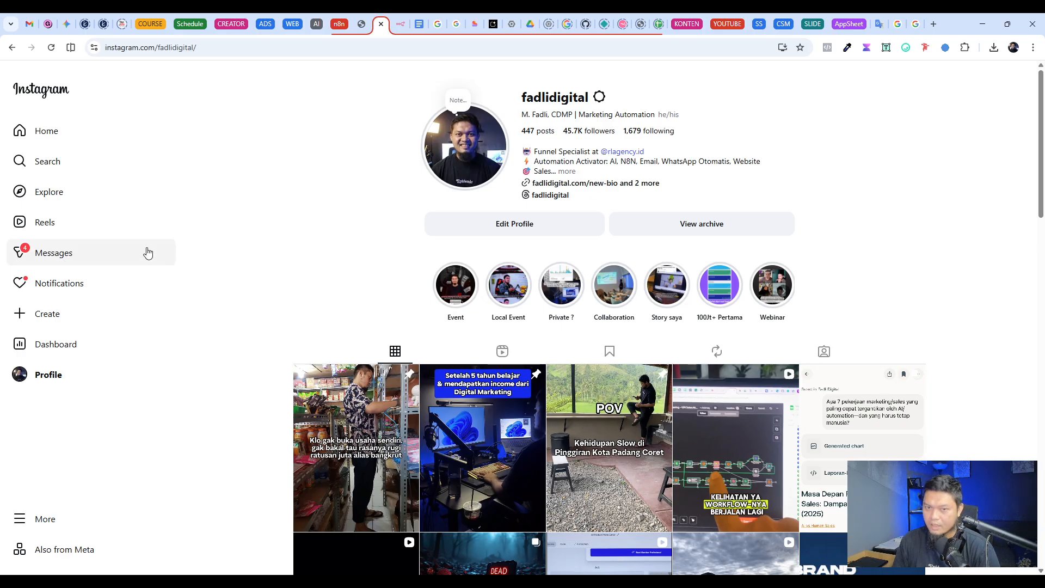
Step: View the profile's two Instagram stories about the chatbot workflow, pausing on the second, and close the story viewer
click(466, 174)
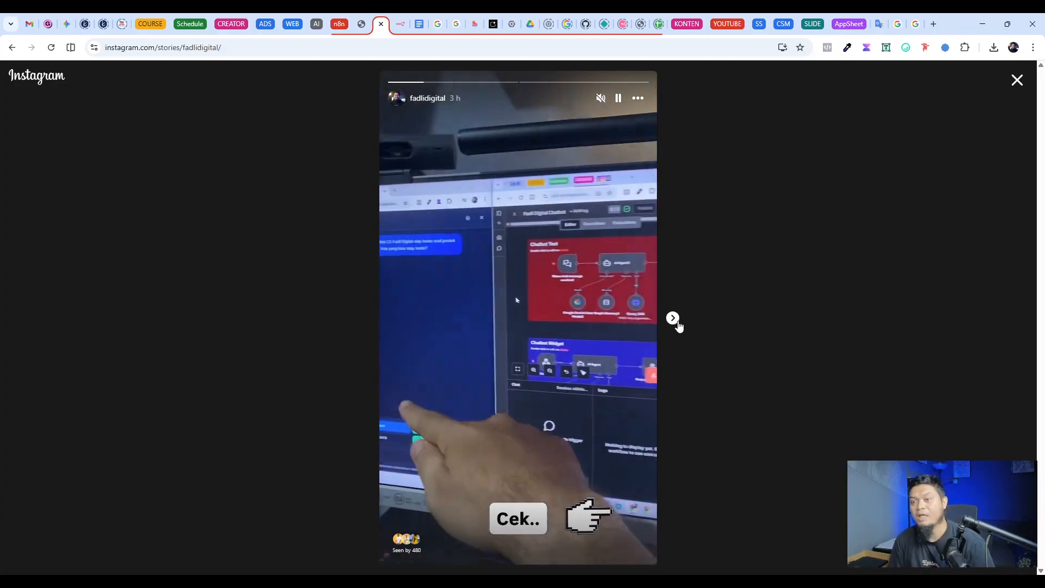
click(673, 319)
click(618, 99)
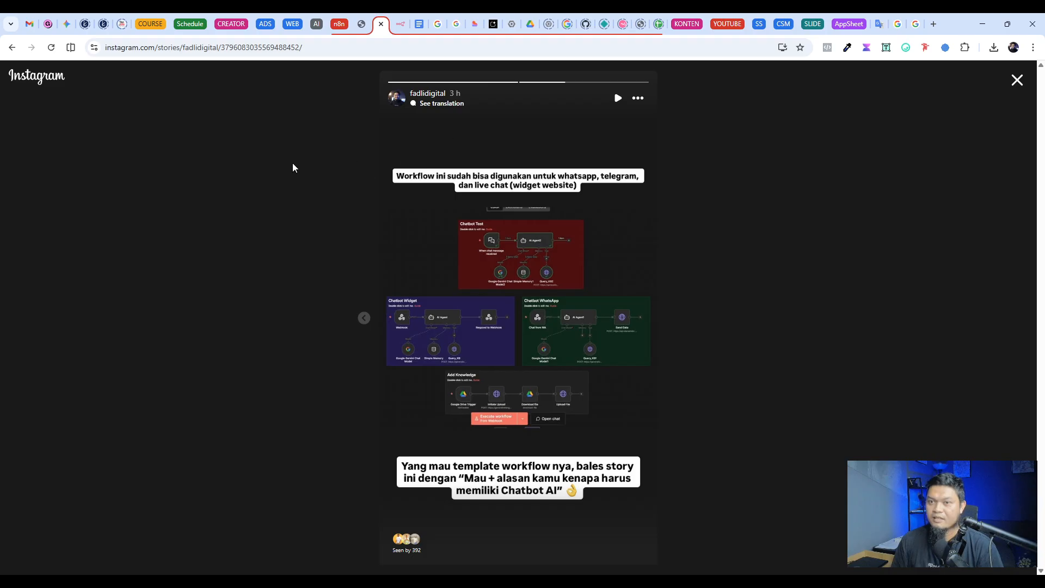
click(1017, 80)
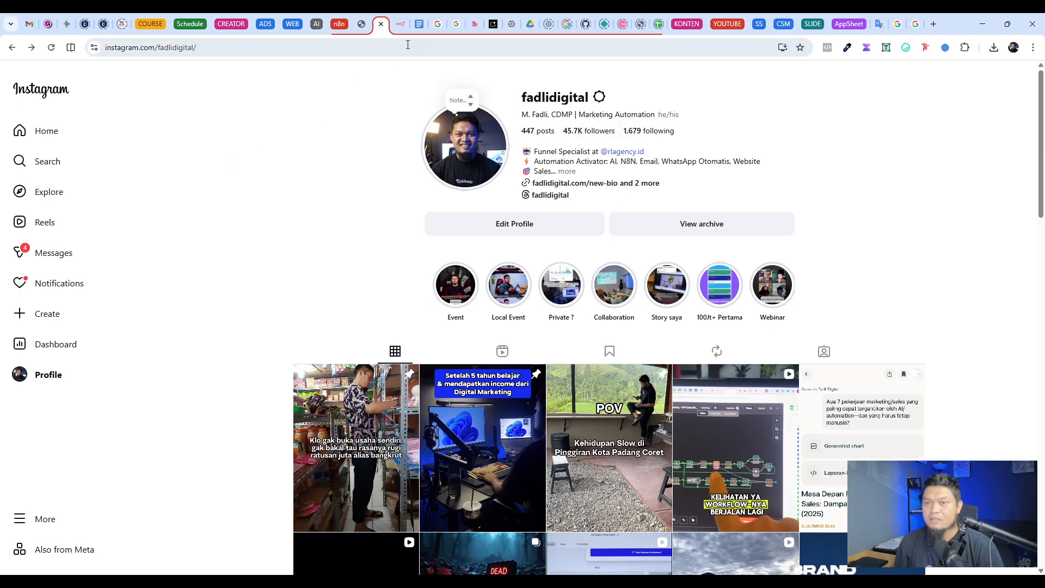
Step: Switch to n8n and examine the Chatbot Test section of the "Chatbot with RAG - Master" workflow
click(400, 24)
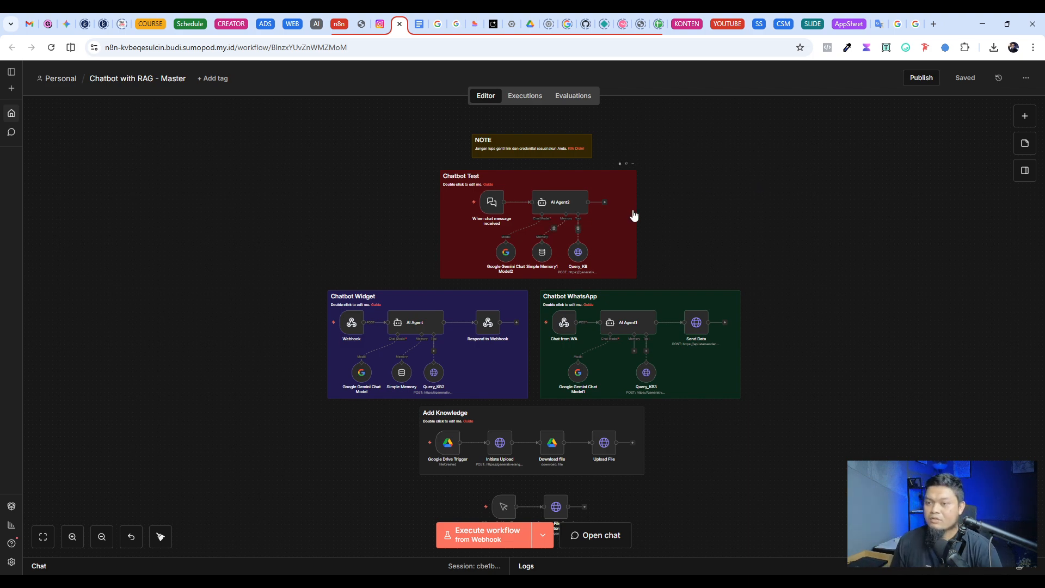
scroll(607, 218, up, 3)
scroll(607, 218, up, 3)
scroll(614, 217, down, 1)
scroll(618, 217, up, 2)
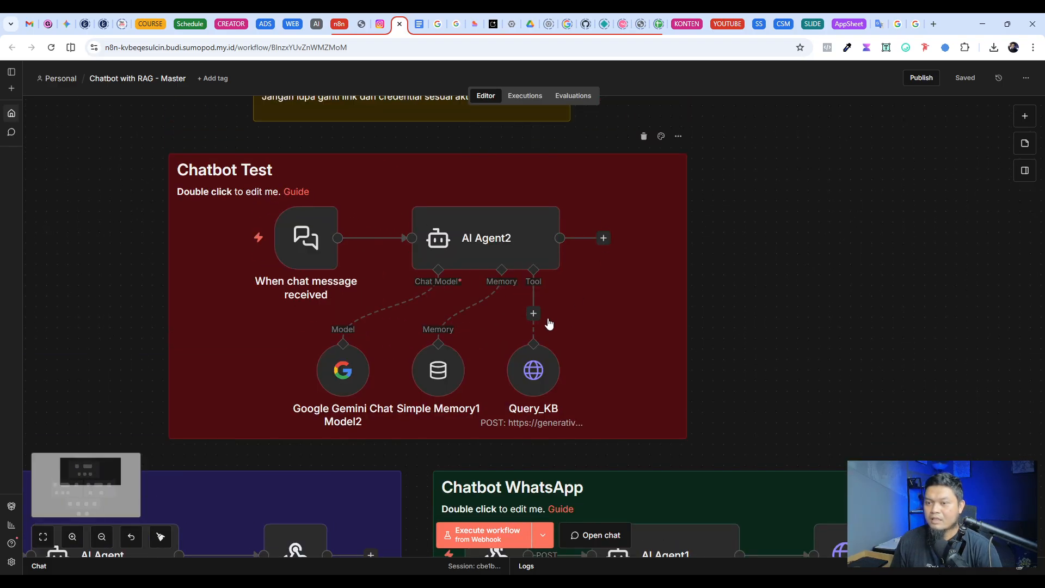
Step: Add a Pinecone Vector Store tool to AI Agent2 and place it beside the Query_KB node
click(534, 312)
click(533, 314)
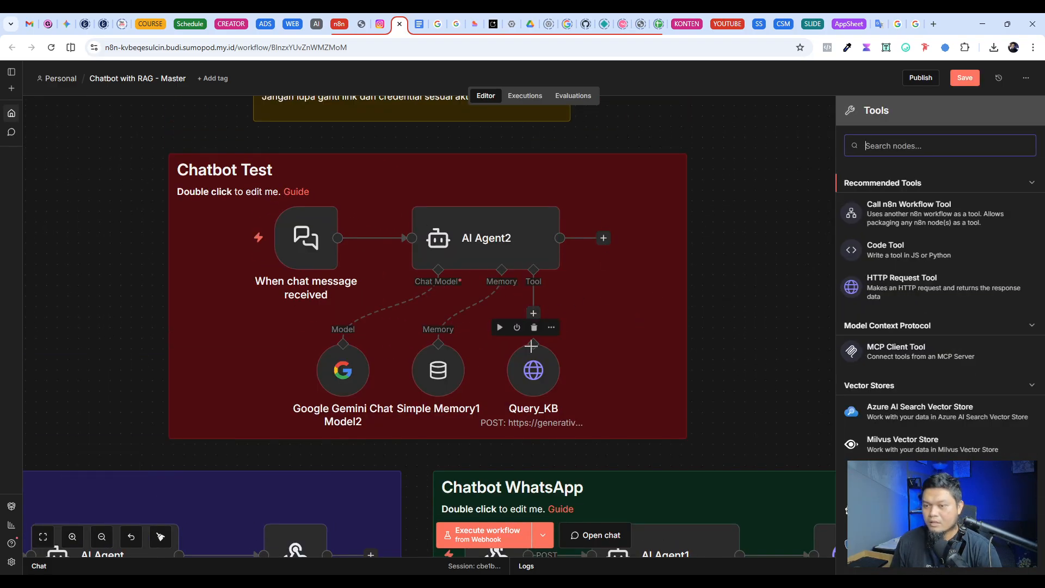
click(556, 335)
click(533, 313)
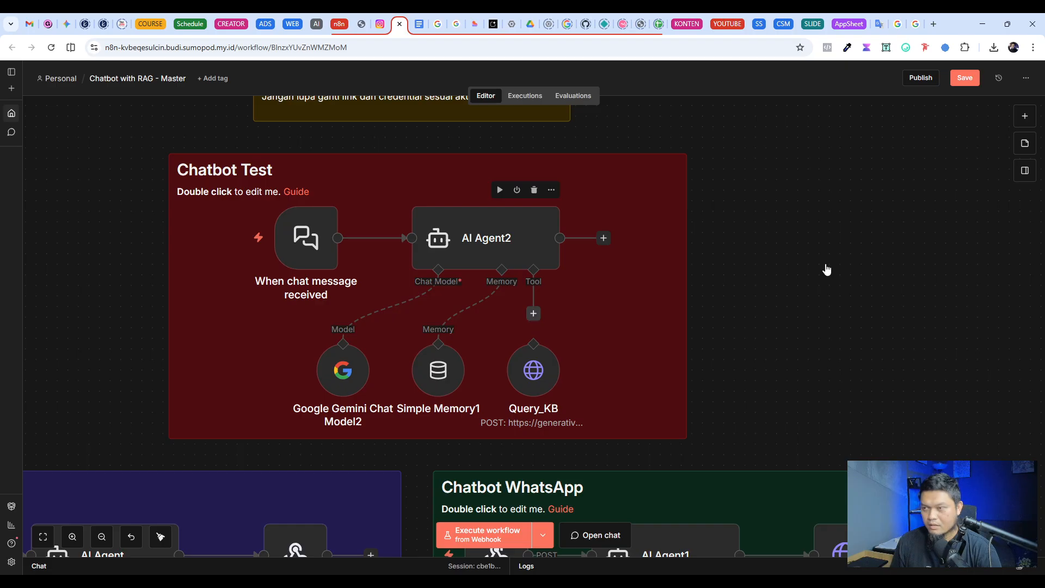
text(pinec)
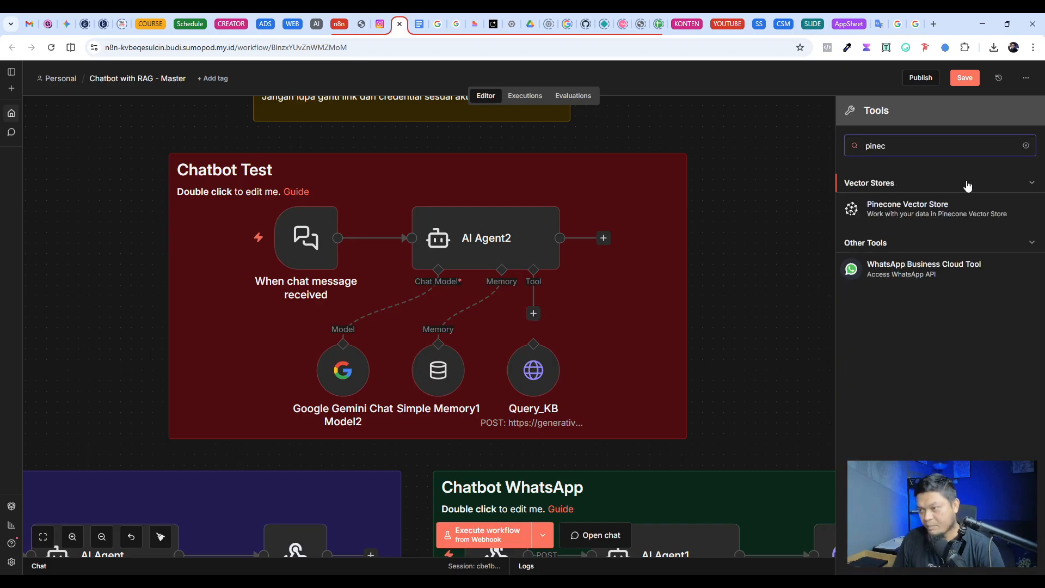
click(926, 225)
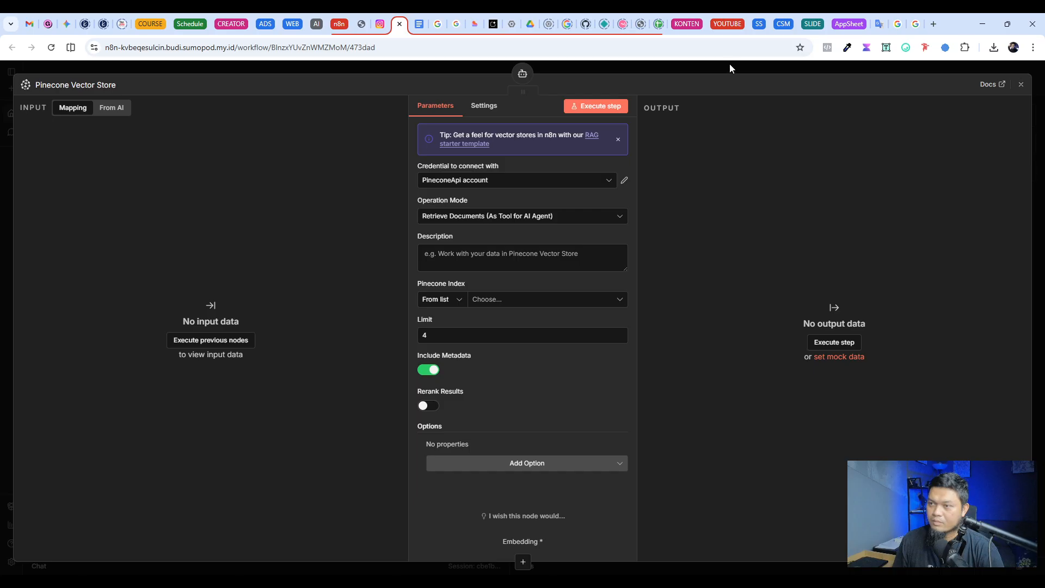
click(730, 66)
drag(719, 245, 707, 350)
Step: Add a Supabase Vector Store tool to AI Agent2 and place it outside the Chatbot Test block
click(534, 314)
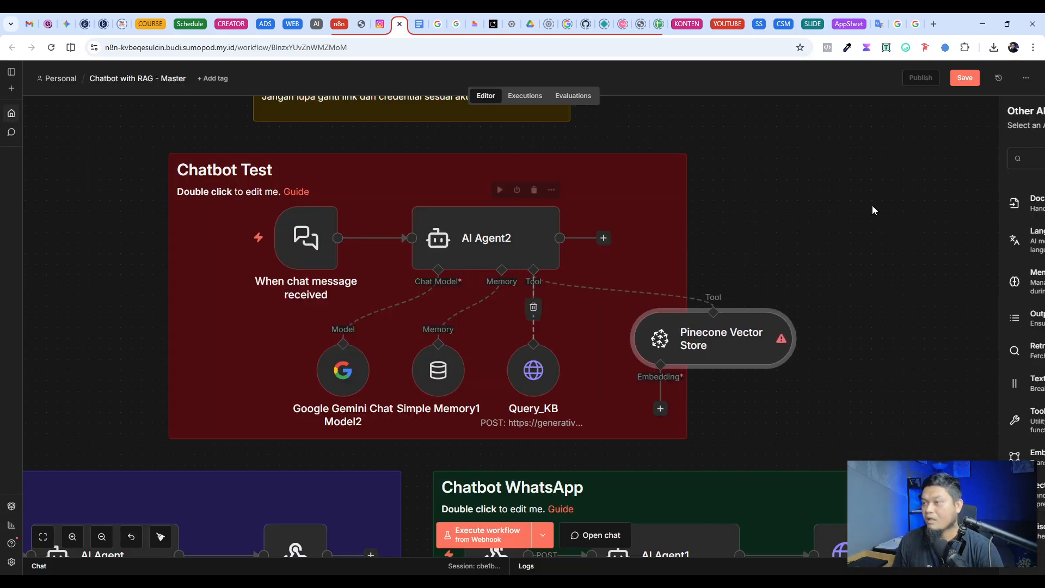
text(supabase)
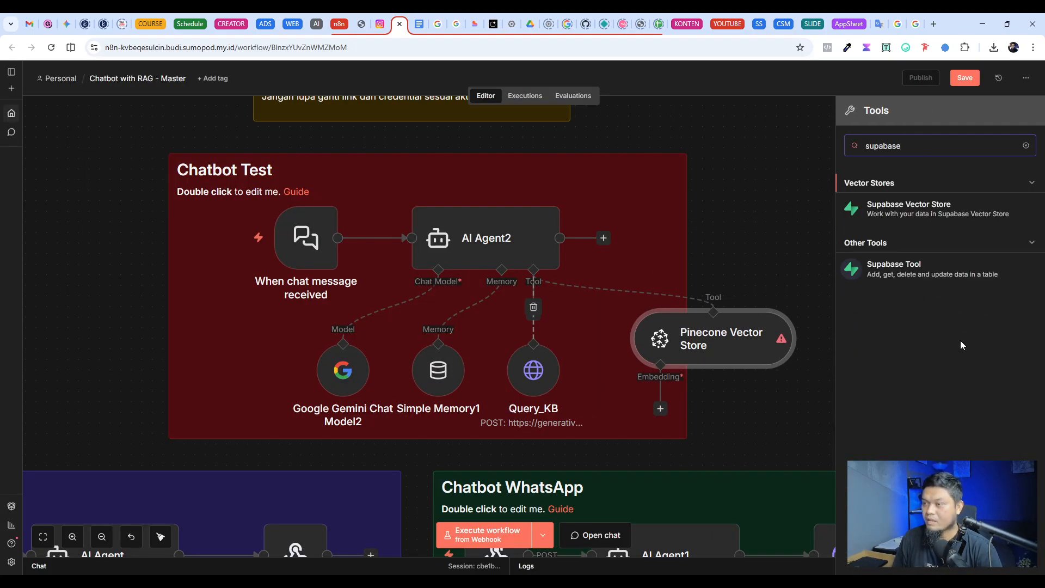
click(936, 216)
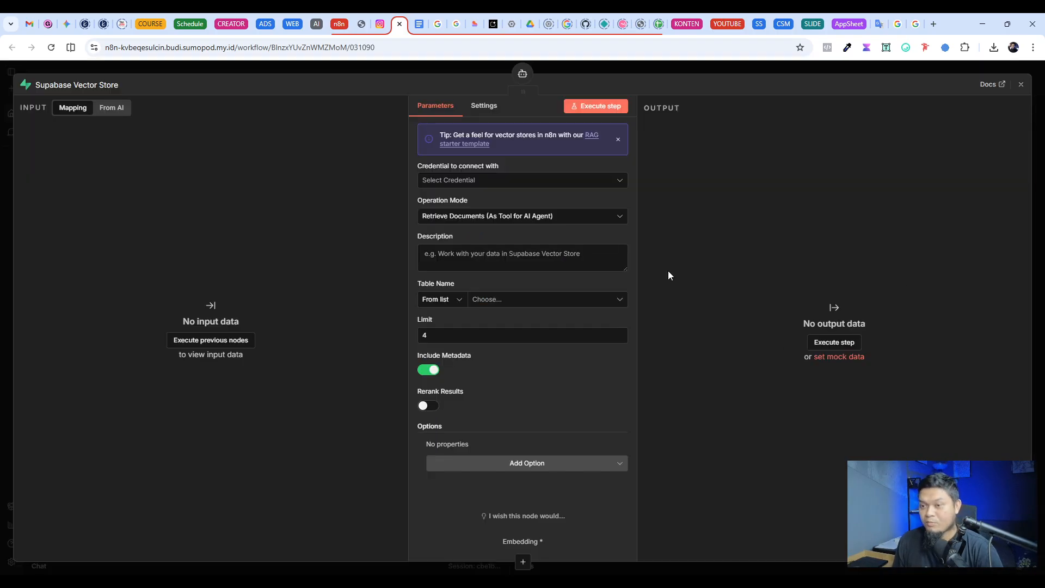
click(759, 76)
drag(776, 224, 872, 231)
Step: Align the Pinecone and Supabase Vector Store nodes outside the Chatbot Test block and delete both of them
click(734, 356)
drag(734, 356, 818, 367)
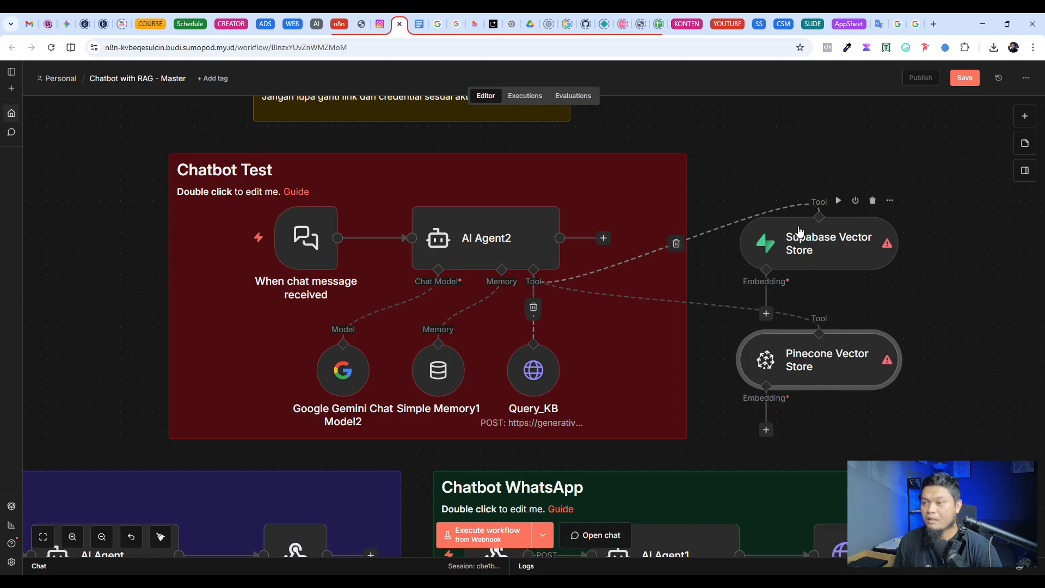
drag(798, 233, 805, 255)
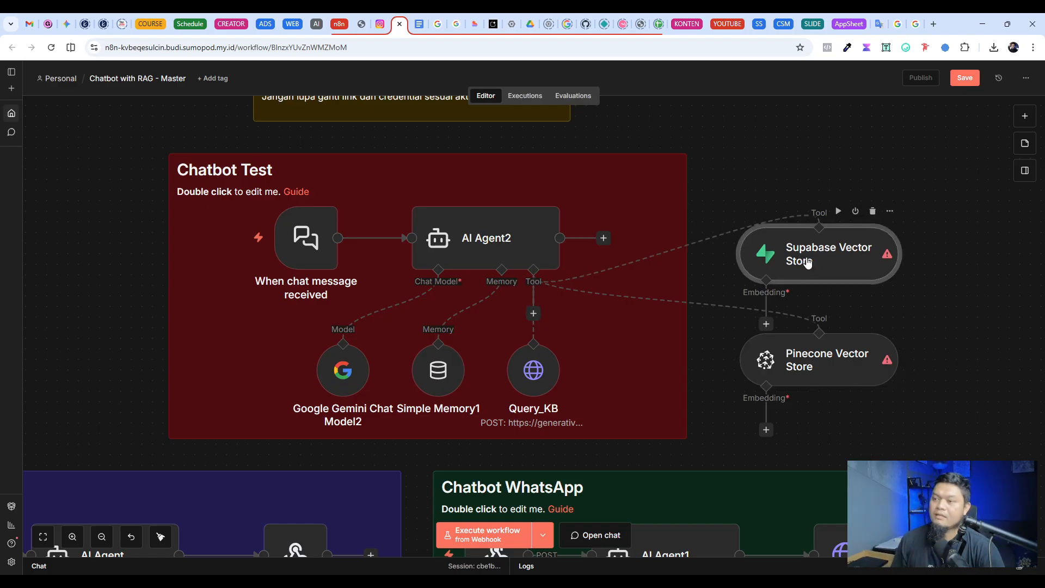
click(873, 212)
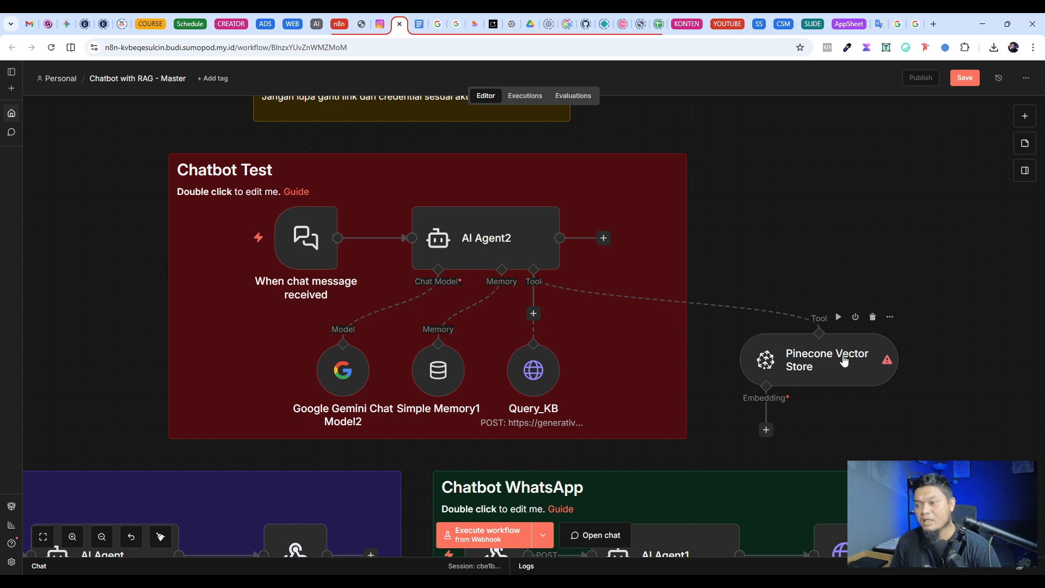
Step: Switch to the Google blog article on Gemini API file search and examine its headline, highlighting "File Search Tool" and "Gemini API"
click(437, 24)
drag(462, 172, 686, 171)
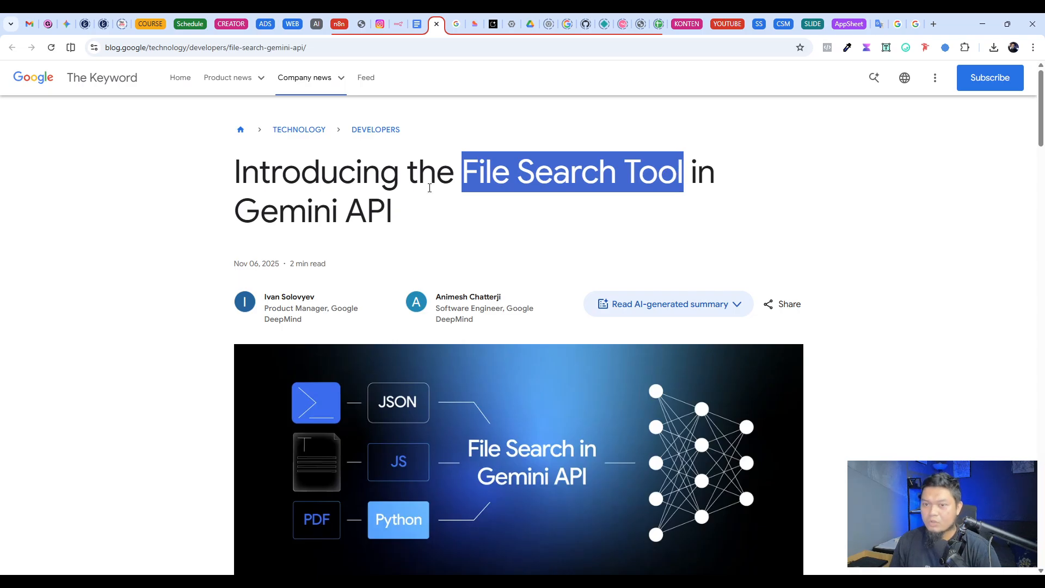
drag(404, 217, 234, 209)
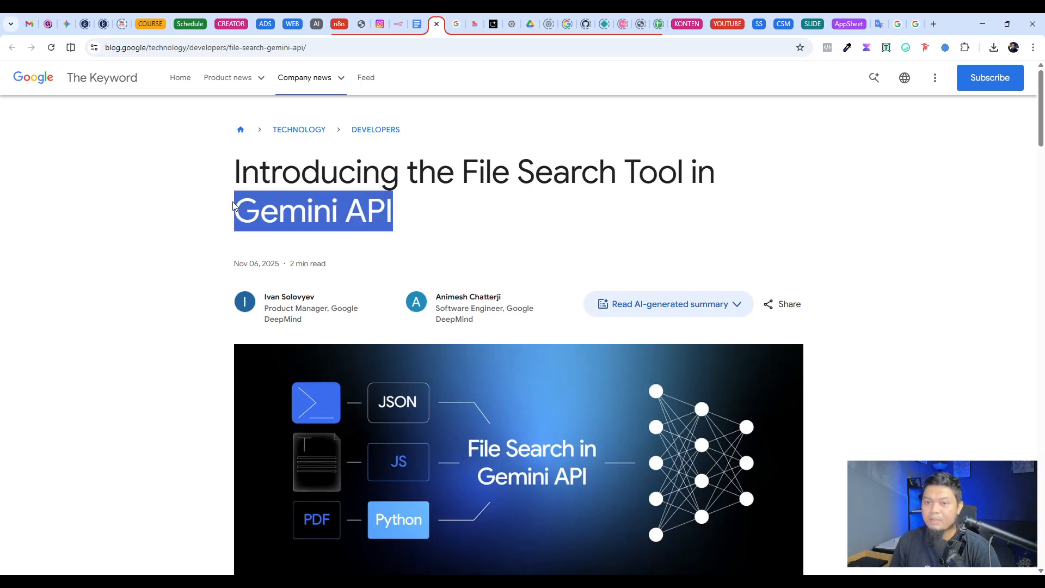
click(516, 231)
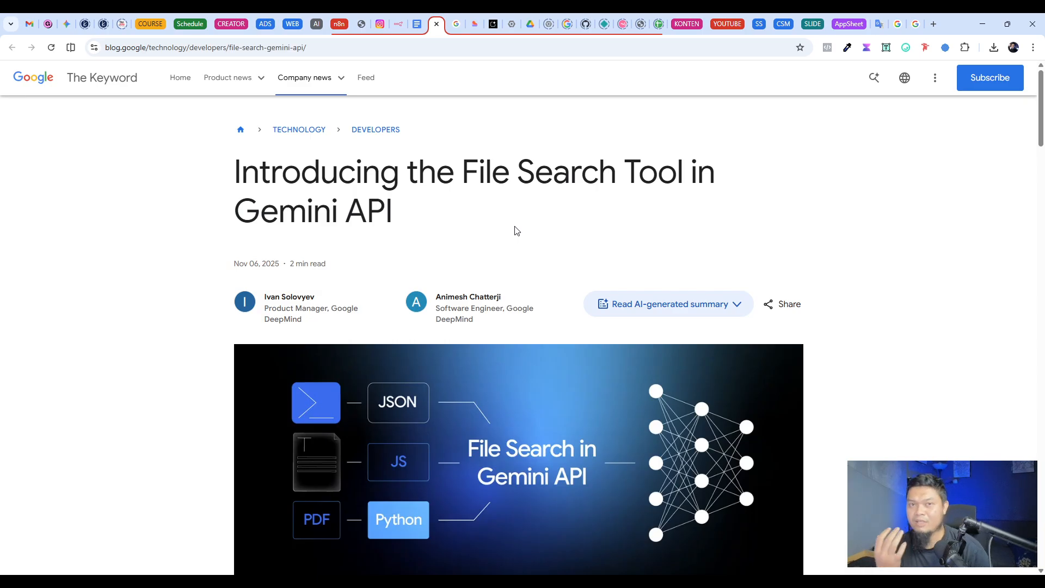
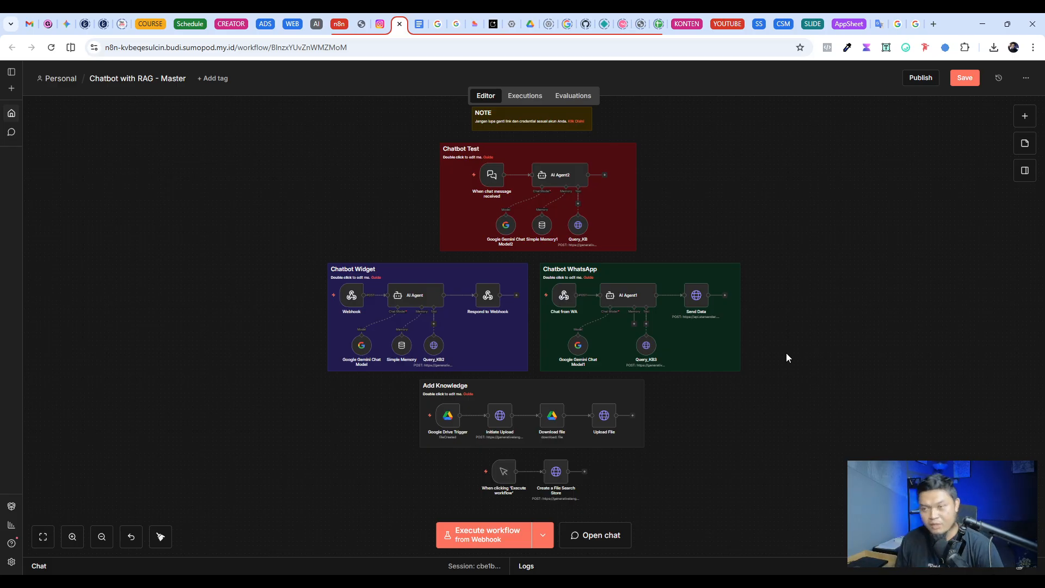
Step: Save the Chatbot with RAG - Master workflow and create a new empty workflow in a separate browser tab
click(966, 78)
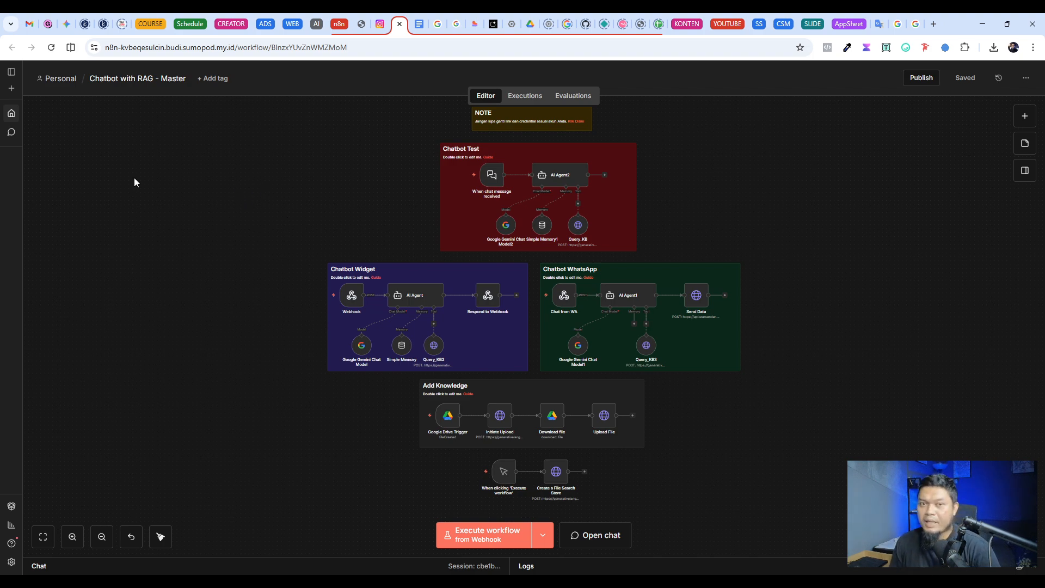
click(10, 90)
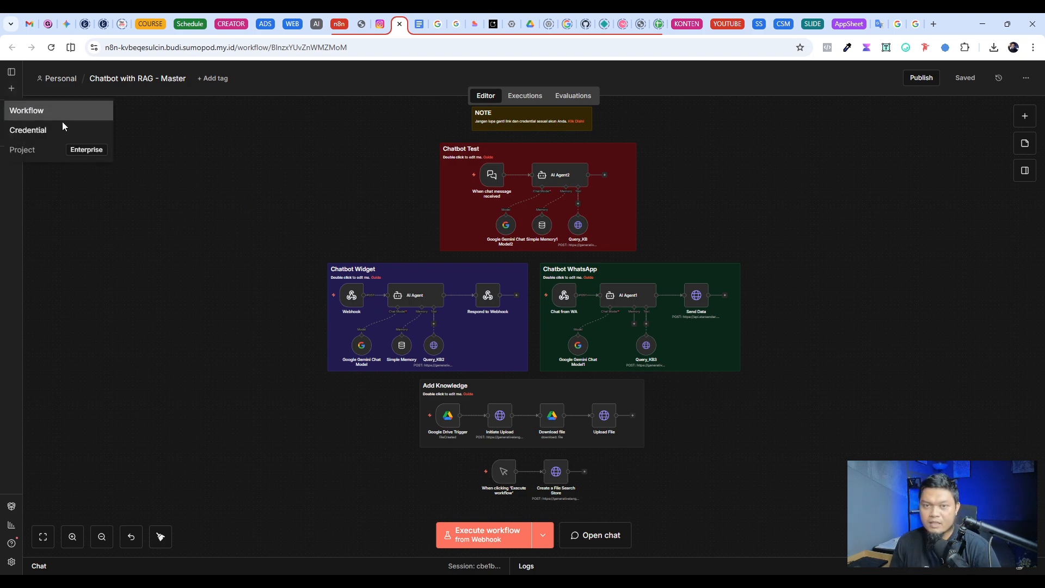
click(54, 111)
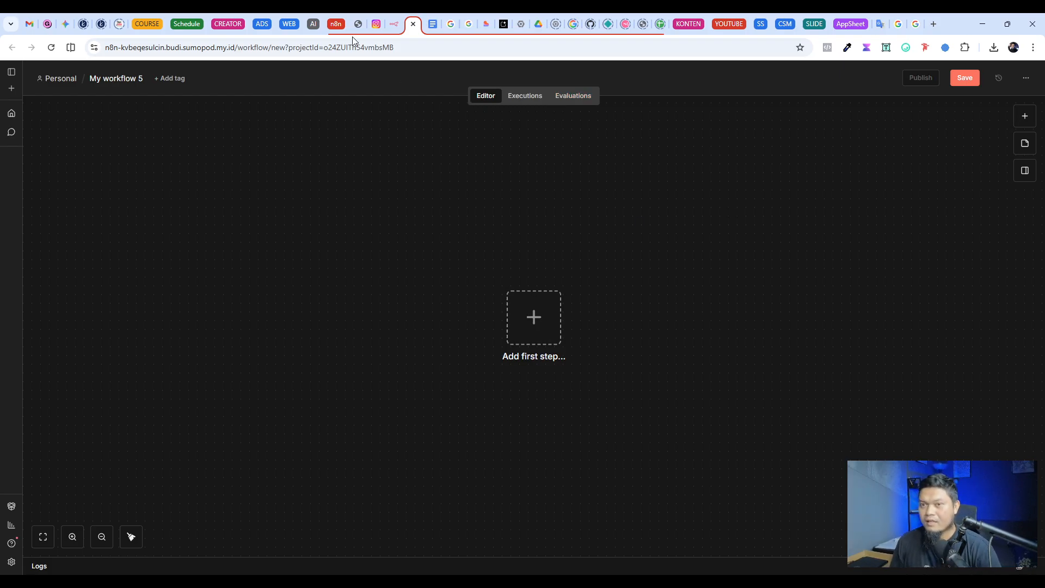
Step: Return to the Chatbot with RAG - Master workflow and examine its blocks, including the chat trigger in the Chatbot Test block
click(394, 24)
scroll(623, 441, up, 3)
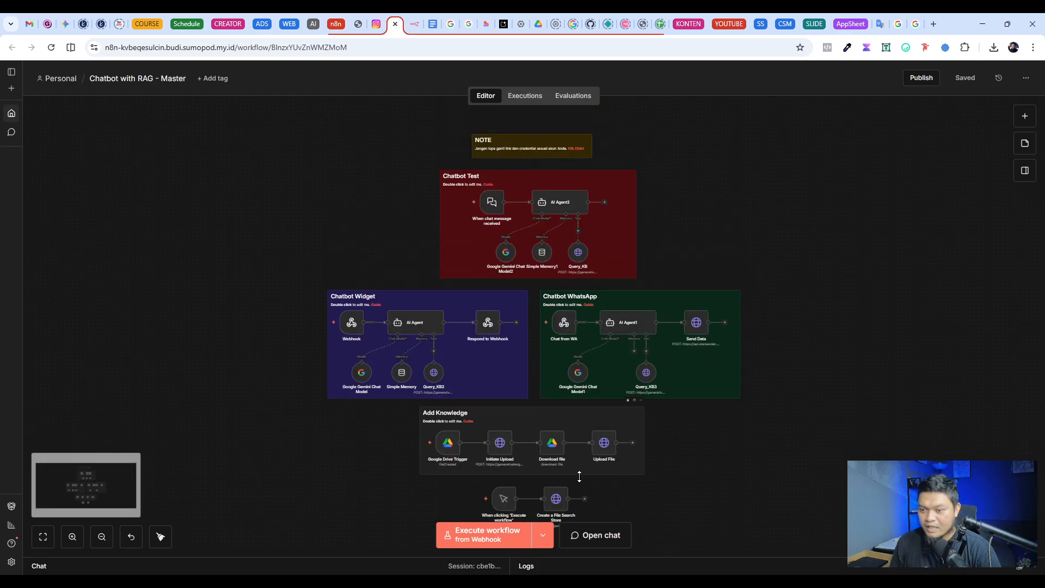
scroll(537, 295, up, 2)
scroll(537, 296, down, 2)
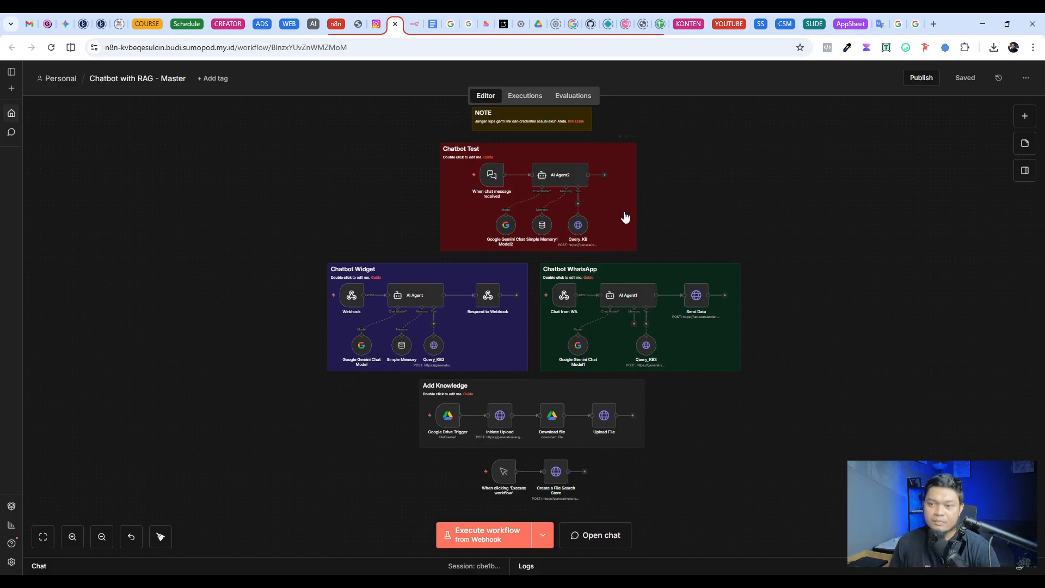
scroll(623, 215, up, 5)
scroll(304, 218, up, 1)
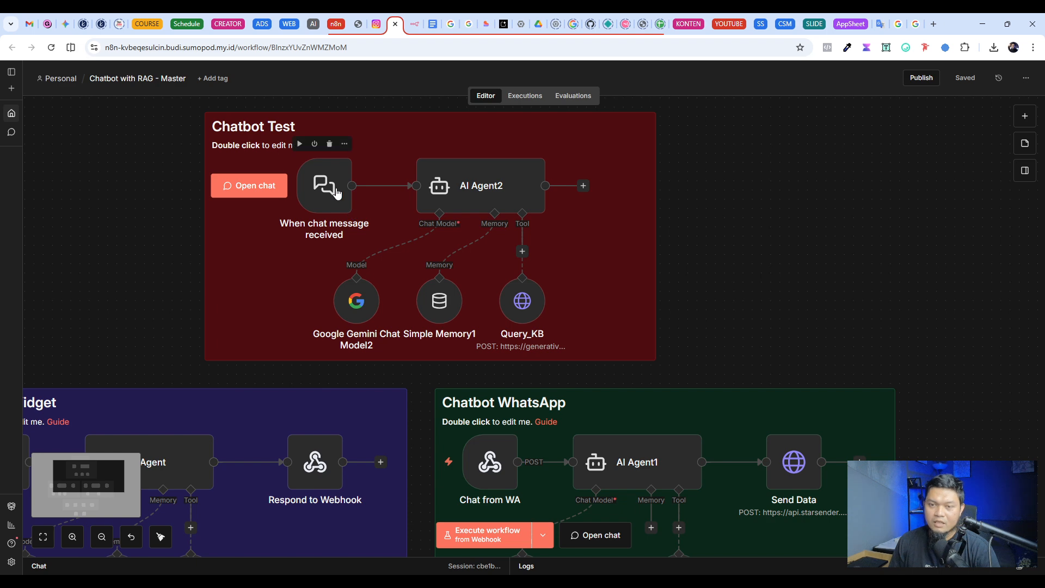
click(316, 193)
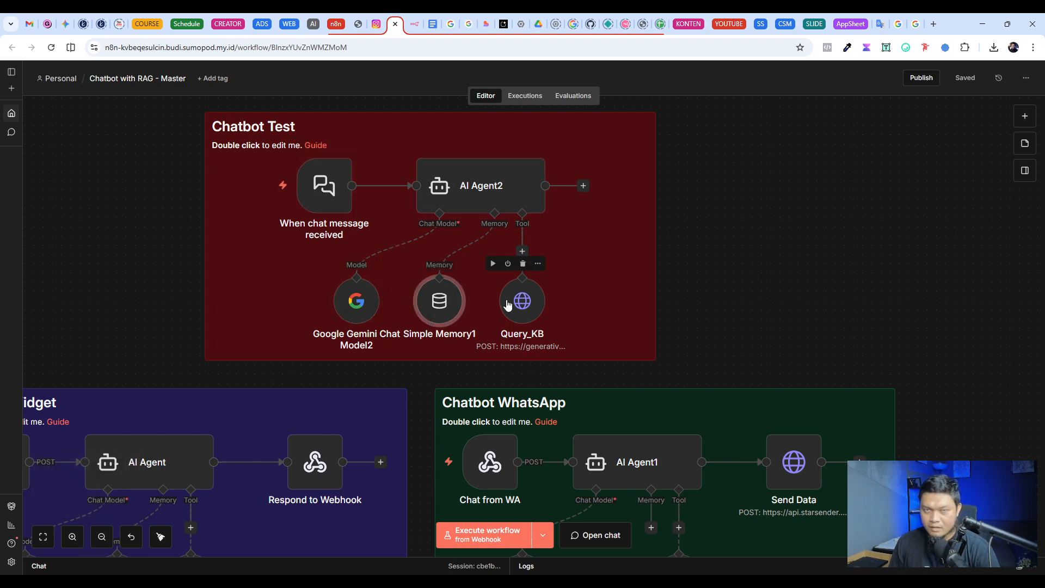
click(43, 537)
scroll(277, 272, down, 1)
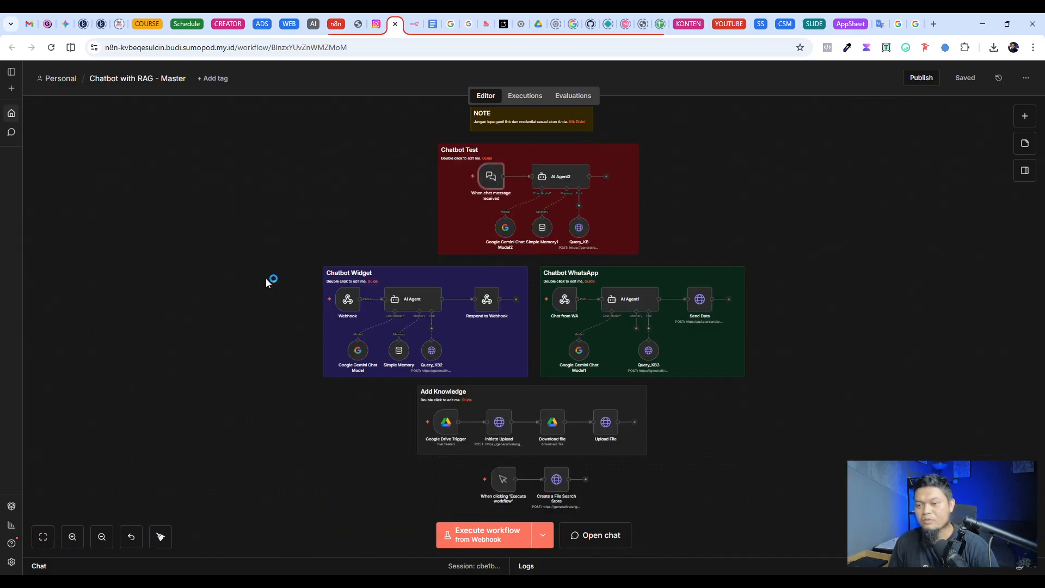
scroll(234, 277, down, 1)
scroll(517, 205, up, 2)
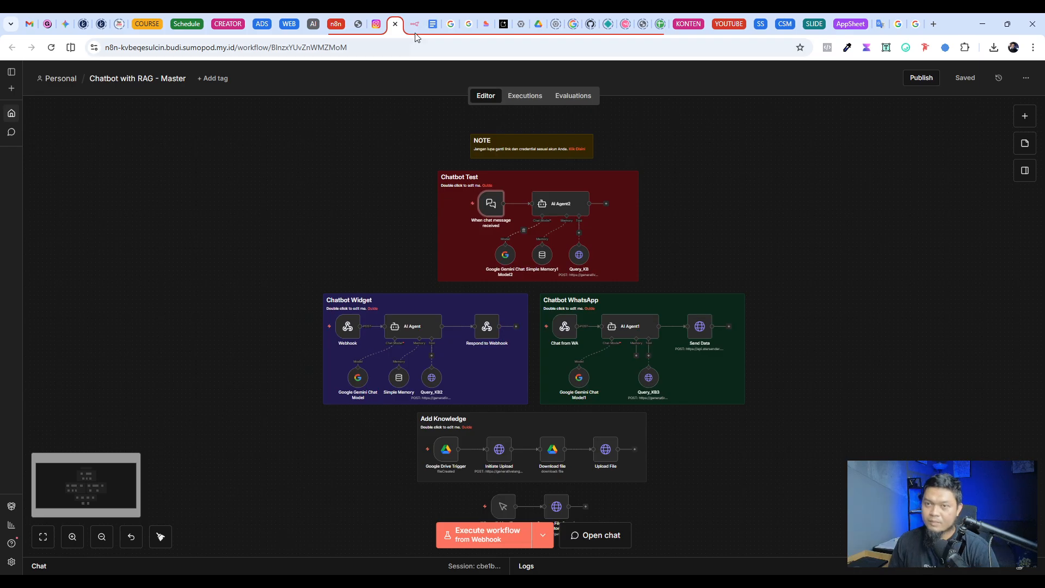
Step: Import the Chatbot with RAG - Master workflow from a file into the empty My workflow 5
click(414, 27)
click(1027, 77)
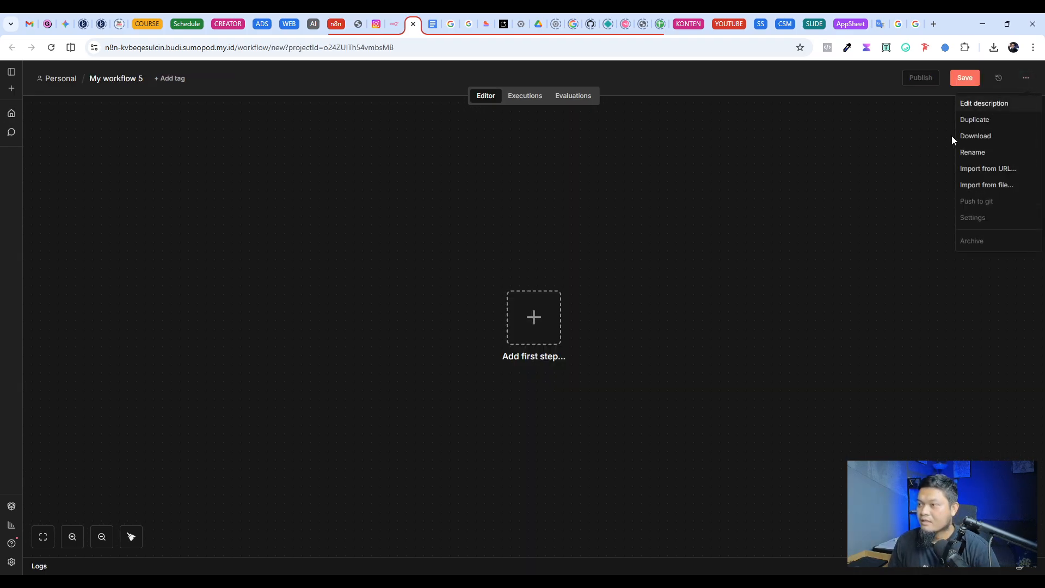
click(1004, 187)
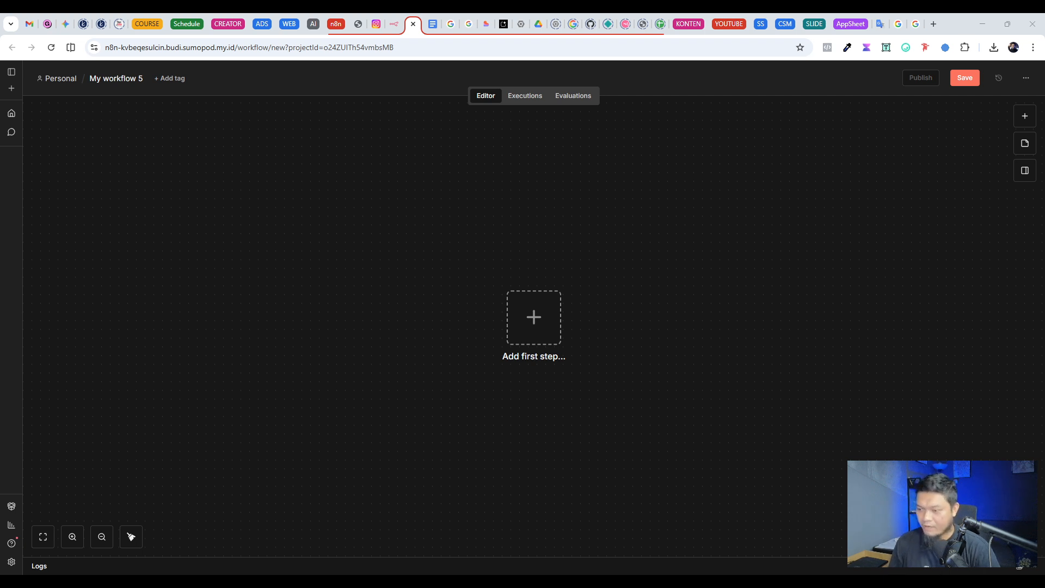
key(ctrl+v)
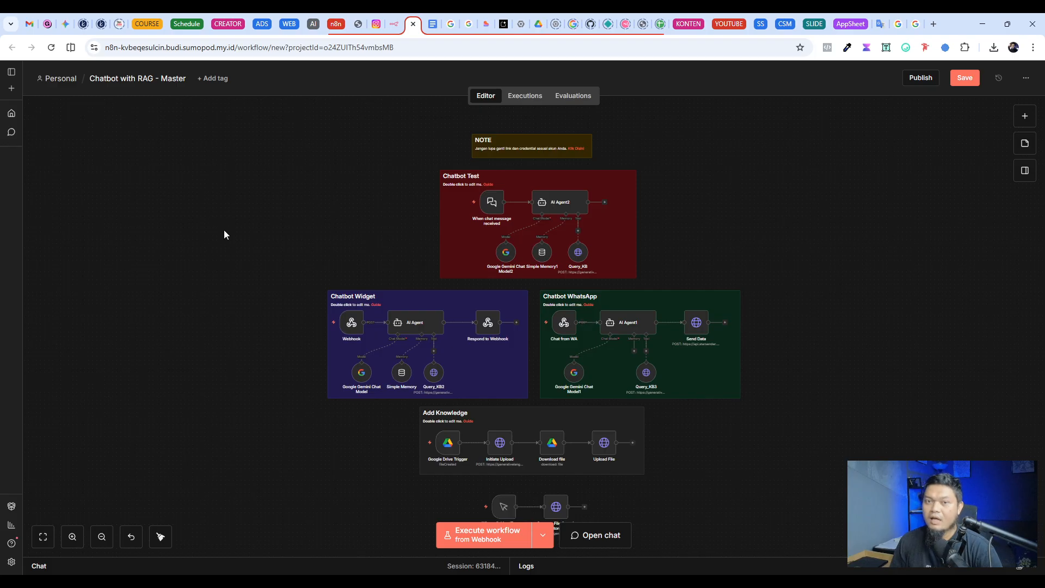
Step: Rename the imported workflow to "Chatbot with RAG - Tutorial" and save it
click(186, 79)
double_click(186, 79)
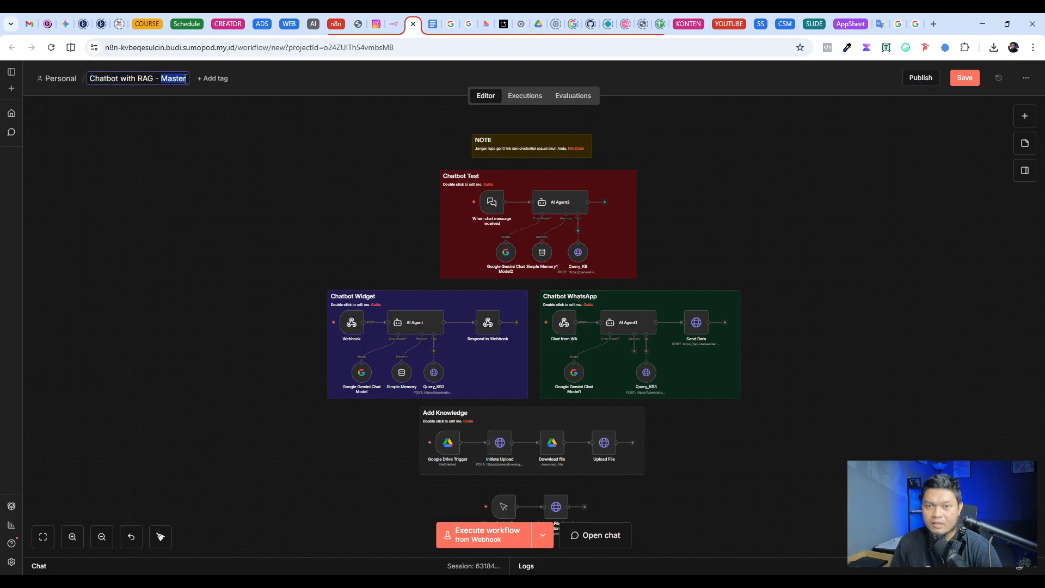
text(Tutor)
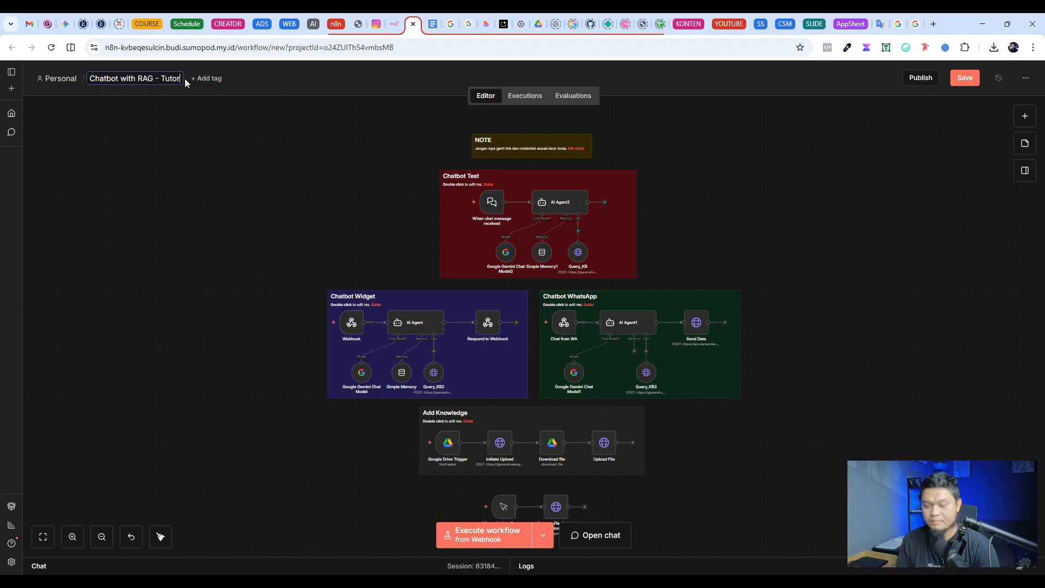
text(ial)
key(Return)
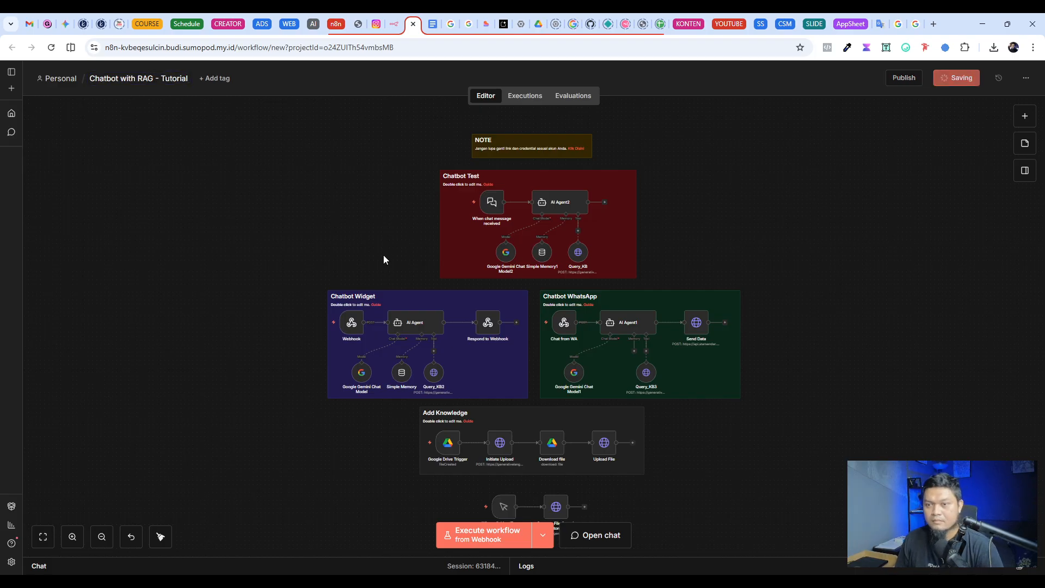
Step: Examine the Create a File Search Store branch, and highlight "File Search Tool" in the headline of the Google blog article on Gemini API
scroll(769, 208, down, 3)
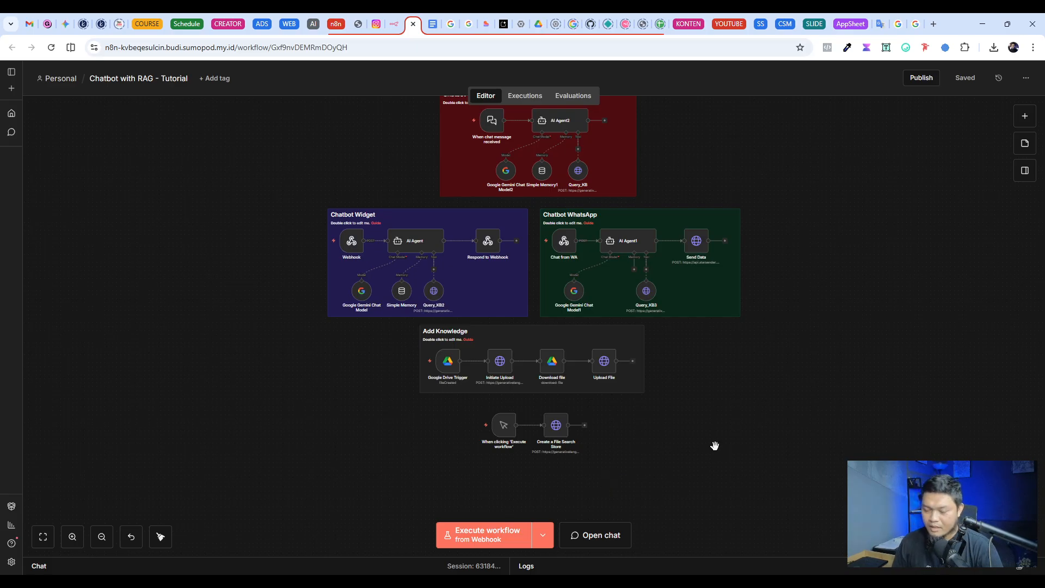
scroll(646, 448, up, 8)
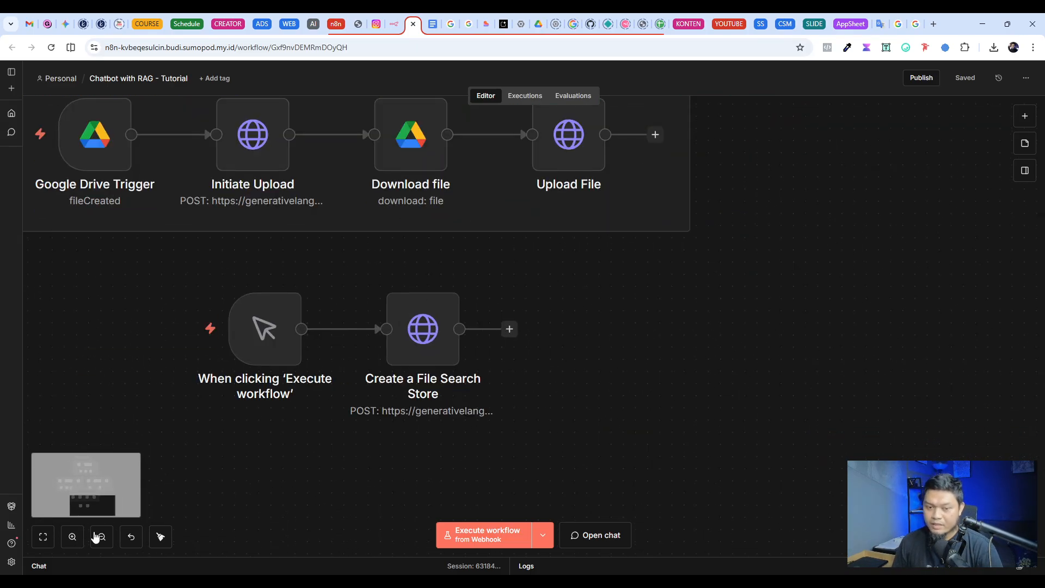
scroll(263, 367, left, 7)
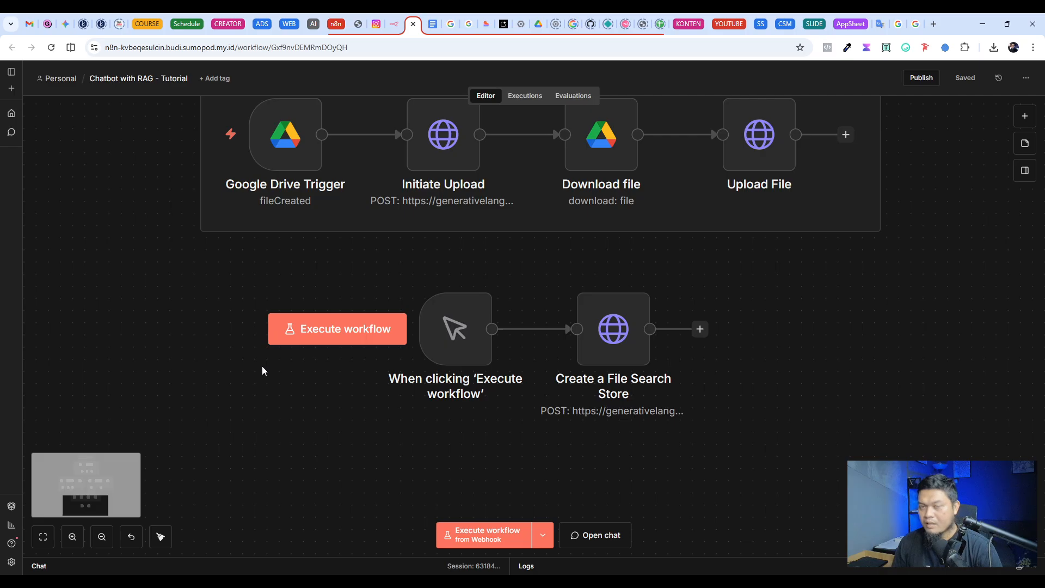
scroll(849, 378, up, 2)
scroll(757, 361, down, 2)
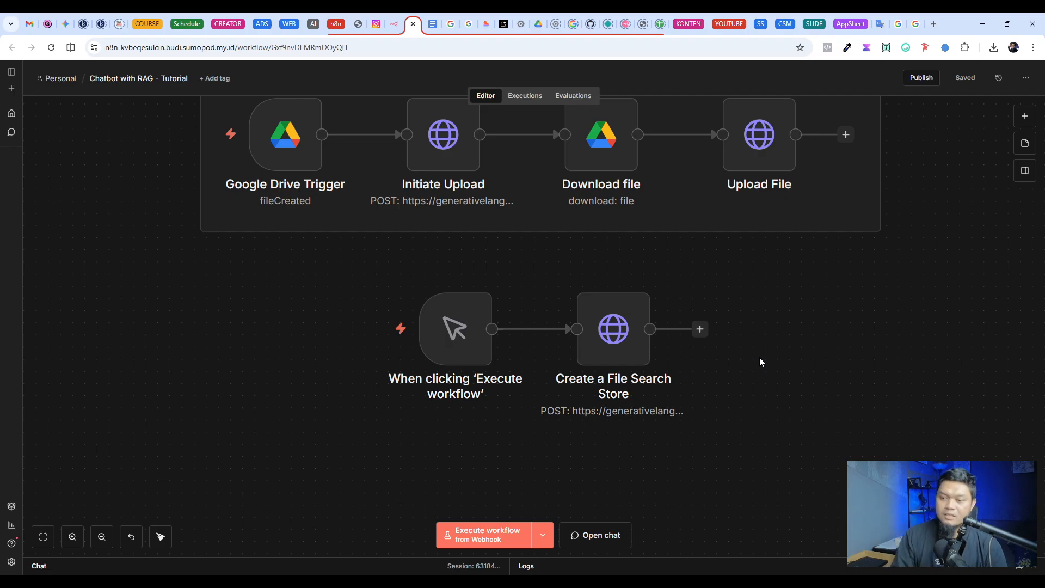
click(451, 24)
click(631, 226)
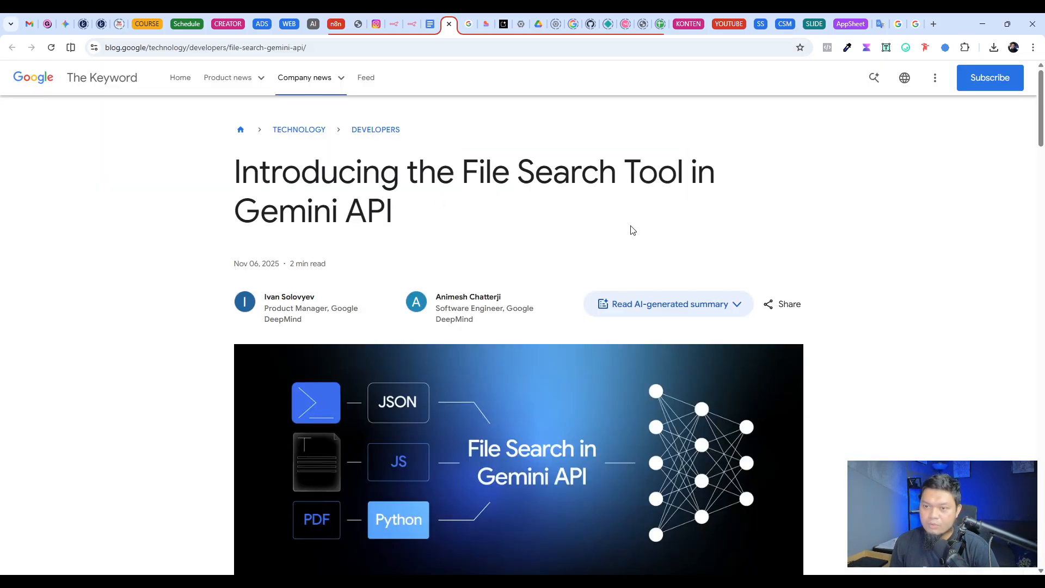
drag(467, 168, 683, 168)
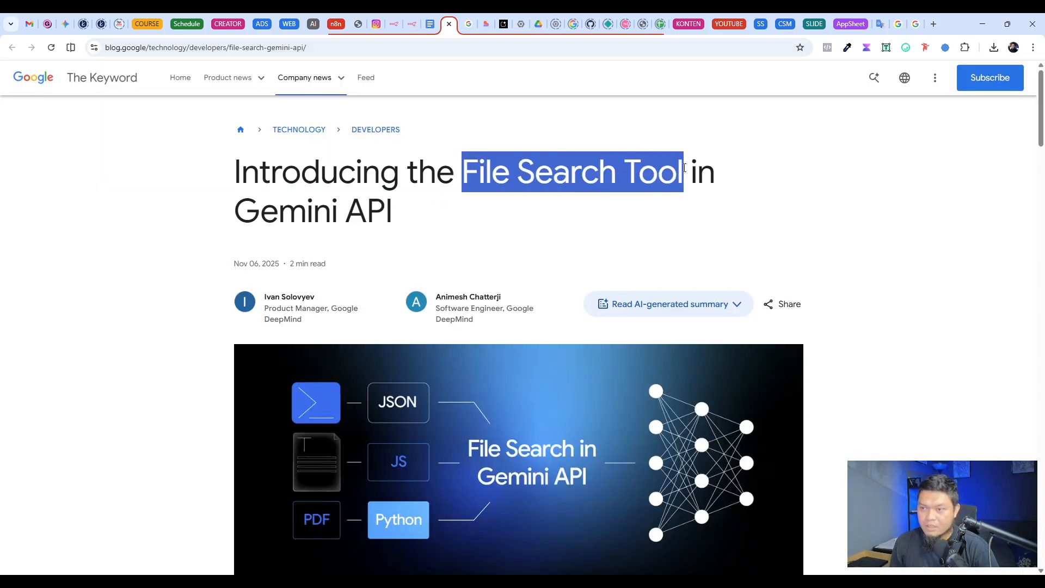
click(413, 24)
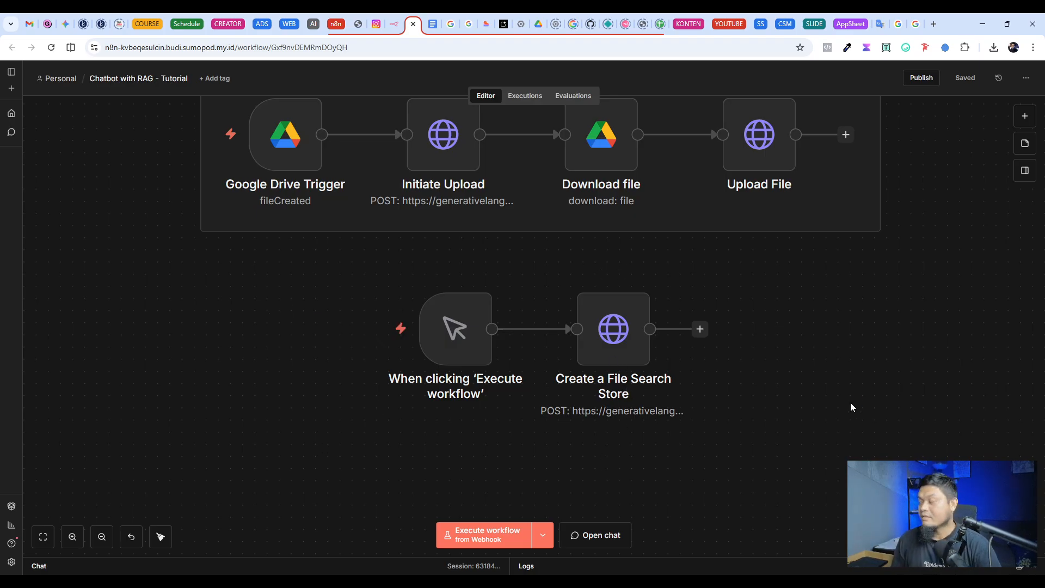
Step: Examine the Add Knowledge and file search store branches, including the request parameters of the Create a File Search Store node
mouse_move(626, 350)
scroll(750, 322, up, 1)
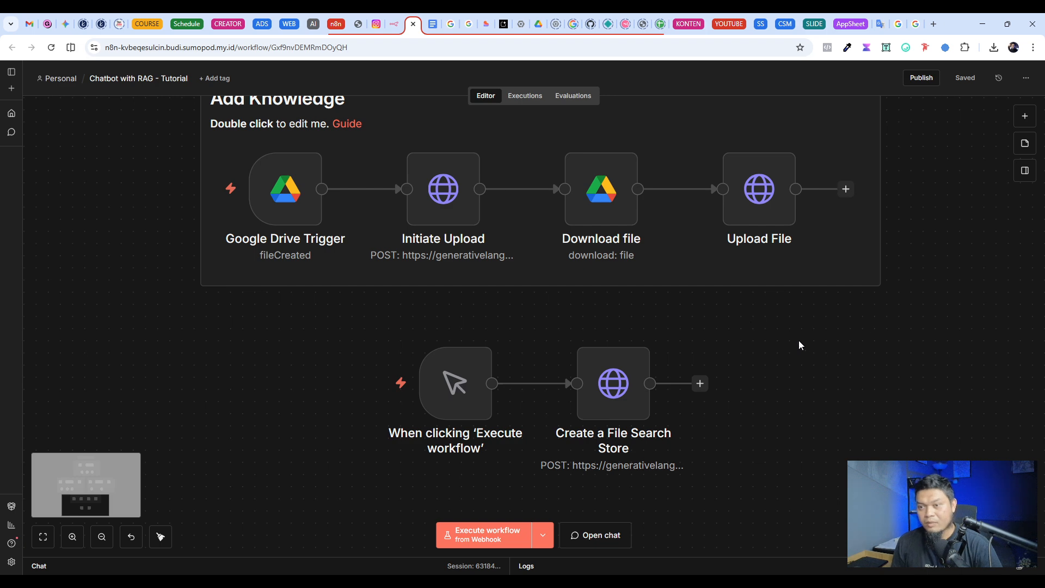
scroll(798, 341, down, 3)
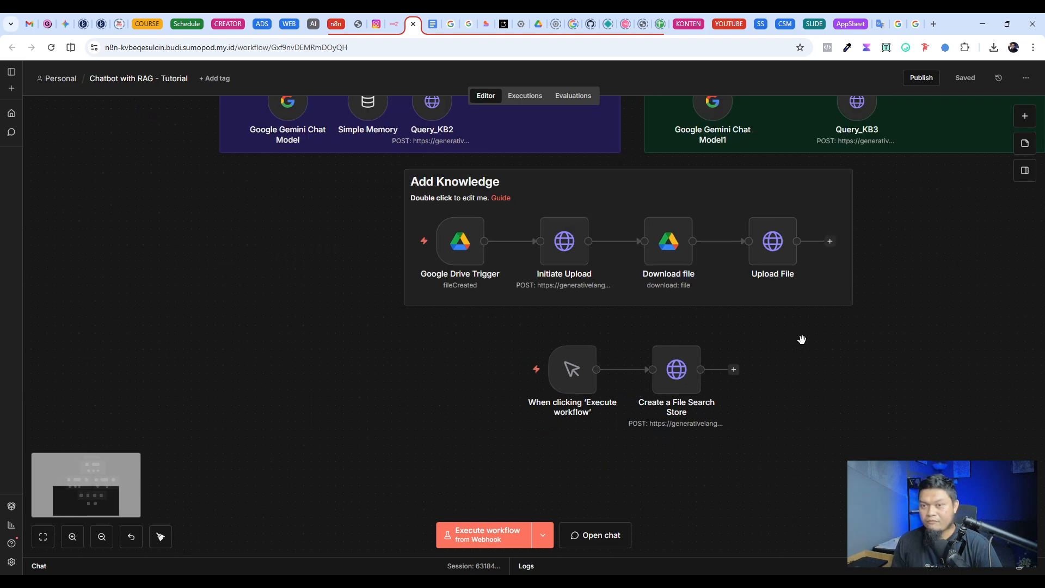
click(43, 537)
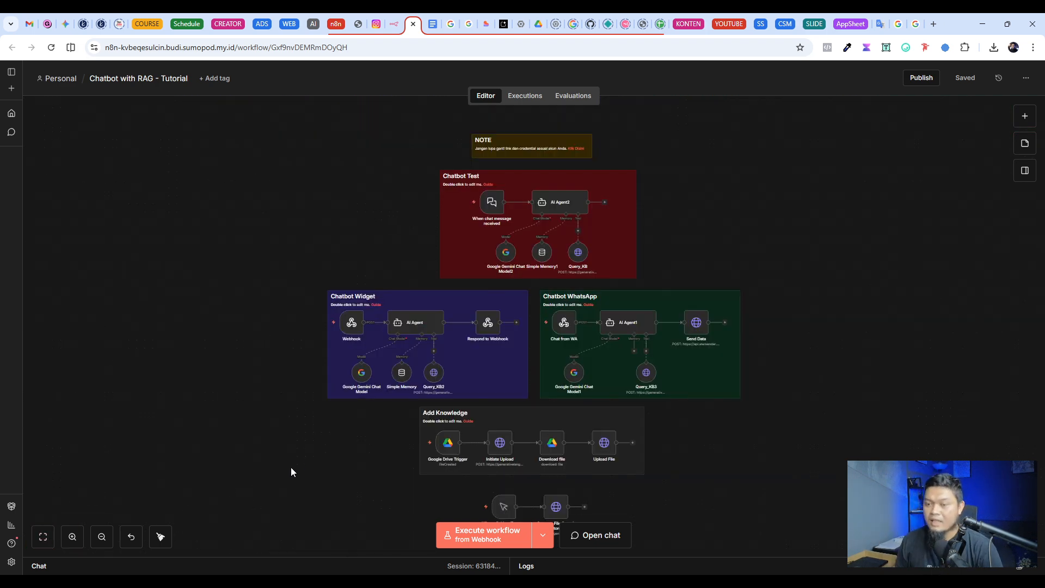
scroll(537, 406, down, 3)
scroll(590, 322, up, 5)
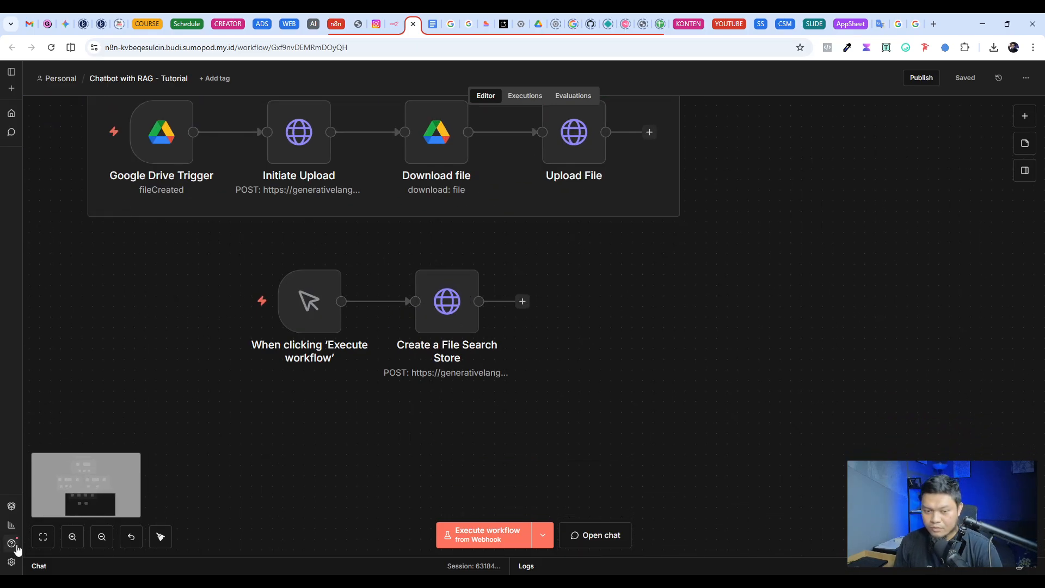
scroll(272, 384, left, 5)
scroll(272, 384, up, 1)
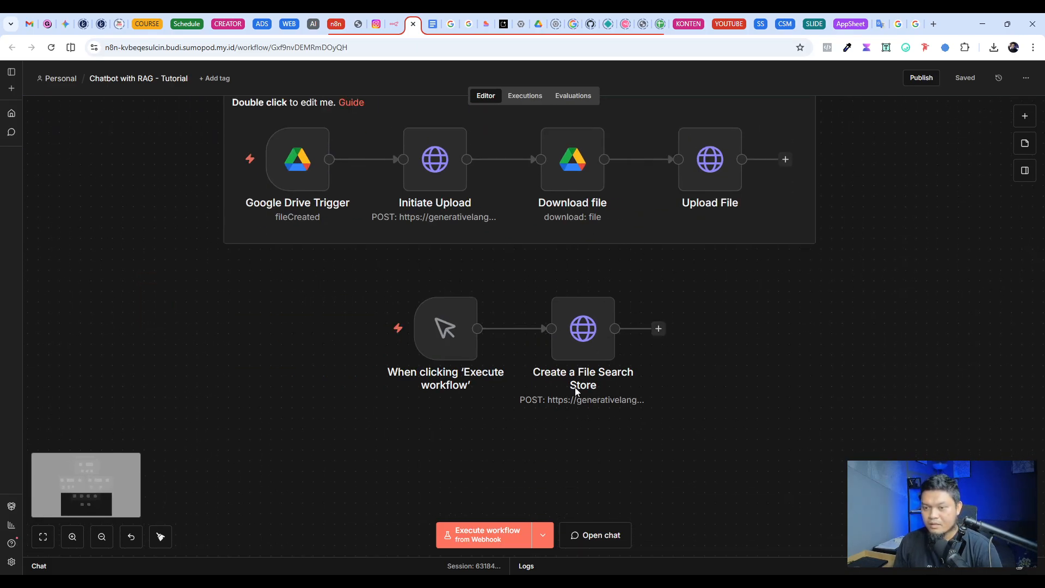
mouse_move(434, 352)
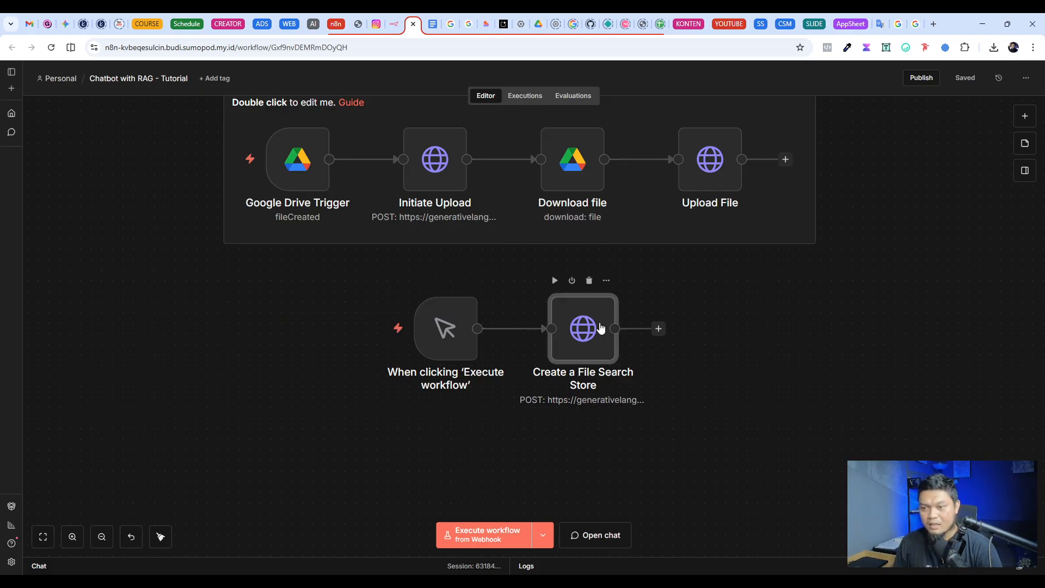
double_click(600, 328)
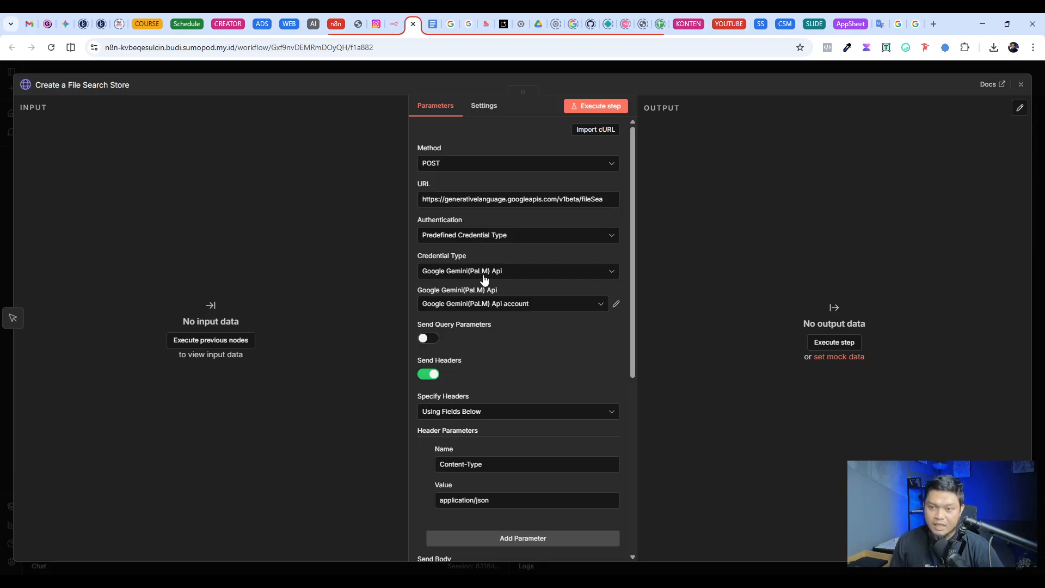
click(704, 65)
scroll(665, 384, down, 2)
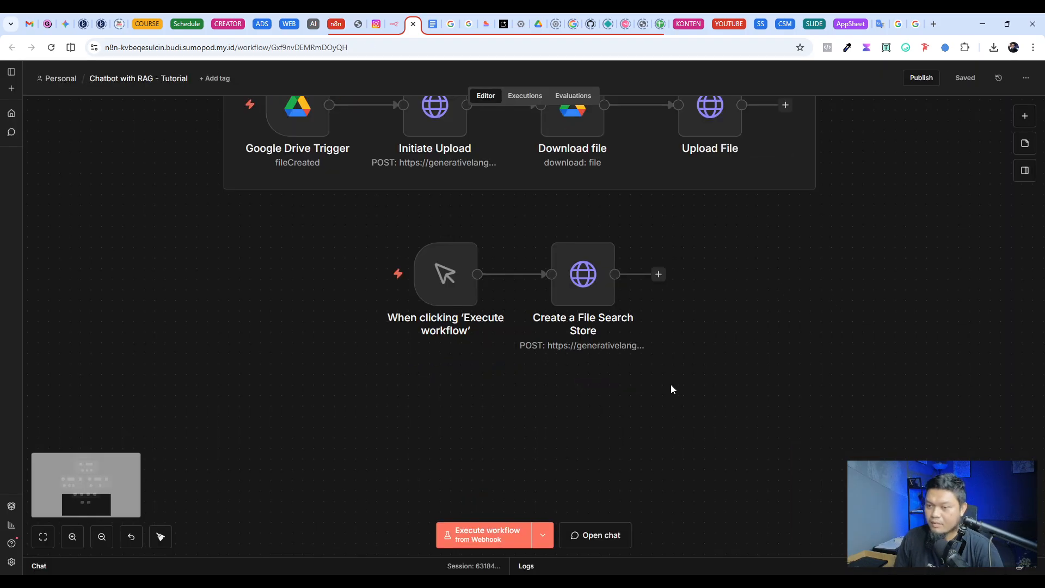
Step: Add a Google Gemini Chat Model node from the Create a File Search Store node's output, using the Google Gemini(PaLM) Api account credential
click(659, 274)
text(gemini)
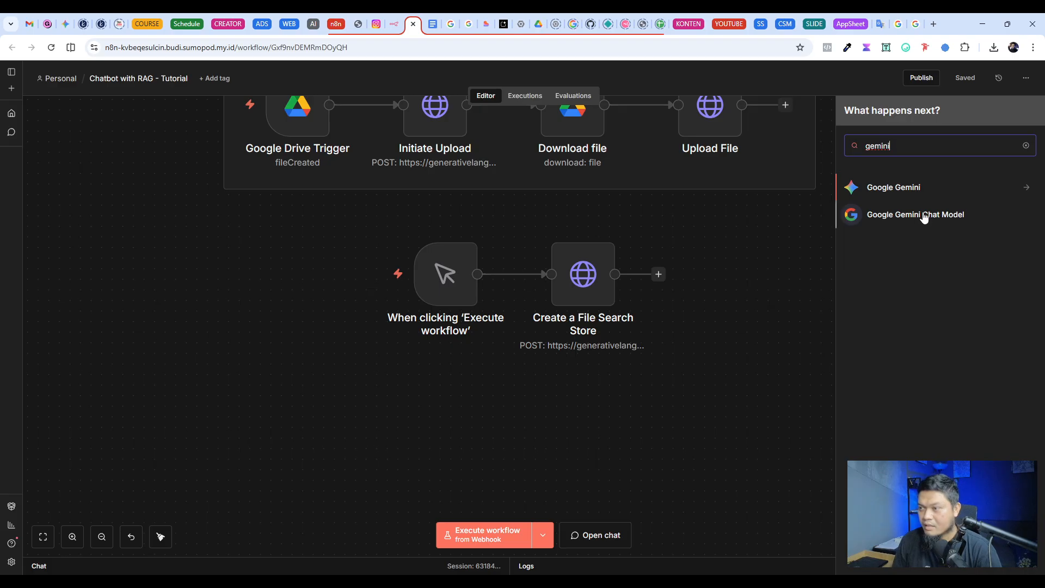
click(924, 215)
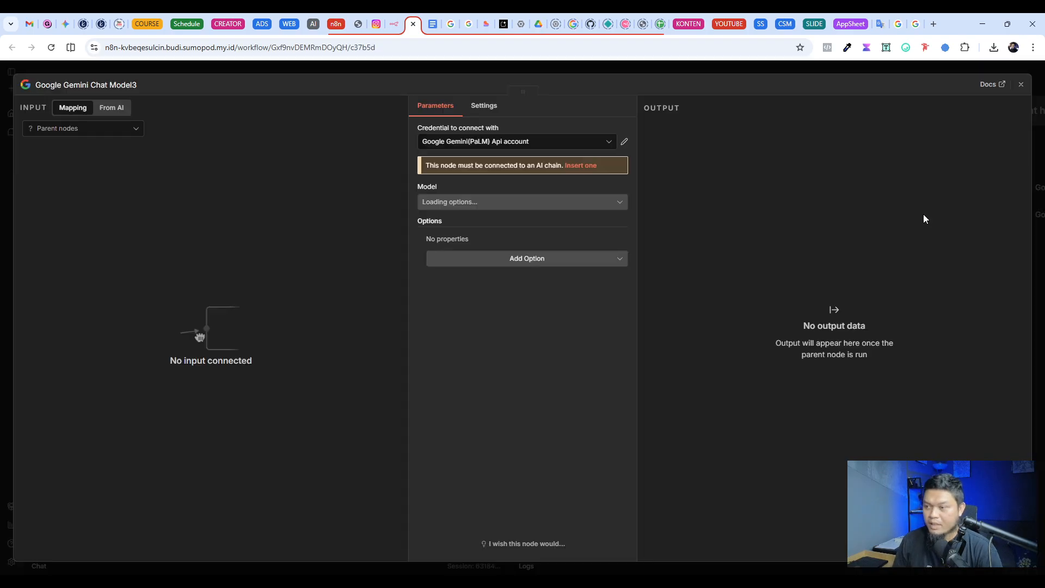
click(504, 141)
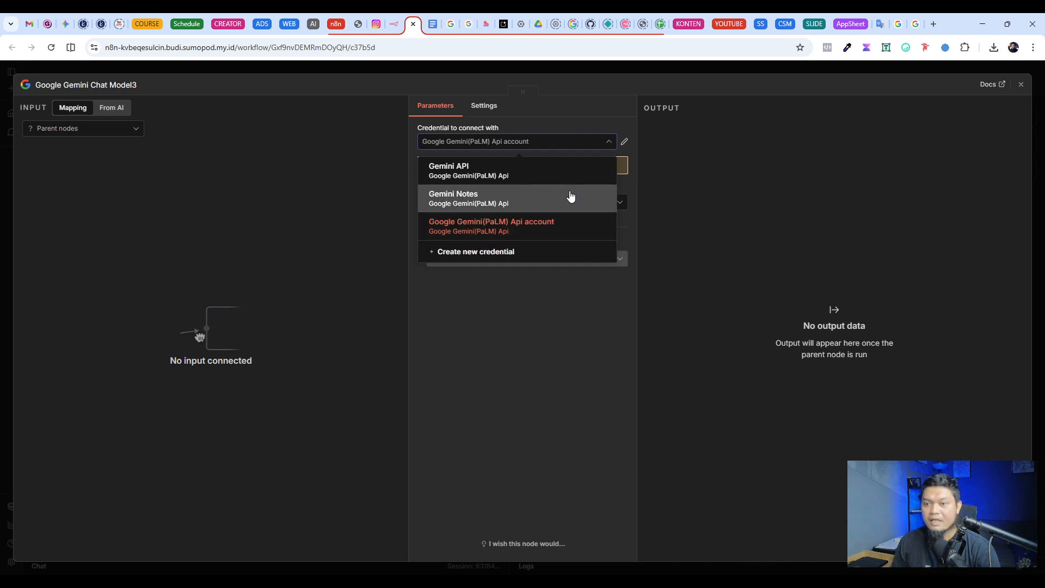
click(498, 415)
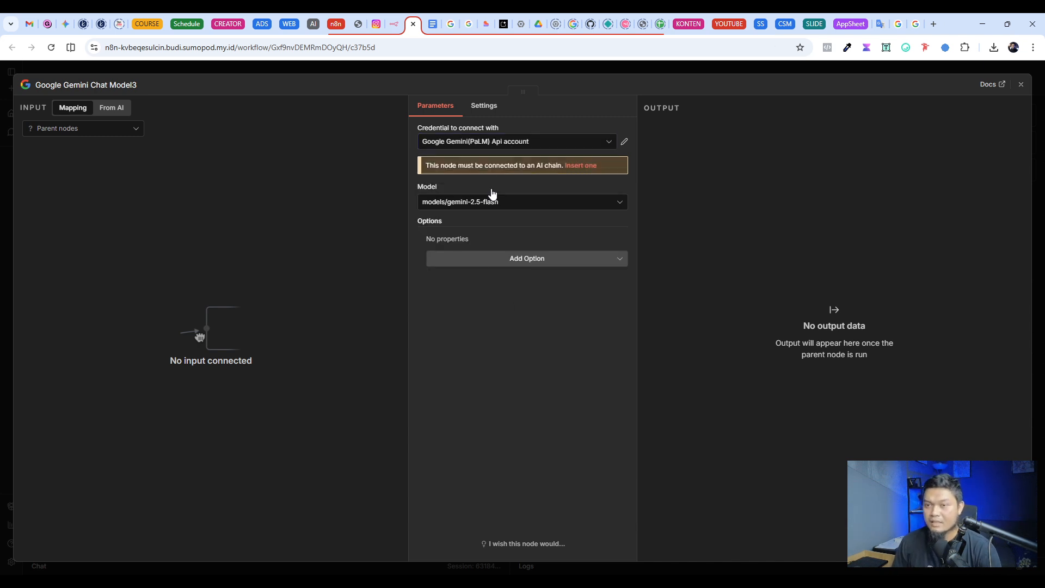
click(510, 142)
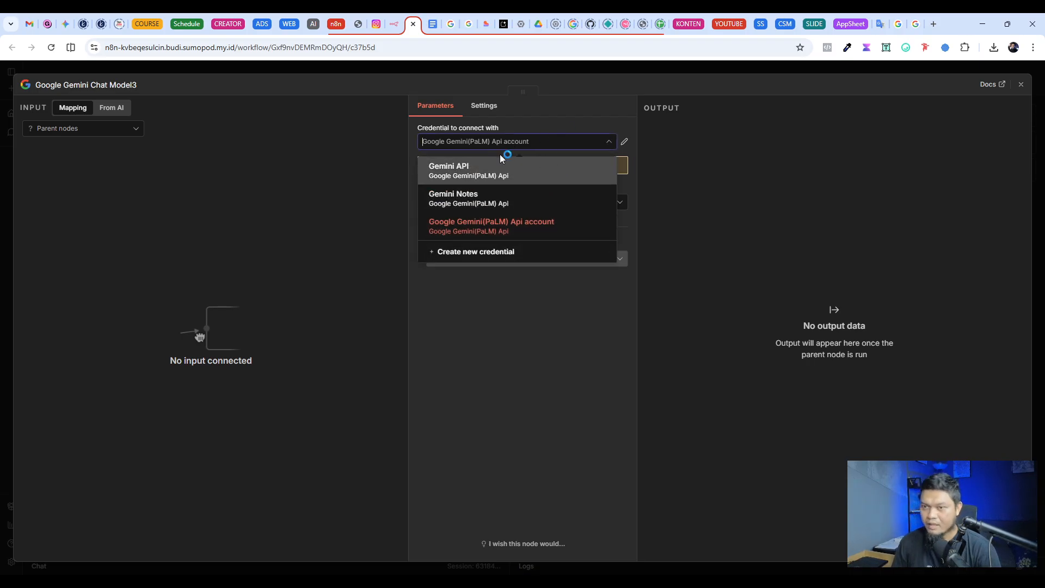
click(506, 226)
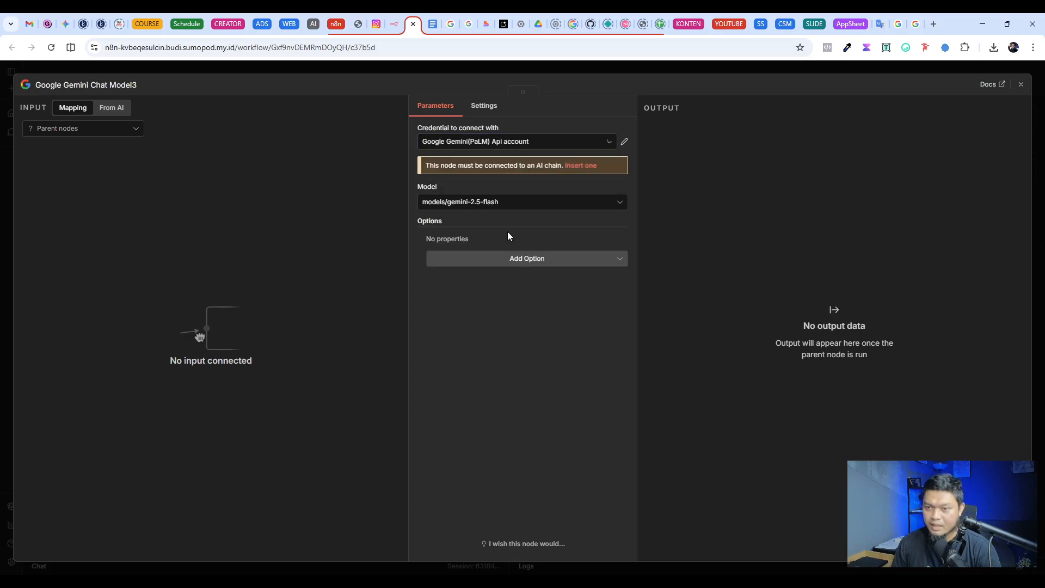
Step: Open a new Google Gemini(PaLM) Api credential for the chat model at its API Key field
click(509, 142)
click(480, 252)
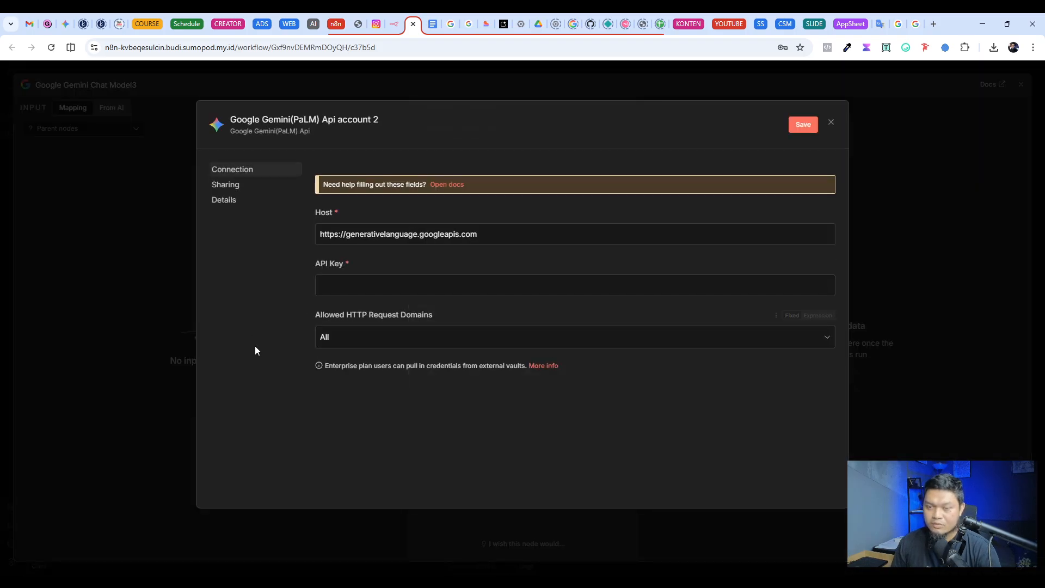
click(327, 285)
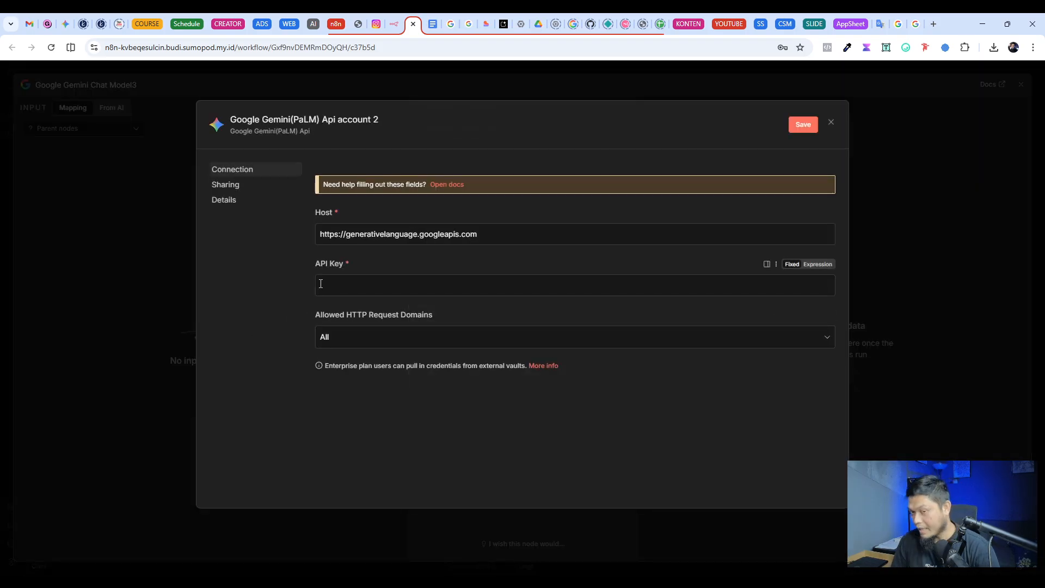
click(366, 286)
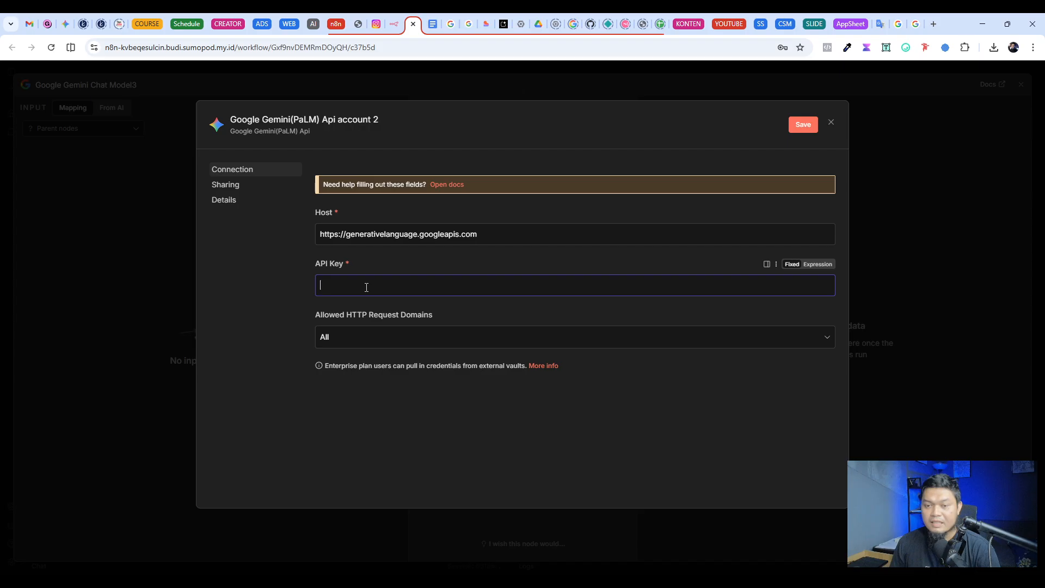
click(285, 249)
Step: In Google AI Studio, fill in a new API key named "Gemini N8N Test" for the Gemini API project, and close the form
click(504, 23)
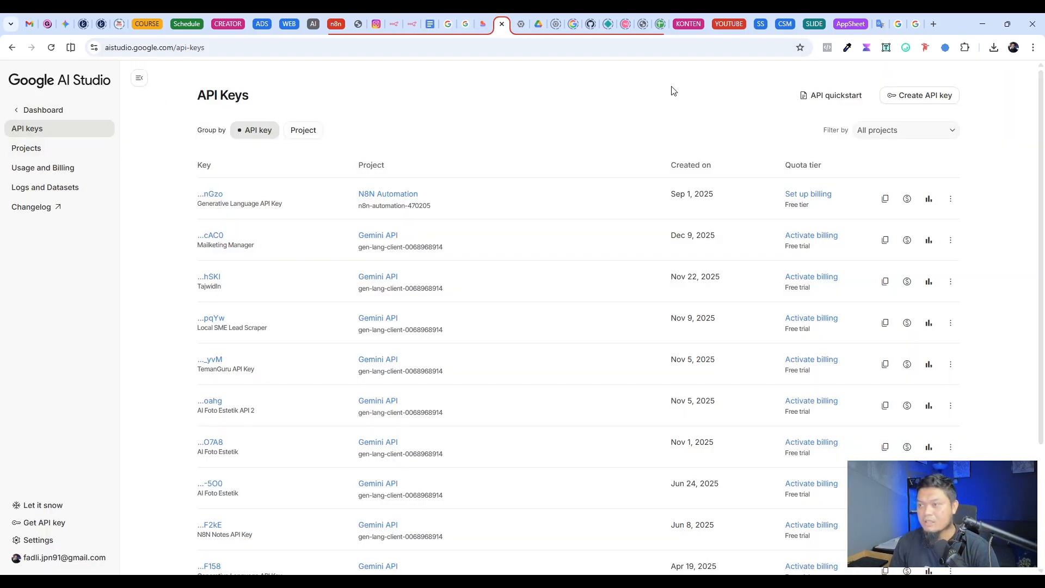
click(934, 96)
click(469, 295)
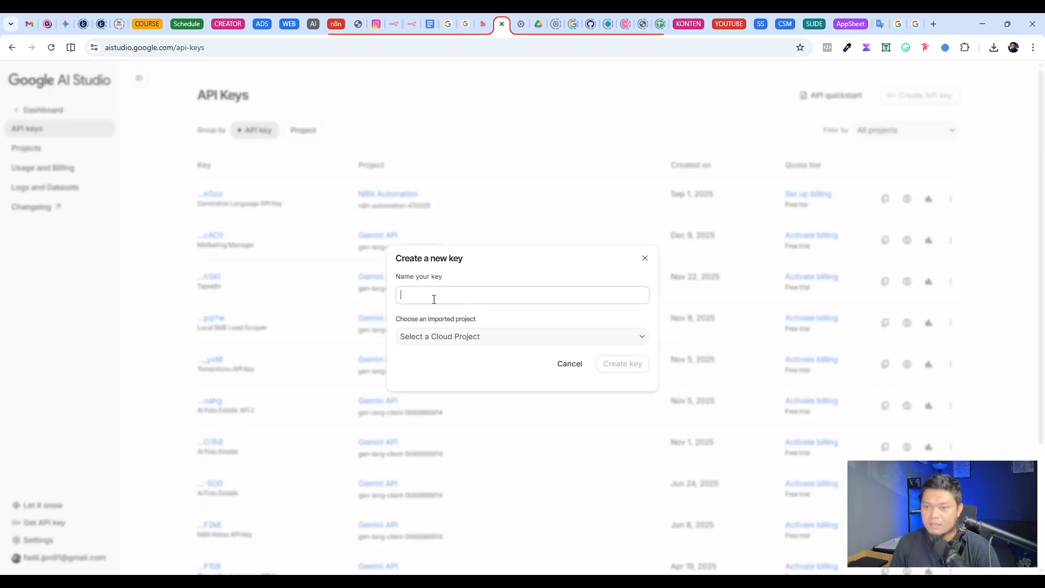
text(Te)
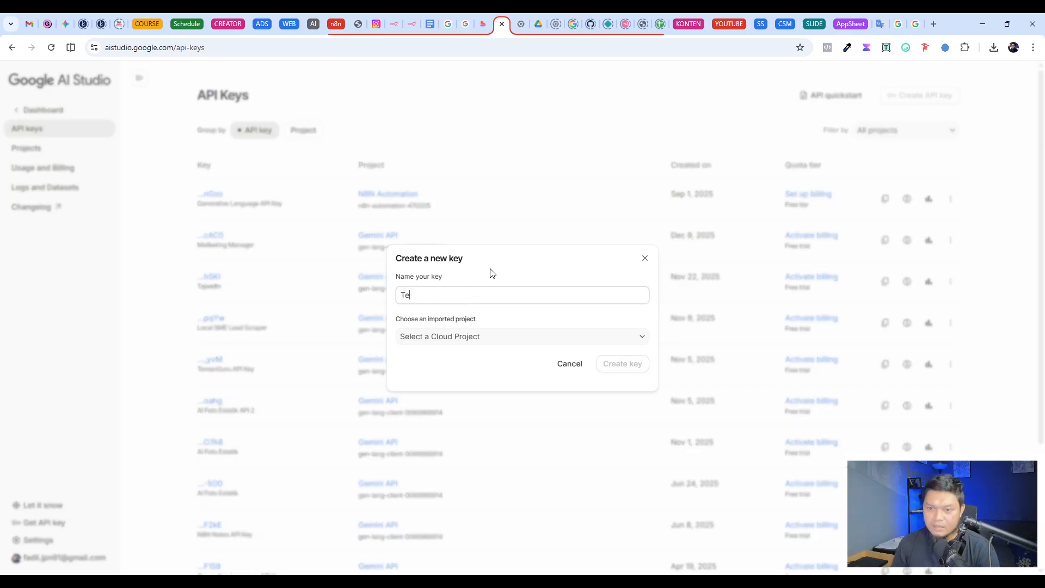
text(st)
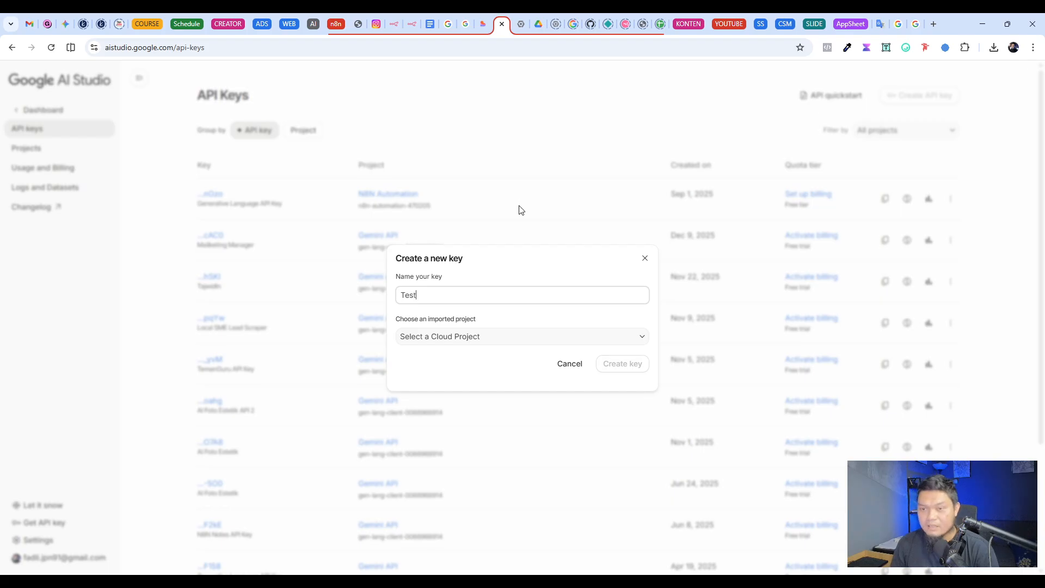
double_click(435, 294)
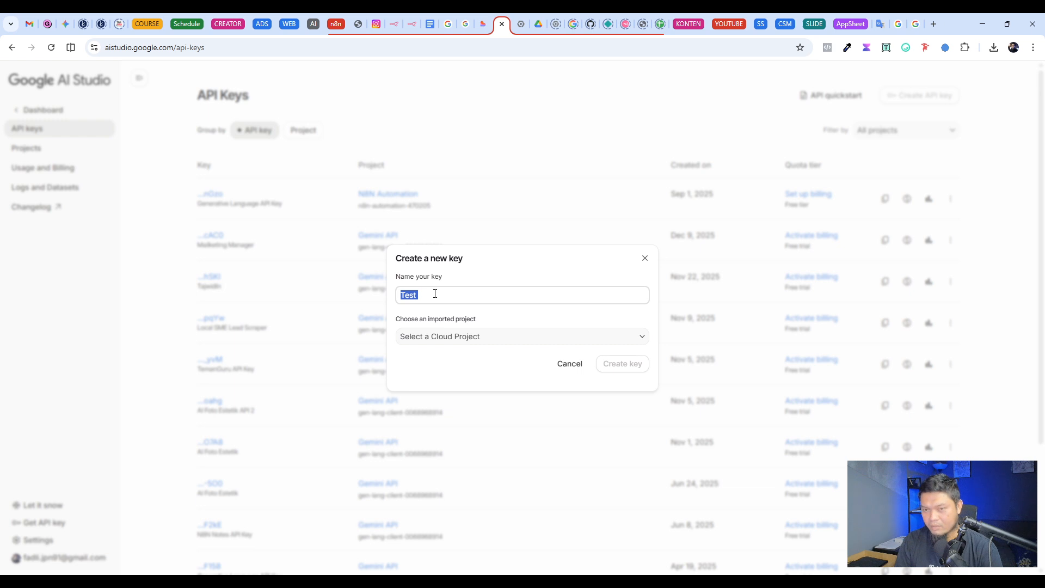
text(Gemini )
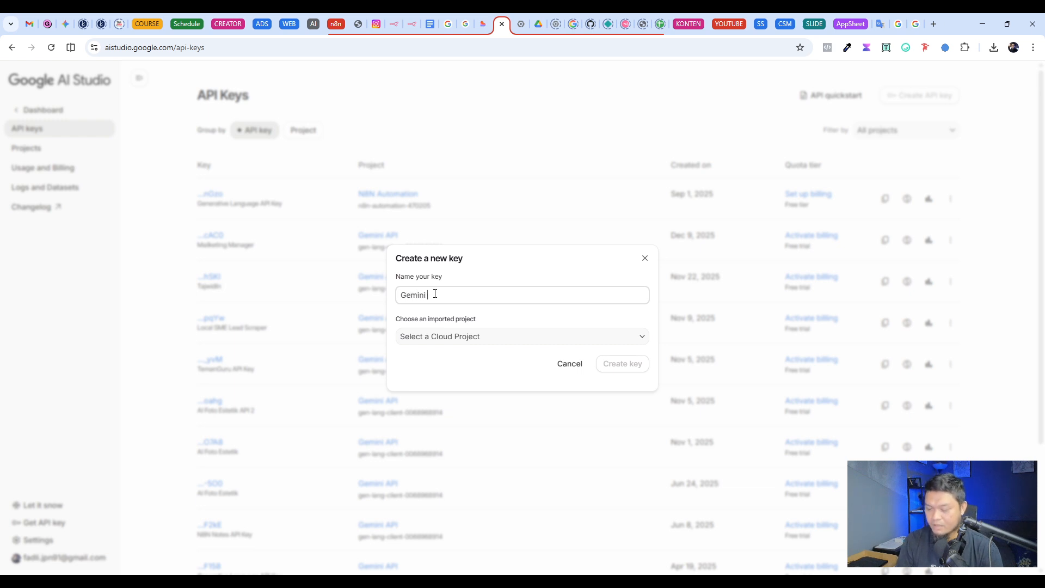
text(N8N)
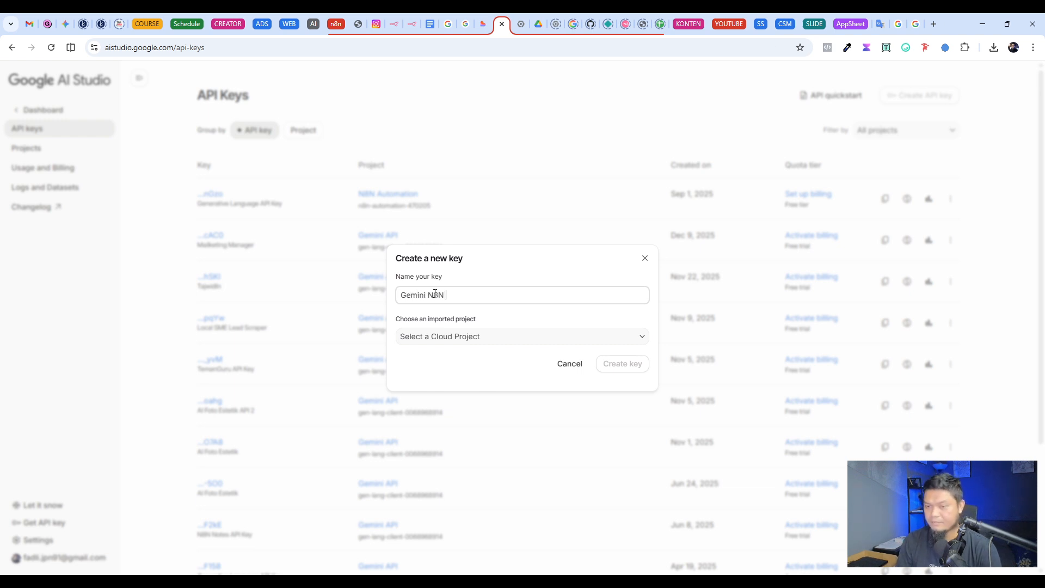
text( Test)
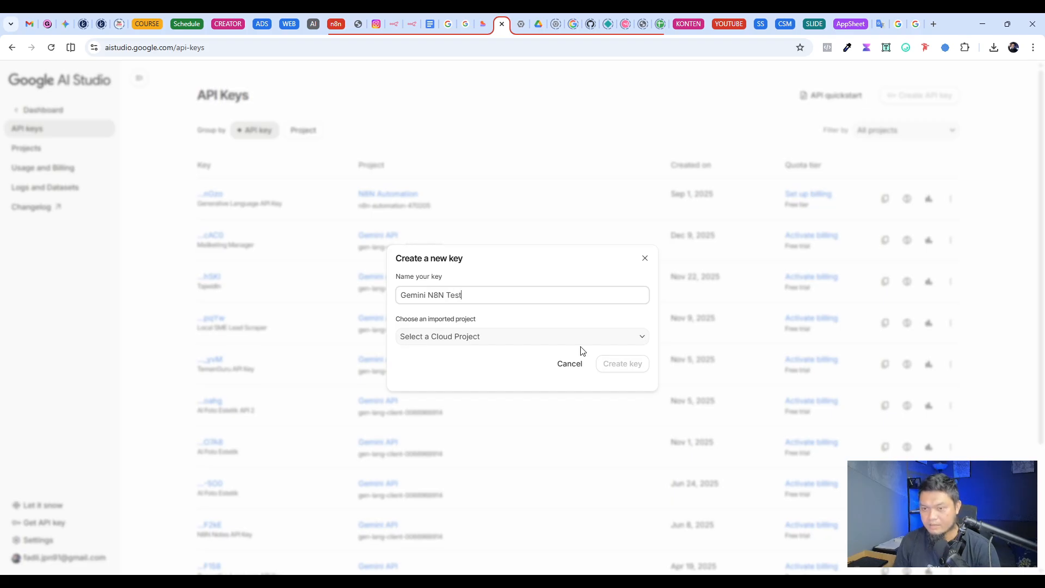
click(470, 341)
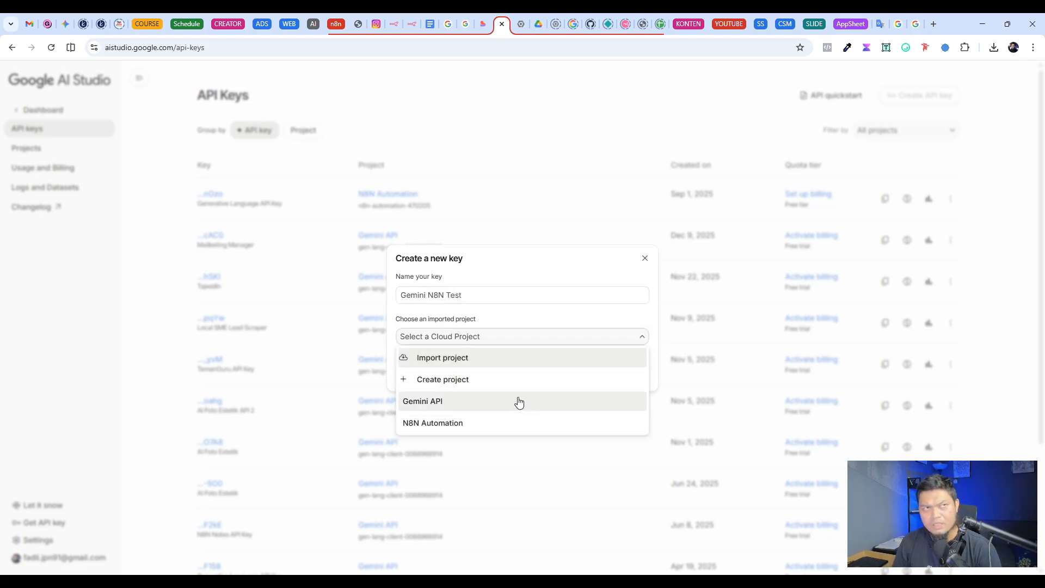
click(467, 405)
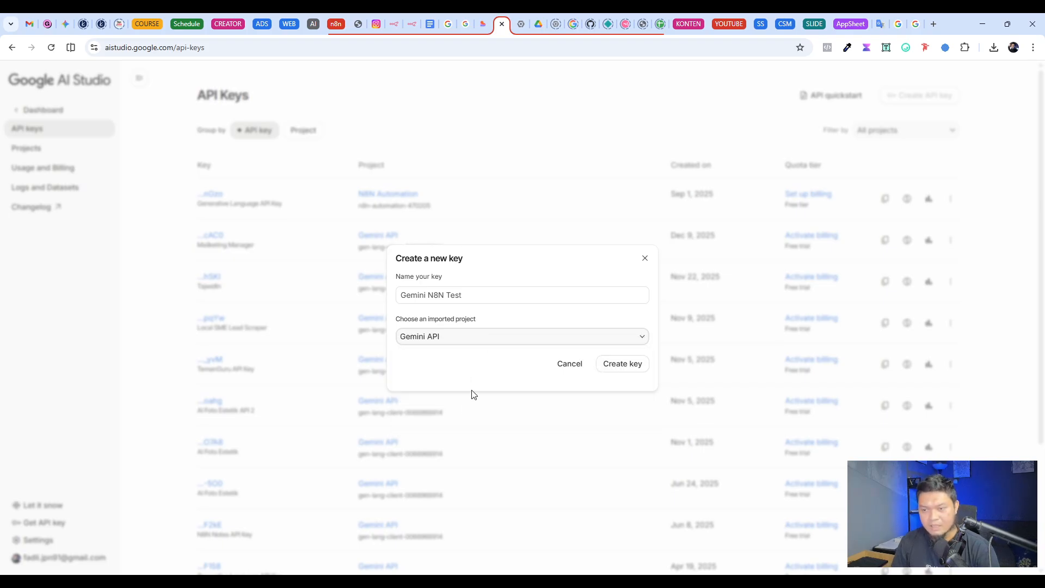
click(607, 373)
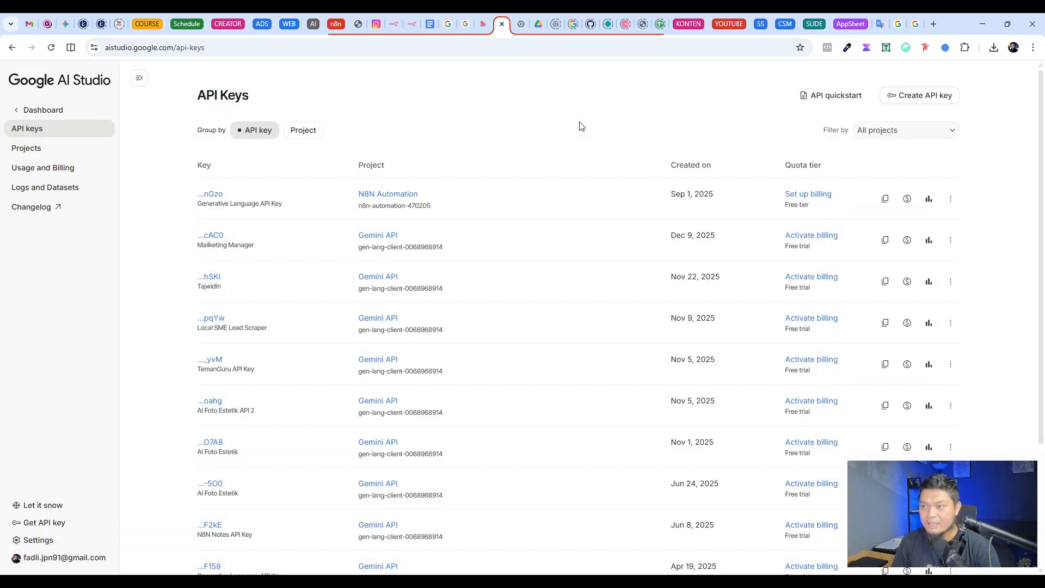
Step: Copy the N8N Automation project's API key, and return to the API Key field of the new Gemini credential in n8n
drag(173, 198, 907, 200)
click(886, 200)
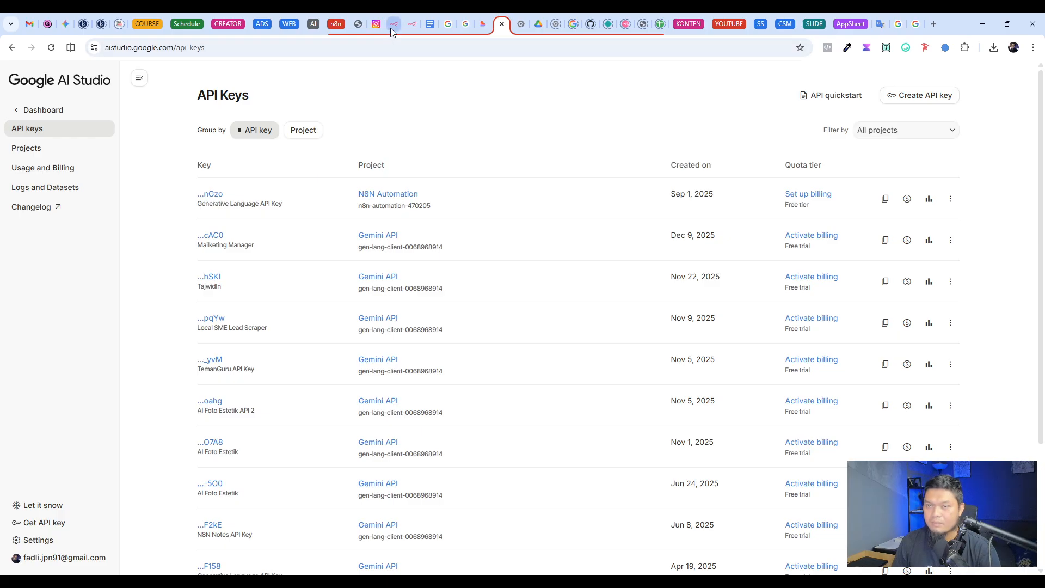
click(409, 25)
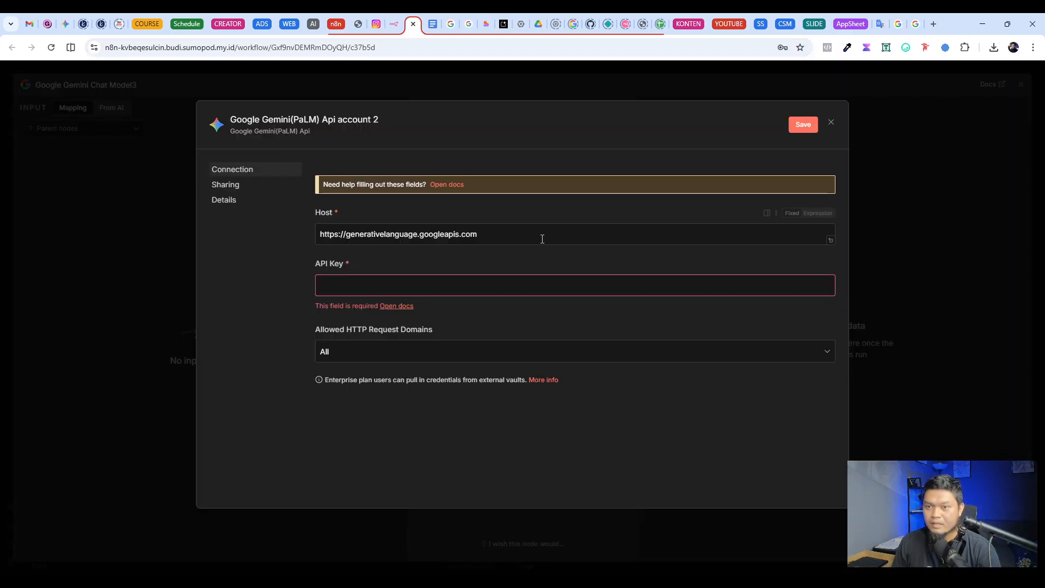
click(341, 283)
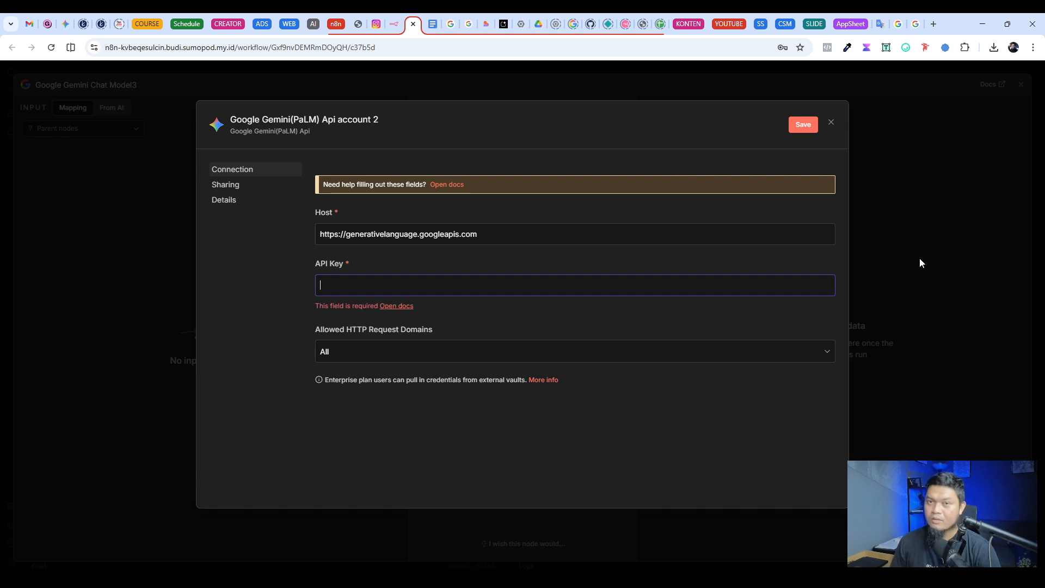
click(907, 251)
Step: Leave the chat model's credential selection as it is, and delete the Google Gemini Chat Model node from the canvas
click(494, 140)
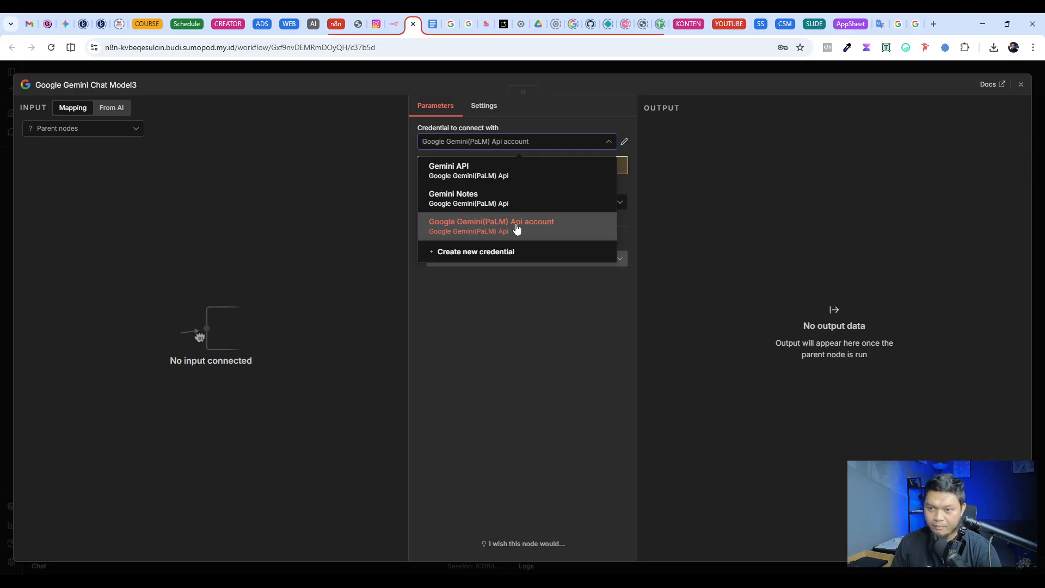
key(Escape)
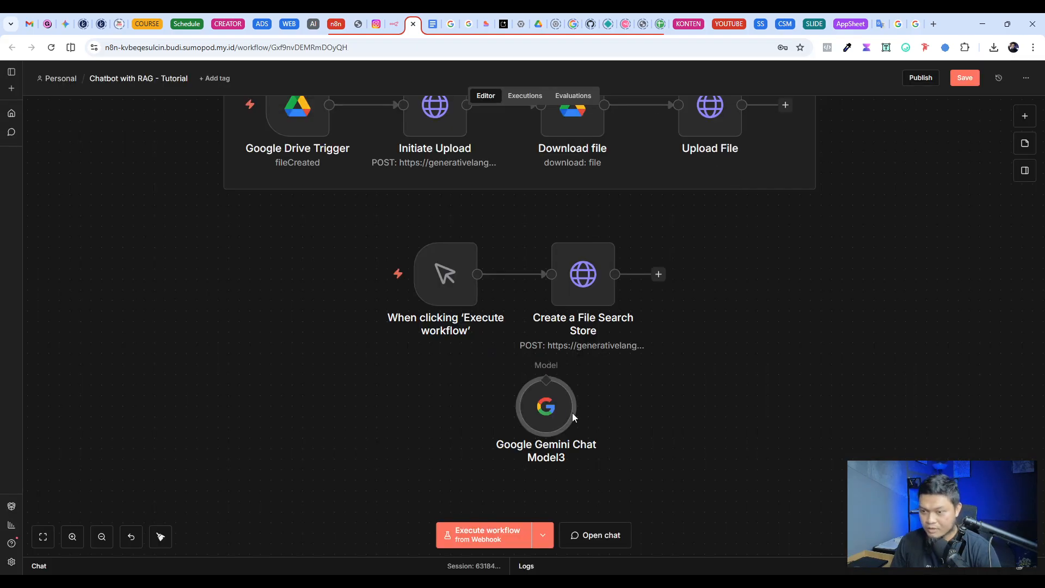
drag(573, 413, 762, 339)
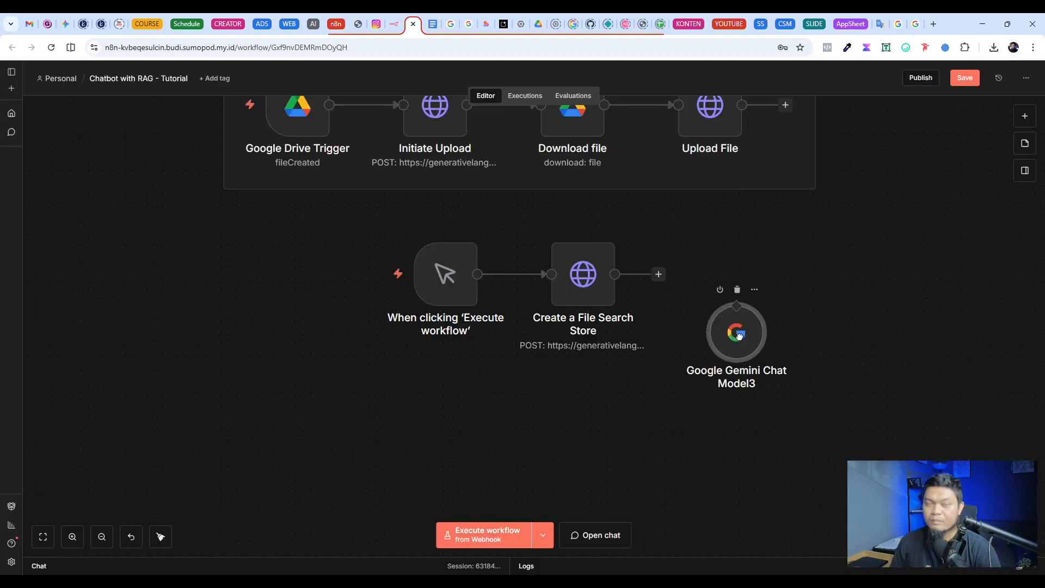
click(738, 291)
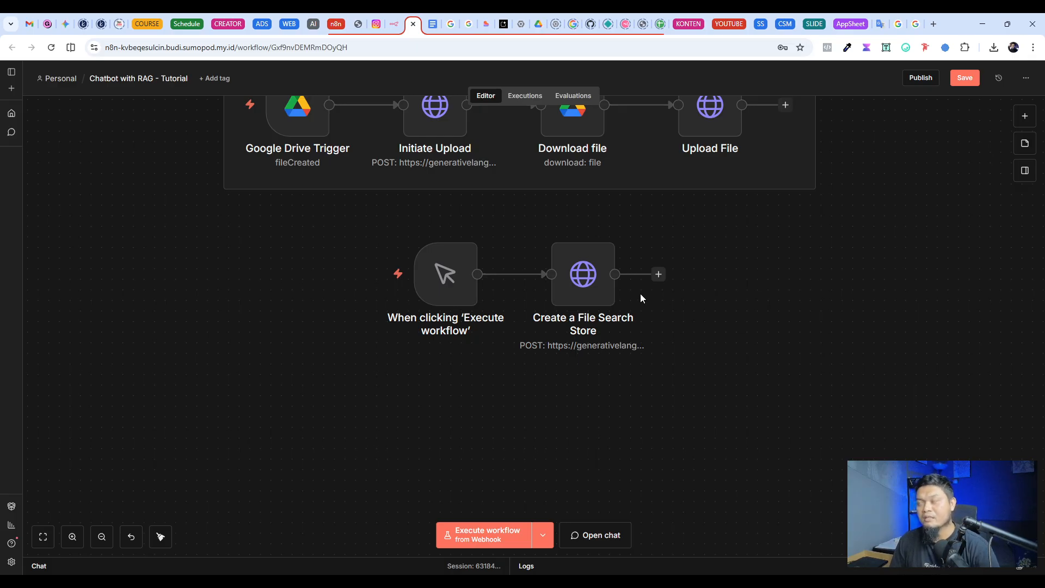
Step: Set the Create a File Search Store node's credential type to Google Gemini(PaLM) Api, and review its available accounts
mouse_move(584, 276)
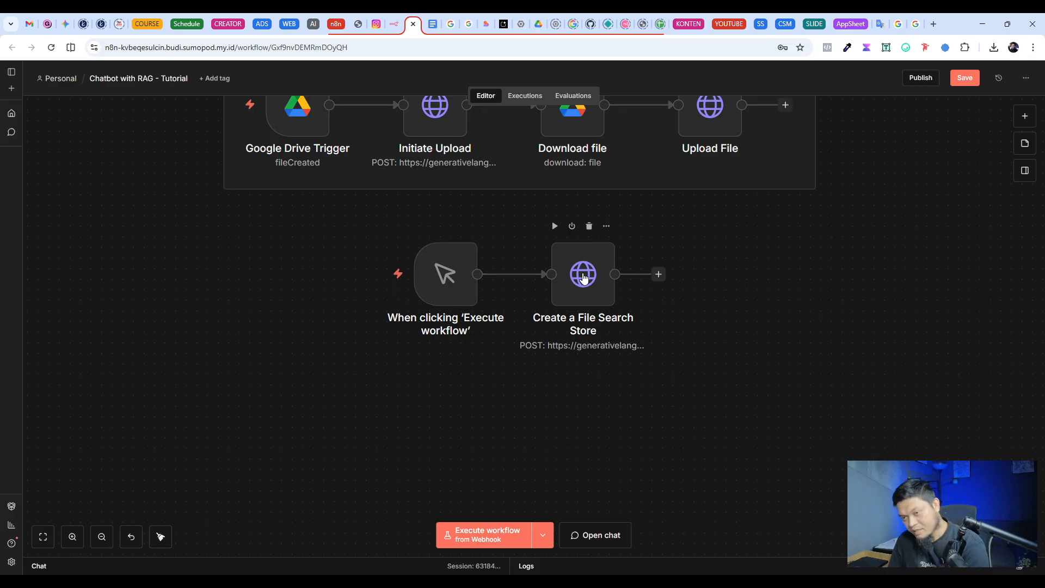
double_click(584, 276)
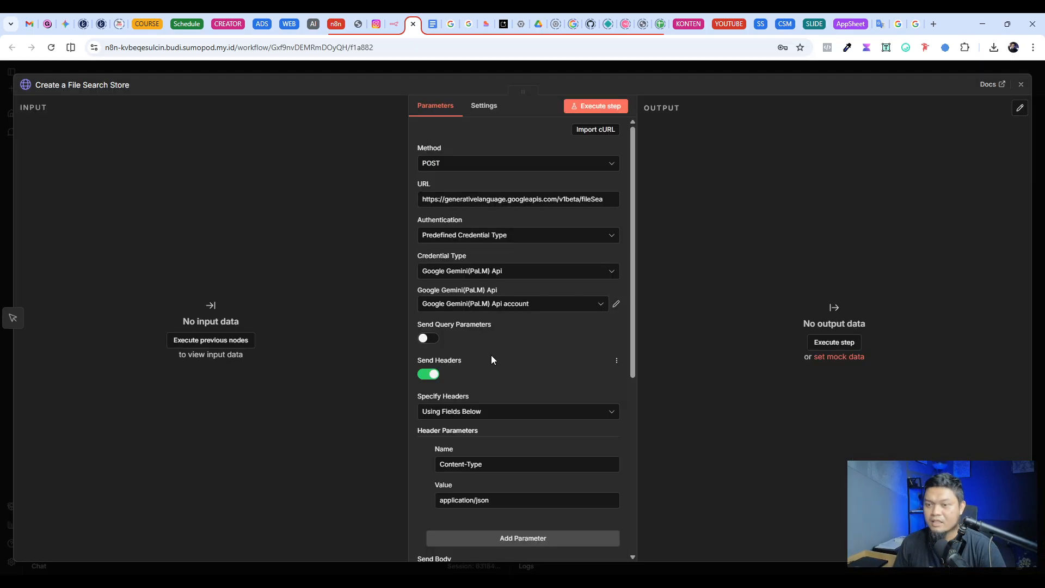
click(463, 273)
click(479, 278)
click(479, 277)
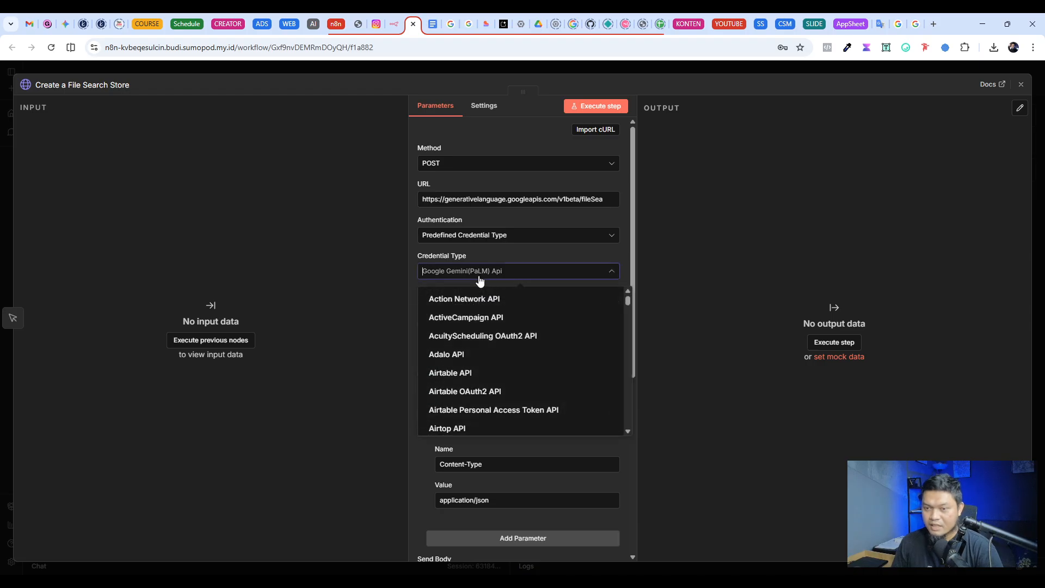
text(gemini)
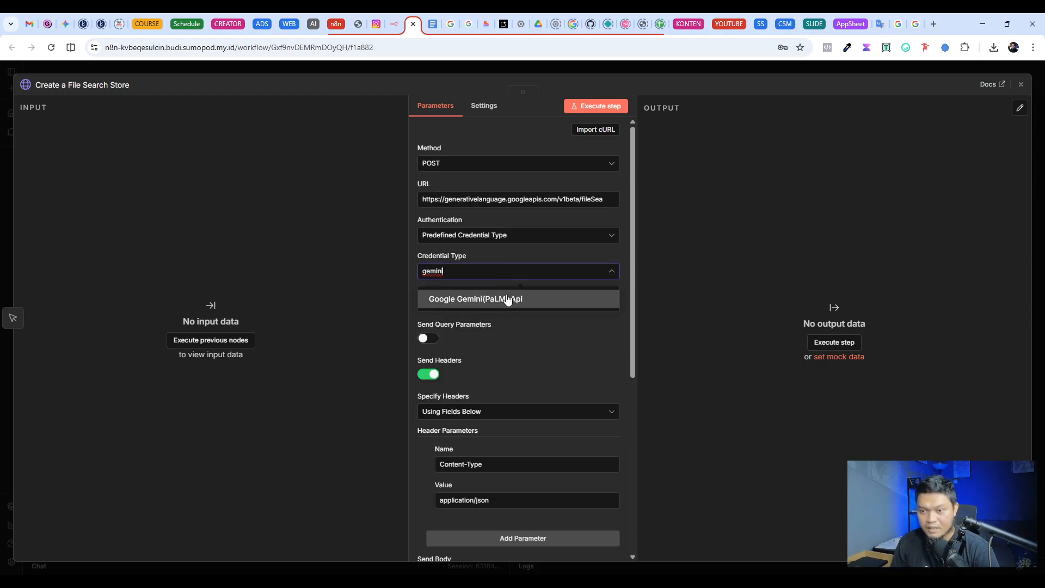
click(525, 304)
click(501, 305)
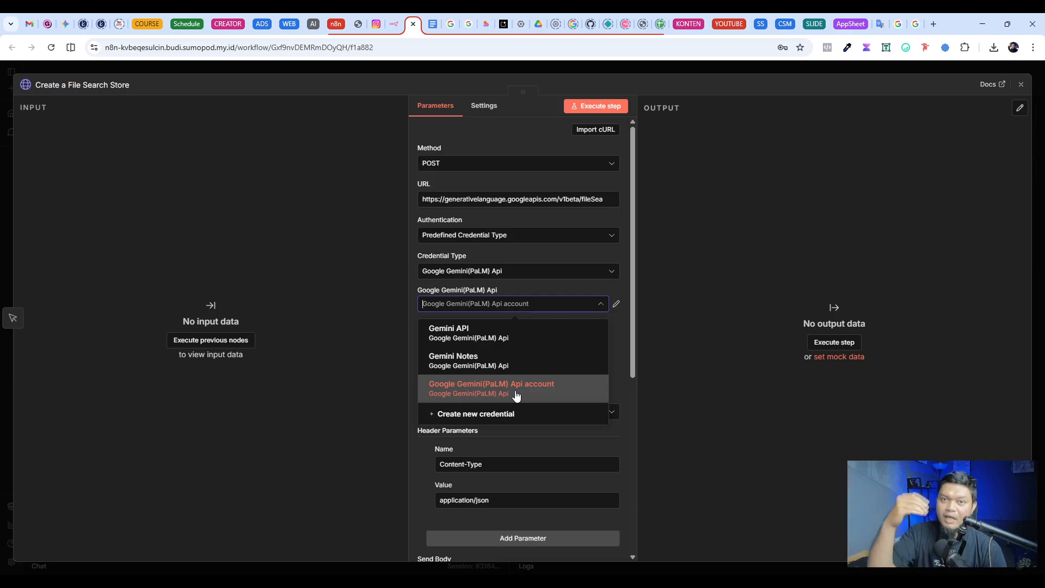
click(504, 25)
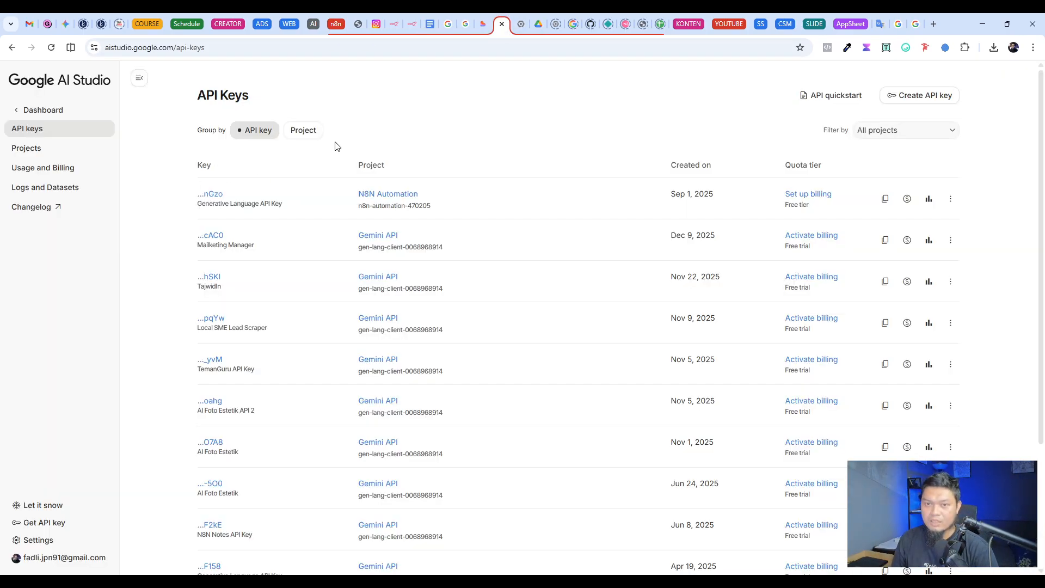
click(412, 25)
click(660, 69)
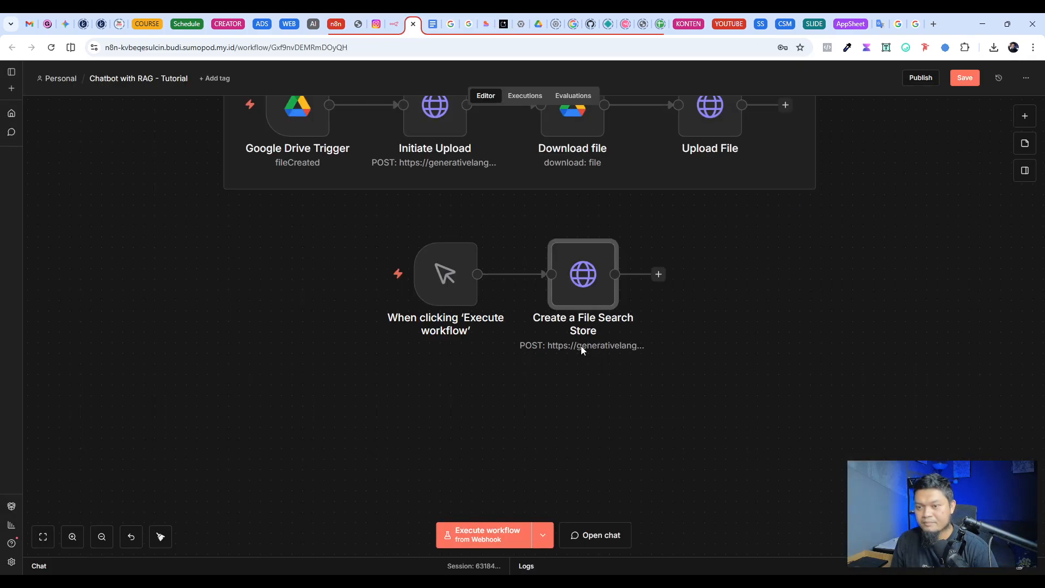
Step: Open the Create a File Search Store node and review its header parameter's name and value
double_click(578, 281)
scroll(535, 320, down, 3)
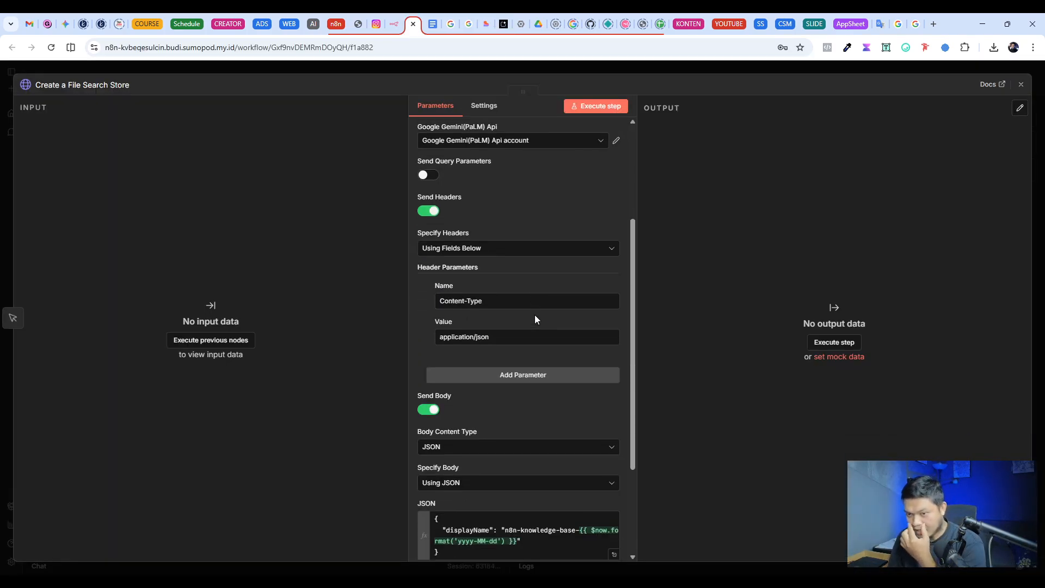
scroll(534, 320, down, 2)
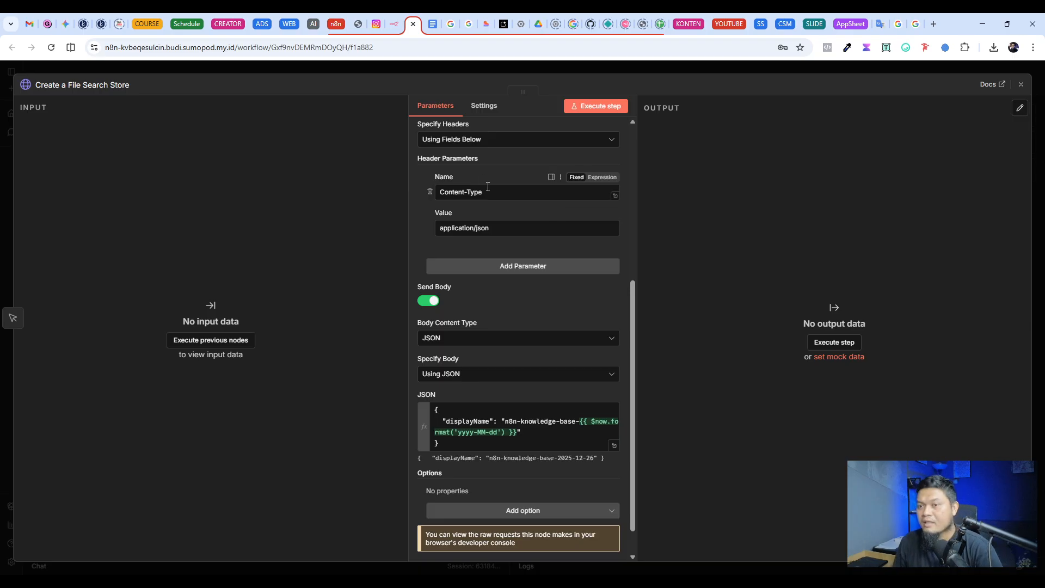
drag(488, 191, 430, 195)
drag(490, 229, 434, 236)
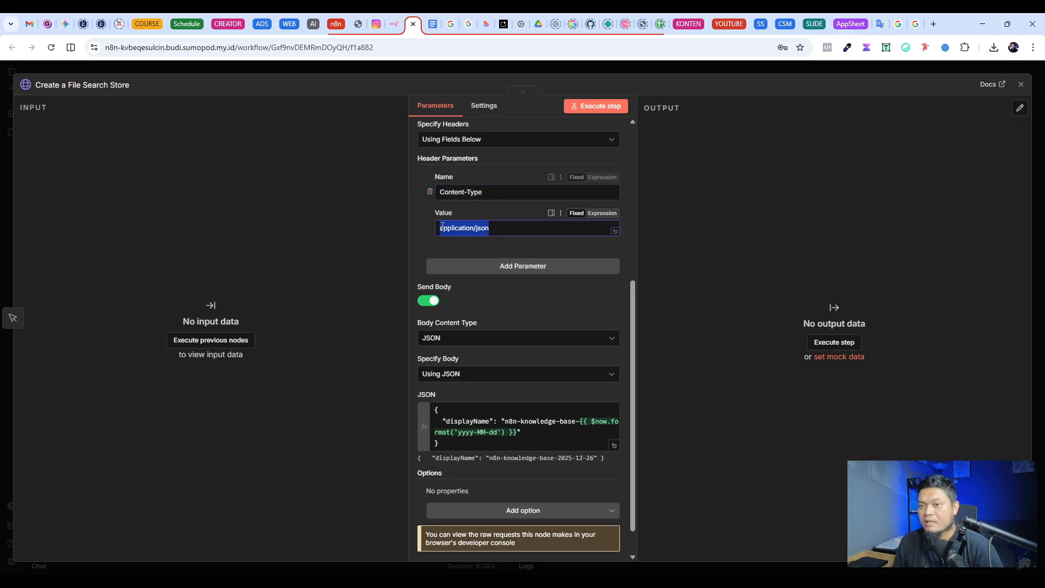
click(471, 227)
drag(488, 192, 436, 191)
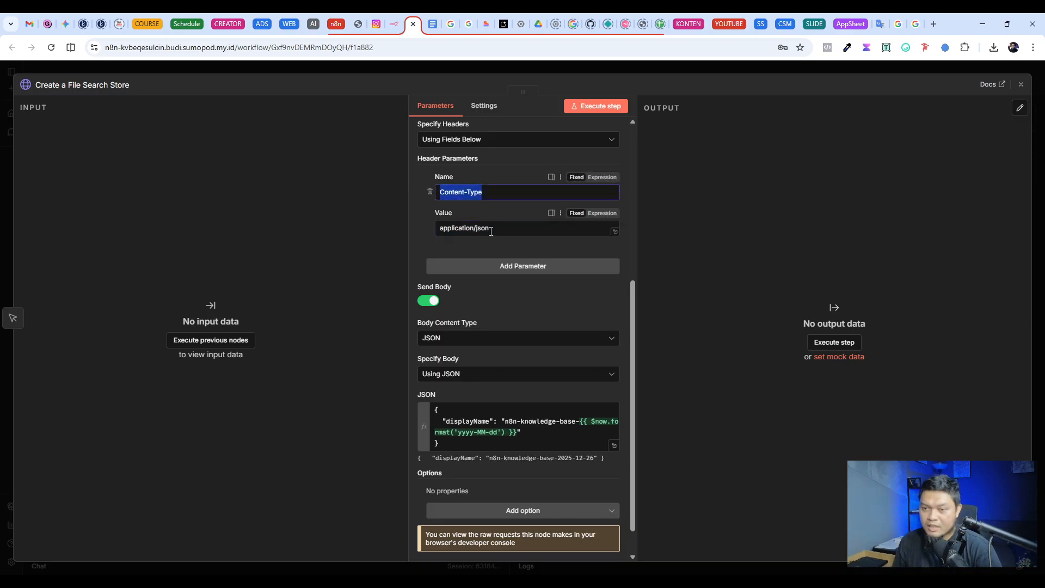
drag(490, 228, 435, 234)
click(417, 250)
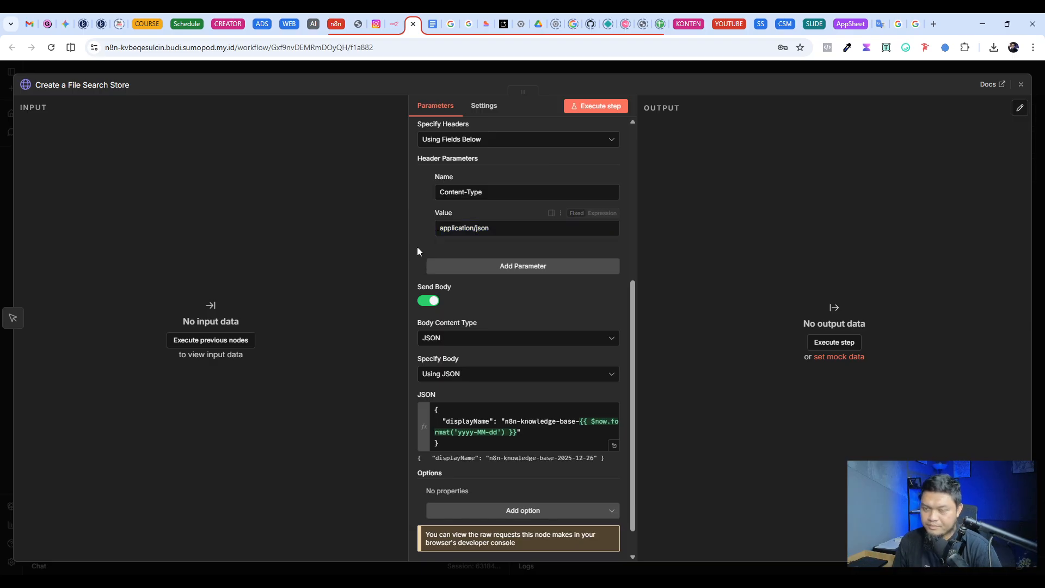
scroll(447, 249, up, 3)
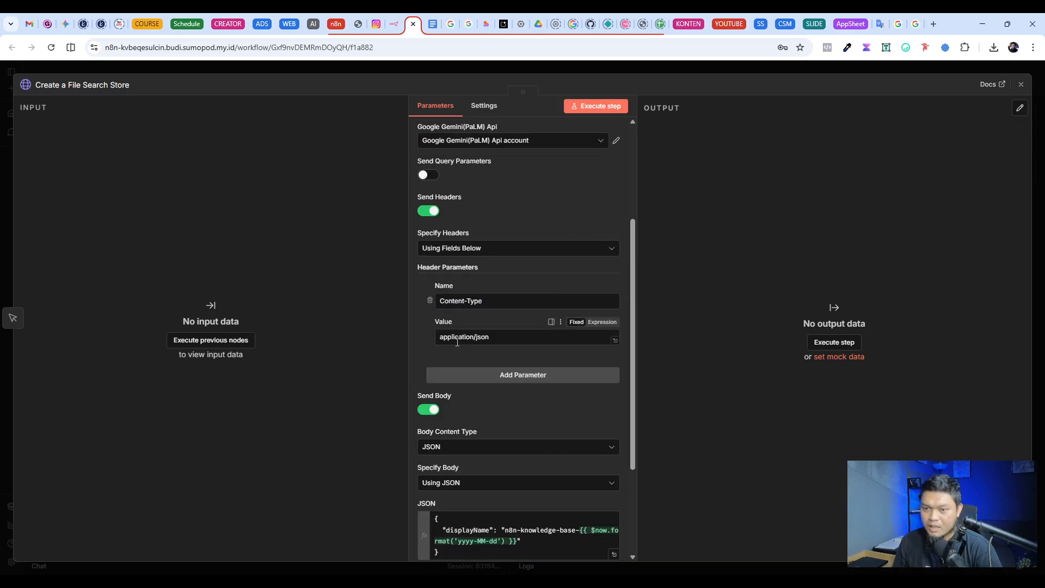
Step: Check the Create File Search Store section of the Gemini File Search RAG System document against the n8n node's header fields
click(433, 24)
scroll(327, 297, down, 3)
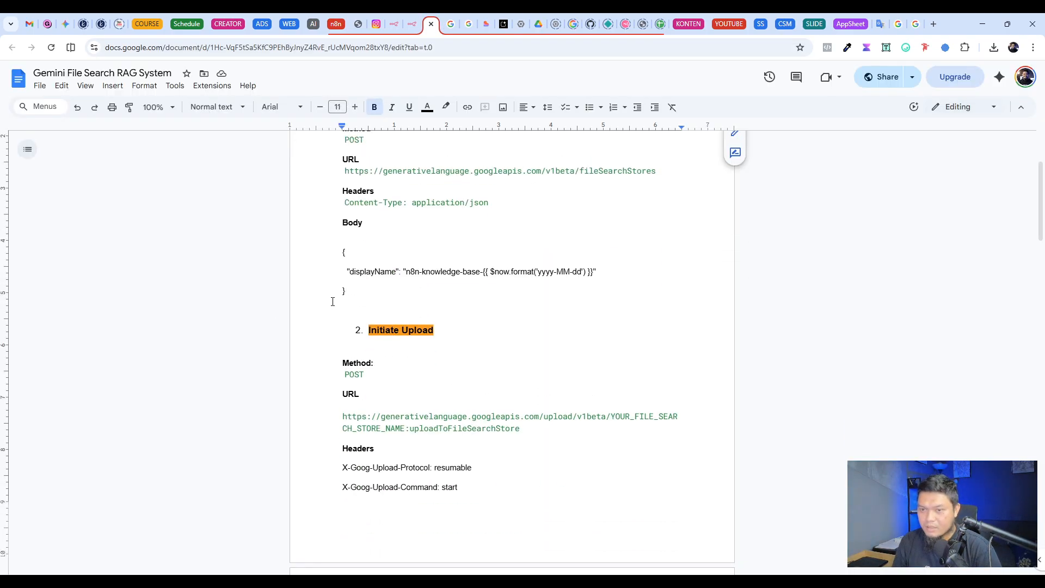
scroll(348, 256, up, 3)
drag(499, 194, 369, 195)
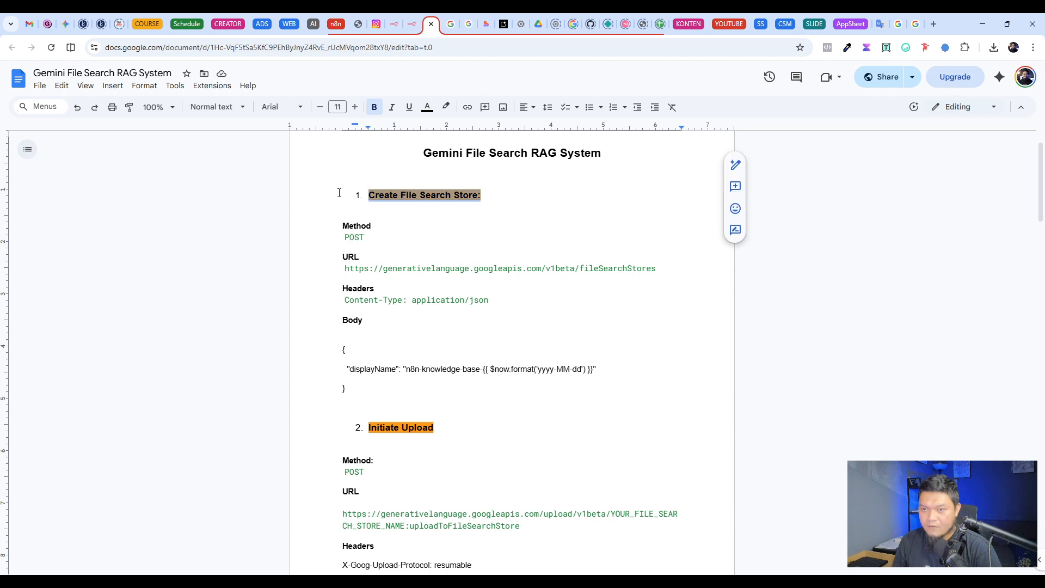
click(470, 195)
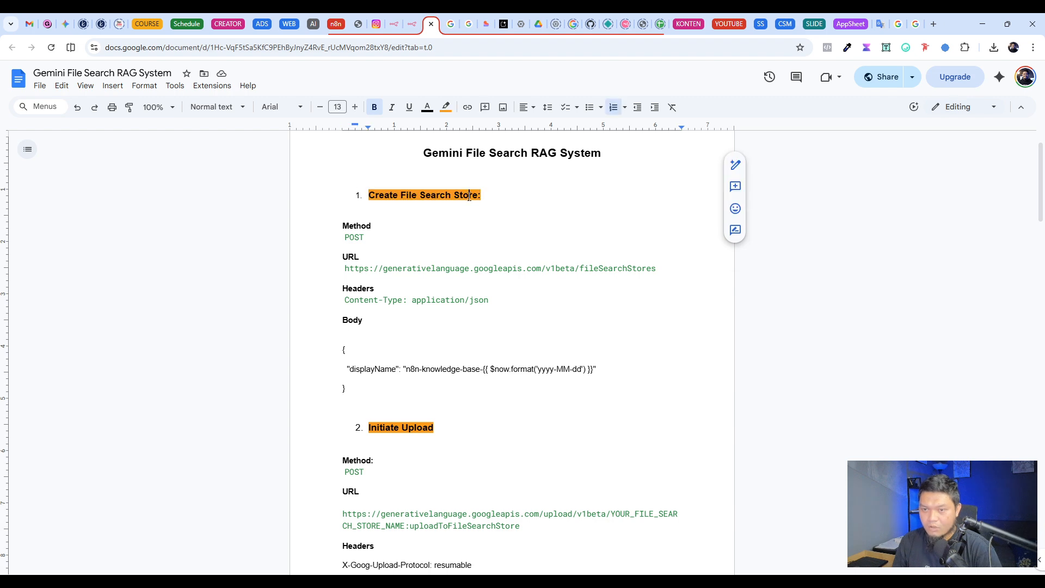
click(412, 24)
scroll(499, 300, down, 3)
scroll(500, 301, up, 4)
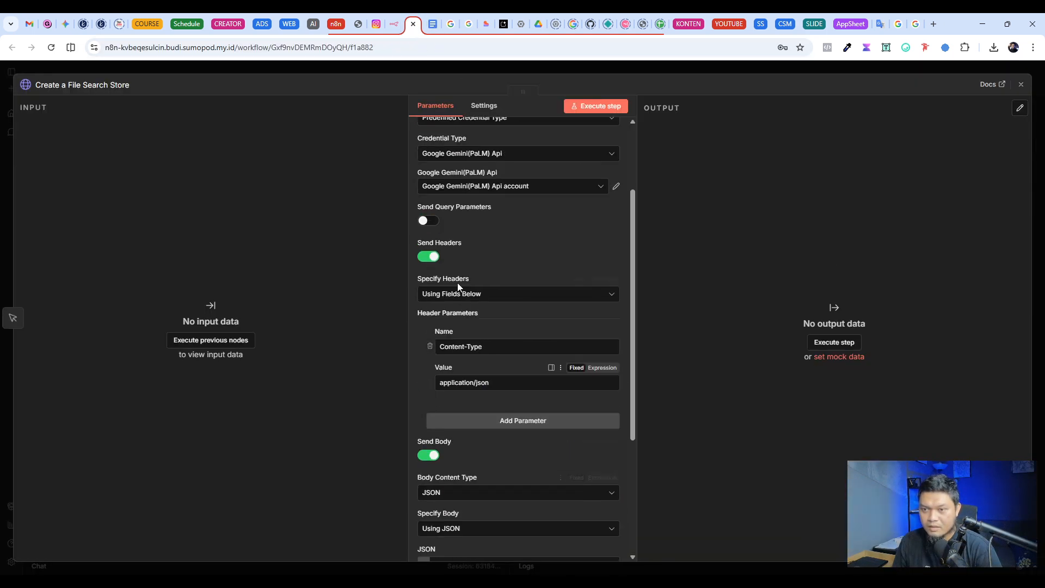
triple_click(491, 378)
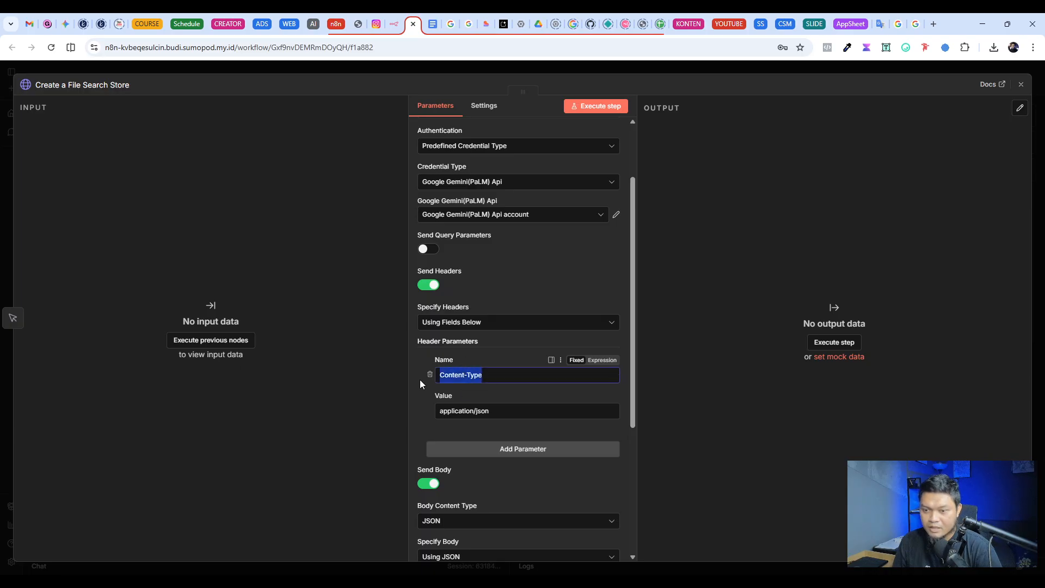
triple_click(499, 412)
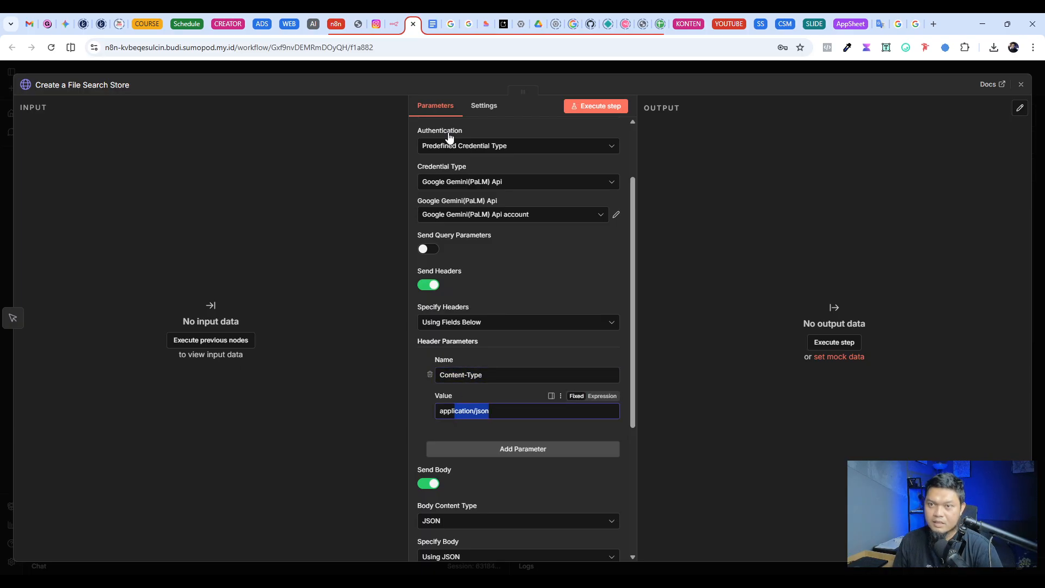
Step: Back in the RAG System document, examine the Content-Type header entry and the start of the Initiate Upload section
click(433, 24)
scroll(461, 386, down, 2)
scroll(370, 327, up, 1)
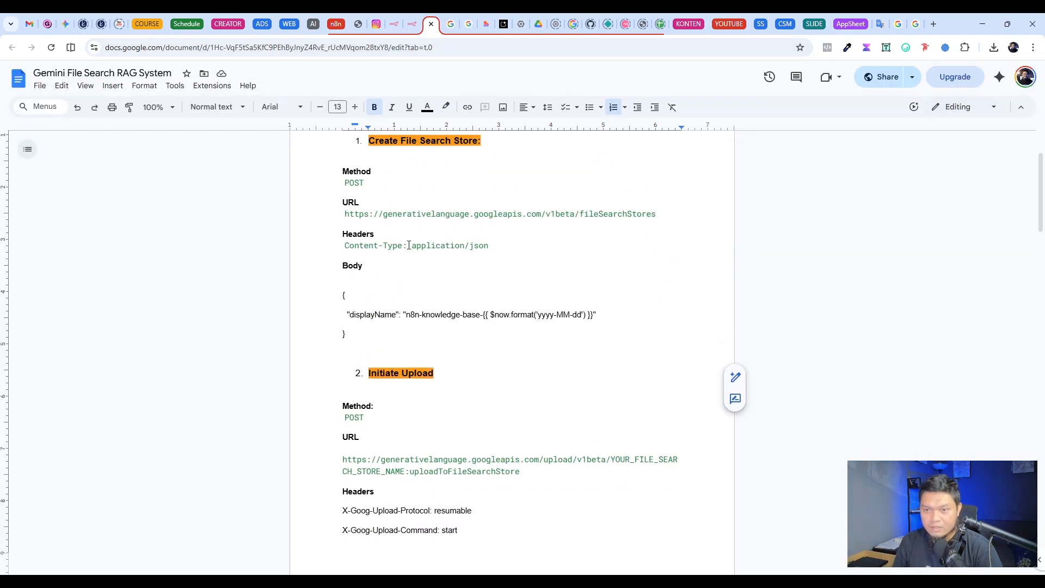
drag(345, 246, 402, 245)
drag(488, 246, 412, 245)
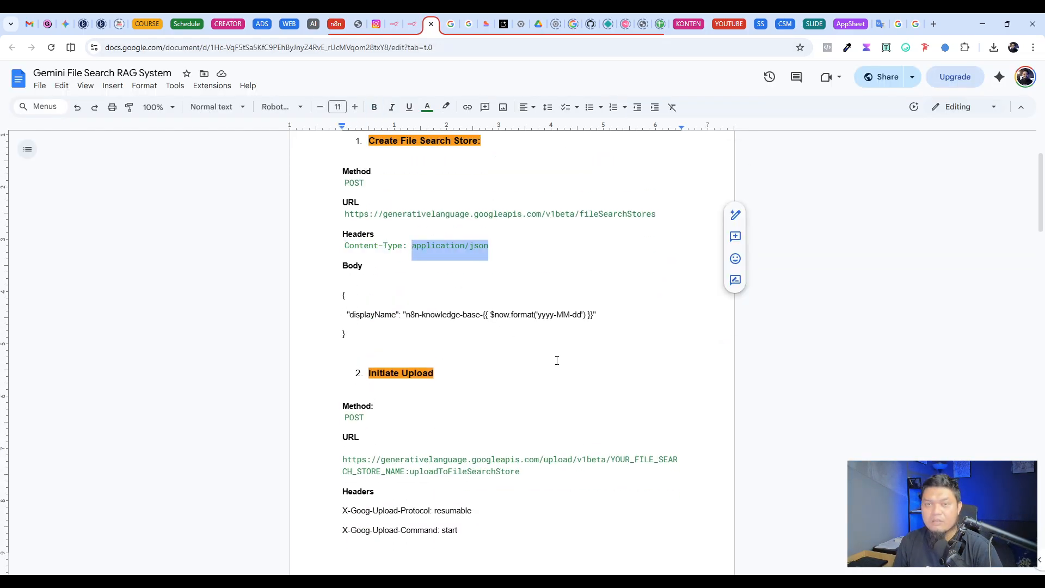
click(539, 348)
scroll(540, 350, down, 4)
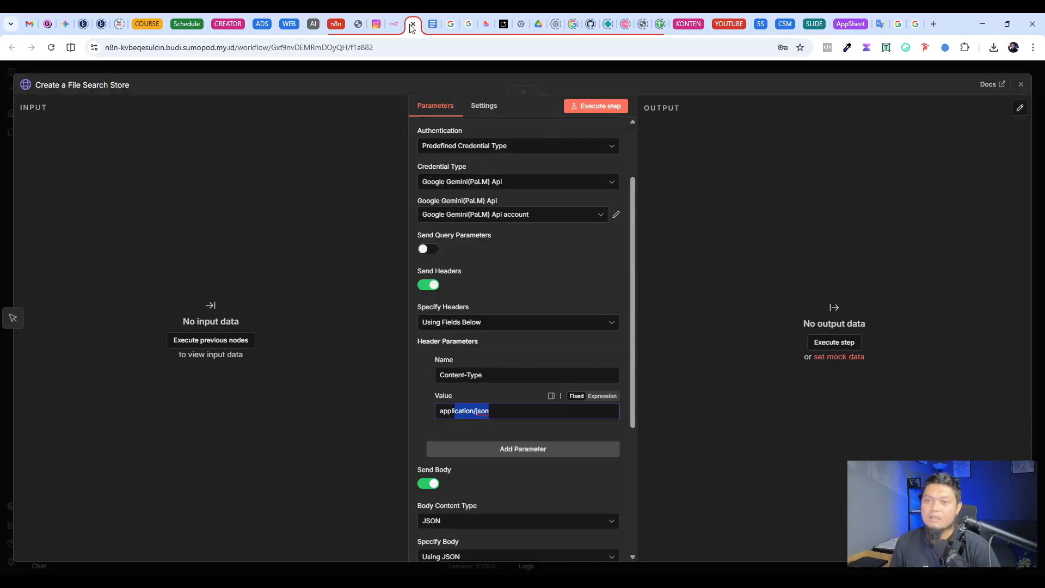
Step: Return to n8n and review the JSON body with the displayName expression in the Create a File Search Store node
click(412, 24)
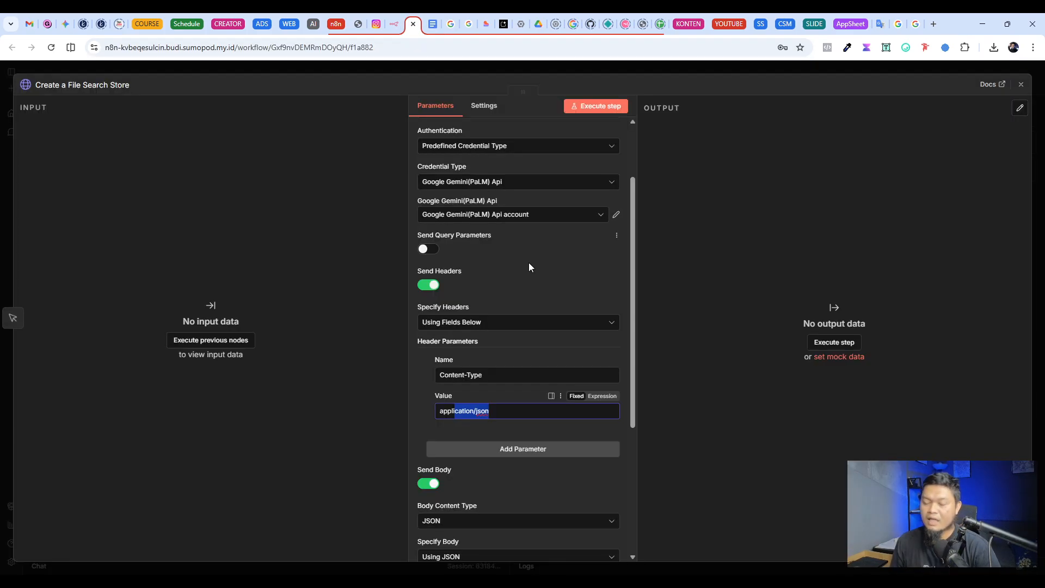
scroll(524, 281, down, 4)
scroll(469, 358, up, 2)
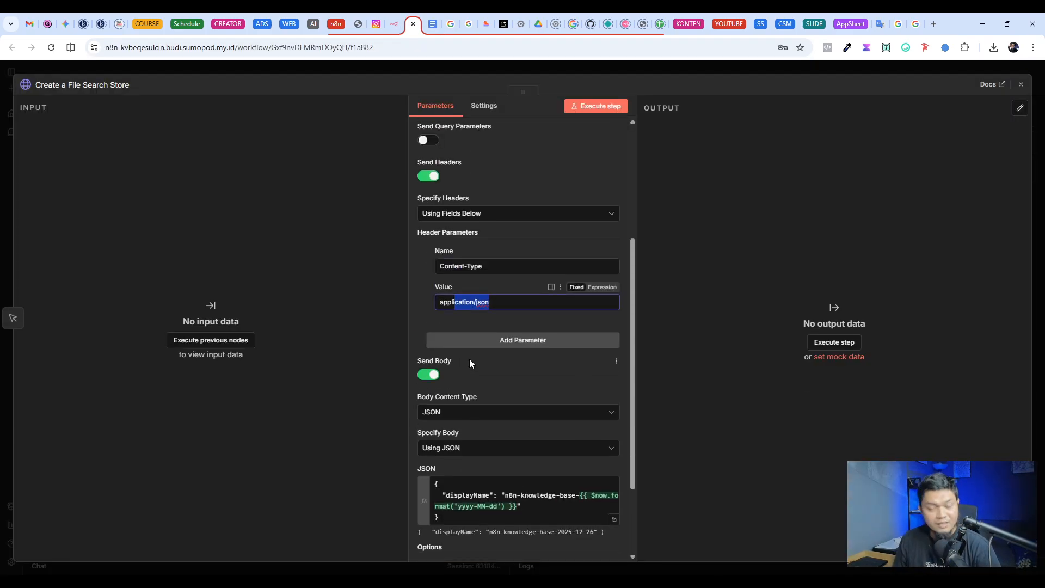
scroll(503, 469, down, 2)
drag(460, 410, 467, 363)
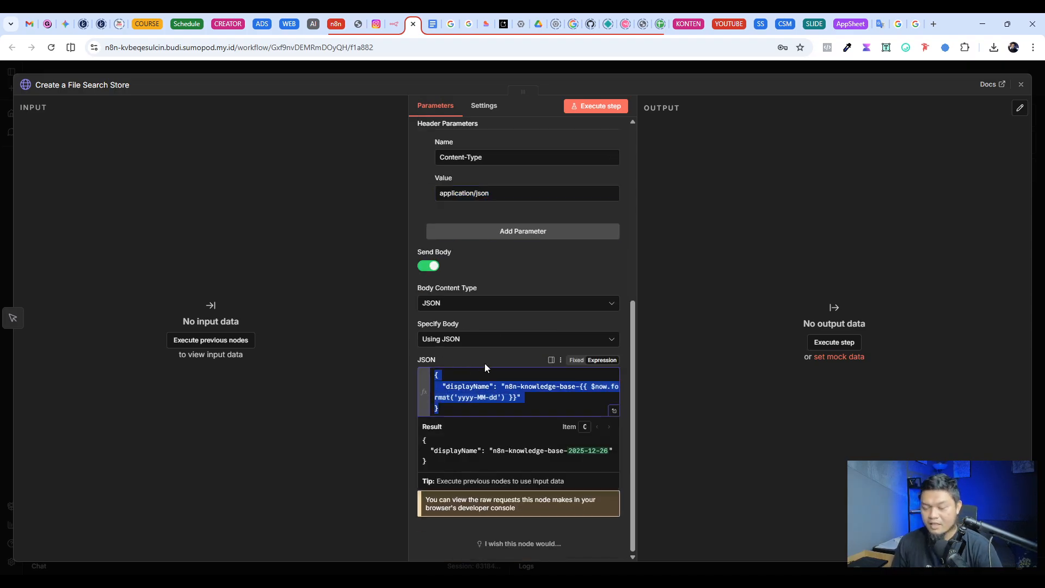
click(486, 363)
click(550, 388)
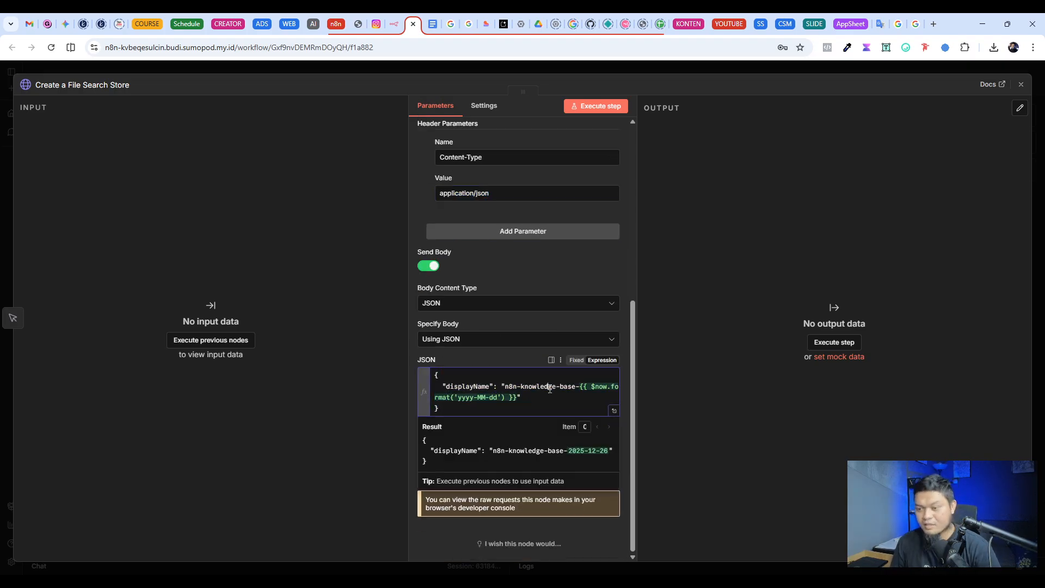
click(515, 363)
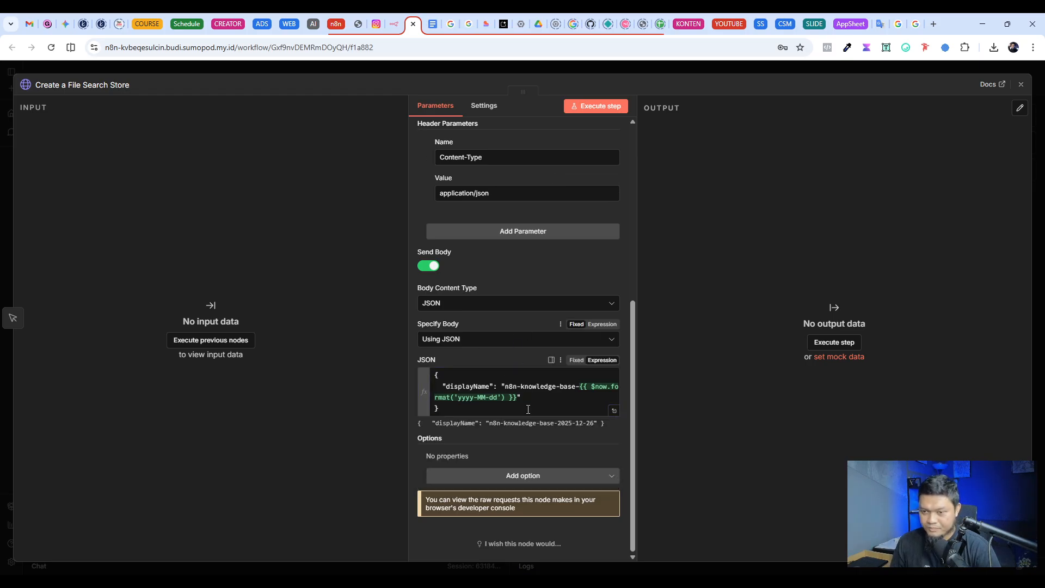
Step: Execute the Create a File Search Store node, pin its output data, and close the node
scroll(523, 370, up, 5)
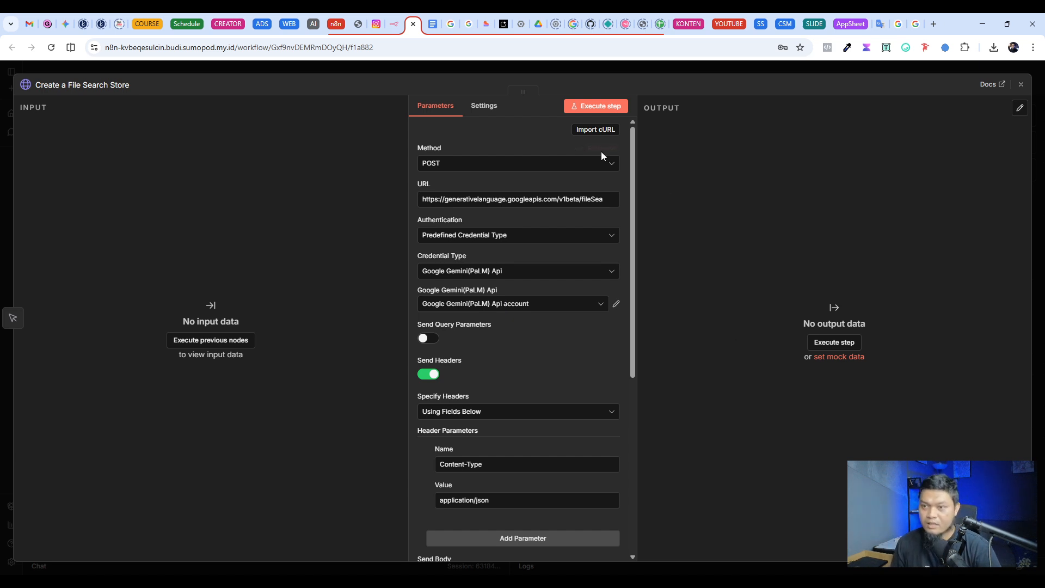
click(614, 107)
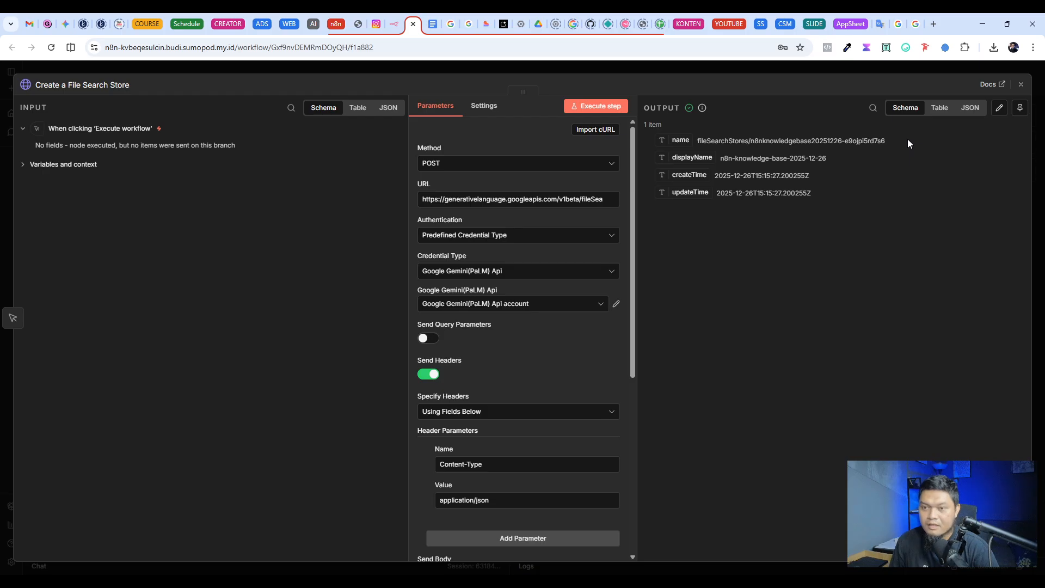
drag(908, 143, 700, 141)
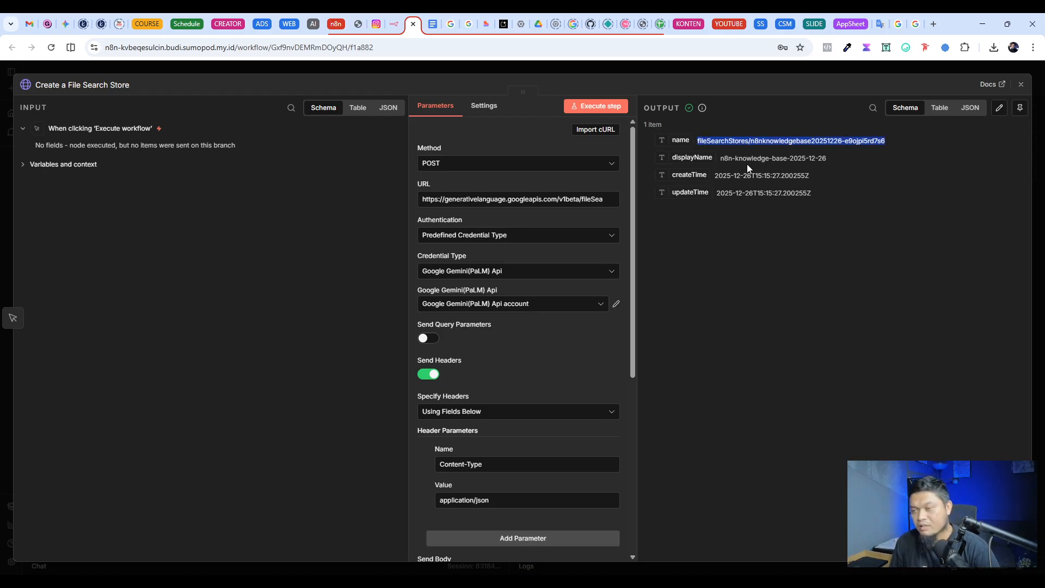
click(773, 303)
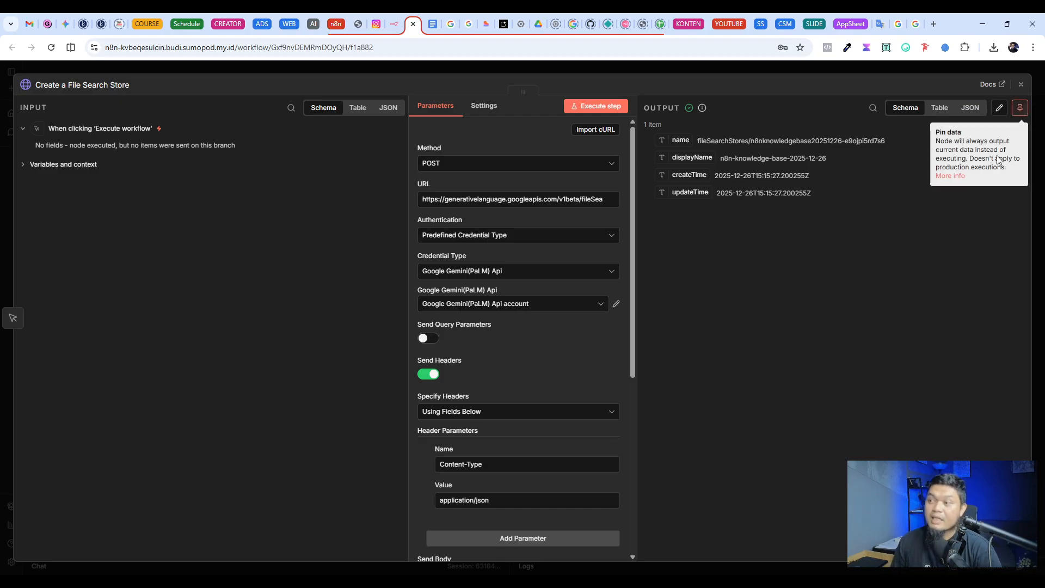
click(1022, 108)
click(664, 71)
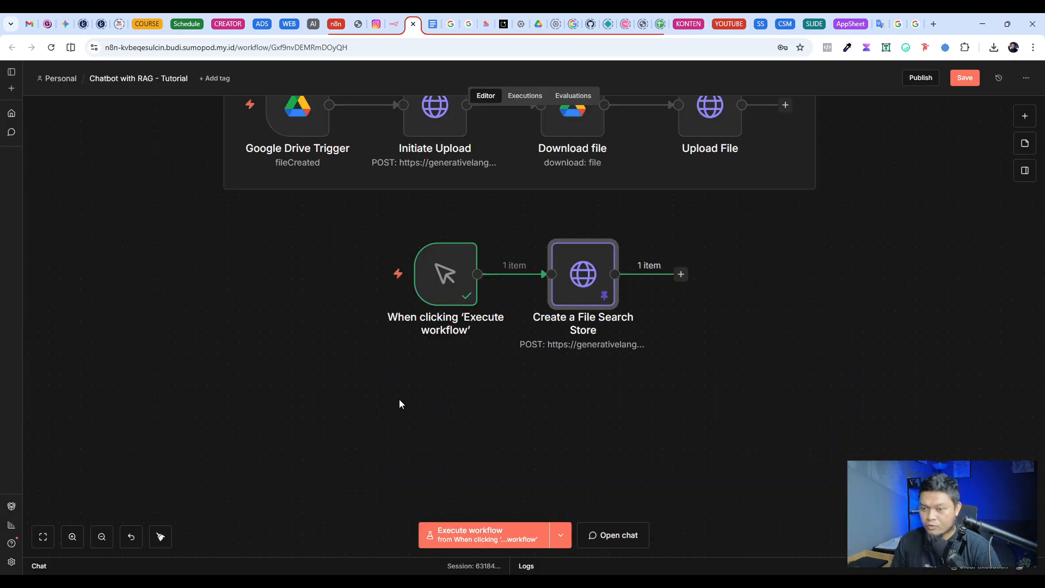
Step: Reopen the Create a File Search Store node, examine the store name in its pinned output, and return to the Add Knowledge section
scroll(381, 359, down, 2)
scroll(345, 294, up, 3)
drag(364, 240, 780, 432)
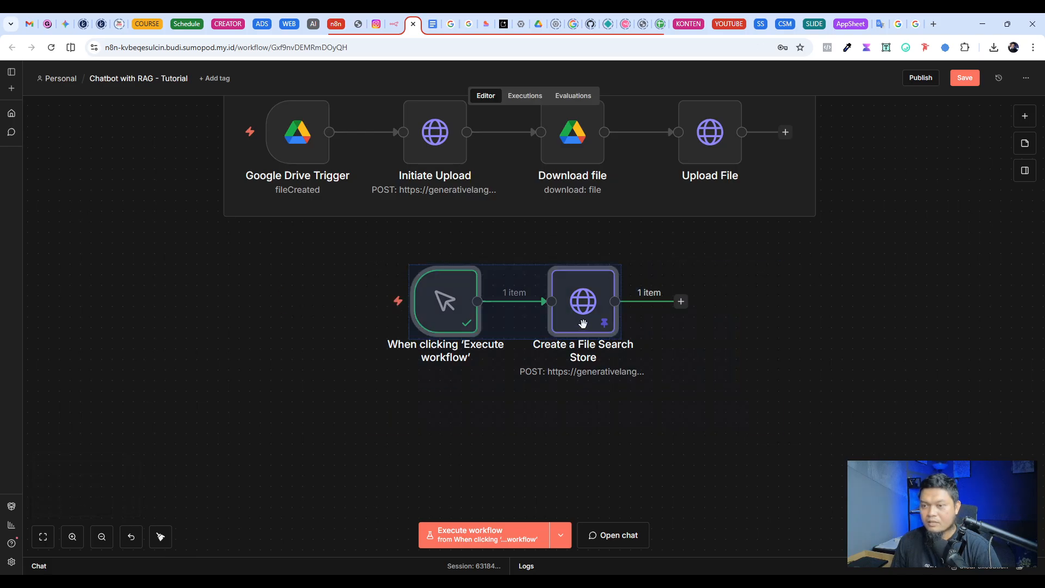
click(770, 393)
key(Return)
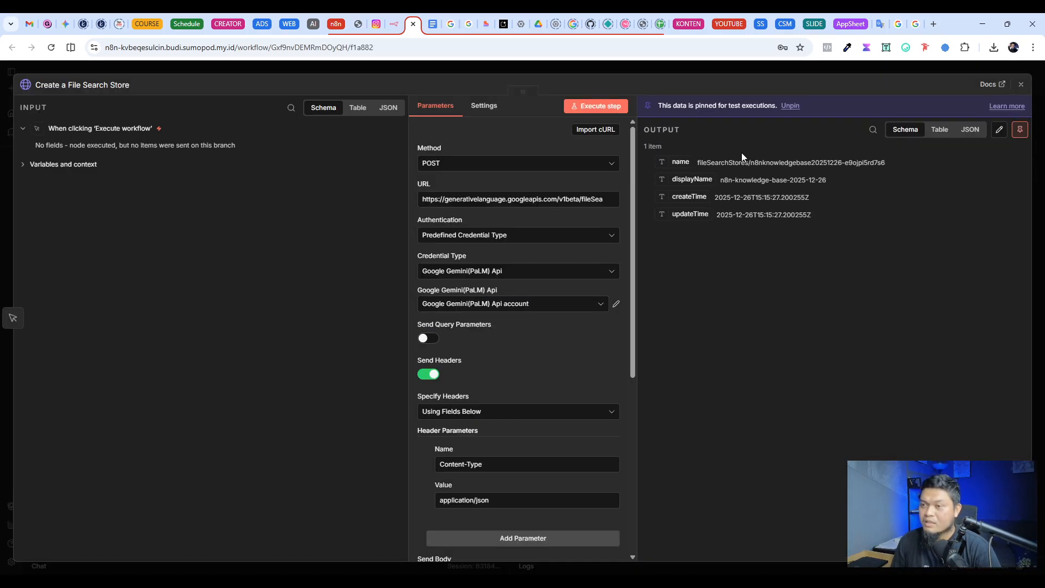
drag(908, 162, 697, 162)
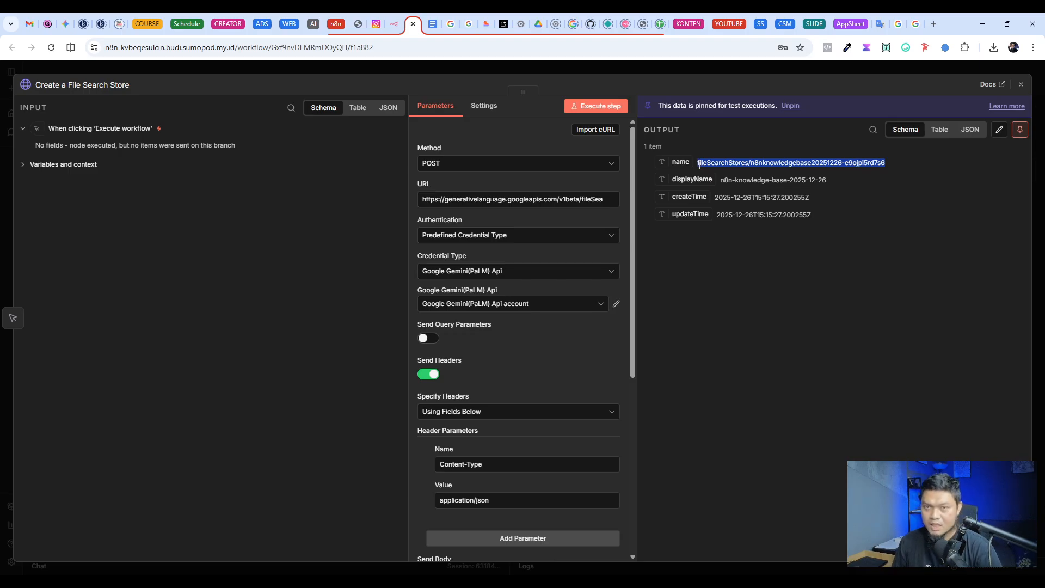
click(751, 69)
click(825, 336)
scroll(818, 361, up, 3)
scroll(822, 359, up, 3)
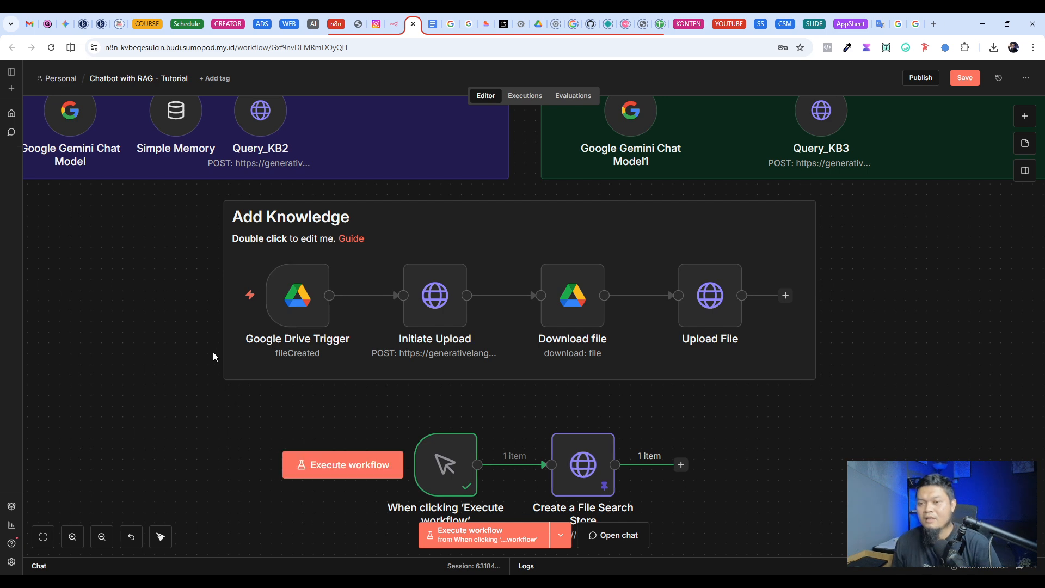
Step: Switch to the Google blog article on the File Search Tool in Gemini API and review its title
mouse_move(145, 325)
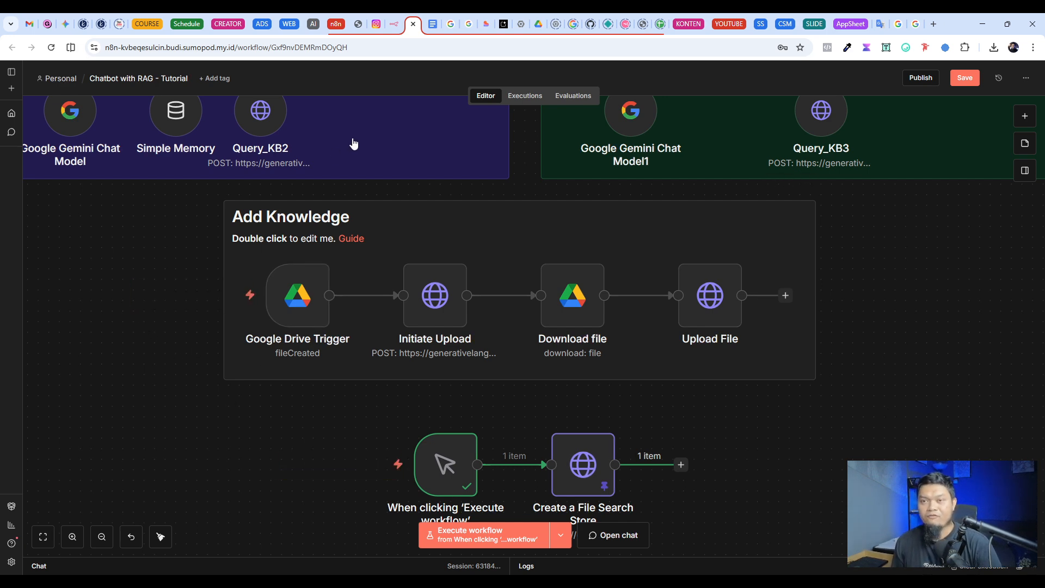
click(451, 24)
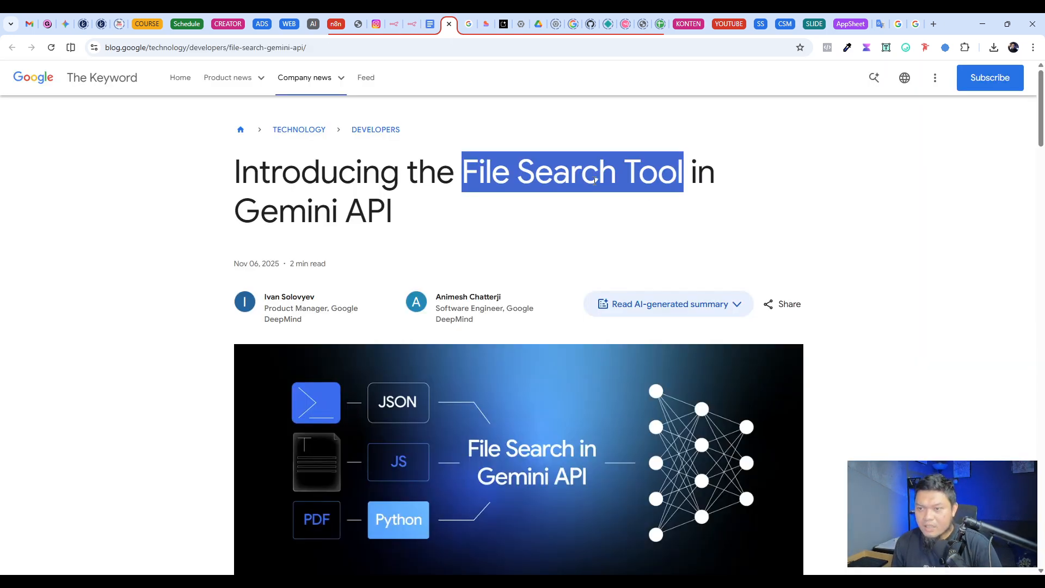
drag(527, 200, 279, 211)
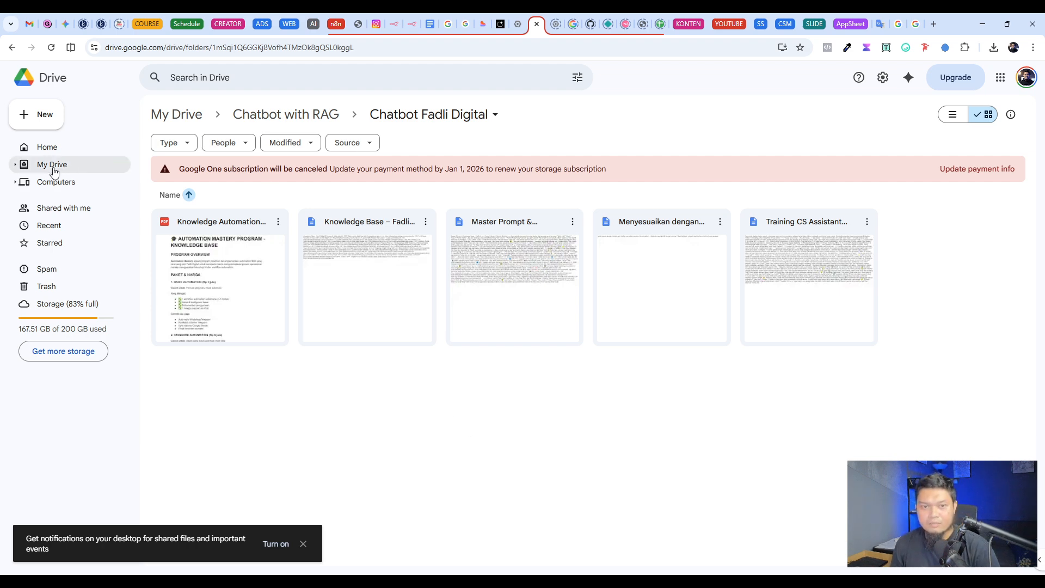
Step: Create a folder named "Chatbot Test" inside the Chatbot with RAG folder and open it
click(282, 116)
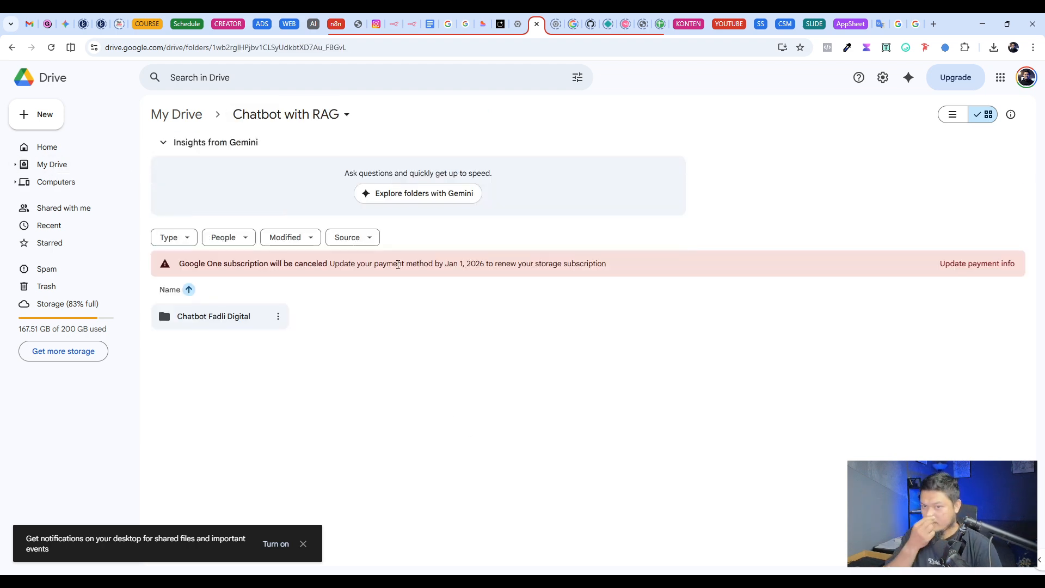
click(48, 121)
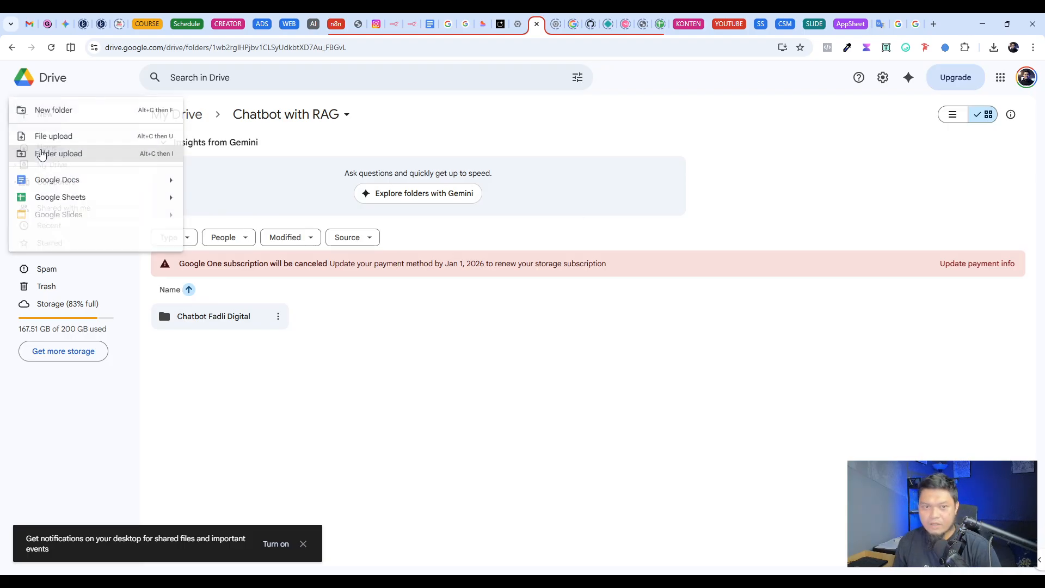
click(73, 111)
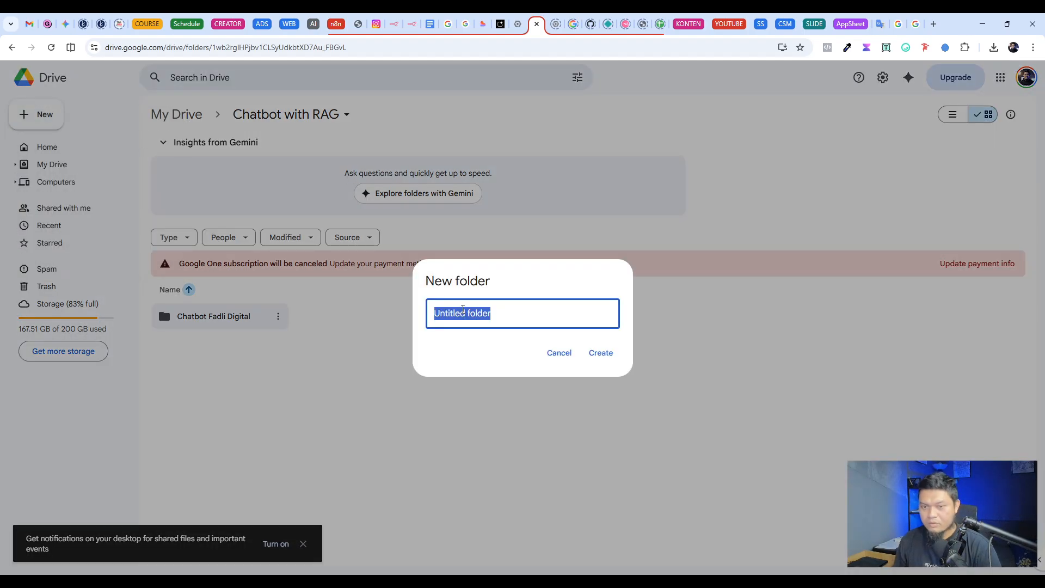
text(Chatbt)
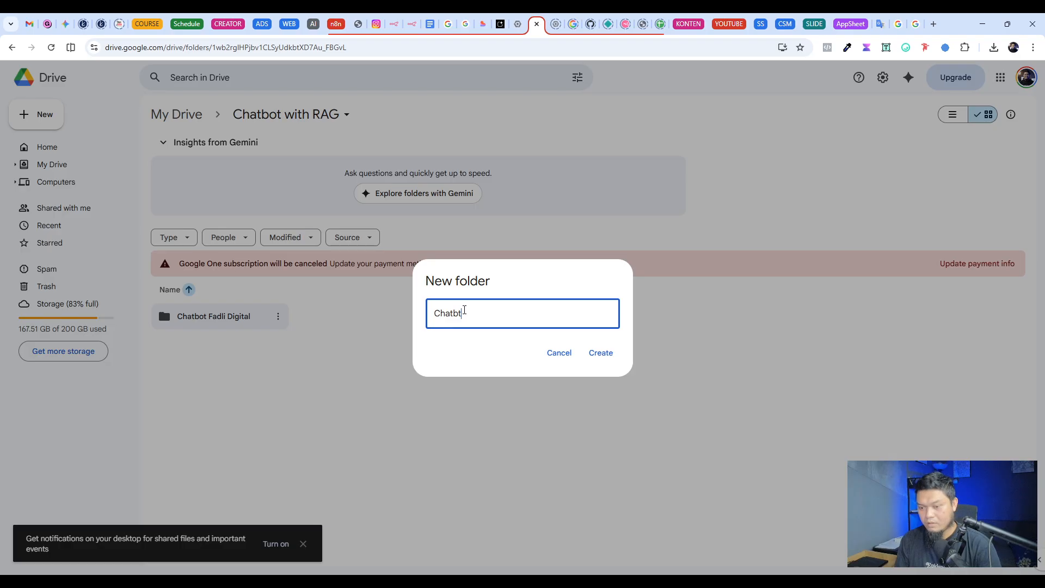
key(BackSpace)
text(ot)
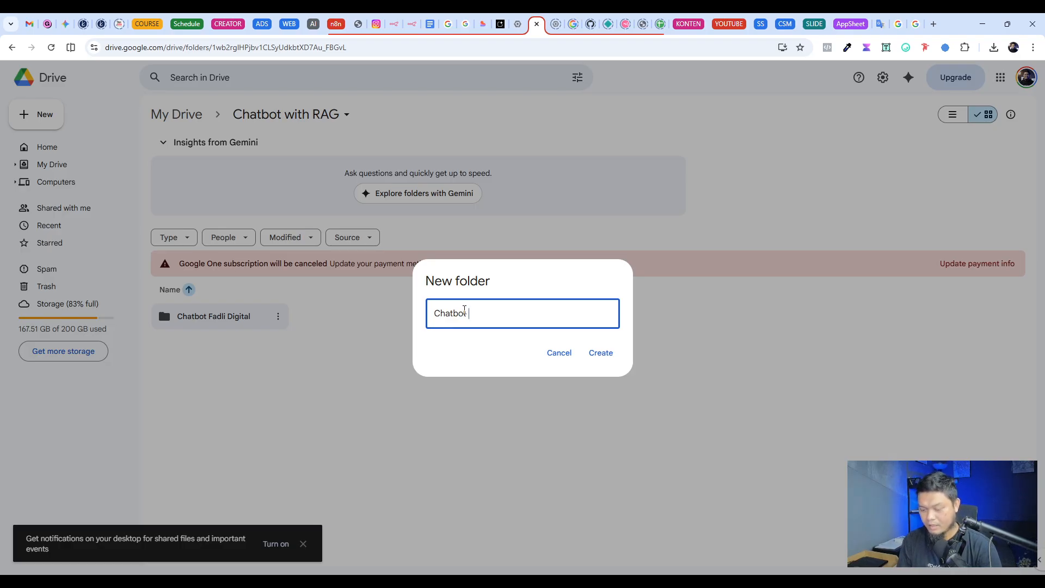
text( Test)
click(593, 354)
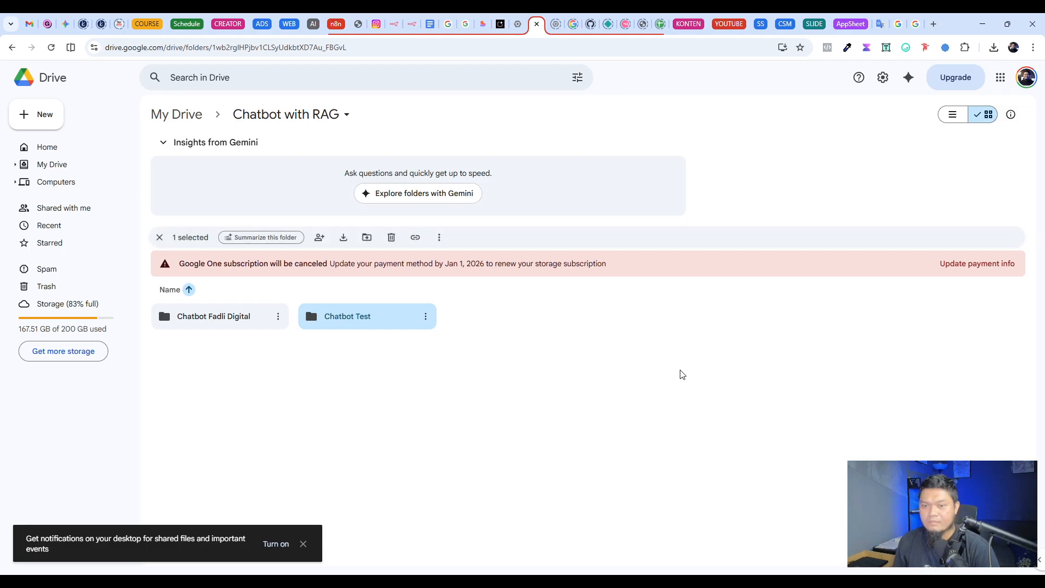
double_click(364, 320)
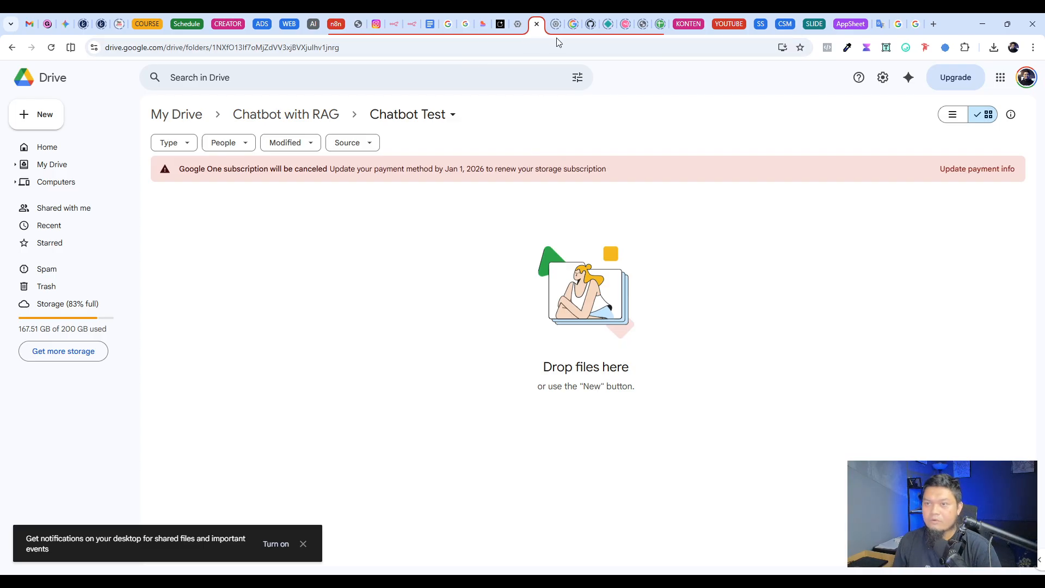
Step: Move the Drive tab beside the n8n workflow tab, and open the Google Drive Trigger node of the Add Knowledge section in n8n
drag(534, 31, 430, 29)
click(412, 27)
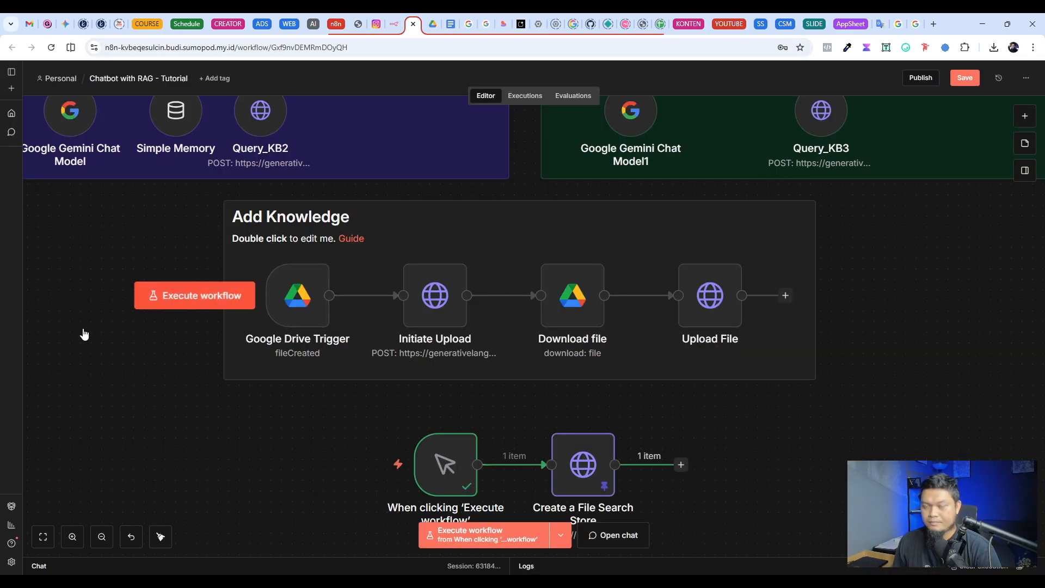
scroll(626, 364, up, 2)
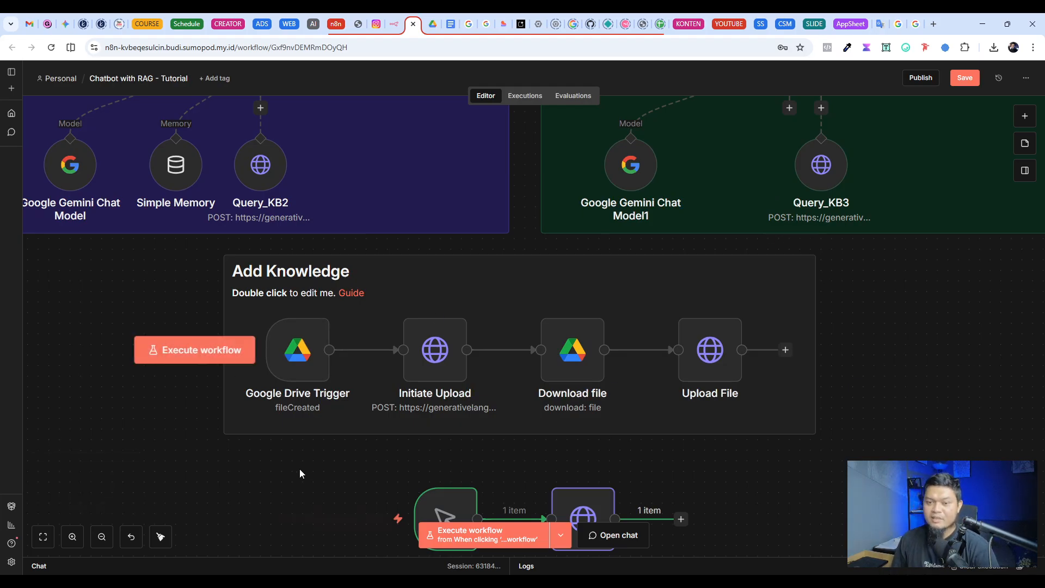
mouse_move(297, 360)
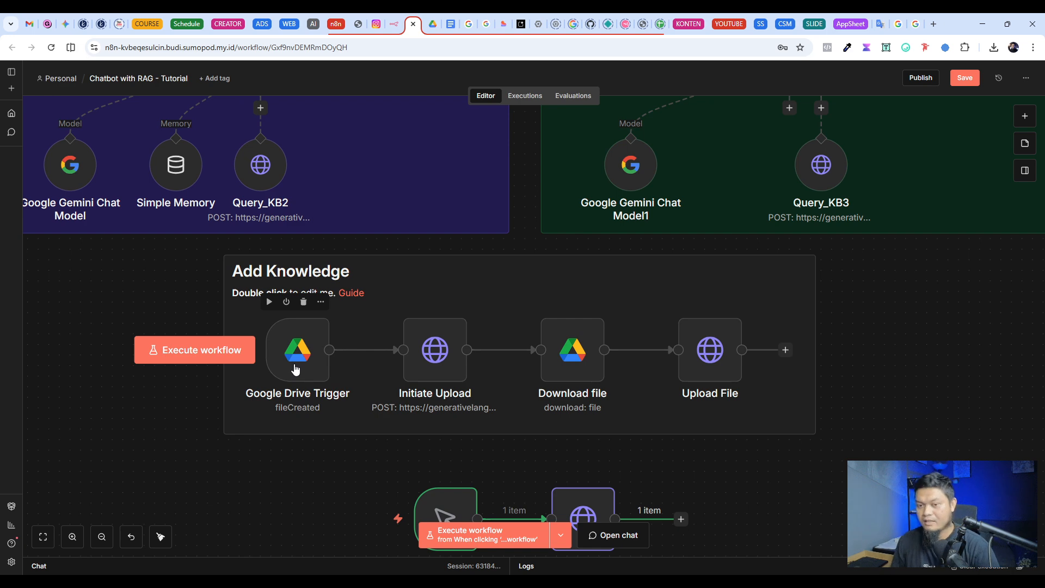
double_click(294, 369)
click(443, 66)
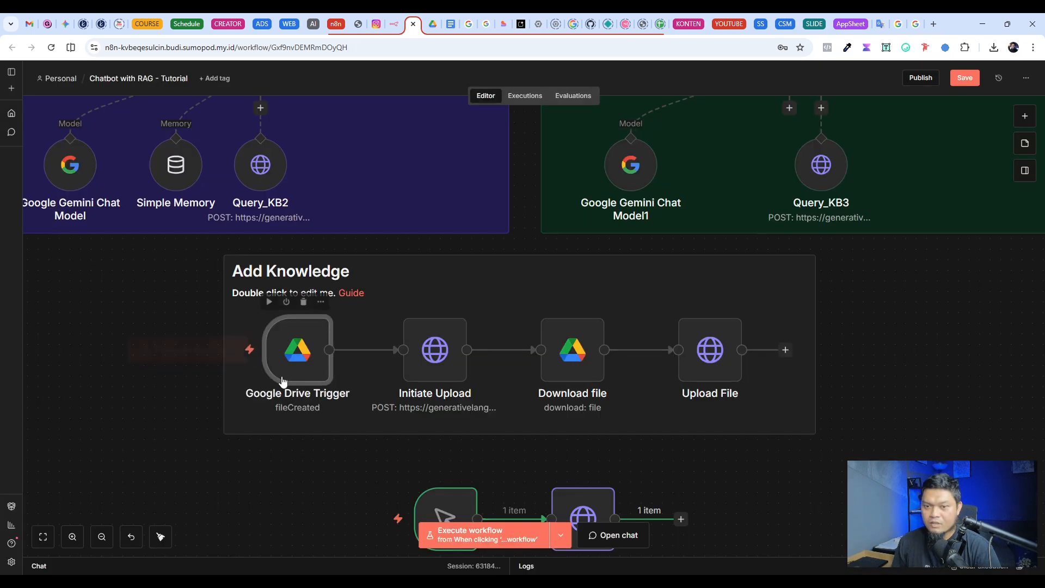
double_click(300, 357)
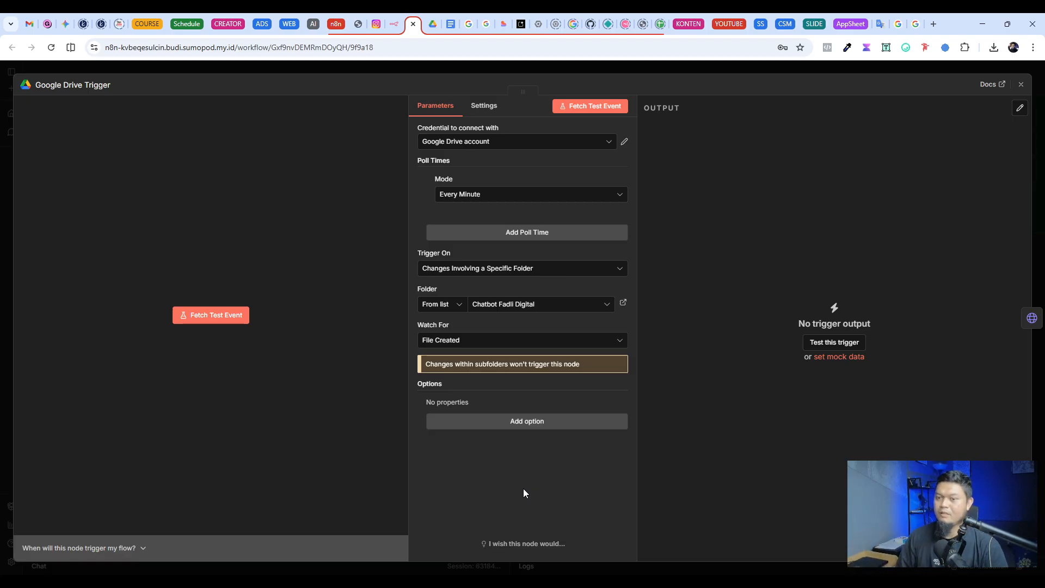
Step: Review the available poll time modes, credential choices and Trigger On options of the Google Drive Trigger without changing them
click(465, 200)
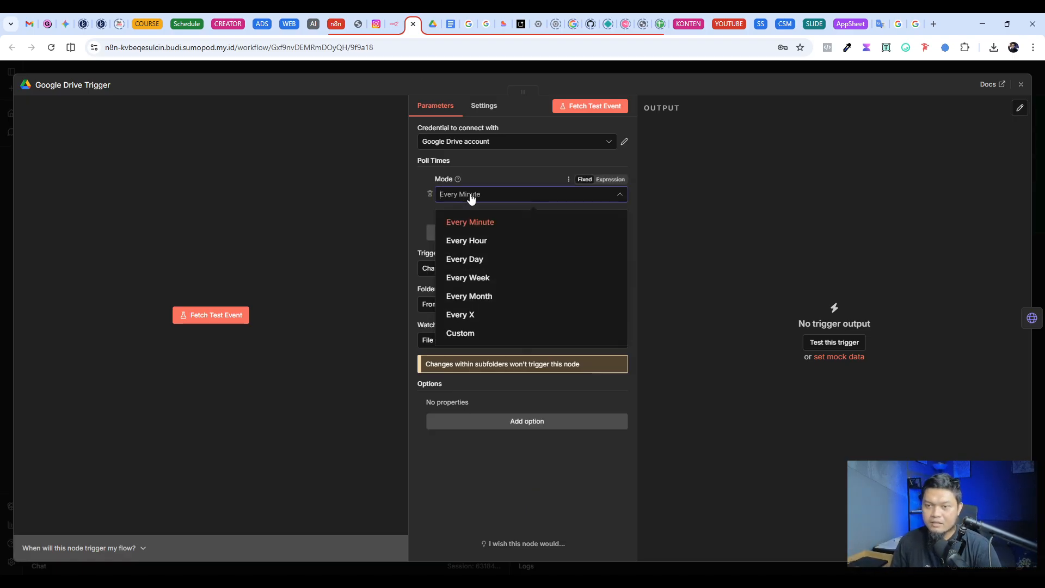
click(418, 209)
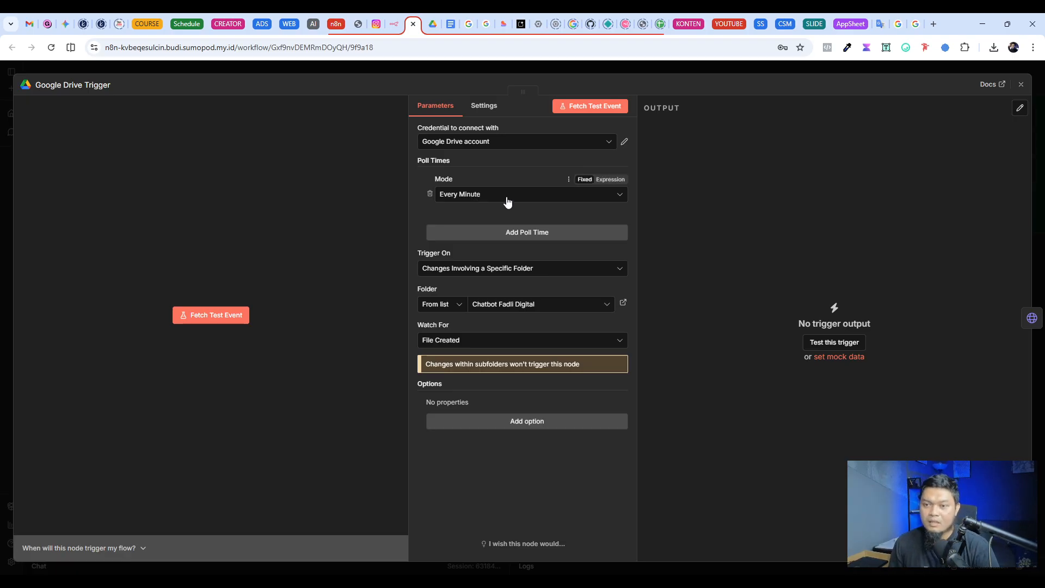
click(460, 149)
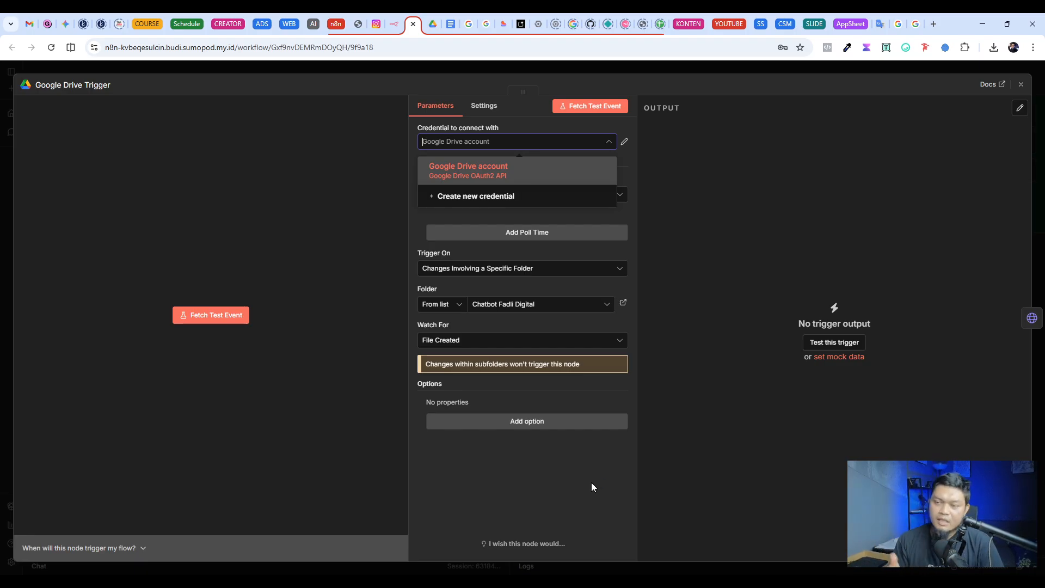
click(575, 479)
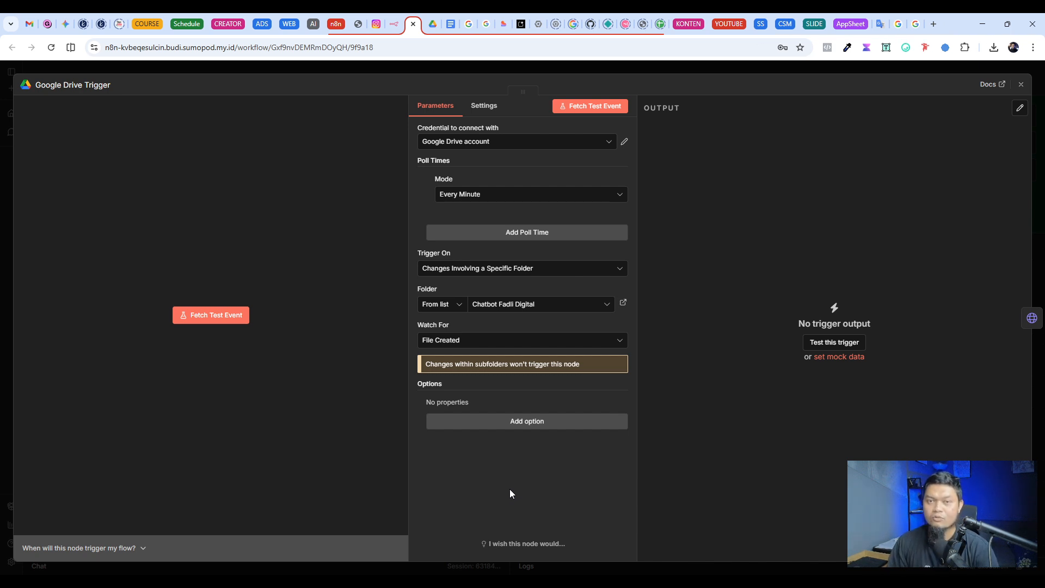
click(483, 141)
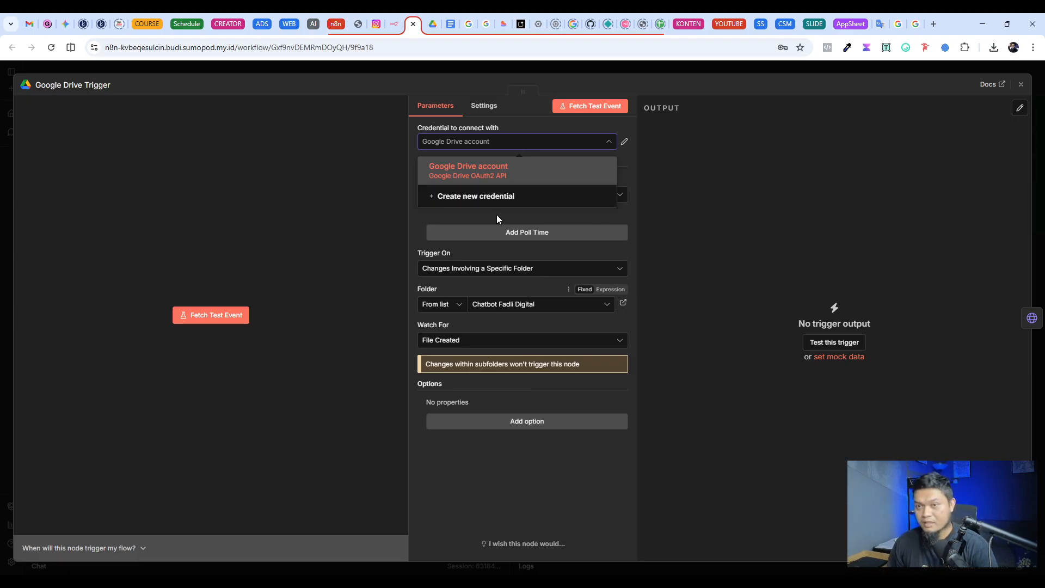
click(492, 452)
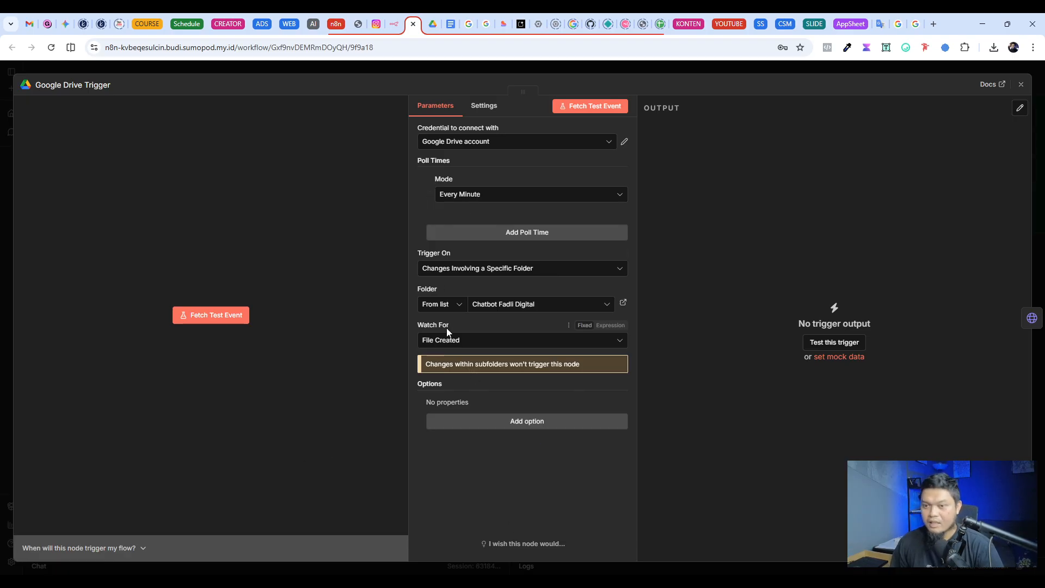
click(501, 270)
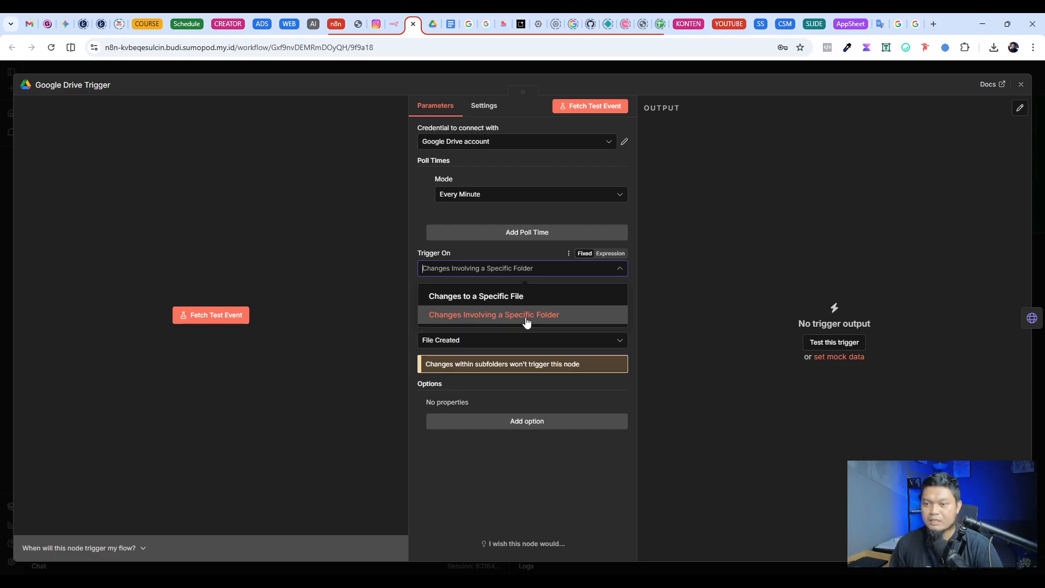
click(524, 531)
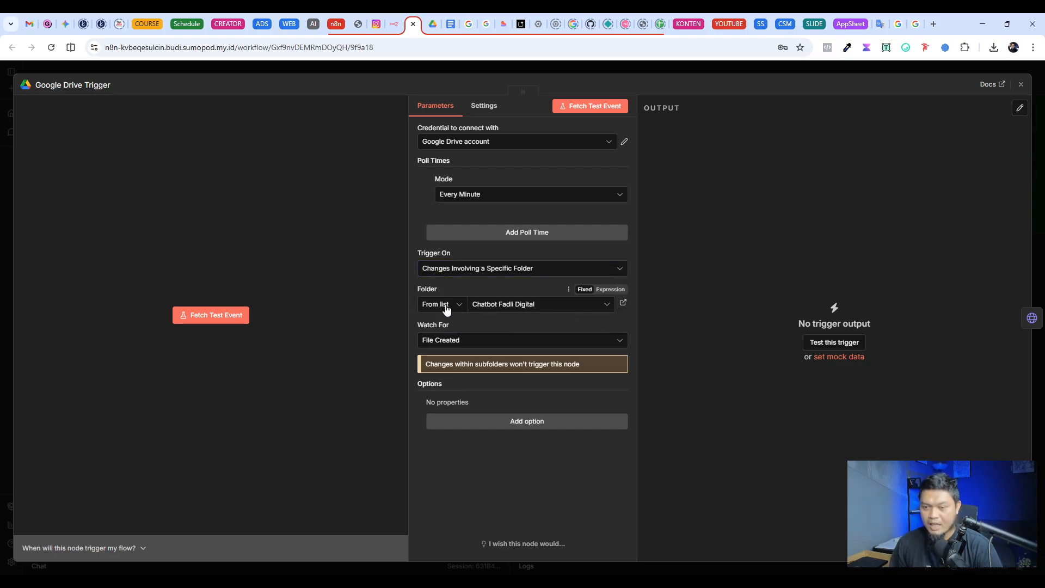
Step: Search the folder list for "chatbot test" and set Chatbot Test as the folder the Google Drive Trigger watches
click(497, 308)
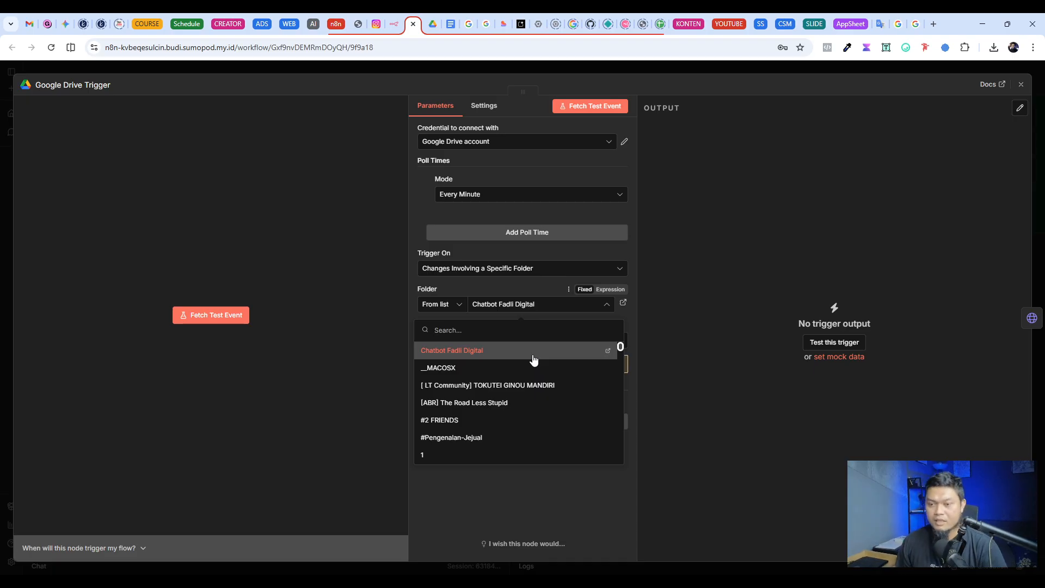
text(c)
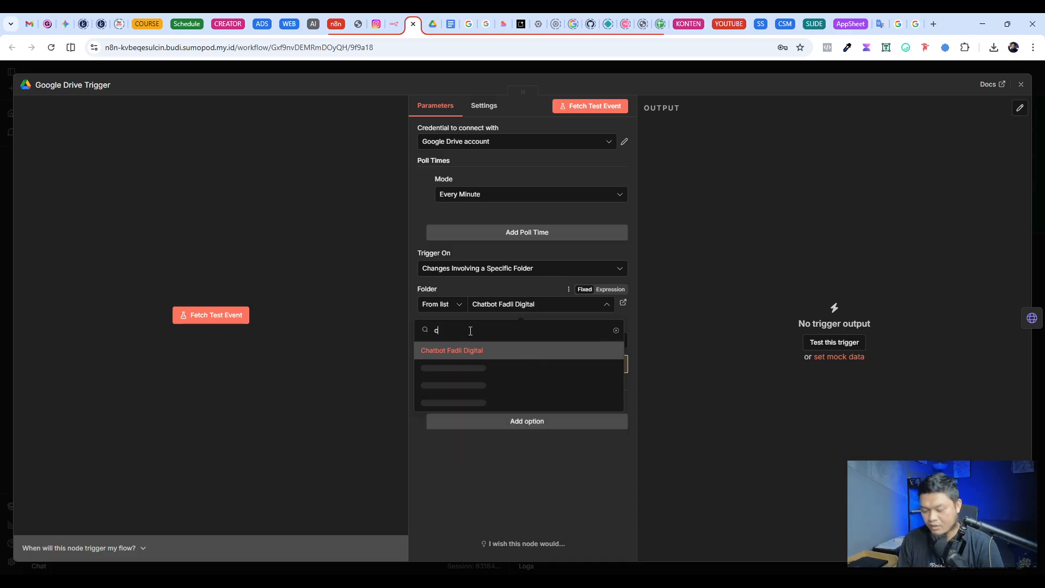
text(habot test)
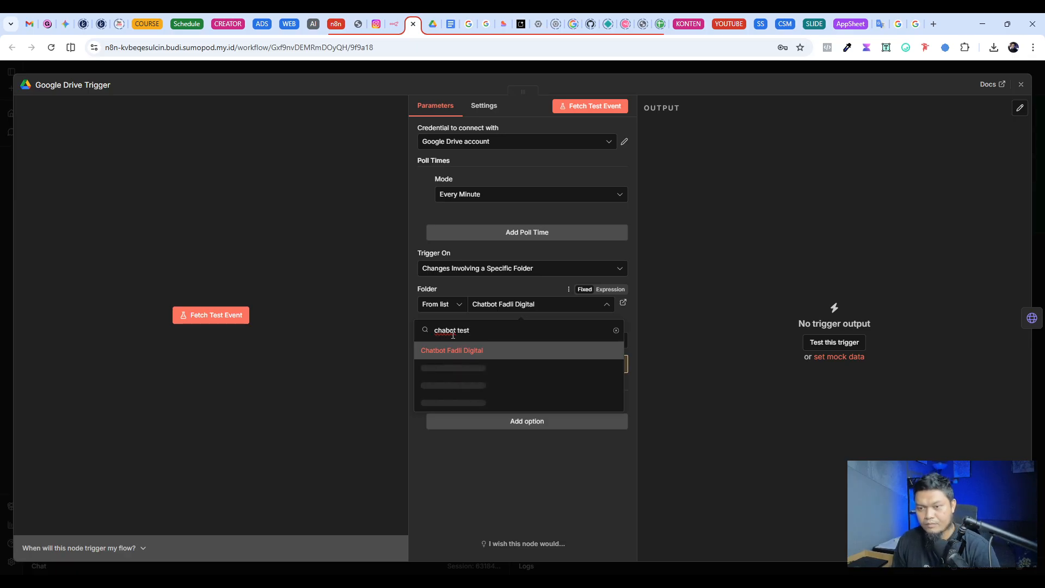
key(Left)
key(Left)
key(Left)
key(Left)
key(Left)
key(Left)
key(Left)
key(Left)
text(t)
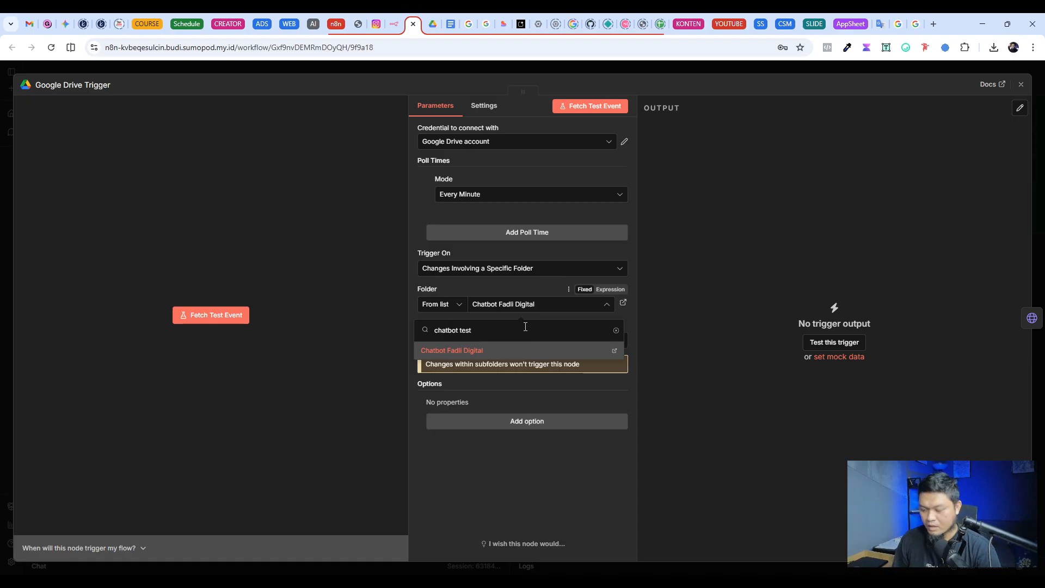
key(BackSpace)
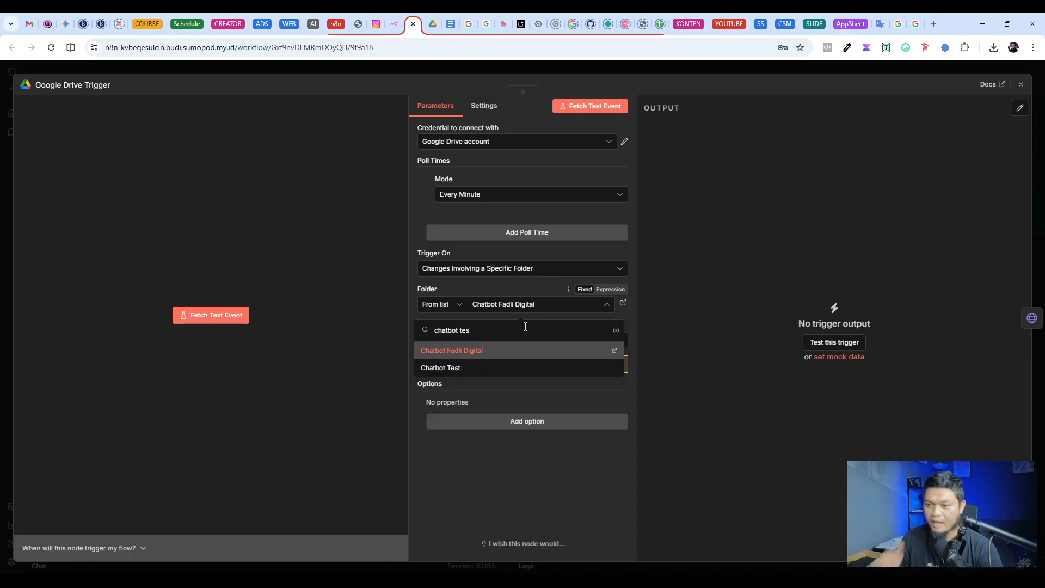
click(589, 372)
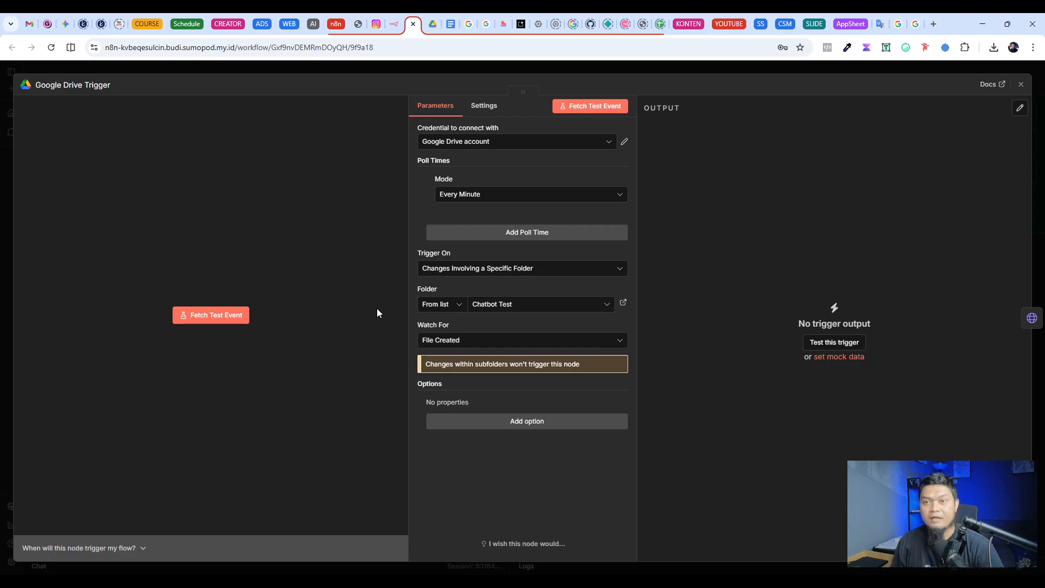
Step: Upload Training CS Assistant Newest.txt to the Chatbot Test folder in Google Drive, and fetch a test event in n8n's Google Drive Trigger
click(435, 25)
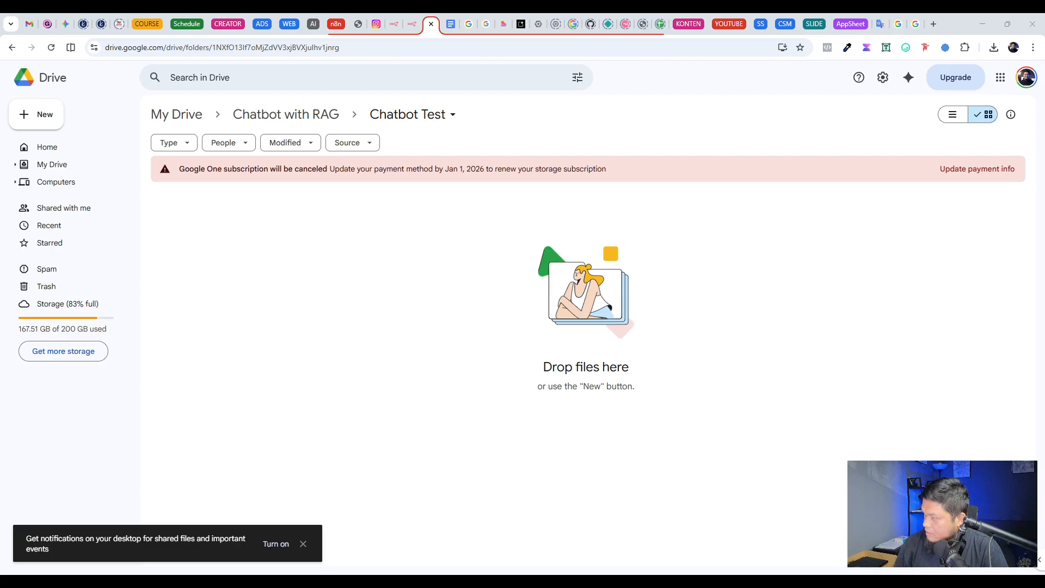
drag(1, 247, 230, 247)
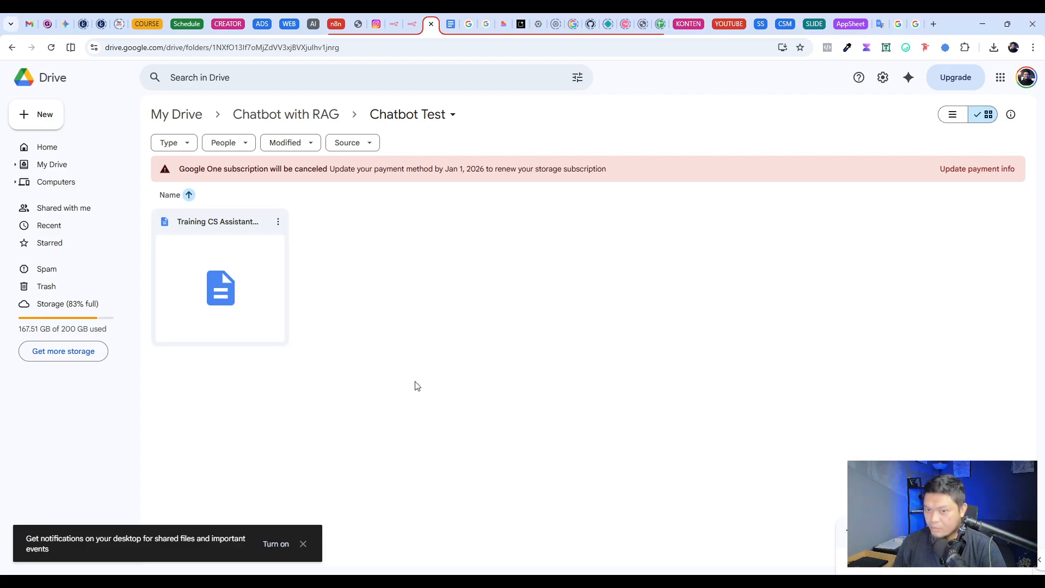
click(413, 24)
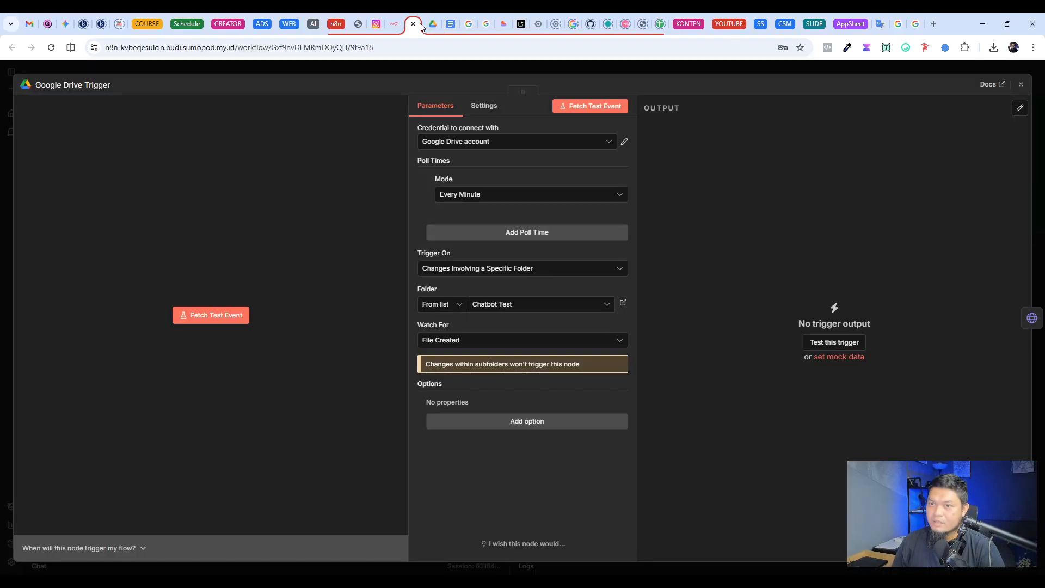
click(585, 113)
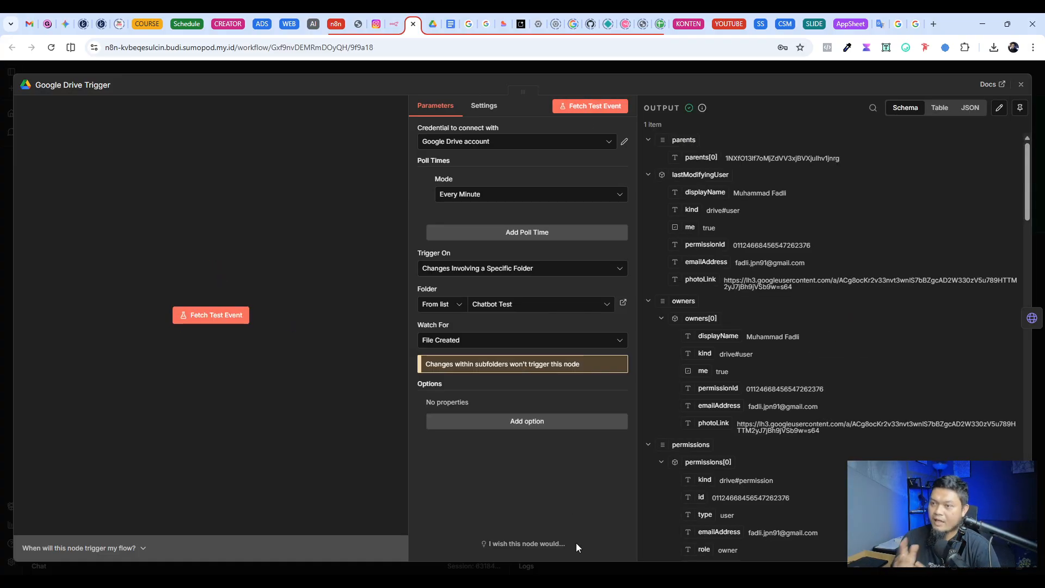
Step: Examine the uploaded file's details in the Google Drive Trigger output, first as schema and then as JSON
scroll(785, 304, down, 20)
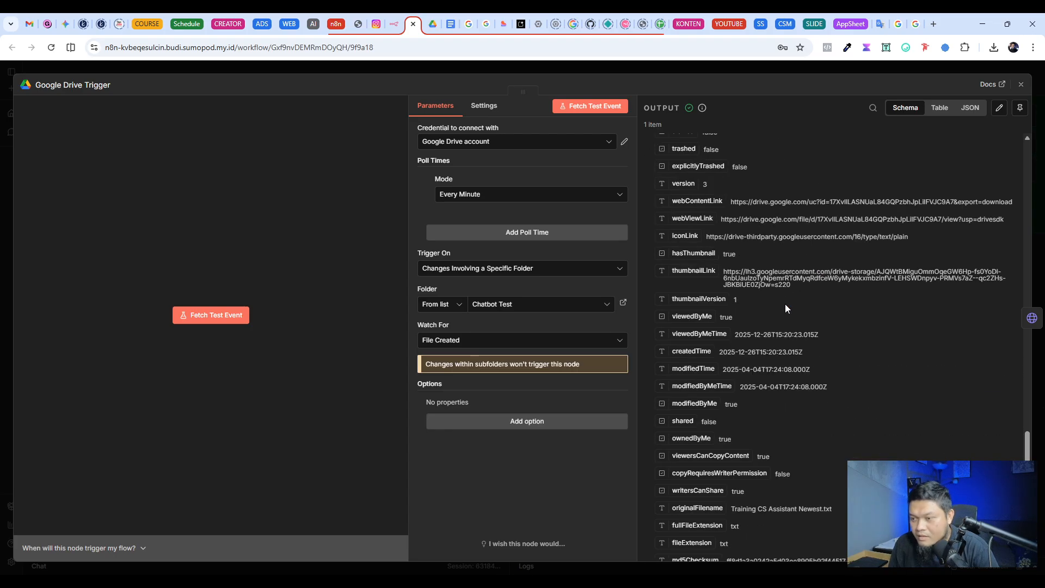
scroll(787, 338, down, 5)
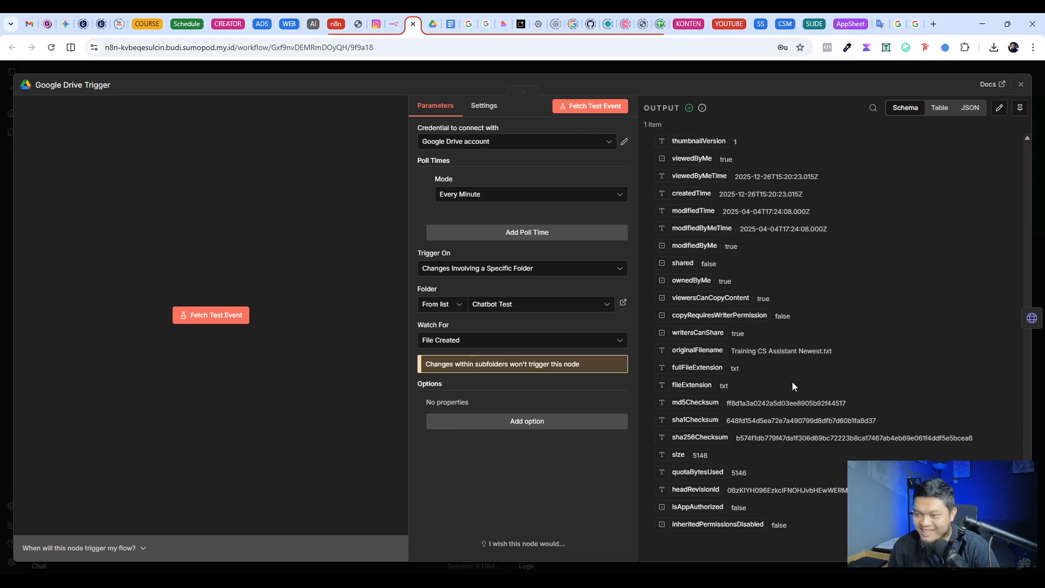
scroll(785, 458, up, 10)
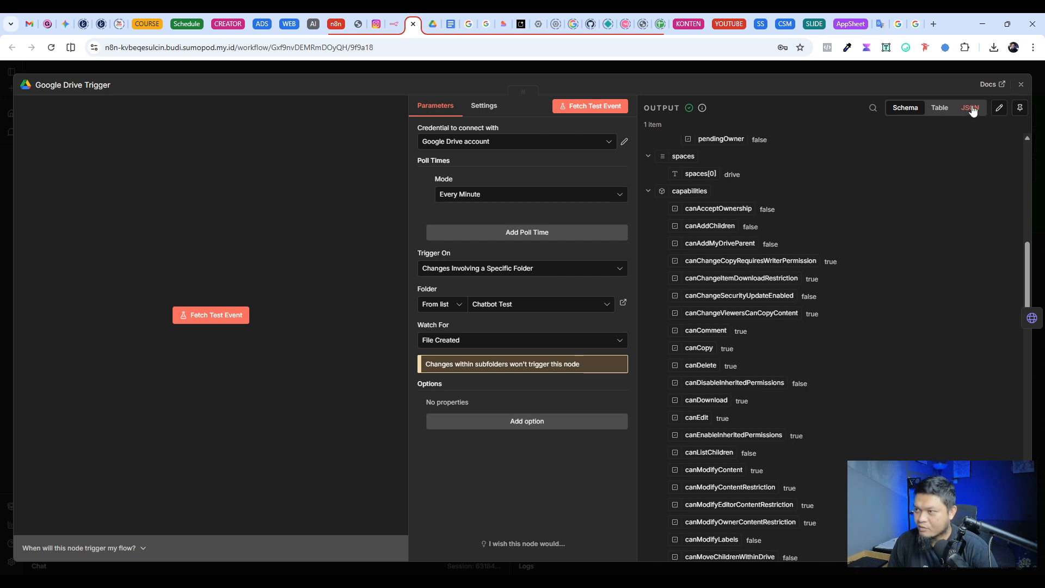
scroll(806, 270, down, 11)
scroll(816, 277, up, 10)
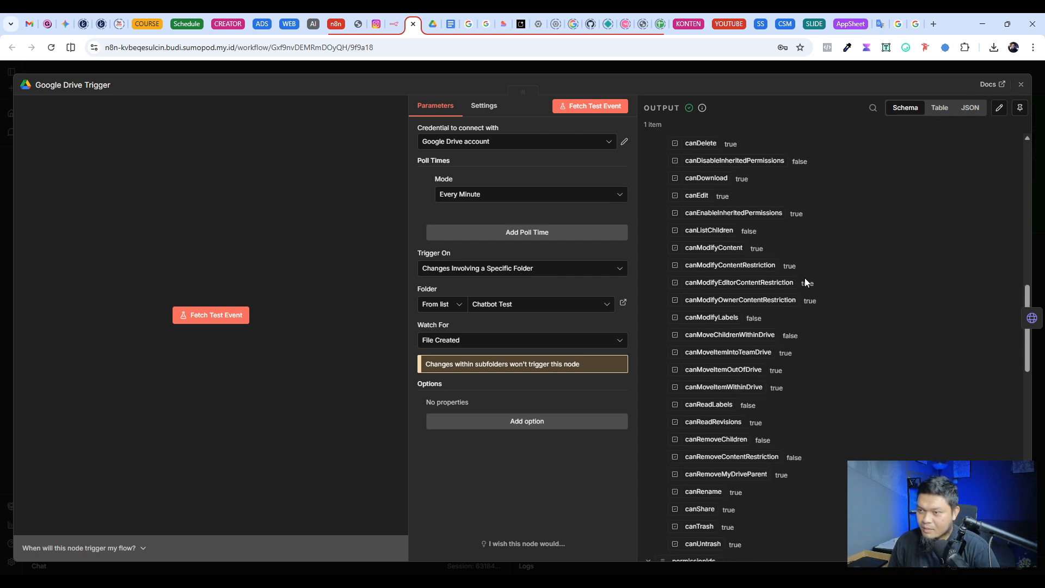
click(961, 111)
scroll(772, 295, down, 5)
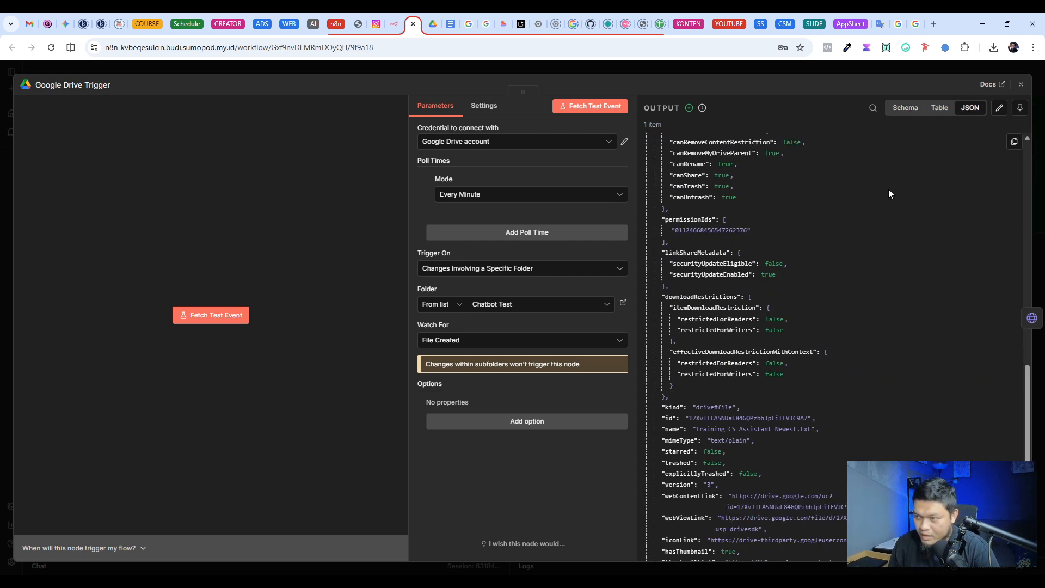
Step: Examine the Google Drive Trigger output as table and schema, and check the uploaded training file in the Chatbot Test folder in Google Drive
click(940, 108)
scroll(804, 384, right, 6)
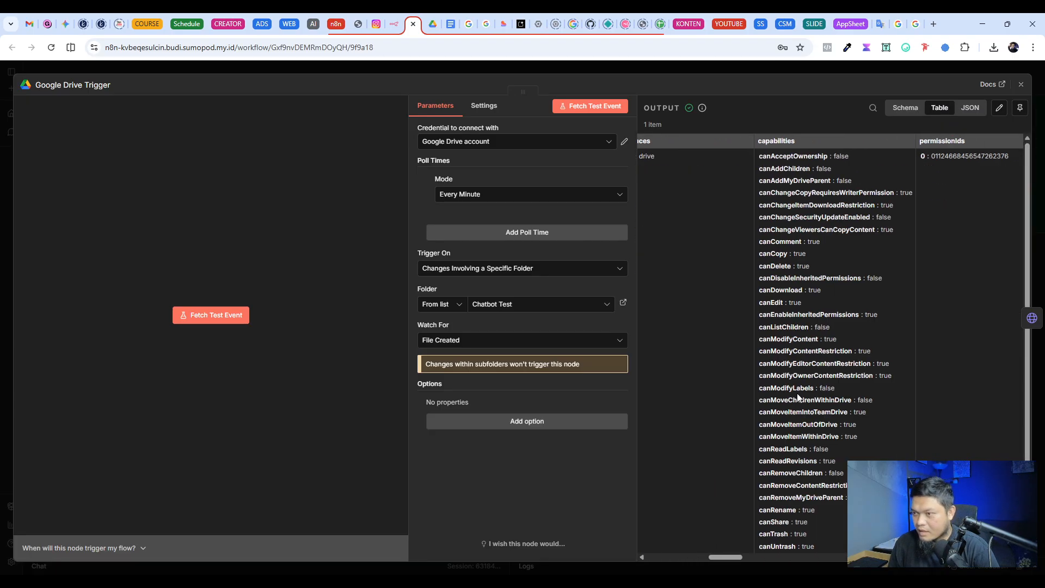
scroll(797, 398, left, 6)
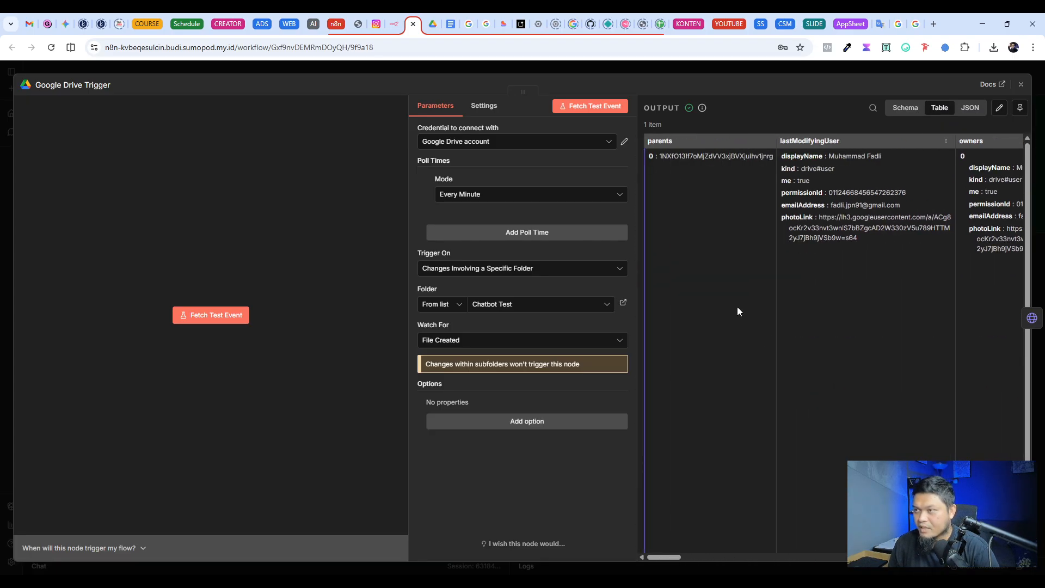
click(906, 107)
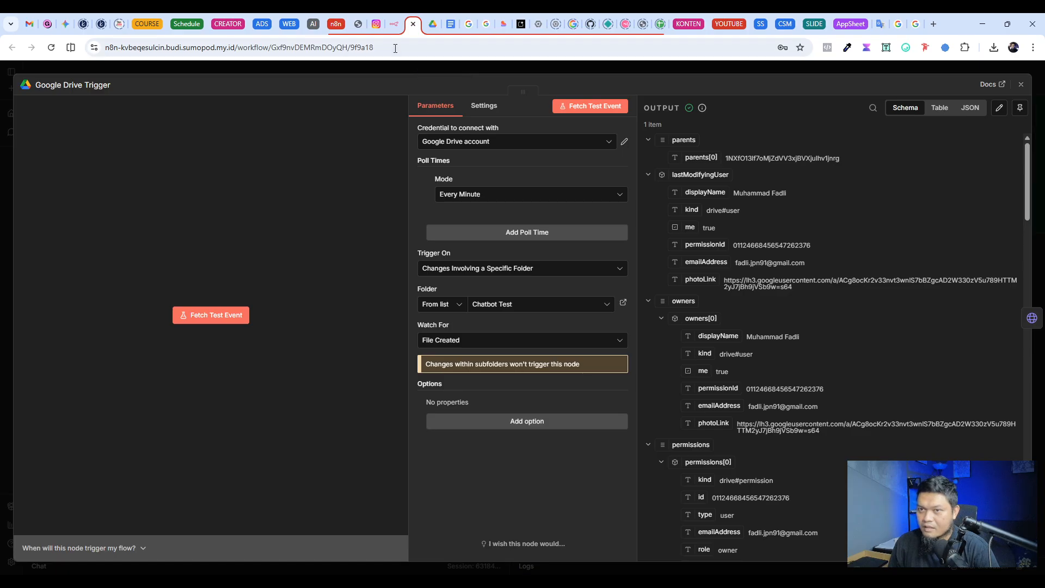
click(433, 24)
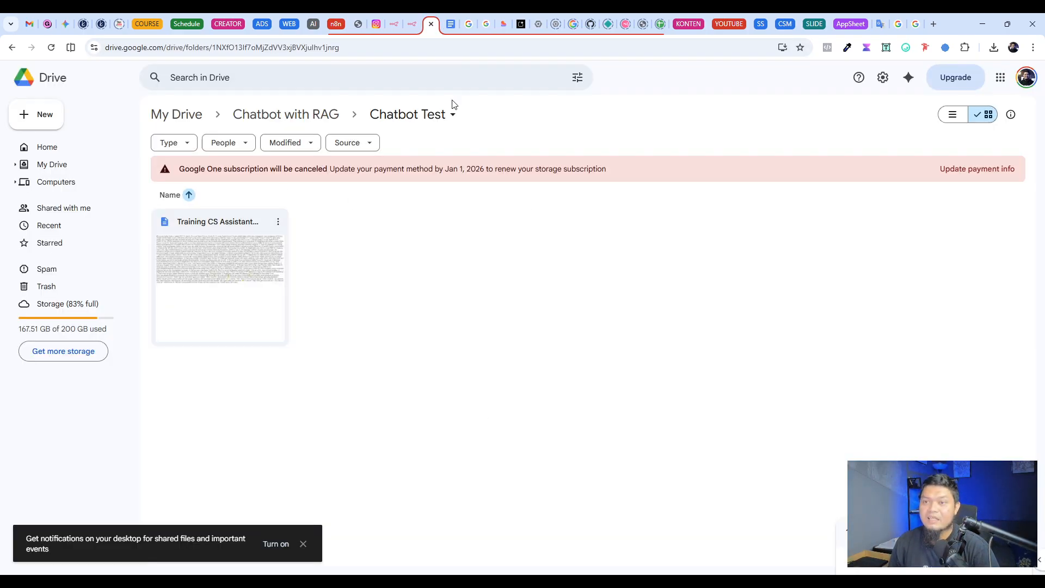
click(213, 260)
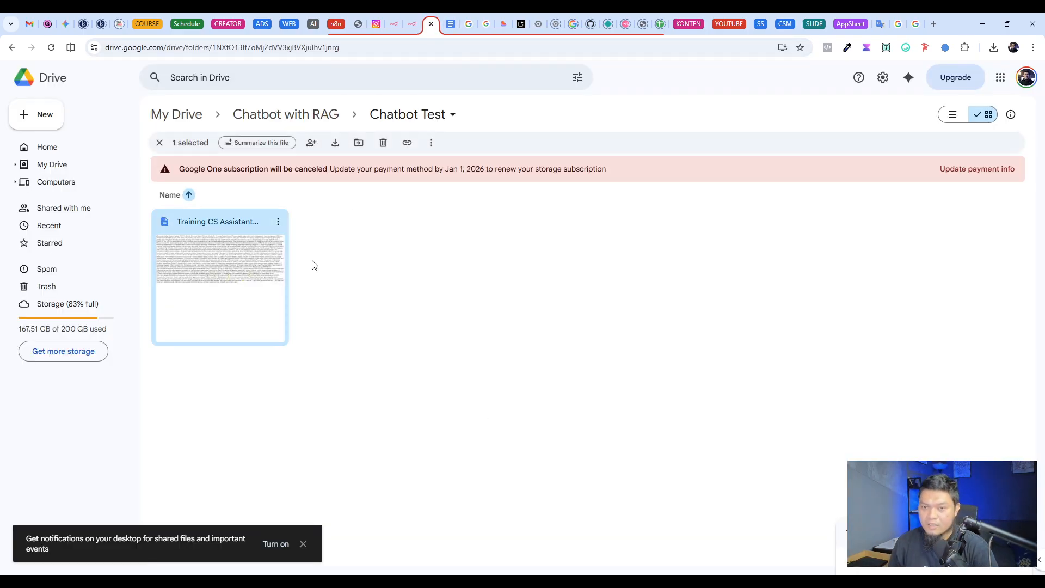
click(485, 294)
click(412, 24)
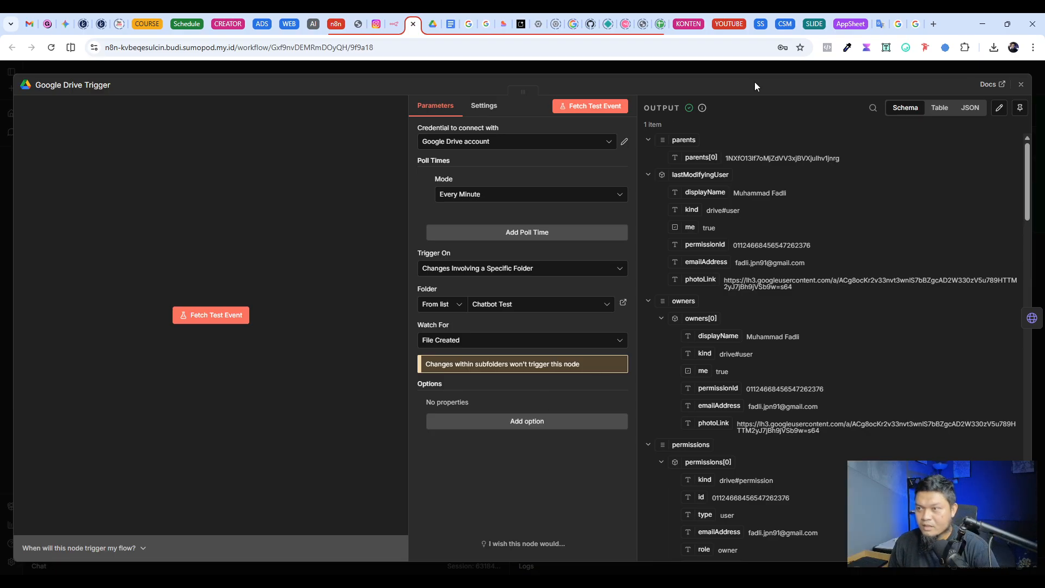
click(772, 66)
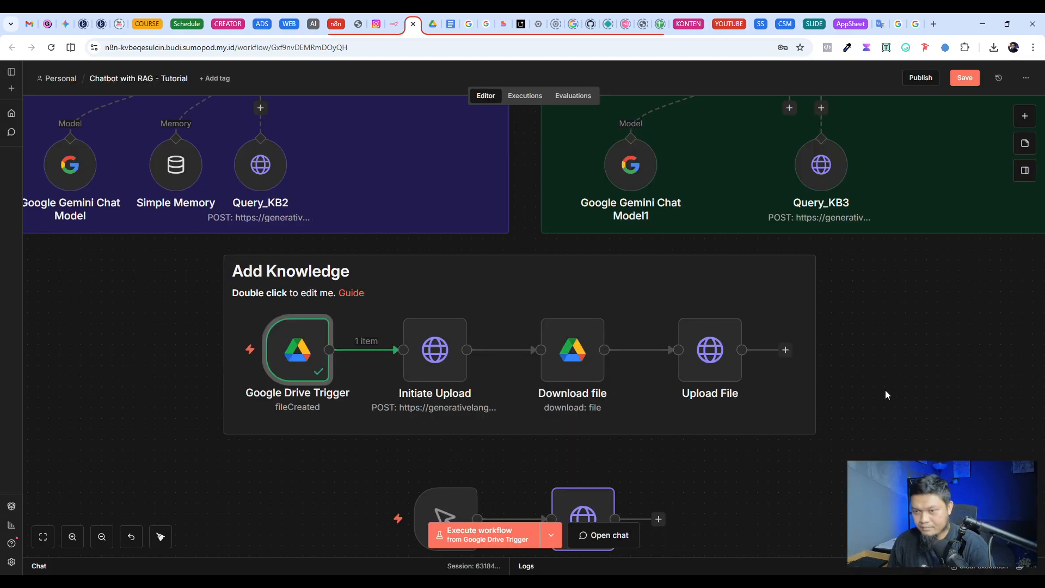
Step: Check the store name placeholder in the Initiate Upload node's URL, and copy the name value from the Create a File Search Store output
double_click(435, 350)
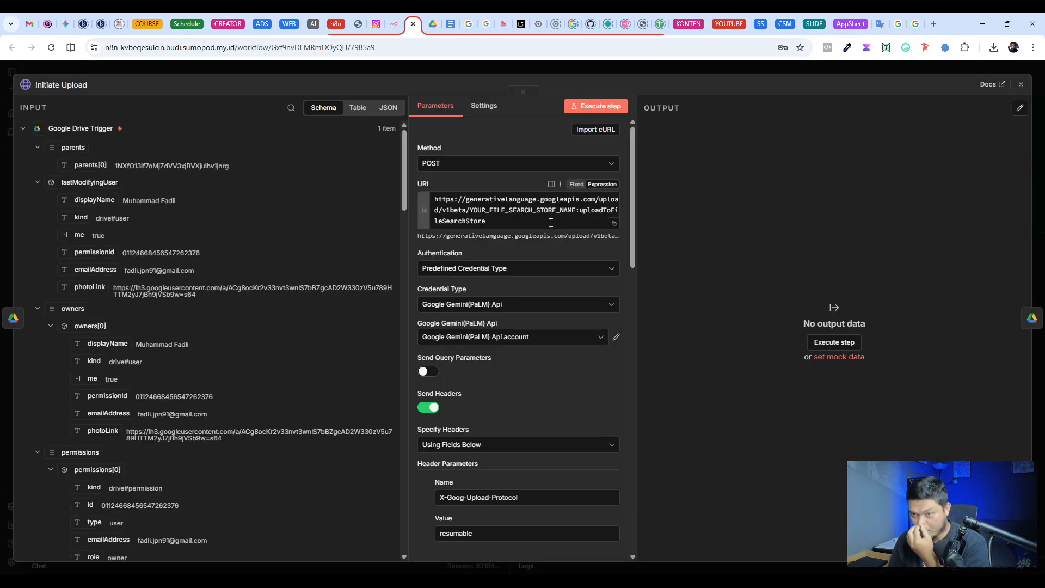
click(496, 215)
drag(494, 222, 433, 199)
click(486, 211)
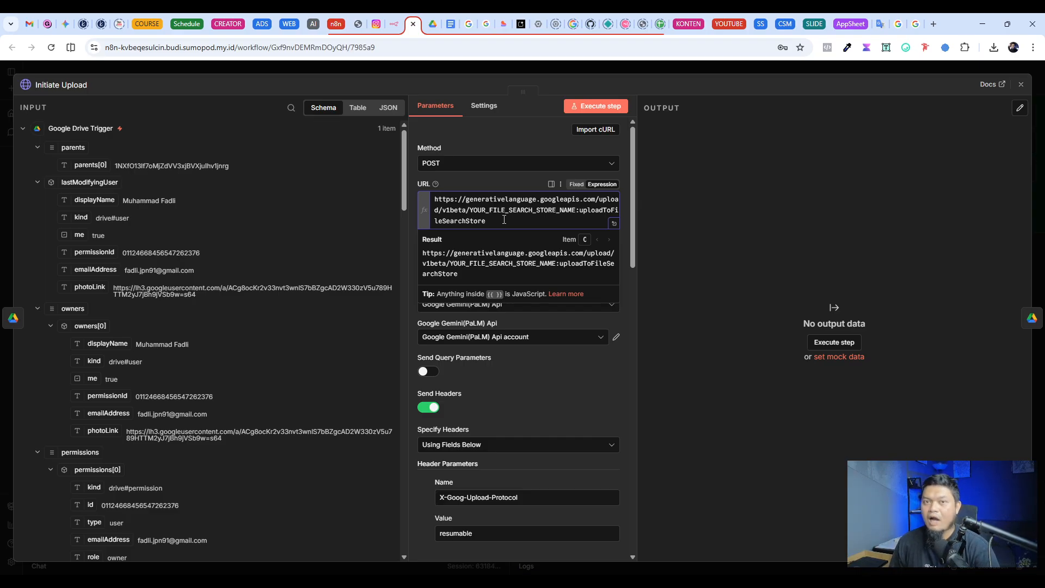
key(Escape)
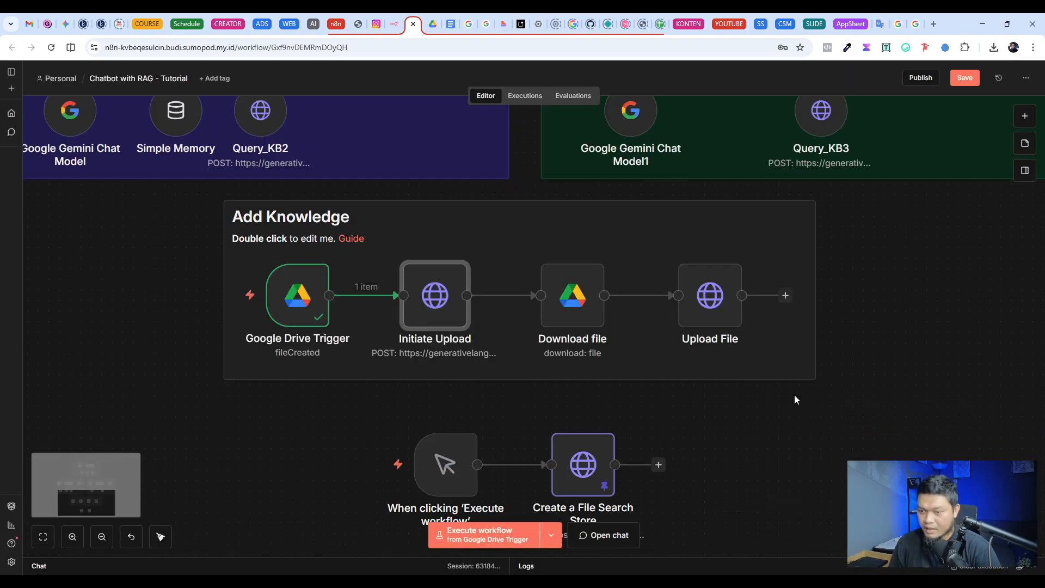
scroll(795, 394, down, 2)
double_click(574, 362)
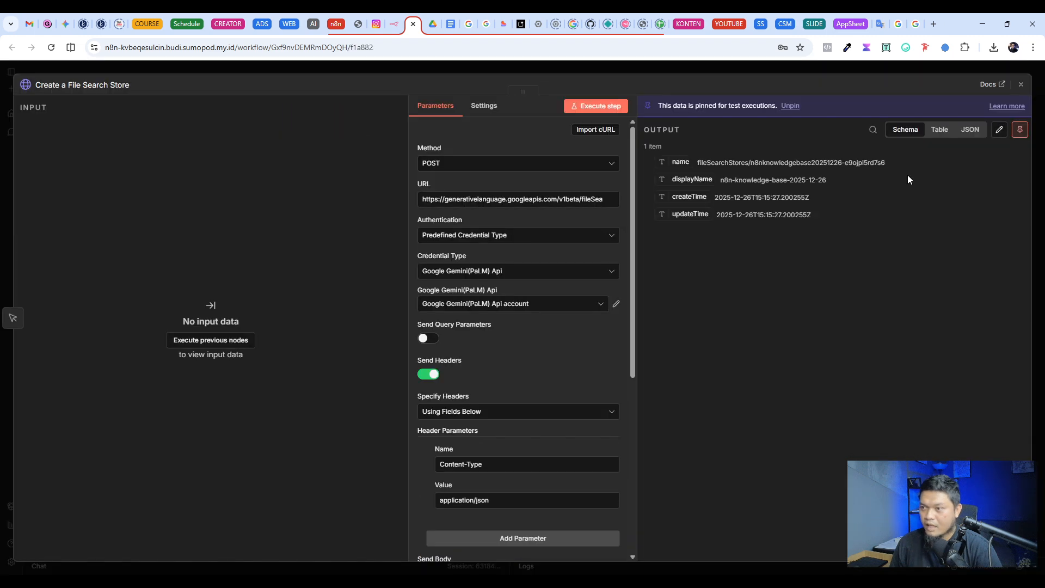
drag(891, 164, 705, 162)
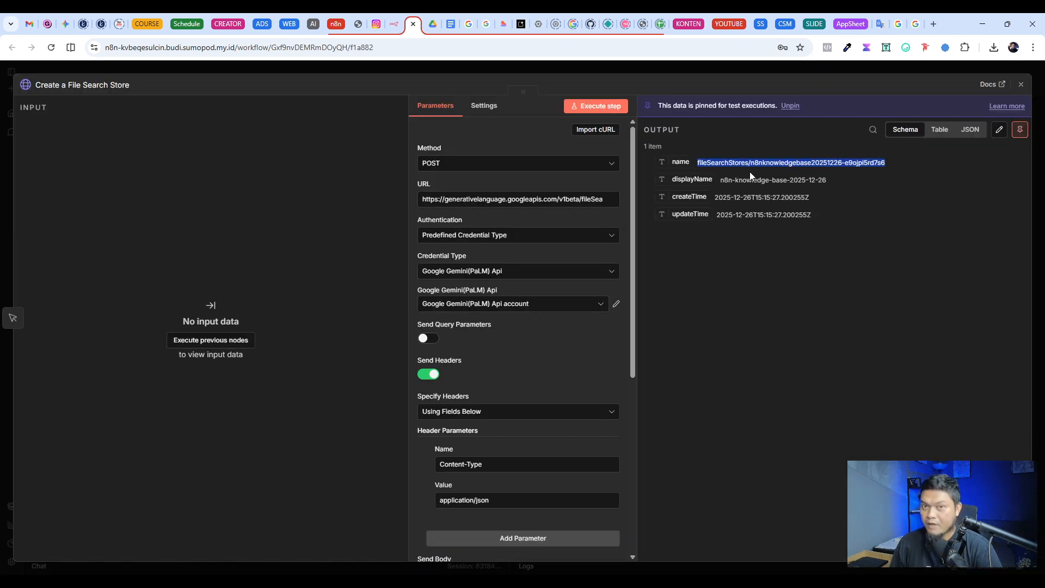
click(561, 69)
scroll(545, 365, up, 2)
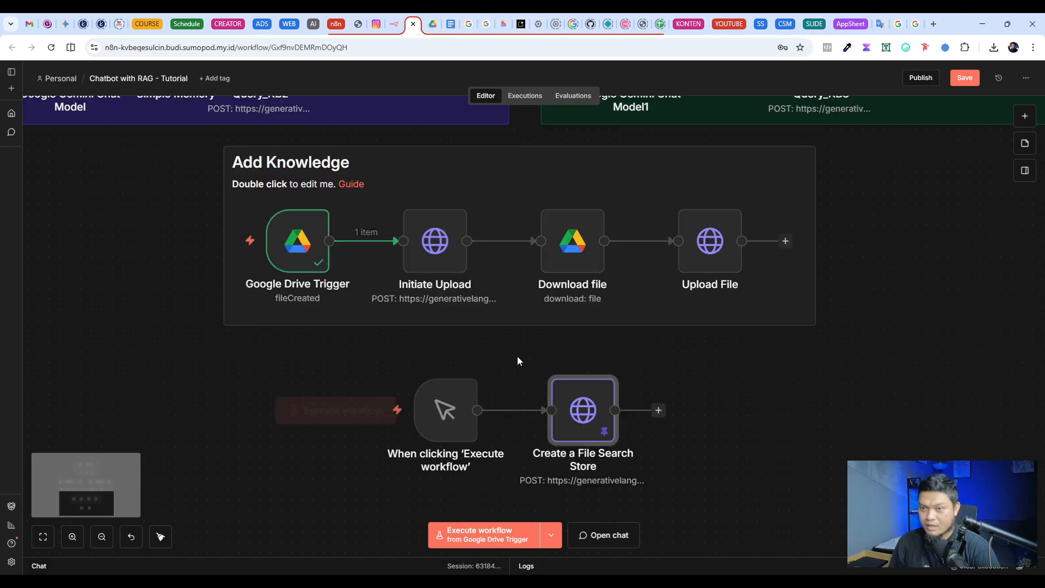
Step: Replace YOUR_FILE_SEARCH_STORE_NAME in the Initiate Upload URL with fileSearchStores/n8nknowledgebase20251226-e9ojpi5rd7s6
double_click(434, 240)
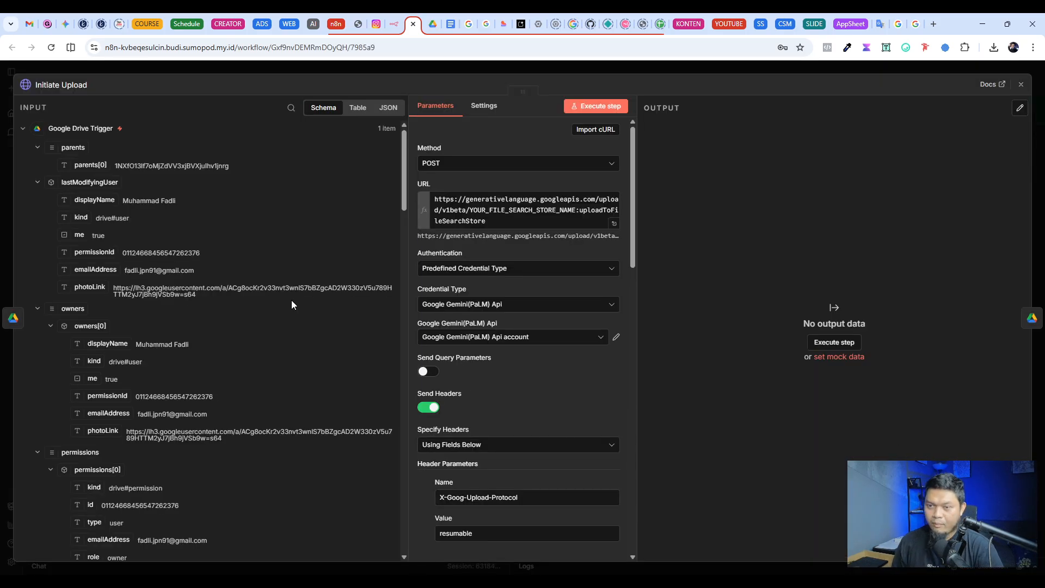
click(615, 223)
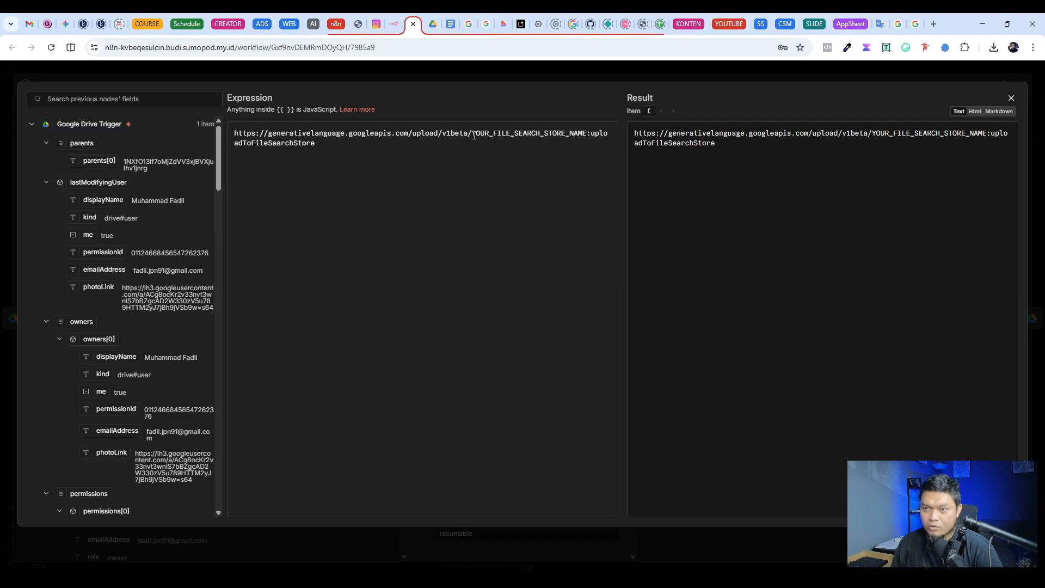
drag(473, 135, 586, 136)
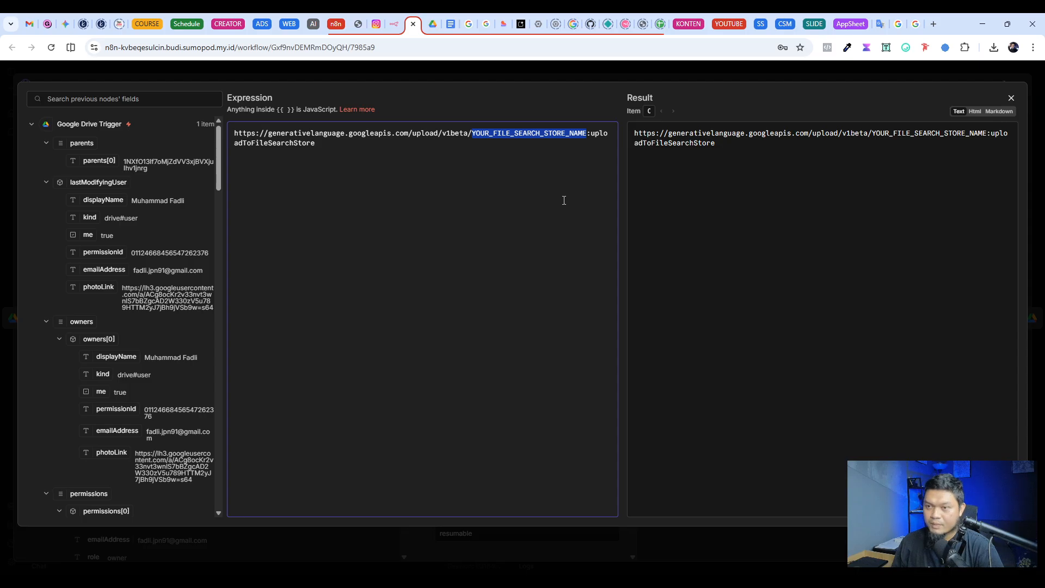
text(fileSearchStores/n8nknowledgebase20251226-e9ojpi5rd7s6)
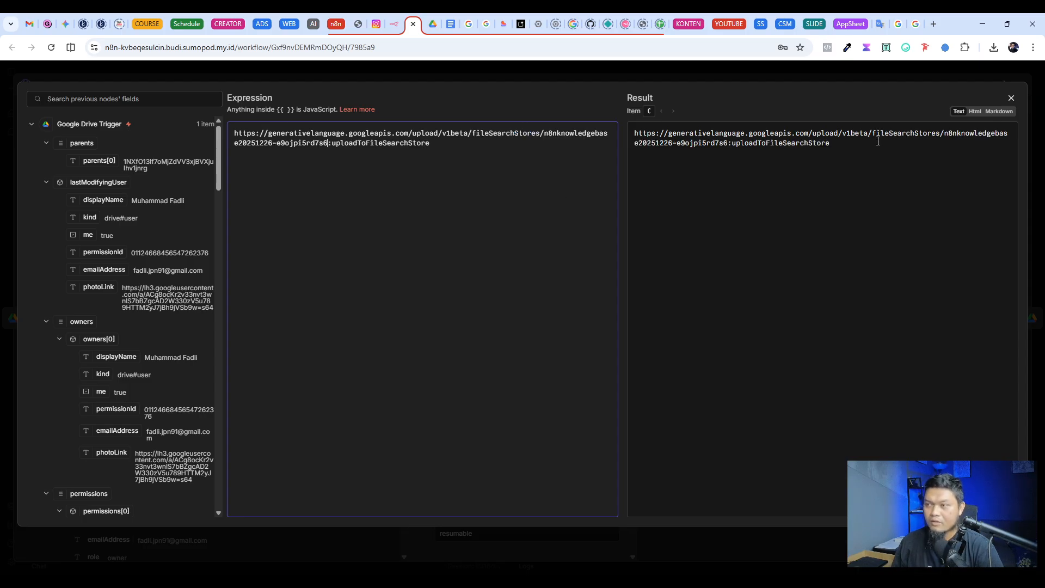
click(803, 77)
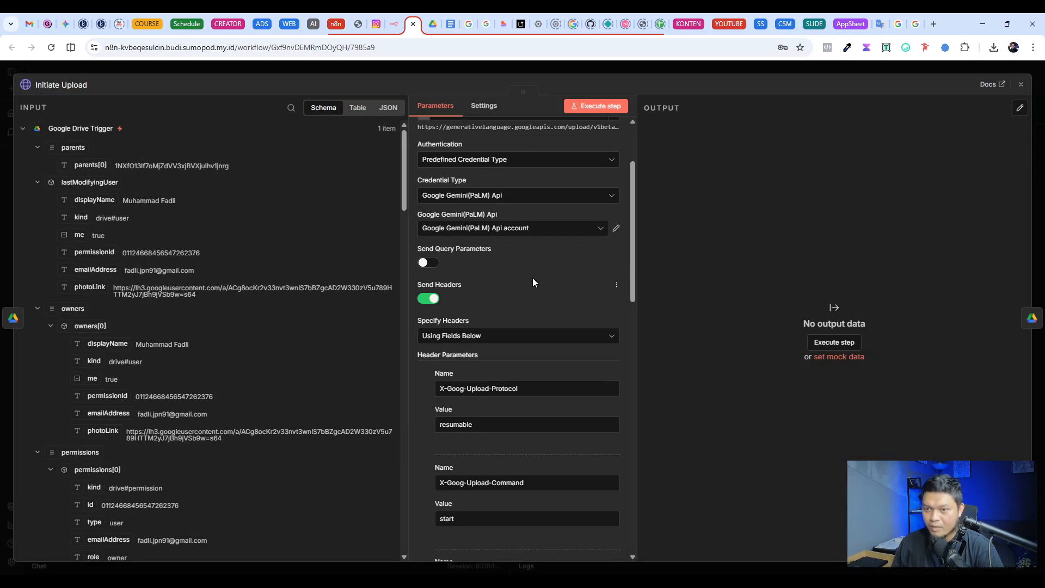
Step: Set Initiate Upload's credential type to Google Gemini(PaLM) Api and select the Google Gemini(PaLM) Api account credential
click(493, 203)
text(gemini)
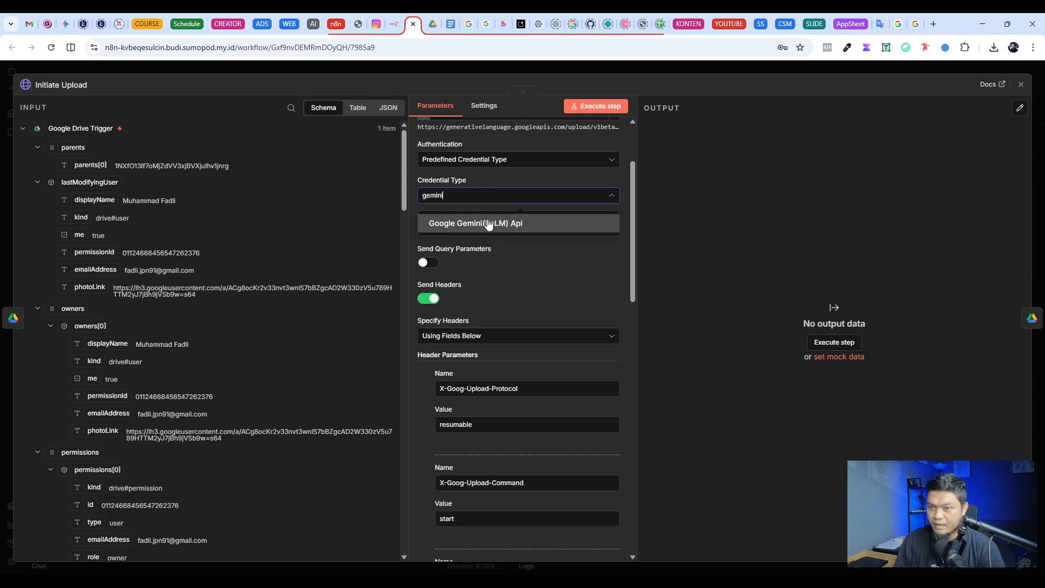
click(528, 229)
click(529, 230)
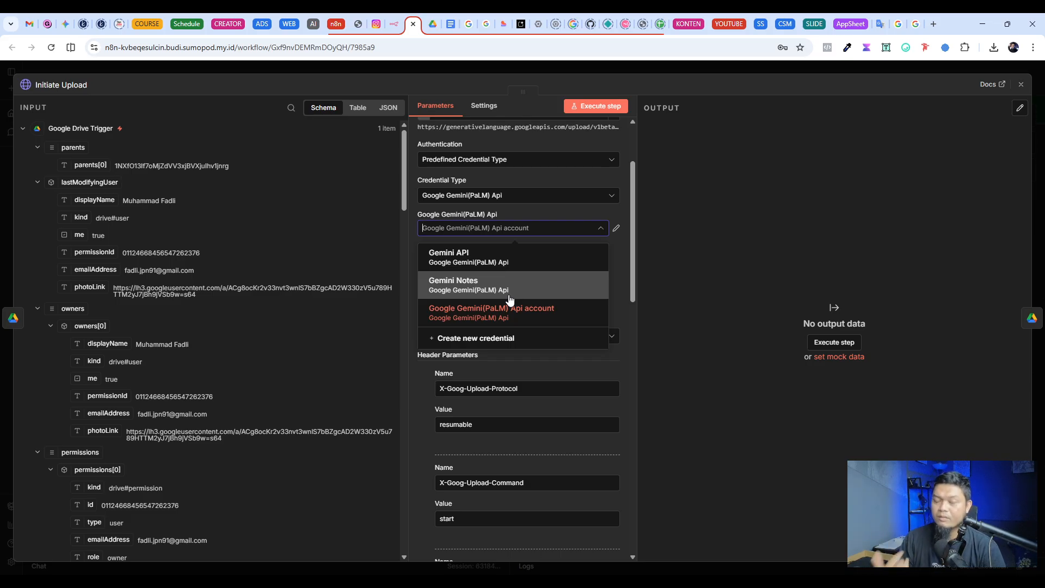
click(545, 314)
Step: Review Initiate Upload's header parameters, from X-Goog-Upload-Protocol through Content-Type, without changing them
scroll(593, 312, down, 2)
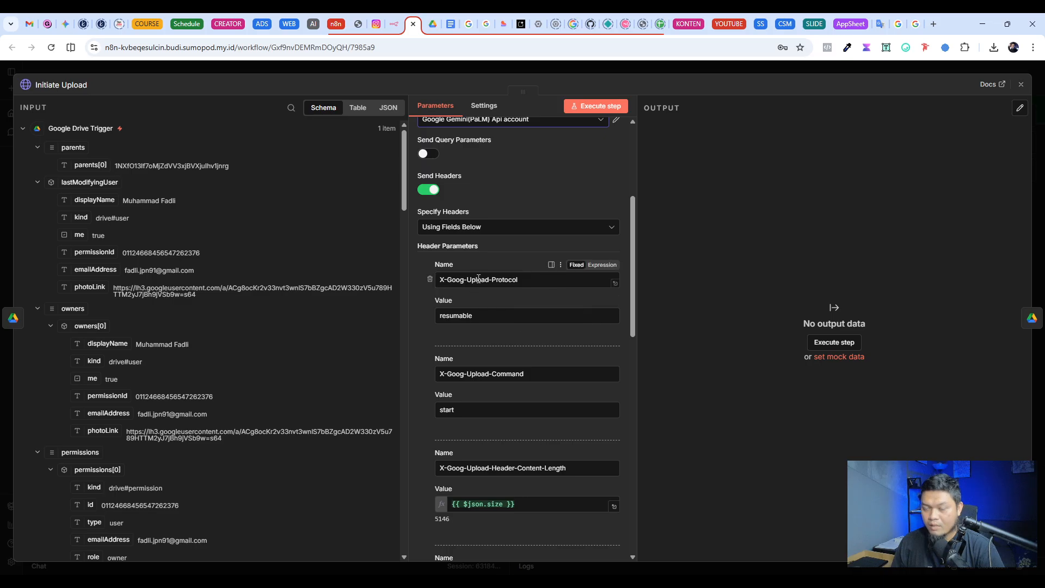
triple_click(524, 279)
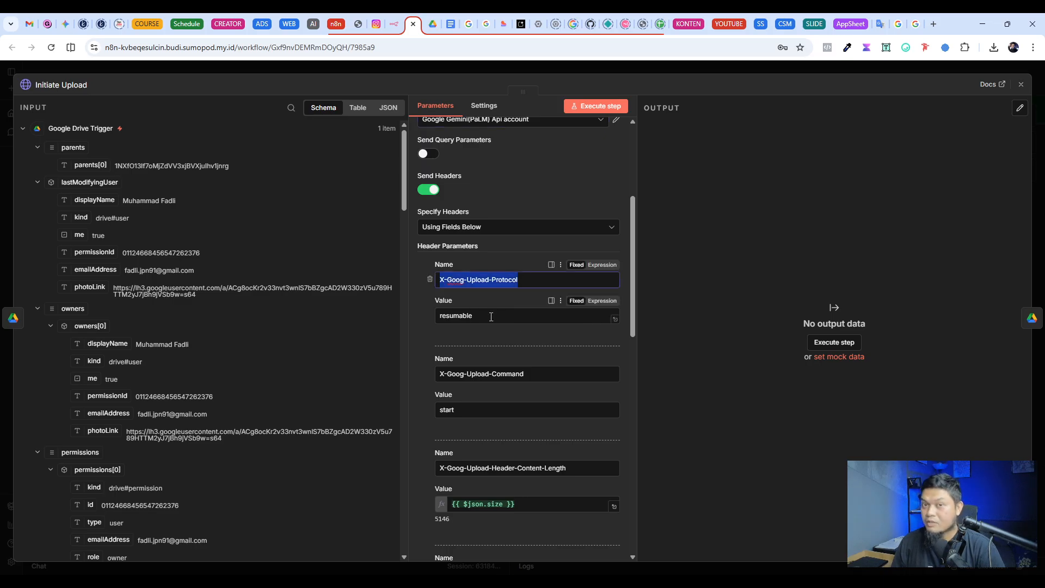
double_click(486, 316)
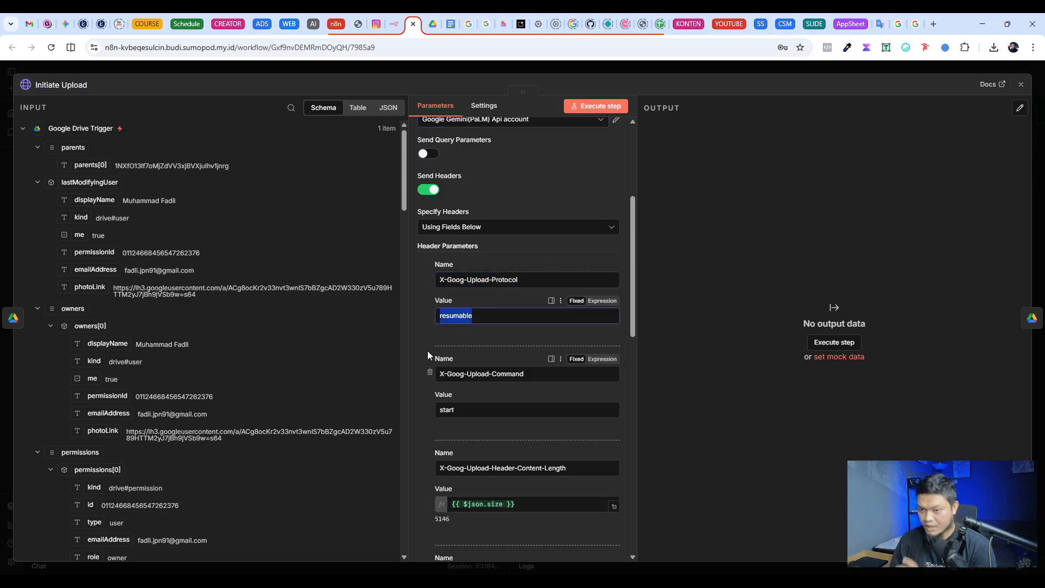
scroll(420, 348, down, 7)
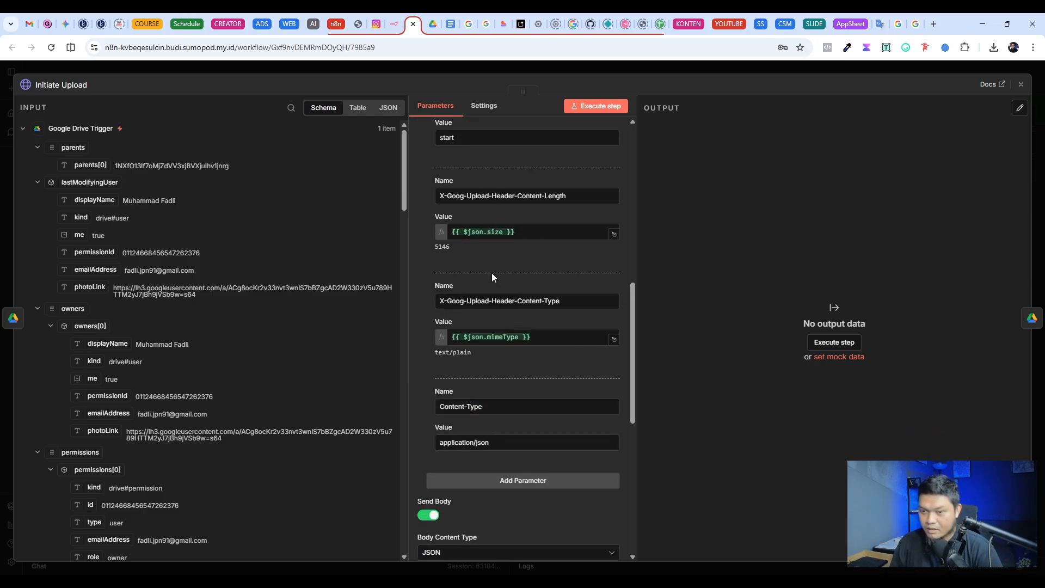
scroll(492, 279, down, 4)
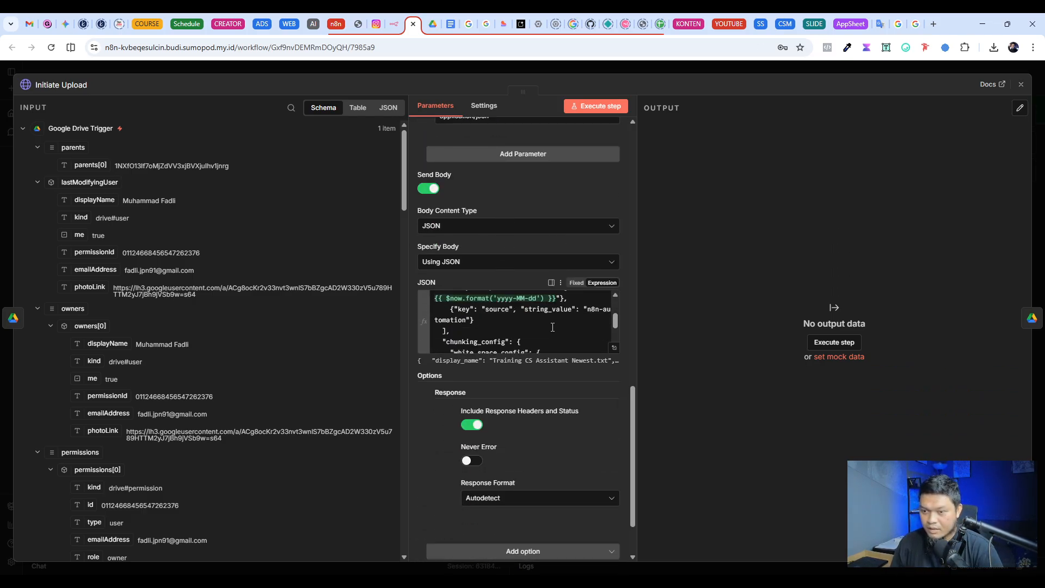
Step: Examine Initiate Upload's JSON body expression in the expanded editor, including its display name, custom metadata and chunking configuration
click(614, 348)
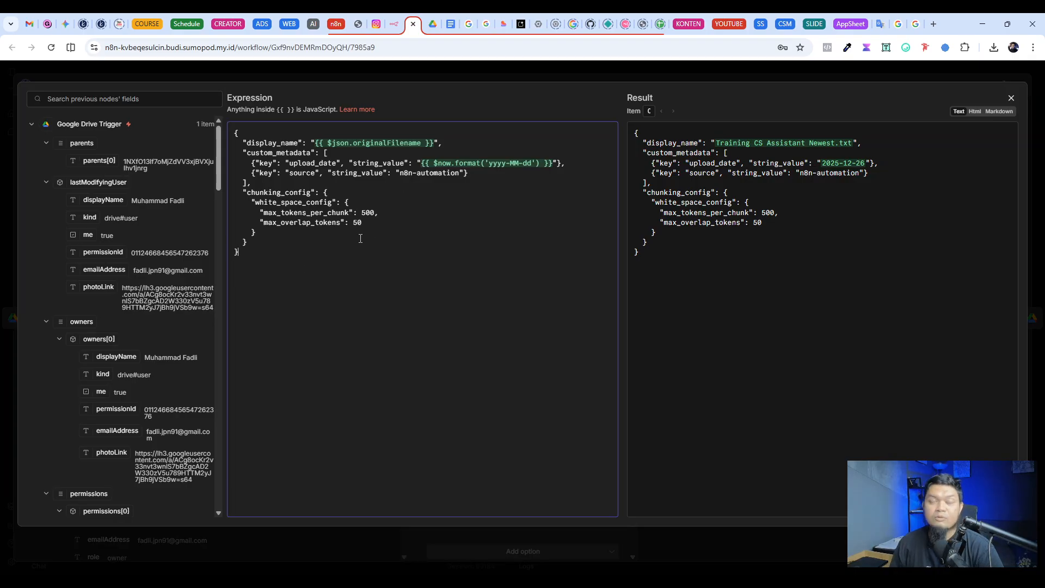
drag(258, 254, 224, 131)
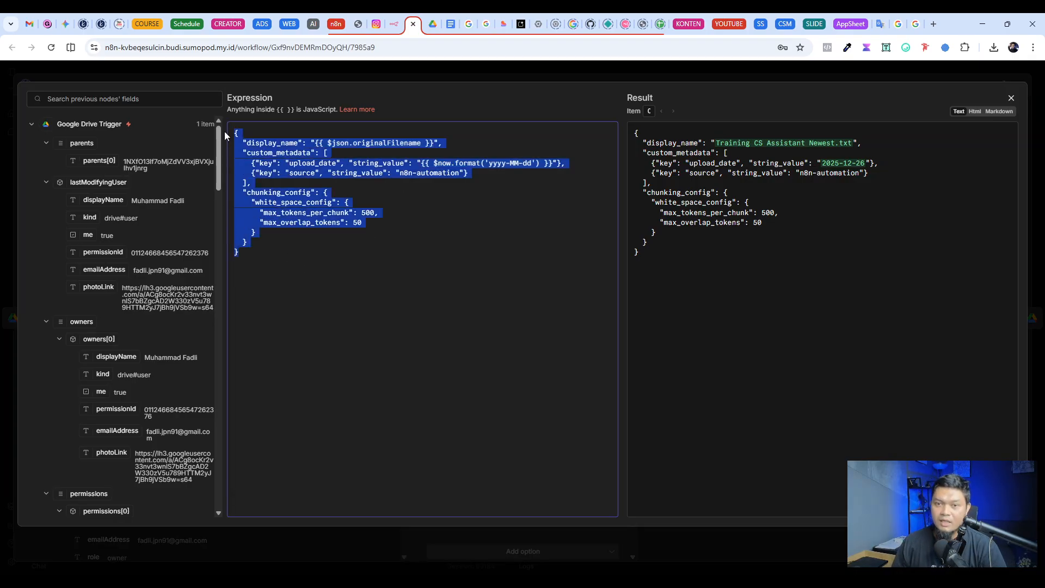
click(323, 240)
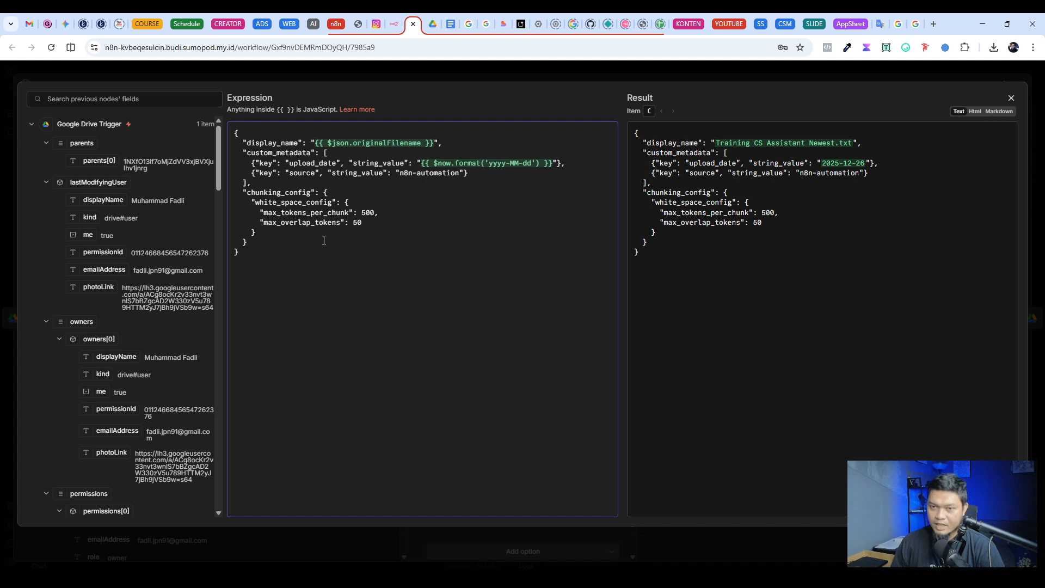
drag(258, 261, 215, 129)
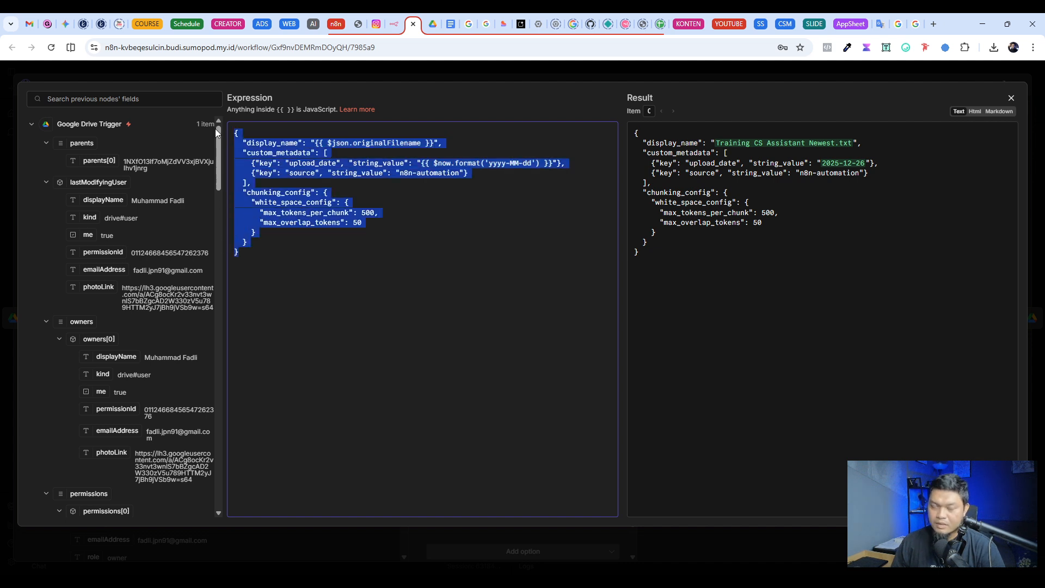
click(252, 255)
drag(252, 254, 199, 134)
click(315, 207)
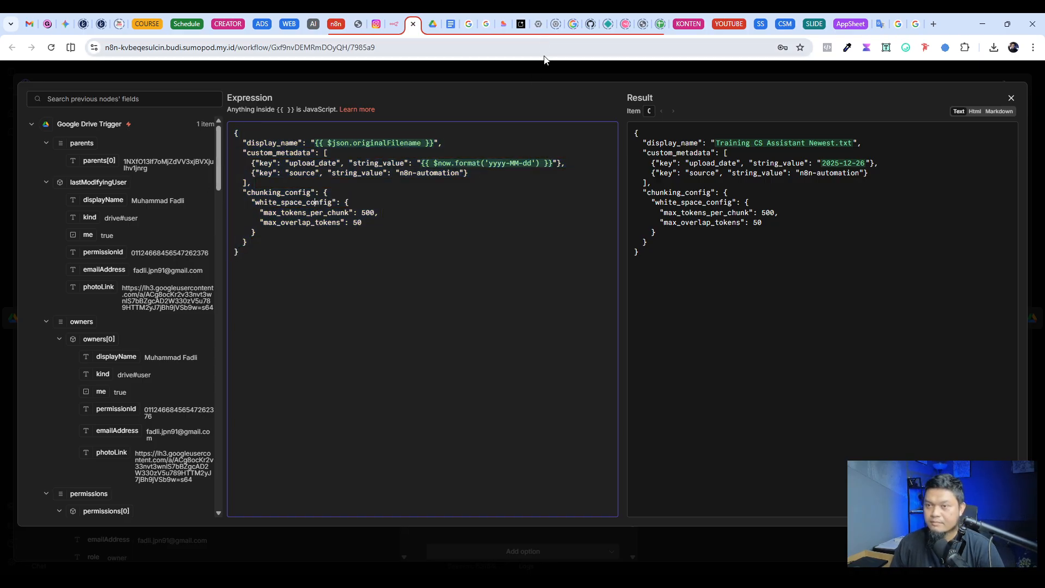
click(546, 64)
Step: Recheck the Initiate Upload URL expression in the expanded editor, covering its fileSearchStores prefix and the store ID
scroll(550, 321, down, 1)
scroll(543, 317, up, 4)
scroll(542, 316, up, 7)
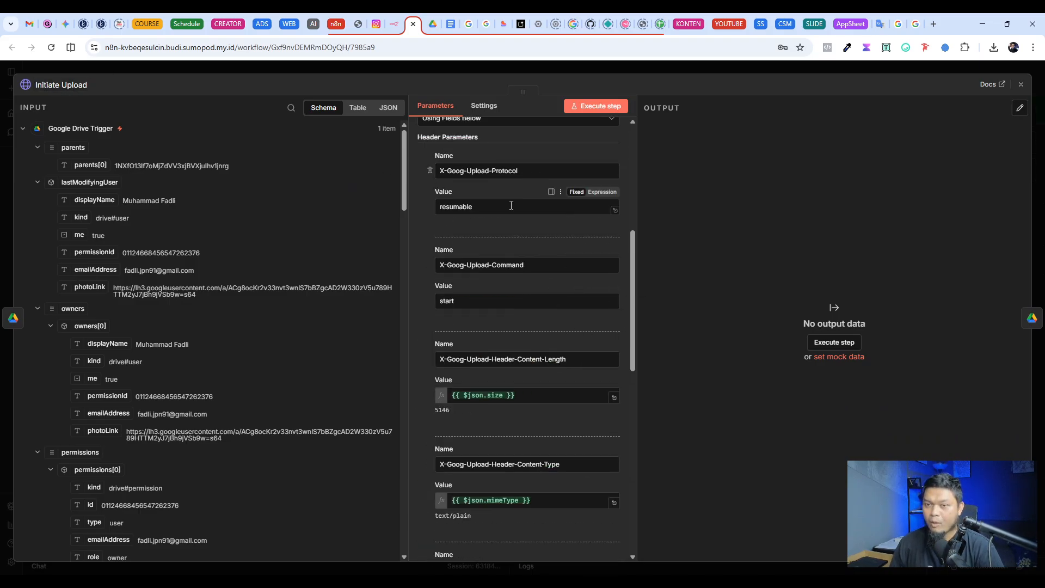
scroll(550, 229, up, 5)
scroll(536, 286, up, 2)
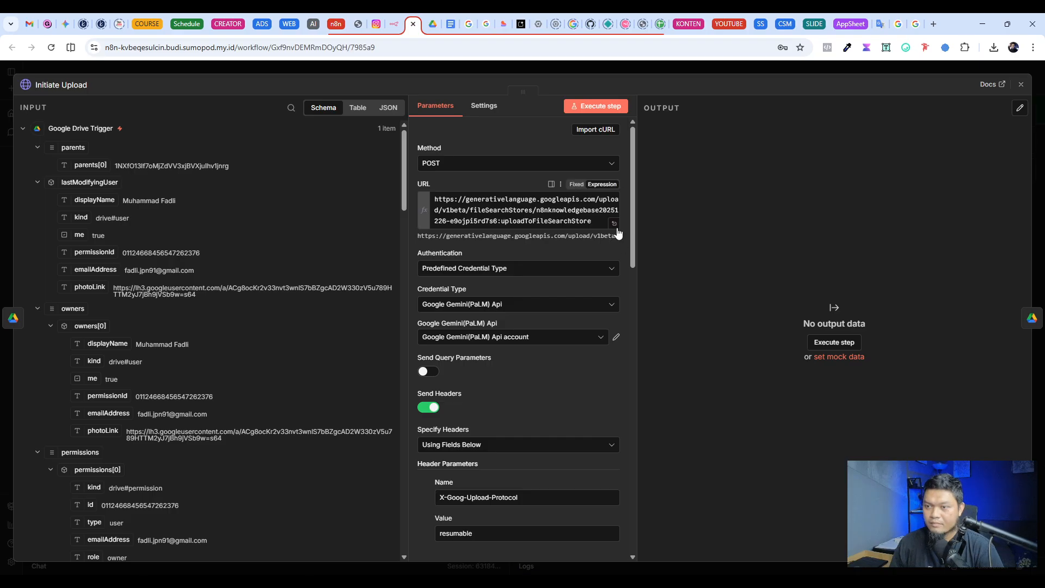
click(614, 224)
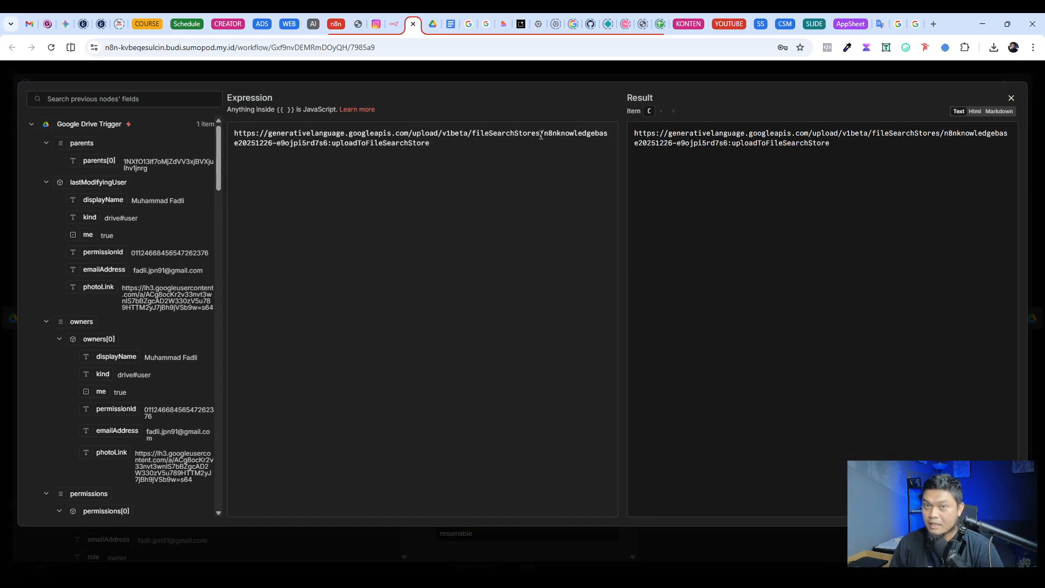
drag(541, 134, 473, 131)
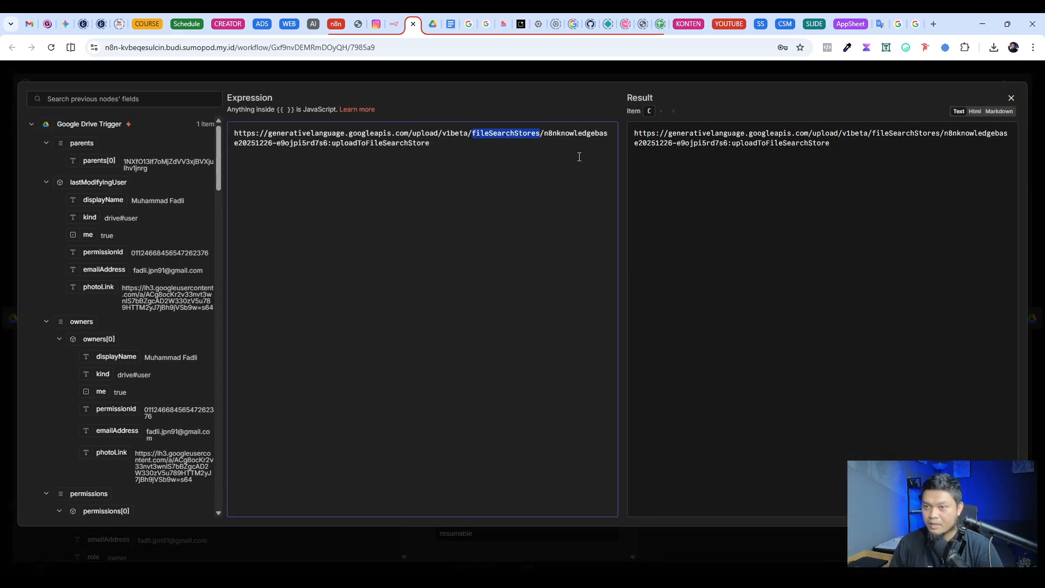
click(579, 156)
drag(545, 134, 326, 144)
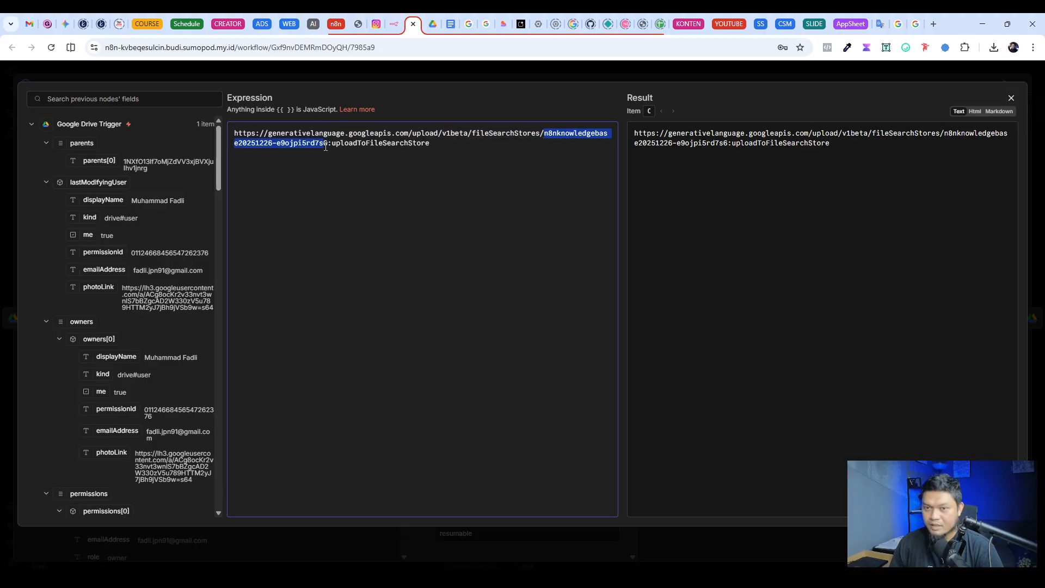
Step: Execute the Initiate Upload node on its own and look over its returned headers
click(562, 79)
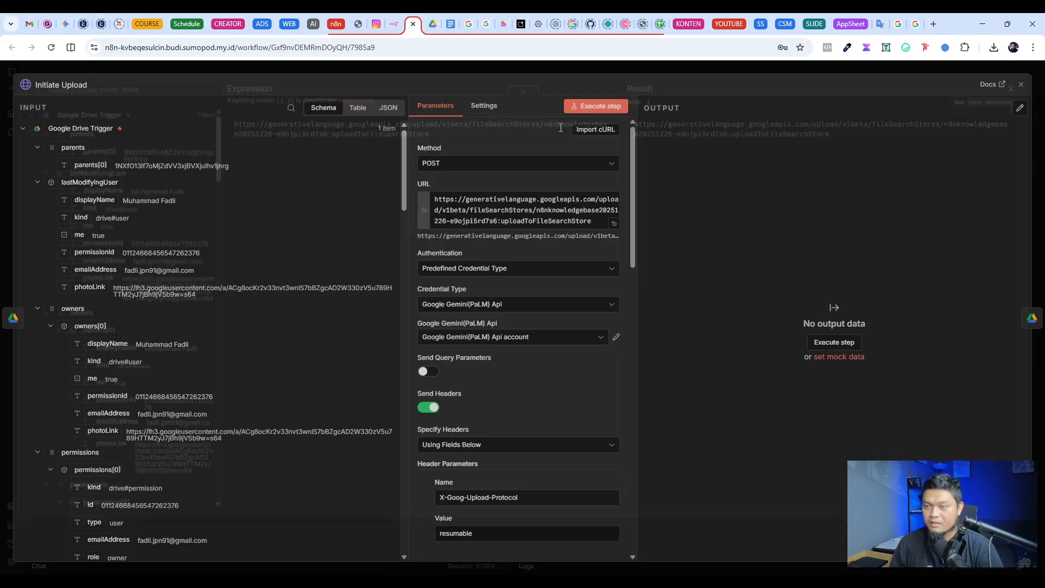
click(597, 107)
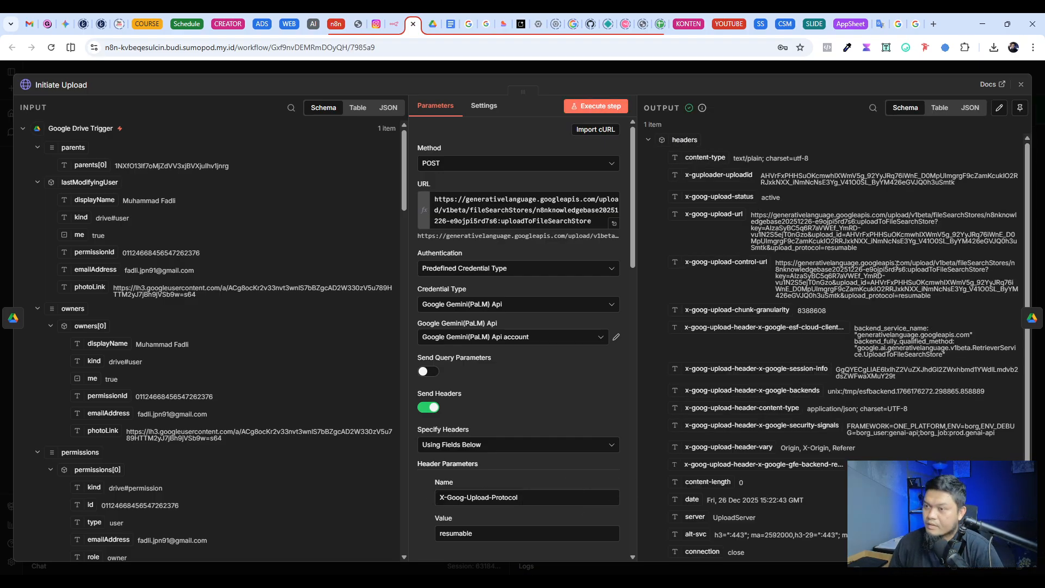
scroll(778, 362, down, 2)
scroll(778, 363, up, 2)
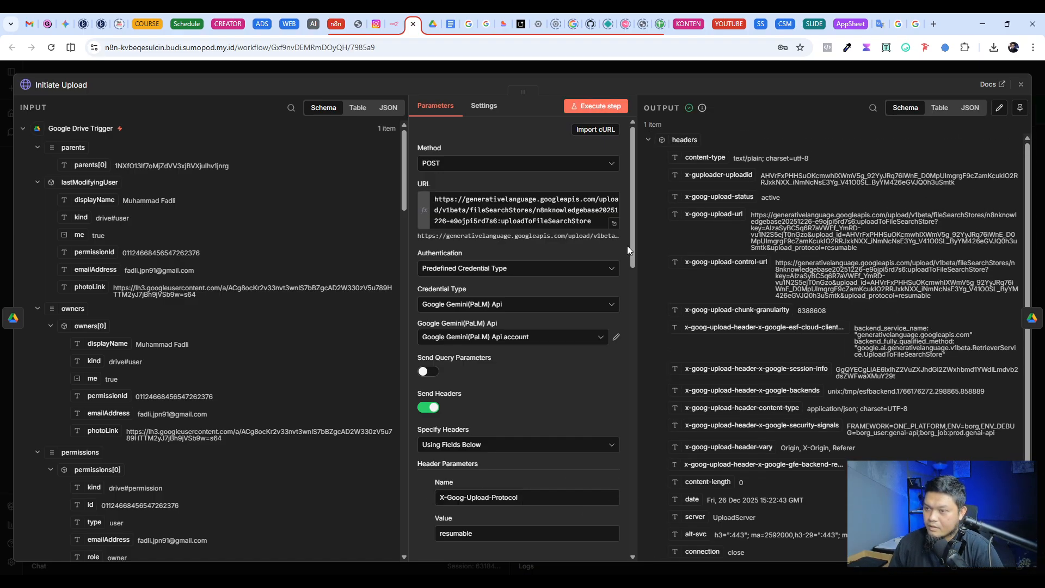
key(Escape)
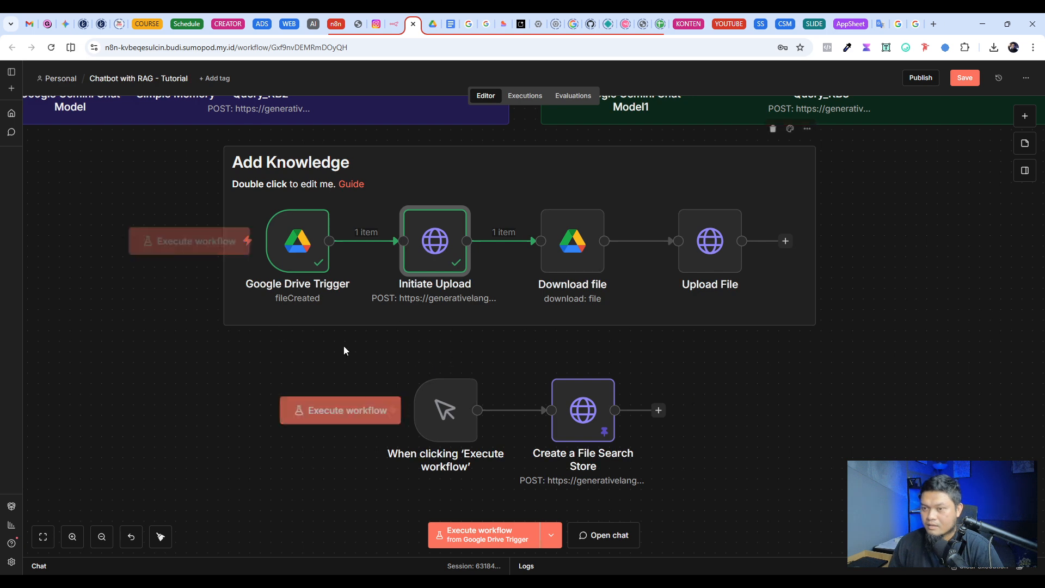
Step: Select the Google Drive account credential in the Download file node and execute that node
double_click(570, 250)
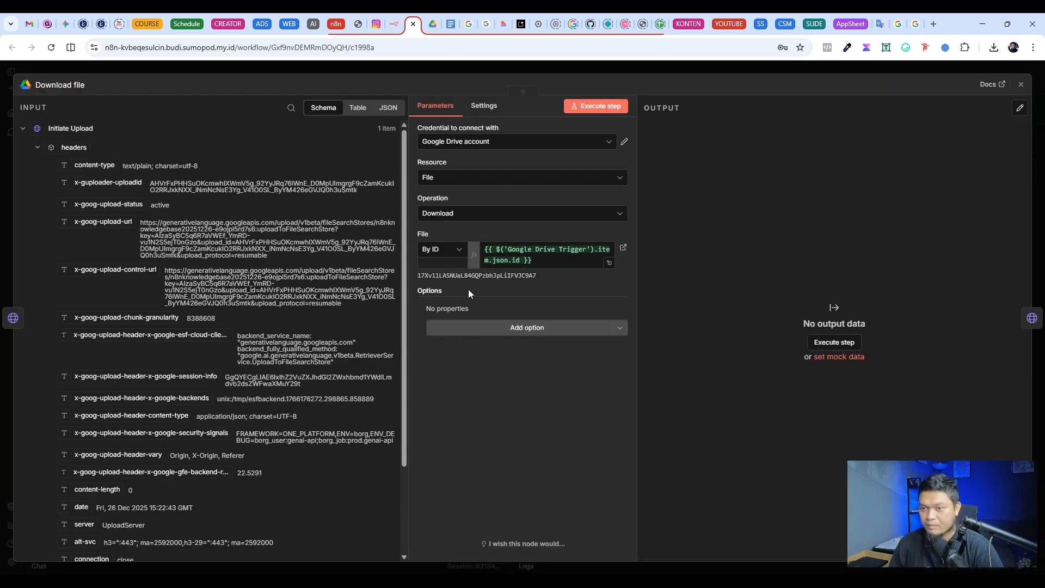
click(482, 144)
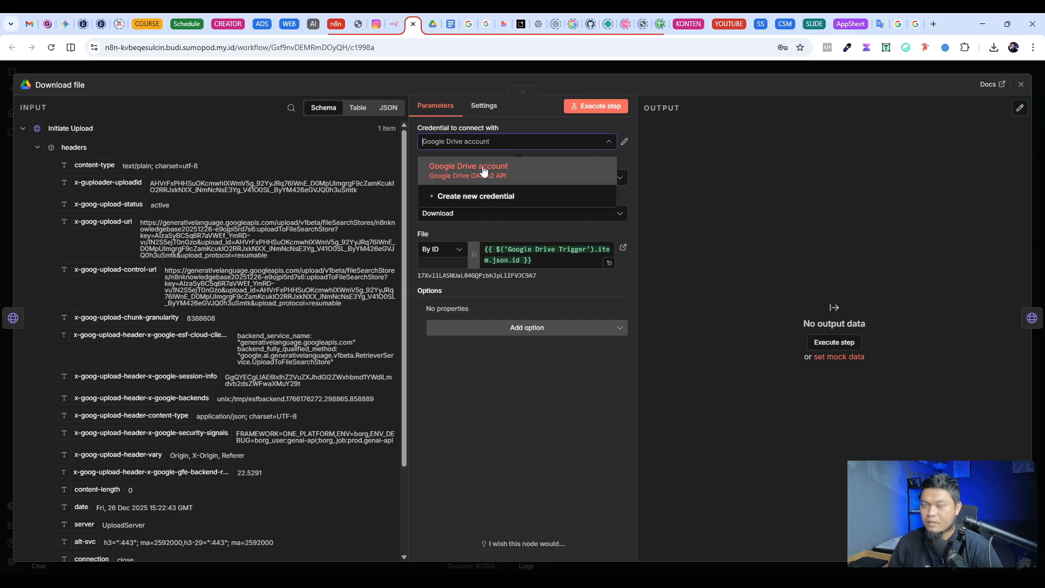
click(484, 171)
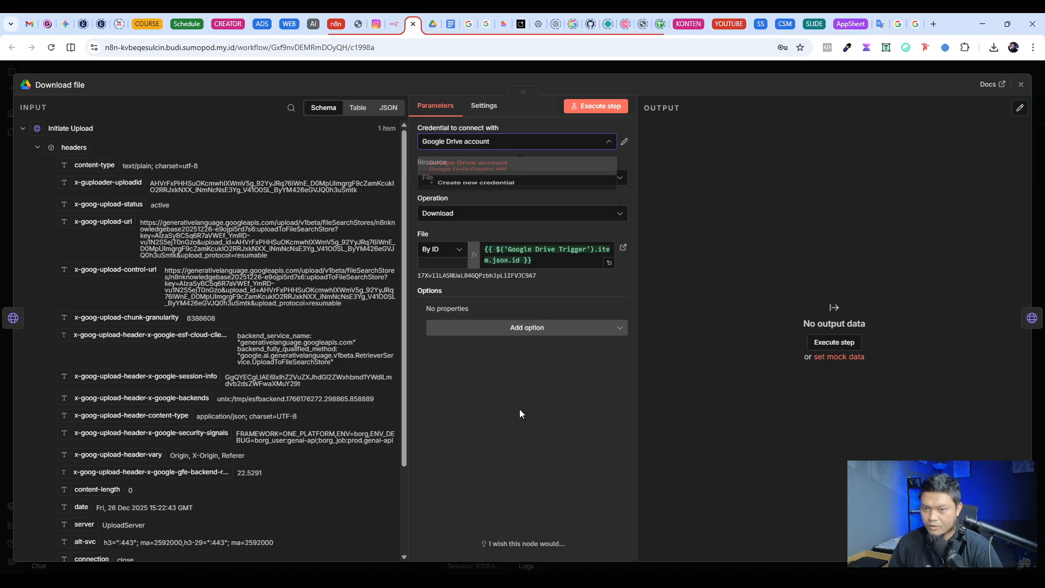
scroll(407, 258, down, 2)
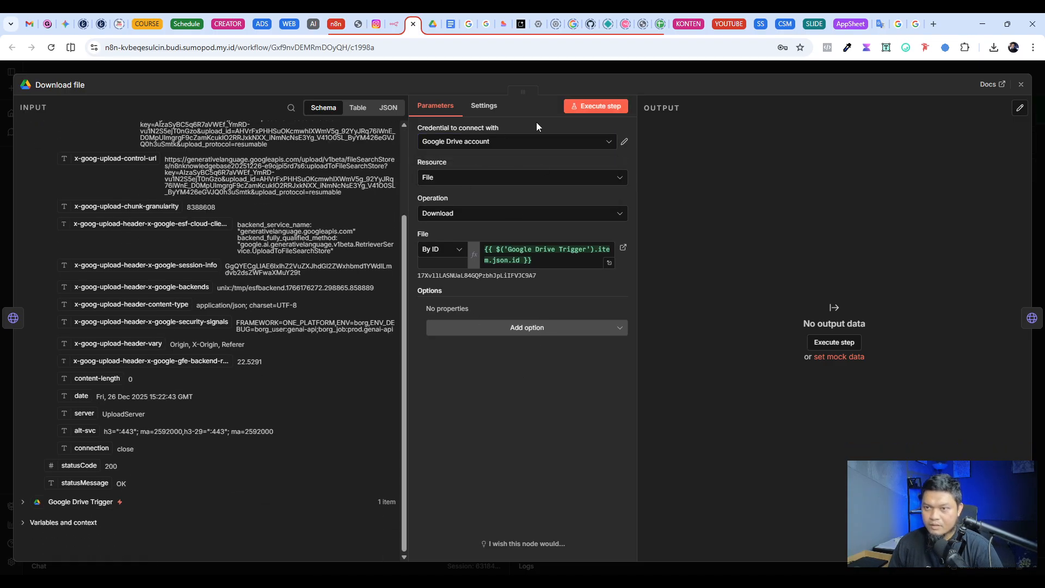
click(598, 107)
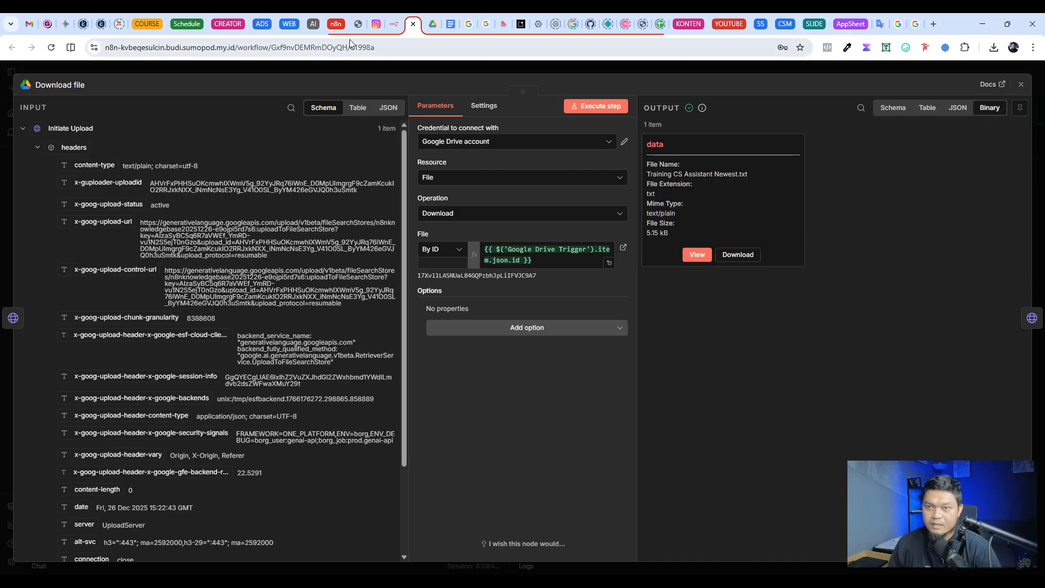
Step: Compare the Download file output with the file in Drive's Chatbot Test folder and read through the downloaded text
click(433, 24)
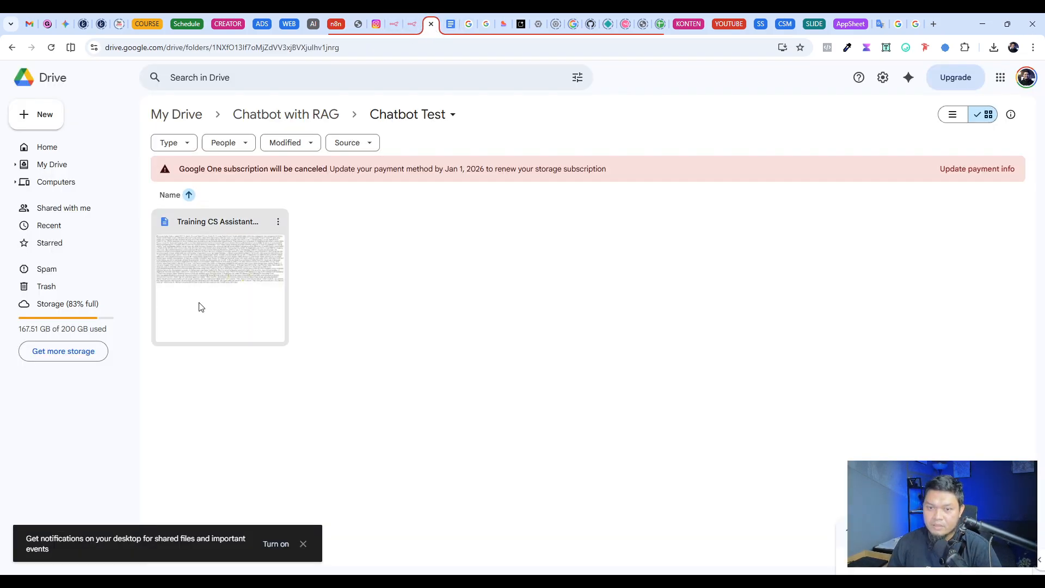
click(412, 23)
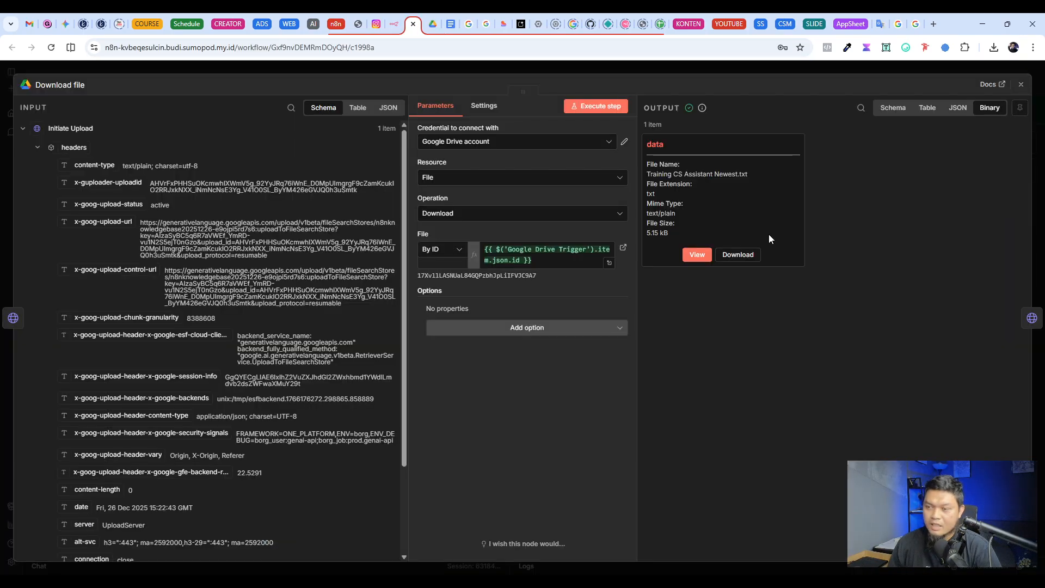
click(697, 254)
scroll(882, 200, down, 3)
scroll(885, 203, up, 3)
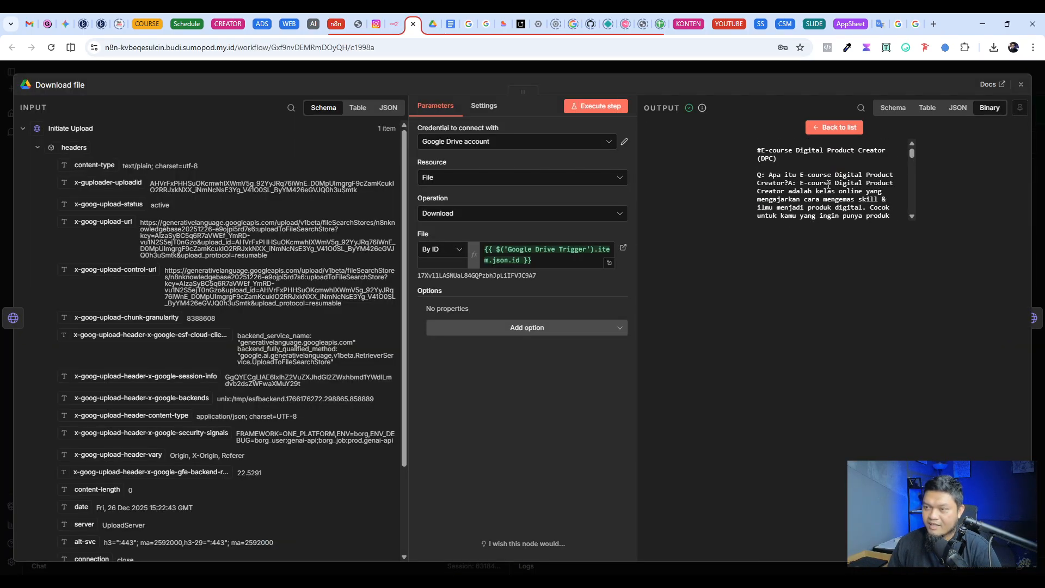
scroll(828, 186, down, 3)
scroll(828, 186, up, 3)
drag(759, 147, 813, 173)
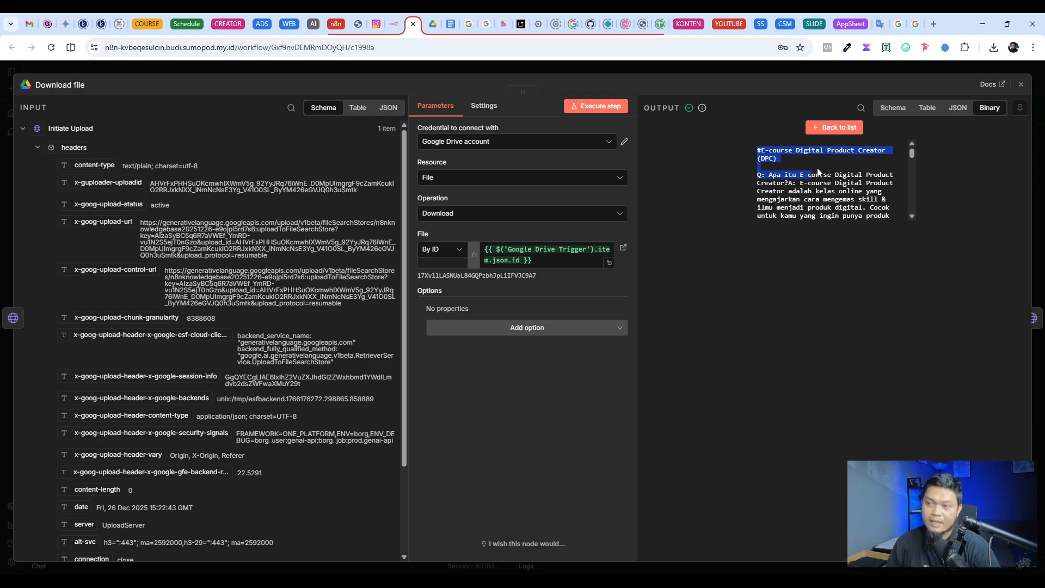
scroll(834, 185, down, 10)
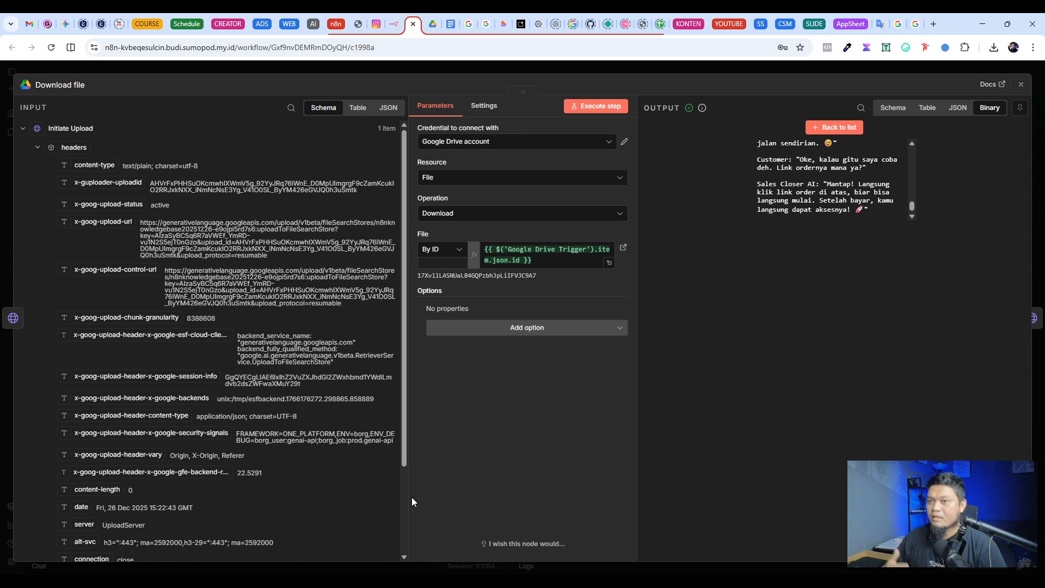
click(589, 65)
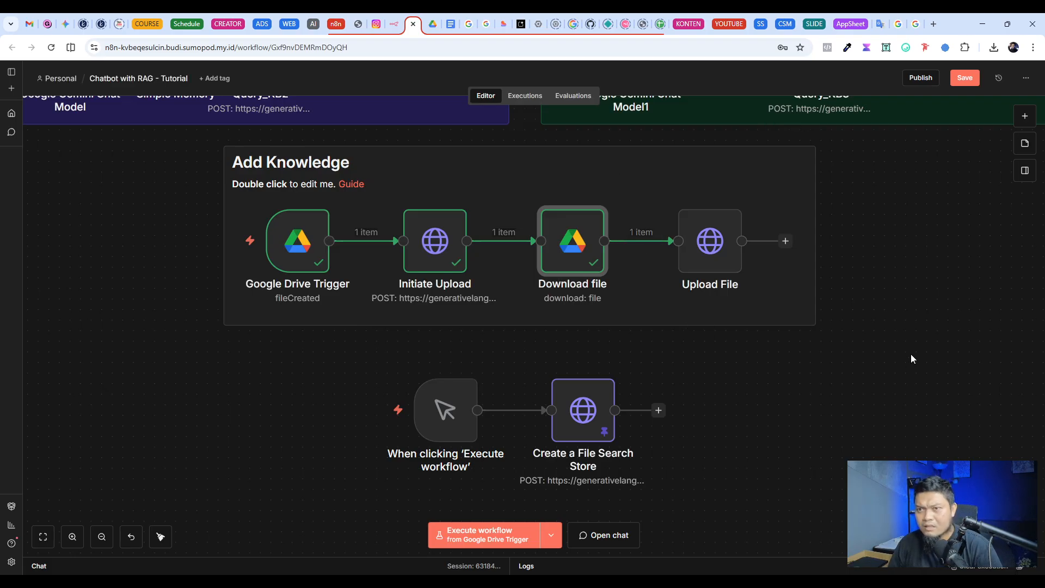
Step: Look through Google's File Search announcement and the Gemini API File Search docs for the maximum file size per document
click(468, 24)
scroll(276, 338, down, 10)
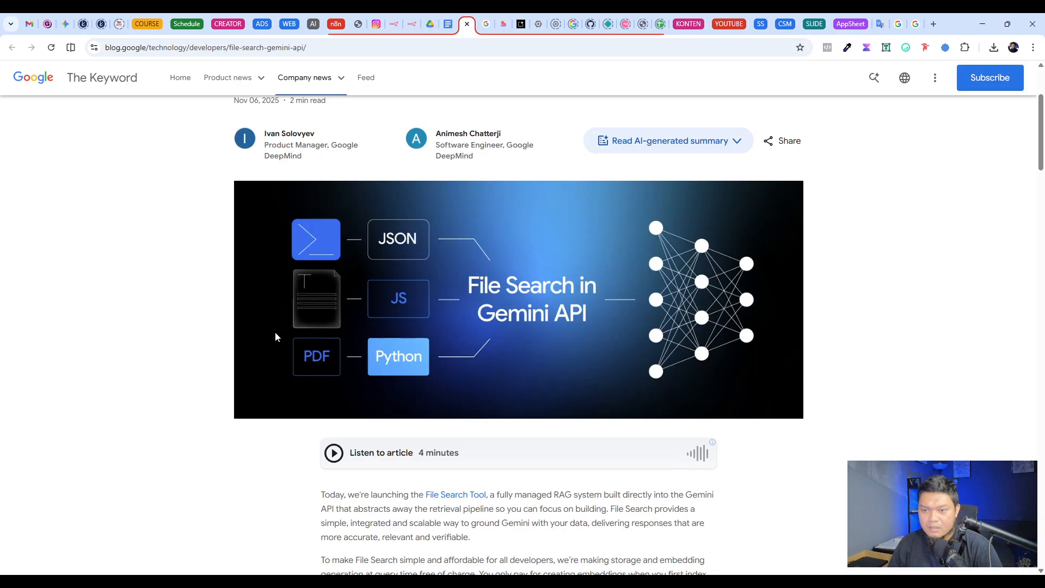
scroll(670, 383, down, 20)
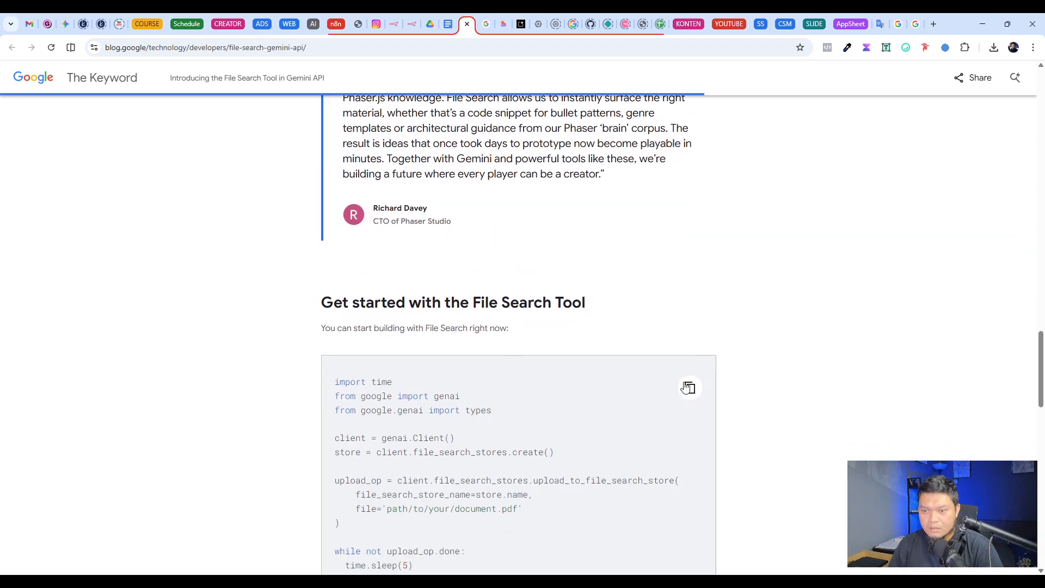
scroll(692, 390, down, 15)
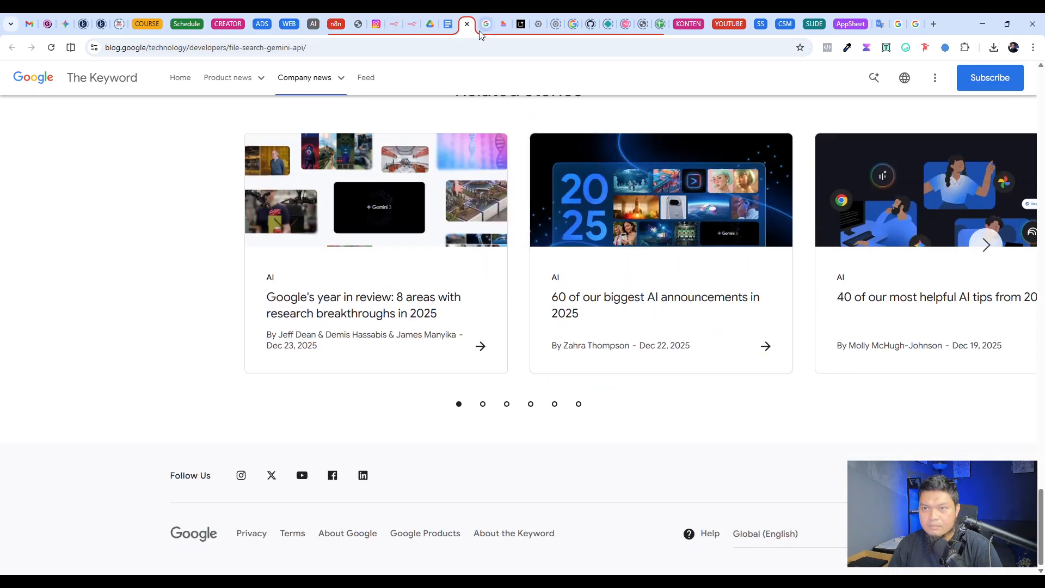
click(484, 23)
scroll(480, 349, down, 10)
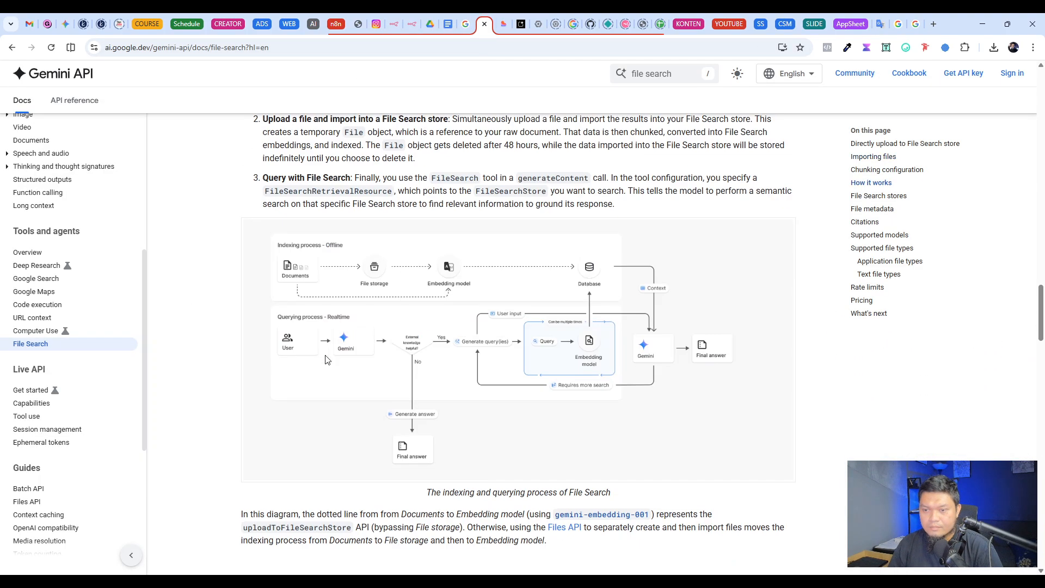
scroll(266, 342, down, 20)
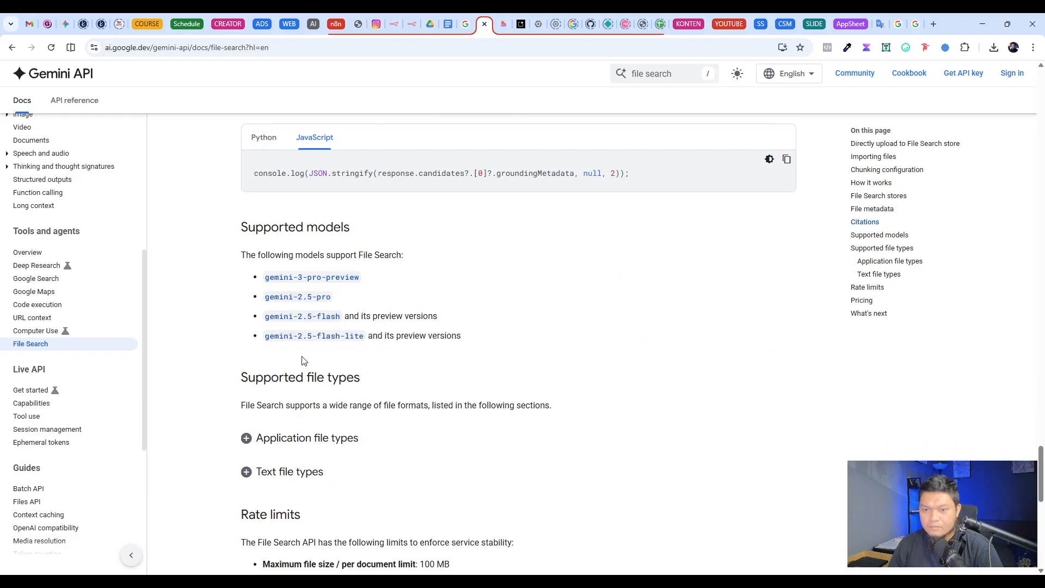
scroll(347, 241, up, 2)
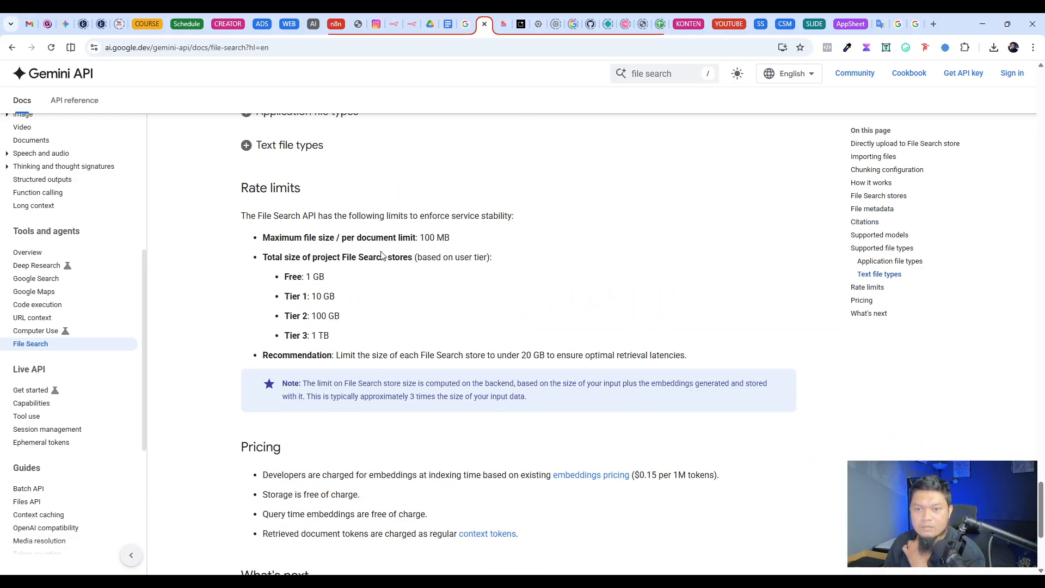
drag(454, 241, 433, 237)
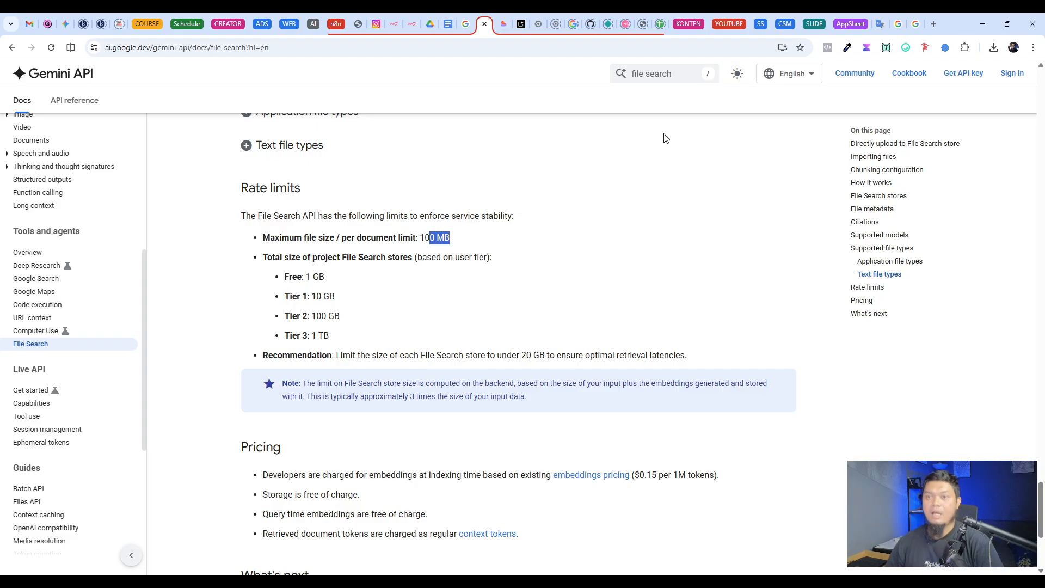
Step: Check the size of Training CS Assistant Newest.txt in its Google Drive file details
click(432, 24)
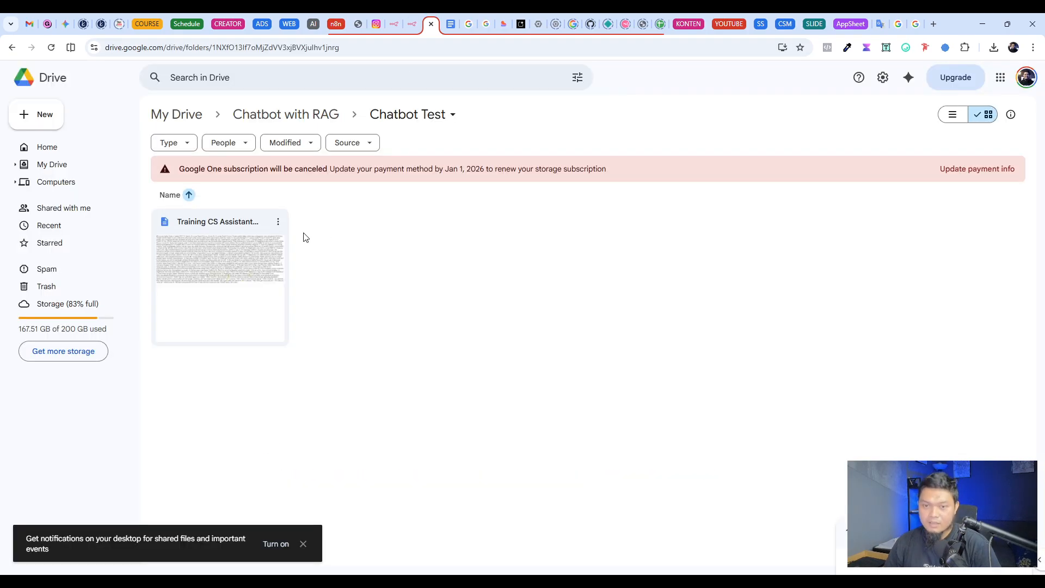
right_click(221, 246)
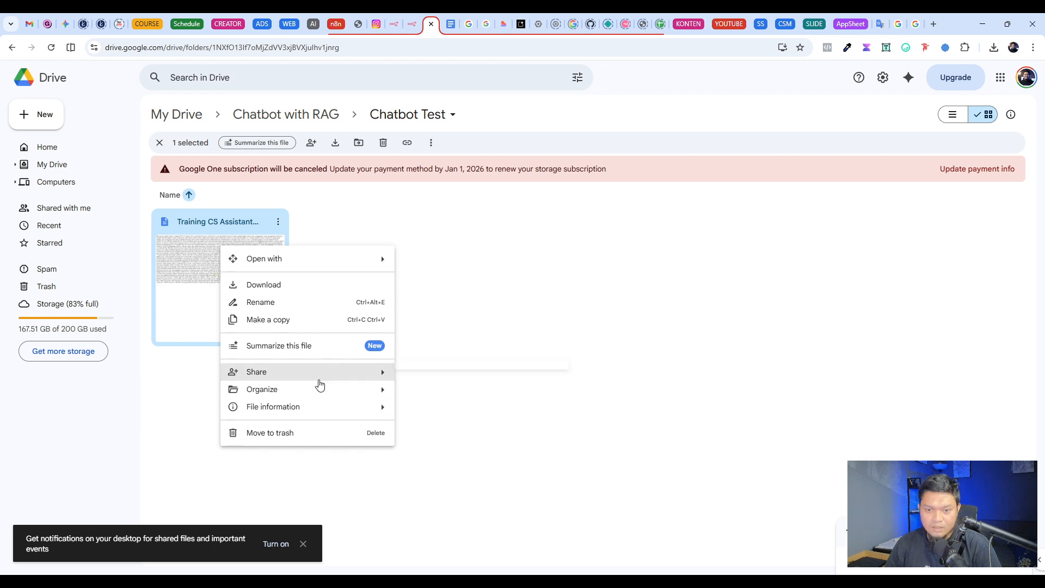
mouse_move(326, 409)
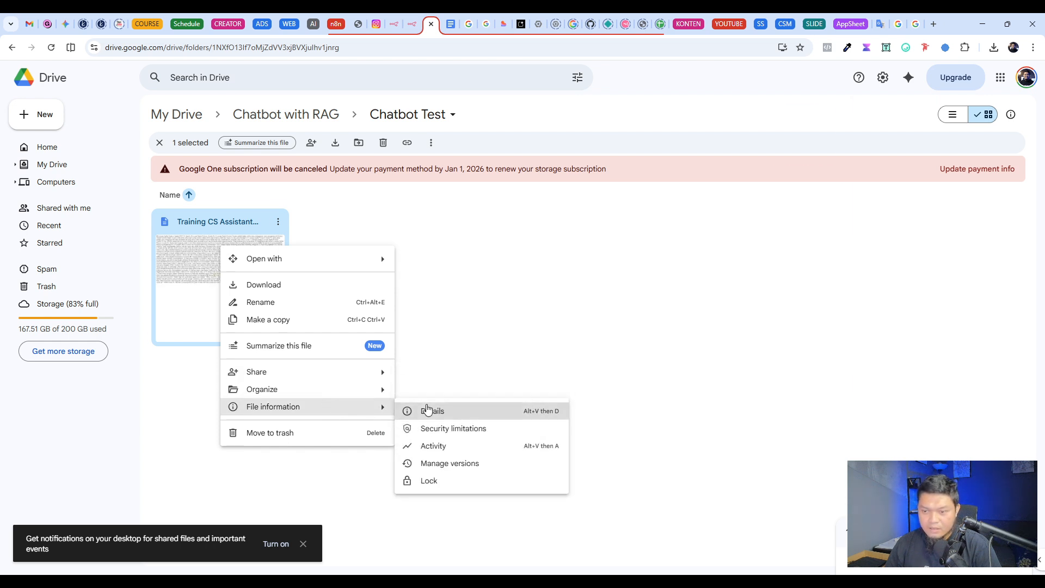
click(419, 411)
scroll(931, 327, down, 1)
scroll(935, 334, down, 2)
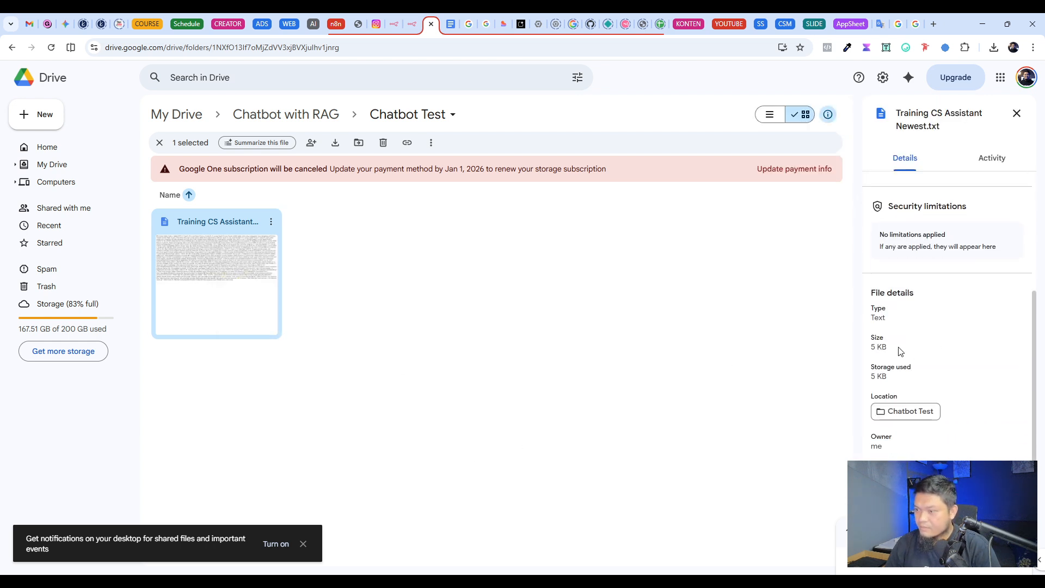
drag(899, 350, 870, 352)
click(566, 425)
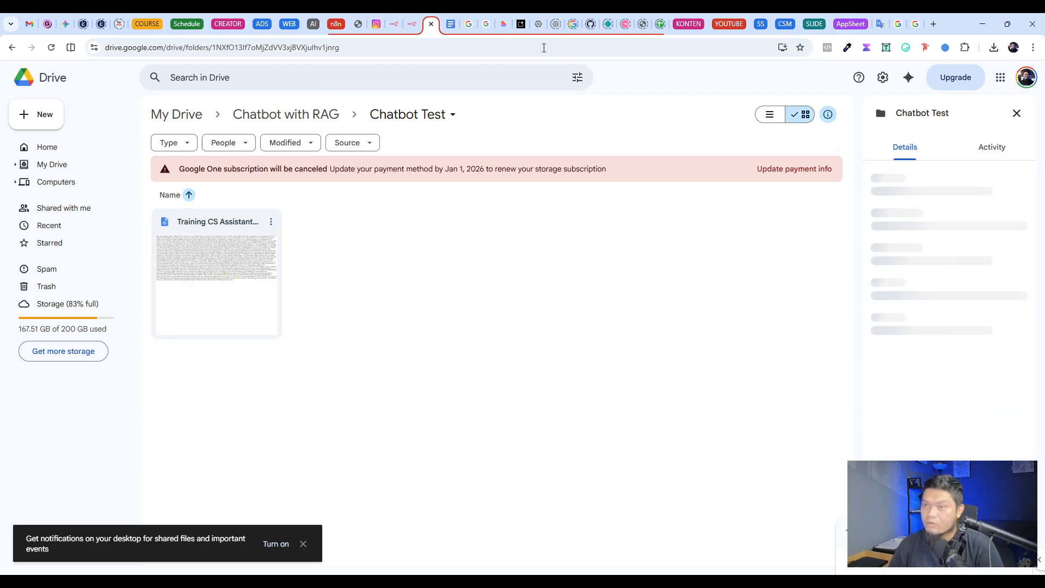
Step: Review the File Search docs' total store size limits per user tier and return to the n8n workflow's Add Knowledge section
click(487, 24)
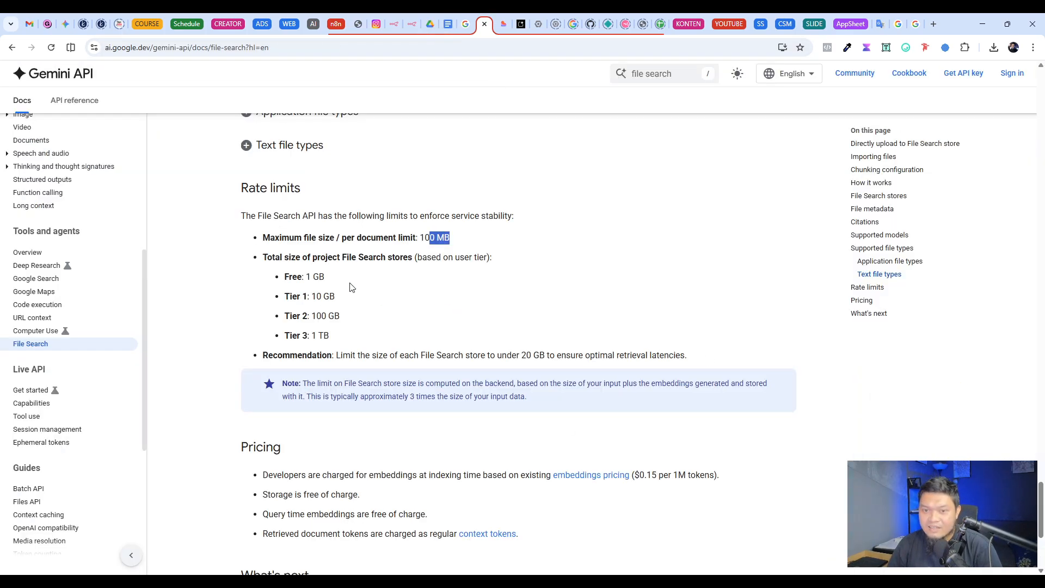
click(368, 285)
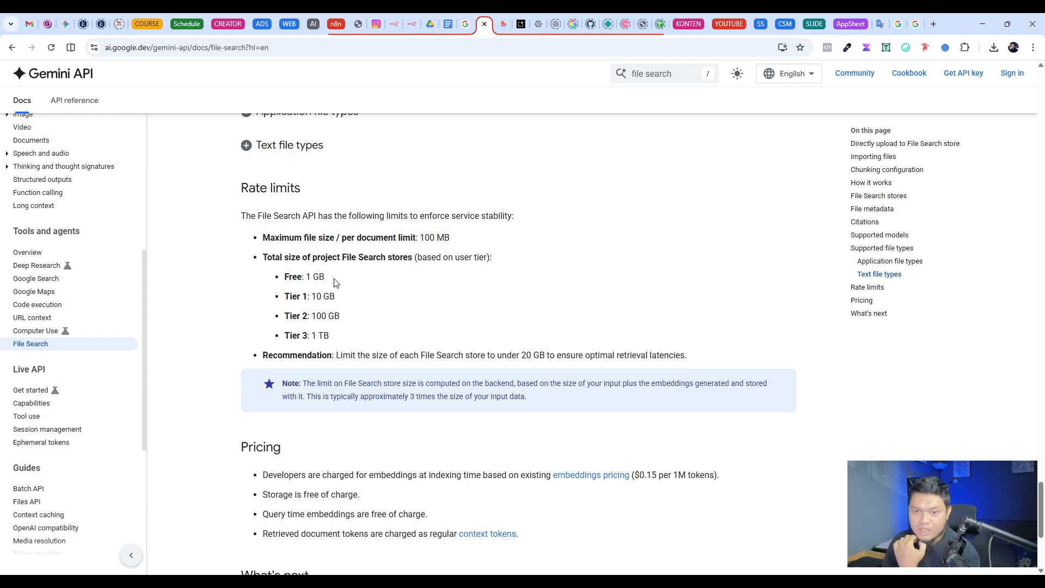
drag(331, 281, 299, 276)
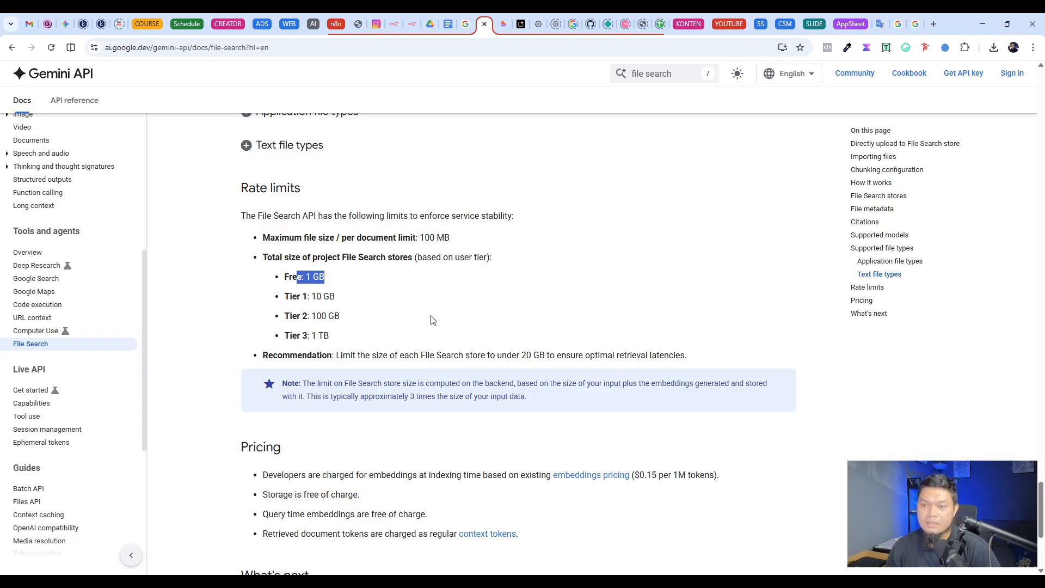
scroll(420, 283, up, 3)
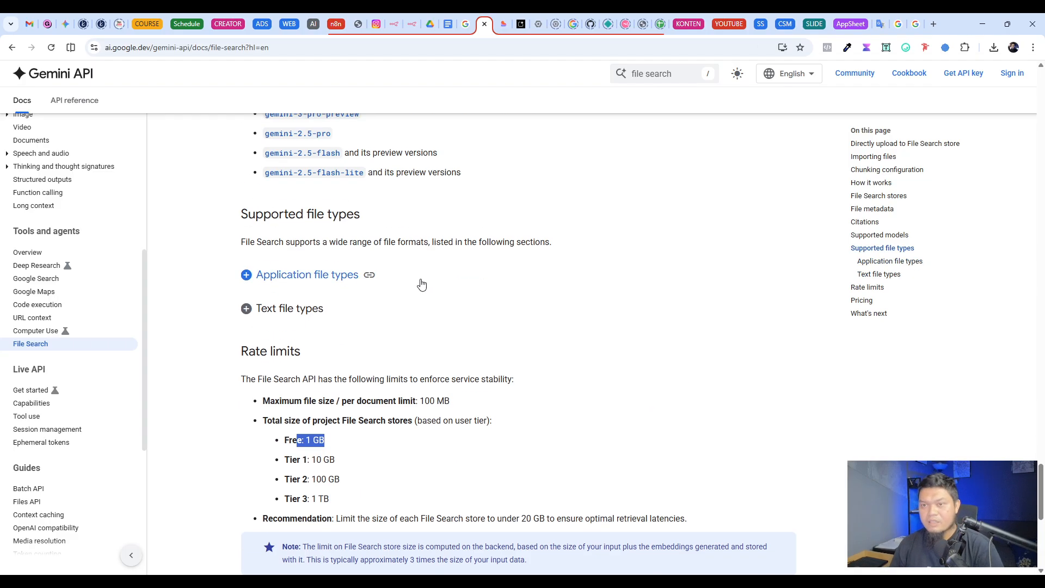
click(362, 419)
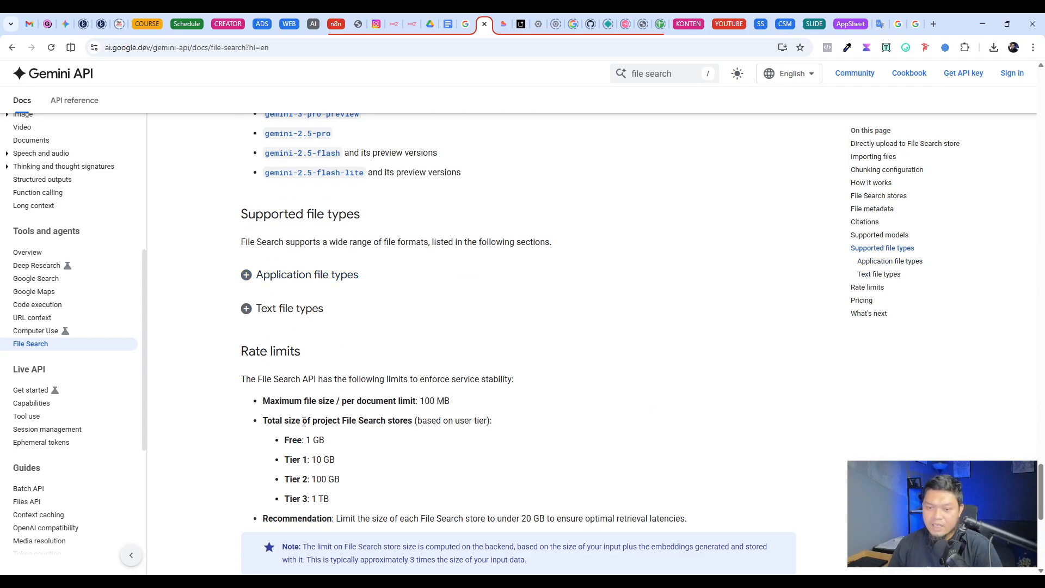
scroll(313, 386, down, 2)
double_click(296, 332)
click(563, 335)
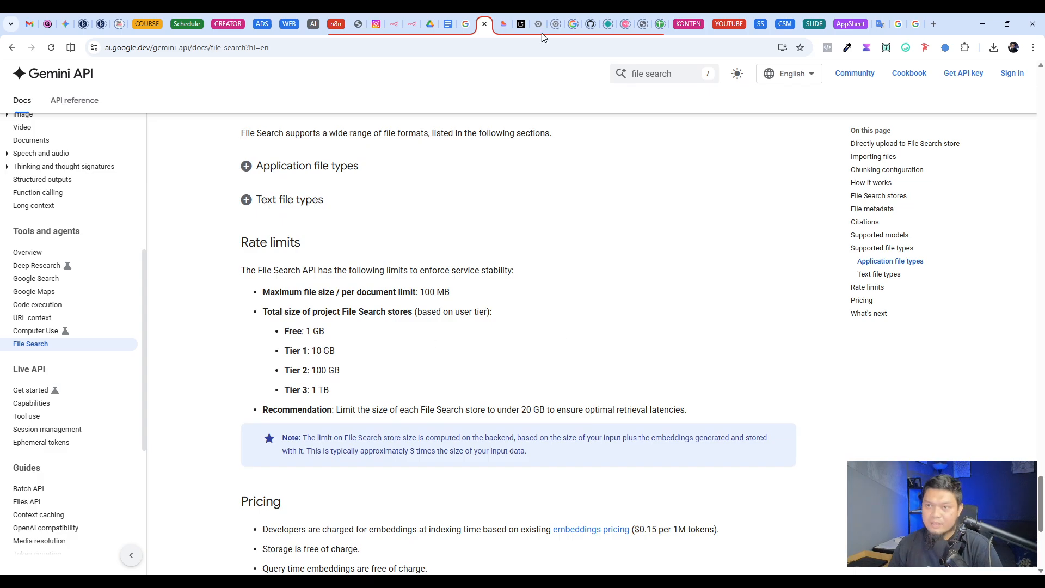
click(415, 28)
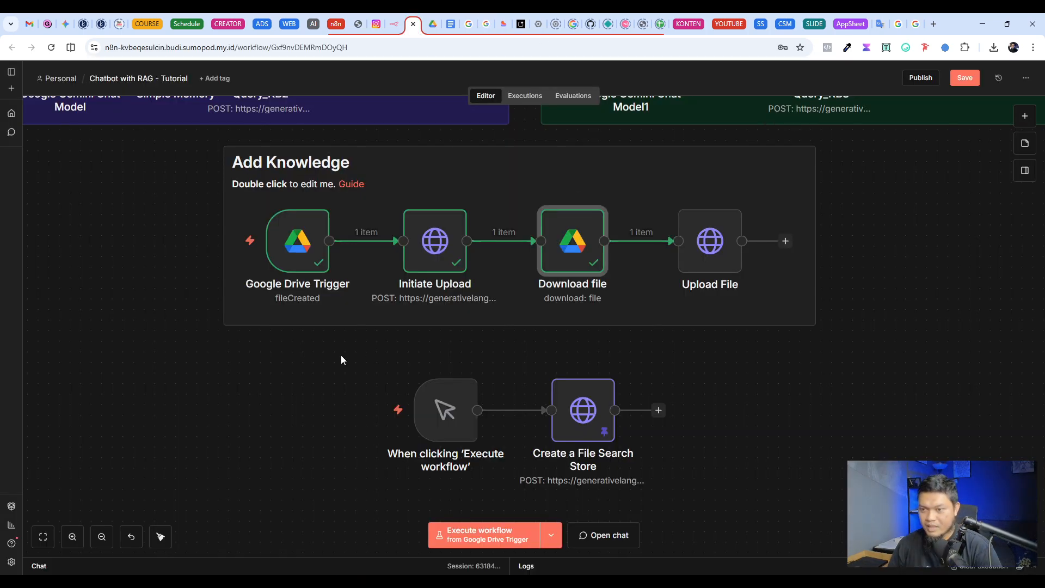
scroll(341, 355, up, 2)
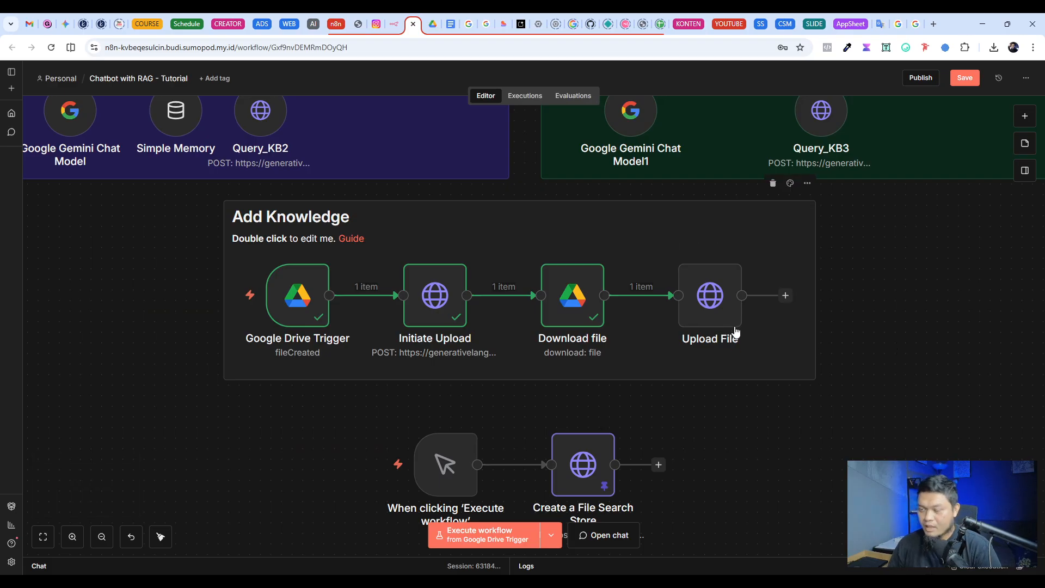
Step: Look over the Download file node, and examine the Upload File node's URL expression and its resolved upload address
double_click(565, 318)
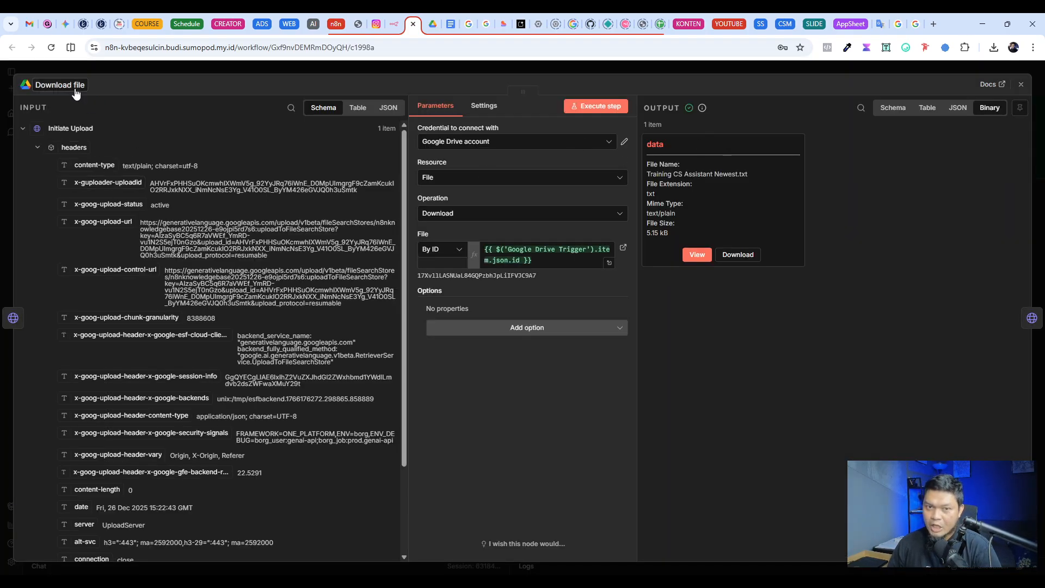
key(Escape)
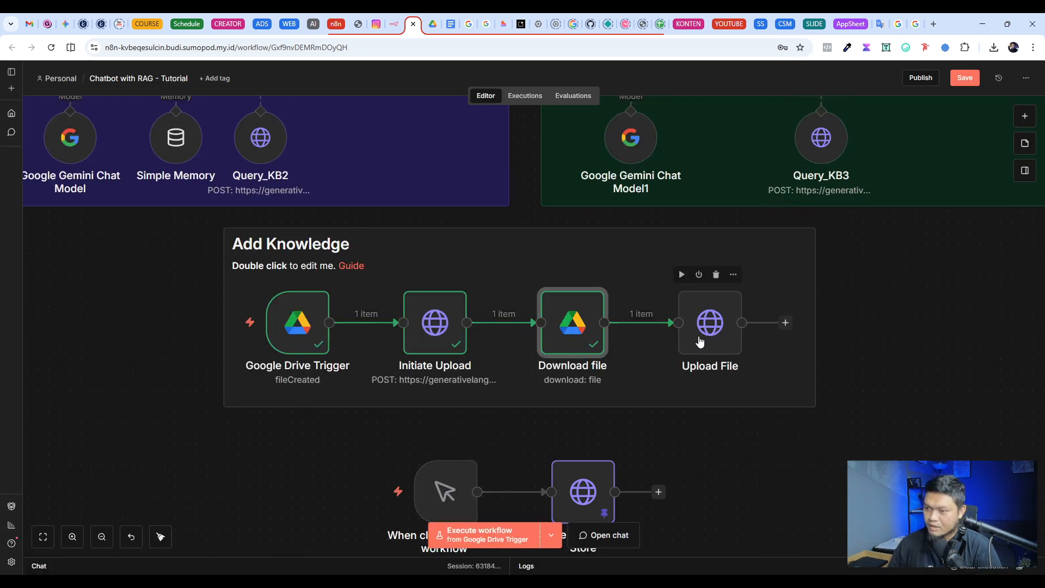
double_click(713, 307)
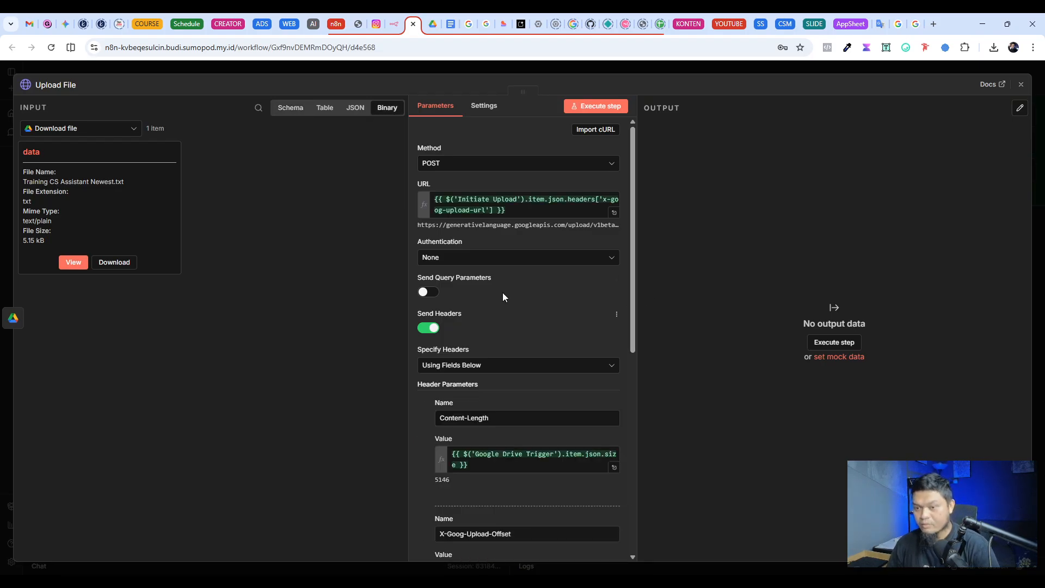
scroll(499, 271, down, 1)
scroll(499, 270, up, 1)
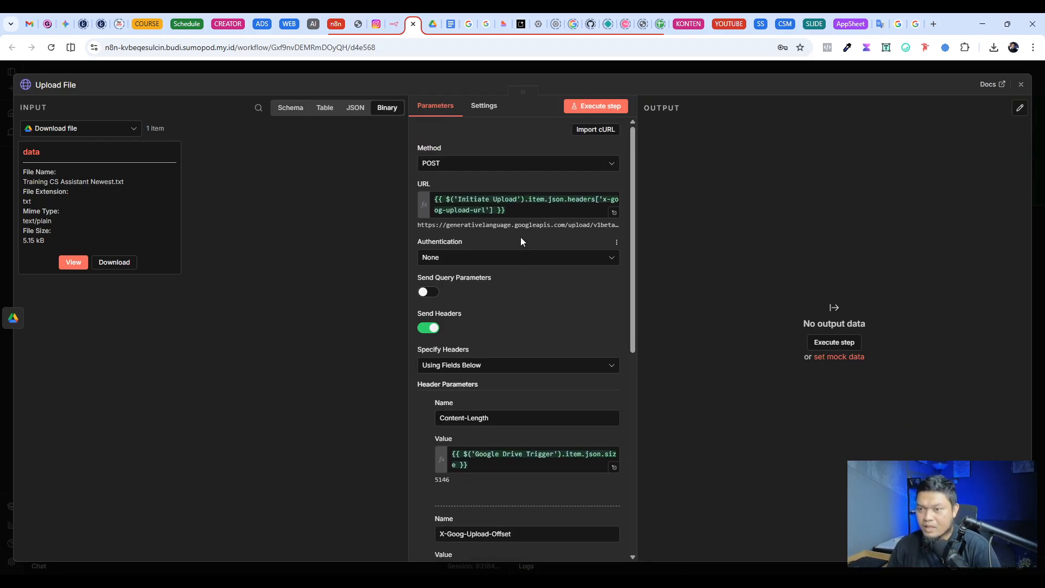
drag(512, 211, 409, 197)
click(504, 203)
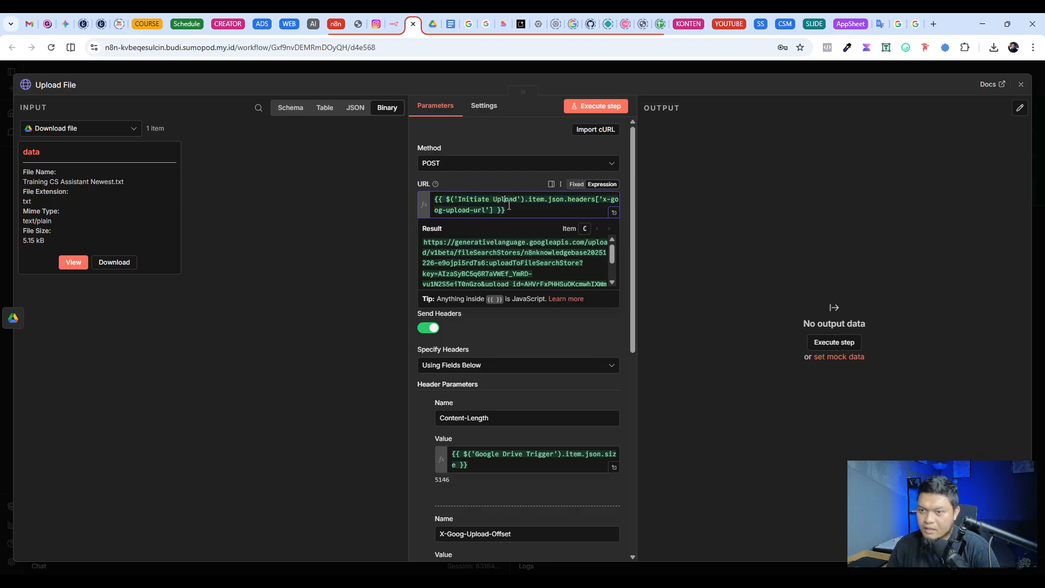
click(504, 183)
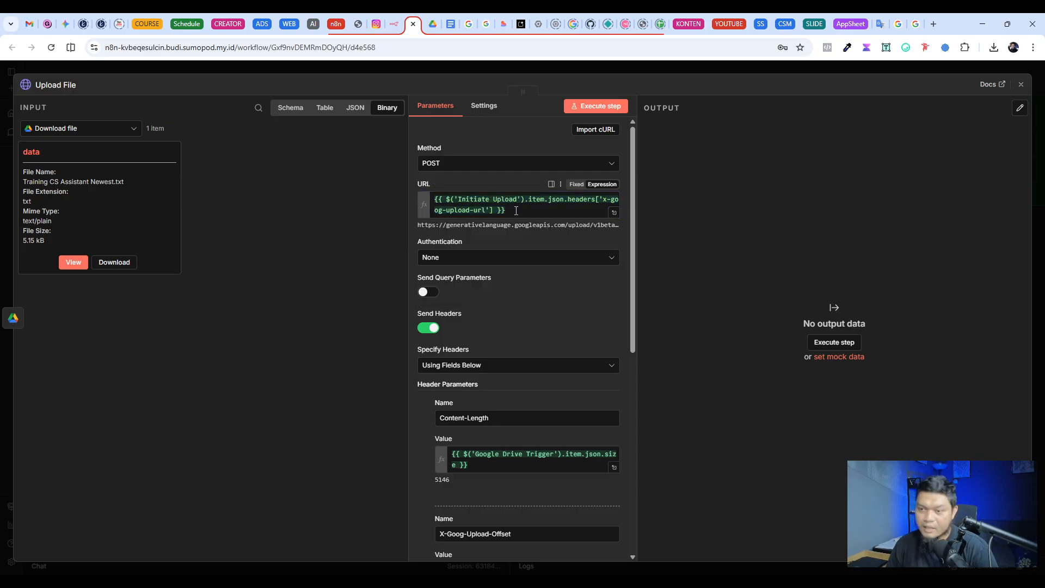
drag(516, 211, 429, 200)
click(473, 182)
scroll(555, 220, down, 1)
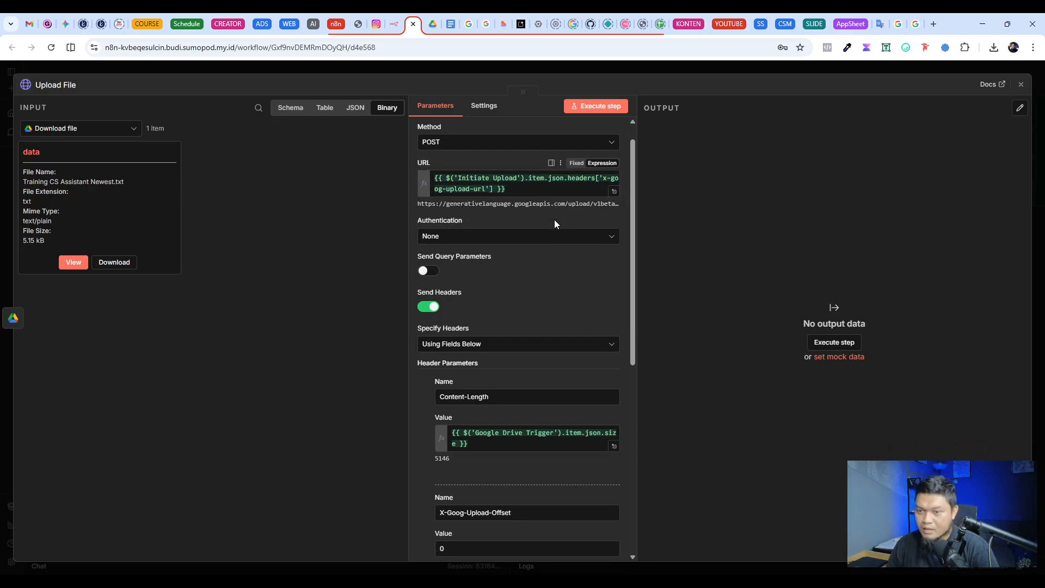
Step: Review the Upload File node's header parameters, including the Content-Length expression, and its body settings
scroll(554, 220, down, 4)
drag(479, 249, 430, 198)
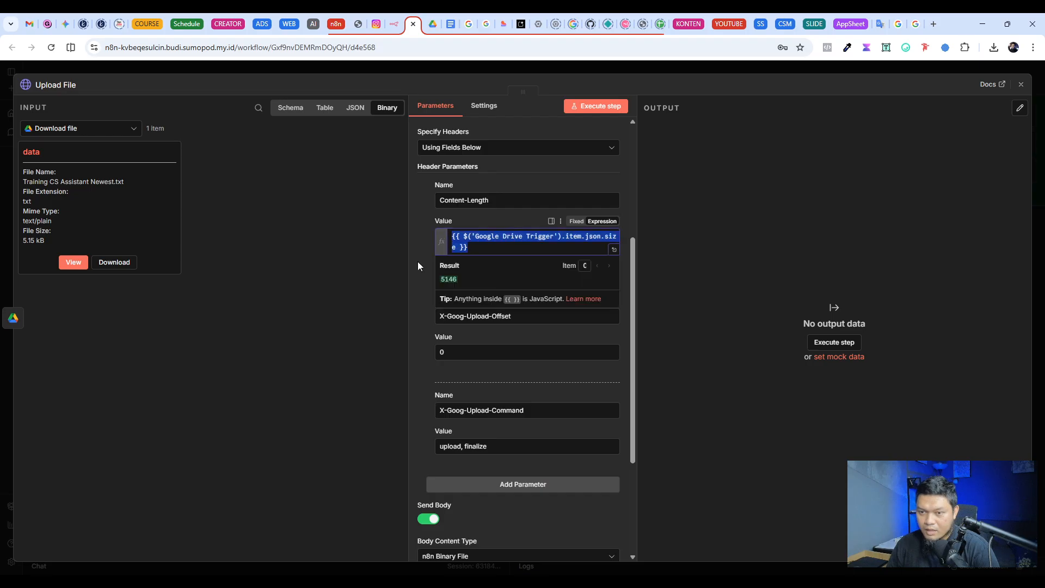
click(418, 265)
scroll(414, 288, down, 3)
scroll(475, 353, up, 8)
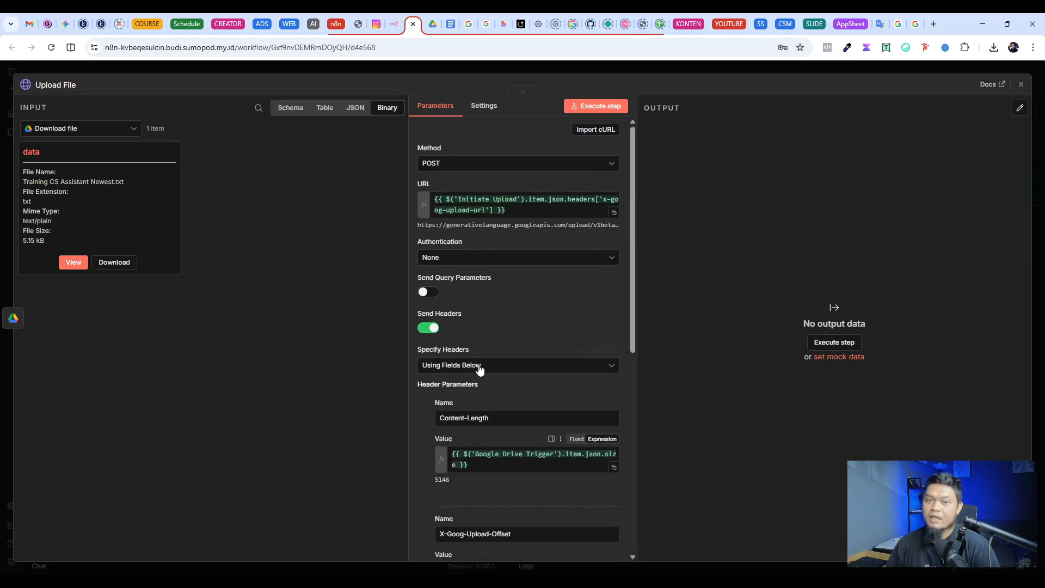
scroll(479, 369, down, 7)
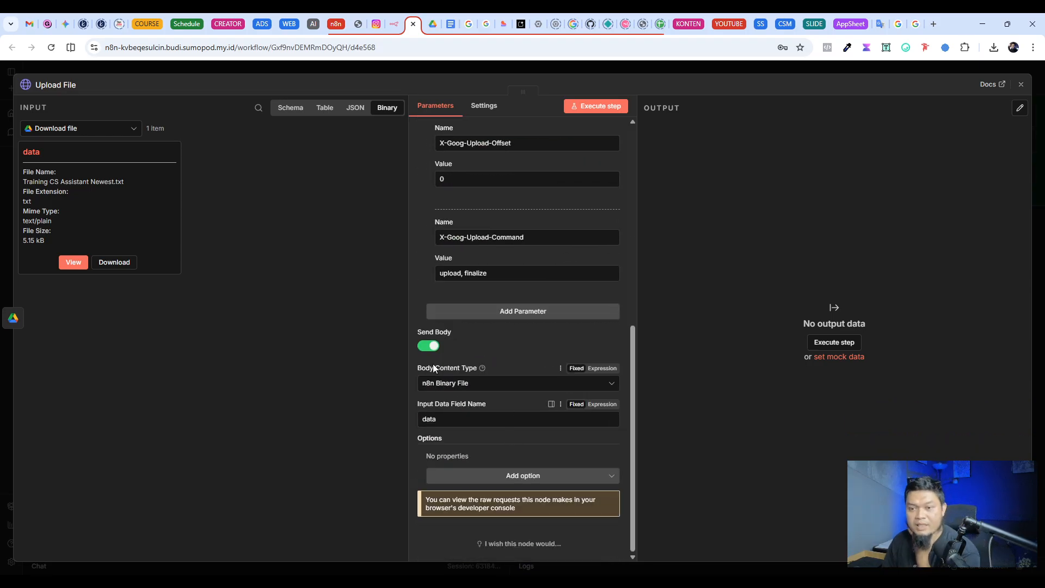
Step: Turn Upload File's request body off and on again, with content type n8n Binary File and input data field name data
click(433, 347)
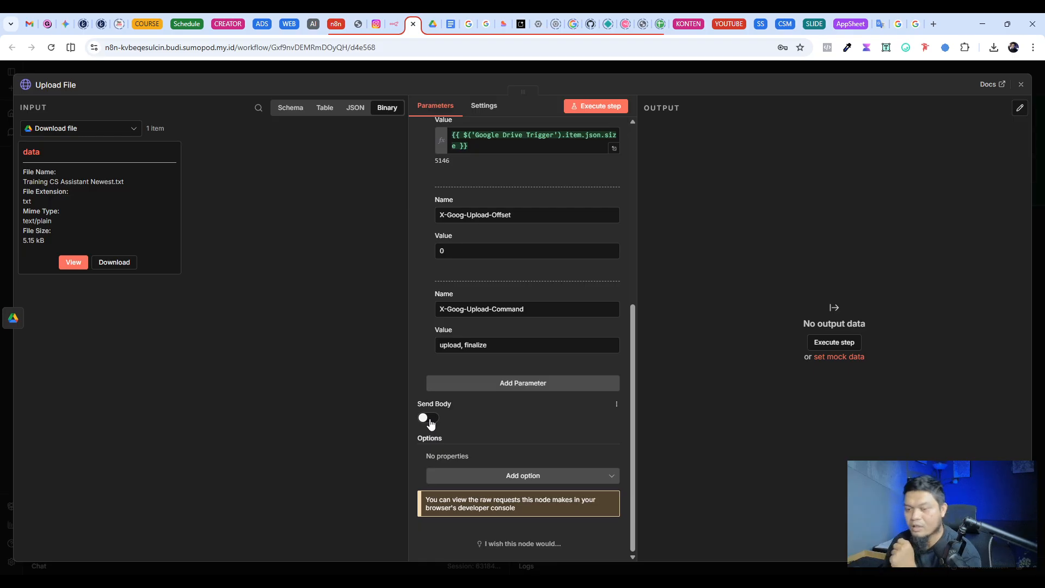
click(432, 420)
click(477, 386)
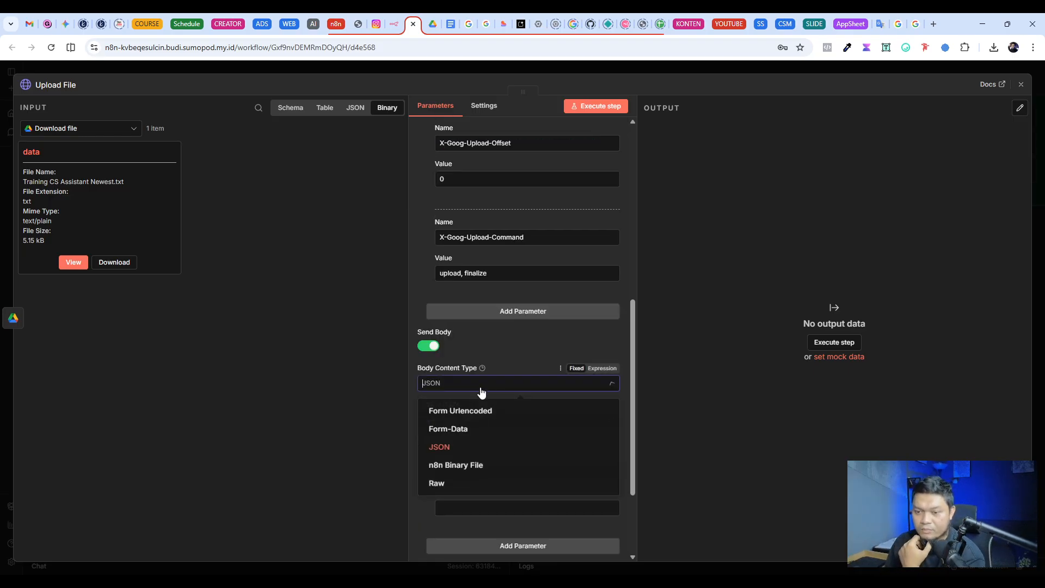
click(477, 472)
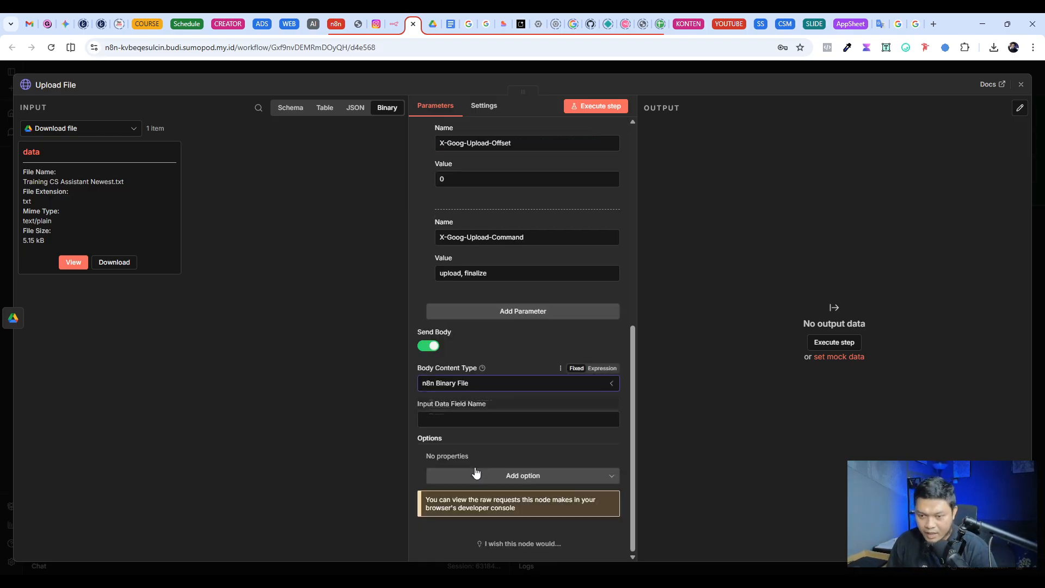
click(446, 420)
double_click(29, 152)
key(ctrl+c)
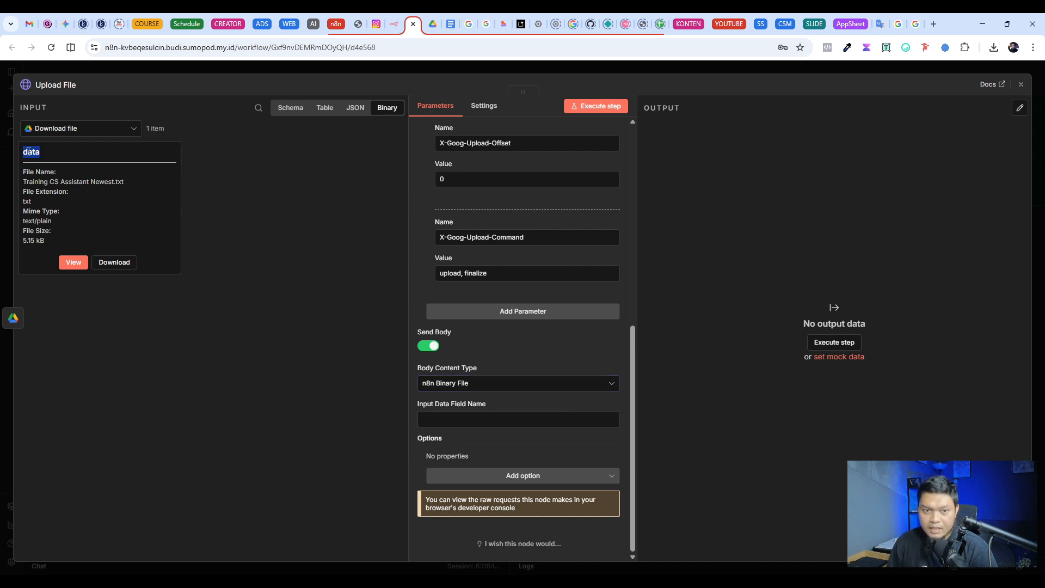
click(466, 426)
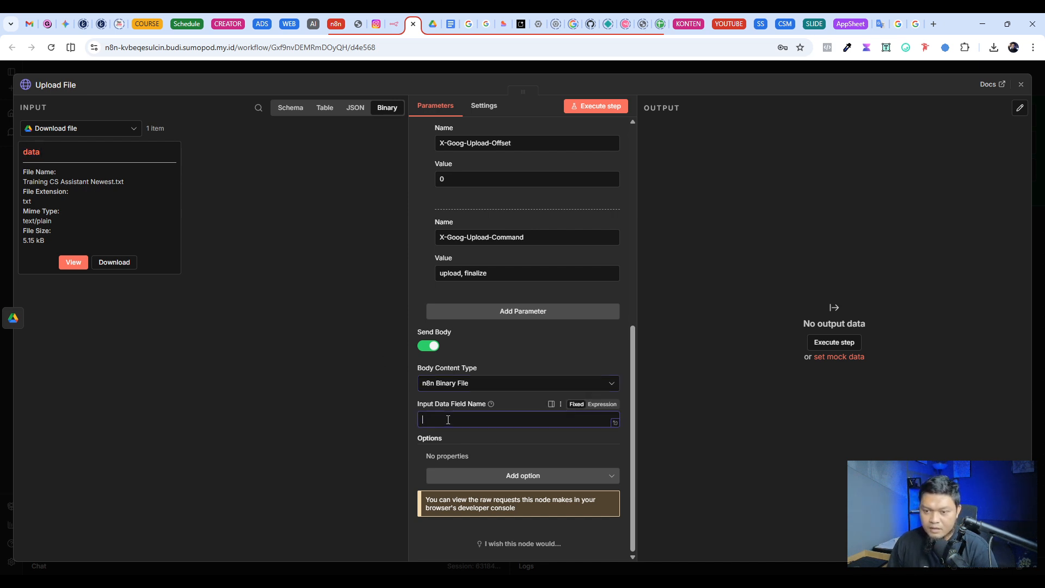
key(ctrl+v)
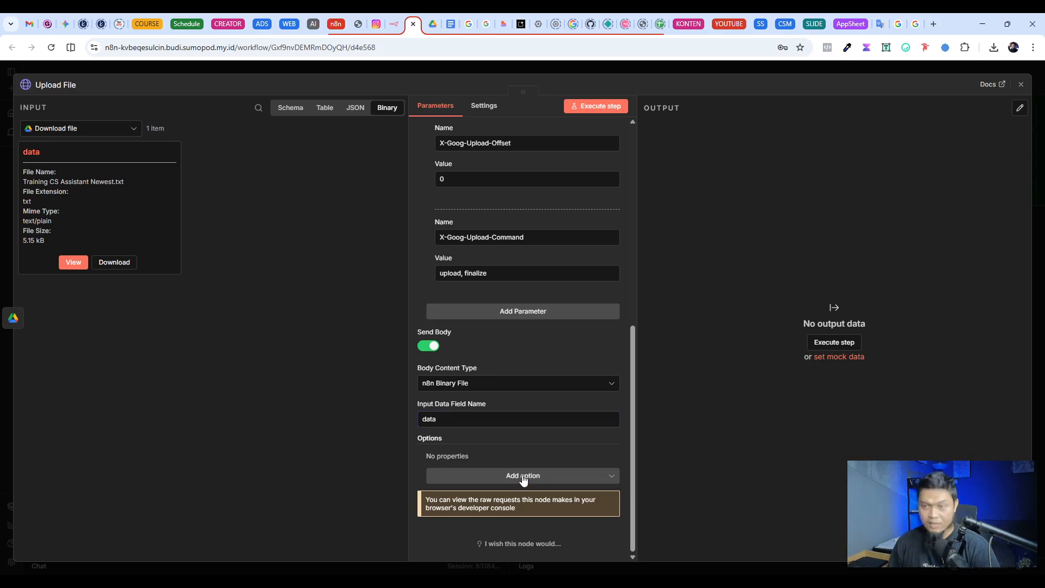
Step: Execute the Upload File step to send the downloaded file to the File Search Store, and close the node
scroll(518, 484, up, 8)
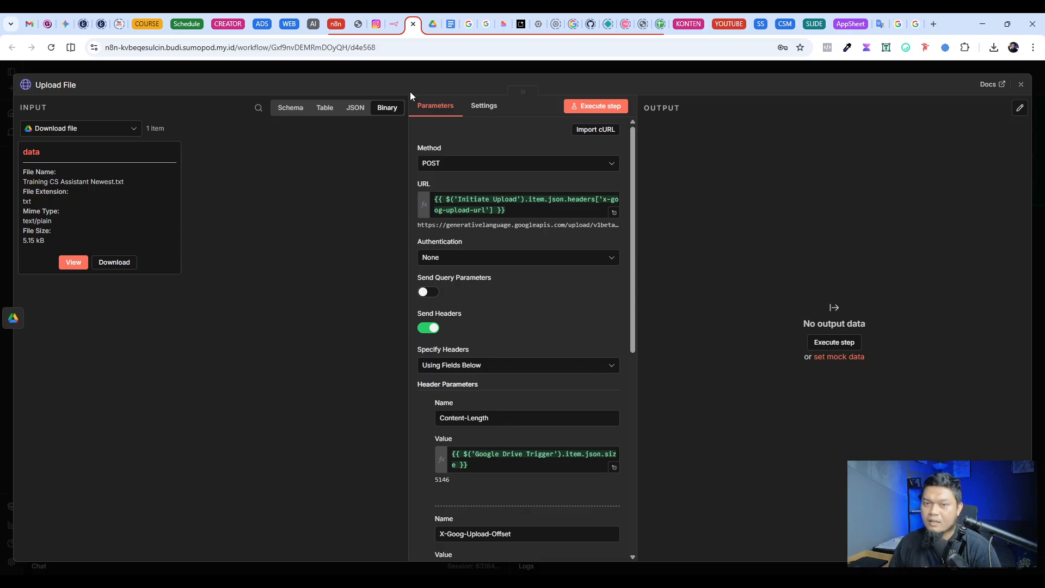
click(597, 108)
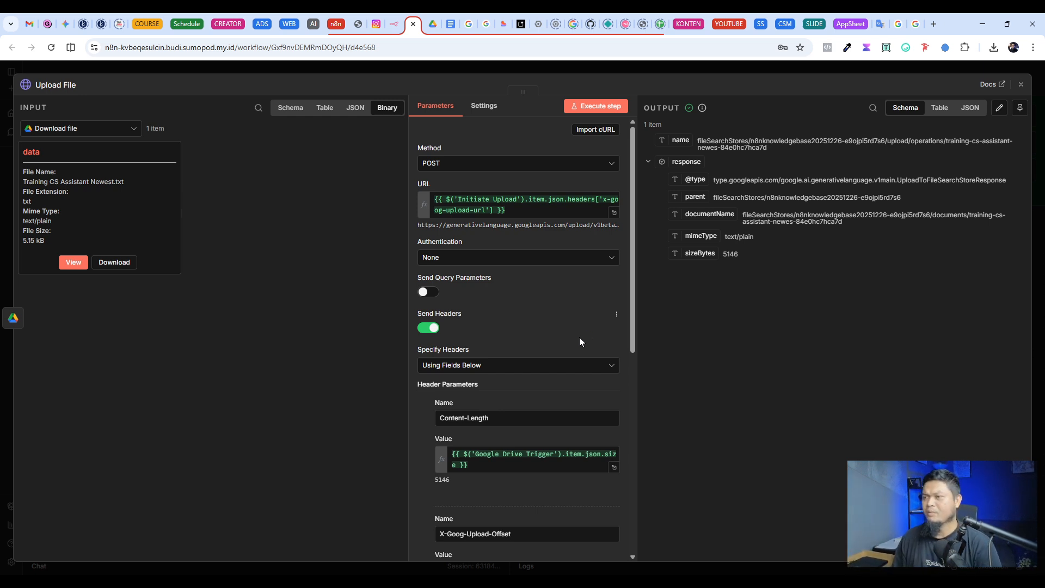
click(799, 66)
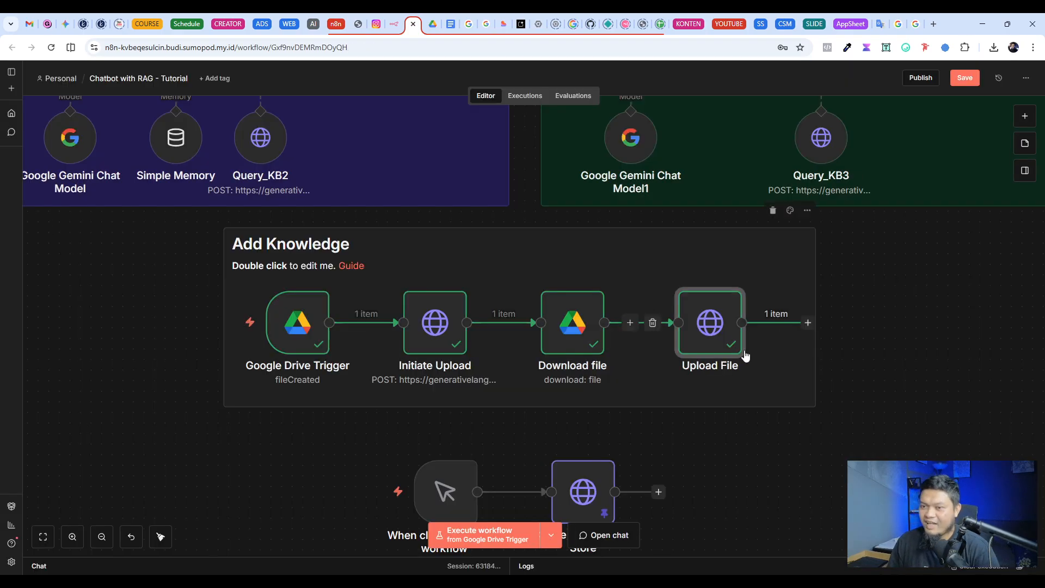
Step: Save the Chatbot with RAG - Tutorial workflow
drag(195, 220, 865, 449)
click(888, 379)
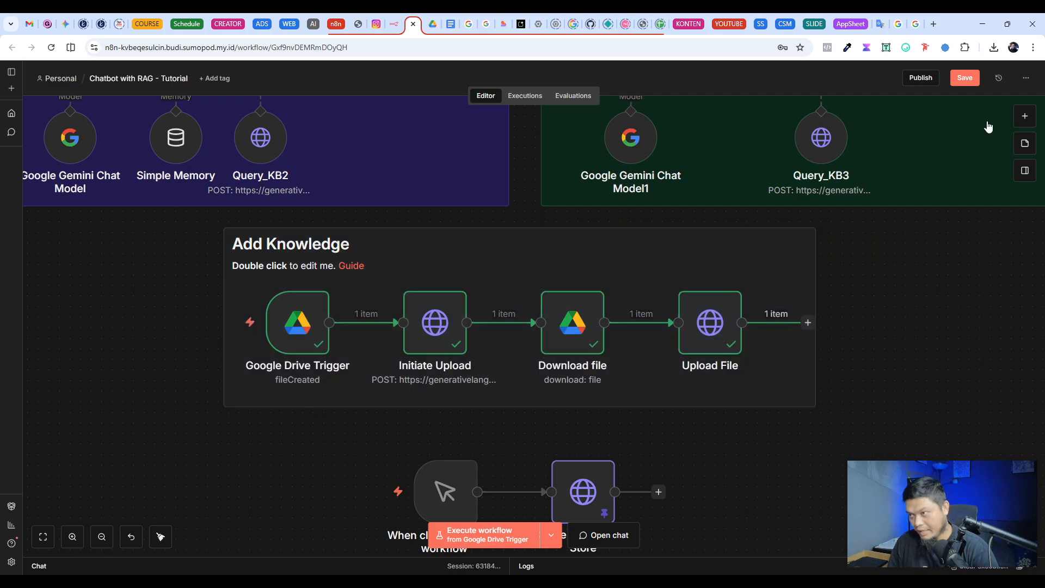
scroll(918, 248, up, 1)
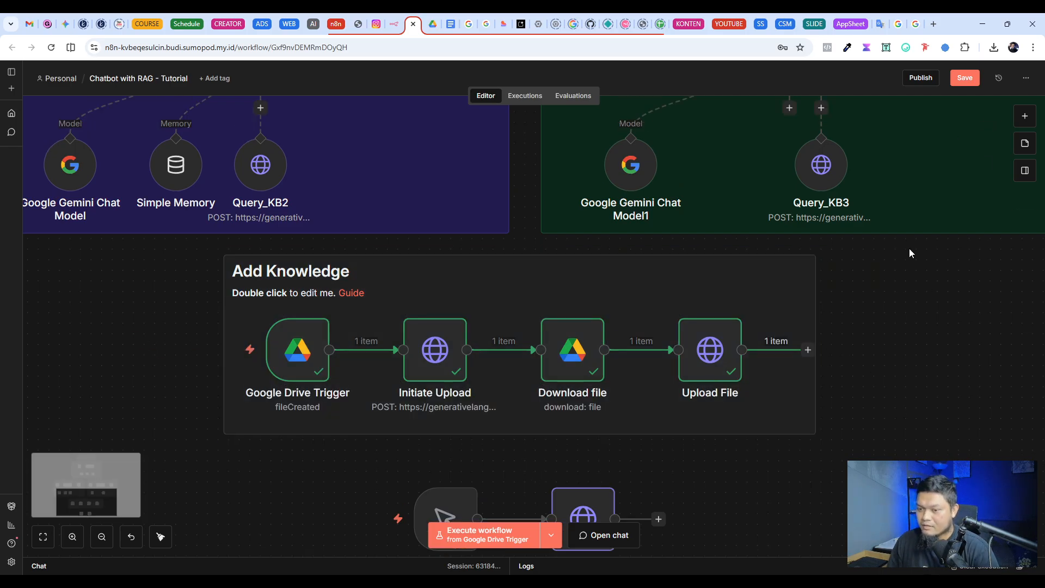
click(961, 79)
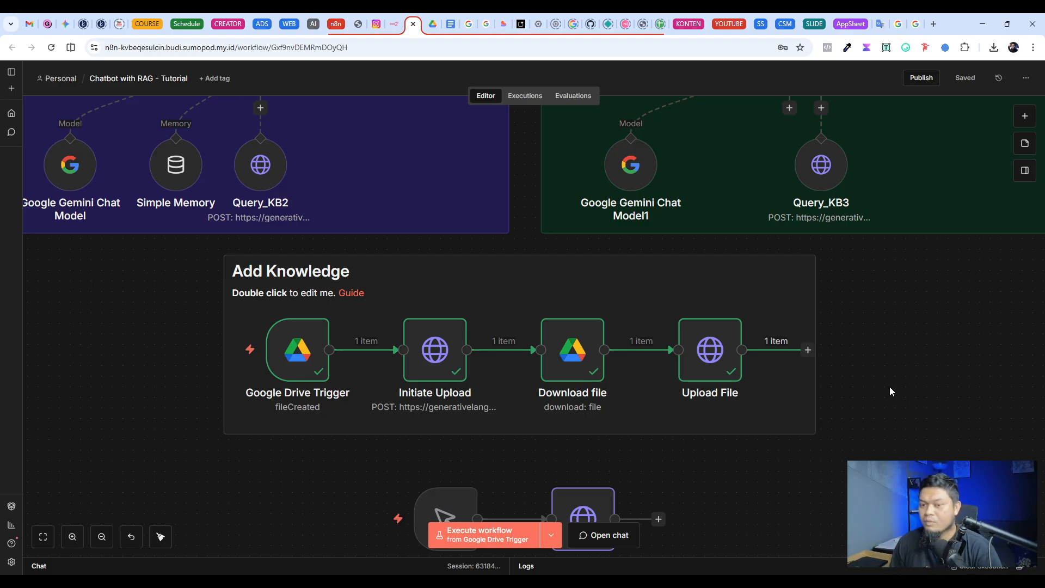
Step: Switch to Google Drive and upload the local file Knowledge Base – Fadli Digital.txt into the Chatbot Test folder
click(432, 27)
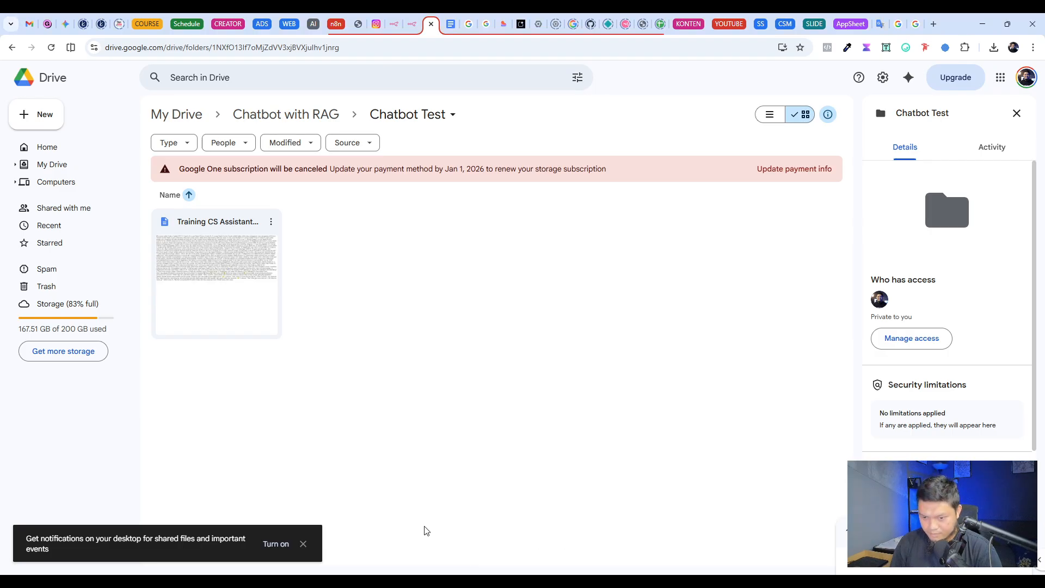
key(alt+Tab)
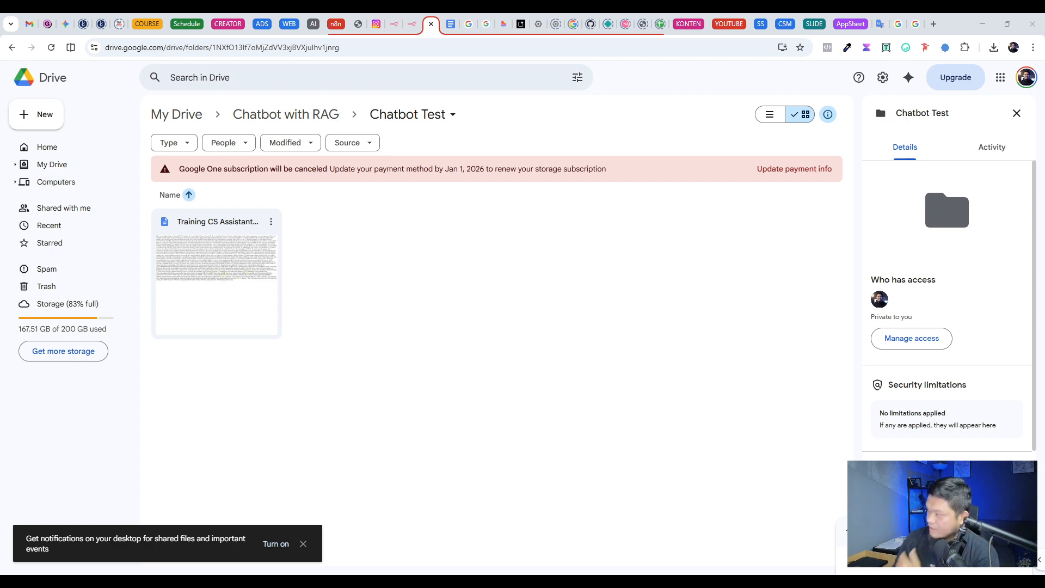
drag(370, 571, 369, 322)
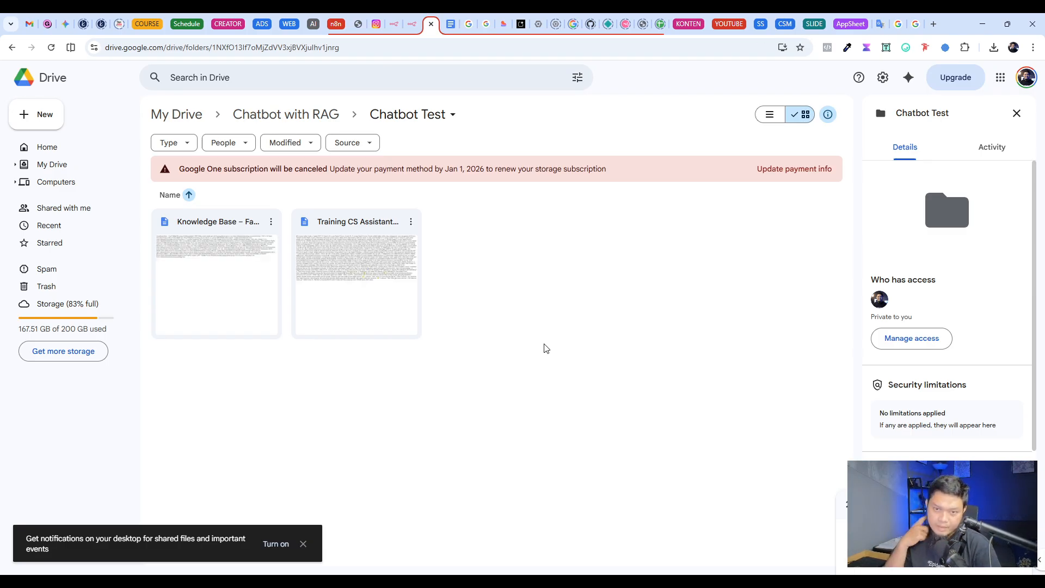
Step: Check the type and size of Knowledge Base – Fadli Digital.txt in its Drive file details, and return to the n8n workflow
click(179, 306)
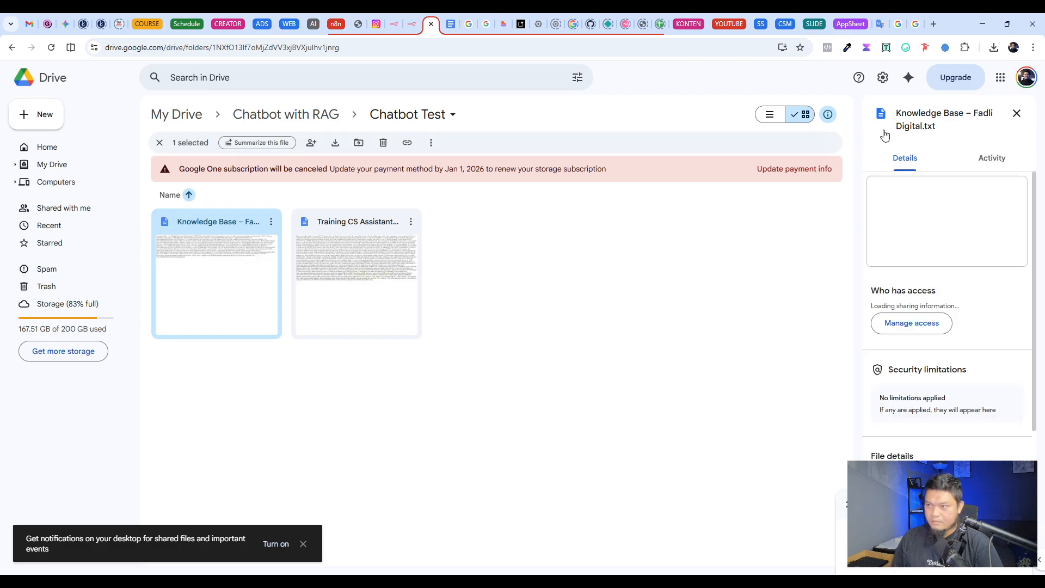
scroll(964, 388, down, 1)
scroll(964, 388, down, 3)
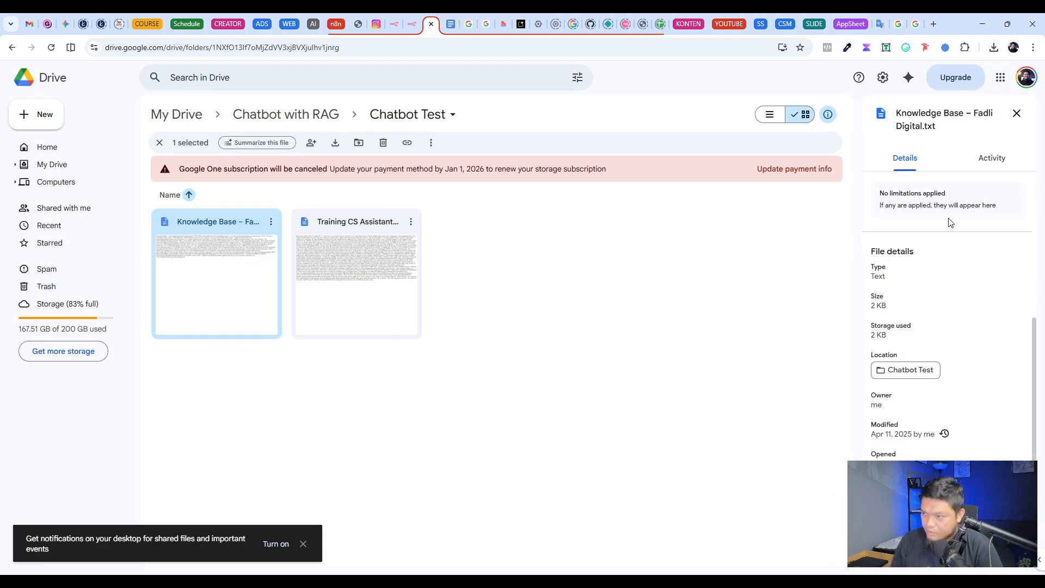
scroll(958, 305, up, 3)
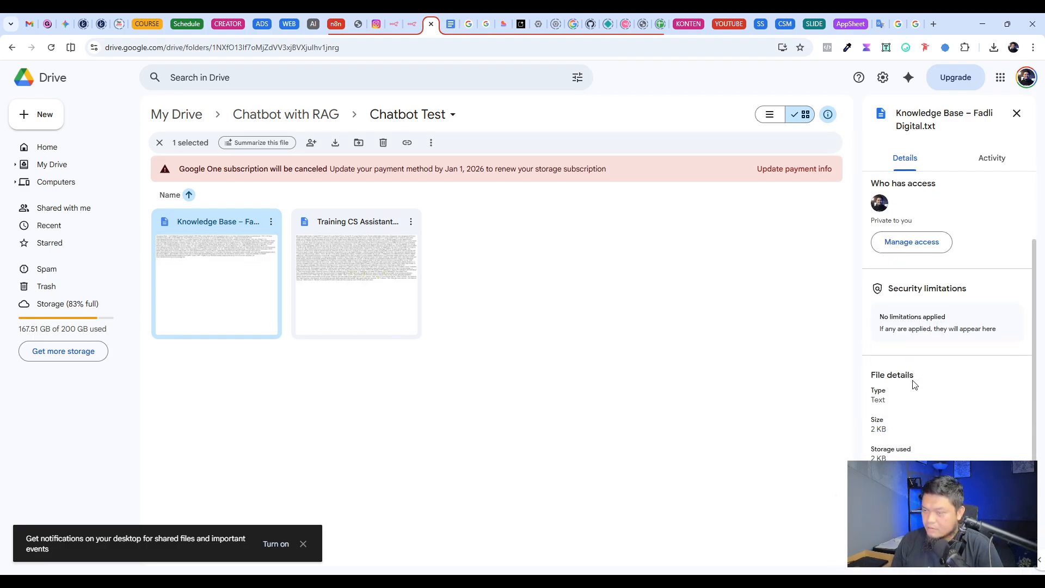
click(651, 368)
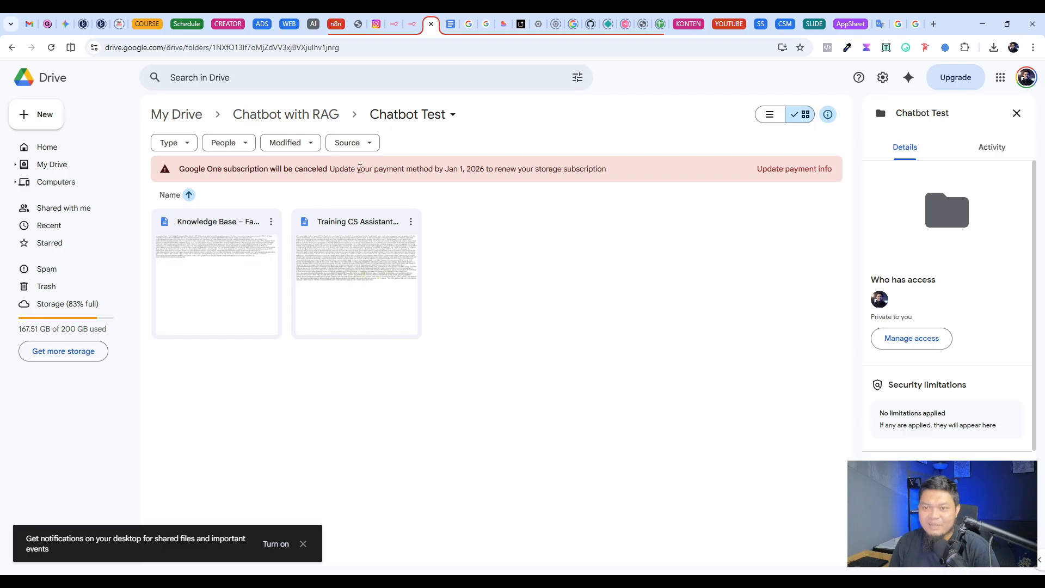
drag(359, 169, 424, 168)
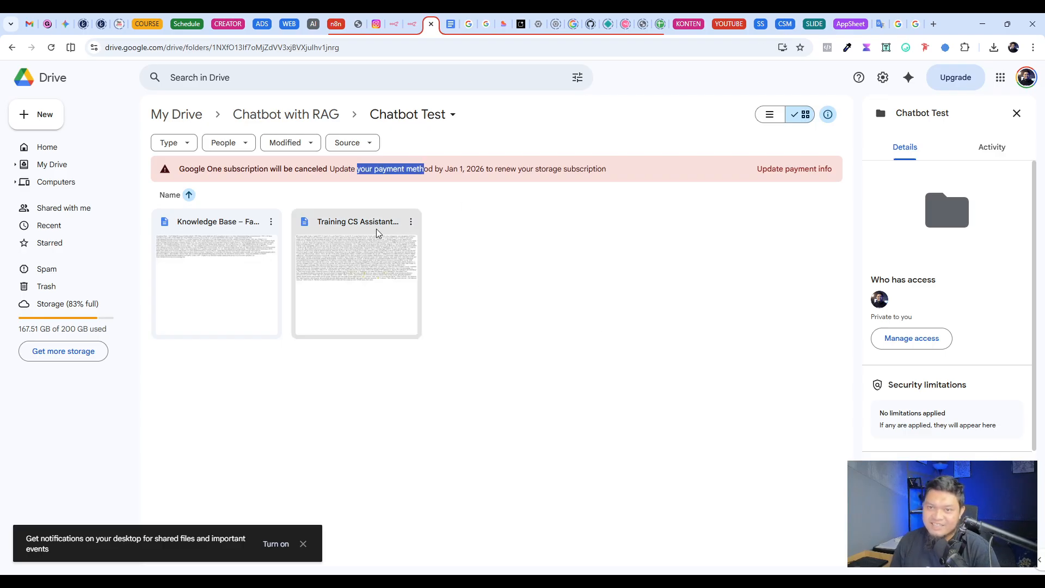
click(413, 25)
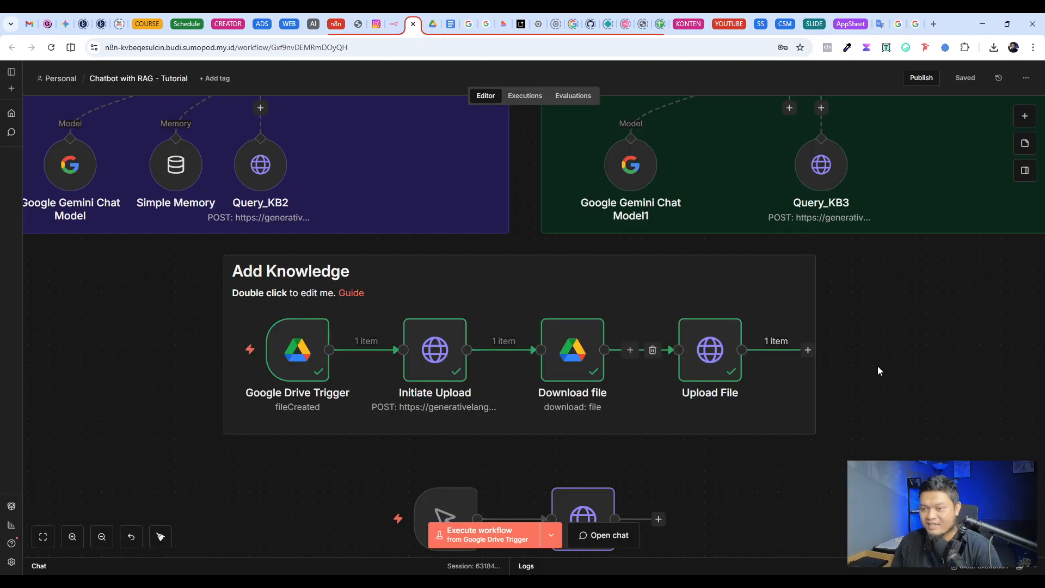
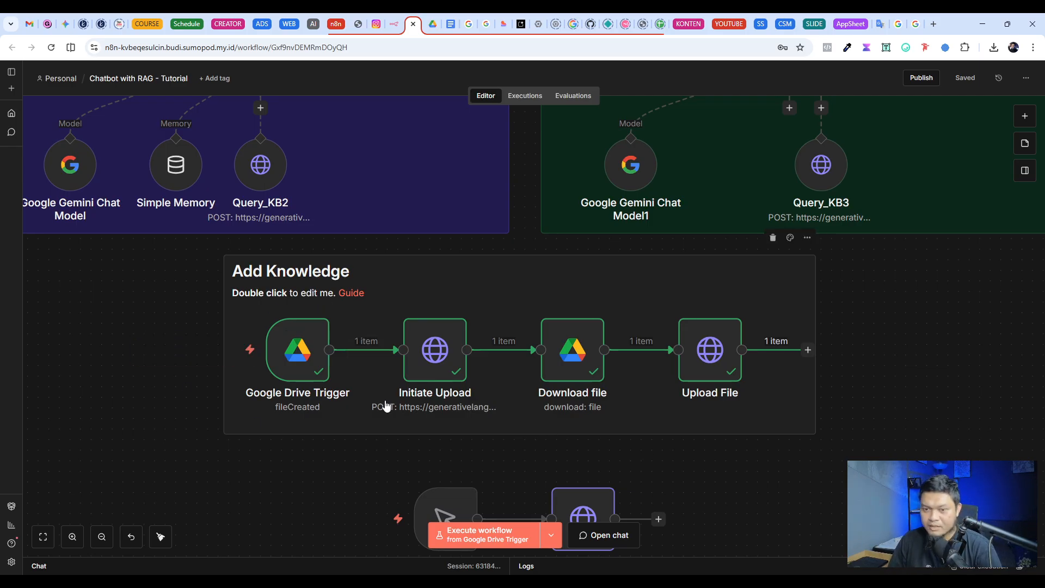
Step: Check which file name the Download file node currently outputs
double_click(573, 349)
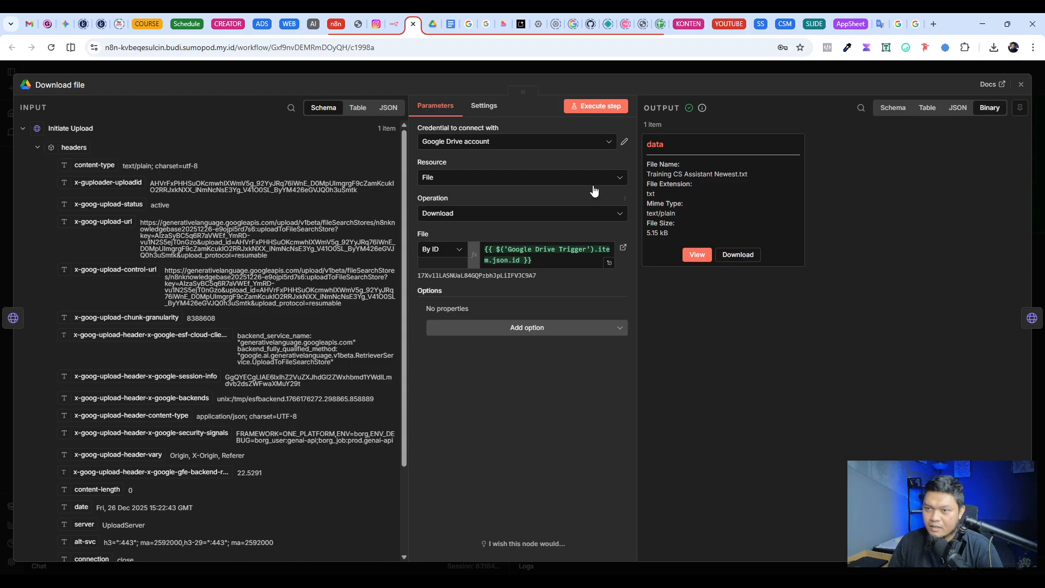
click(370, 66)
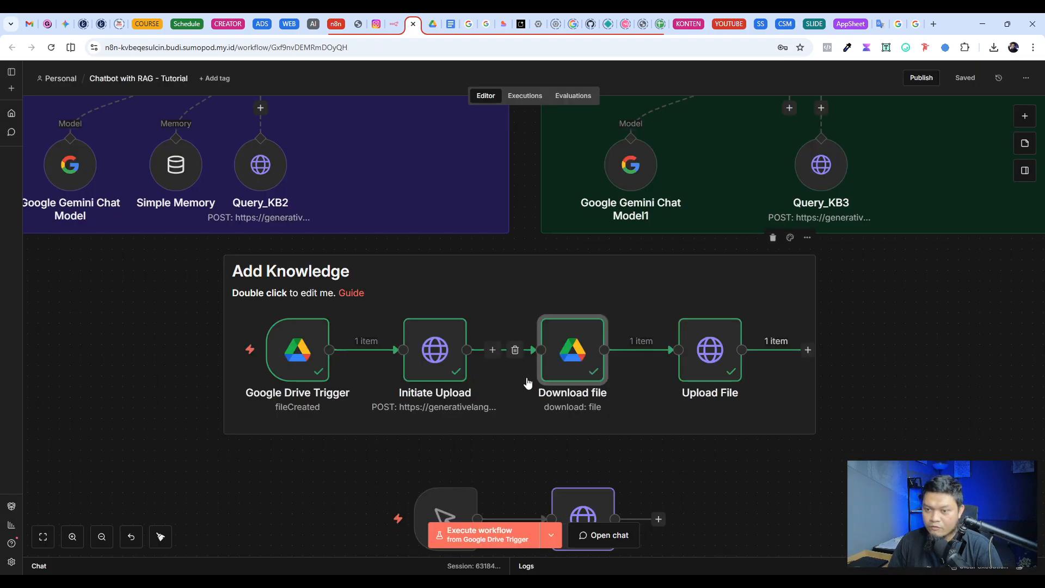
double_click(562, 351)
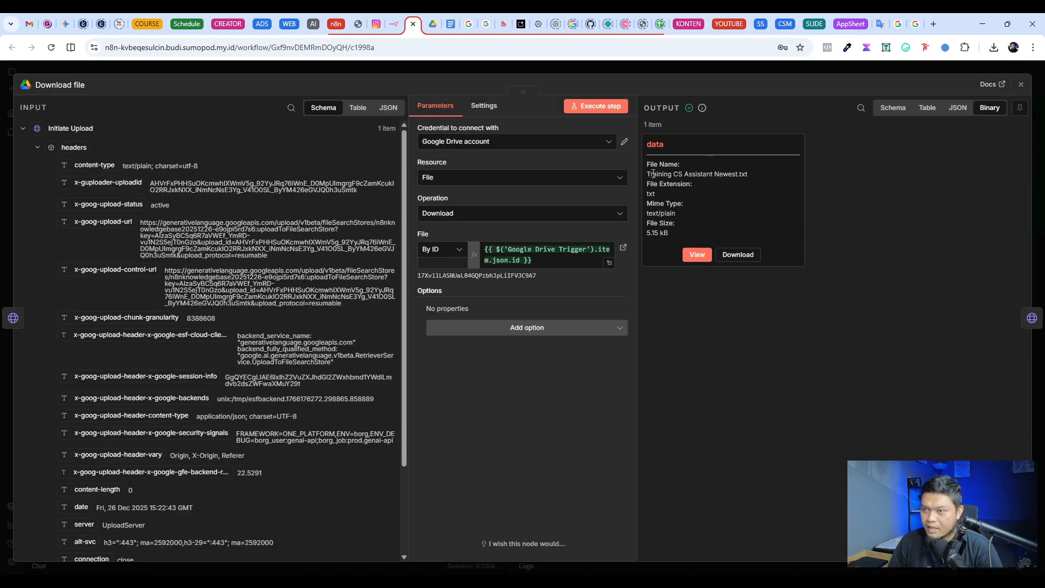
drag(648, 174, 735, 174)
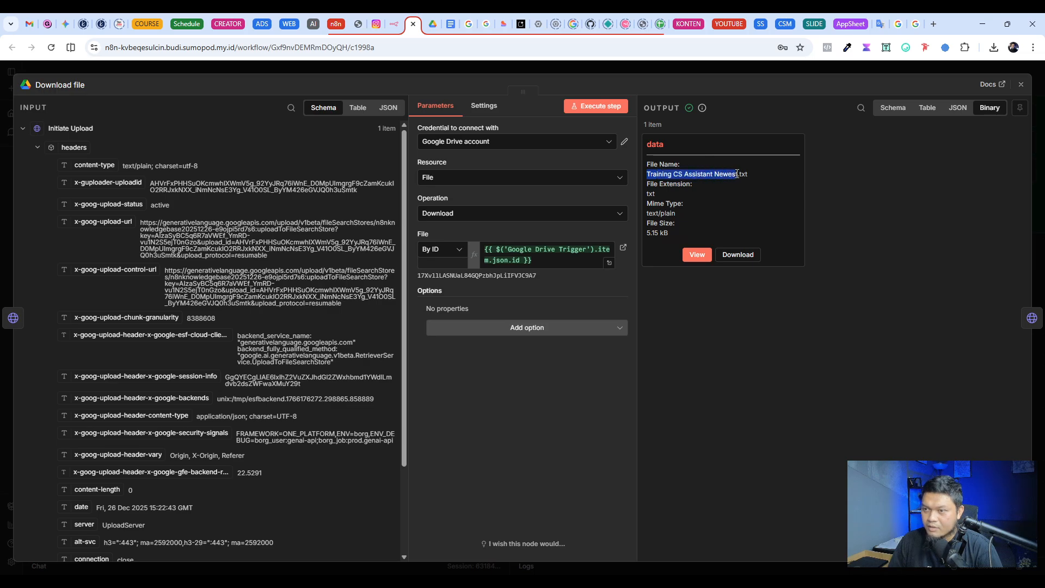
Step: Switch to Google Drive, inspect the details and contents of Knowledge Base – Fadli Digital.txt, and return to the n8n workflow canvas
click(431, 24)
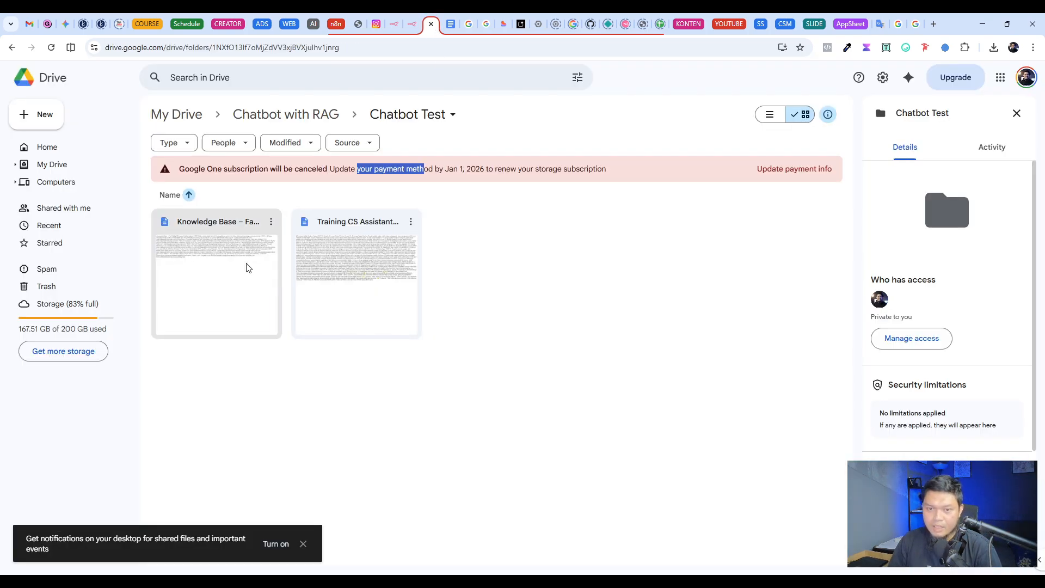
click(279, 283)
scroll(940, 218, down, 5)
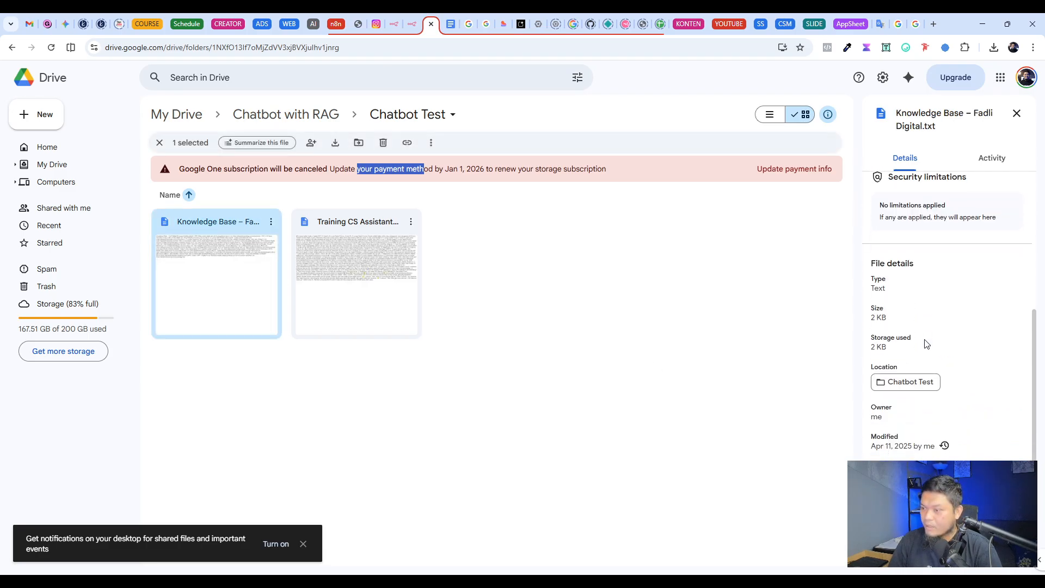
scroll(946, 417, up, 5)
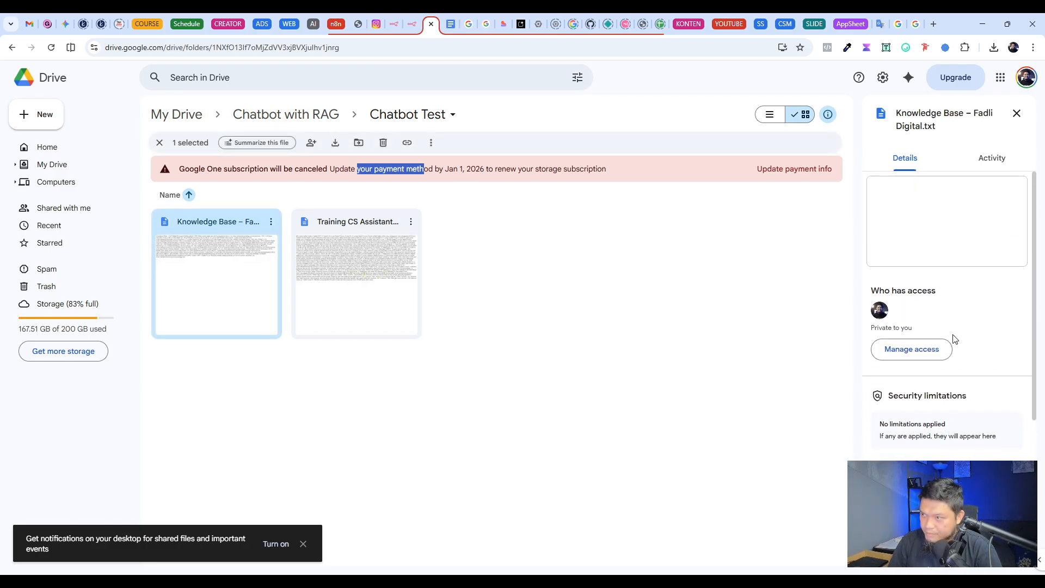
triple_click(937, 124)
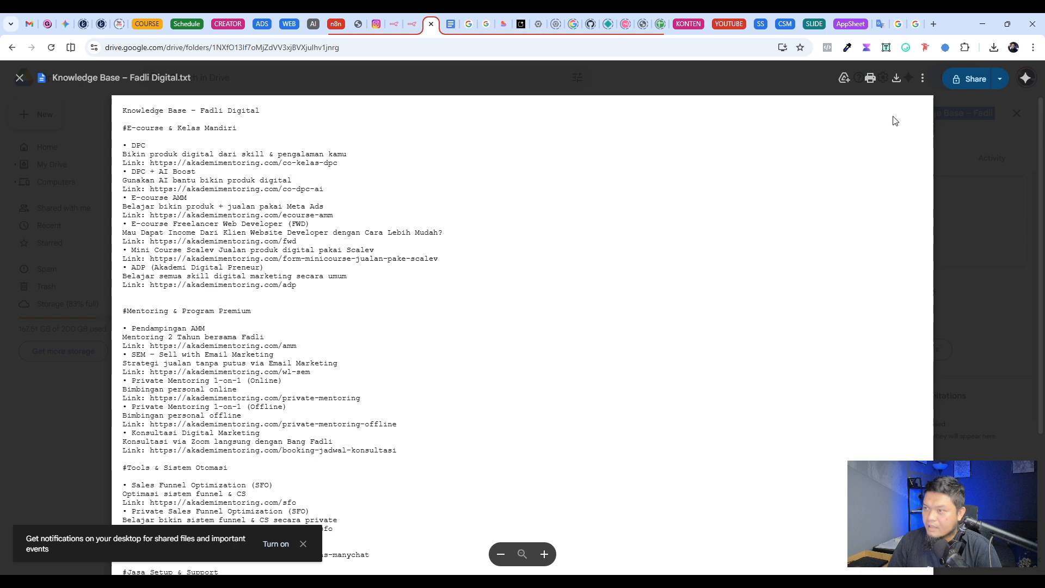
click(965, 243)
click(470, 317)
click(412, 24)
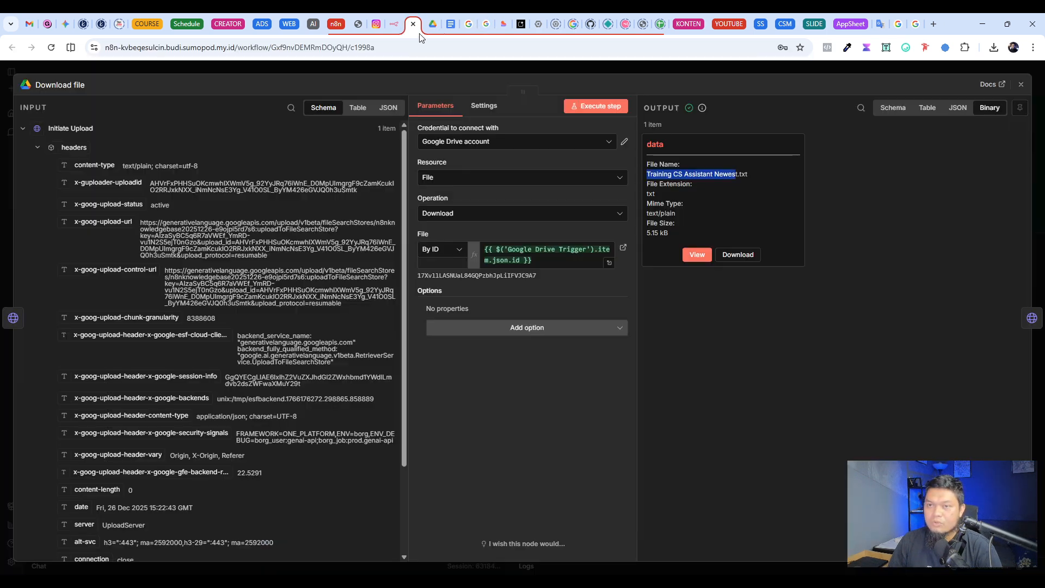
click(279, 64)
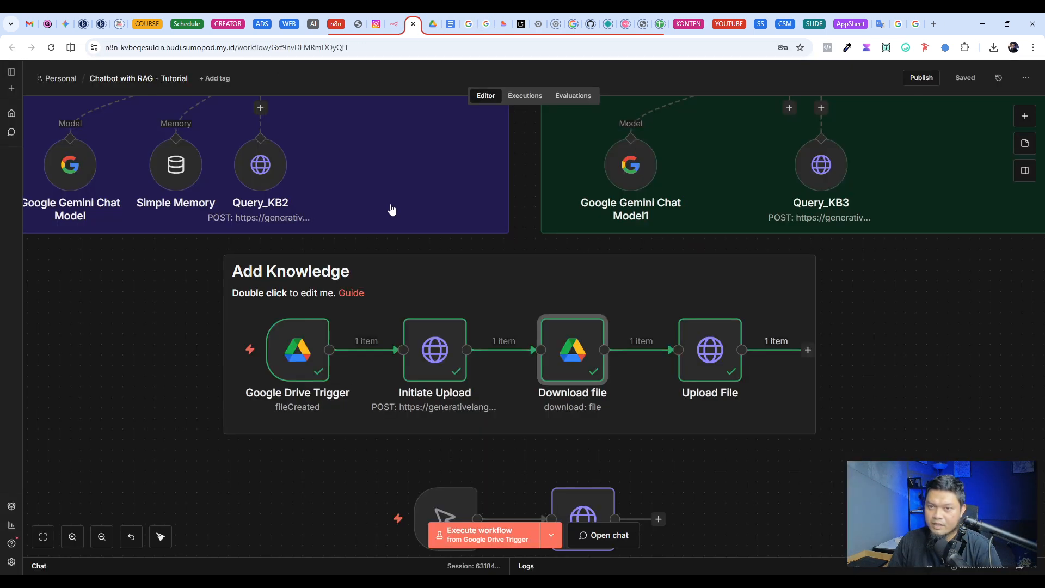
Step: Execute the Add Knowledge workflow from the Google Drive Trigger
mouse_move(169, 361)
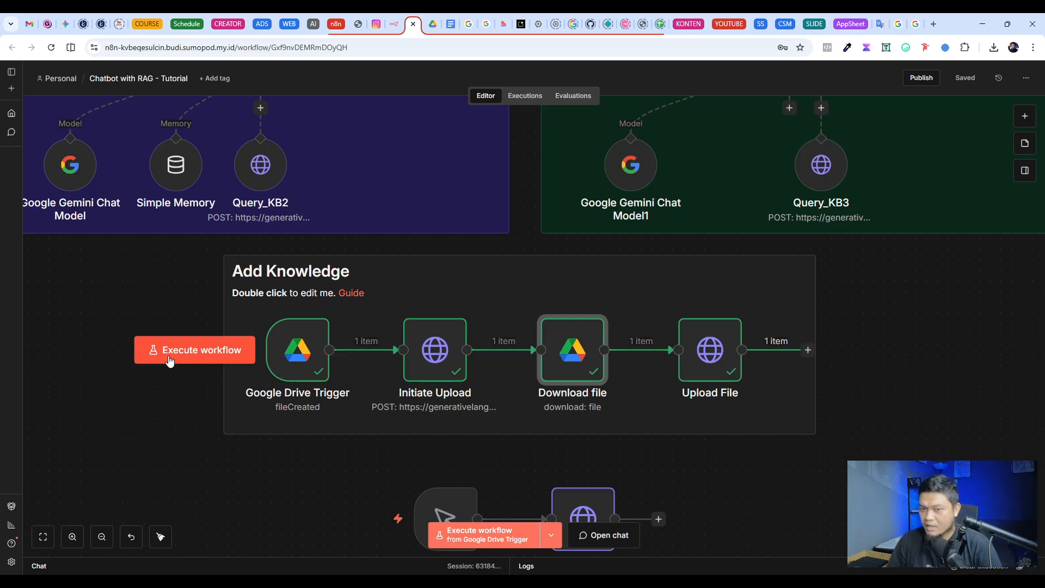
drag(234, 321, 751, 381)
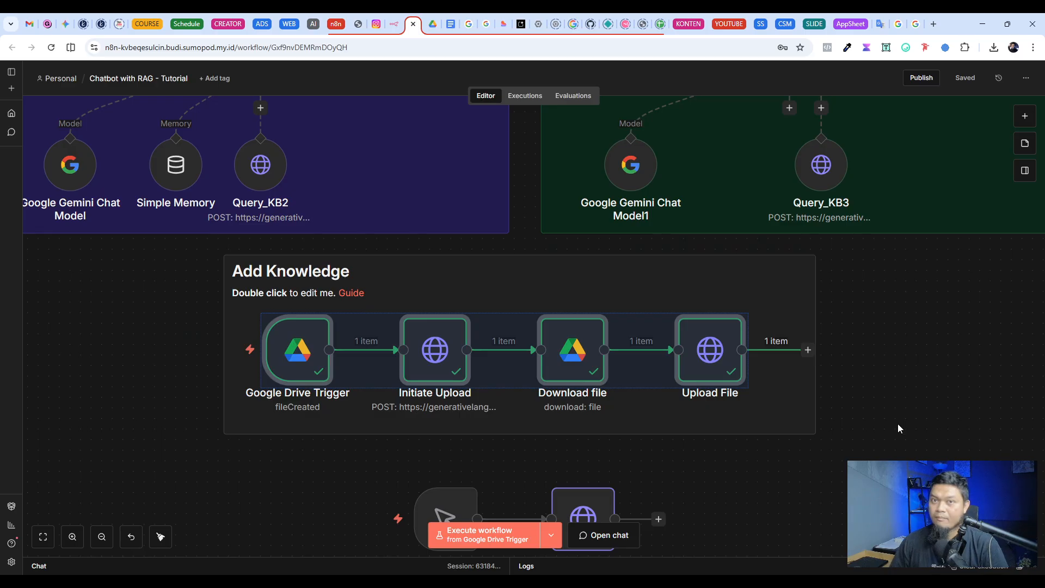
click(302, 483)
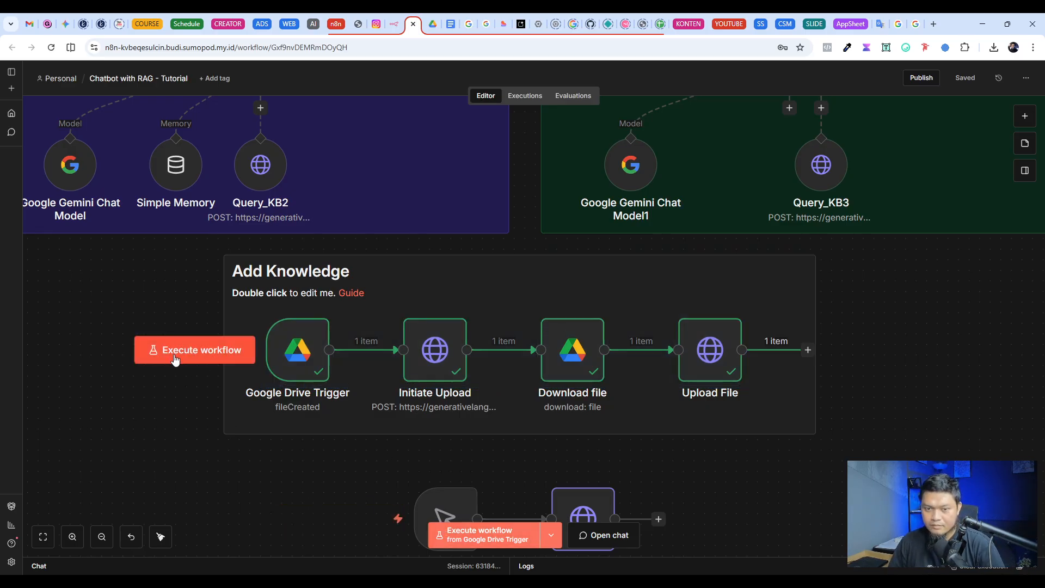
click(194, 350)
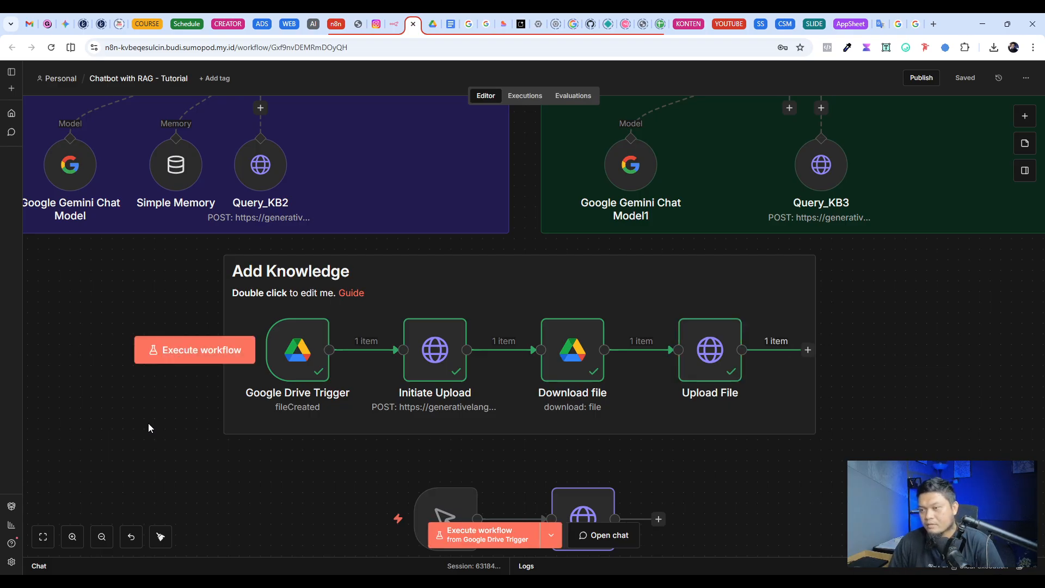
Step: Check the file name in the Download file node's output after the run, and close the node
double_click(571, 362)
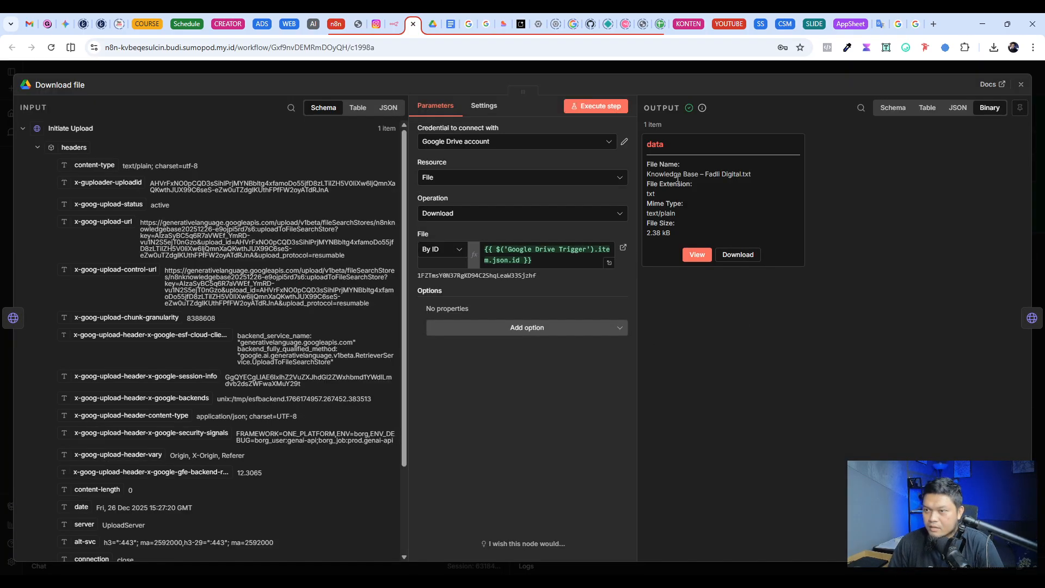
drag(647, 175, 761, 182)
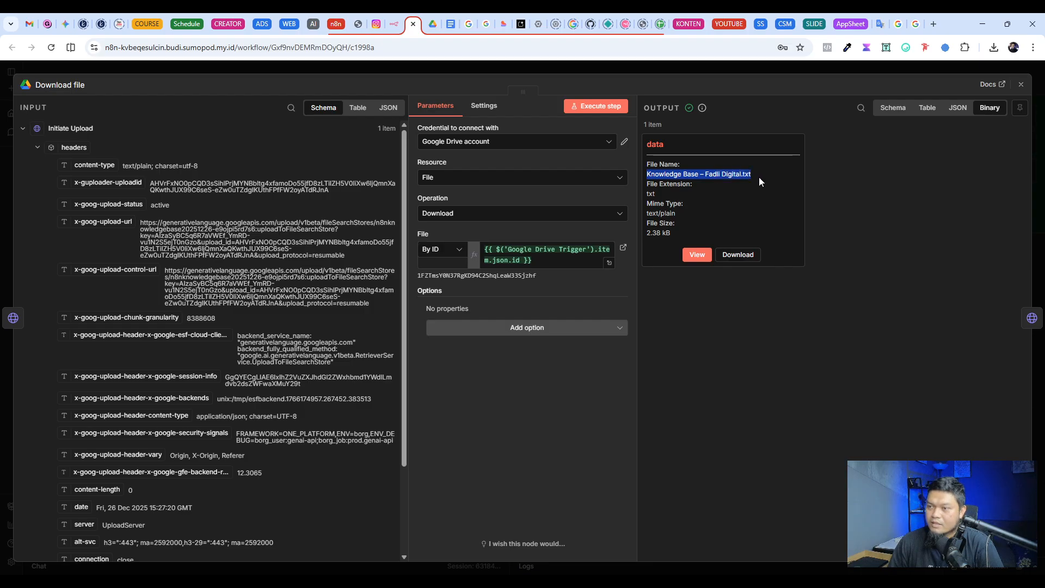
click(736, 68)
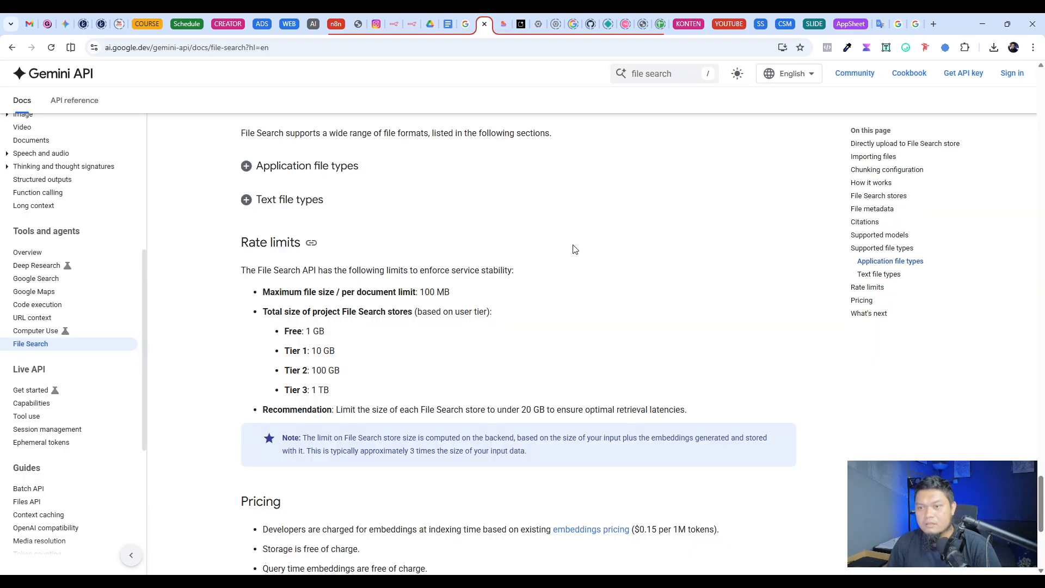
Step: Switch to the Gemini API File Search documentation and search the page for "format" to reach the supported file types
click(486, 24)
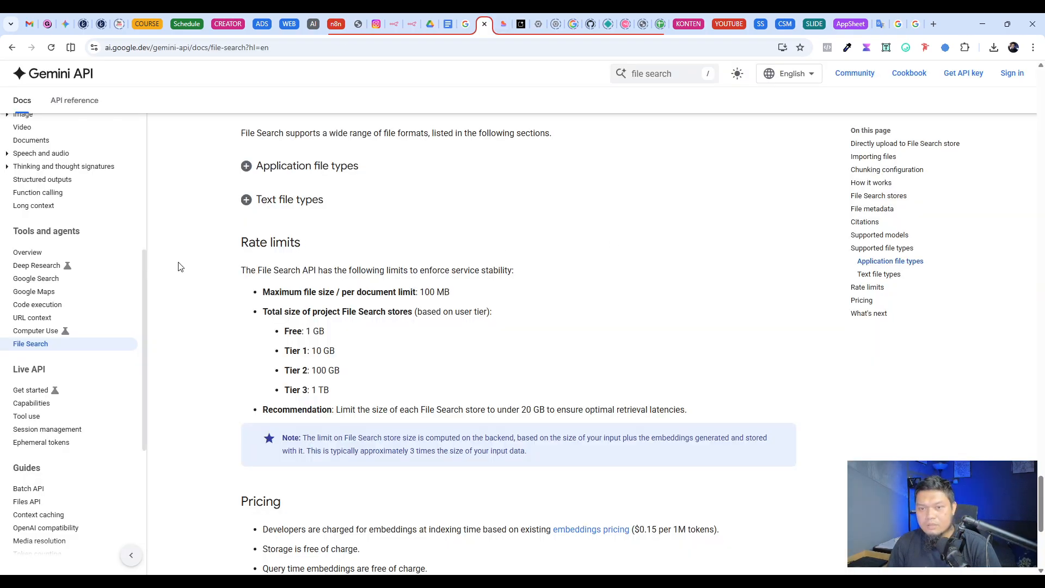
key(ctrl+f)
text(for)
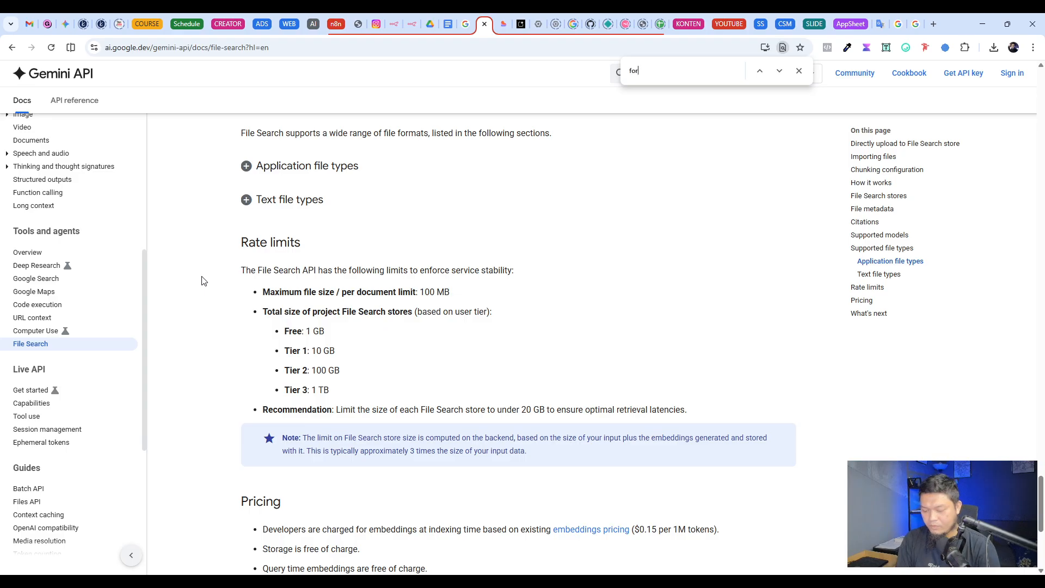
text(mat)
click(780, 71)
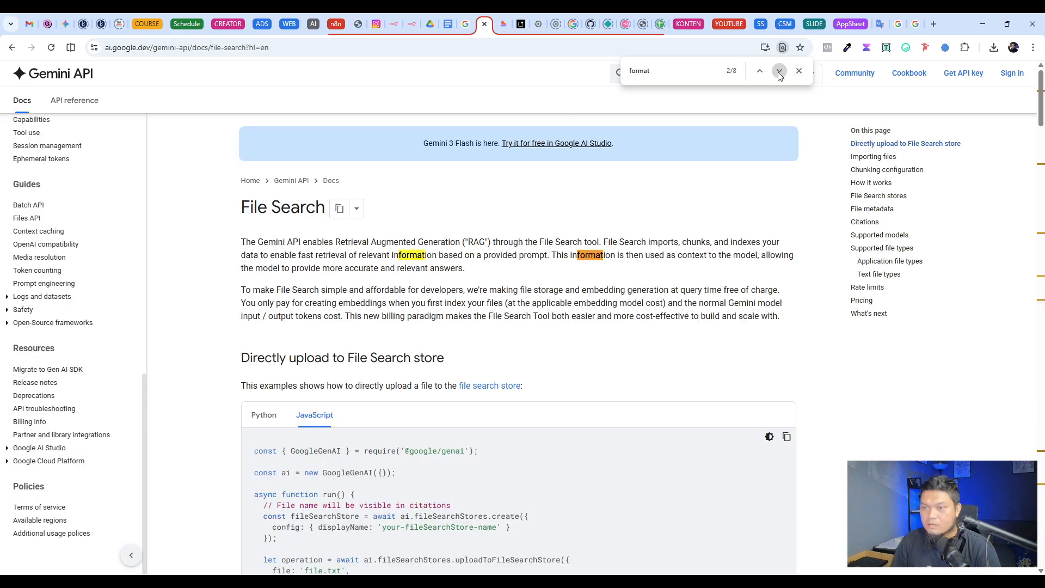
click(780, 71)
click(780, 71)
click(780, 72)
click(779, 72)
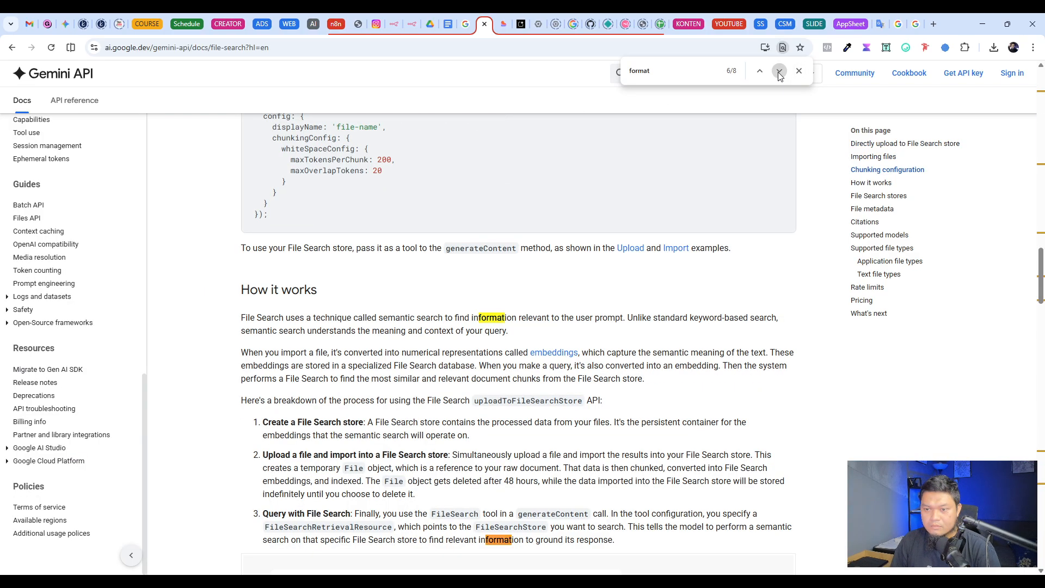
click(780, 72)
click(780, 71)
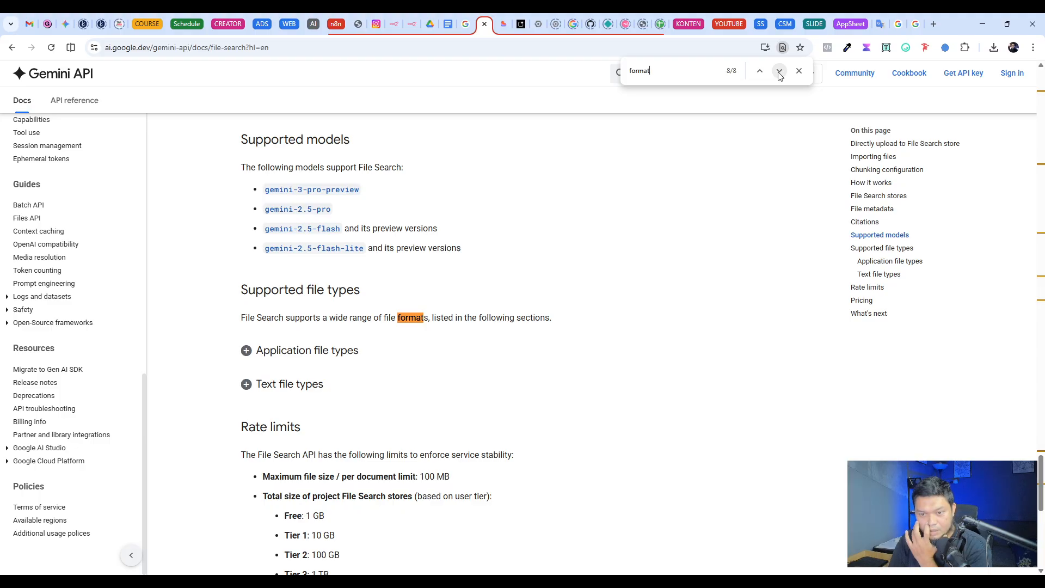
Step: Expand the text and application file type lists and examine the supported application formats
scroll(362, 324, down, 2)
click(272, 275)
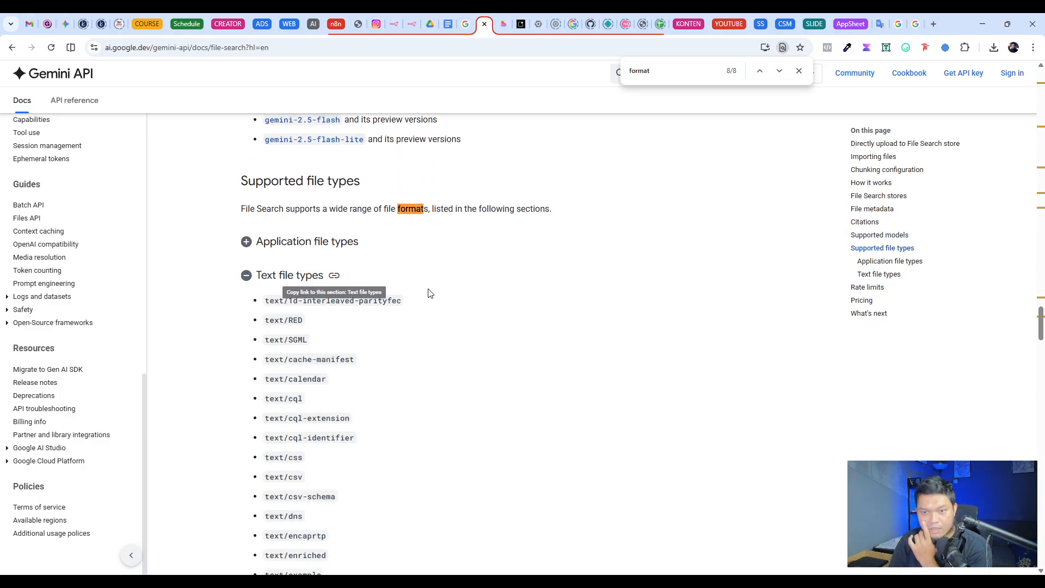
click(297, 242)
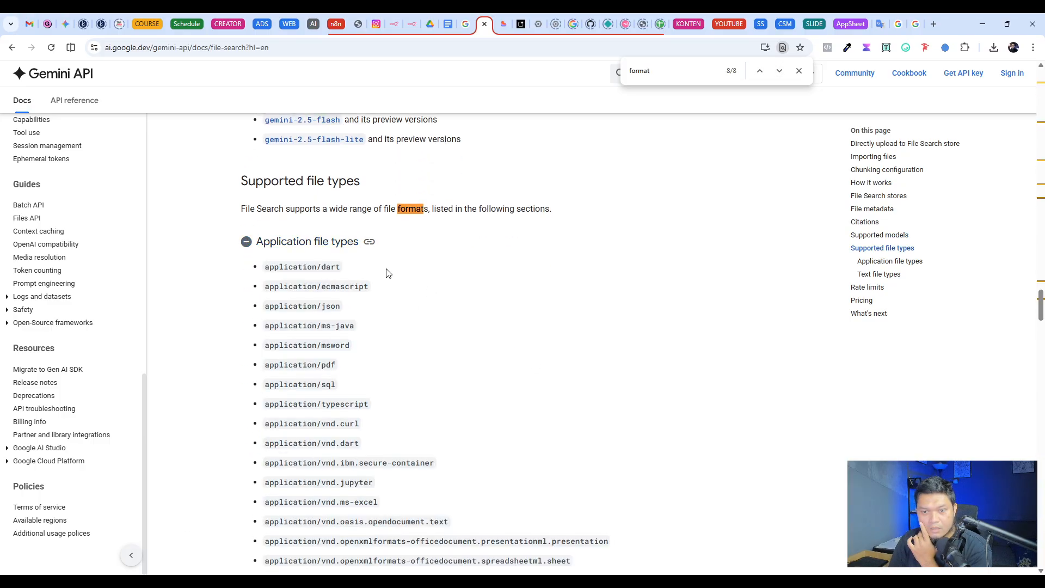
scroll(403, 276, down, 2)
scroll(402, 275, down, 5)
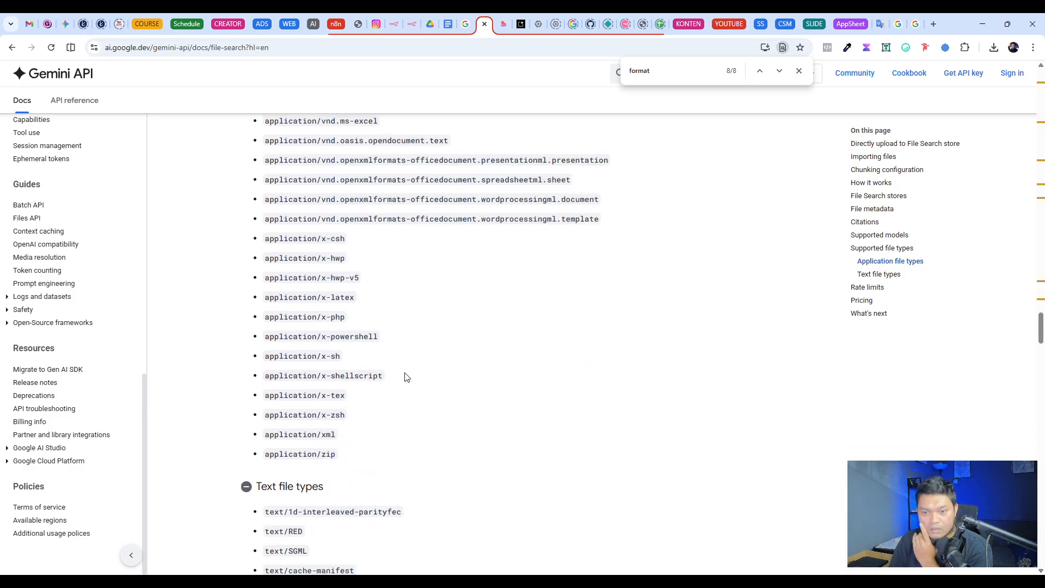
scroll(404, 376, up, 3)
scroll(359, 381, up, 7)
scroll(423, 350, up, 3)
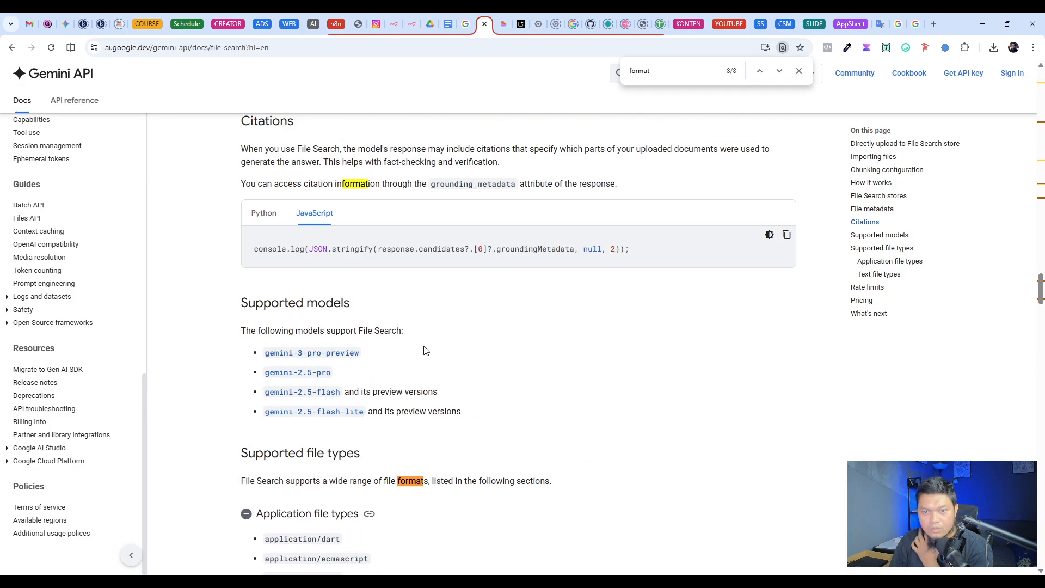
Step: Collapse both file type lists and review the File Search rate limits below them
scroll(441, 355, down, 4)
click(329, 296)
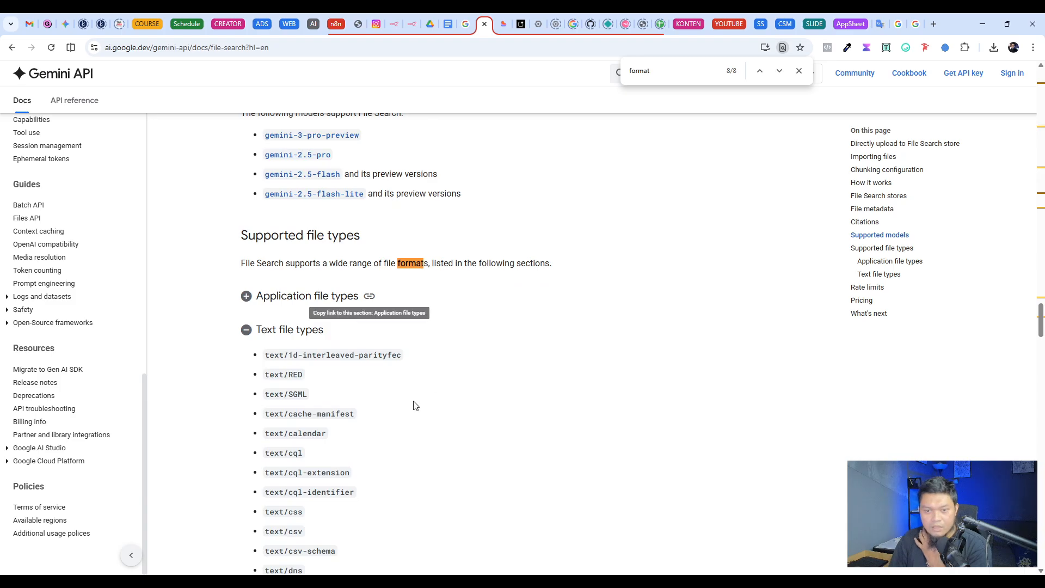
scroll(327, 294, down, 3)
click(287, 167)
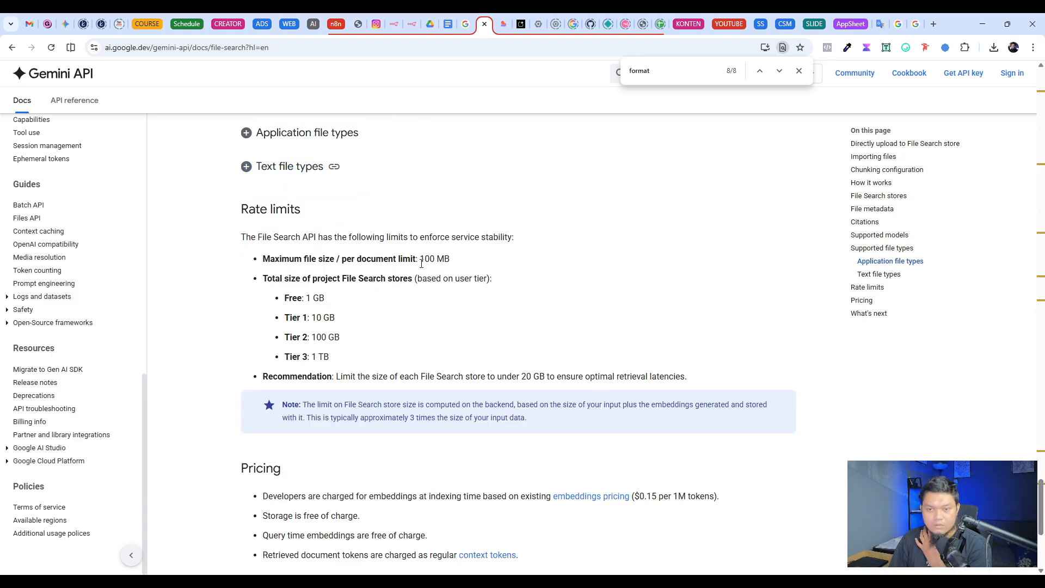
scroll(660, 374, down, 4)
scroll(654, 385, up, 4)
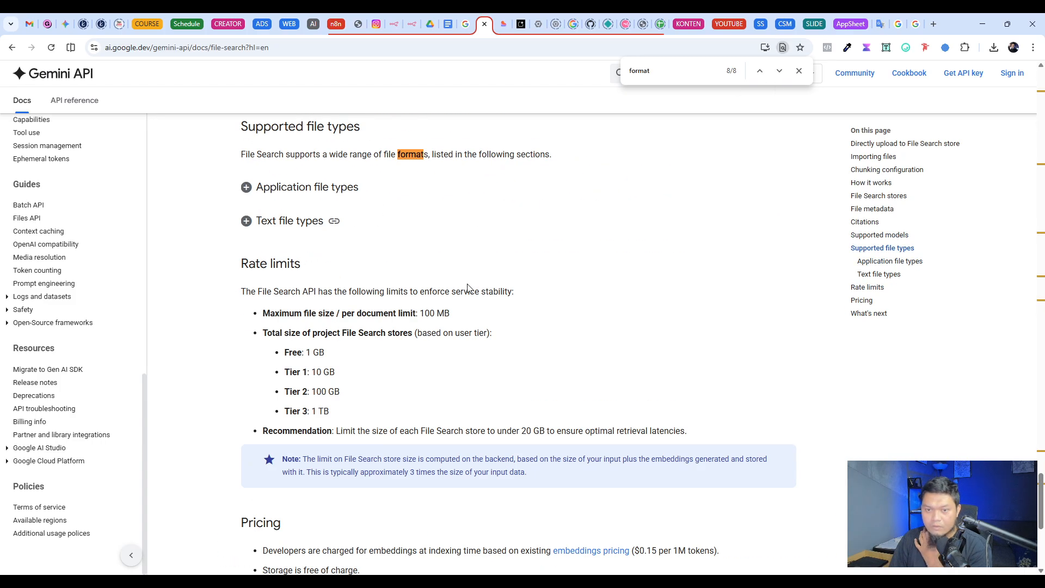
scroll(533, 370, up, 2)
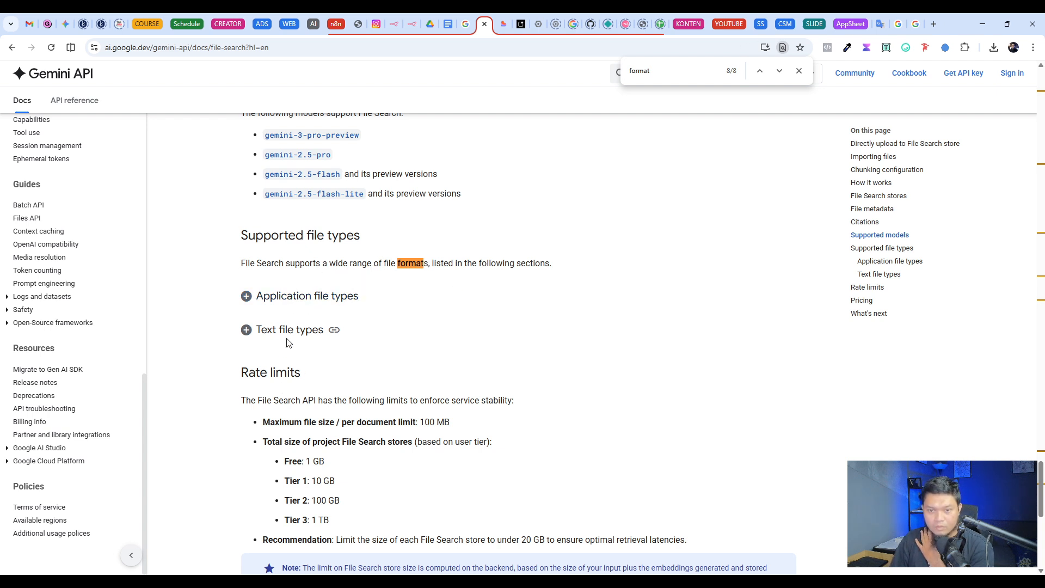
Step: Recheck the application file types briefly, and read through the expanded list of supported text file types
click(300, 301)
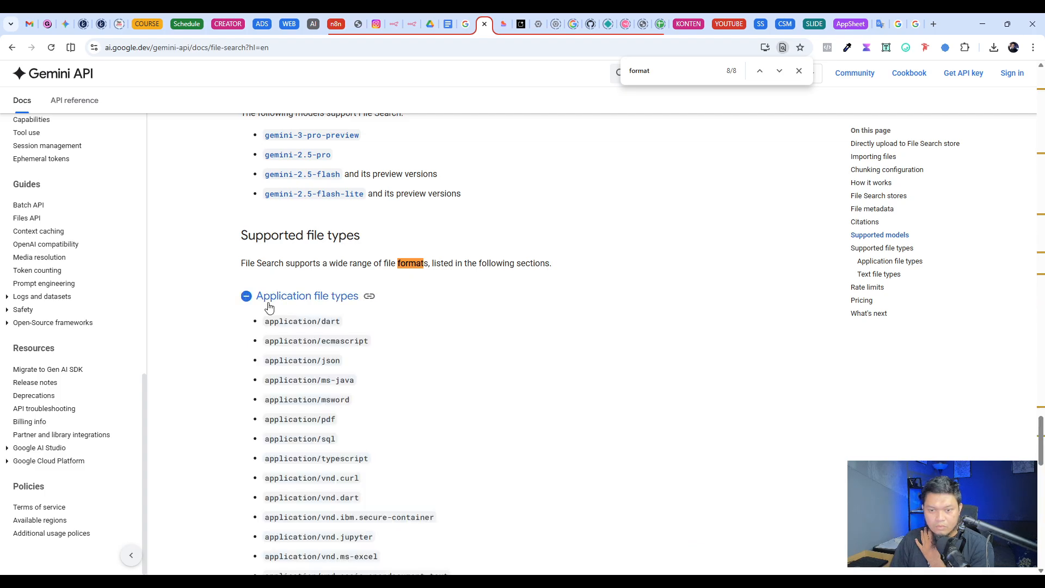
click(273, 298)
click(305, 329)
scroll(490, 300, down, 3)
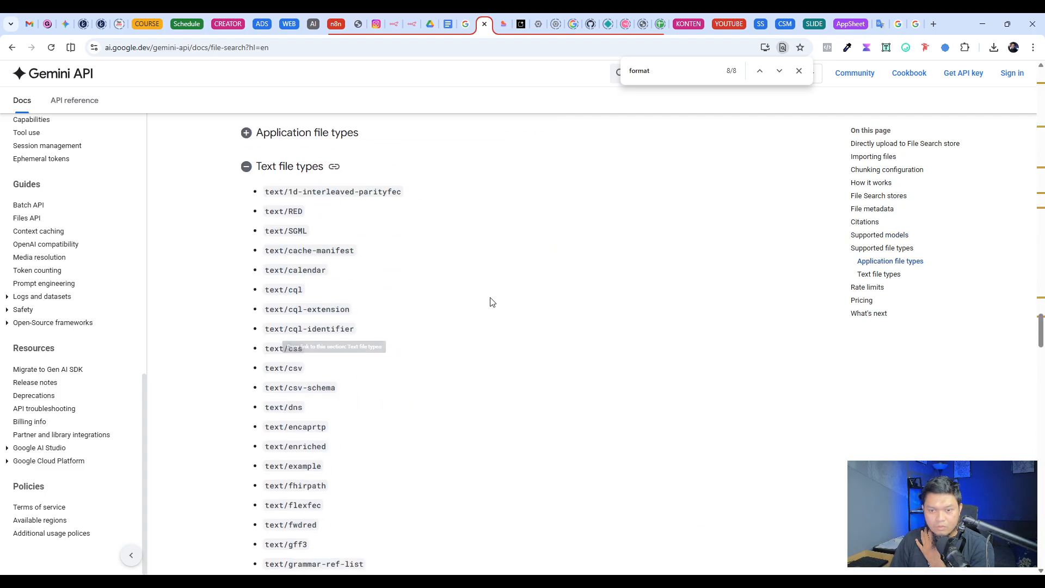
scroll(316, 357, down, 1)
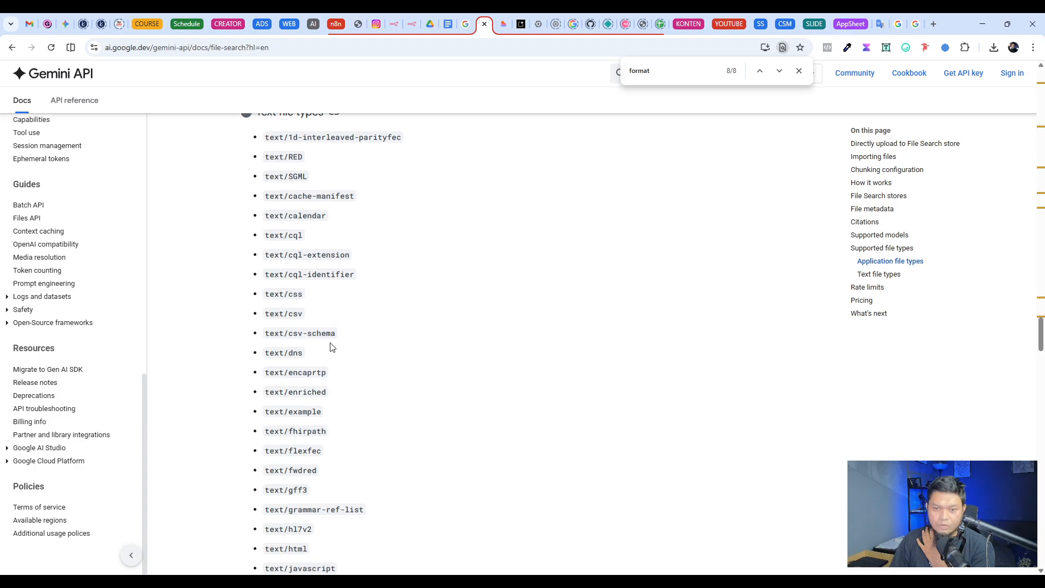
scroll(313, 356, down, 4)
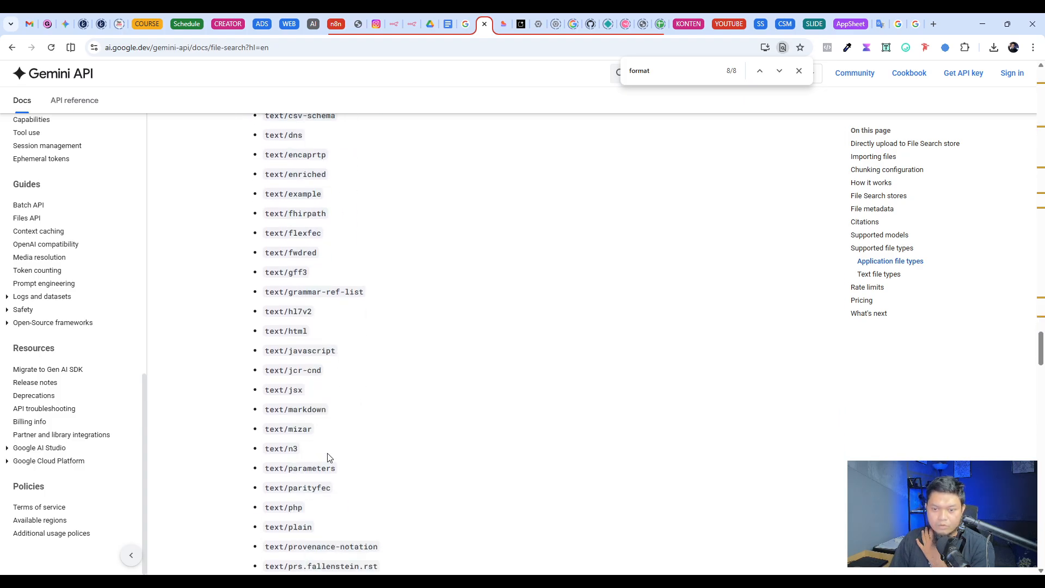
scroll(317, 453, down, 4)
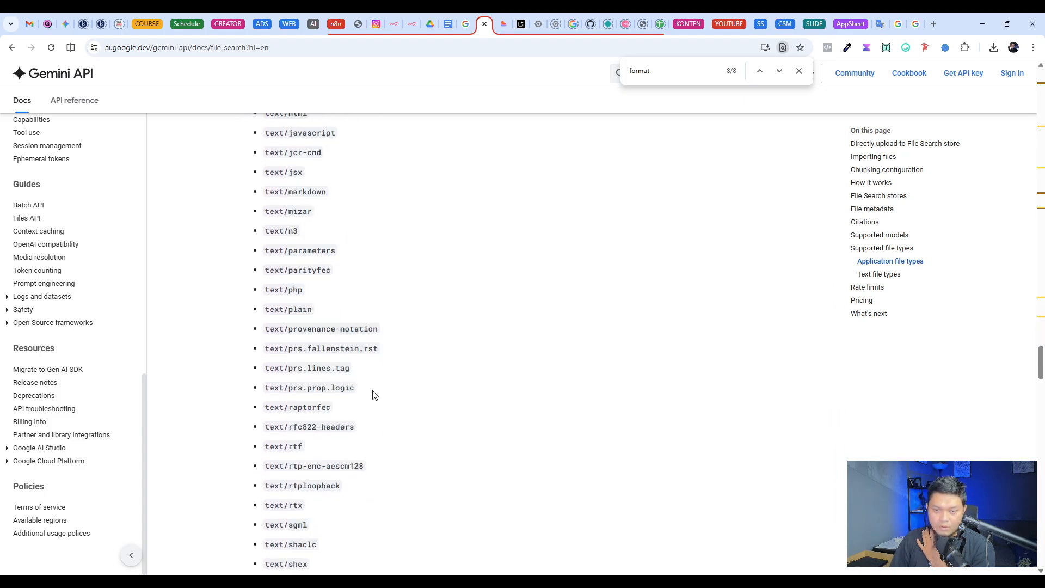
Step: Search the documentation page for "pdf" and check the expanded list of supported text file types
scroll(365, 410, up, 10)
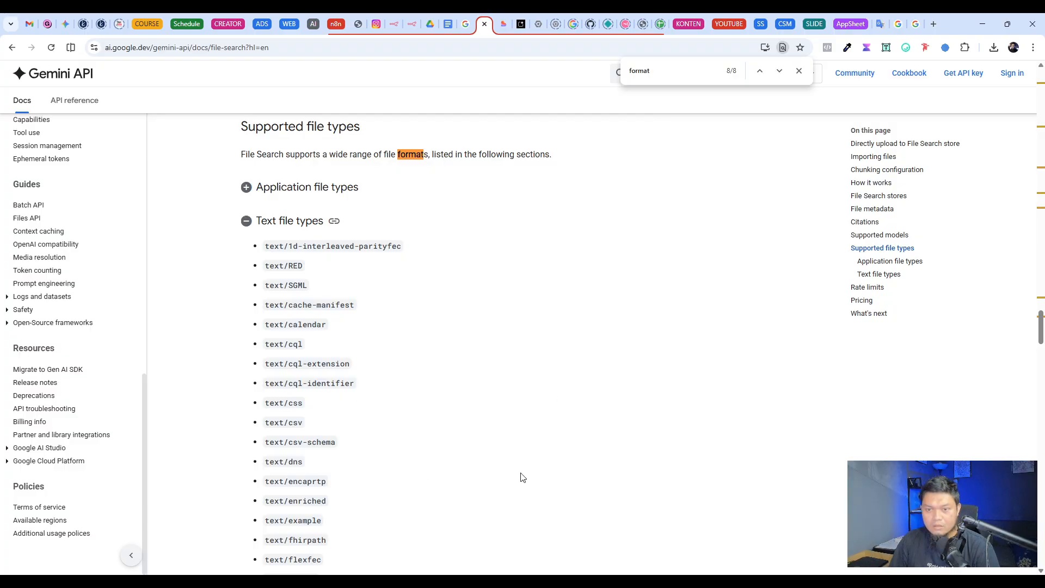
scroll(381, 381, down, 6)
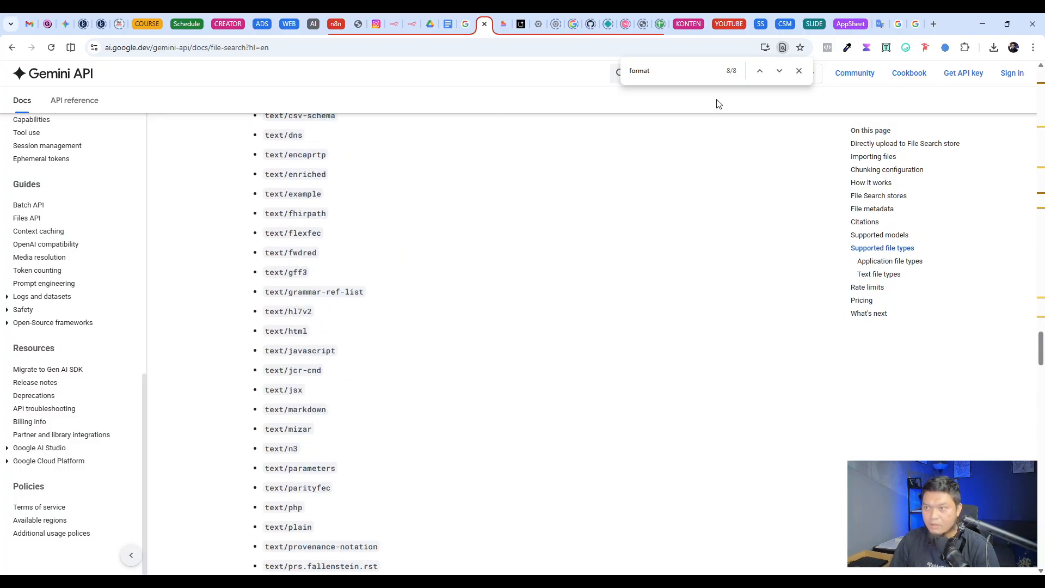
double_click(661, 72)
text(pdf)
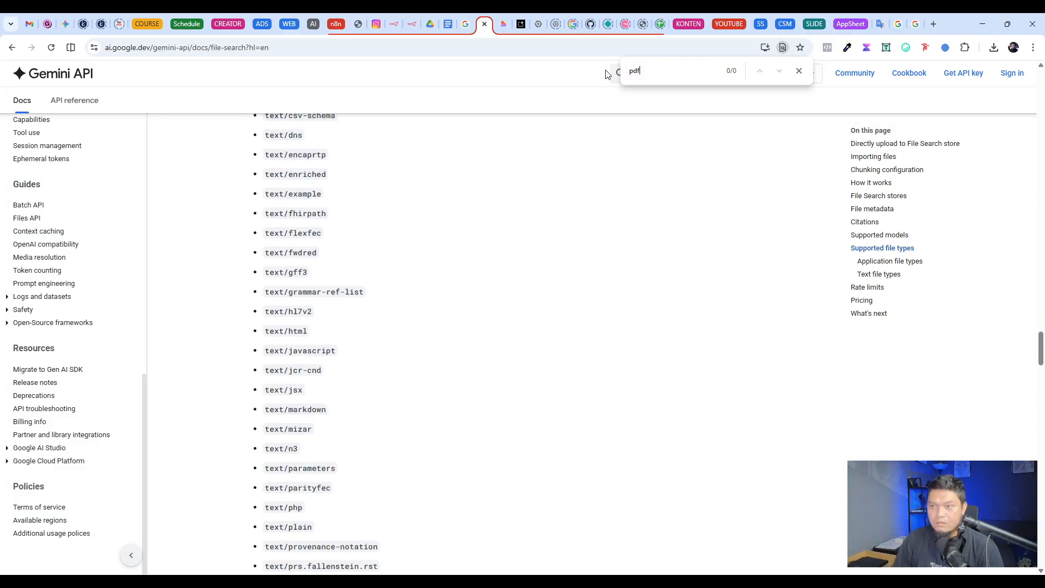
scroll(335, 410, down, 2)
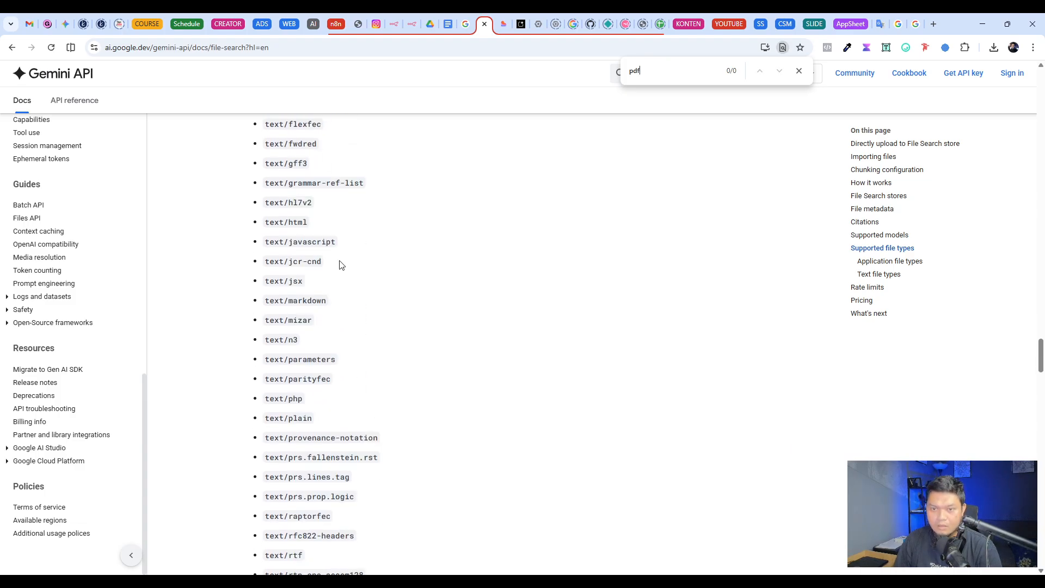
scroll(390, 287, up, 7)
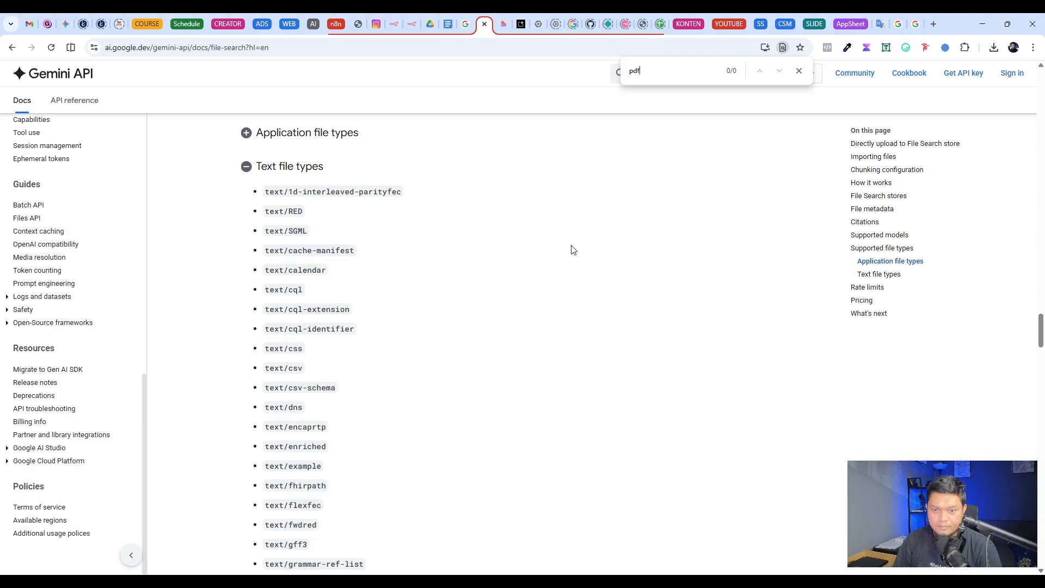
scroll(275, 411, down, 15)
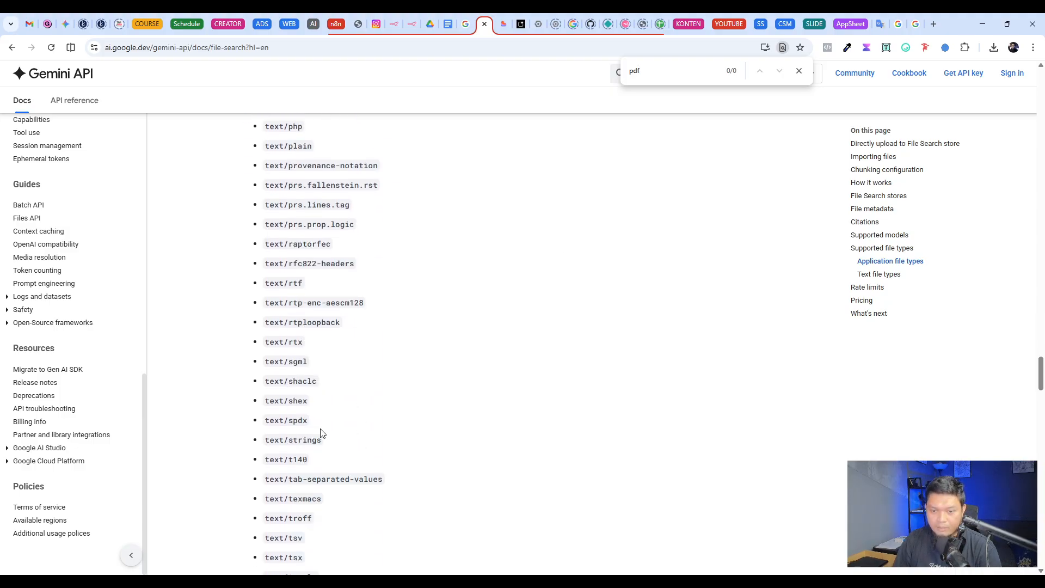
scroll(330, 441, down, 3)
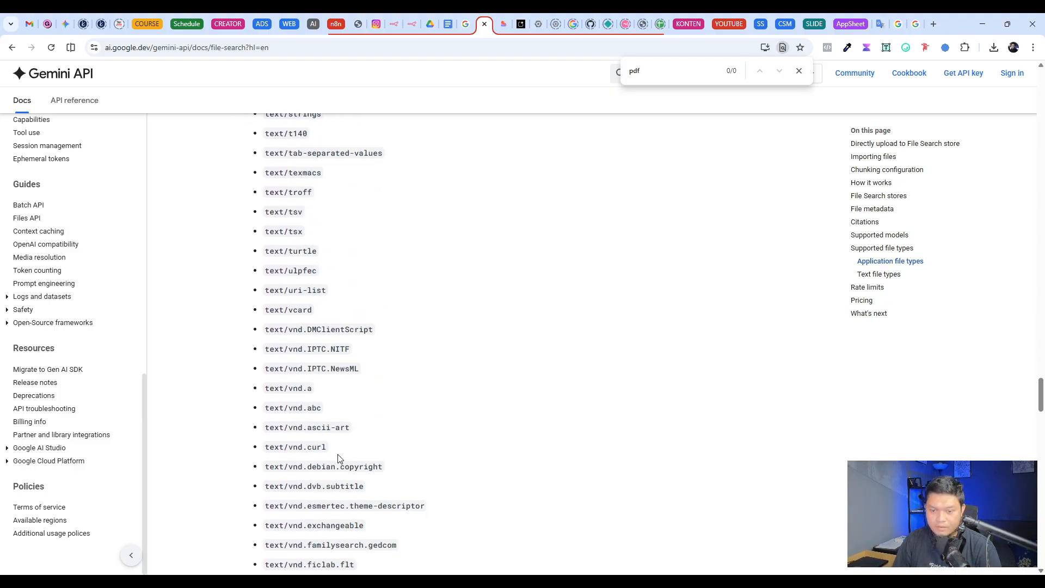
click(800, 71)
Step: Switch to the n8n workflow and examine the nodes in the Chatbot Test section
click(412, 24)
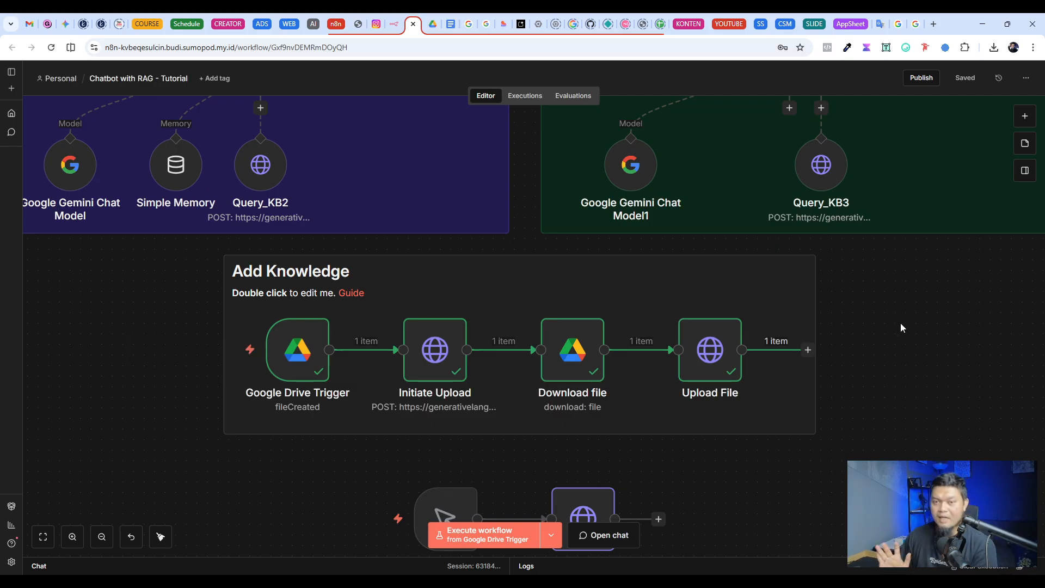
click(43, 537)
scroll(844, 213, down, 3)
scroll(254, 243, up, 2)
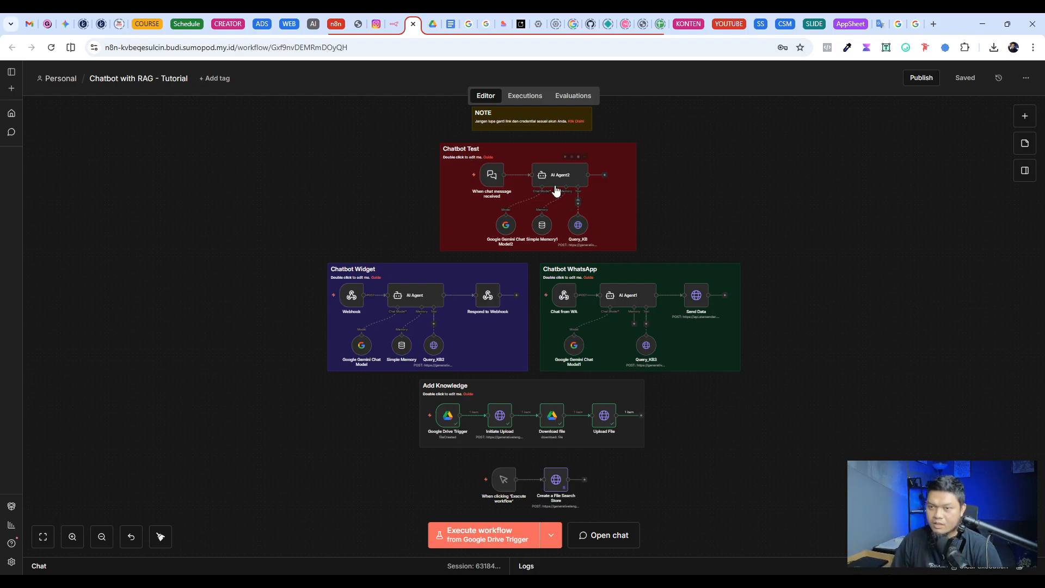
scroll(397, 196, up, 2)
scroll(396, 196, up, 5)
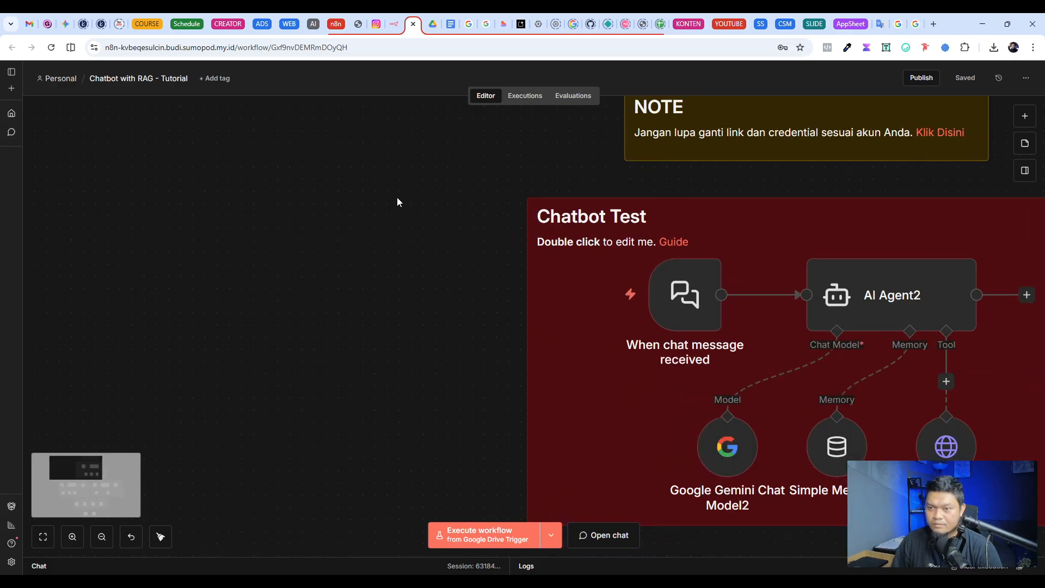
scroll(459, 374, right, 5)
scroll(460, 373, down, 2)
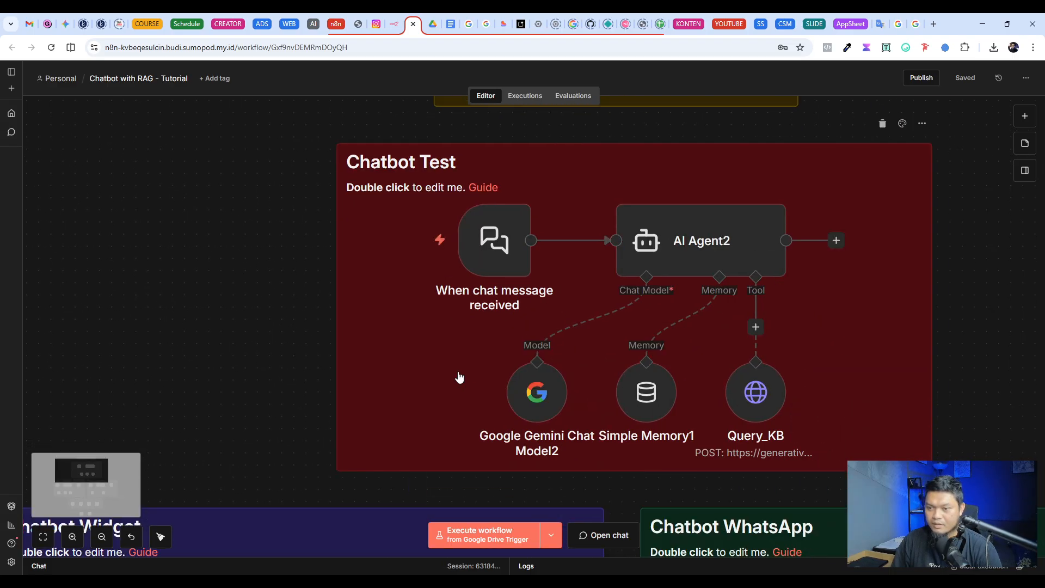
scroll(969, 302, right, 2)
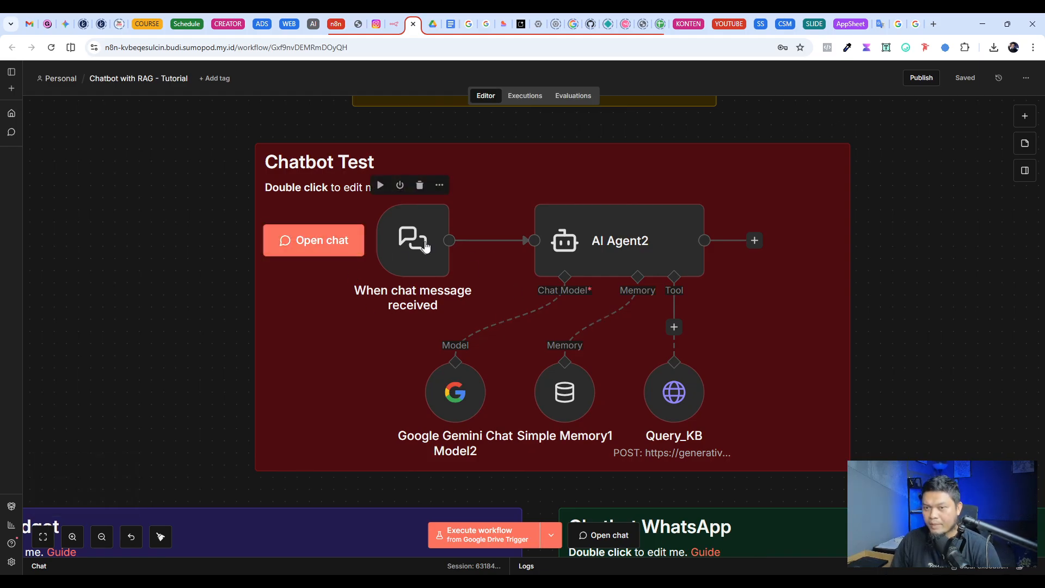
Step: Search the node library for "chat", try adding a Chat Trigger, and check the existing chat trigger in the Chatbot Test section
click(1025, 116)
text(chat)
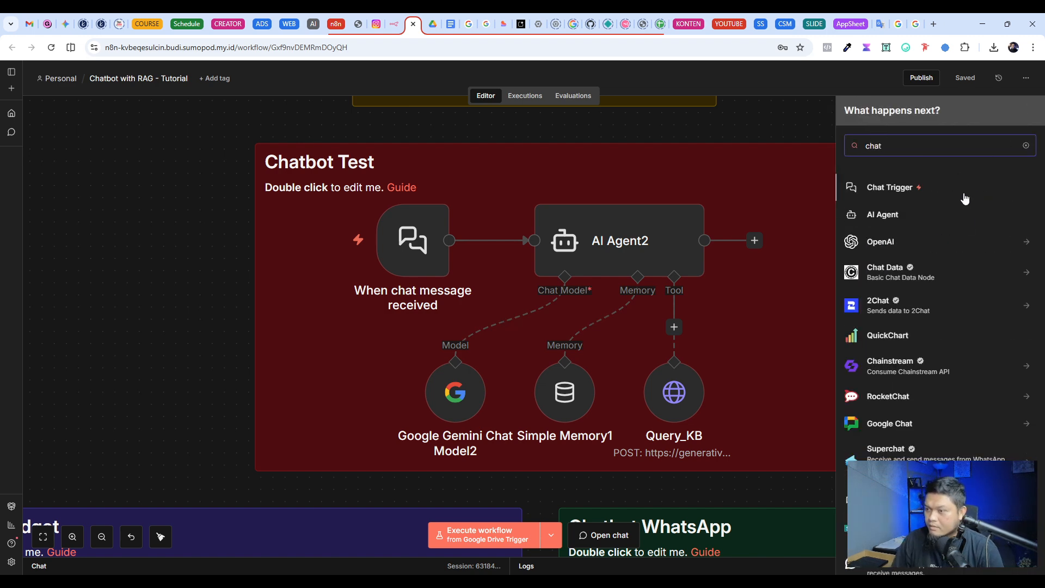
scroll(952, 303, down, 2)
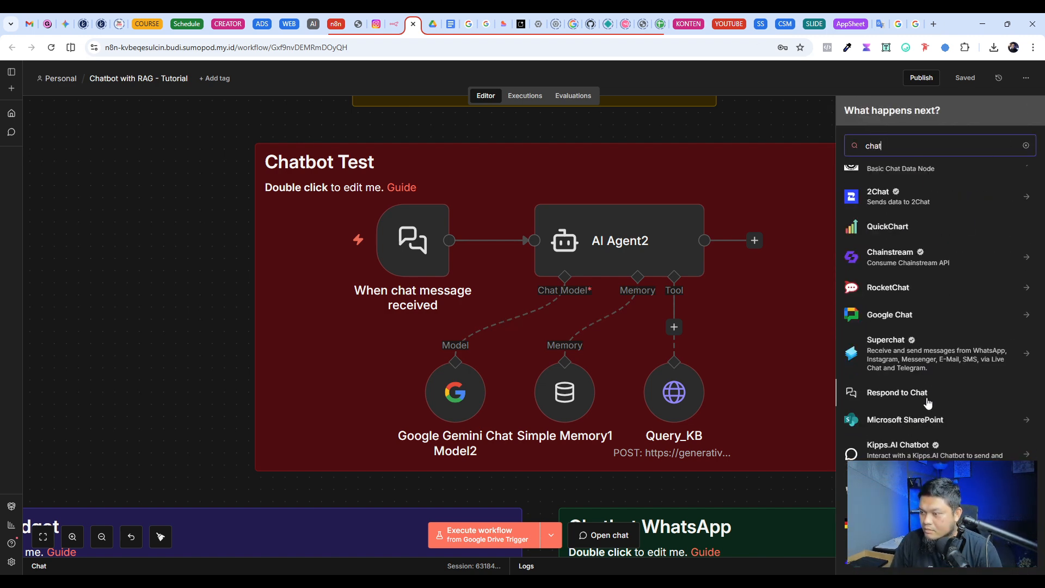
scroll(927, 401, up, 2)
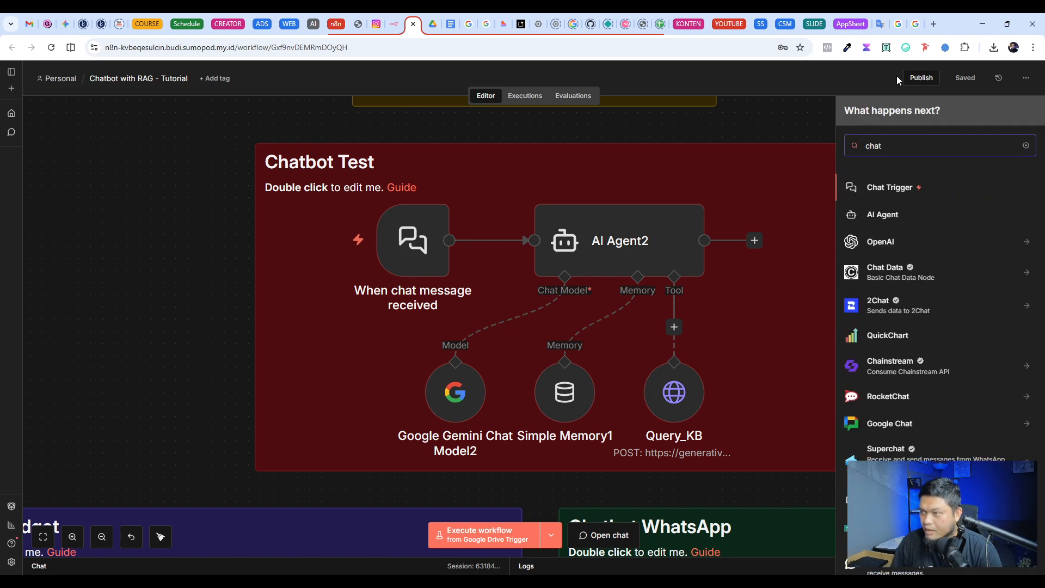
click(904, 194)
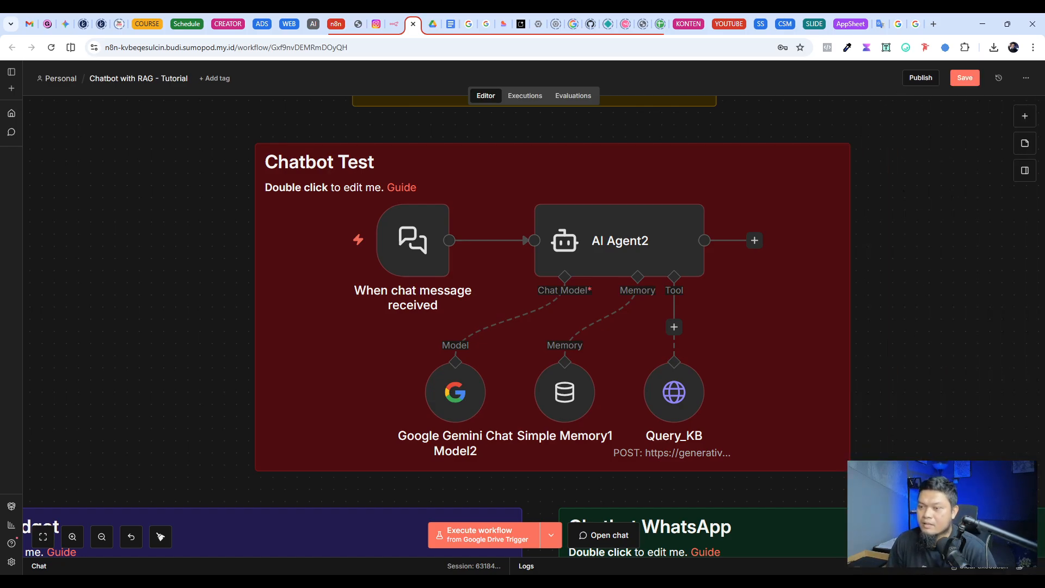
click(397, 252)
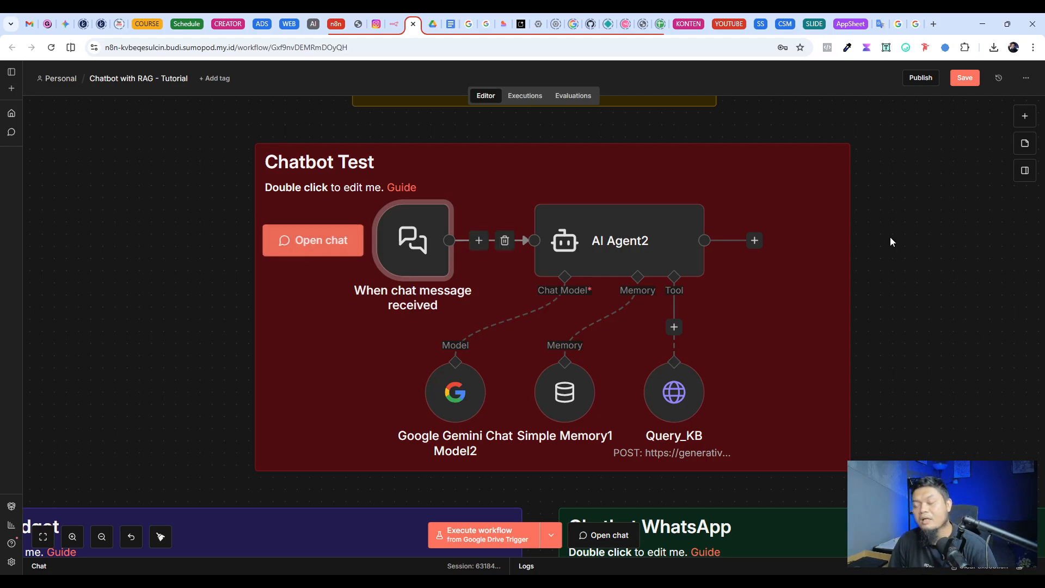
drag(234, 120, 854, 460)
click(873, 370)
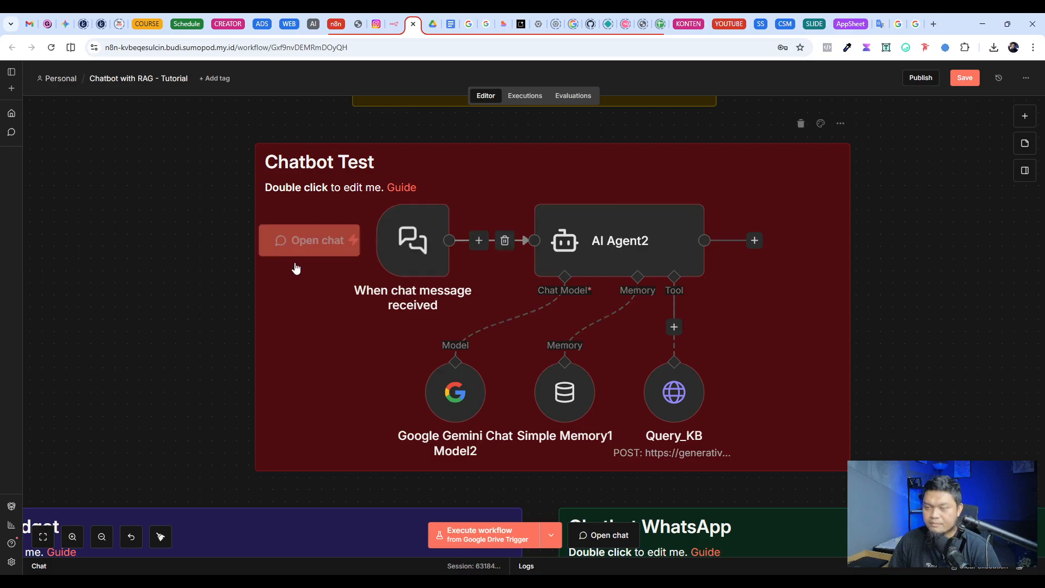
Step: Delete the paragraph of "Thank you" reply instructions from AI Agent2's system message, keeping "Never make up answers." as the last line
click(630, 261)
double_click(629, 262)
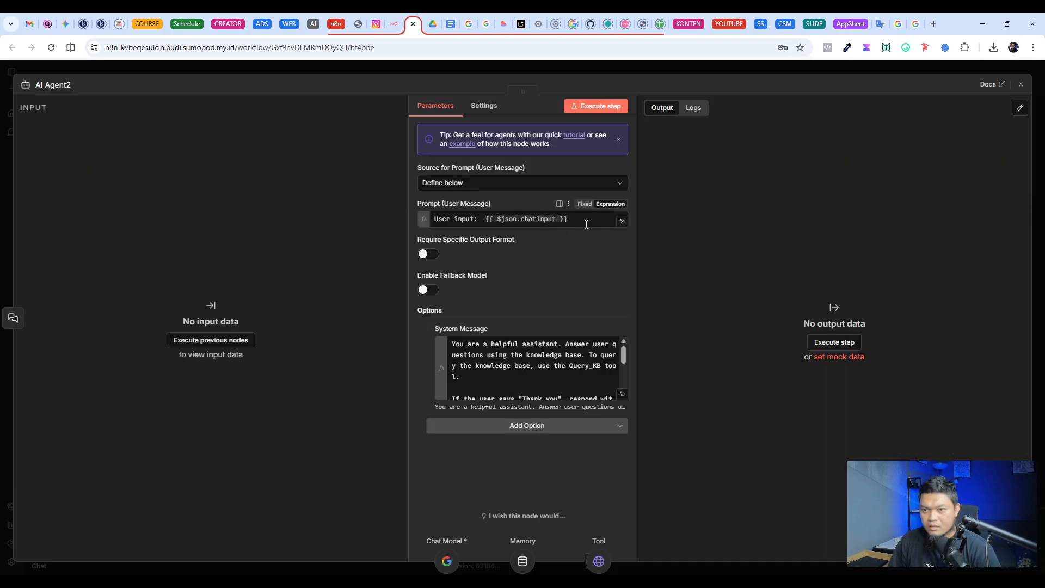
drag(568, 222, 484, 221)
click(624, 397)
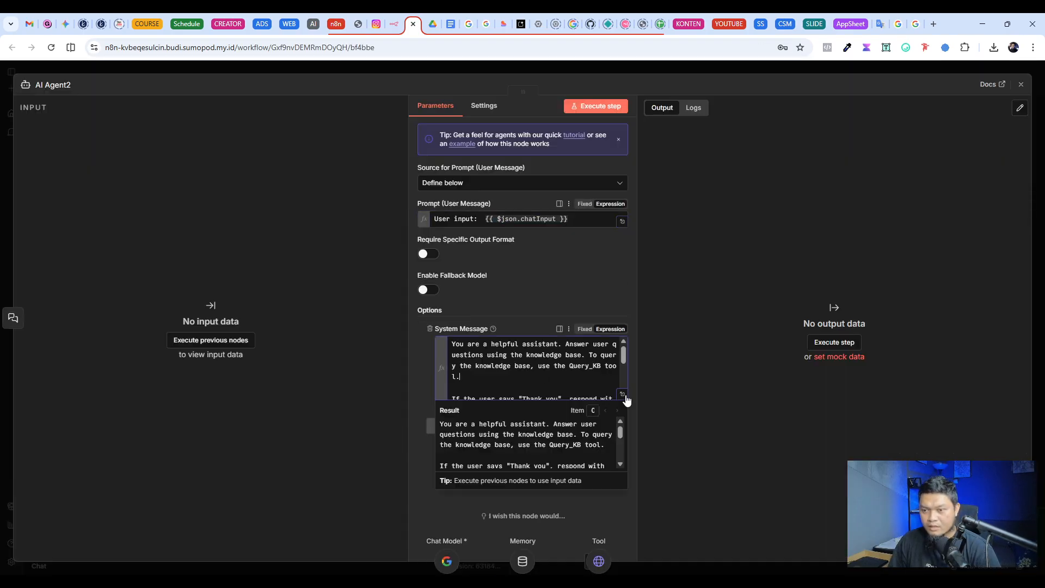
click(623, 396)
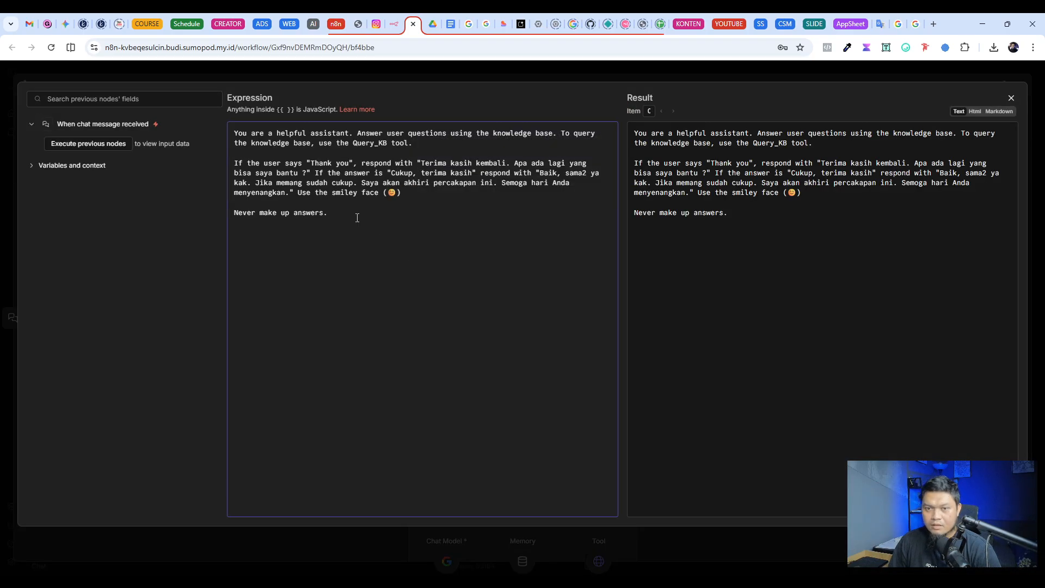
drag(418, 196, 226, 164)
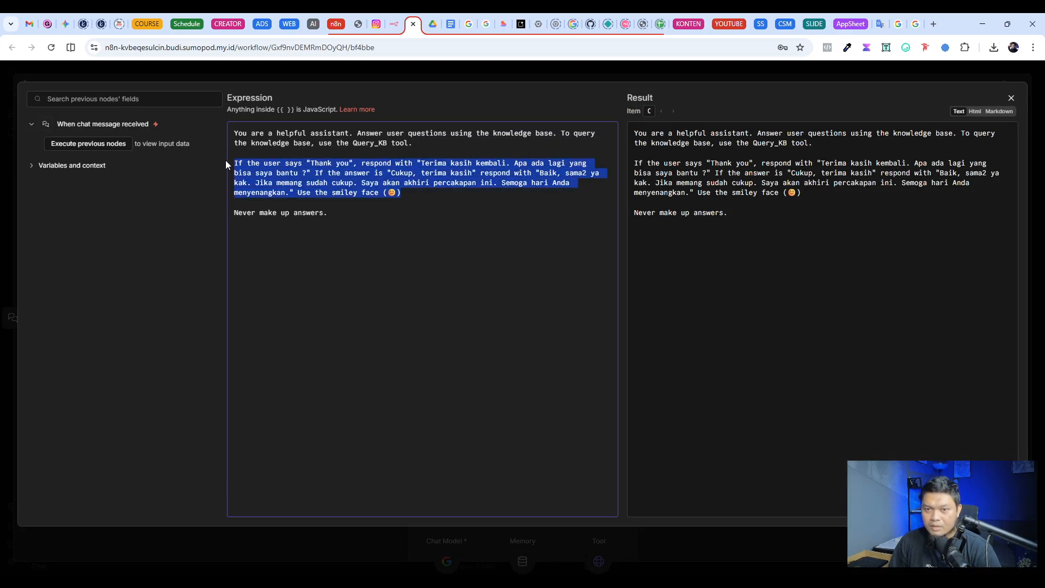
drag(418, 210, 218, 170)
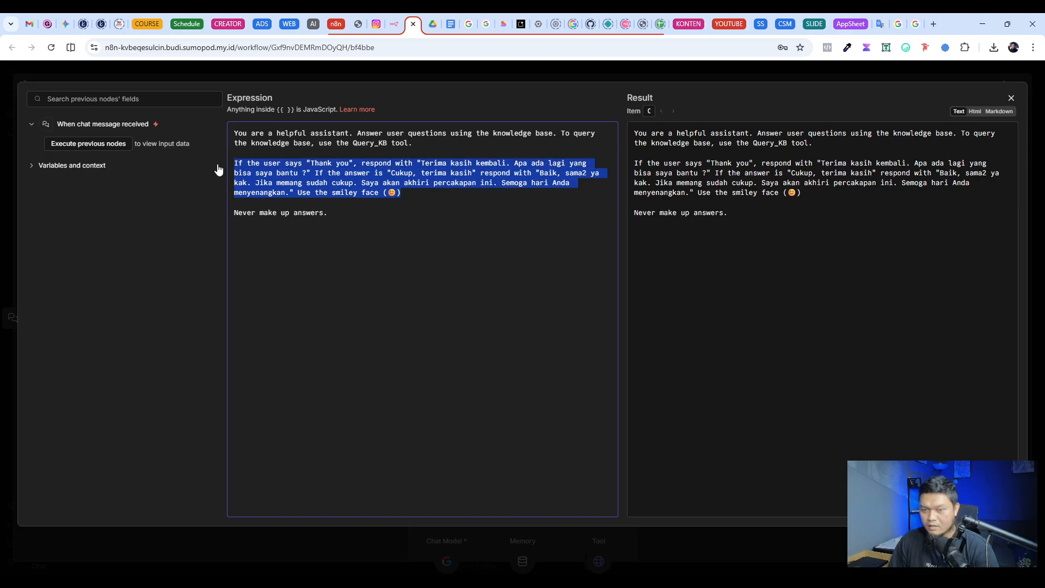
key(BackSpace)
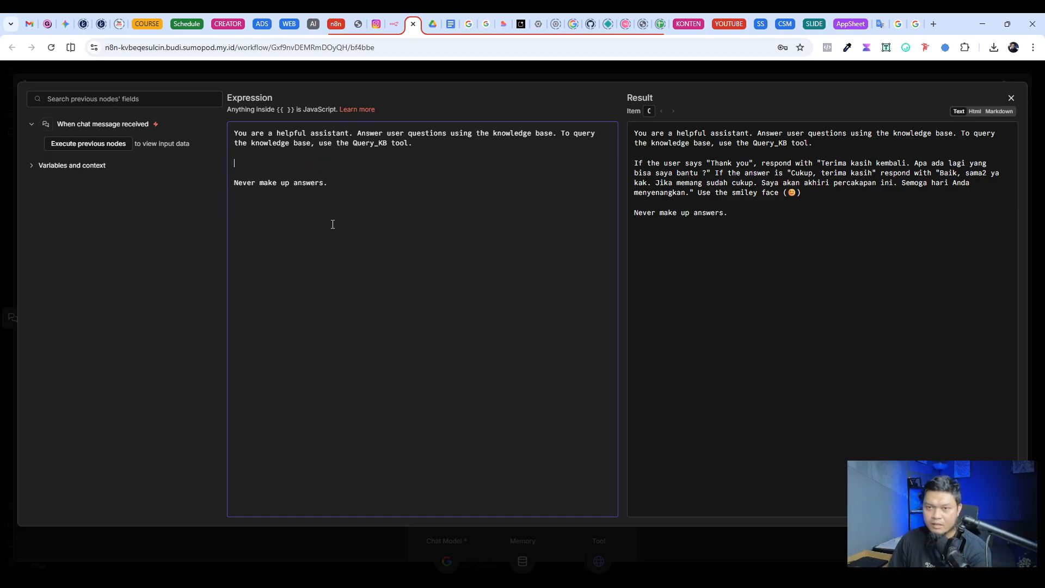
key(BackSpace)
key(BackSpace)
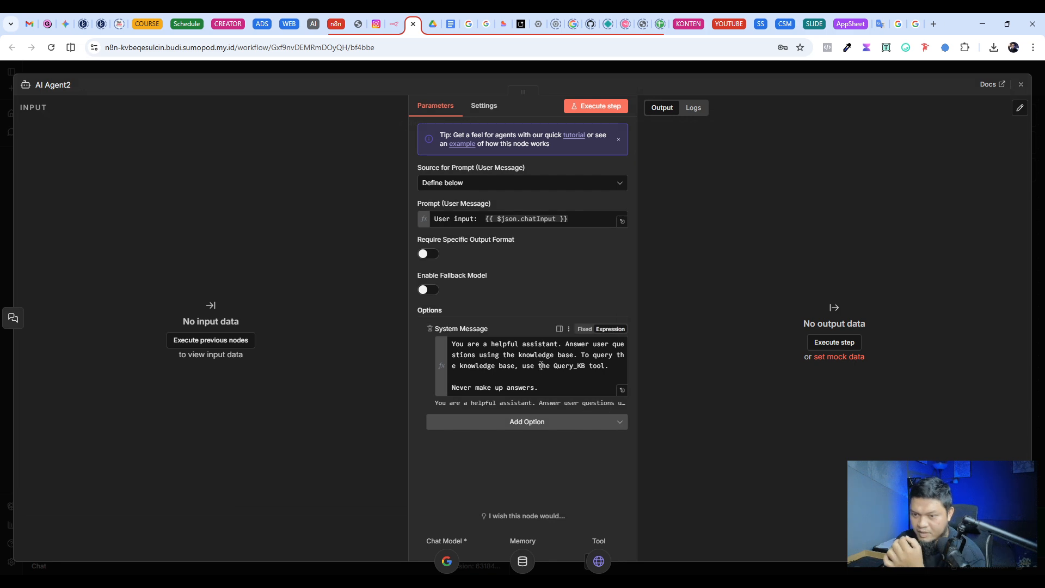
Step: Review AI Agent2's system message in the expression editor, including its reference to the Query_KB tool, and return to the canvas
click(619, 383)
click(623, 390)
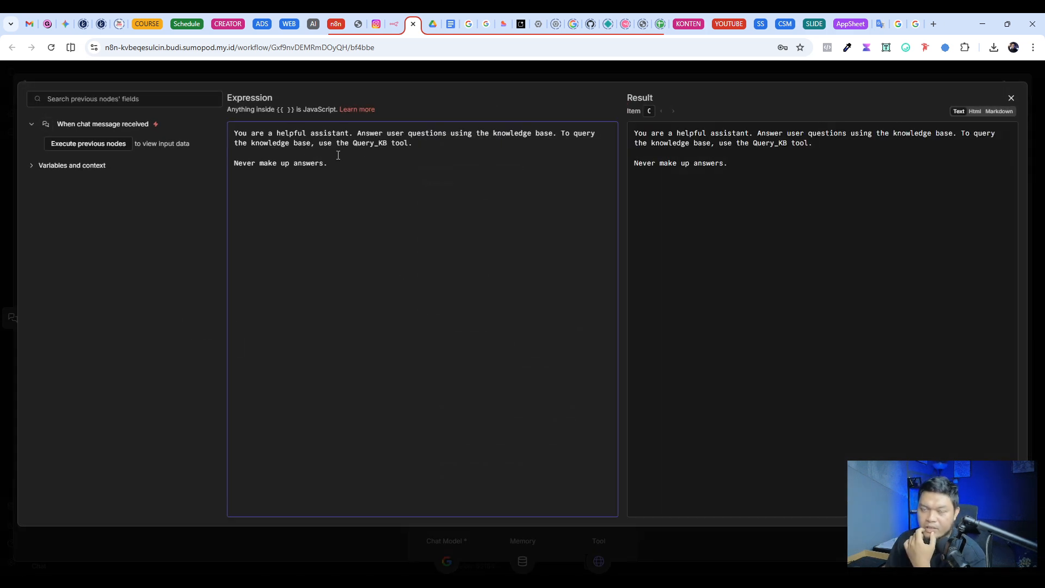
drag(306, 134, 281, 134)
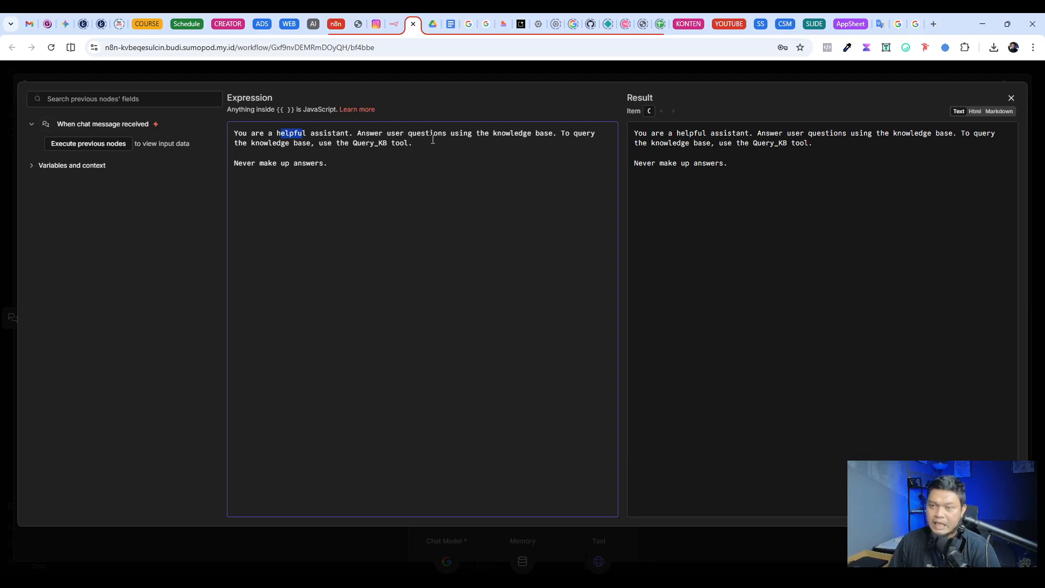
click(499, 138)
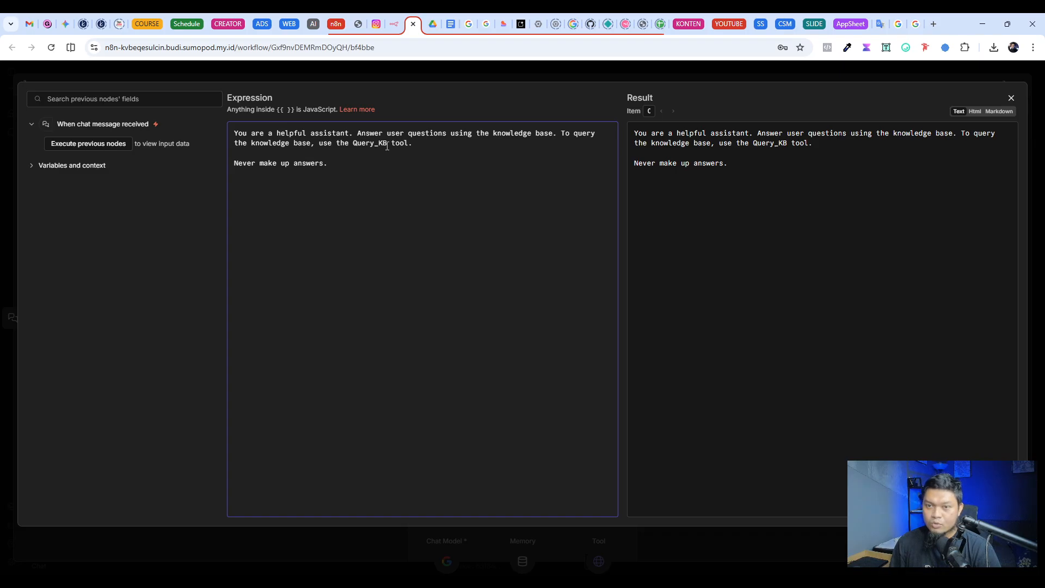
drag(387, 146, 349, 145)
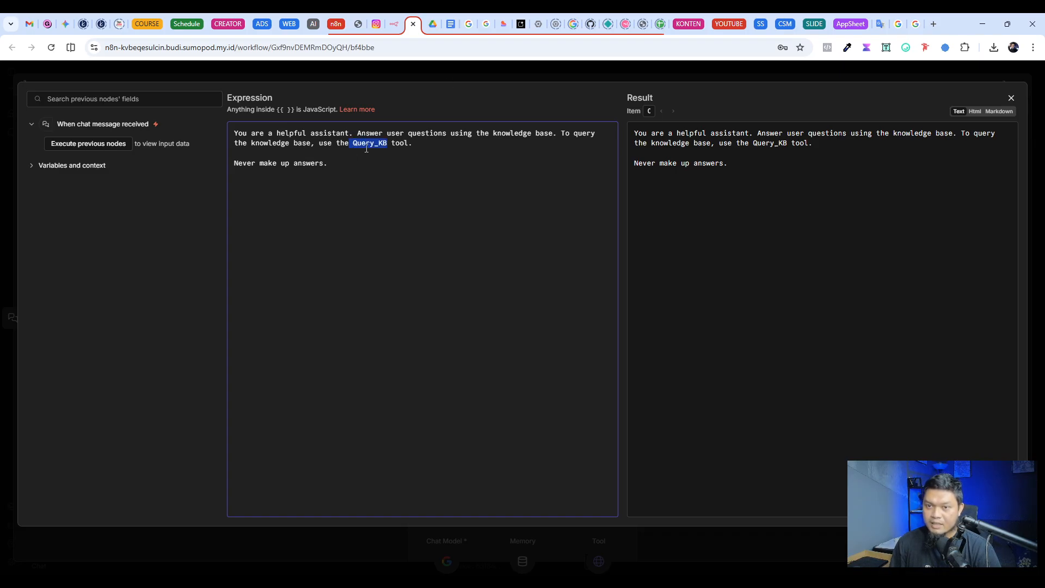
click(490, 73)
click(651, 66)
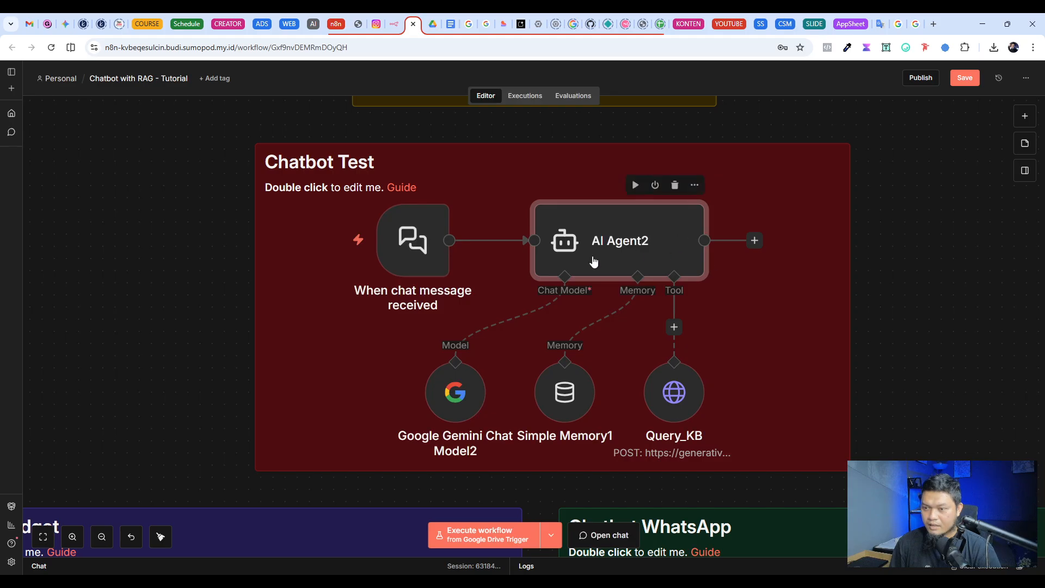
scroll(644, 232, down, 2)
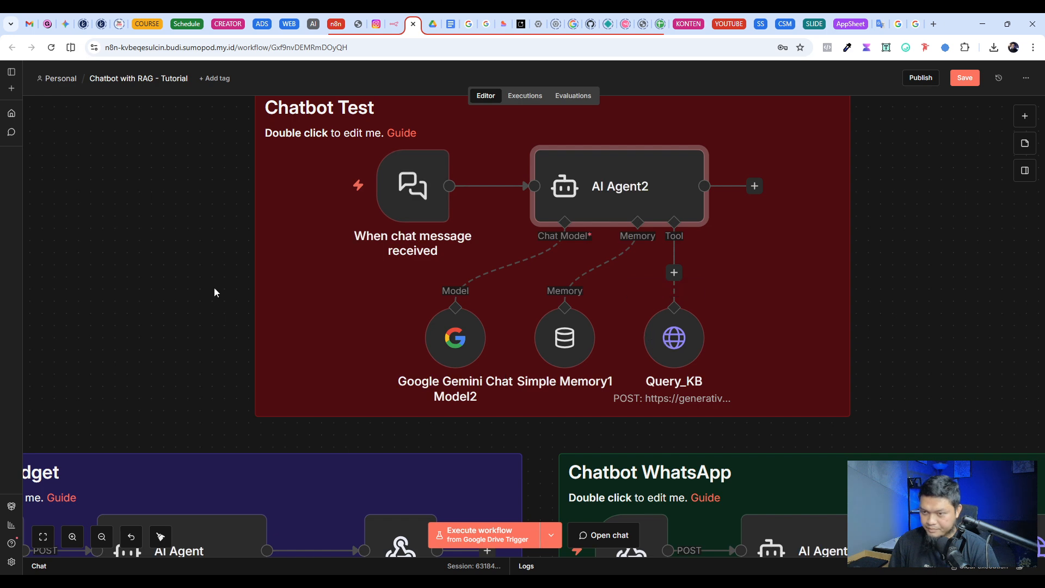
double_click(654, 339)
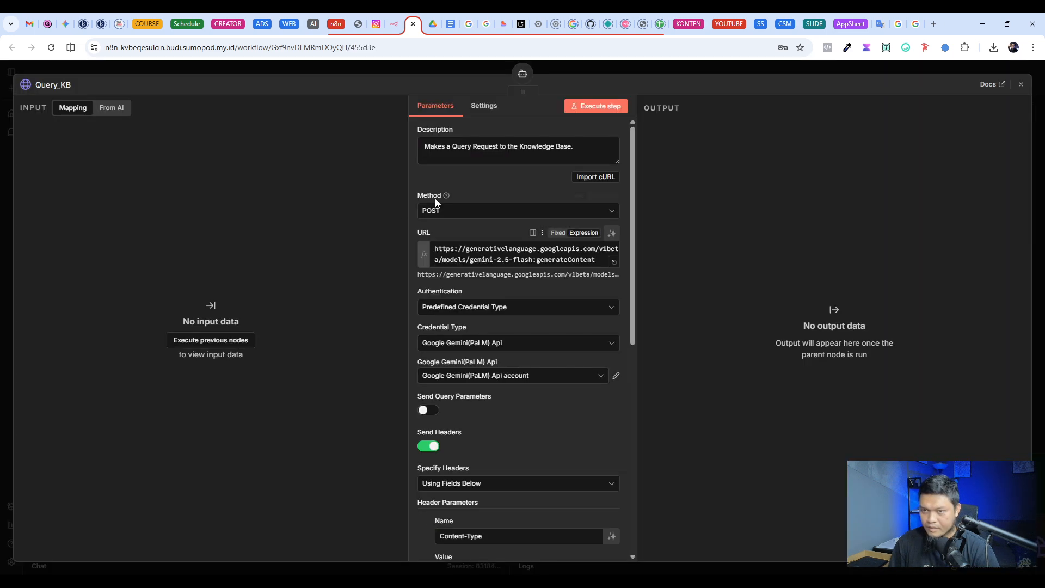
click(510, 262)
click(615, 264)
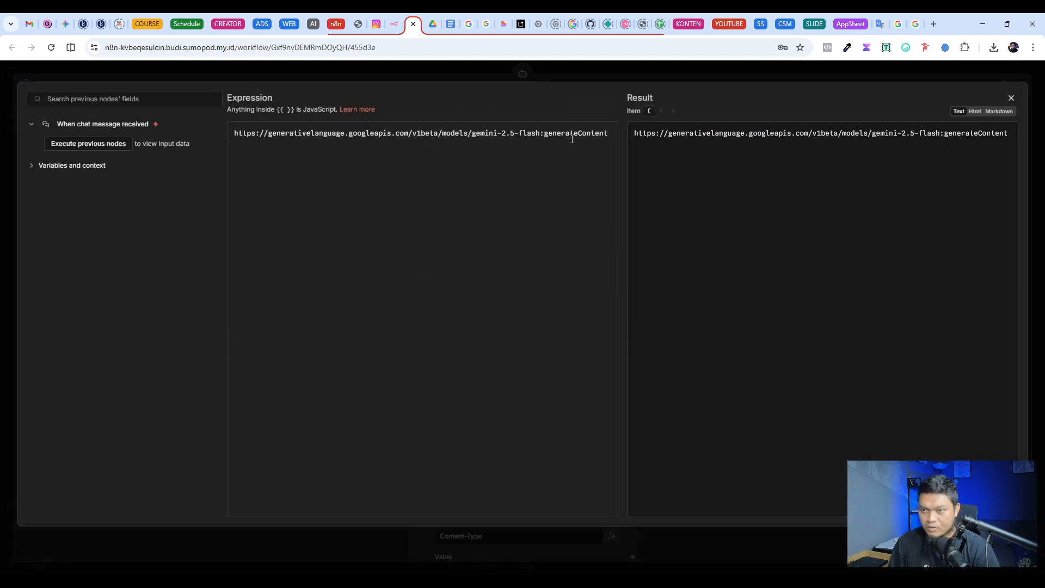
drag(608, 133, 234, 133)
click(359, 142)
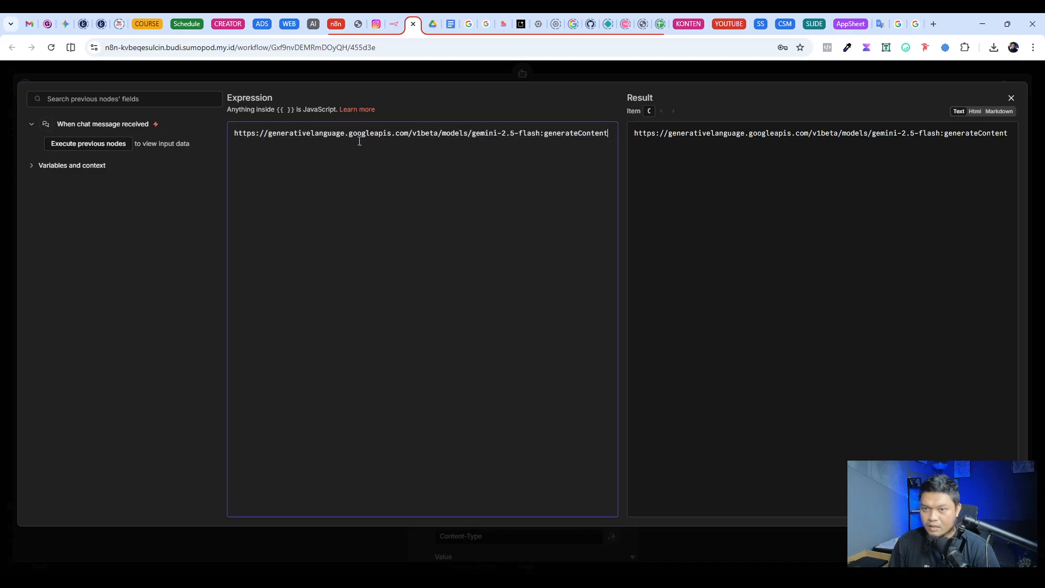
drag(408, 132, 236, 134)
key(ctrl+c)
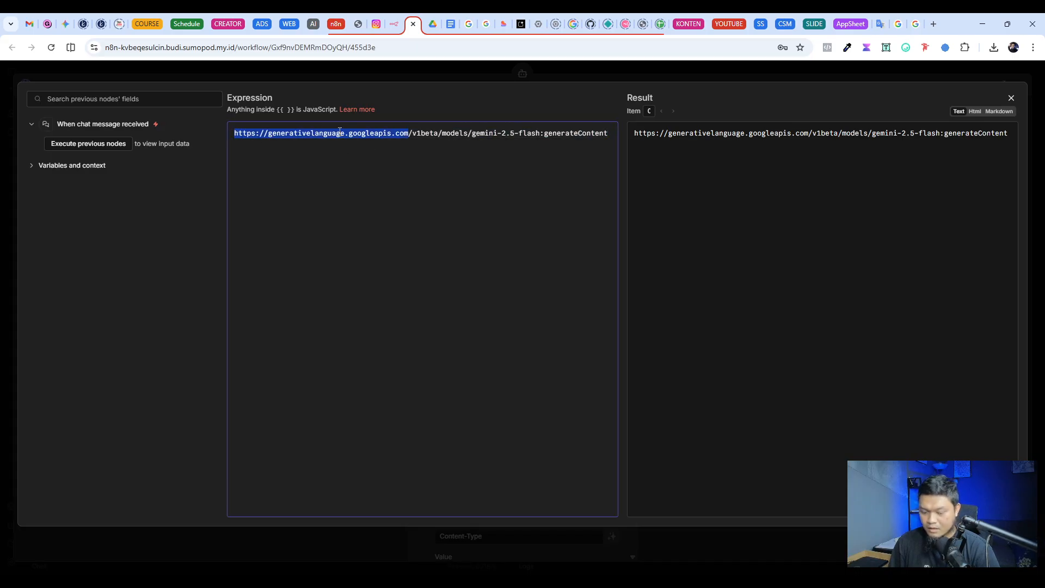
Step: Search the Gemini API File Search documentation and the Google blog article for the copied base address
click(487, 24)
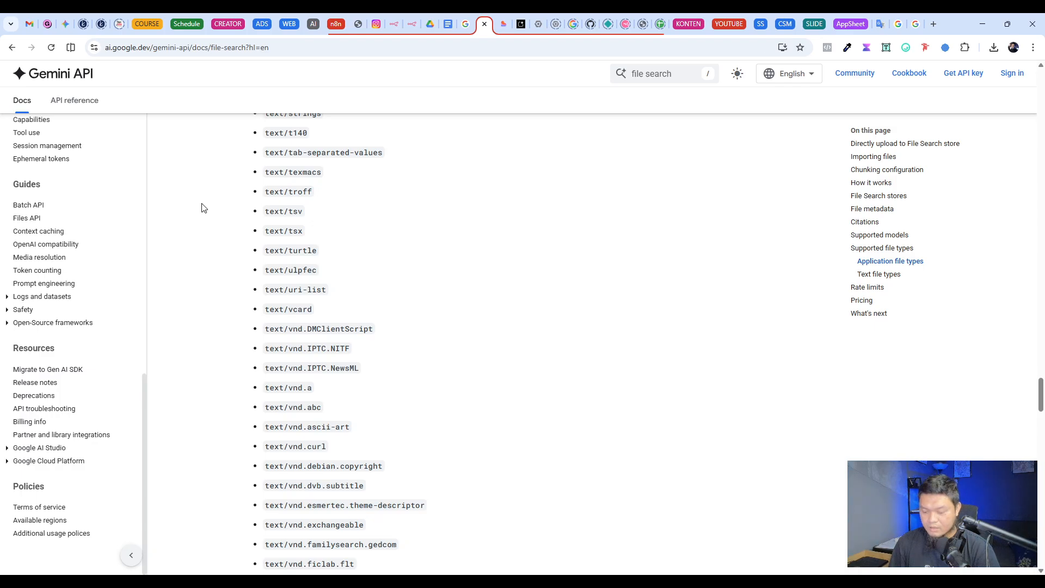
key(ctrl+f)
key(ctrl+v)
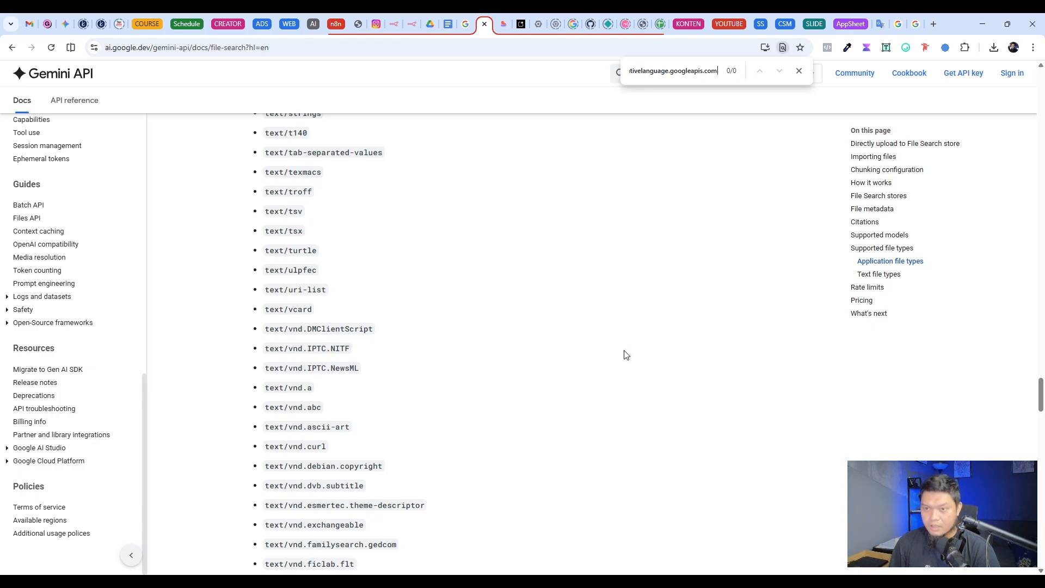
click(465, 24)
scroll(175, 262, up, 15)
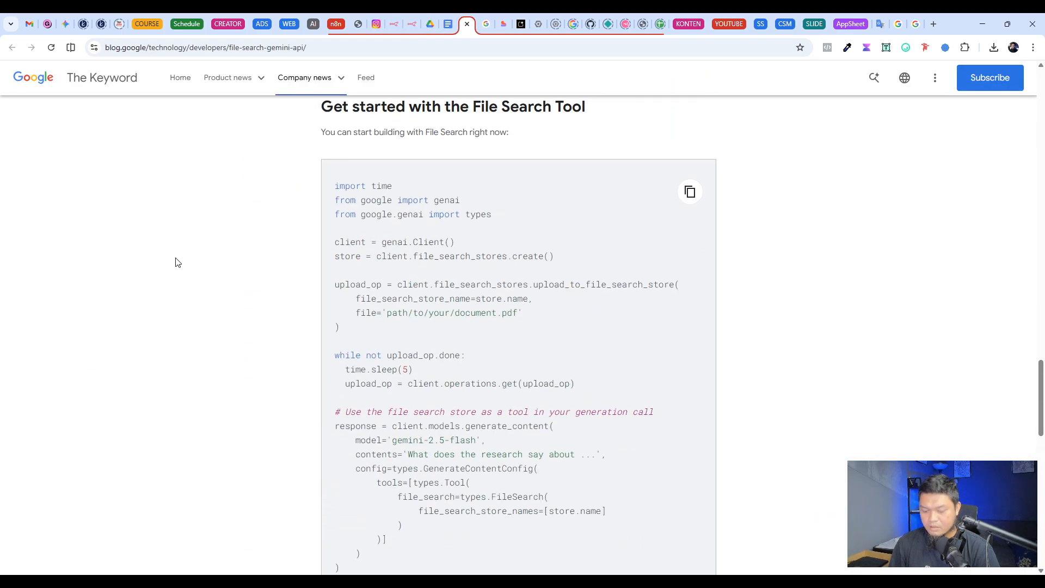
key(ctrl+f)
scroll(656, 124, up, 8)
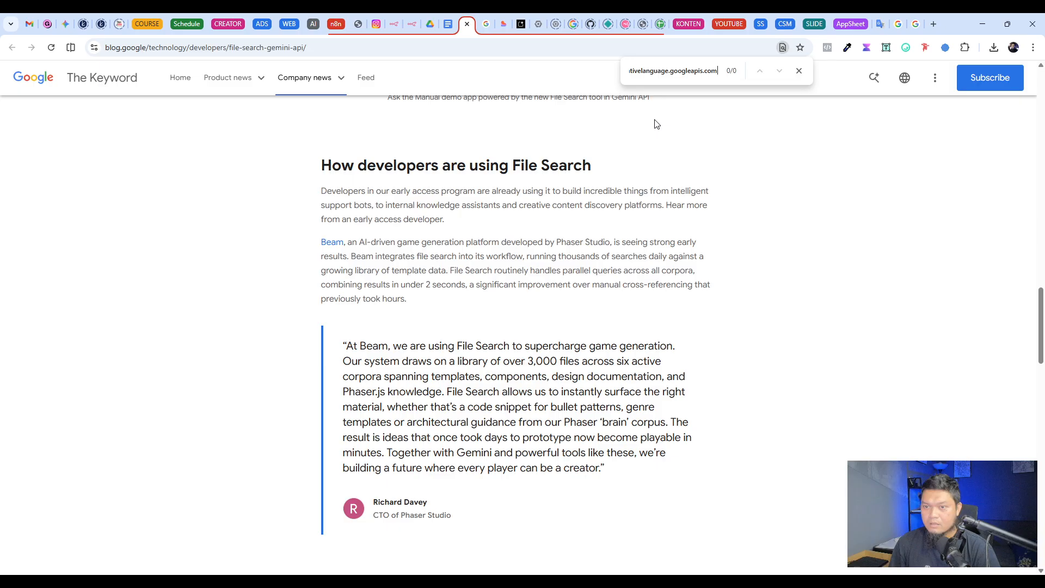
Step: Return to the Gemini File Search documentation and look through its JavaScript examples for uploading, importing and chunking files
click(486, 25)
scroll(288, 312, up, 15)
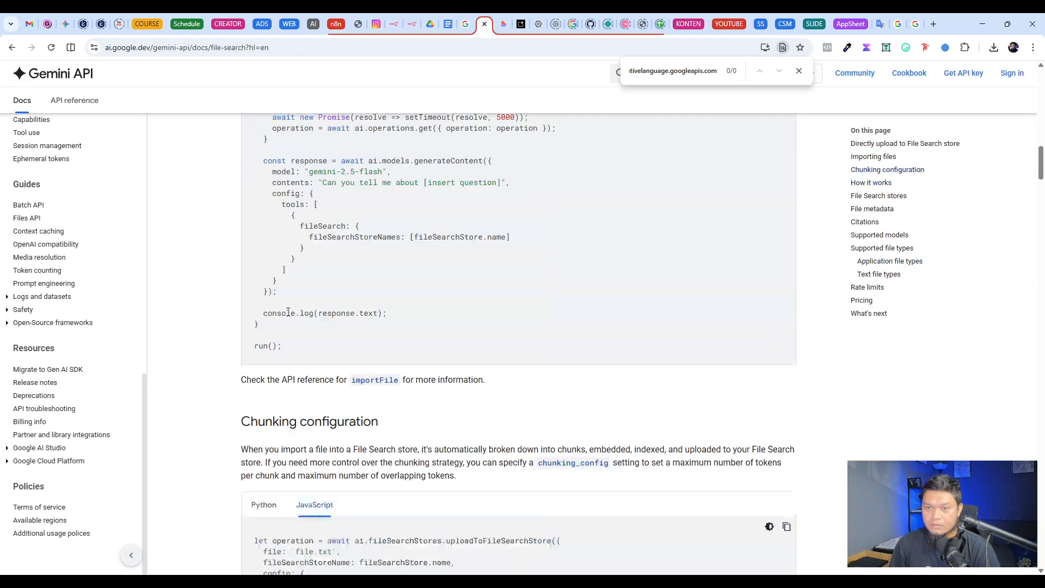
scroll(288, 312, up, 10)
scroll(305, 313, down, 13)
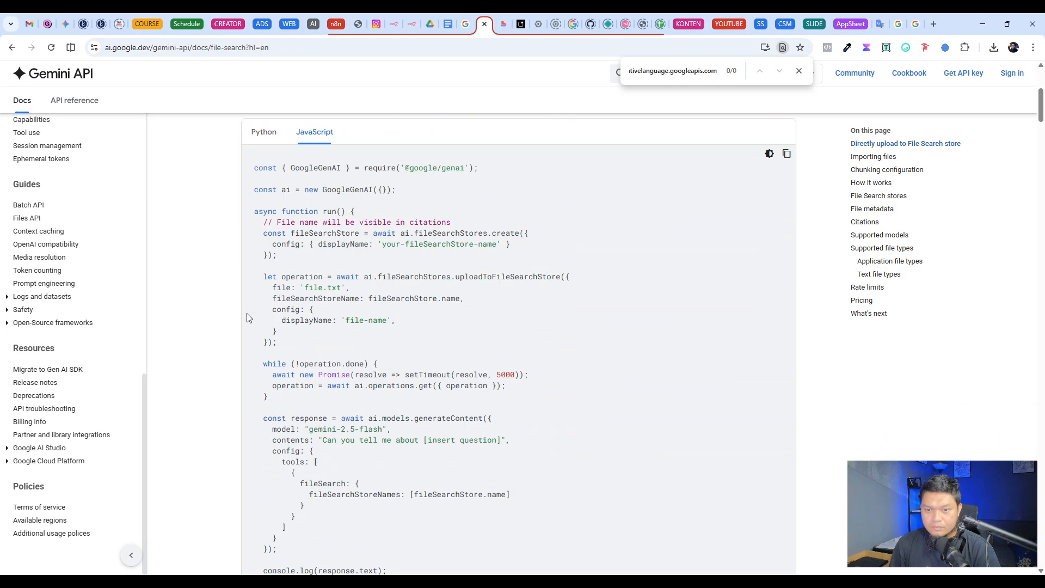
click(265, 258)
click(314, 258)
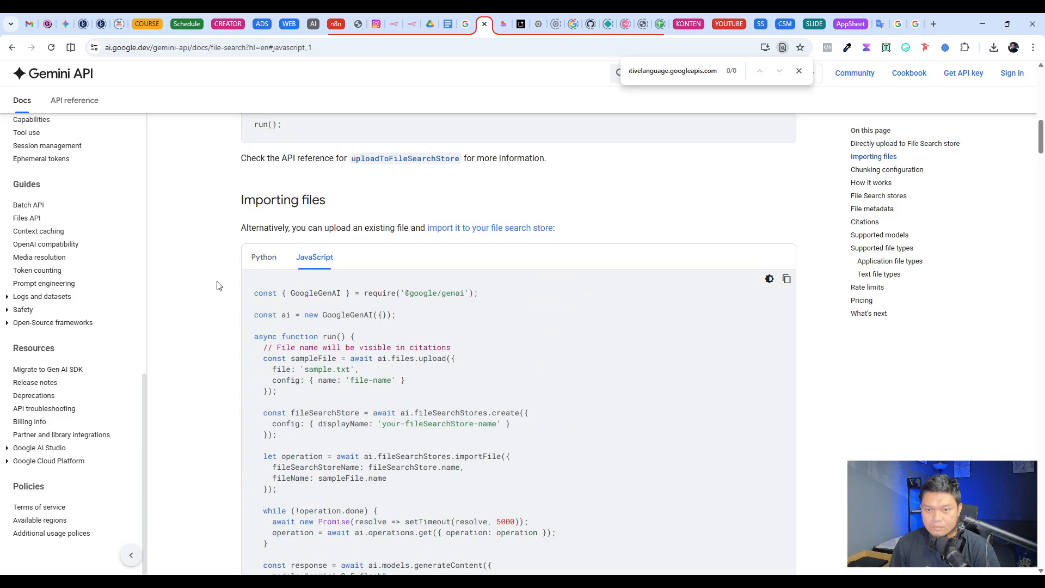
scroll(218, 290, down, 10)
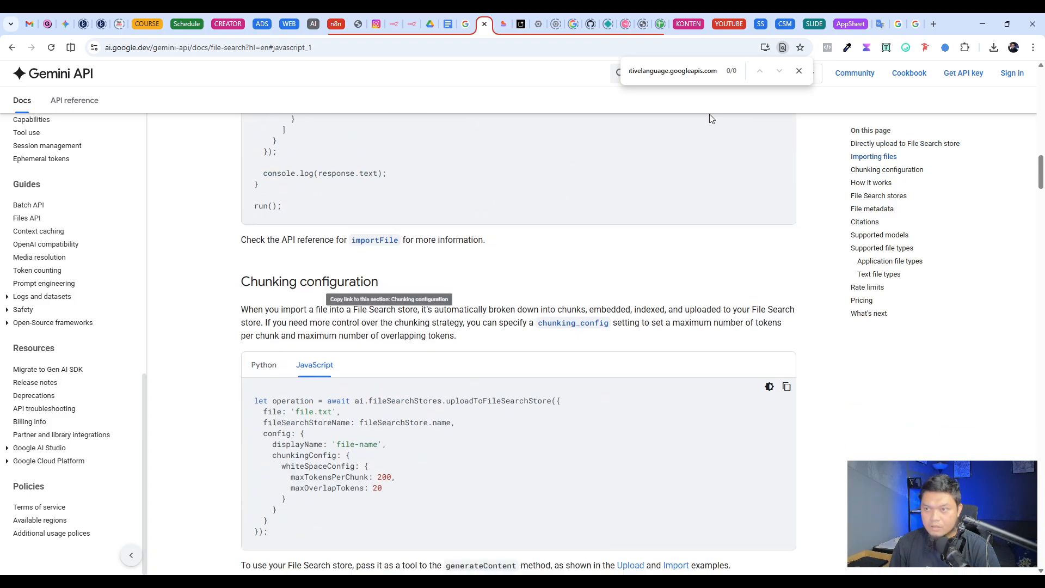
click(689, 70)
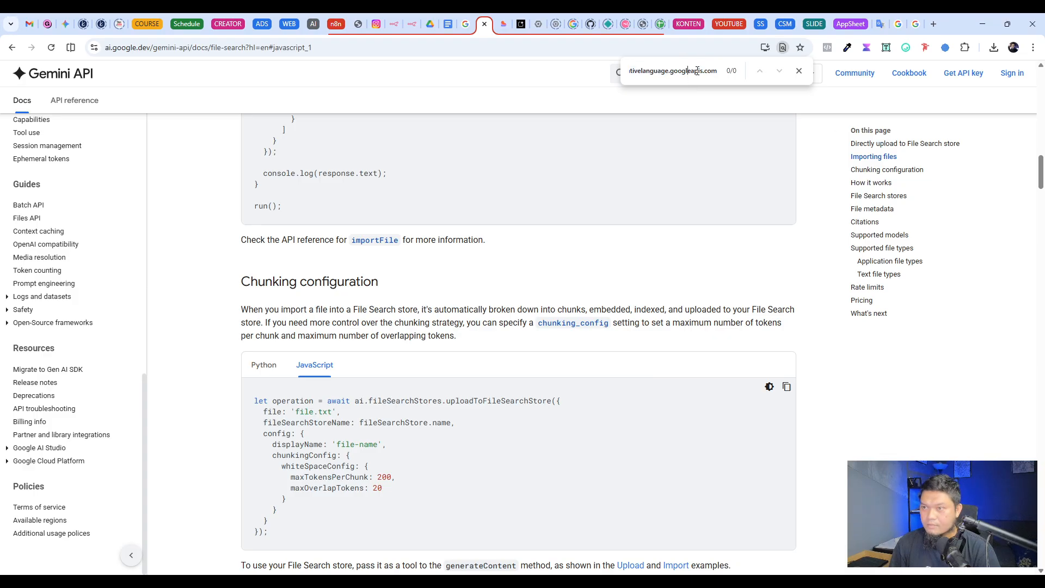
key(Home)
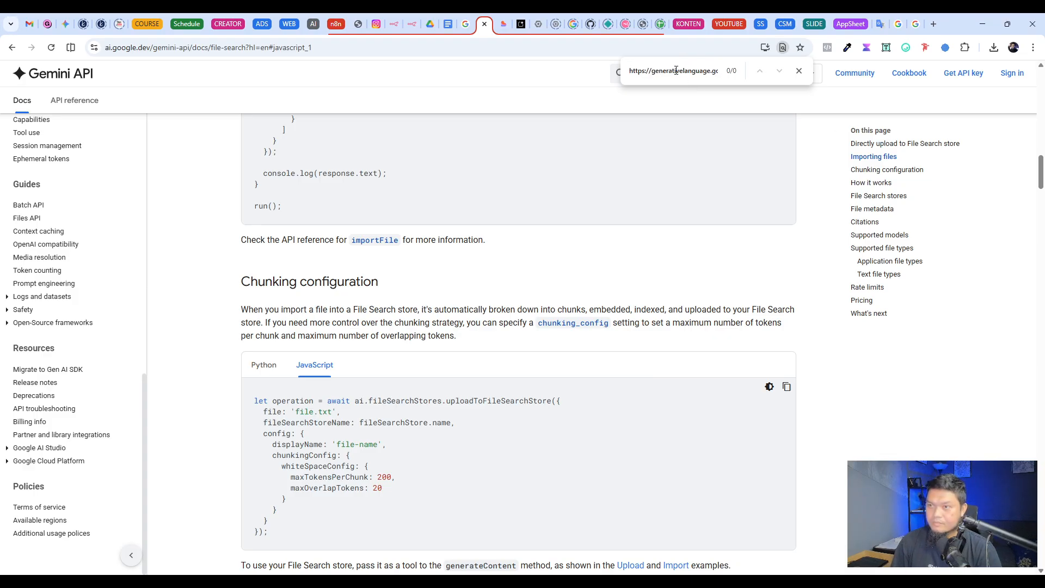
key(End)
key(BackSpace)
key(BackSpace)
key(BackSpace)
key(BackSpace)
key(BackSpace)
key(BackSpace)
key(BackSpace)
key(BackSpace)
key(BackSpace)
key(BackSpace)
key(BackSpace)
key(BackSpace)
key(BackSpace)
key(BackSpace)
key(BackSpace)
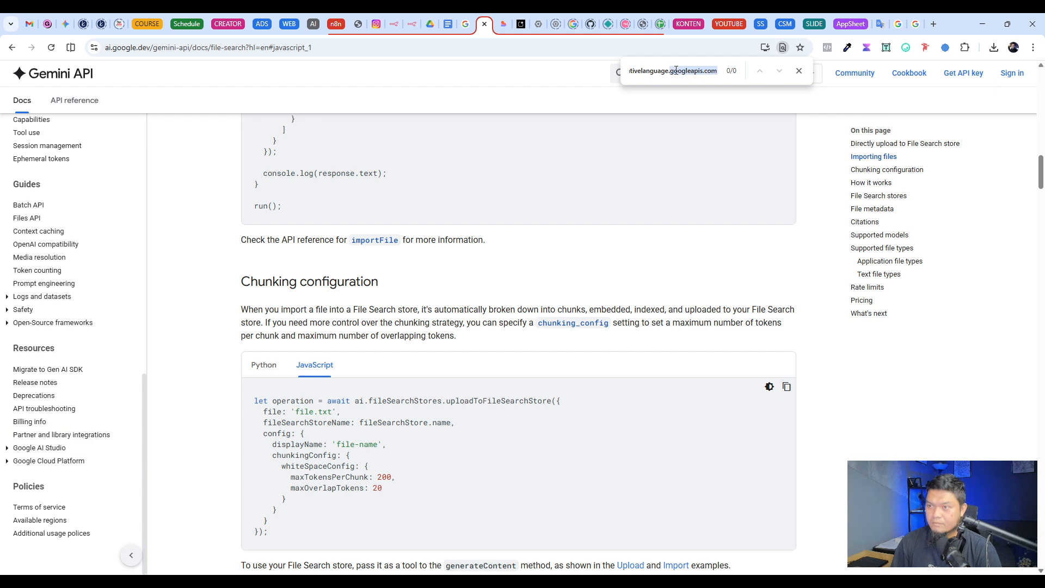
click(799, 70)
Step: Switch back to the n8n workflow and review Query_KB's URL, Gemini credential, header and JSON body settings
click(412, 24)
click(479, 316)
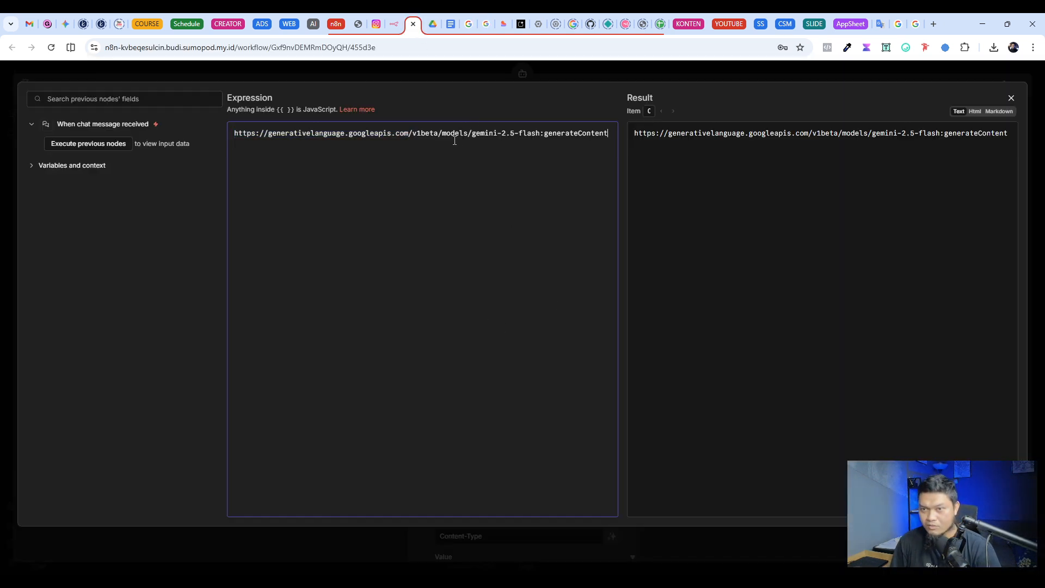
click(446, 80)
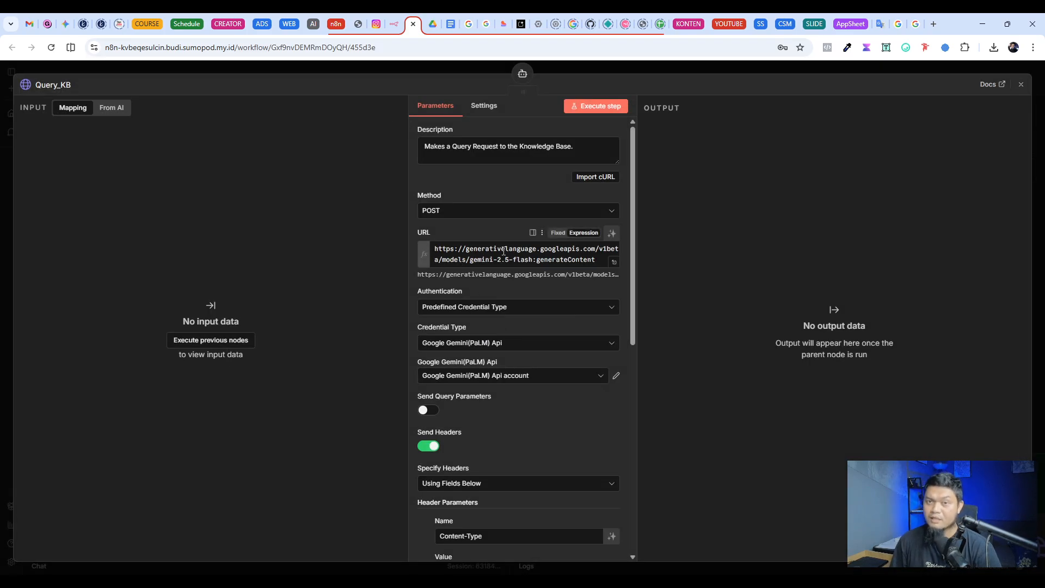
scroll(551, 222, down, 2)
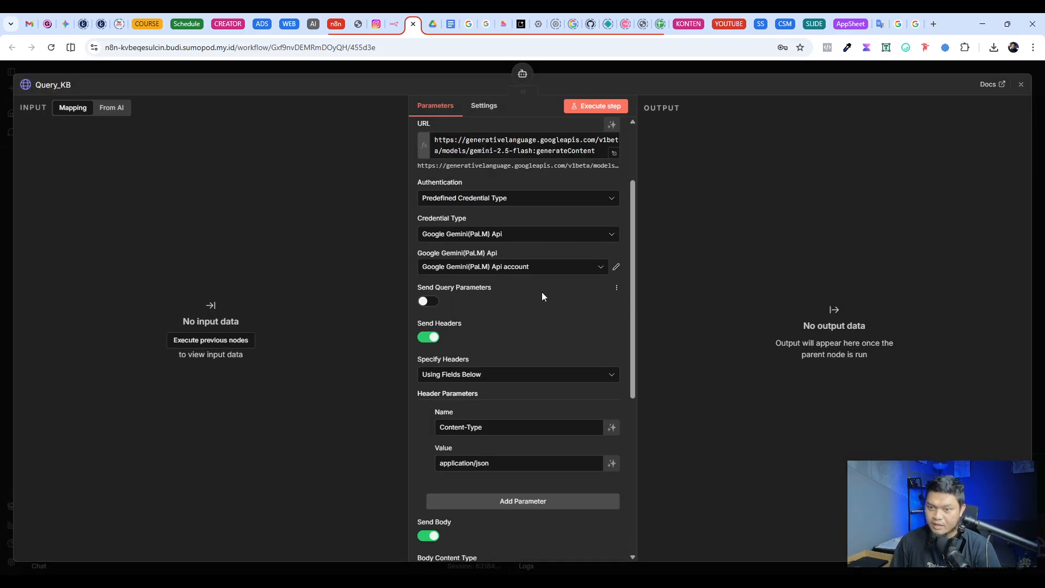
click(496, 269)
click(404, 465)
scroll(460, 337, down, 5)
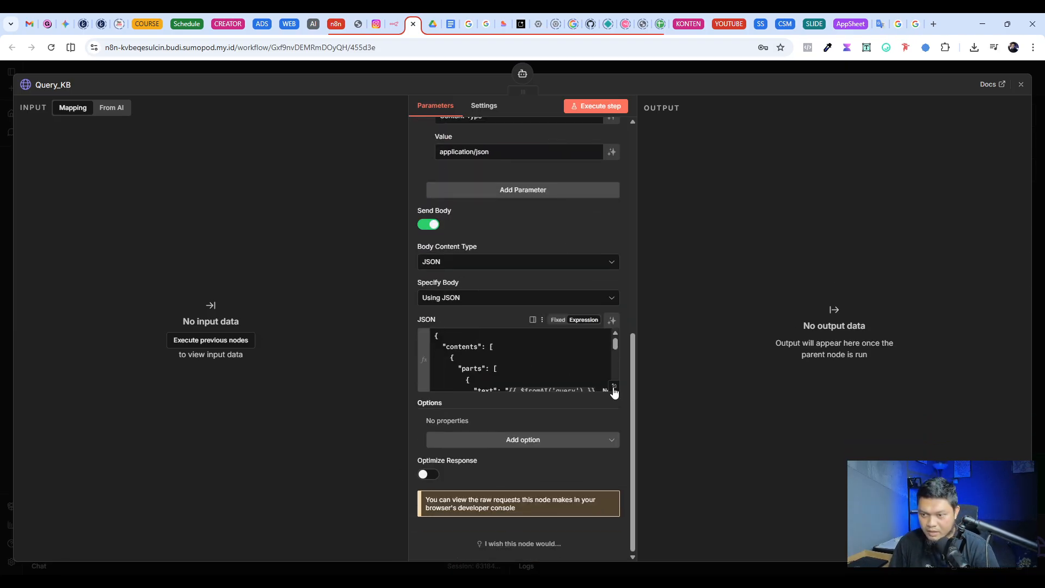
Step: Replace the store ID after "fileSearchStores/" in Query_KB's JSON body with the placeholder link_file_store and return to the canvas
click(614, 388)
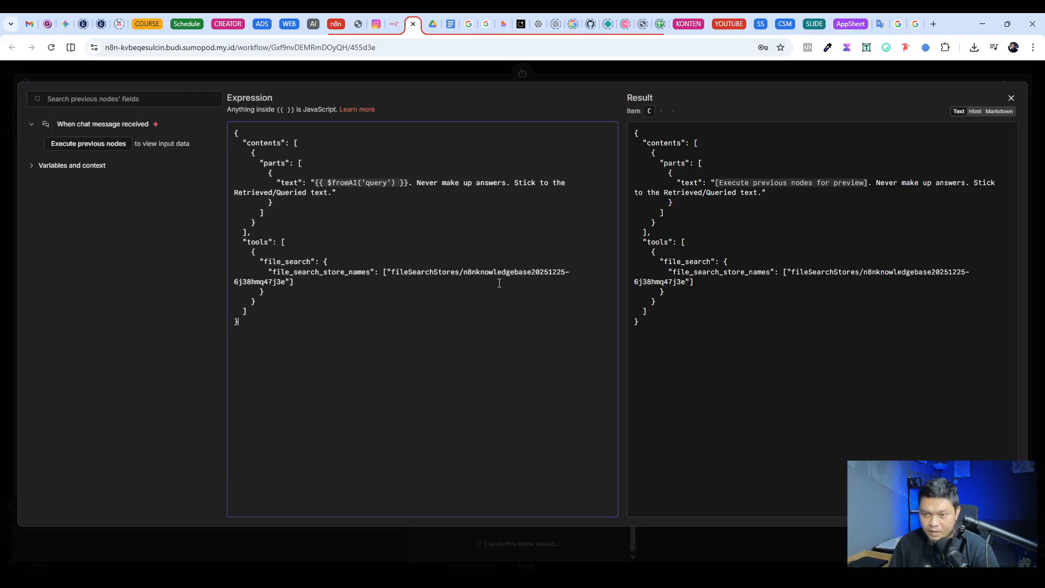
drag(394, 272, 289, 279)
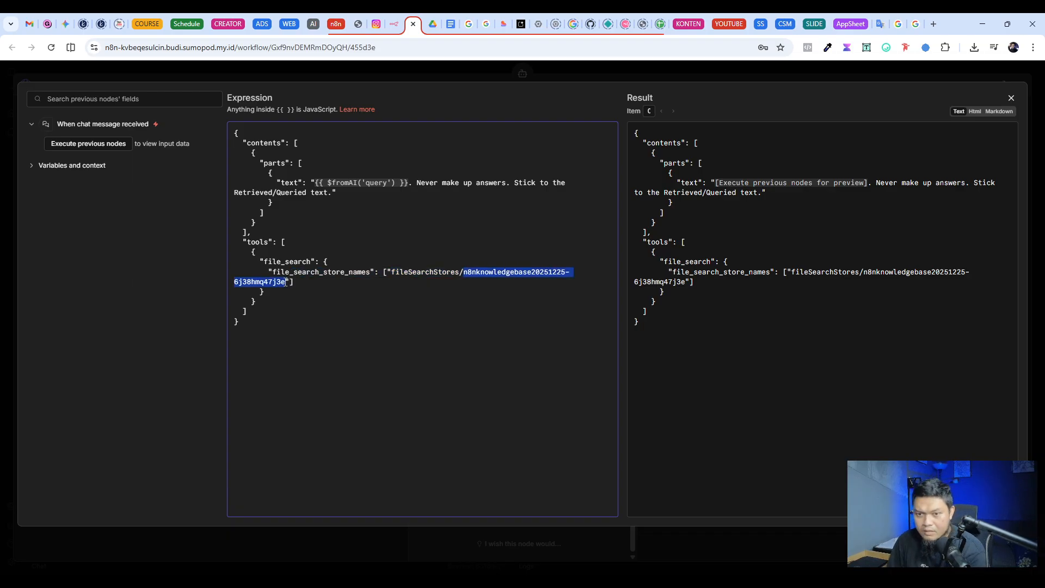
text(link_file)
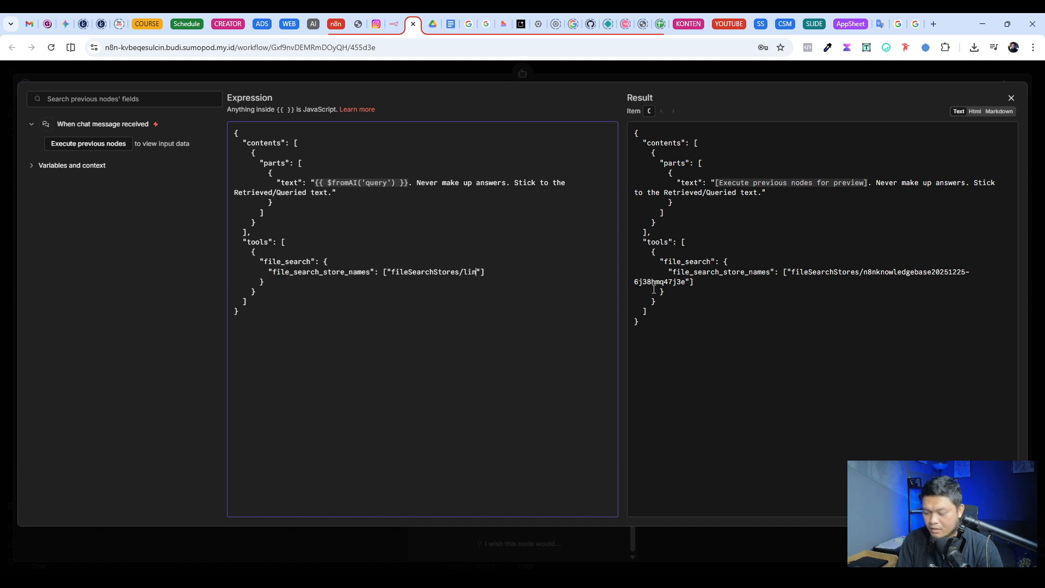
text(_store)
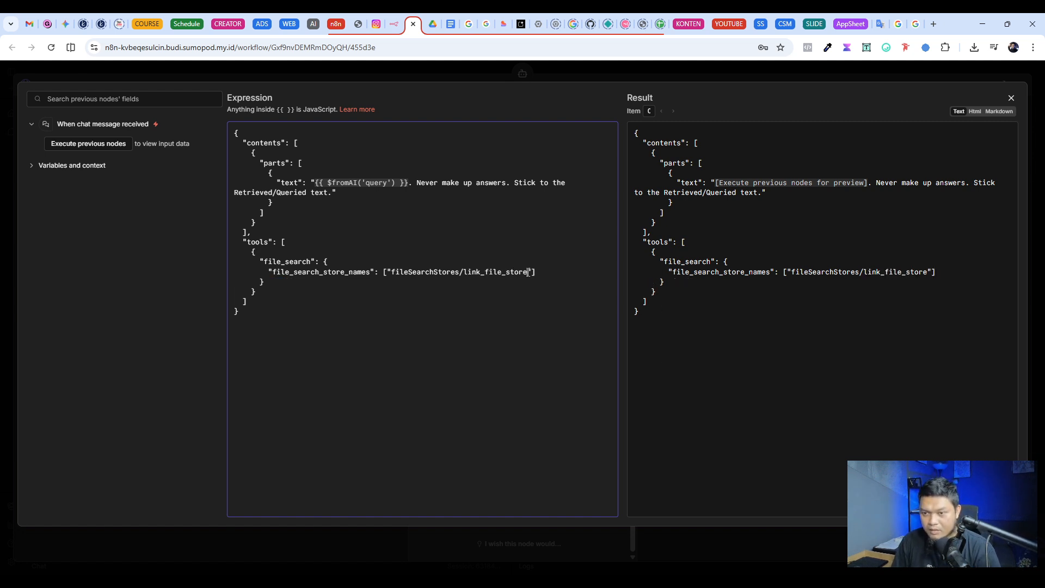
drag(528, 272, 470, 272)
click(659, 67)
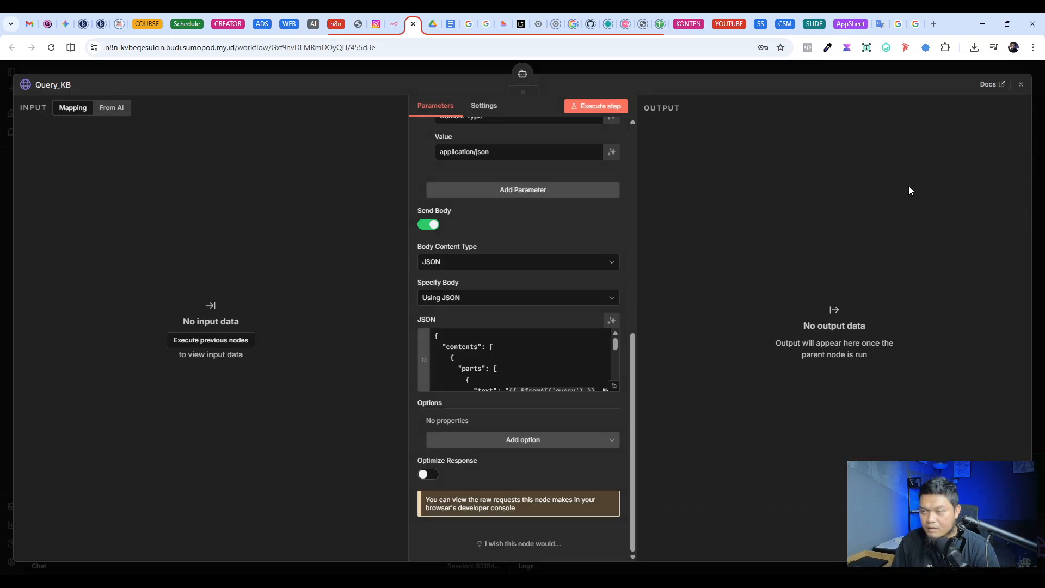
click(727, 64)
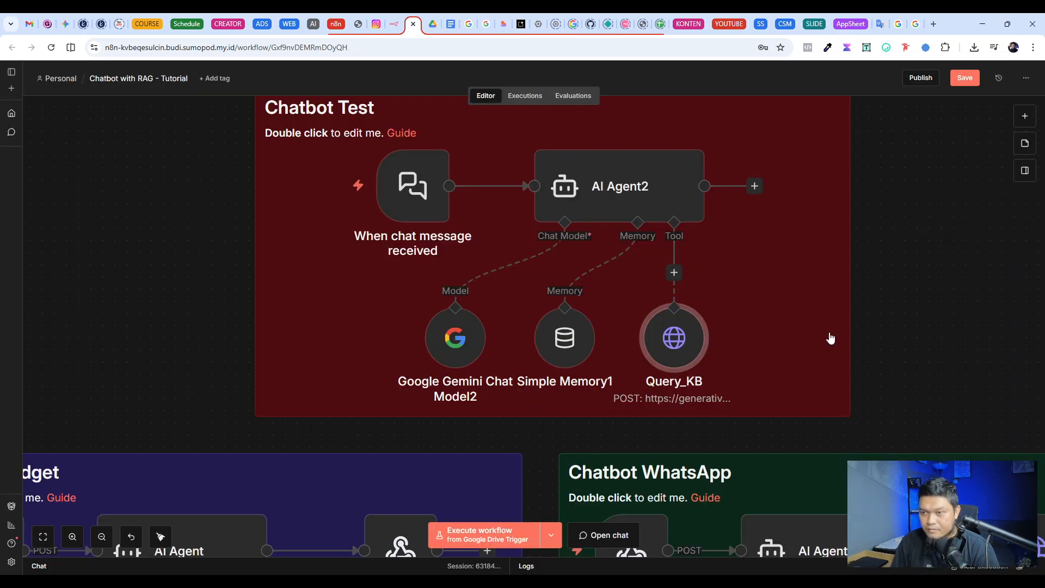
Step: Copy the full store name from the pinned output of the Create a File Search Store node and close the node
scroll(693, 334, down, 3)
scroll(694, 335, down, 10)
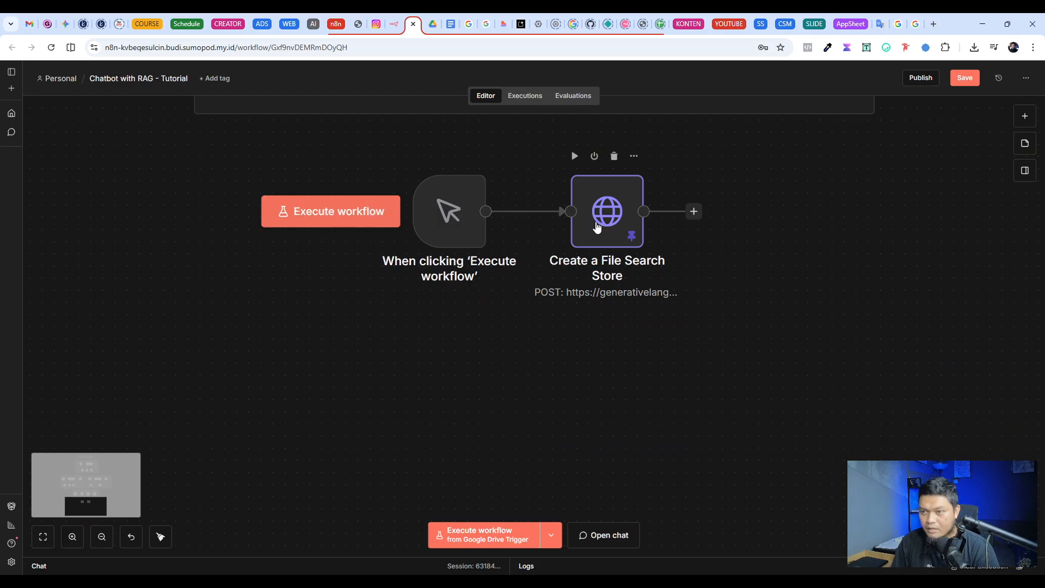
key(Return)
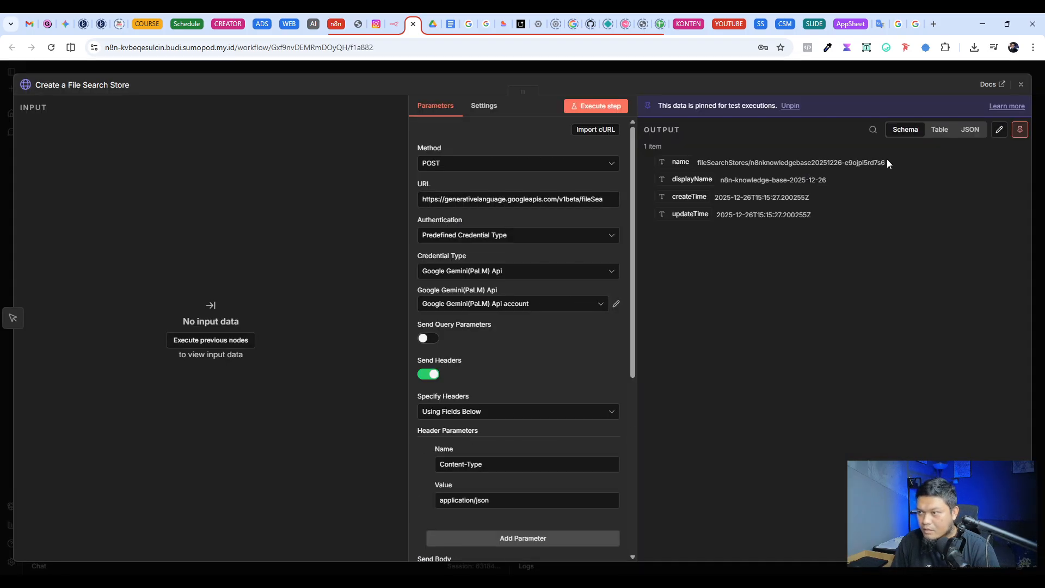
drag(886, 160, 703, 163)
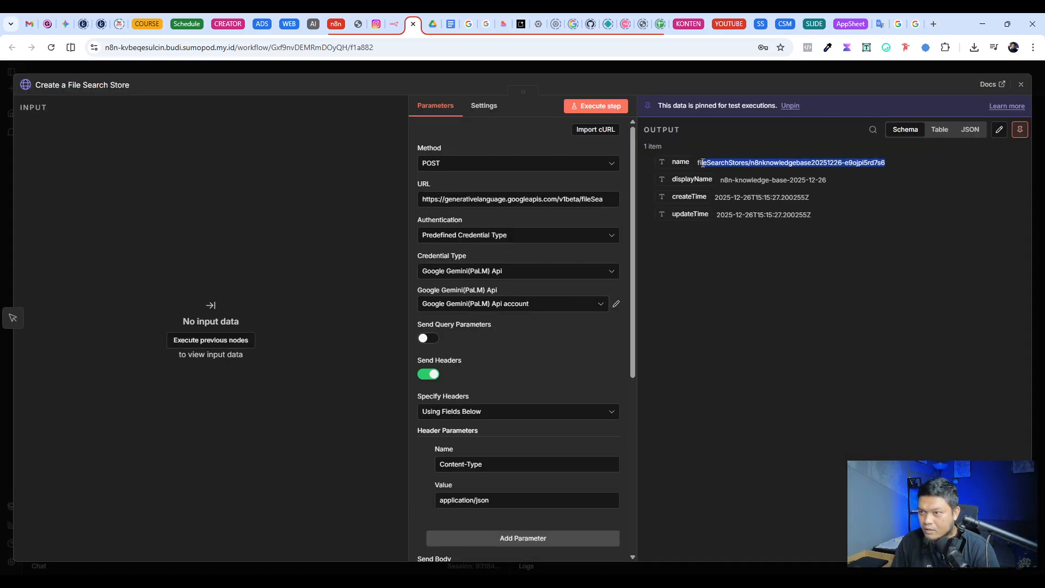
click(640, 66)
Step: Replace the link_file_store placeholder in Query_KB's JSON body with the copied store name fileSearchStores/n8nknowledgebase20251226-e9ojpi5rd7s6
scroll(333, 293, up, 15)
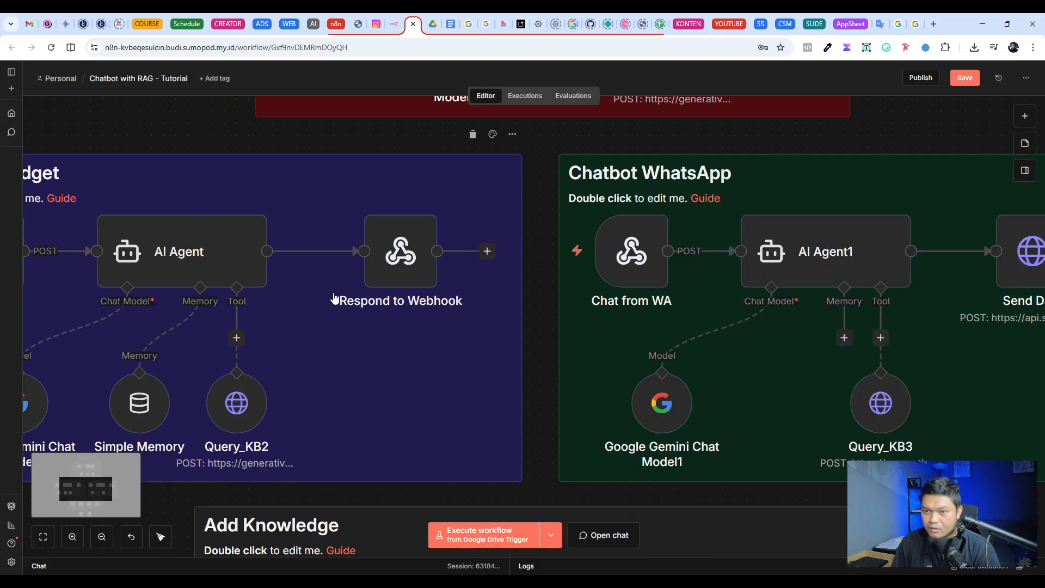
scroll(334, 299, up, 5)
double_click(675, 317)
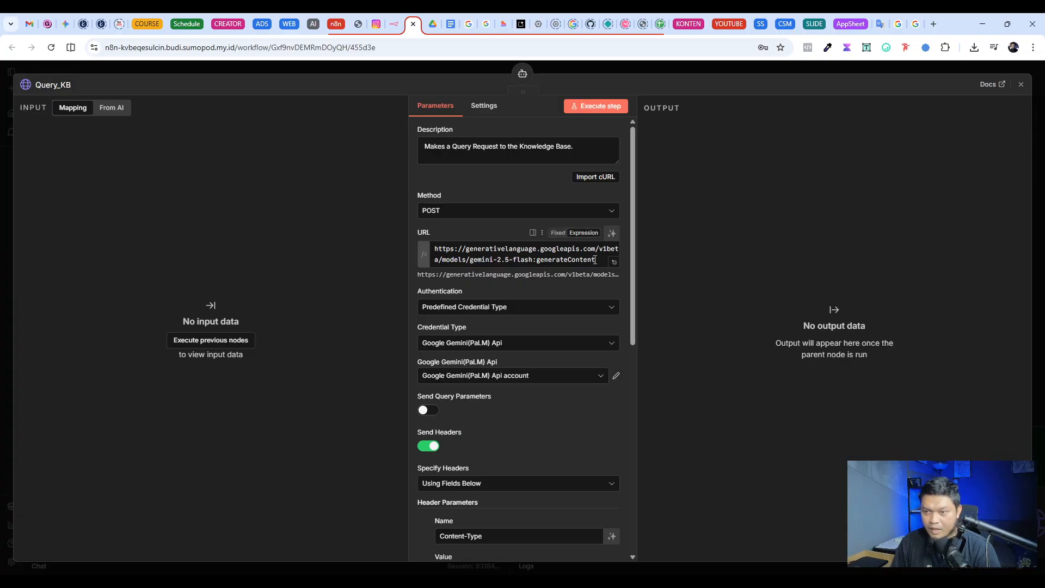
scroll(531, 391, down, 8)
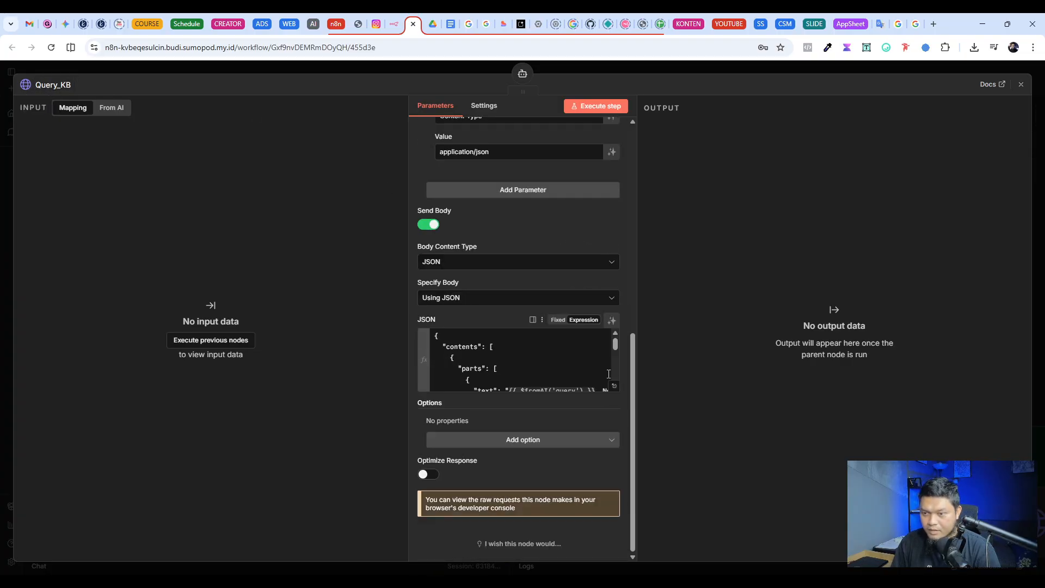
click(613, 392)
drag(527, 271, 471, 270)
text(fileSearchStores/n8nknowledgebase20251226-e9ojpi5rd7s6)
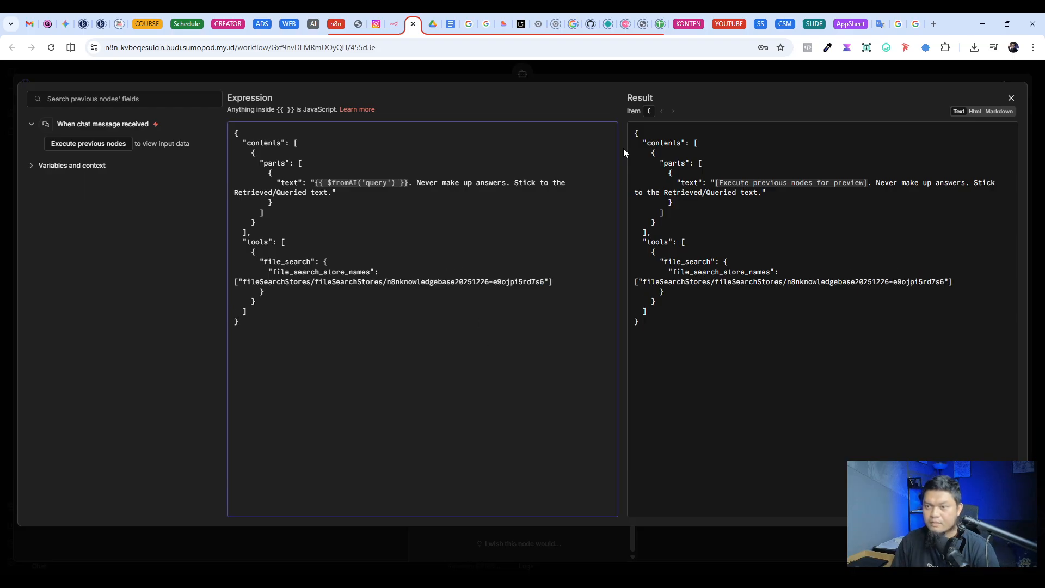
click(426, 320)
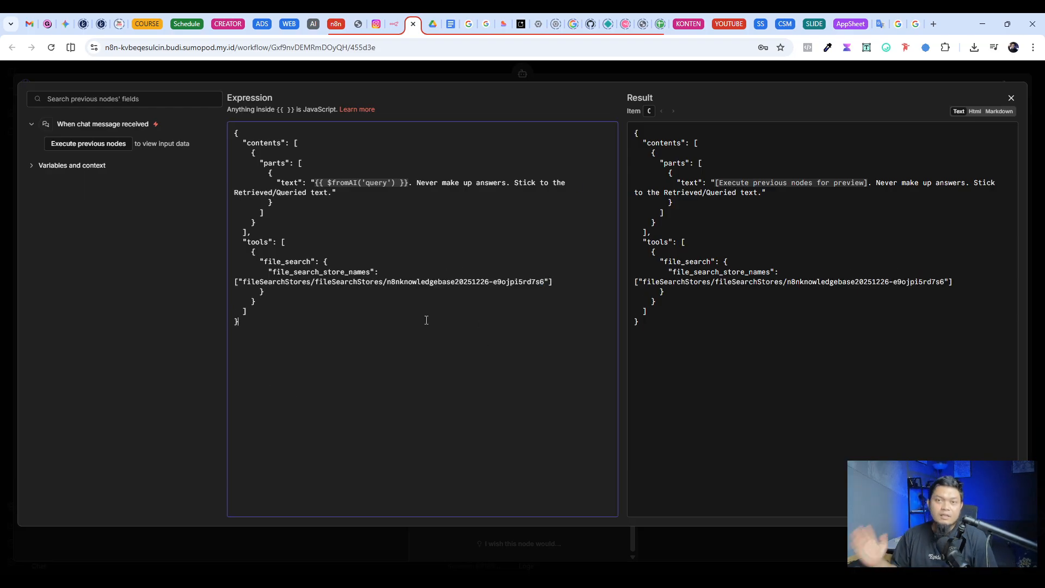
click(449, 78)
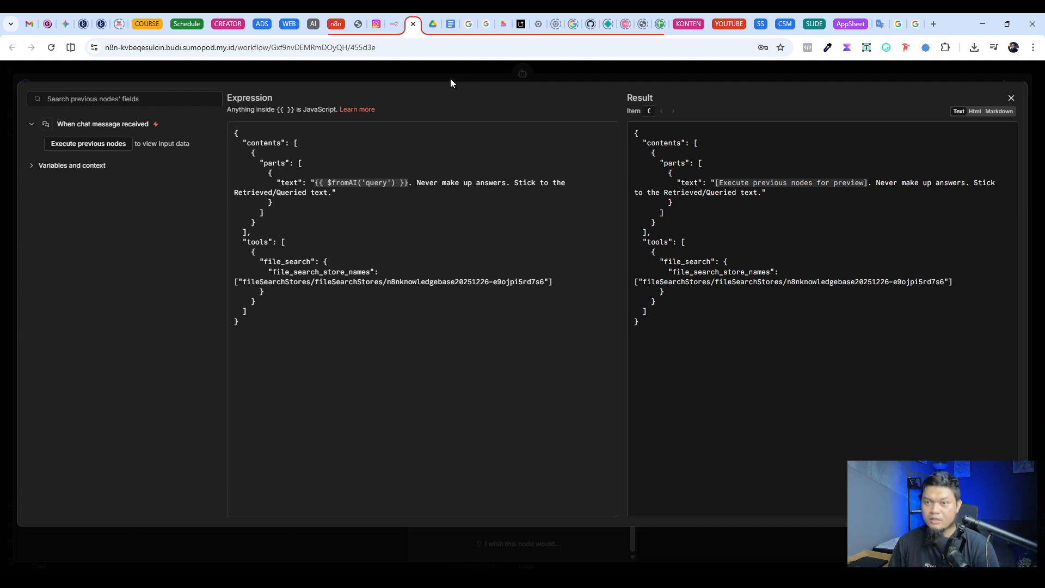
Step: Close Query_KB and check the credential and model set in the Google Gemini Chat Model2 node, then return to the canvas
scroll(444, 412, up, 6)
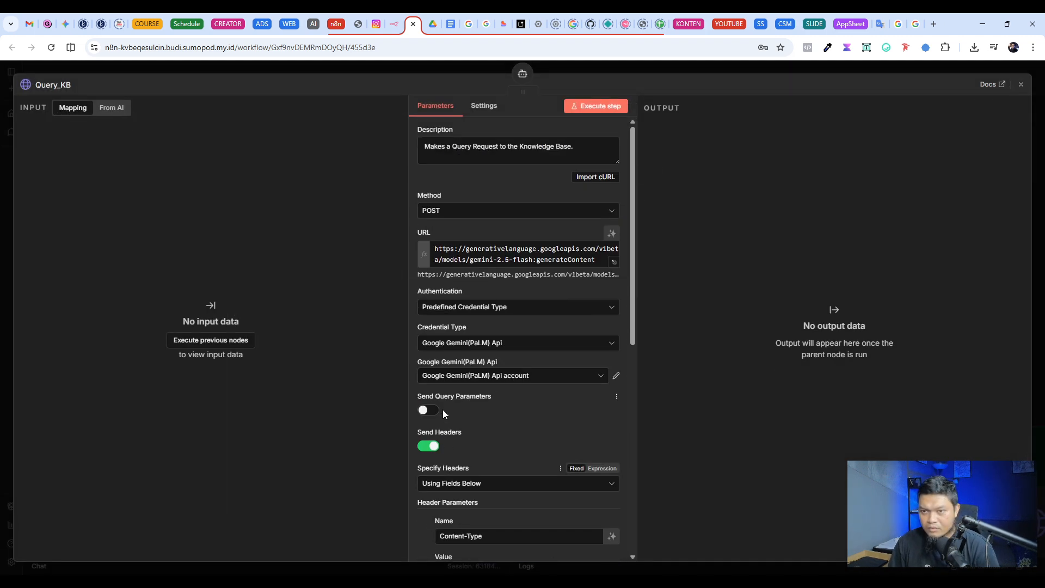
click(378, 70)
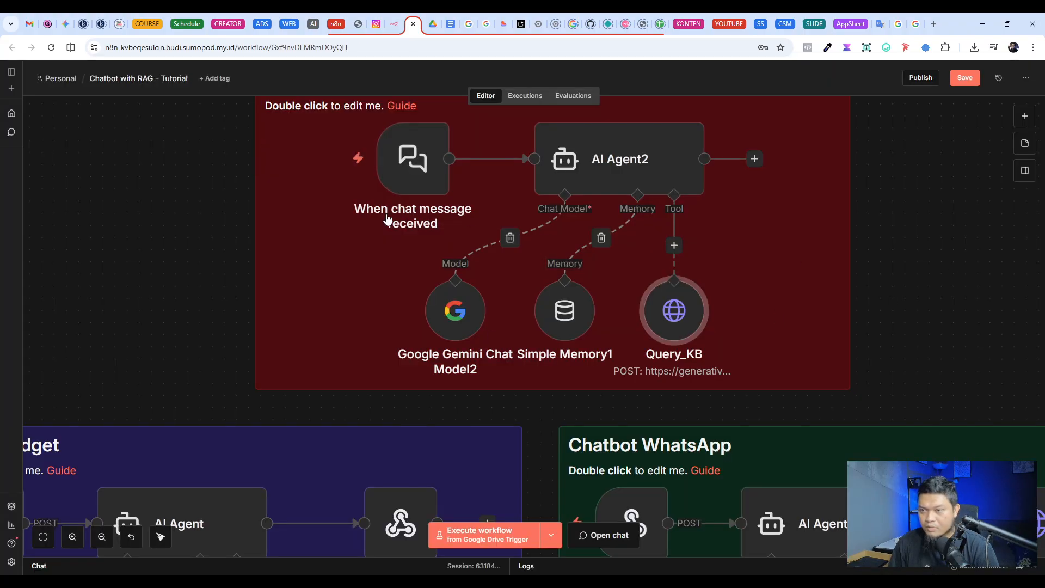
scroll(317, 286, up, 2)
scroll(555, 262, down, 2)
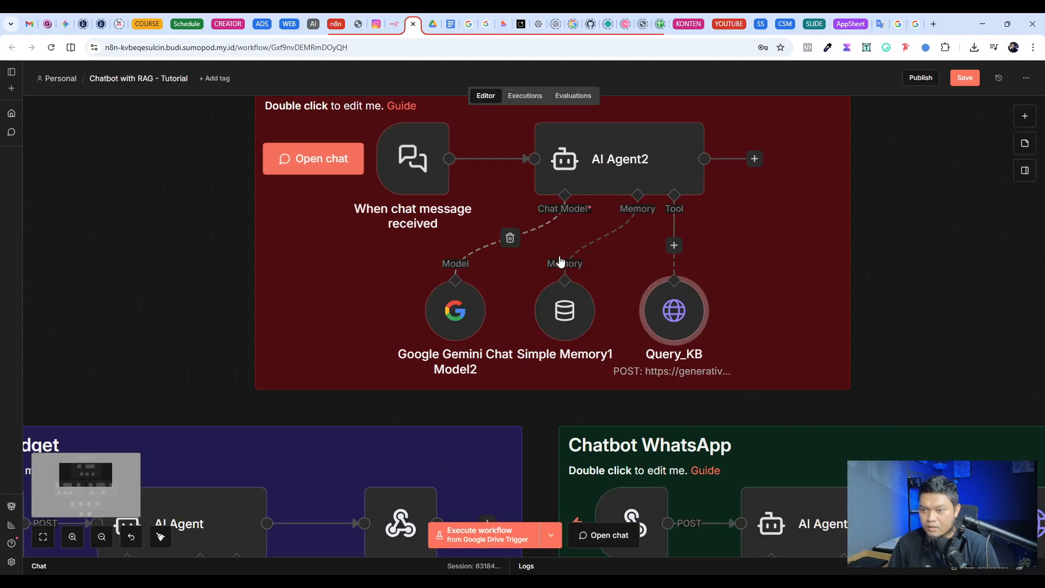
double_click(457, 322)
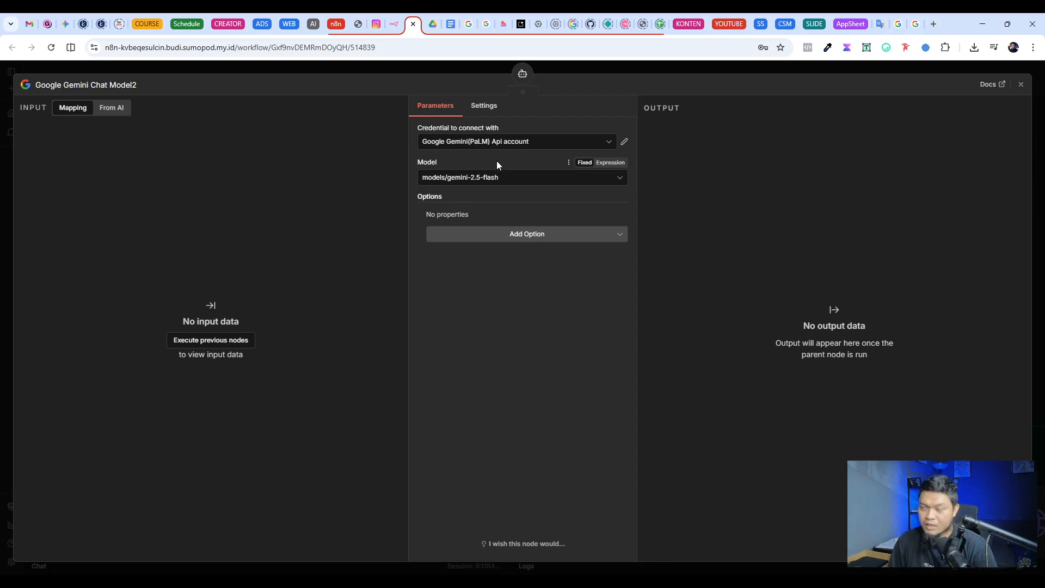
click(603, 65)
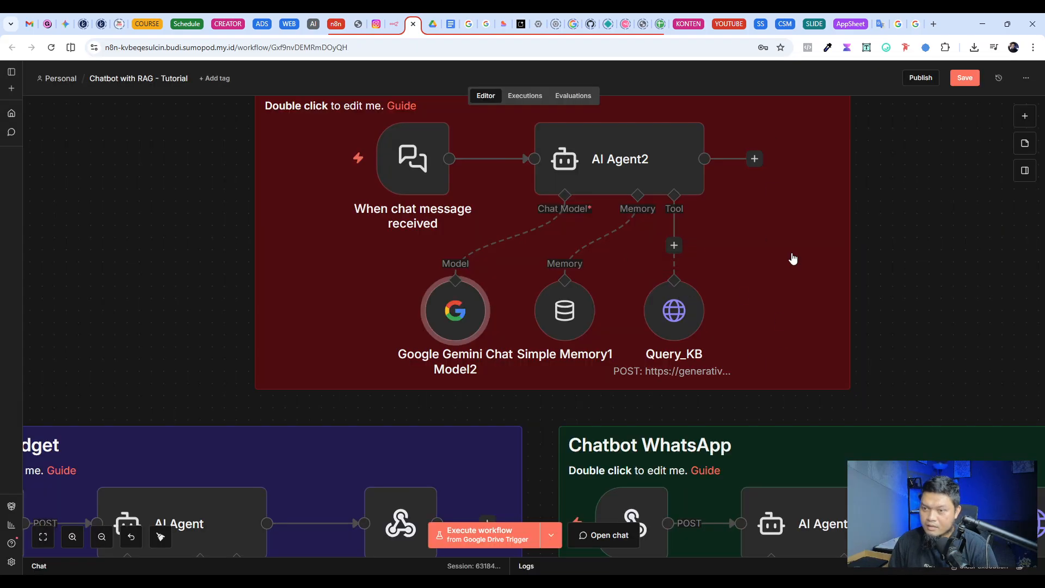
mouse_move(565, 311)
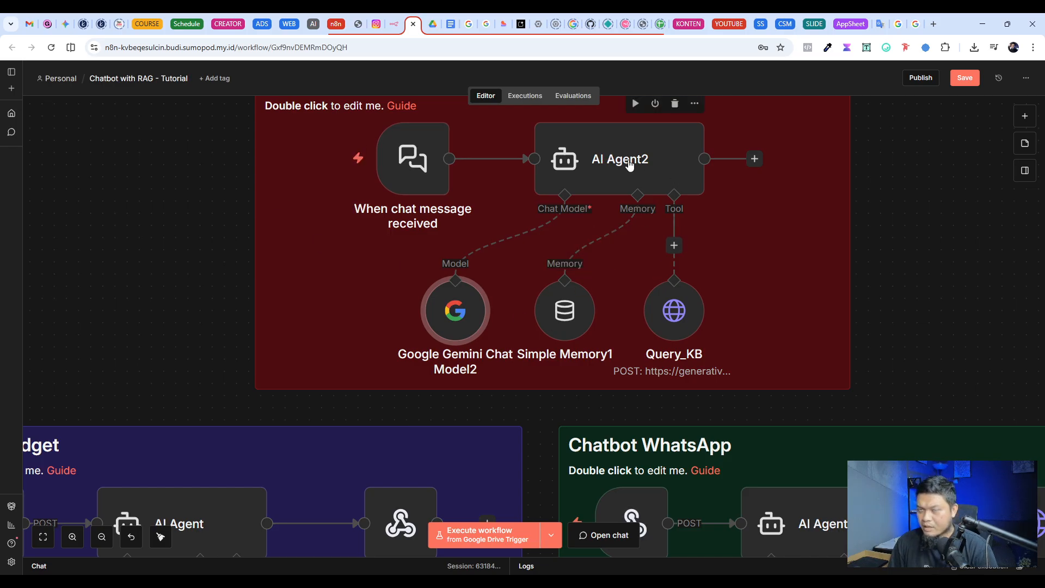
Step: Add an AI Agent node after AI Agent2 and attach a Simple Memory node to it
scroll(714, 240, up, 1)
click(755, 185)
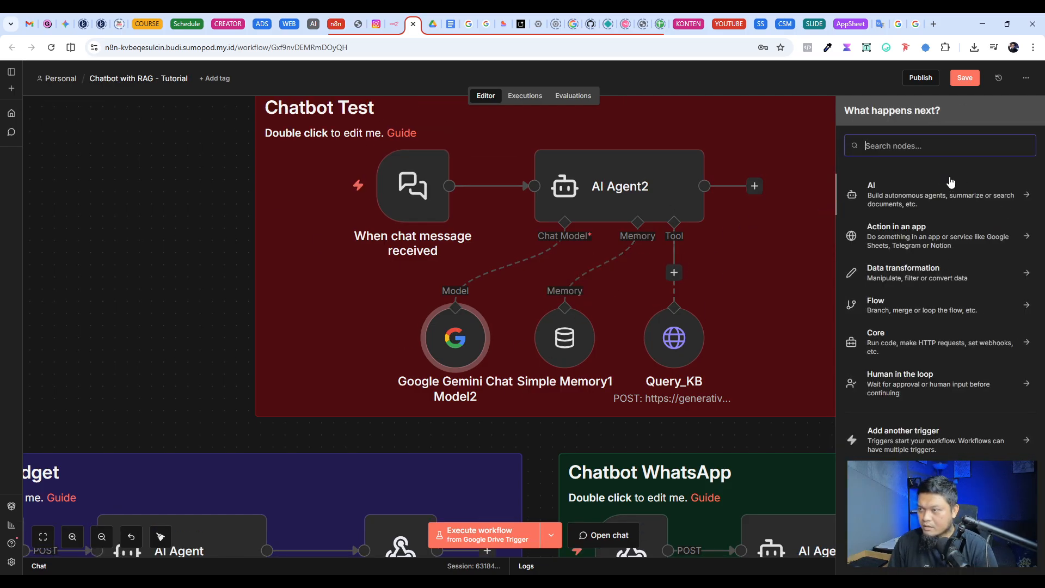
click(902, 196)
click(909, 261)
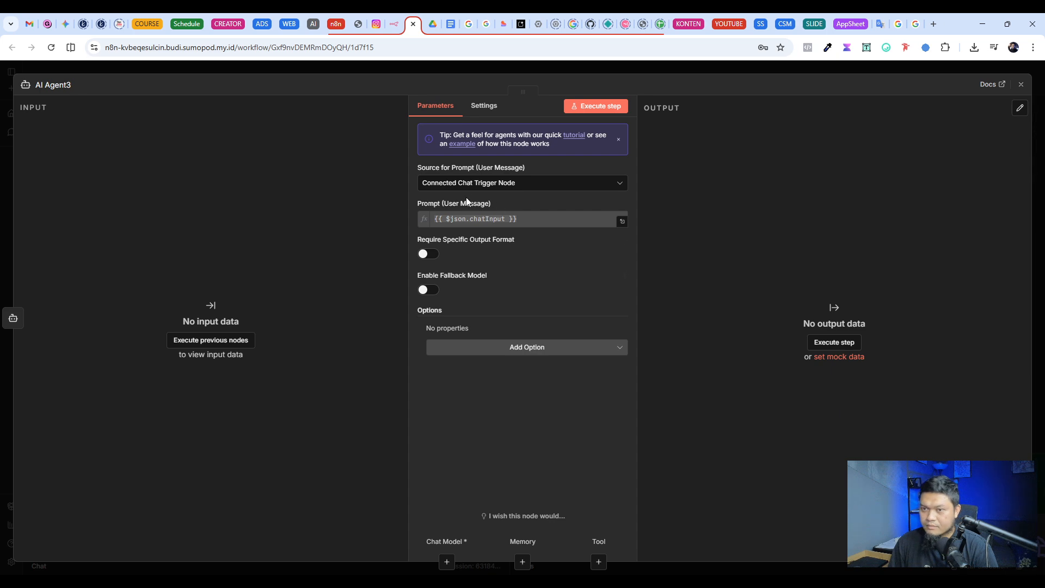
click(573, 69)
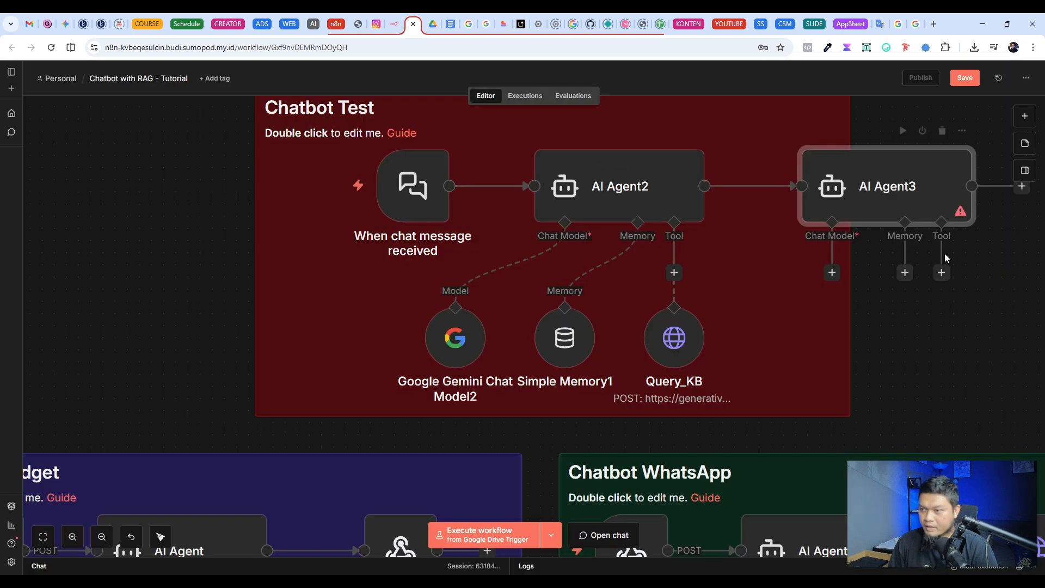
click(904, 271)
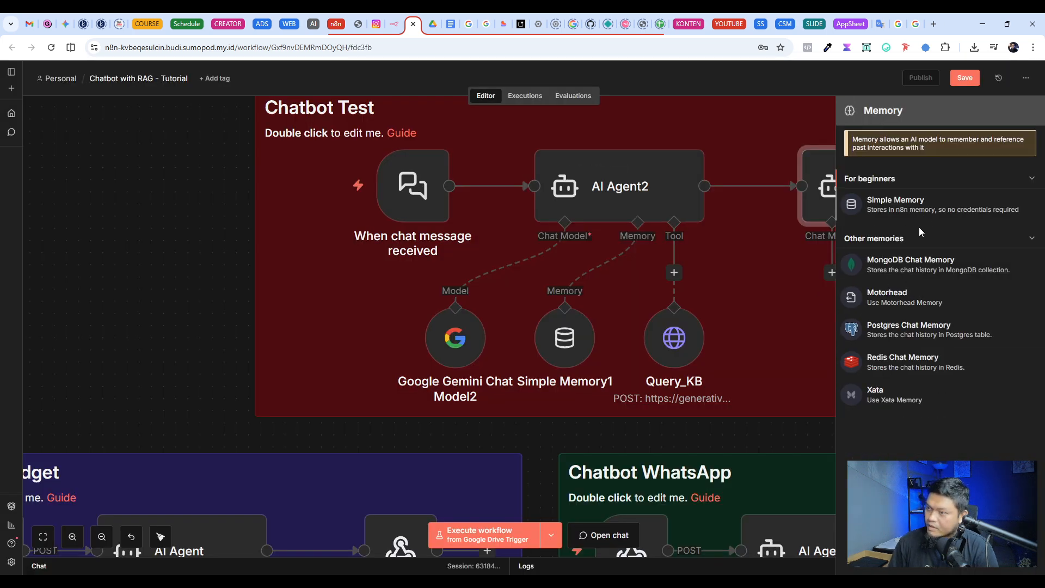
click(920, 205)
click(732, 67)
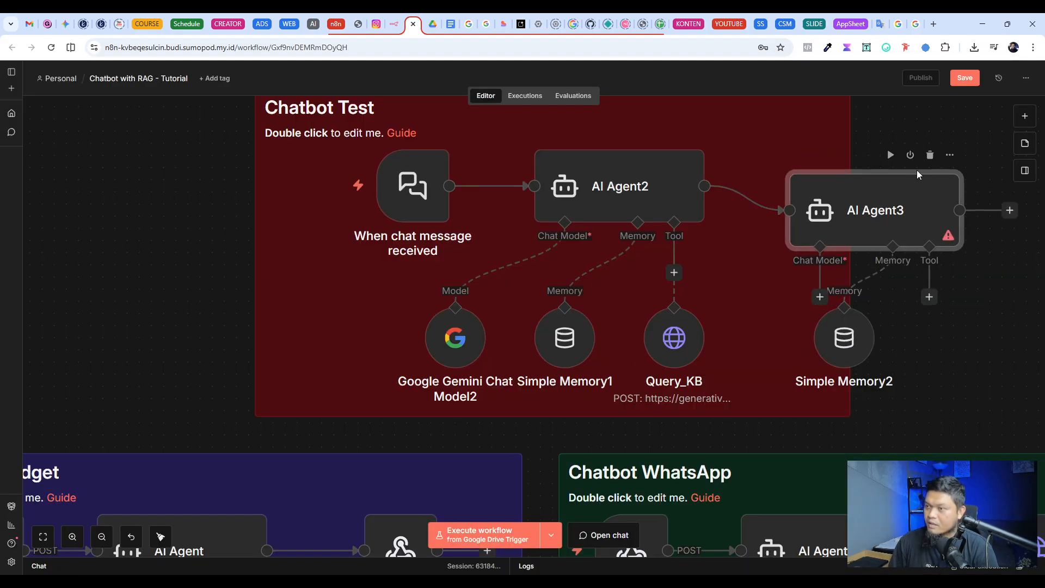
Step: Delete the AI Agent3 and Simple Memory2 nodes from the canvas
click(924, 164)
click(846, 290)
scroll(929, 285, up, 2)
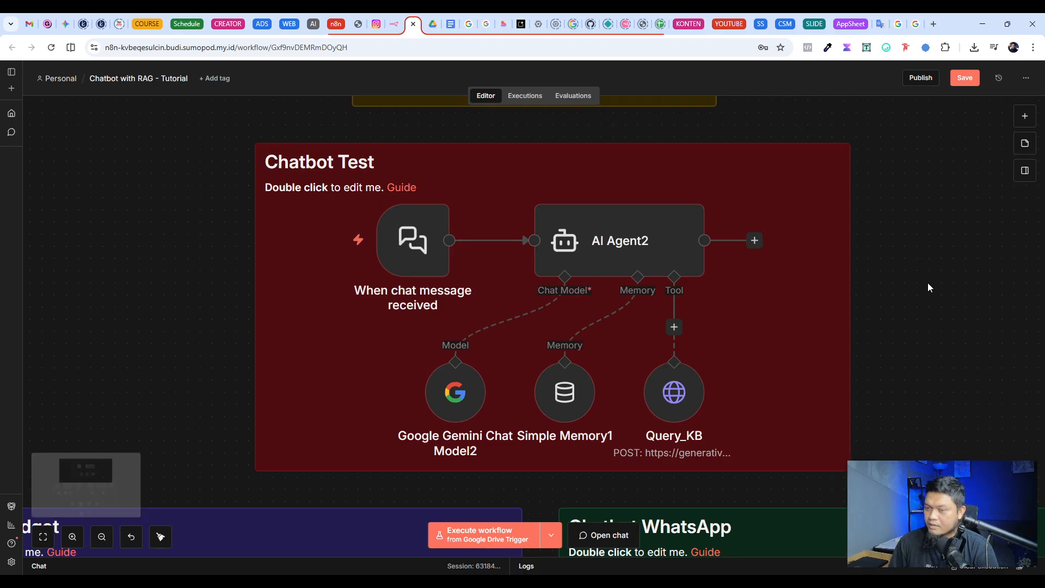
Step: Review AI Agent2's full system message, including its reference to the Query_KB tool, and return to the canvas
ctrl+scroll(338, 296, down, 1)
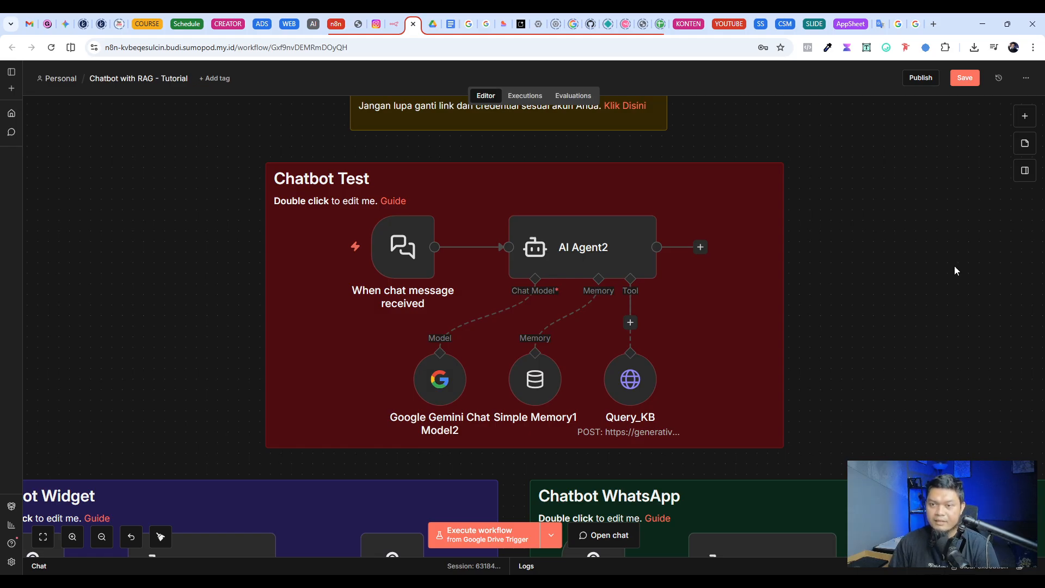
double_click(619, 253)
click(621, 389)
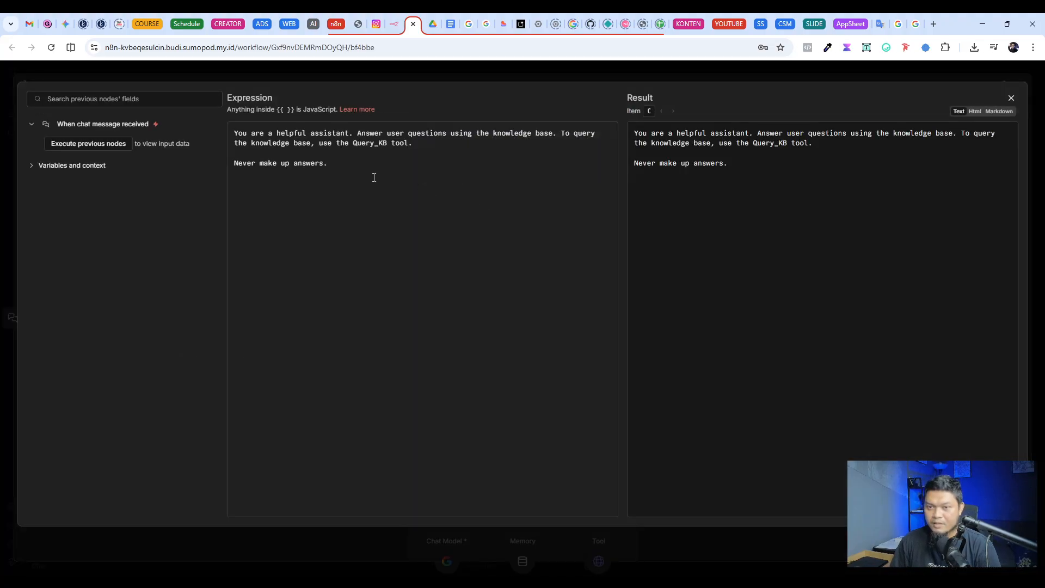
drag(373, 175, 217, 136)
click(412, 201)
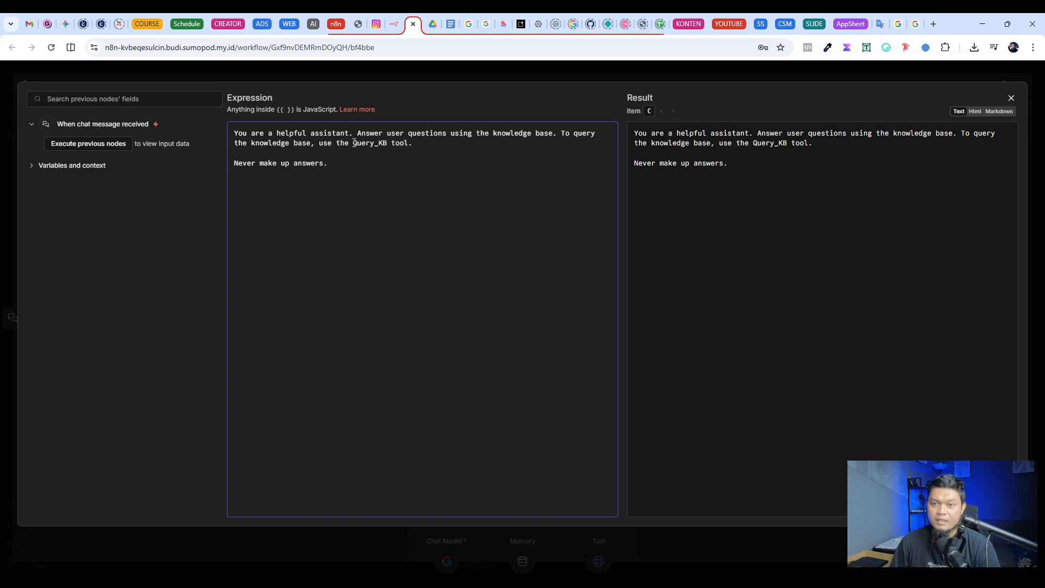
drag(354, 143, 385, 145)
click(558, 79)
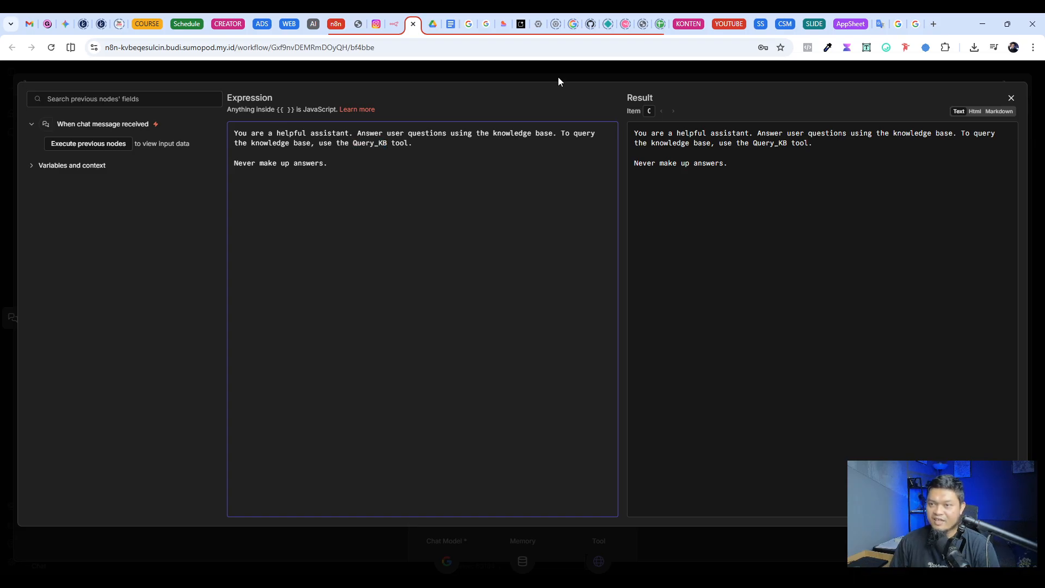
click(521, 64)
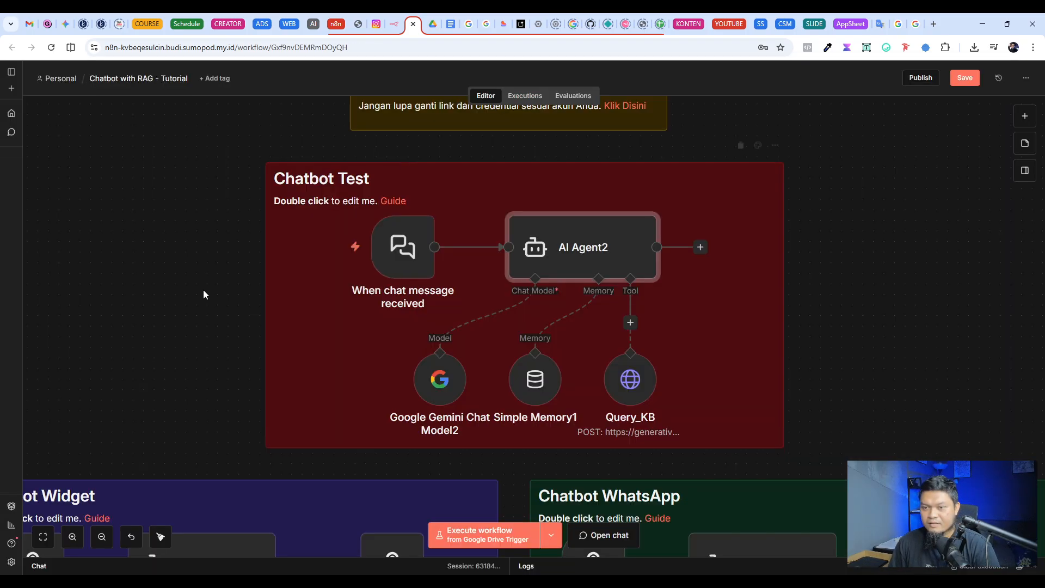
Step: Open the test chat, narrow its pane to widen the logs, and send the message "Halo bang"
mouse_move(392, 243)
click(324, 237)
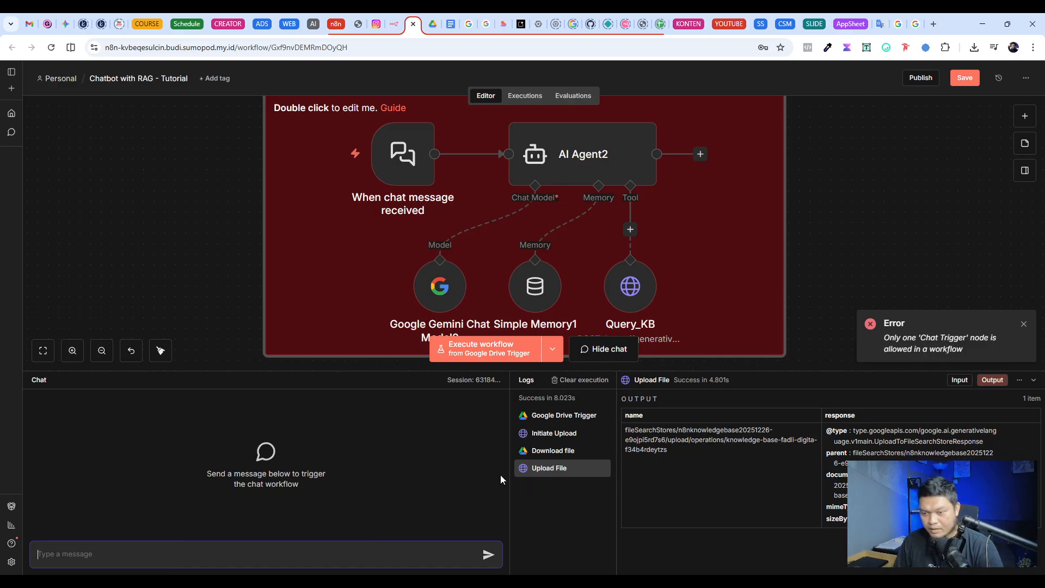
drag(508, 477, 398, 479)
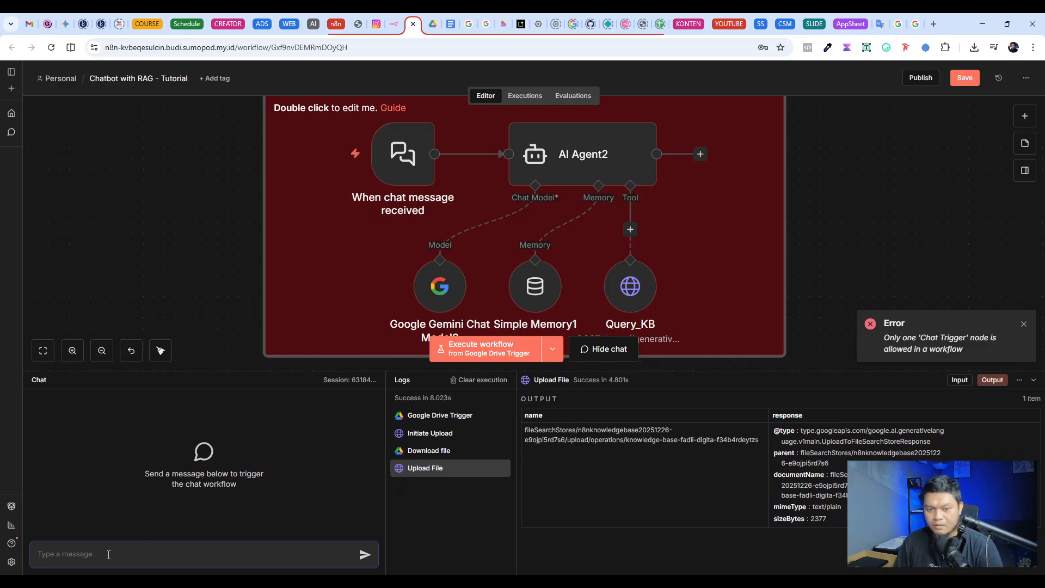
text(Halo bang)
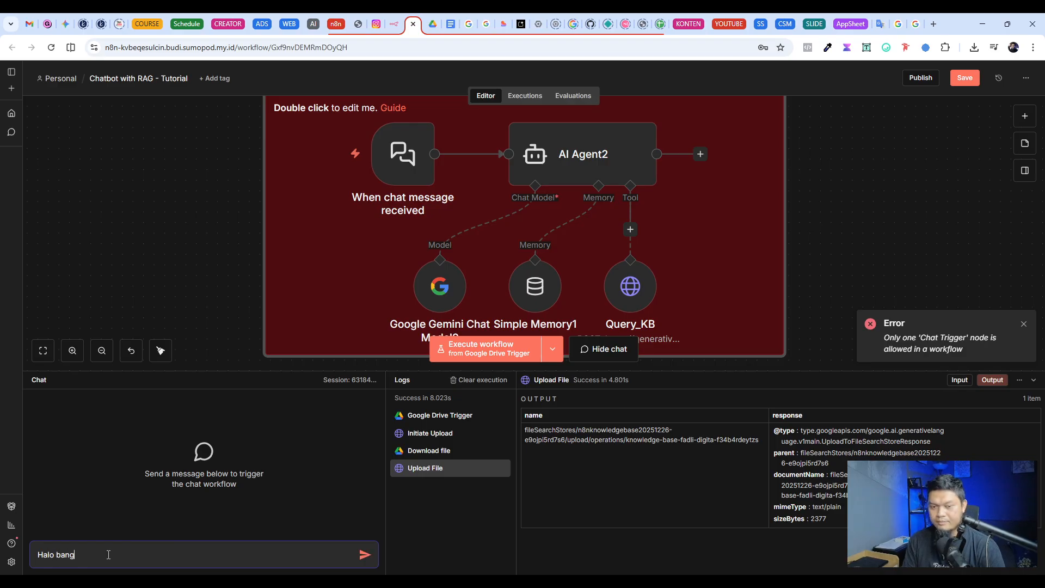
key(Return)
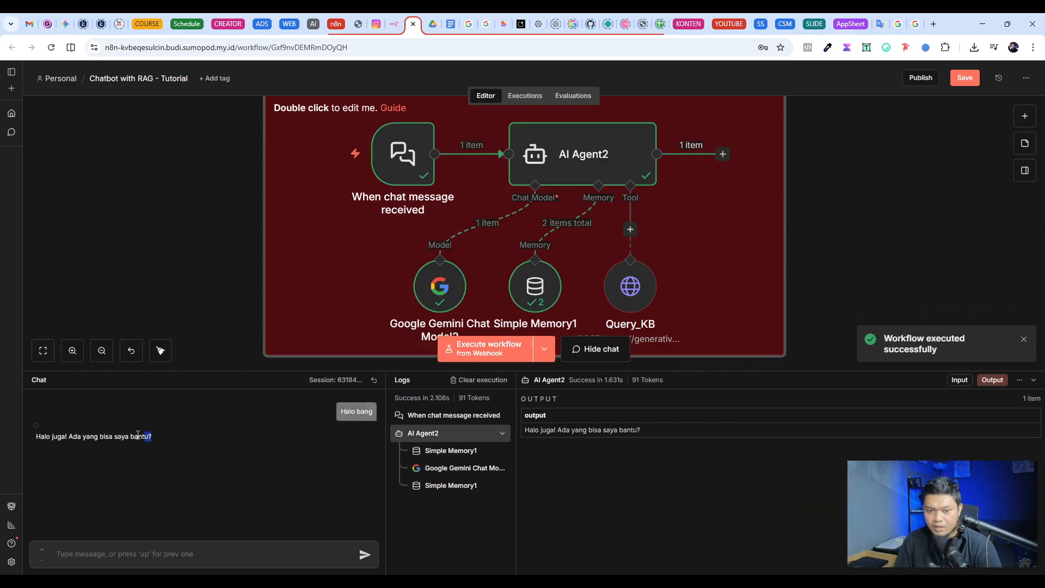
drag(148, 436, 36, 437)
Step: Send the test chat message "Saya mau join kelas bang" to trigger a knowledge base query
click(144, 553)
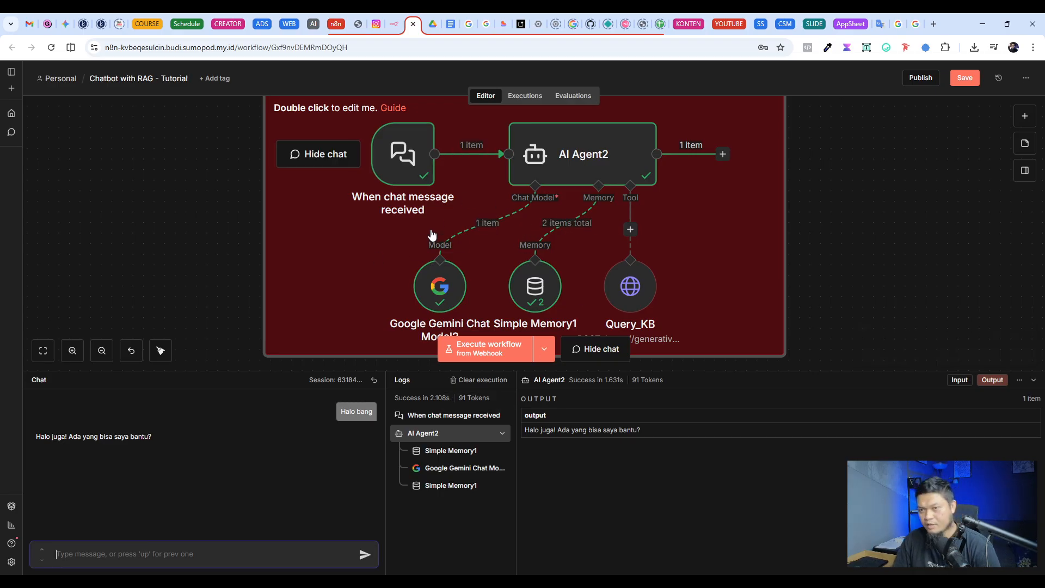
scroll(432, 235, down, 5)
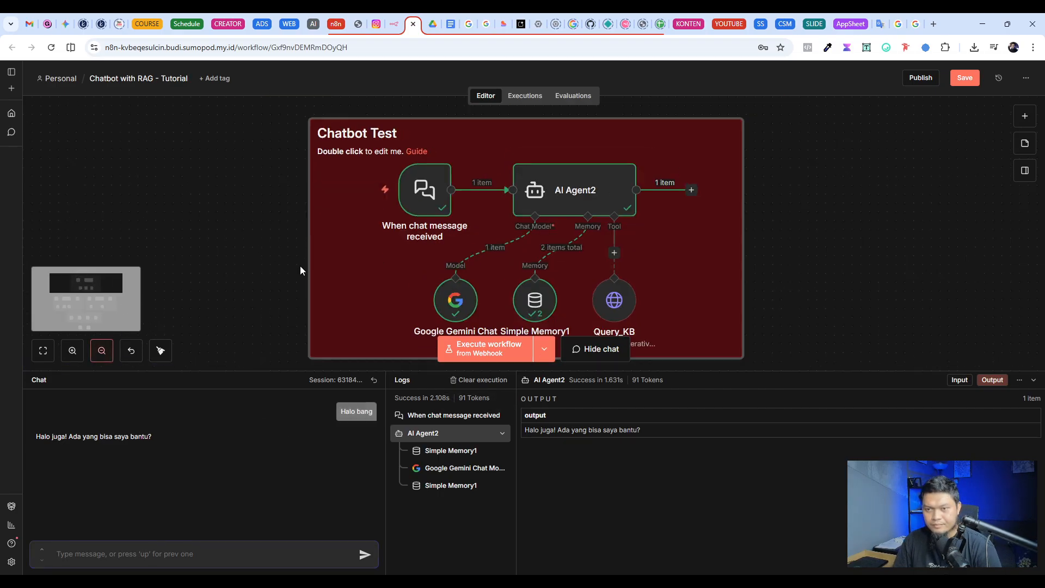
click(97, 552)
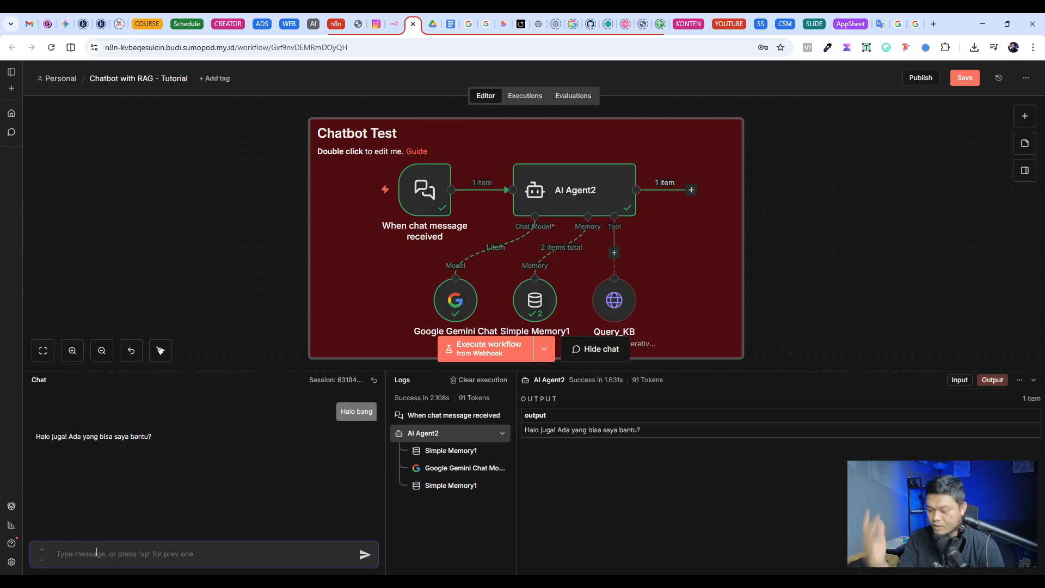
text(Sa)
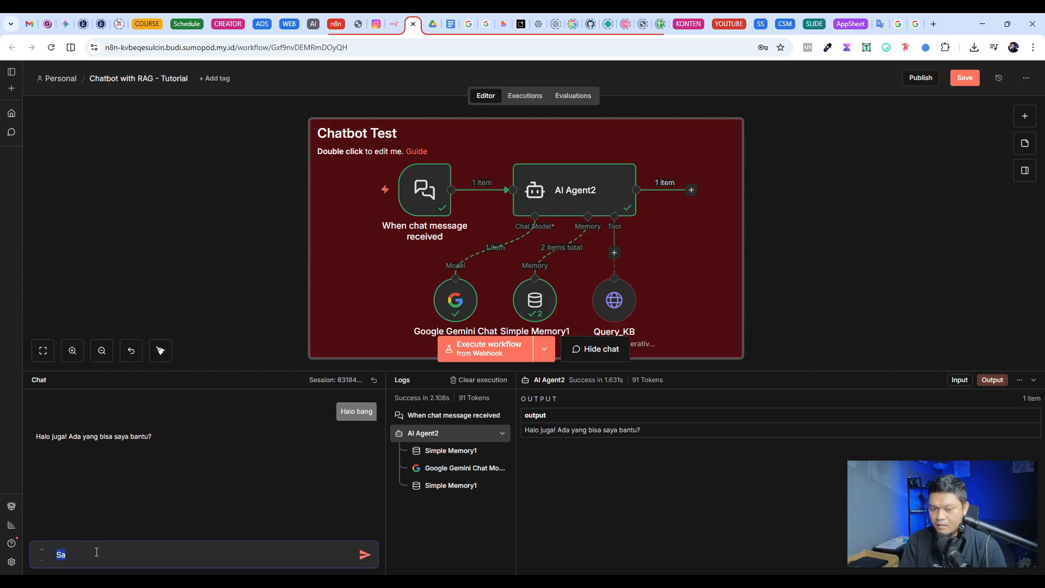
text(ya )
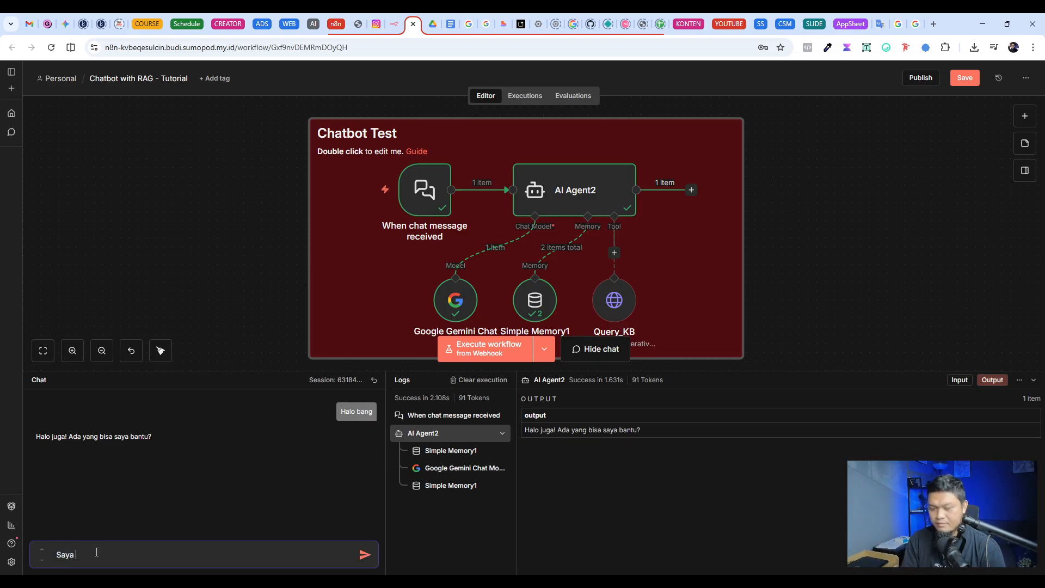
text(mau join kelas bang)
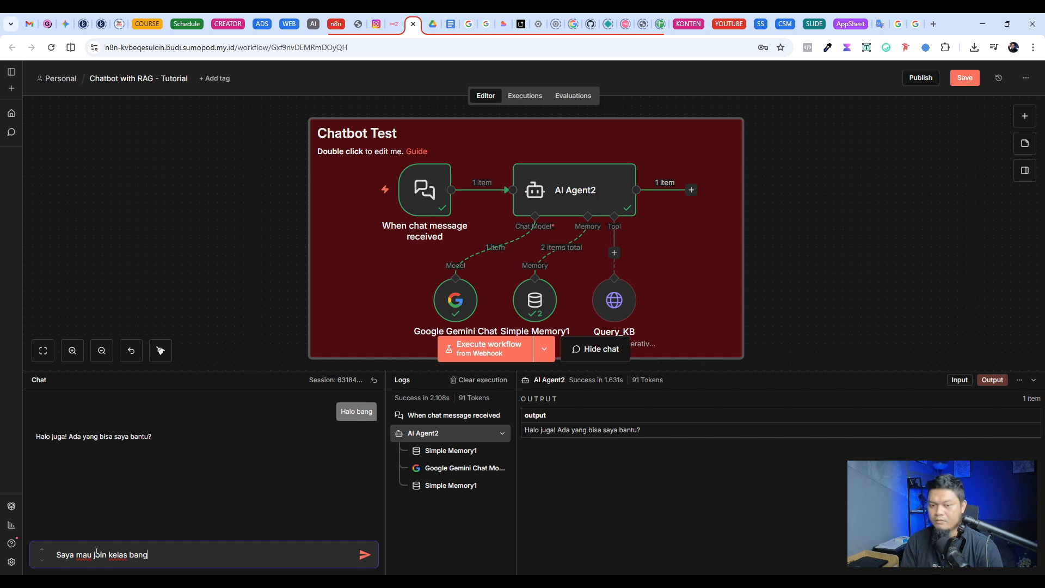
key(Return)
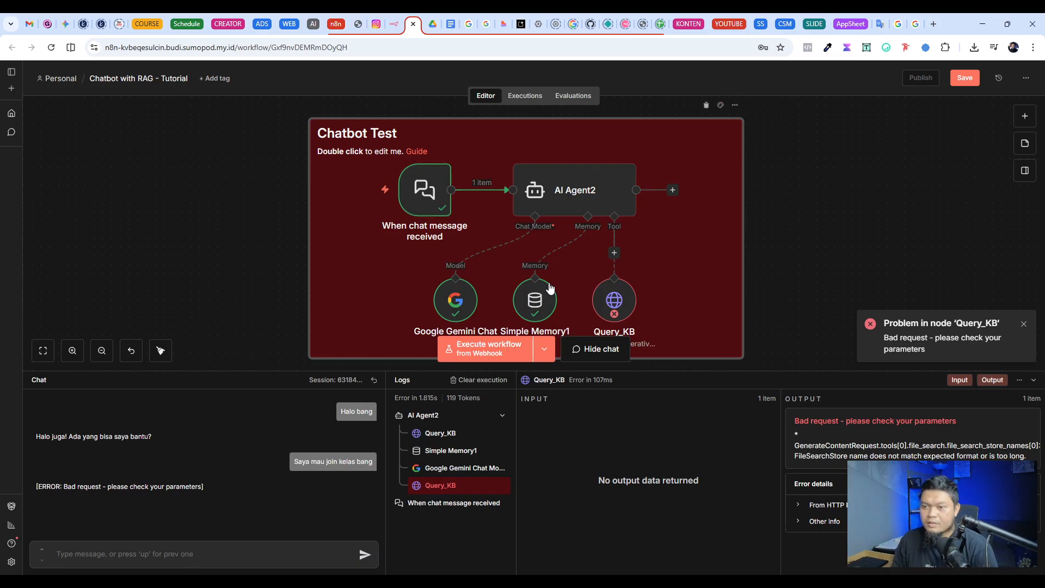
Step: Examine the Query_KB error output and the input and output of Google Gemini Chat Model2
scroll(549, 289, down, 1)
double_click(603, 269)
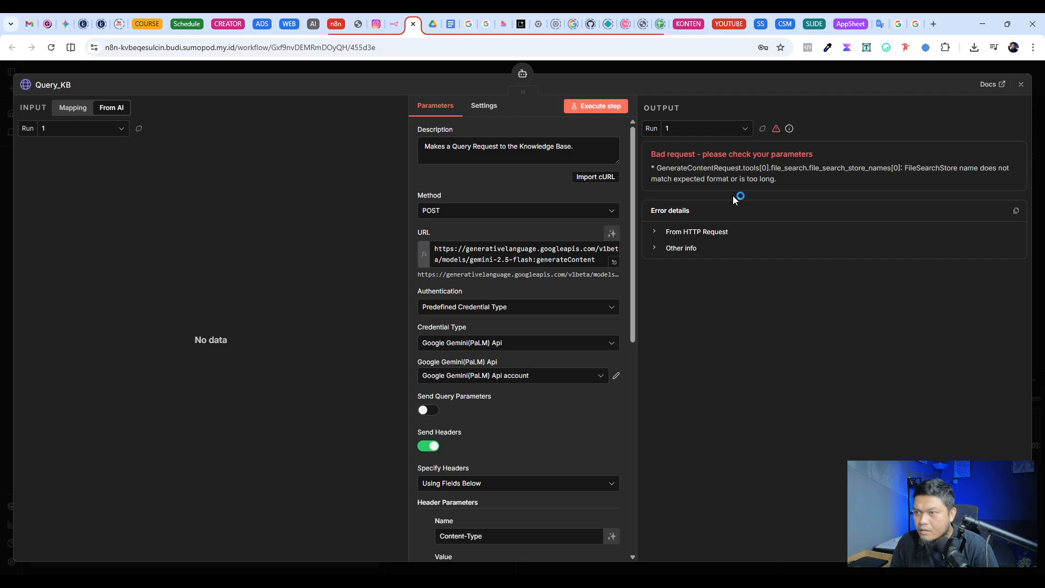
key(Escape)
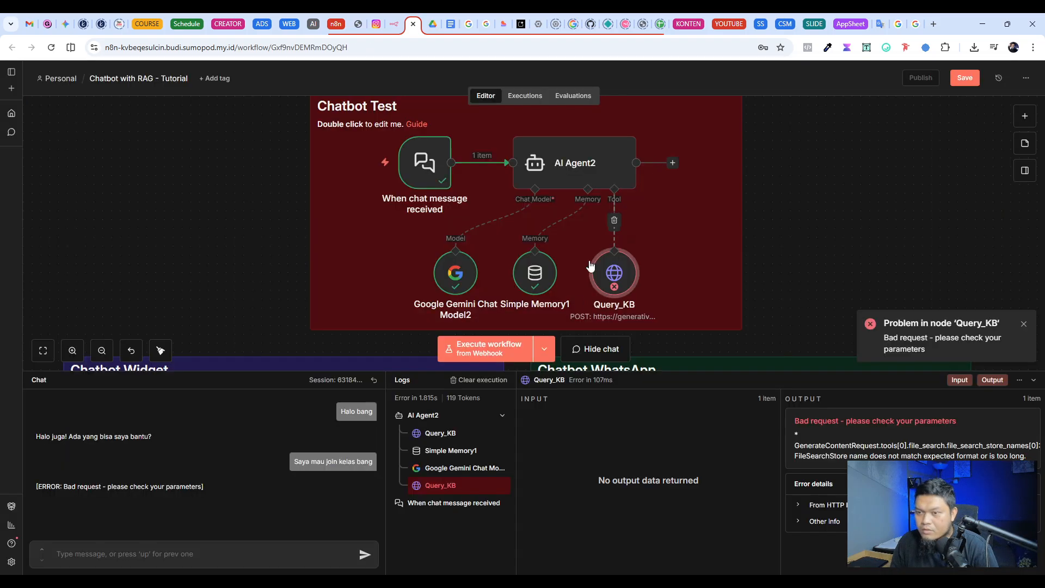
double_click(452, 275)
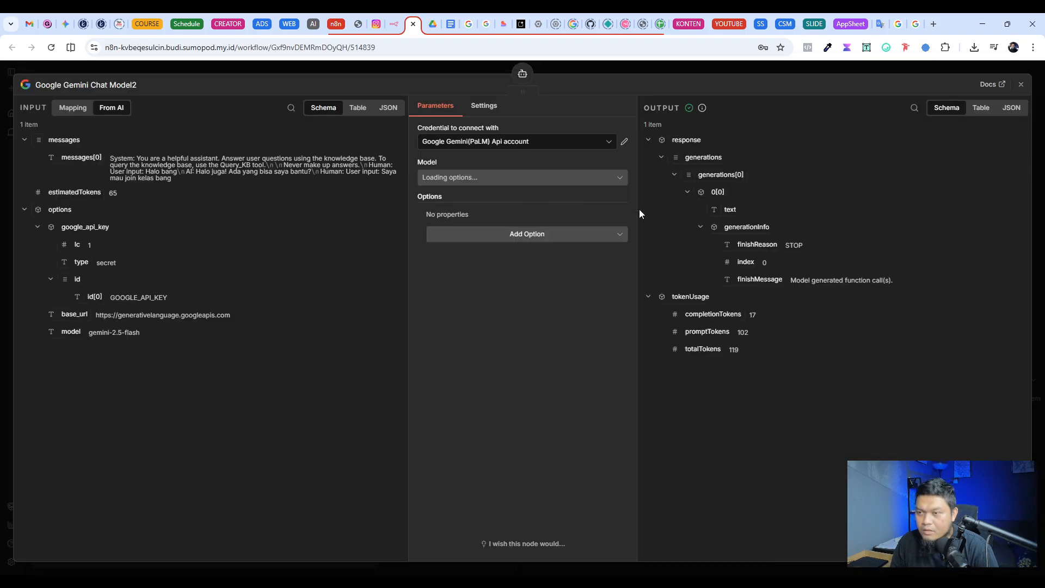
click(676, 69)
Step: Reopen Query_KB and inspect the file_search_store_names value in its full JSON body, then close the expression editor
double_click(619, 261)
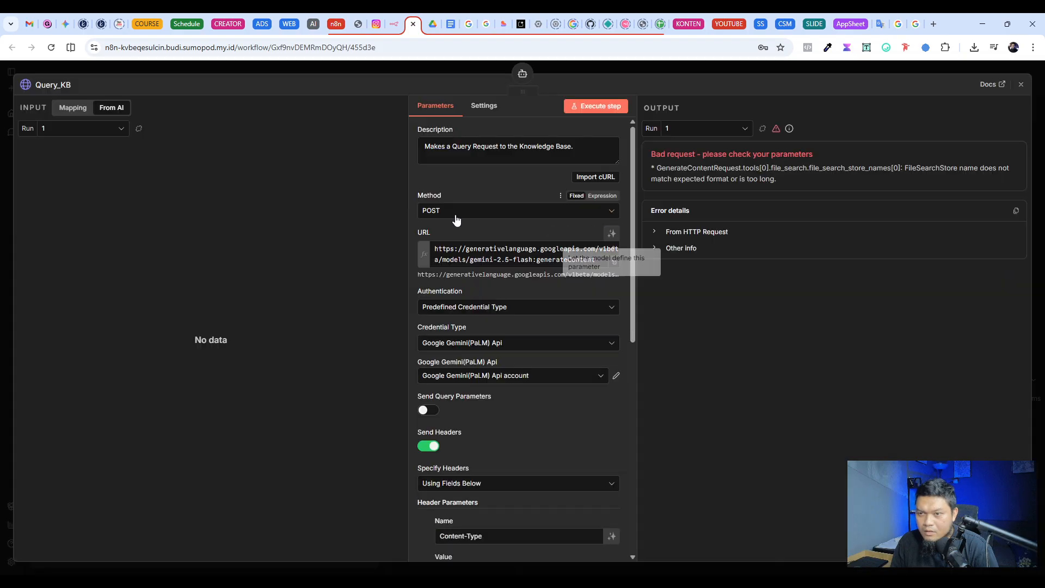
scroll(565, 392, down, 5)
scroll(568, 377, down, 3)
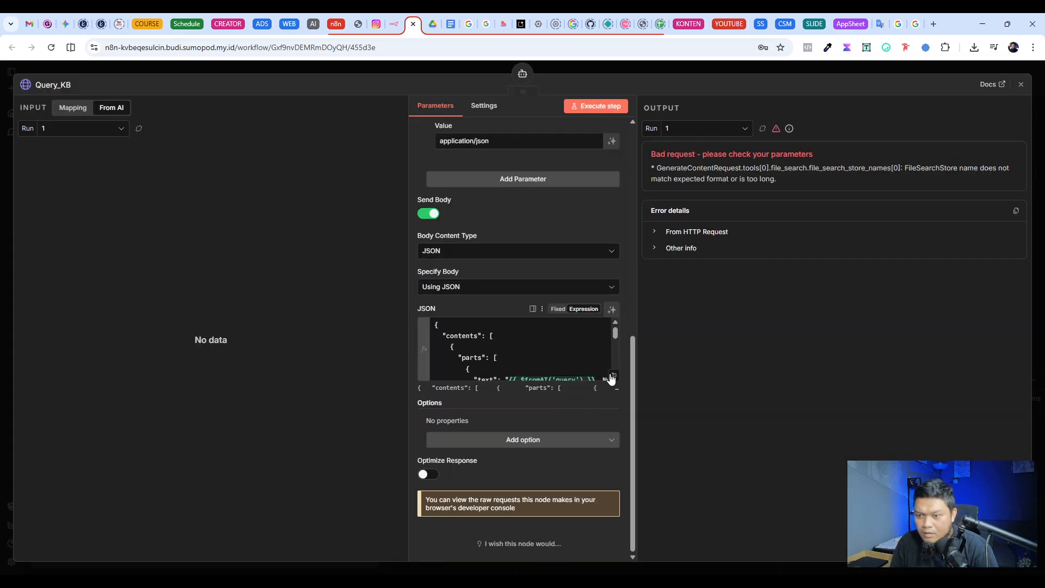
scroll(551, 350, down, 2)
click(614, 376)
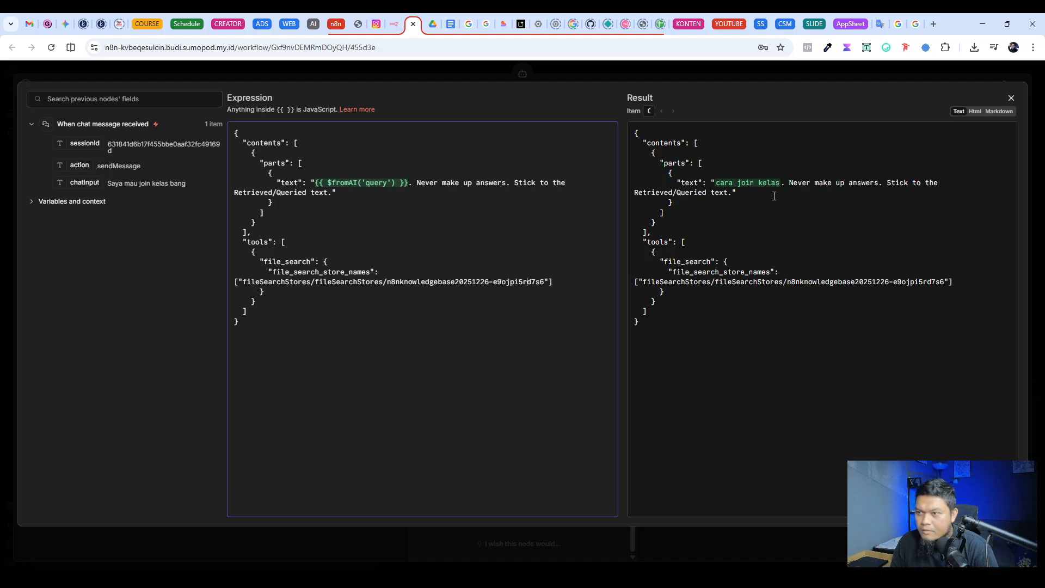
click(577, 70)
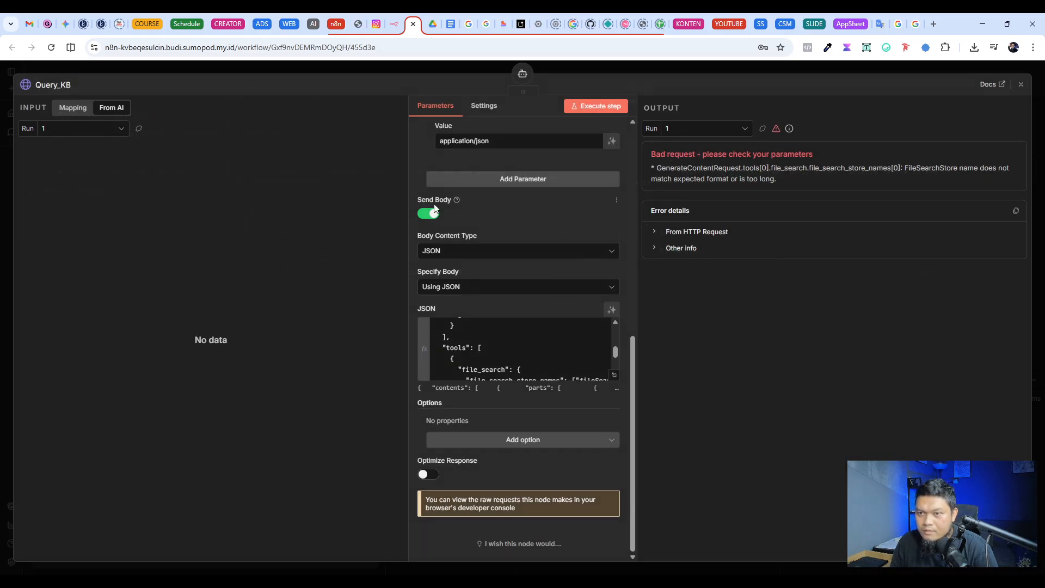
Step: Leave Query_KB and check the user prompt and system message of AI Agent2
scroll(436, 215, up, 8)
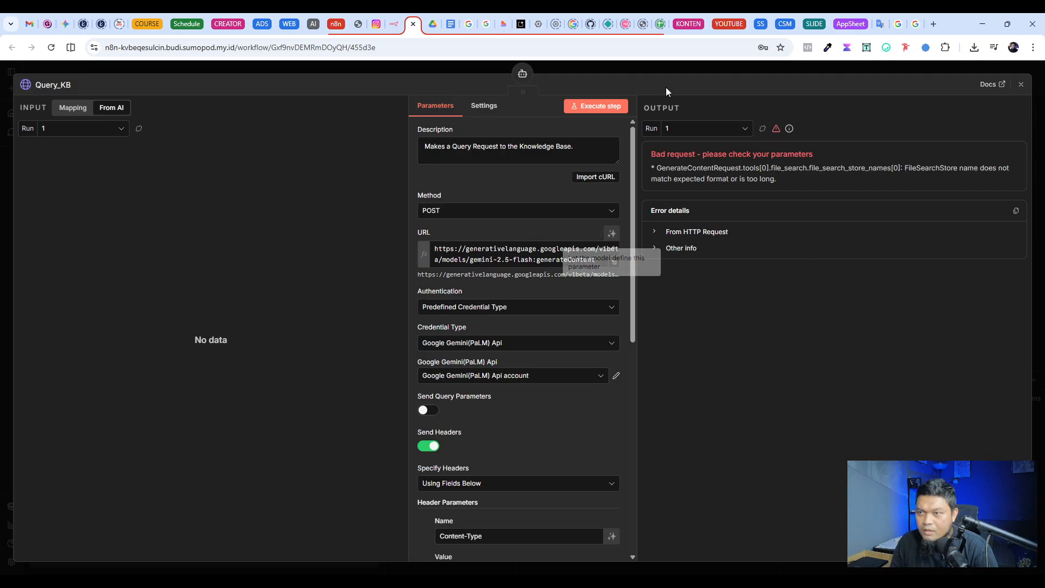
click(594, 80)
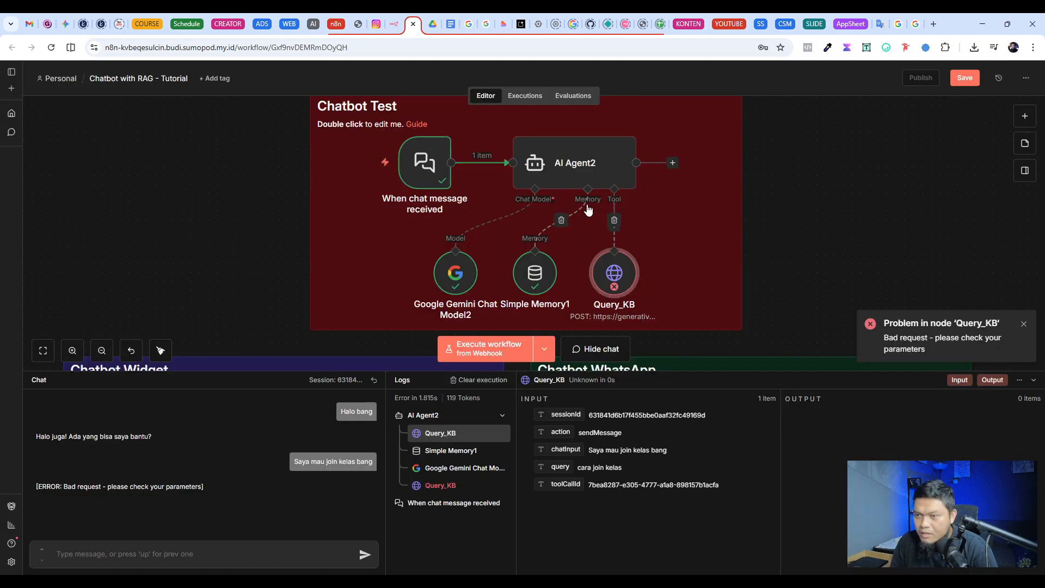
double_click(566, 161)
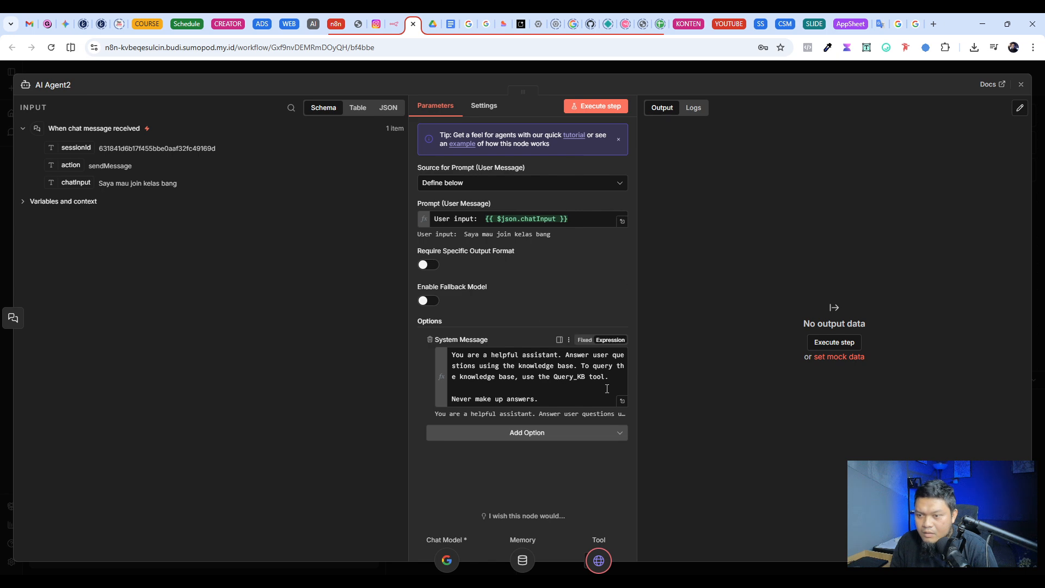
click(732, 68)
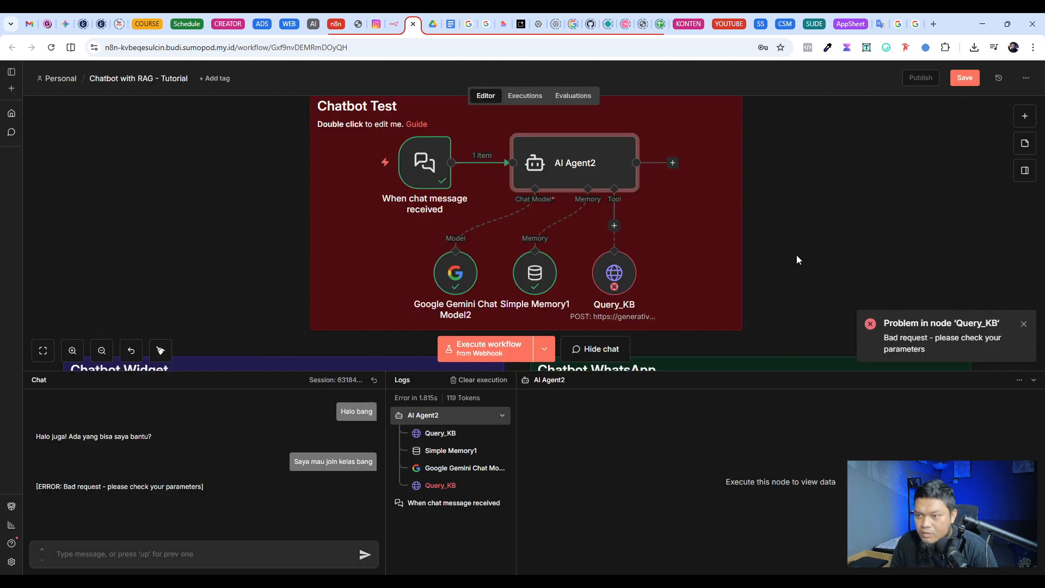
click(630, 271)
scroll(805, 221, down, 5)
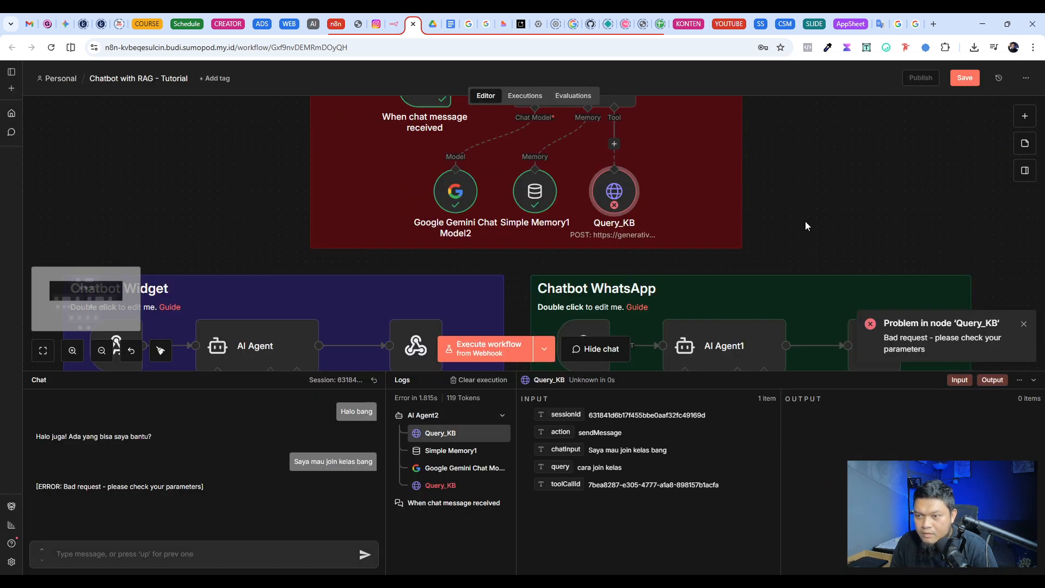
scroll(807, 227, down, 2)
scroll(806, 227, up, 6)
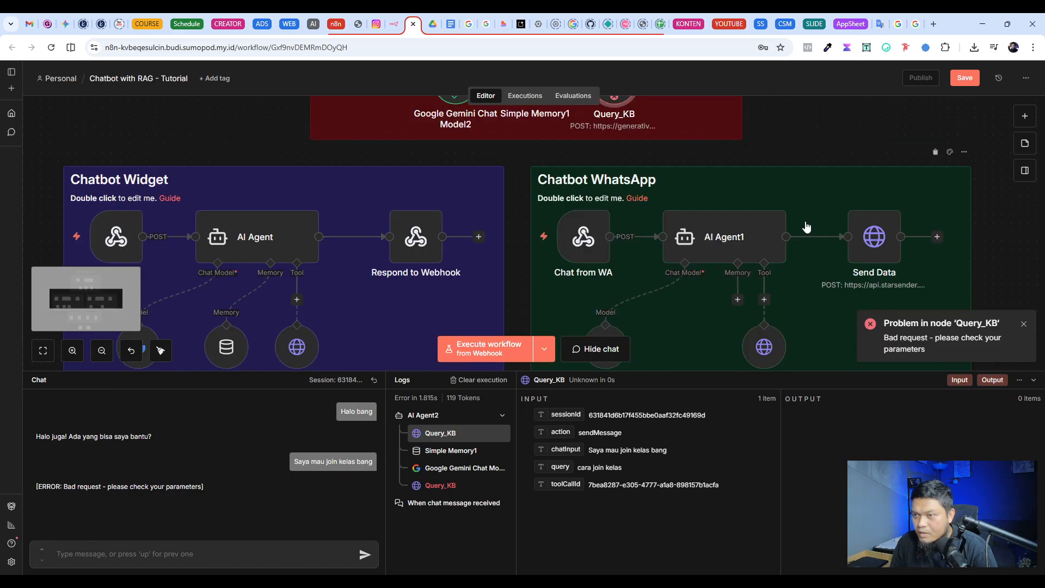
double_click(614, 245)
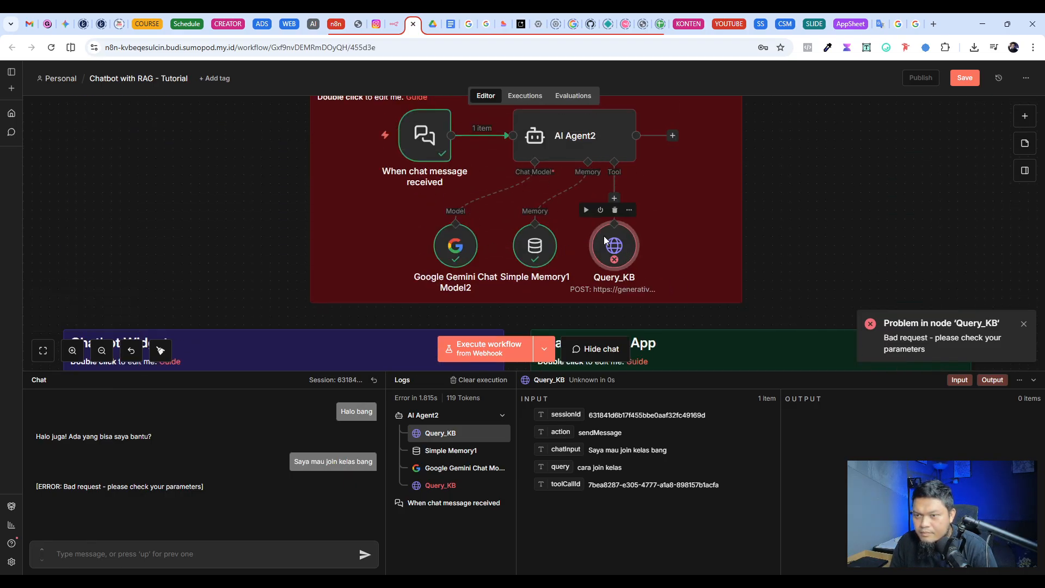
click(498, 264)
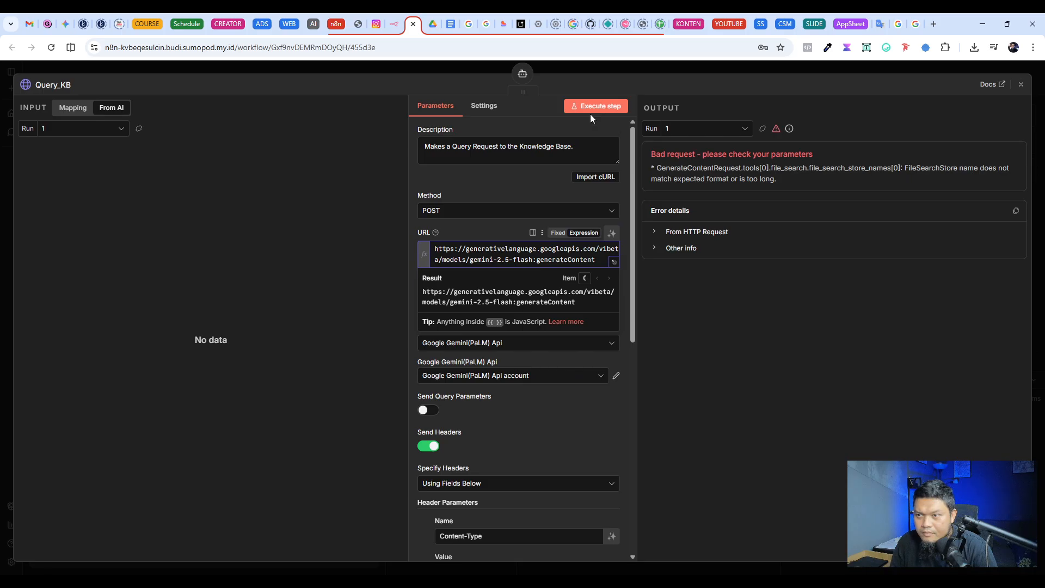
click(583, 108)
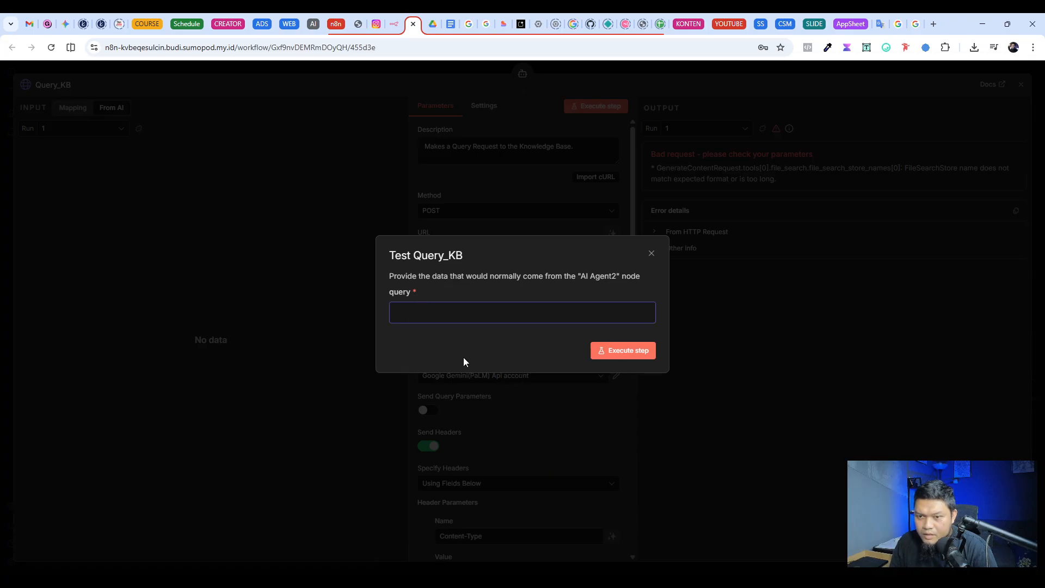
click(219, 480)
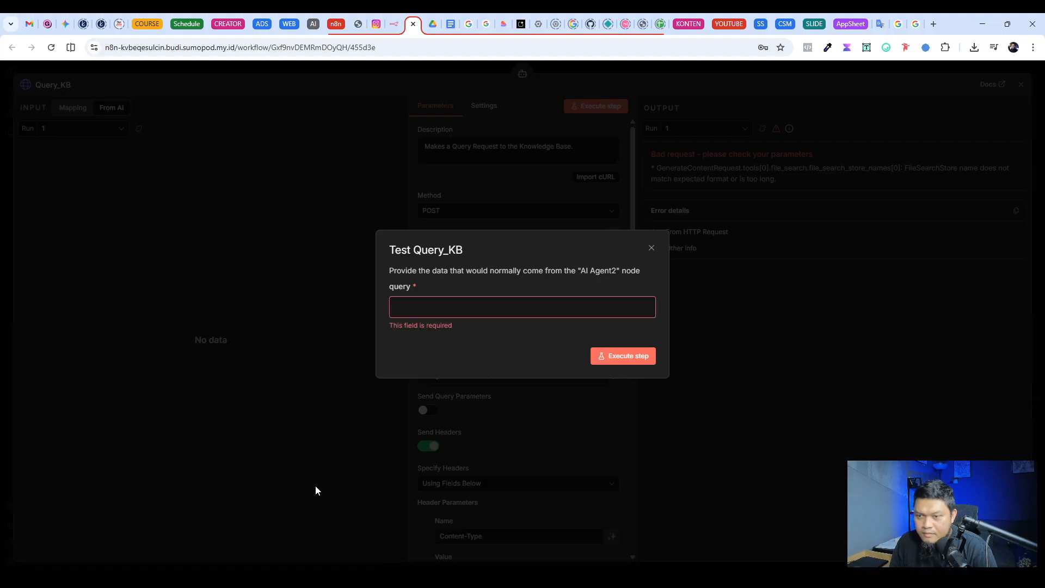
click(653, 249)
click(657, 68)
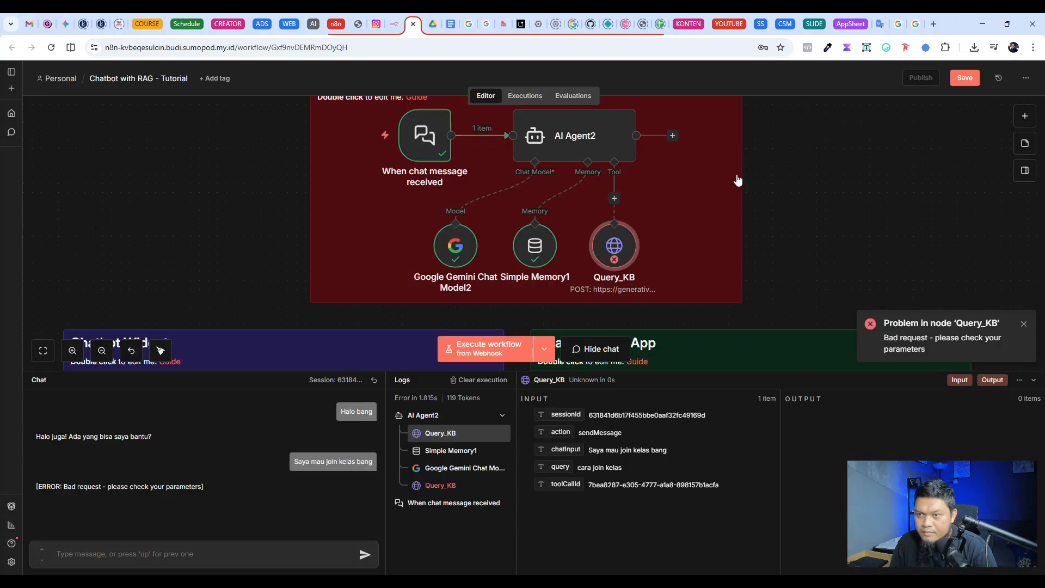
Step: Save the workflow and resend the test chat message "Saya mau join kelas bang"
click(973, 80)
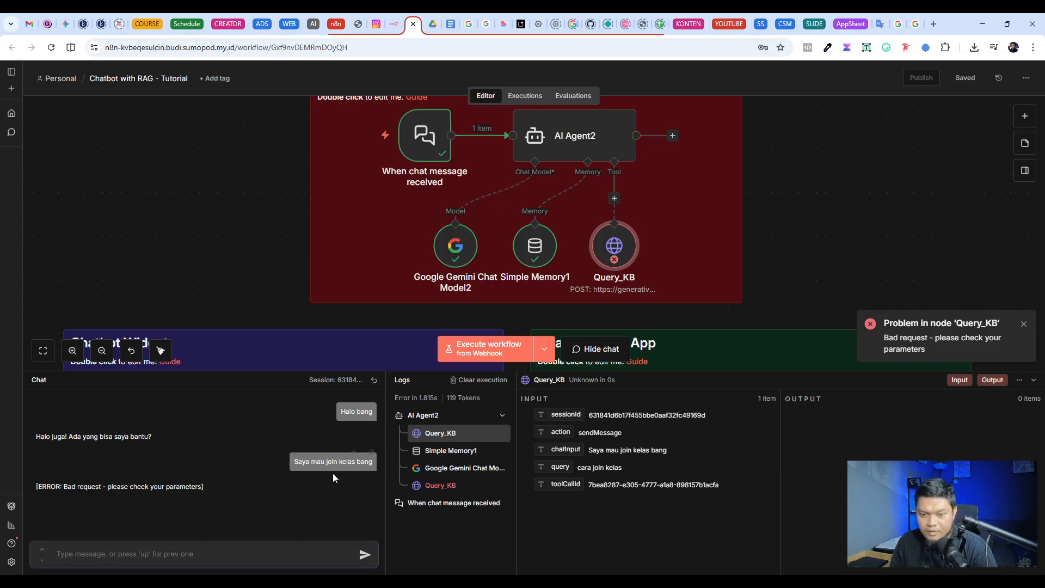
click(372, 454)
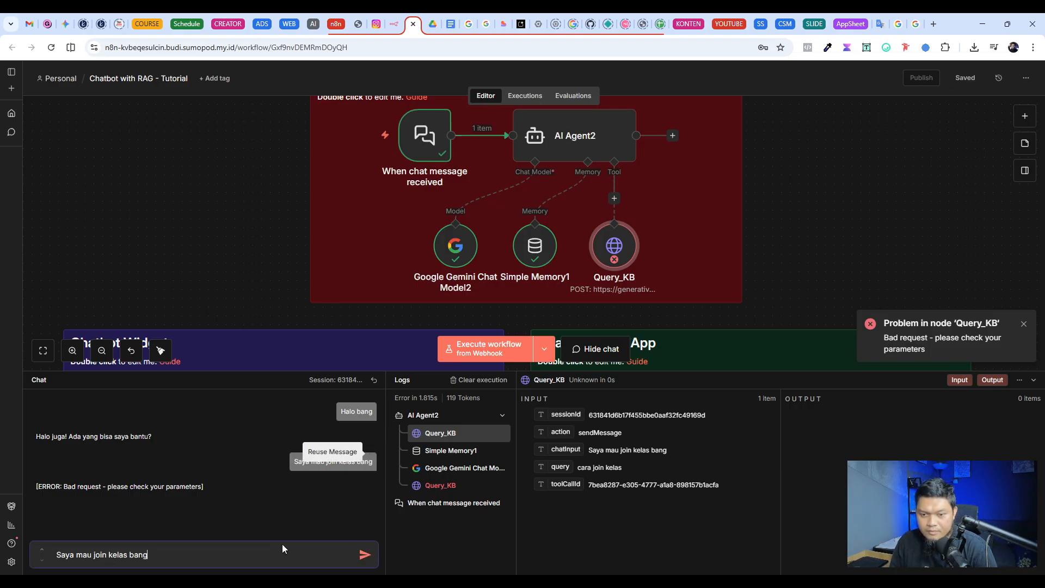
click(364, 554)
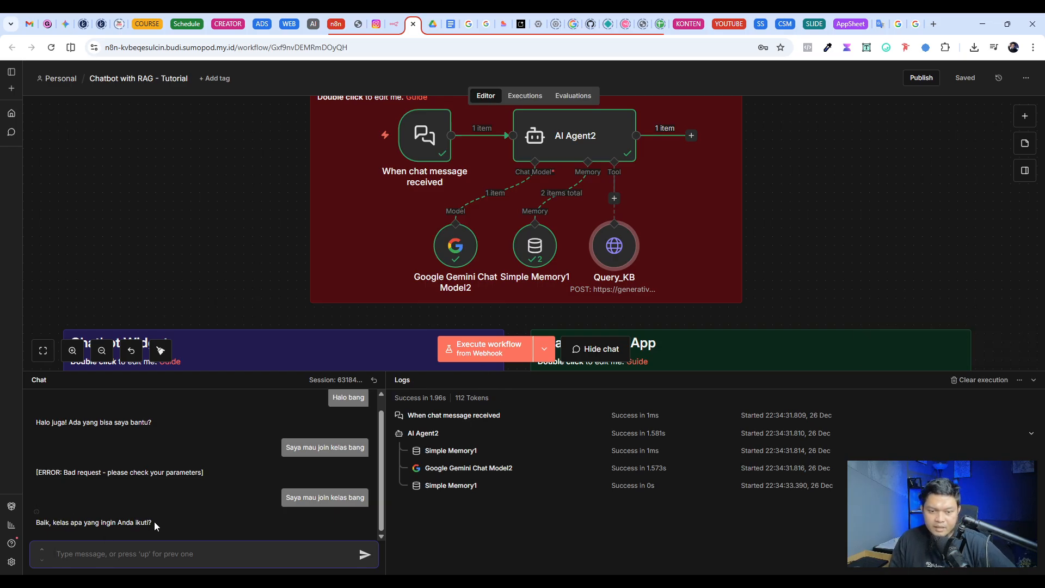
Step: Send the test chat message "kelas apa aja yang ada bang ?" to trigger another knowledge base query
drag(153, 525, 126, 524)
click(152, 547)
scroll(500, 212, up, 1)
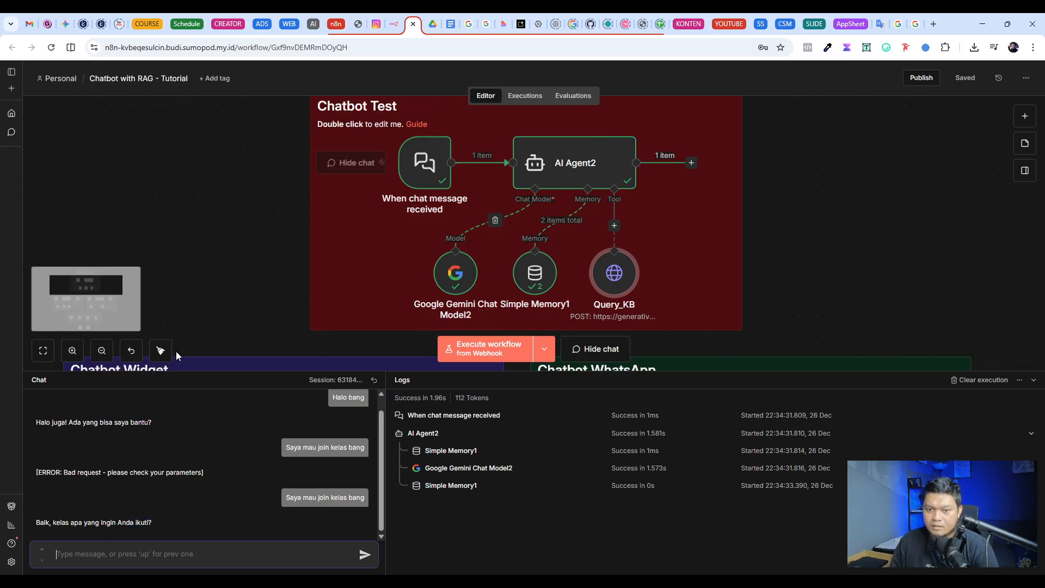
text(Kelas apa yan)
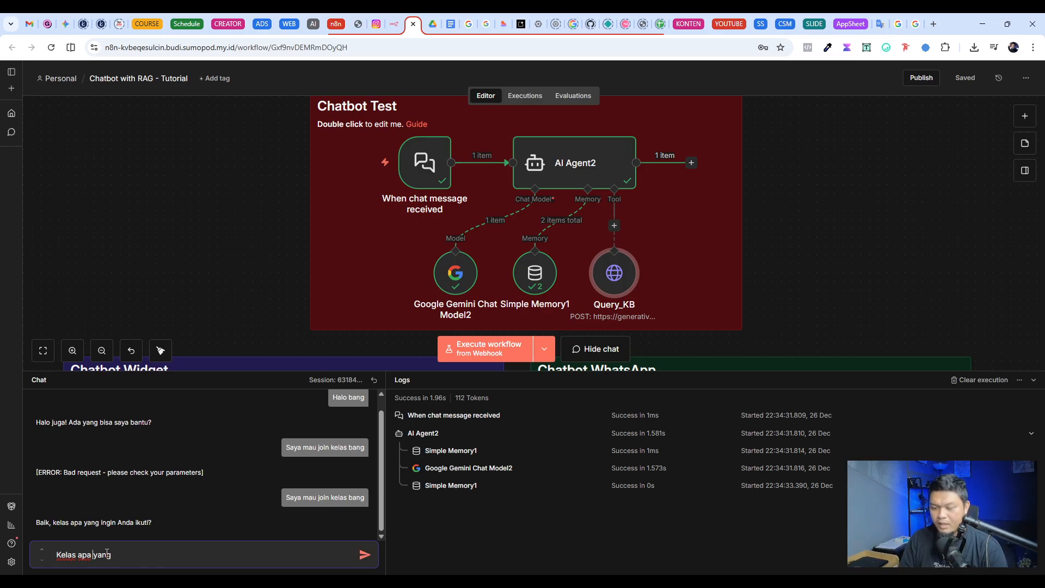
text(g)
key(Up)
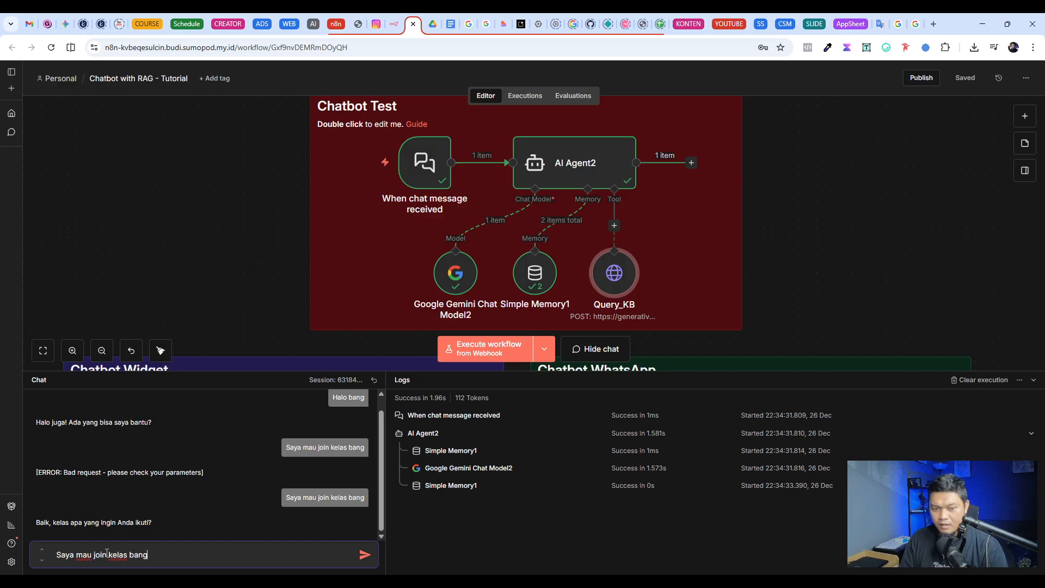
triple_click(111, 552)
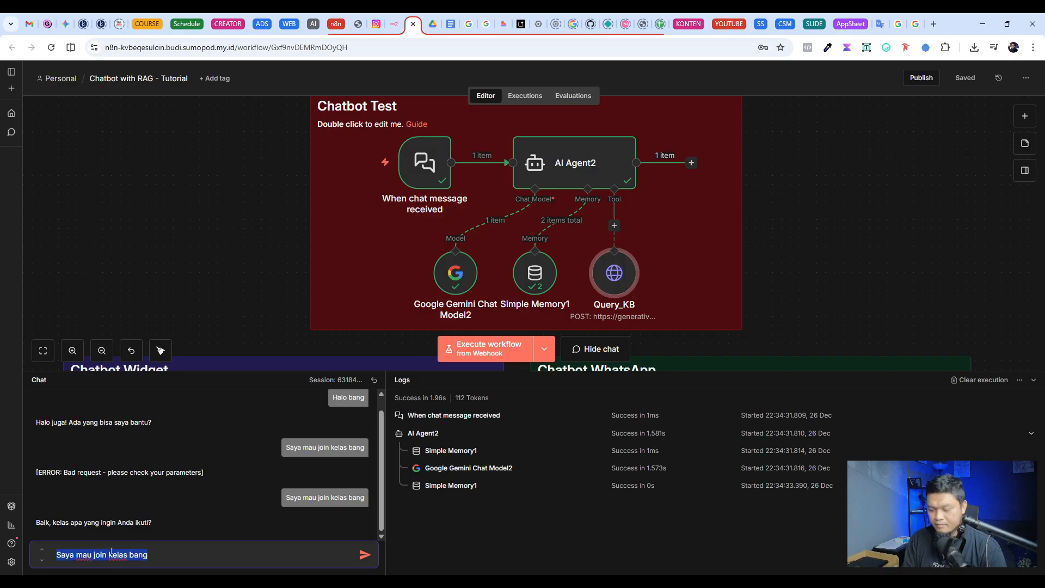
text(kelas apa aja ya)
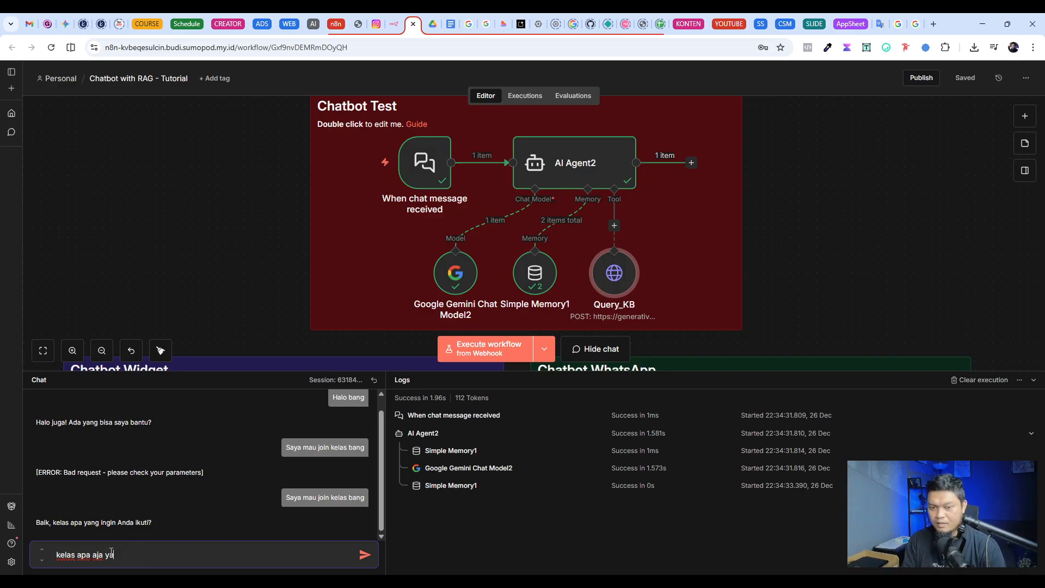
text(ng ada bang ?)
key(Return)
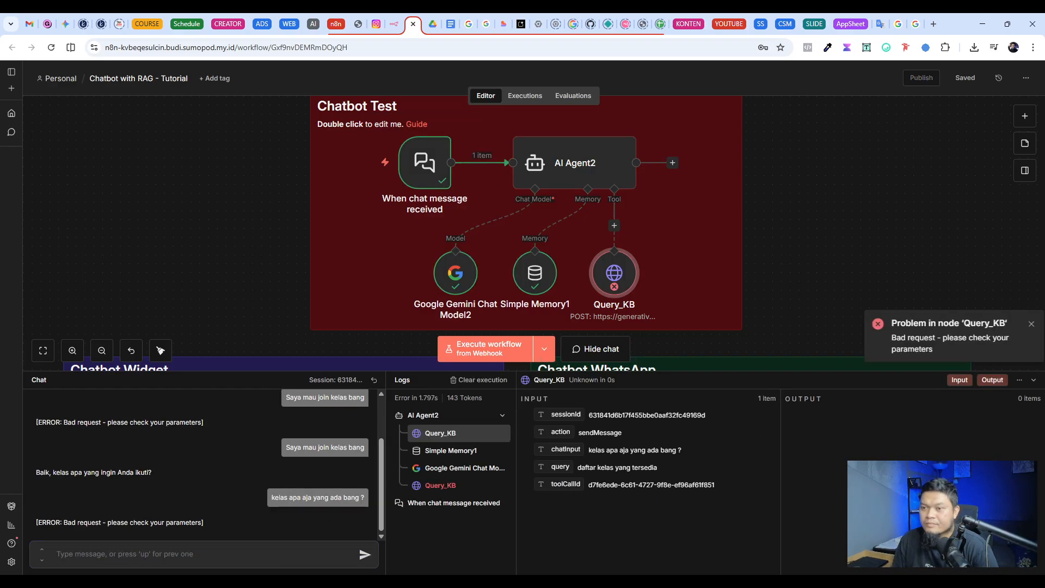
Step: Examine the Query_KB error and compare its JSON body expression with the evaluated result, then close the node
double_click(607, 274)
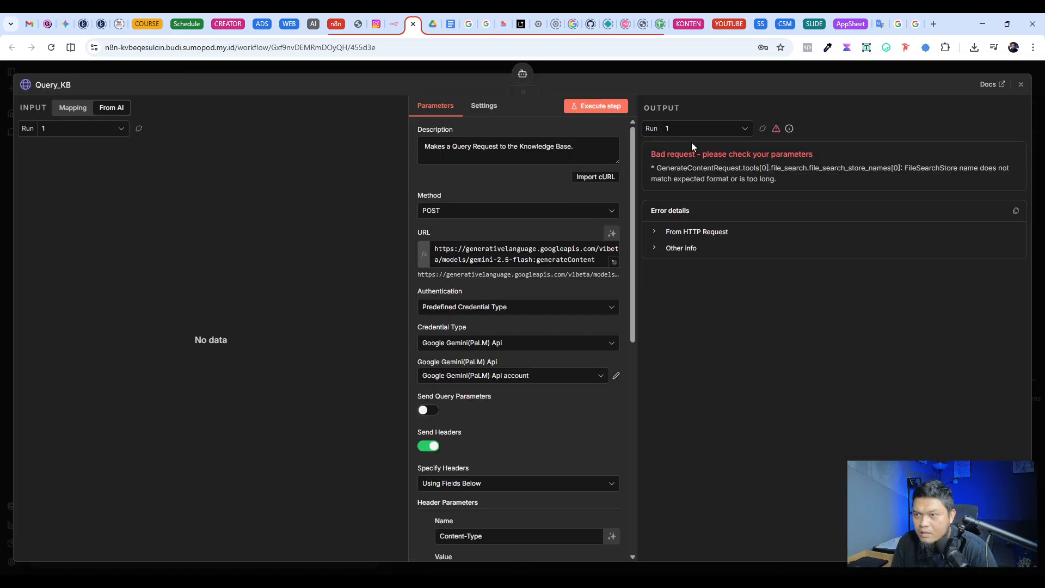
scroll(537, 315, down, 8)
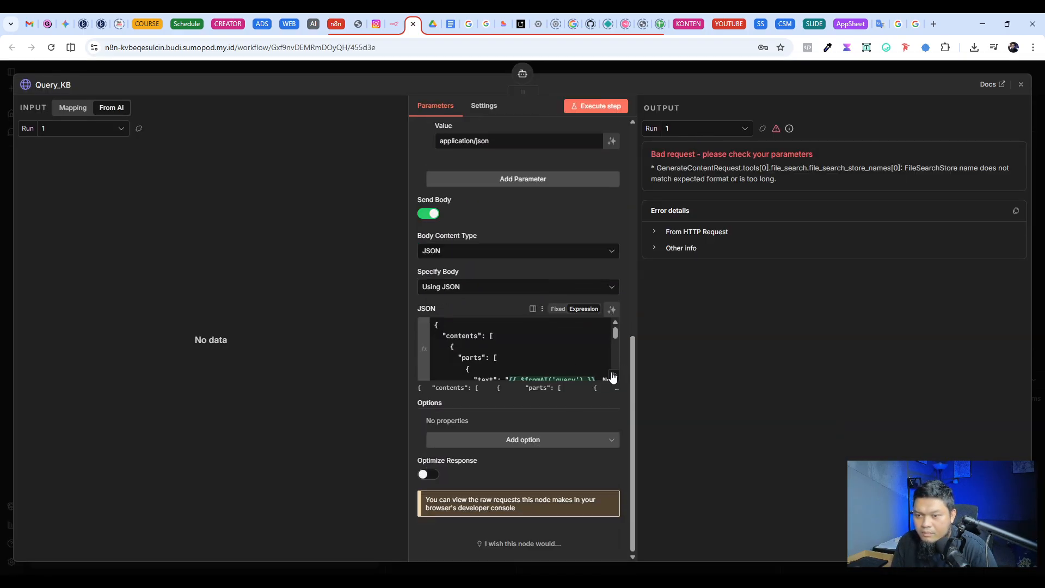
scroll(591, 362, down, 3)
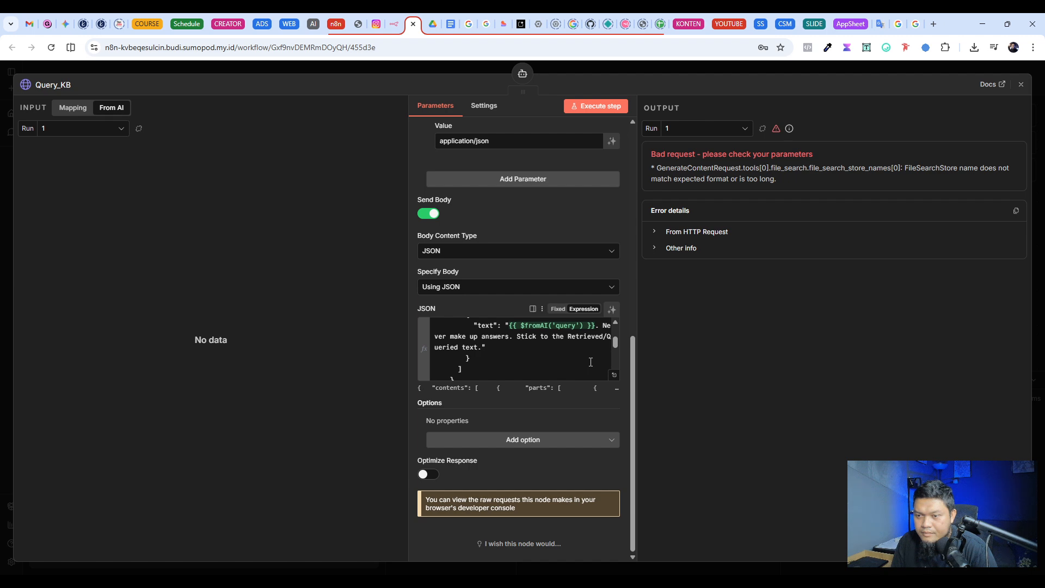
click(615, 375)
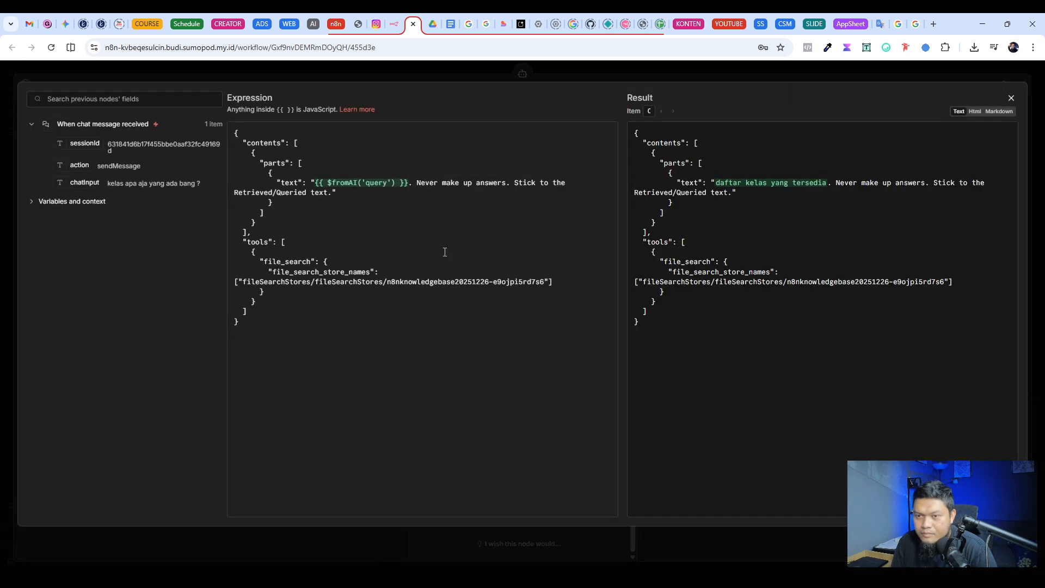
click(327, 302)
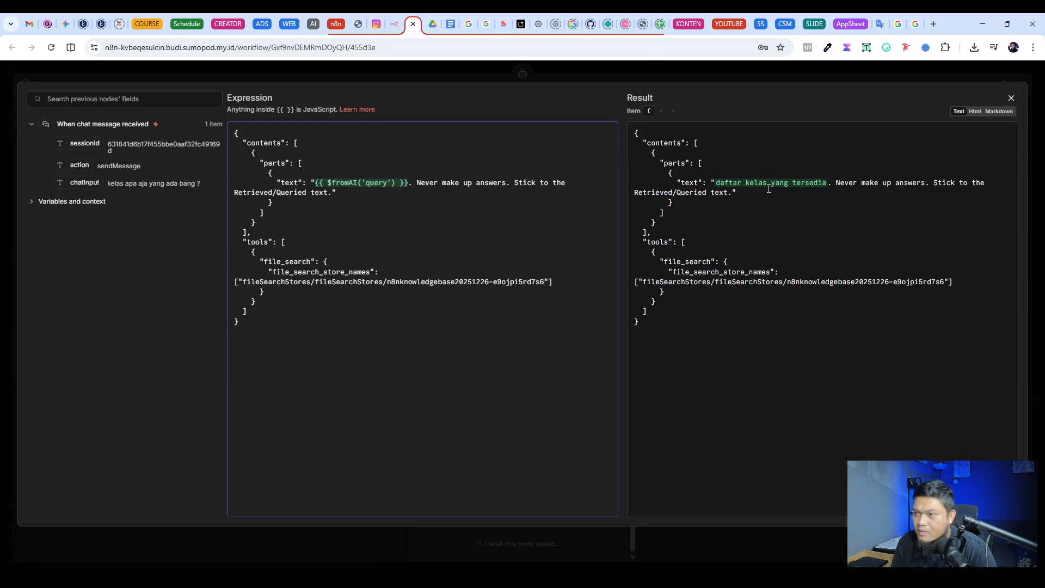
click(754, 71)
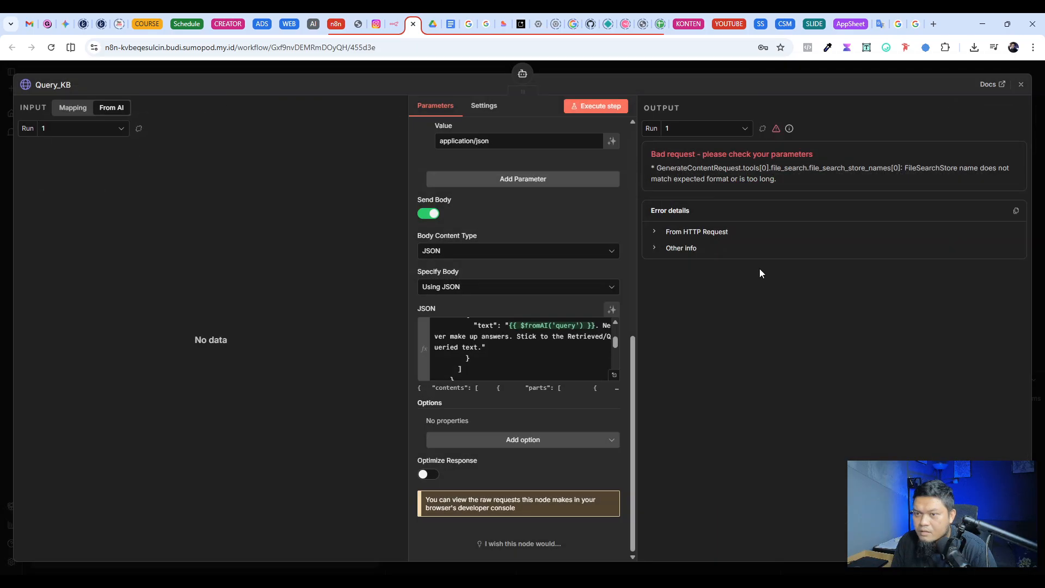
click(718, 71)
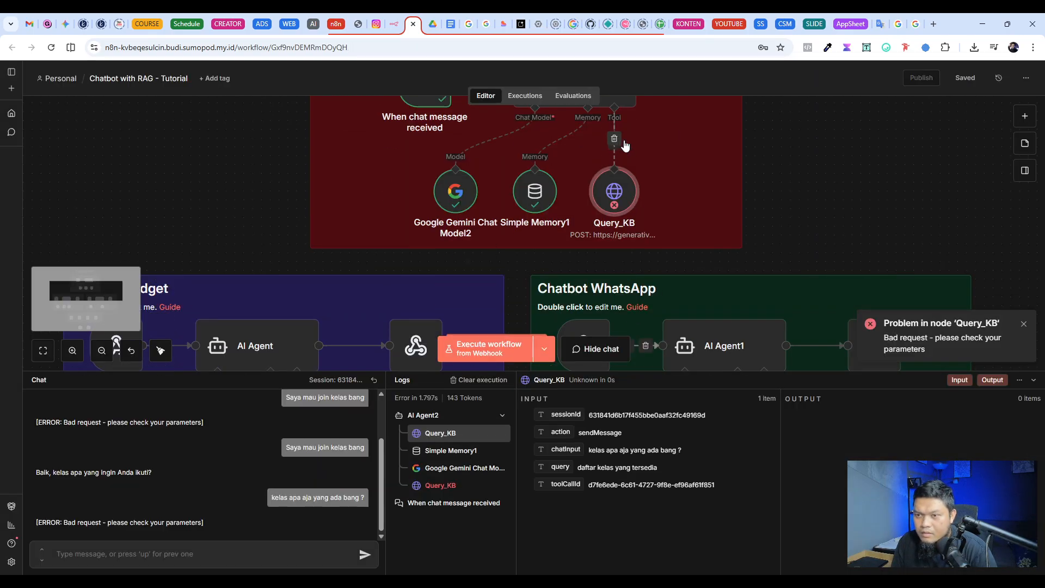
Step: Check the store name in the pinned output of the Create a File Search Store node
scroll(674, 203, down, 10)
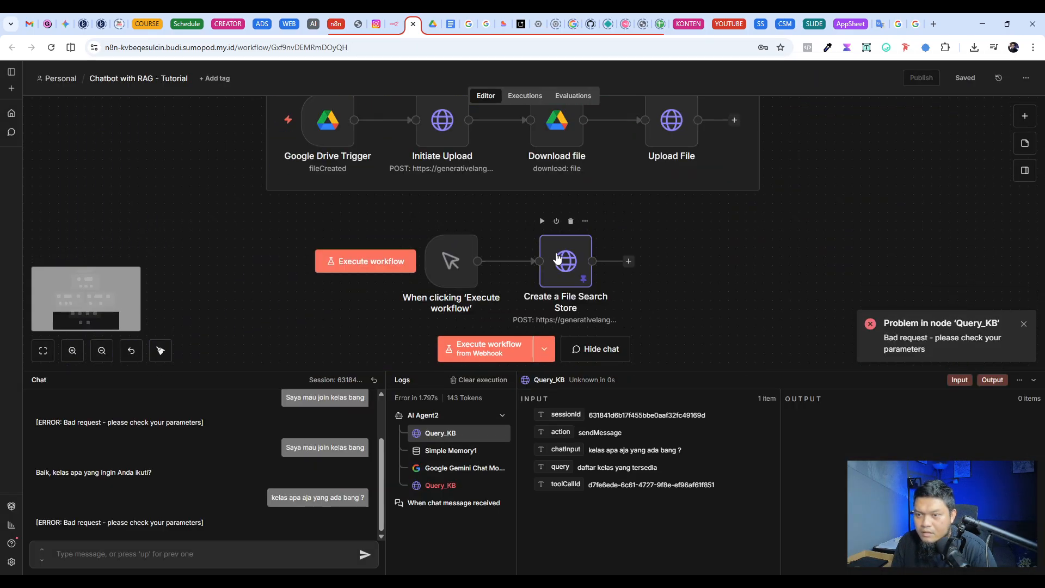
double_click(569, 268)
drag(889, 163, 696, 164)
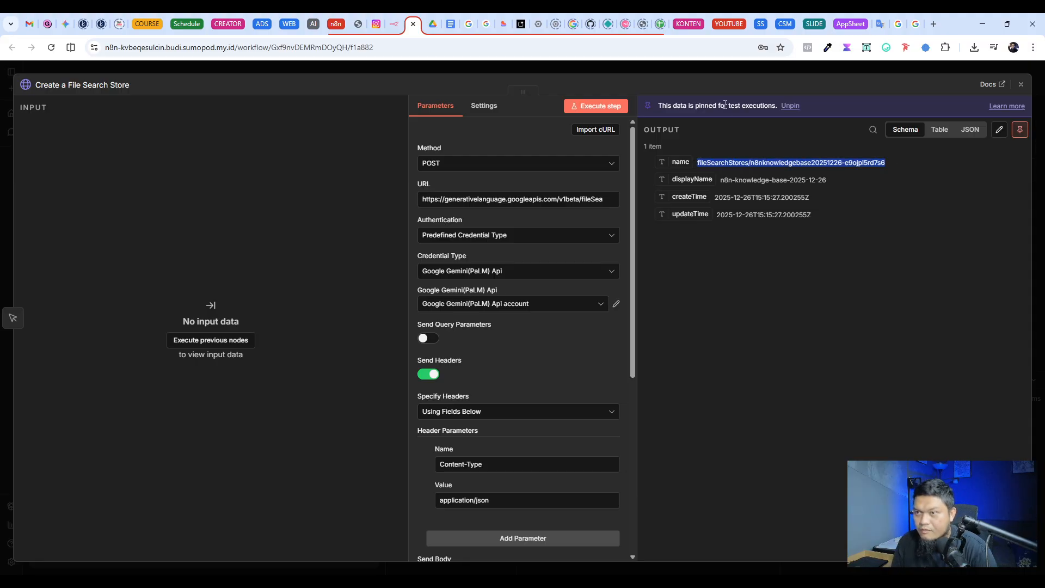
click(730, 72)
Step: Remove the duplicated fileSearchStores/ from Query_KB's JSON body expression so the store name reads fileSearchStores/n8nknowledgebase20251226-e9ojpi5rd7s6
scroll(563, 229, up, 4)
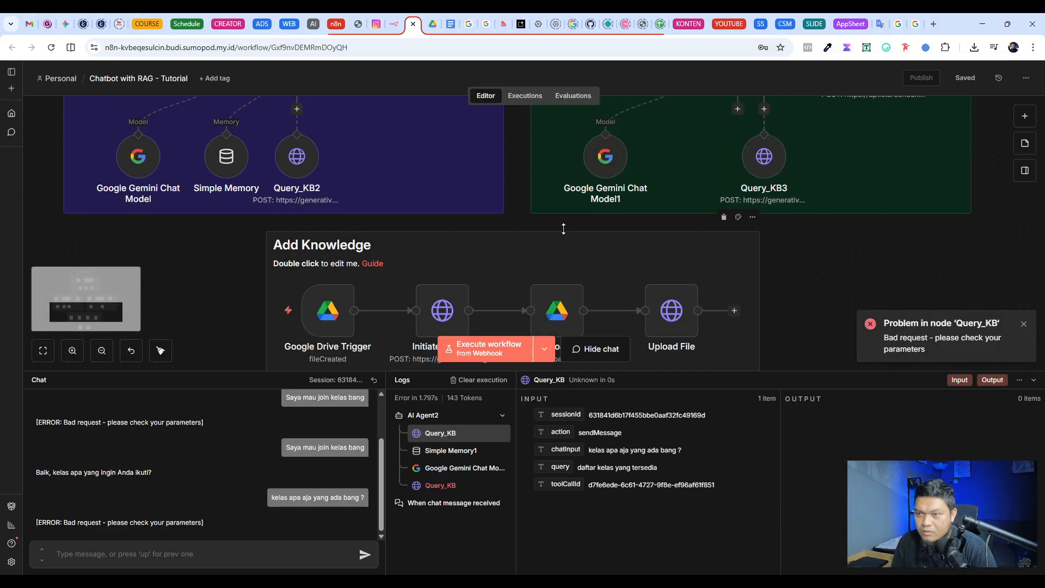
scroll(564, 229, up, 6)
double_click(611, 212)
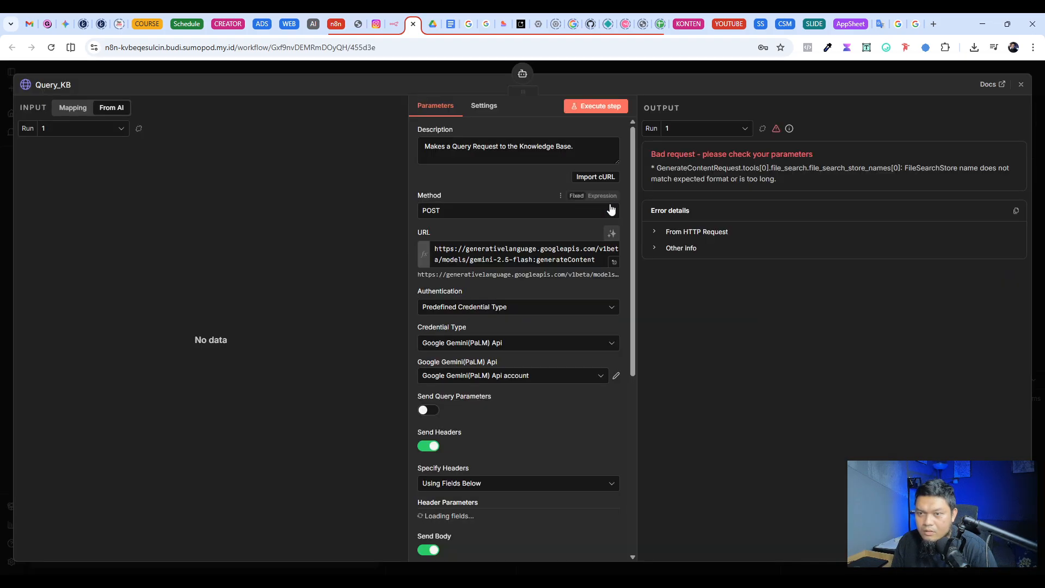
scroll(612, 371, down, 6)
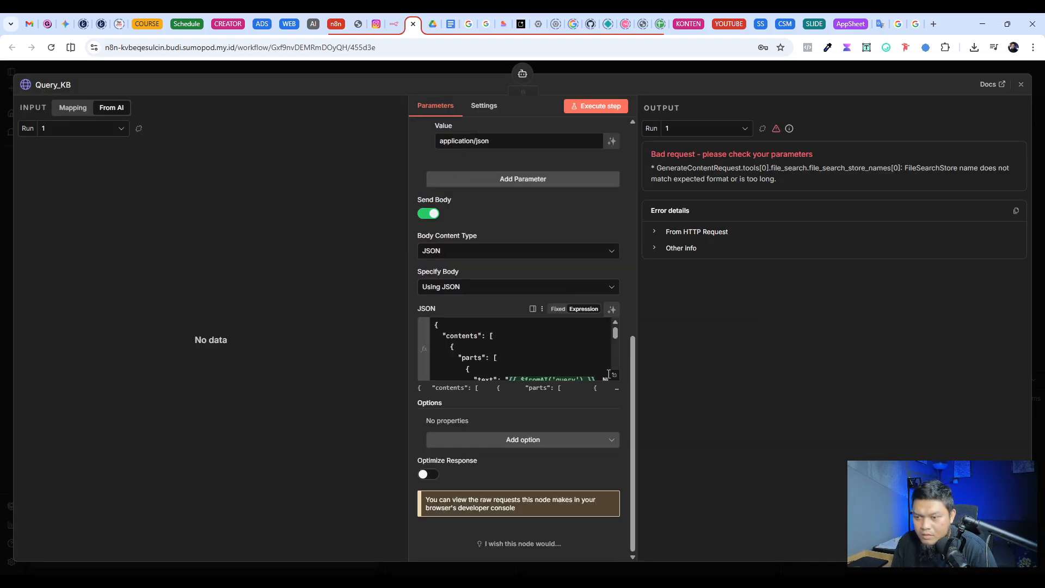
click(609, 374)
click(614, 376)
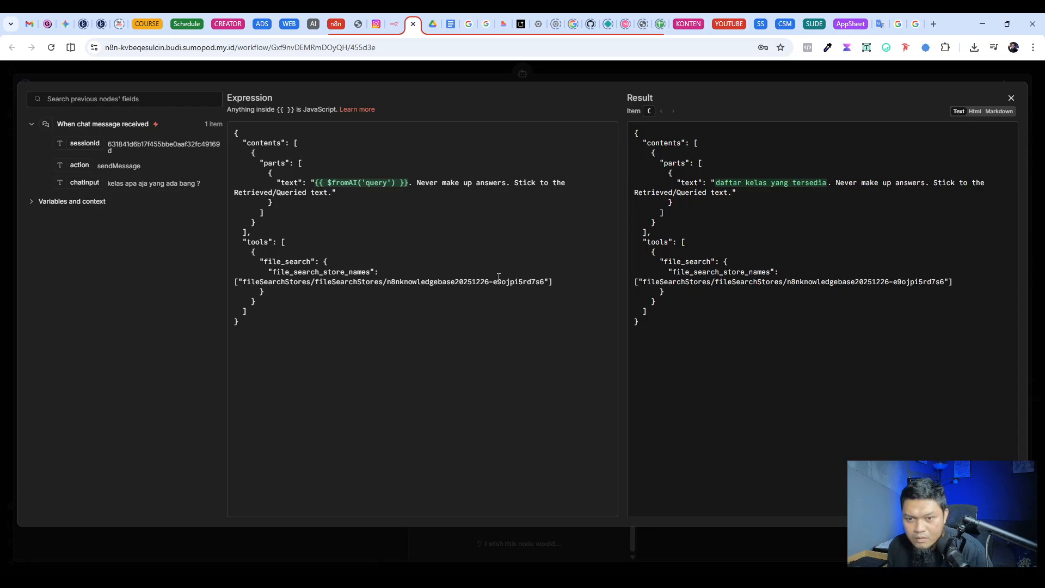
click(409, 292)
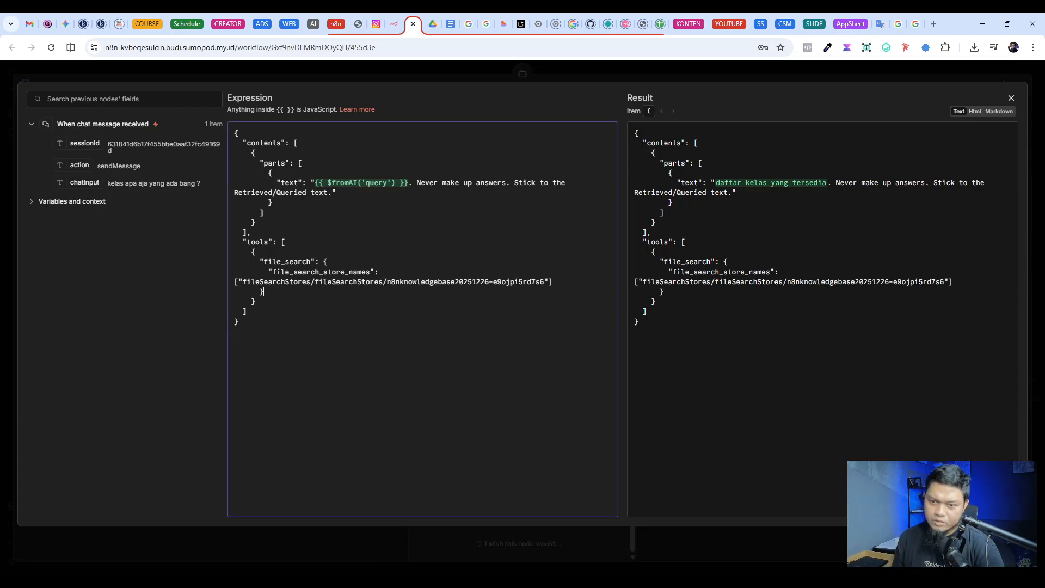
drag(385, 282, 316, 284)
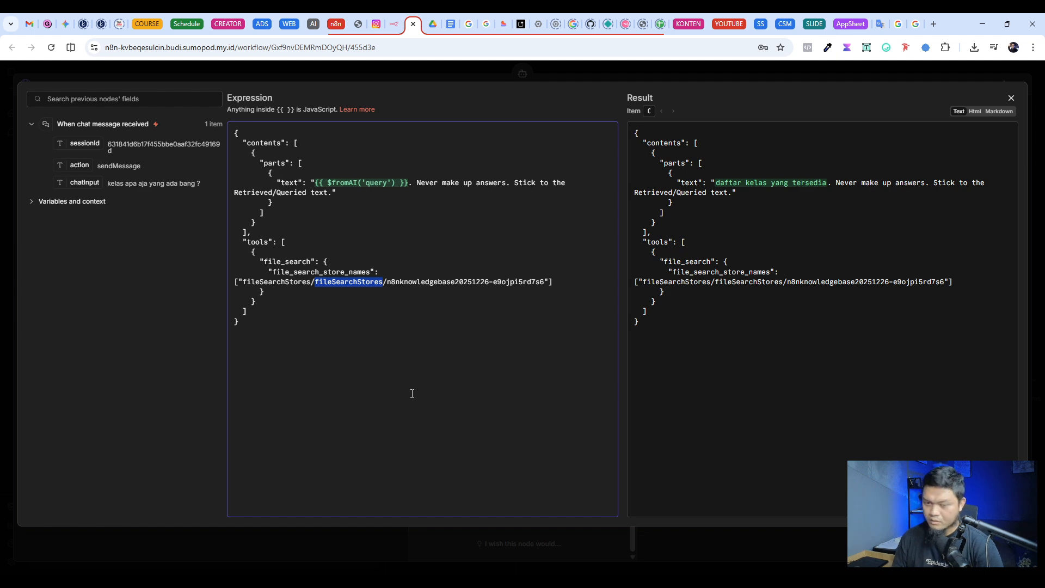
key(BackSpace)
key(BackSpace)
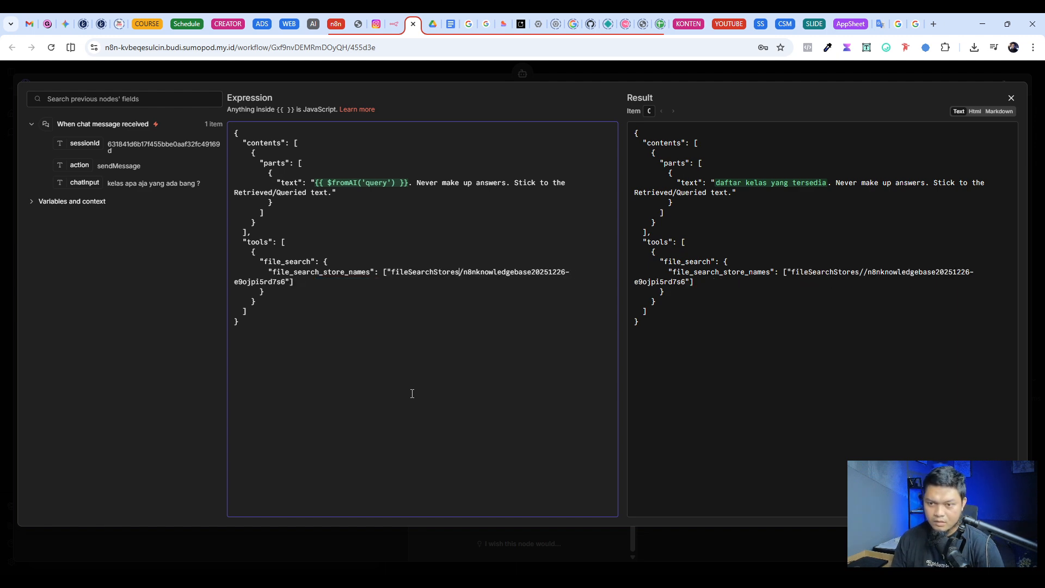
Step: Close the expression editor and the Query_KB node, and save the workflow
click(583, 73)
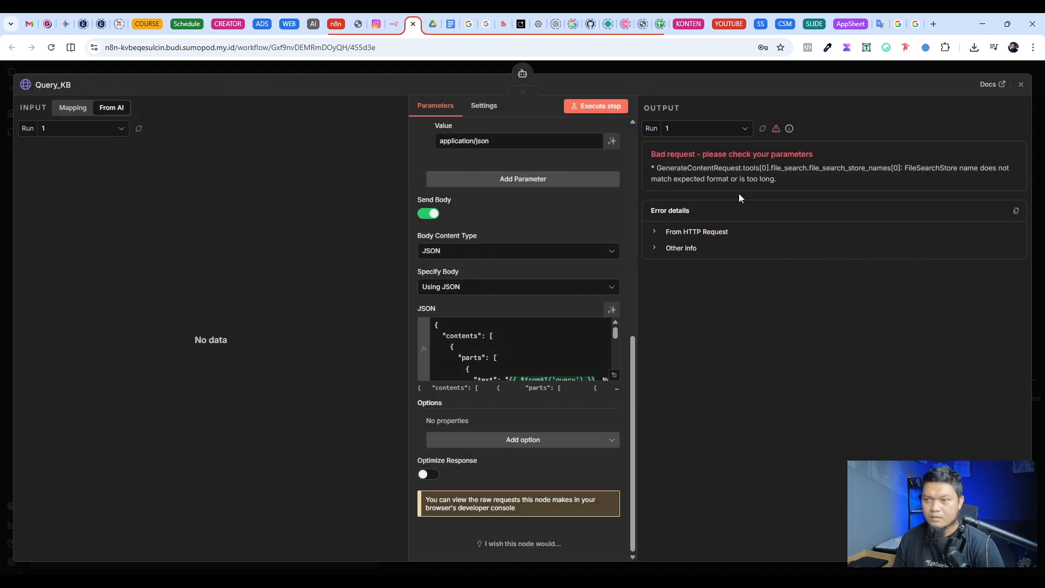
click(710, 70)
click(965, 77)
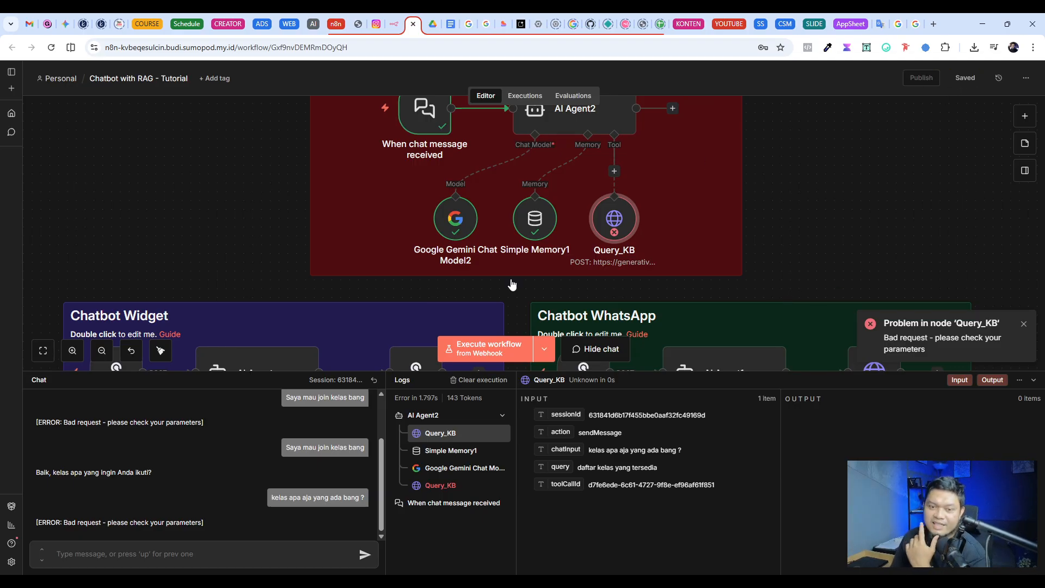
Step: Reset the test chat session and send the message "halo bang"
click(374, 379)
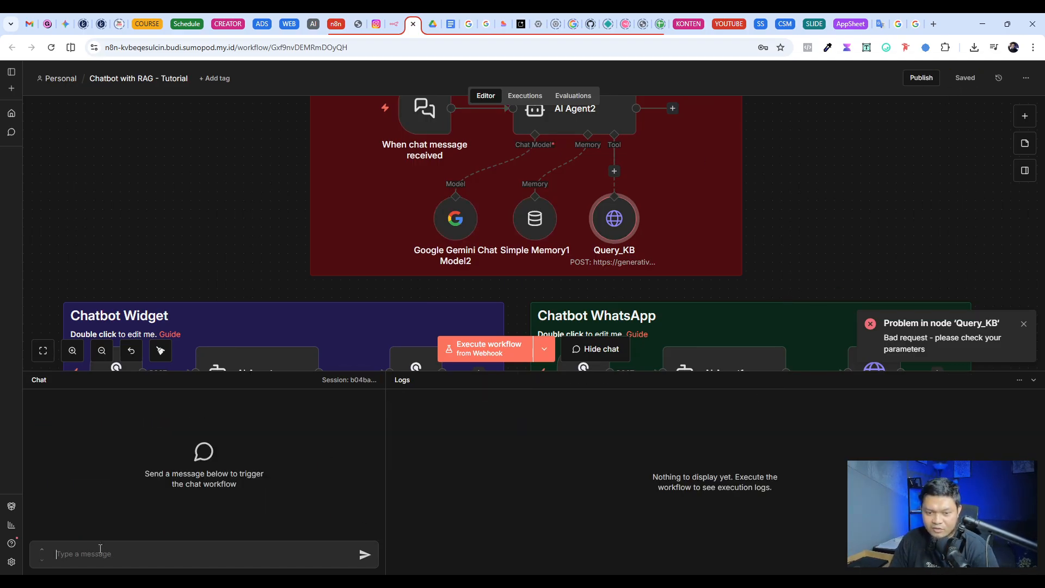
text(halo bang)
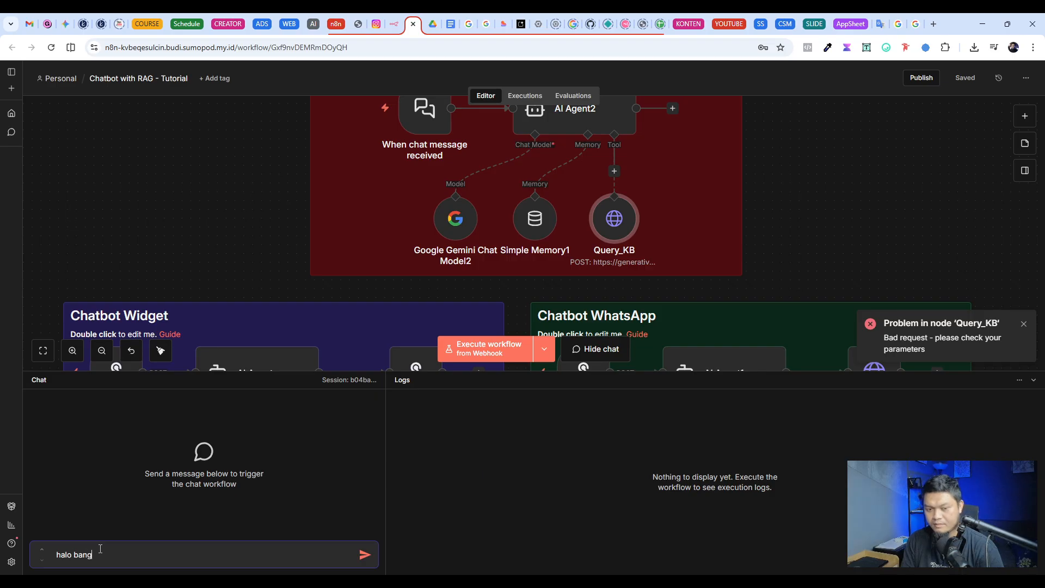
key(Return)
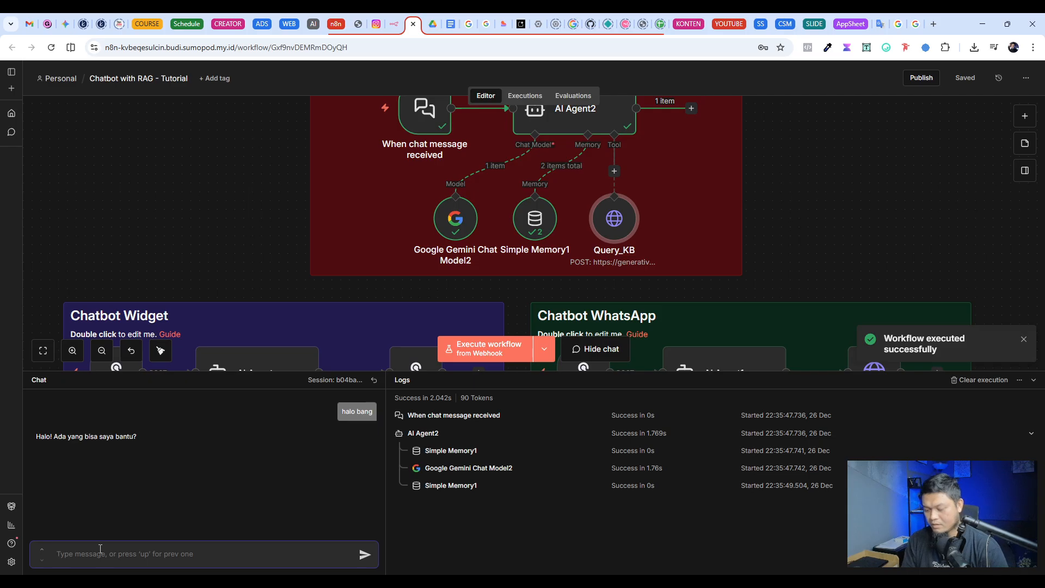
Step: Send the test chat message "saya mau join mentoring bang" and check the registration method named in the reply
text(saya mau join)
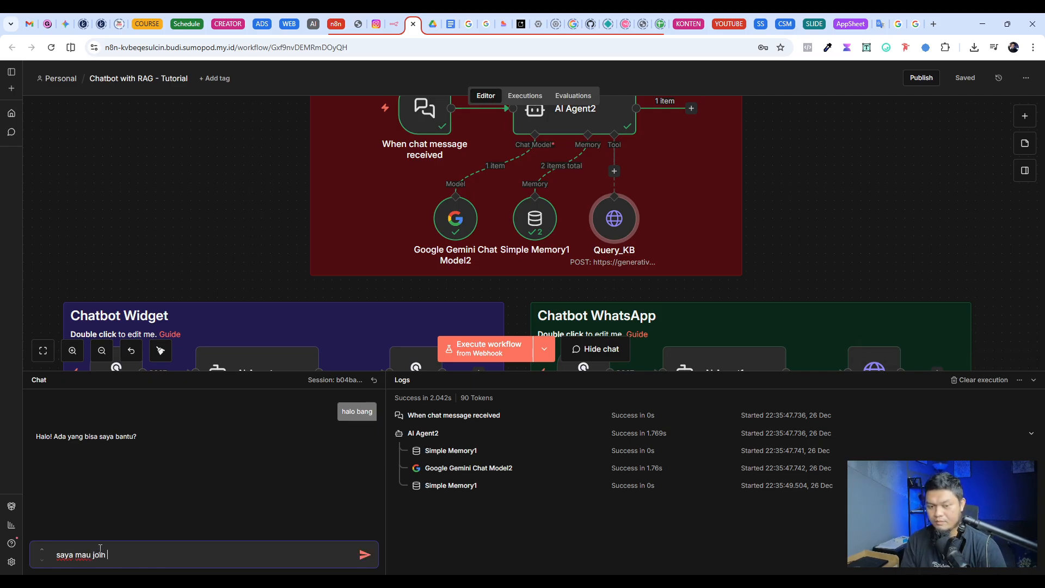
text( mentoring bang)
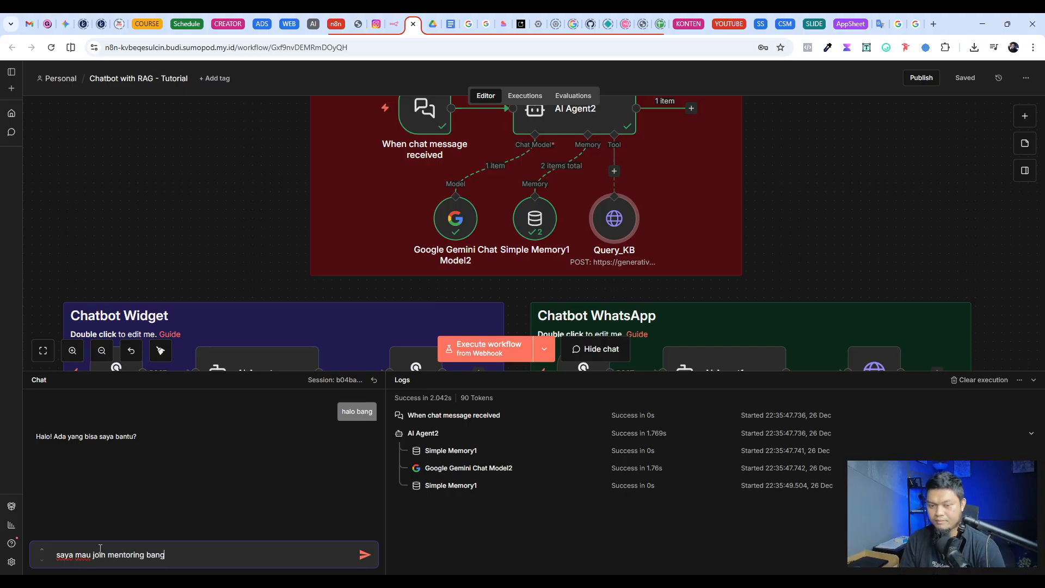
key(Return)
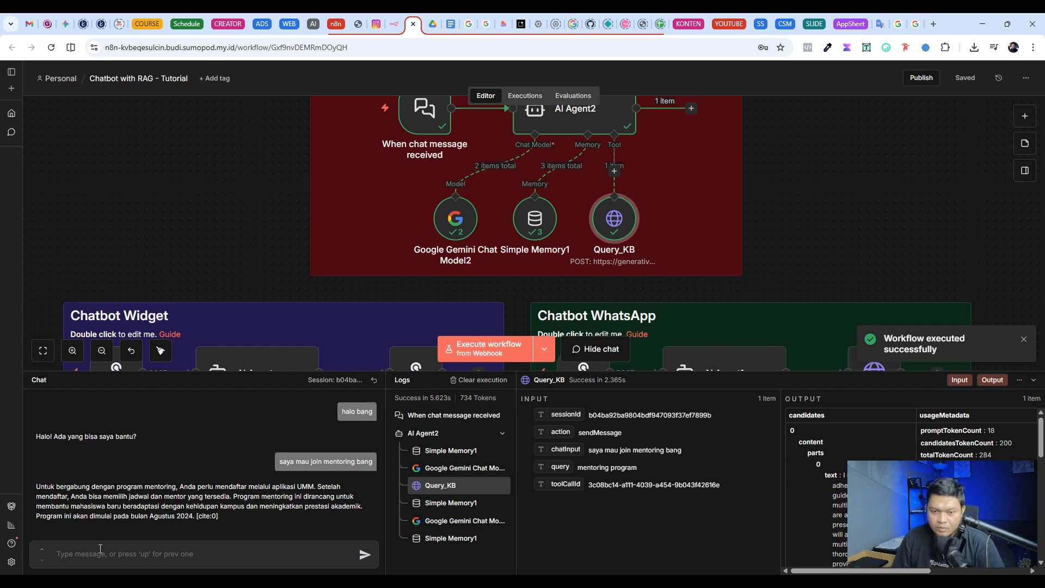
drag(272, 486, 321, 485)
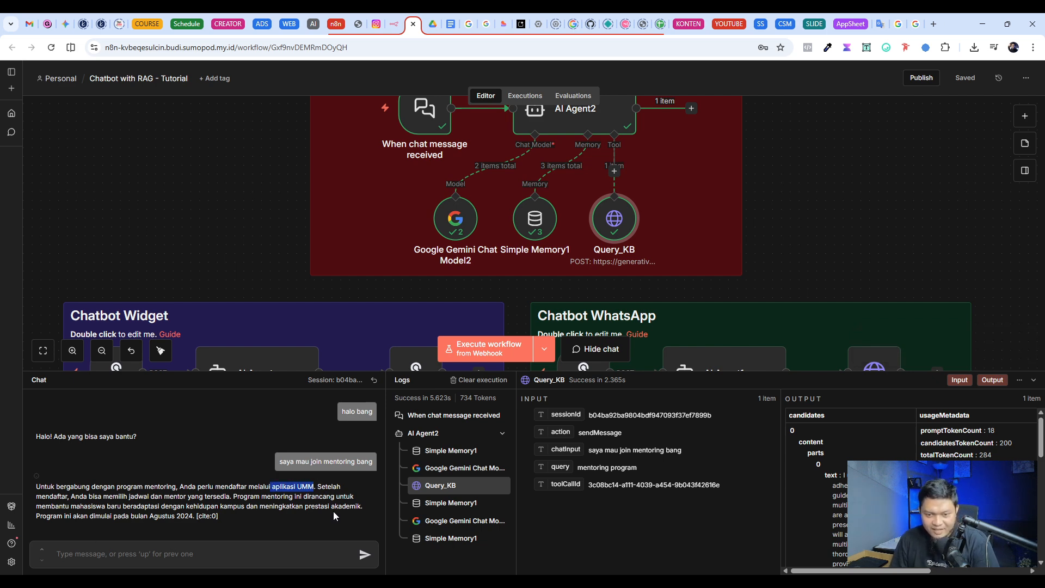
click(314, 495)
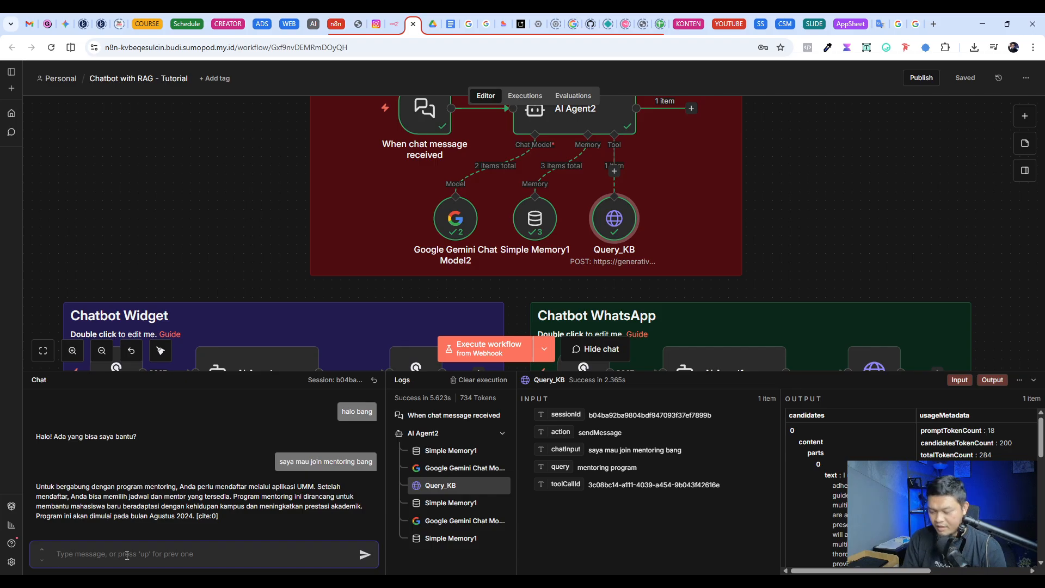
Step: Ask the test chatbot "Klo kelas bang ? apa aja yang ada ?"
text(Klo )
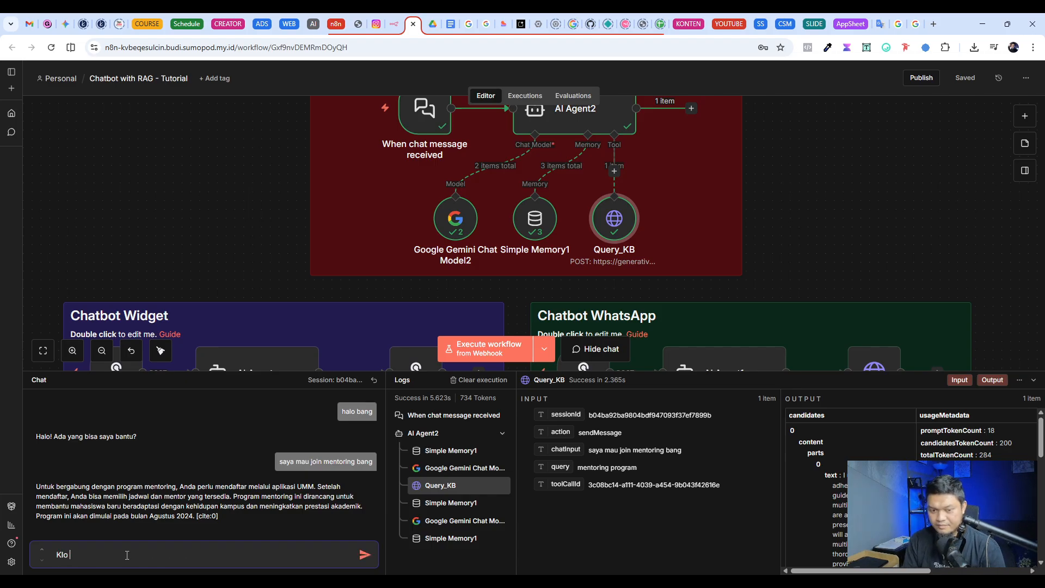
text(kelas bang )
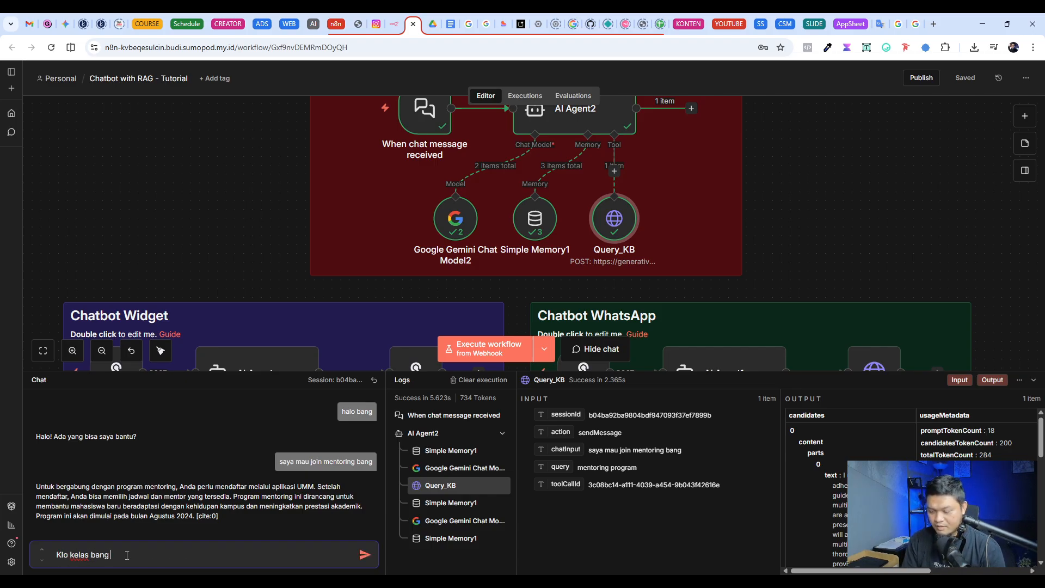
text(? apa aja)
text(yang ada  ?)
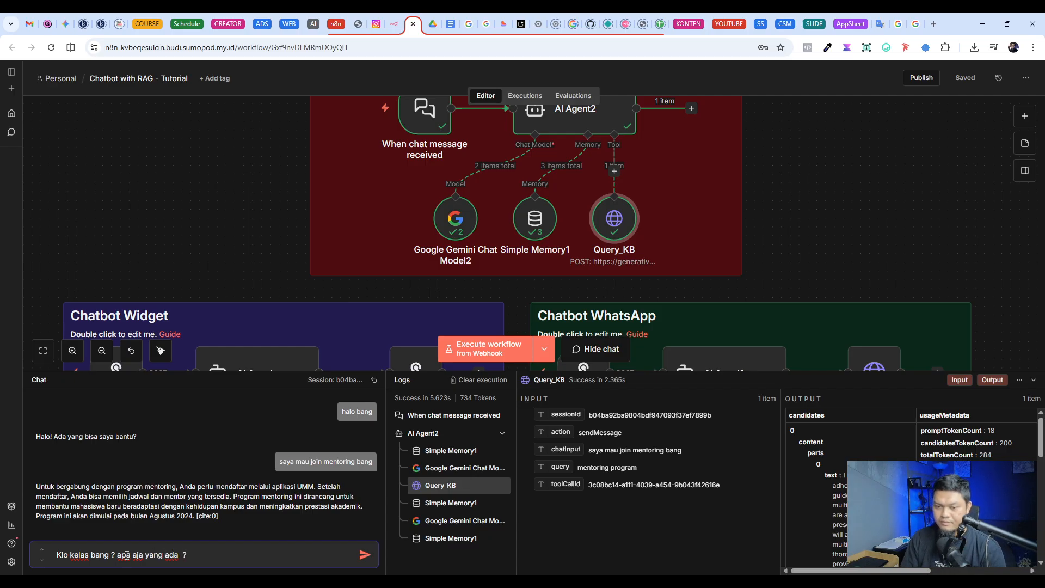
key(Return)
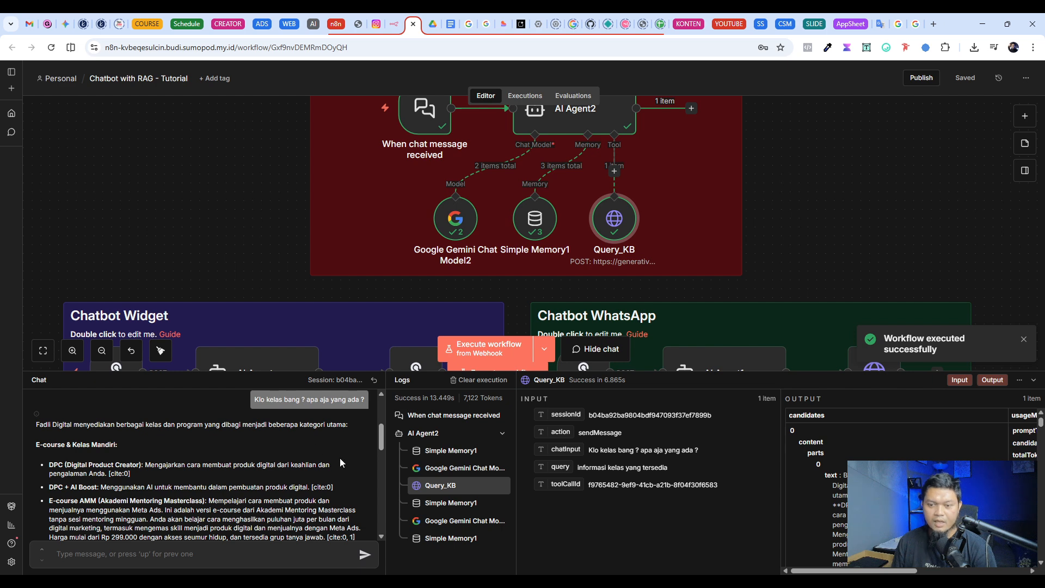
Step: Enlarge the chat area, read through the chatbot's full list of classes and services, and hide the chat again
scroll(197, 445, down, 1)
scroll(142, 436, up, 1)
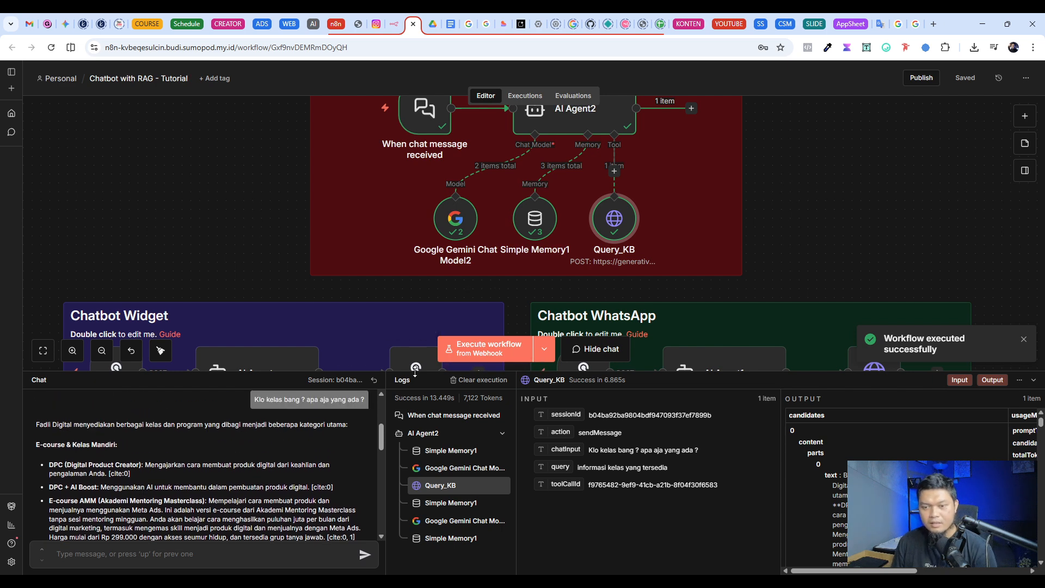
drag(415, 371, 418, 293)
scroll(145, 400, down, 1)
scroll(144, 401, up, 1)
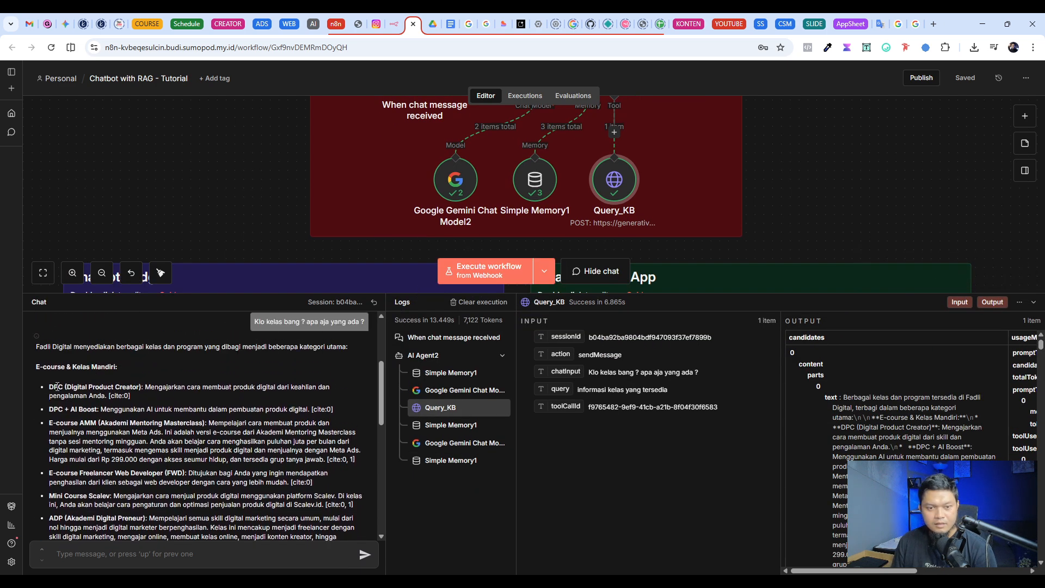
drag(49, 387, 141, 389)
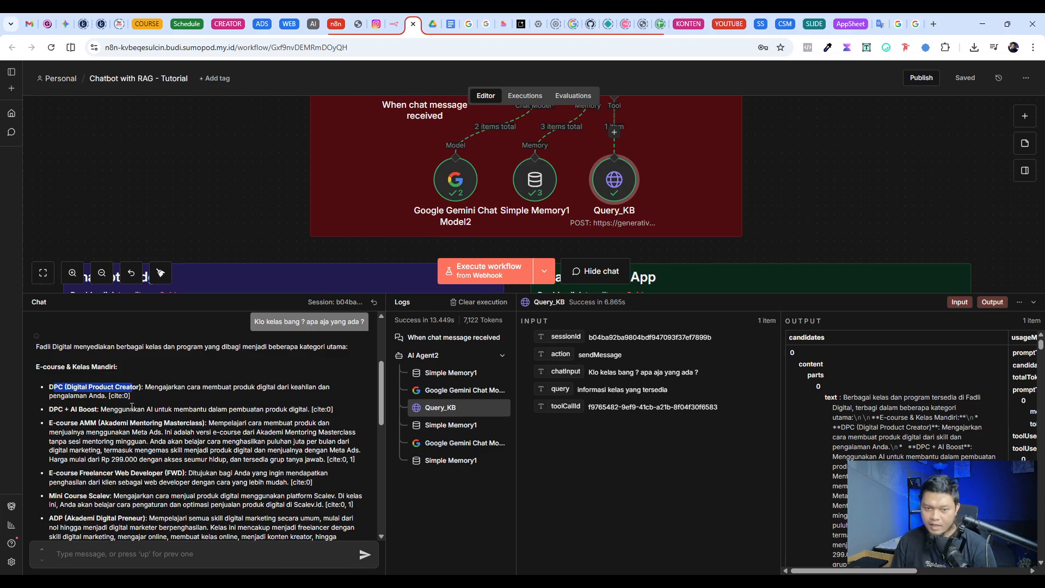
scroll(132, 406, down, 1)
click(79, 357)
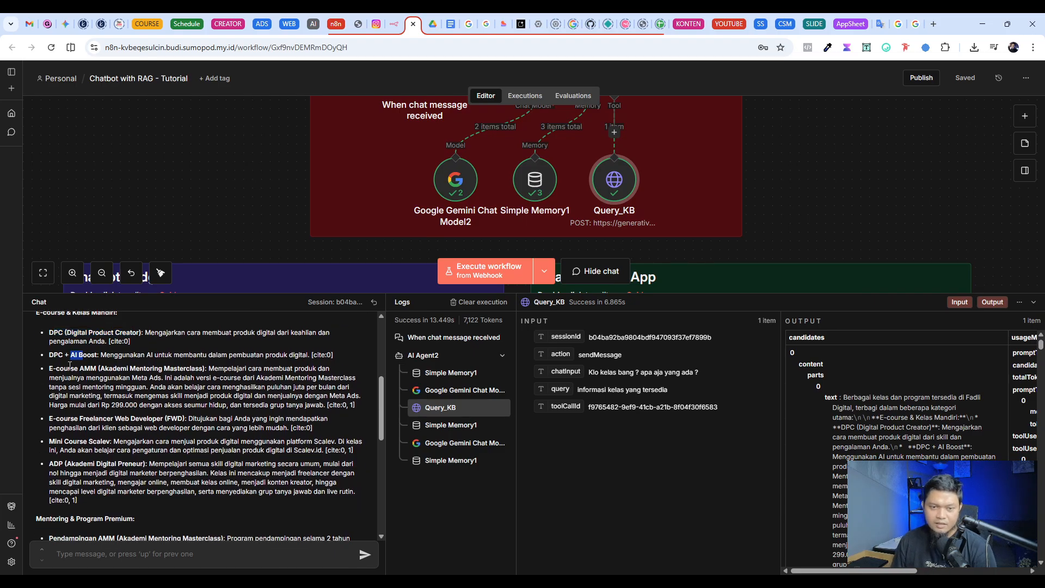
drag(79, 369, 91, 369)
drag(104, 419, 154, 466)
scroll(145, 458, down, 2)
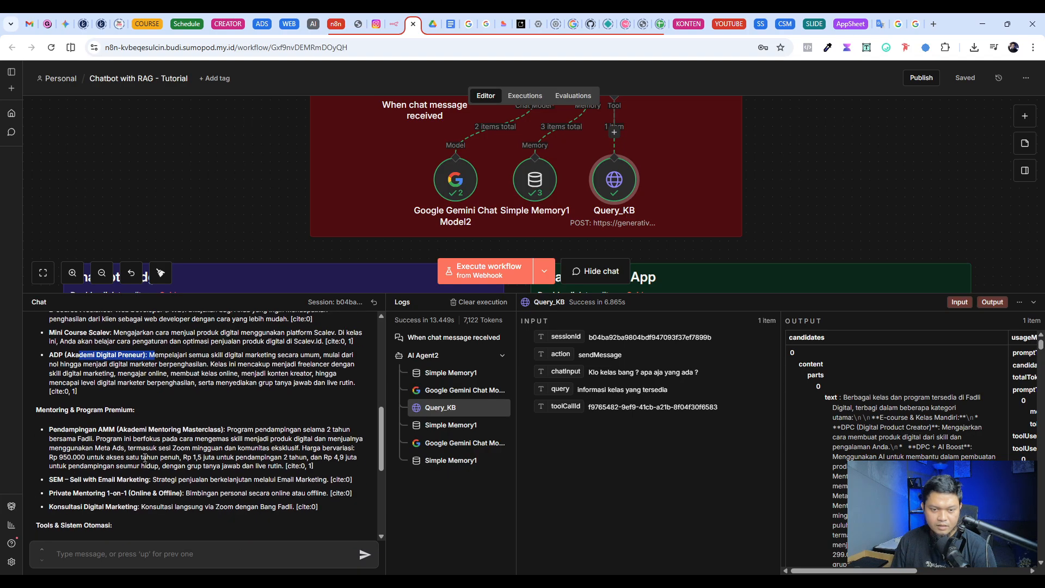
click(118, 410)
scroll(167, 474, down, 3)
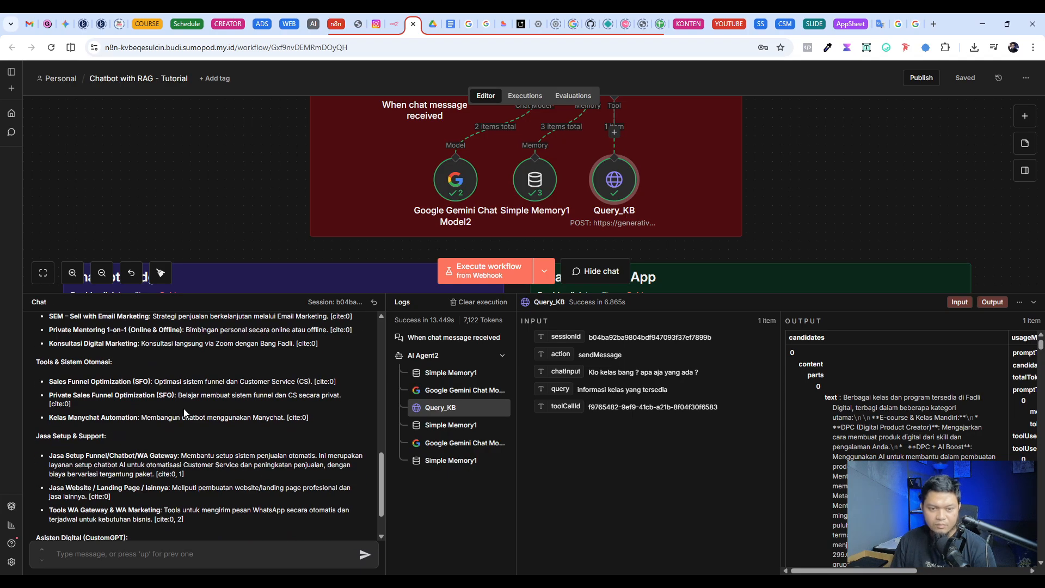
scroll(184, 413, down, 1)
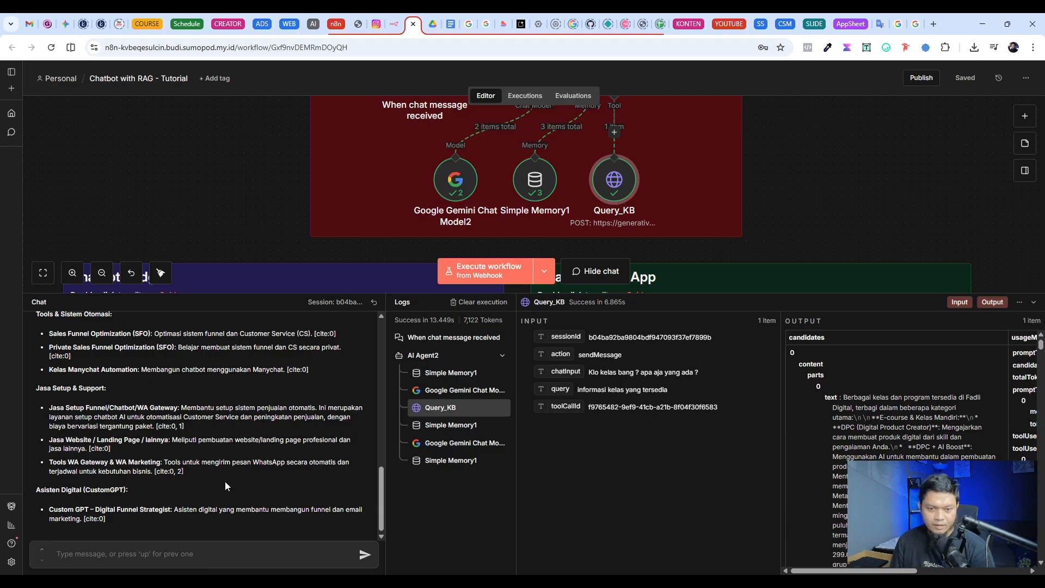
scroll(134, 418, up, 15)
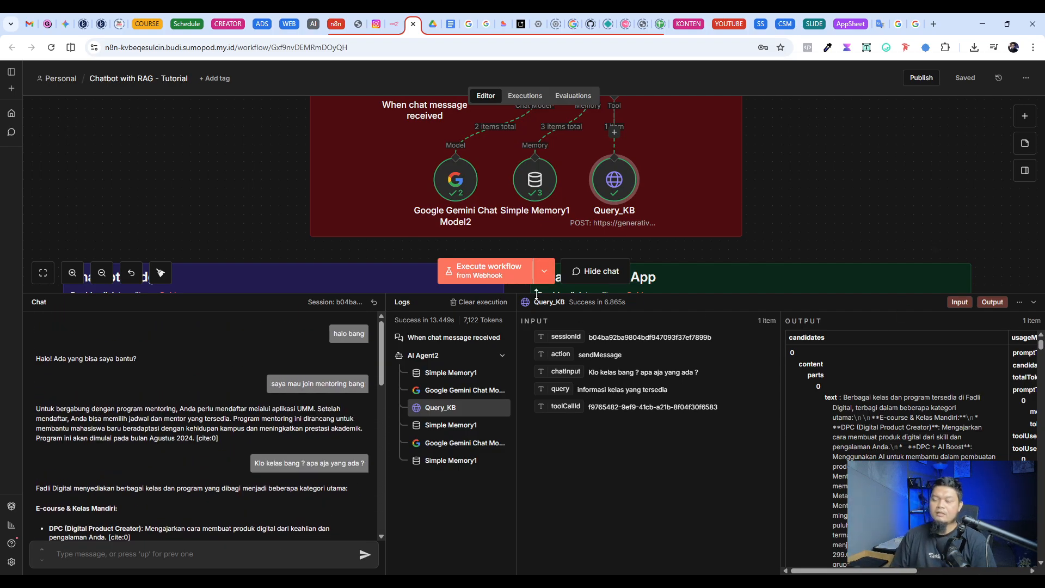
click(605, 280)
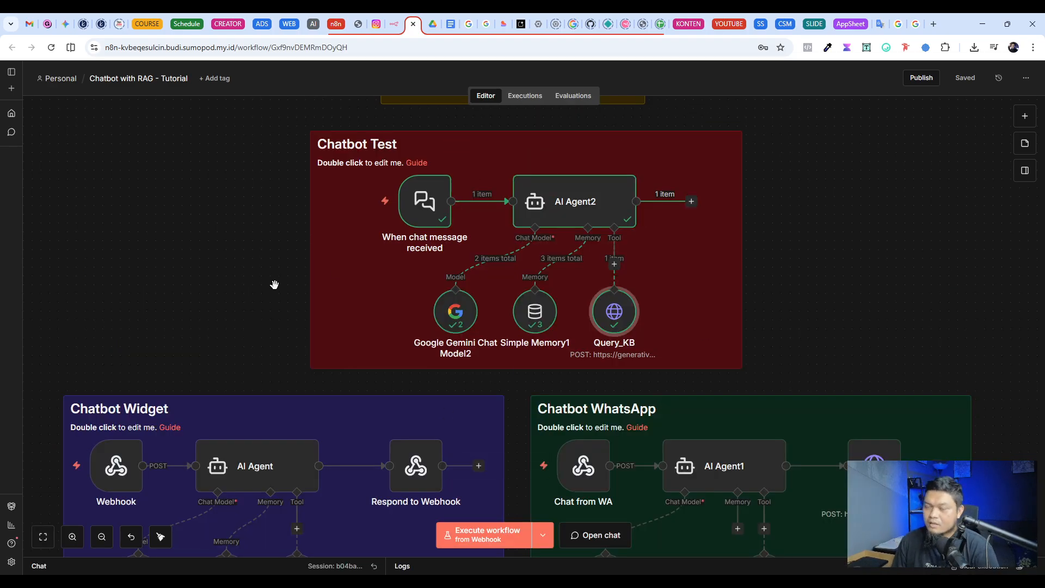
scroll(275, 285, down, 3)
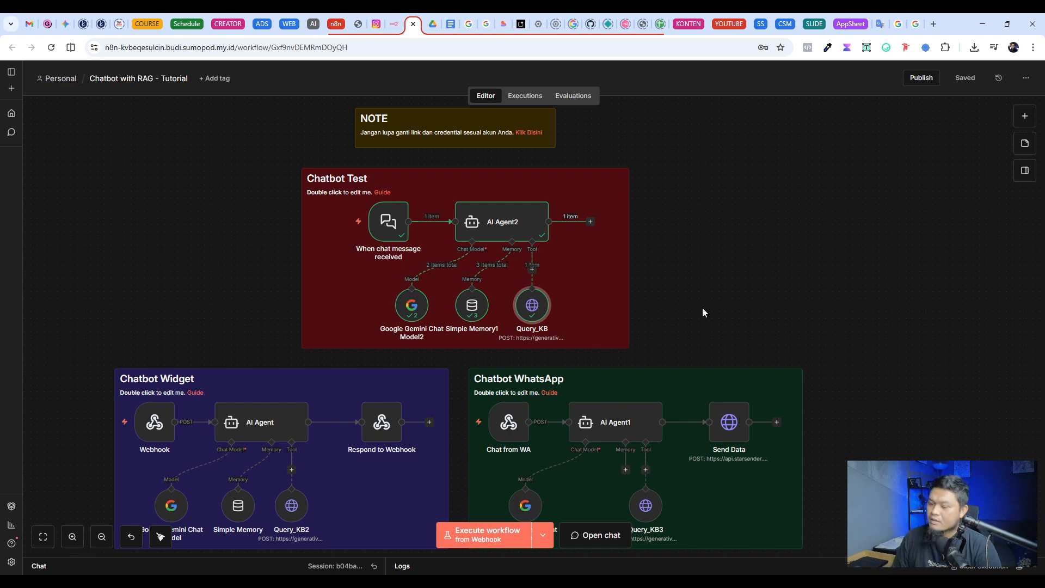
Step: Look up "kepanjangan RAG" with Google AI Mode in a new browser tab
key(ctrl+t)
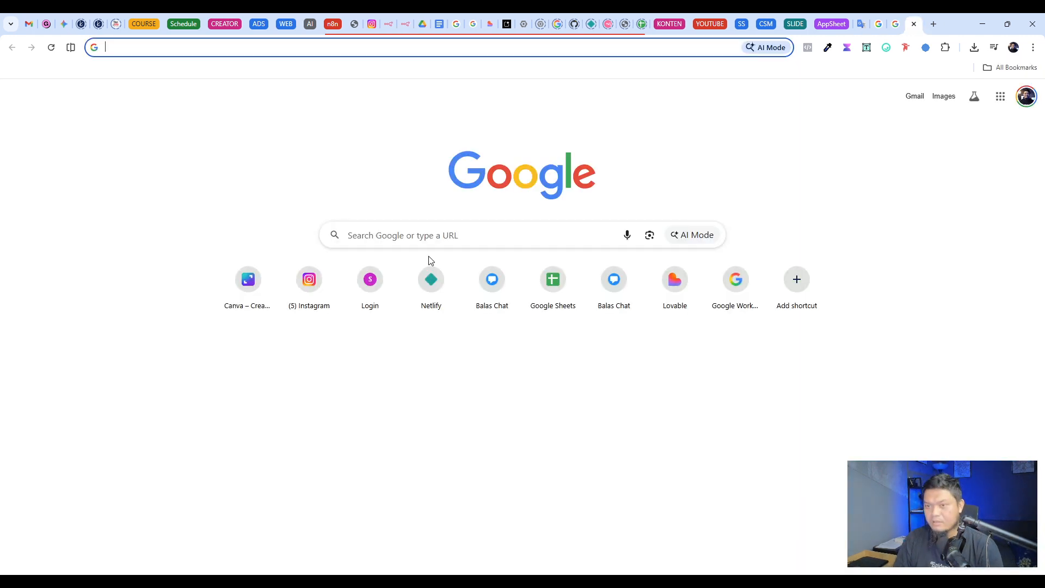
click(439, 238)
click(692, 235)
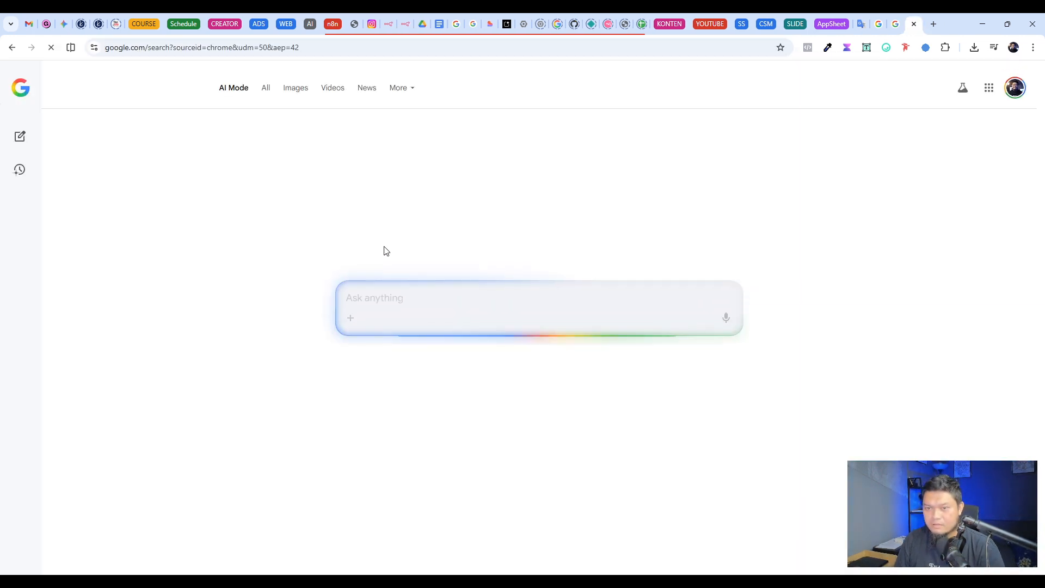
text(kepangan)
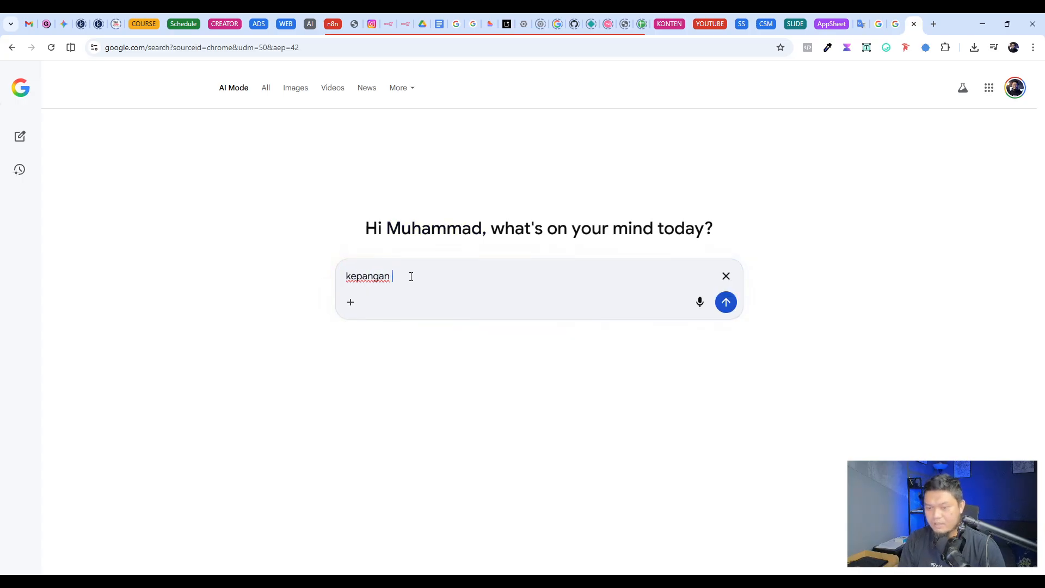
key(BackSpace)
key(BackSpace)
key(BackSpace)
key(BackSpace)
text(jangan RAG)
key(Return)
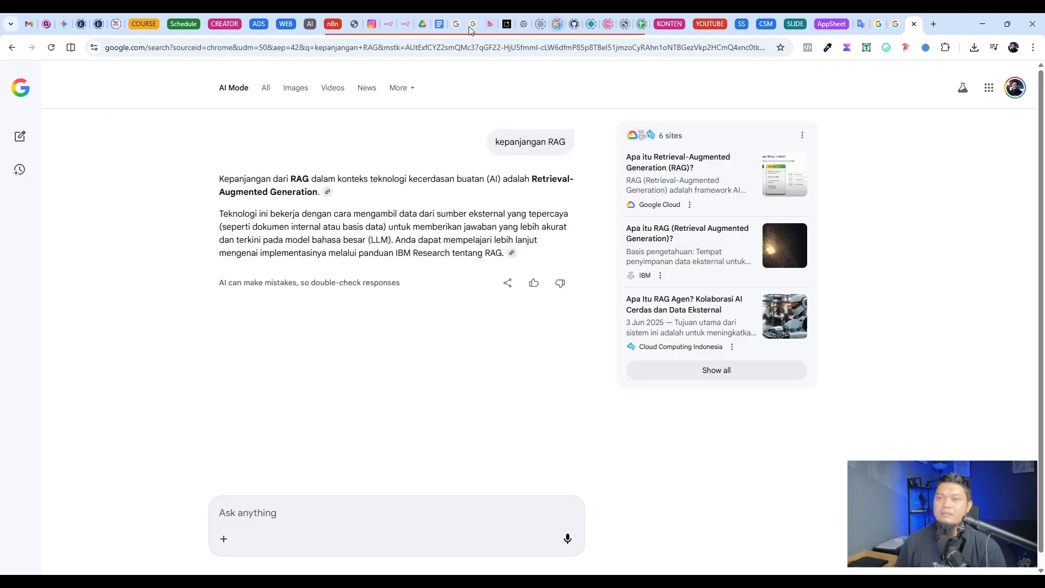
Step: Review the Google blog article introducing the File Search Tool in Gemini API, highlighting the tool's name in the headline
click(405, 24)
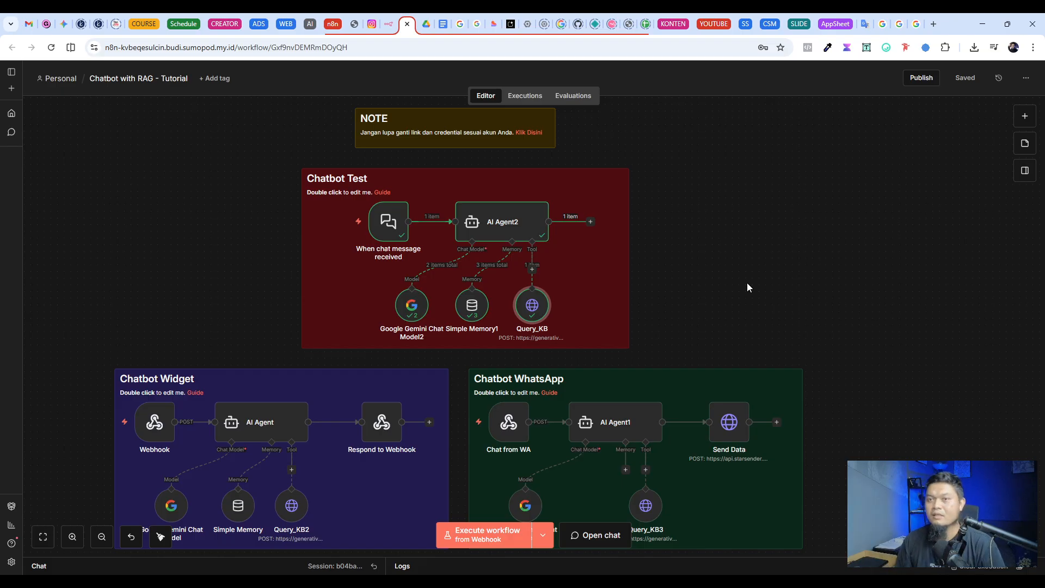
click(461, 24)
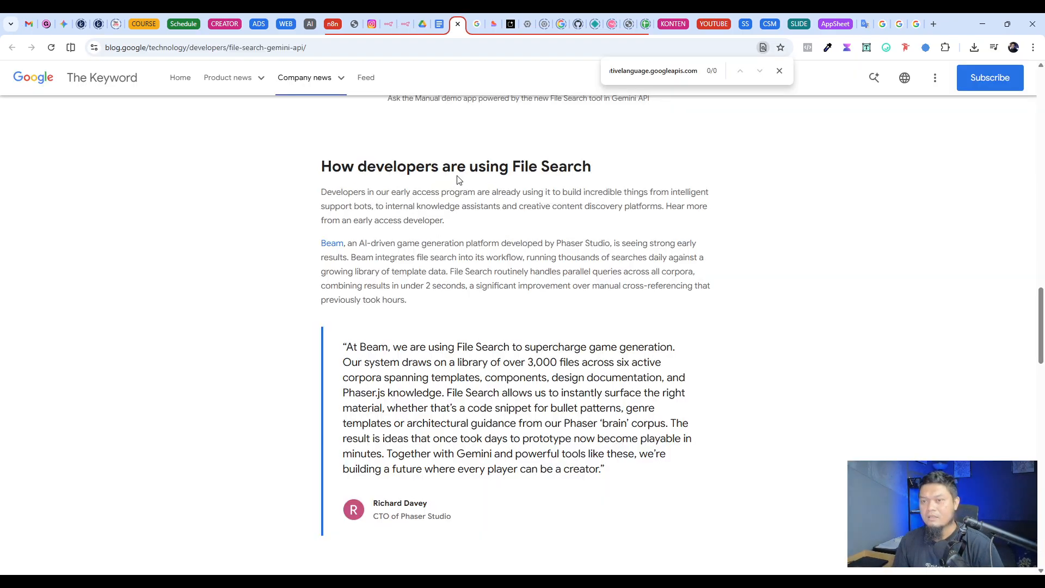
scroll(458, 180, up, 15)
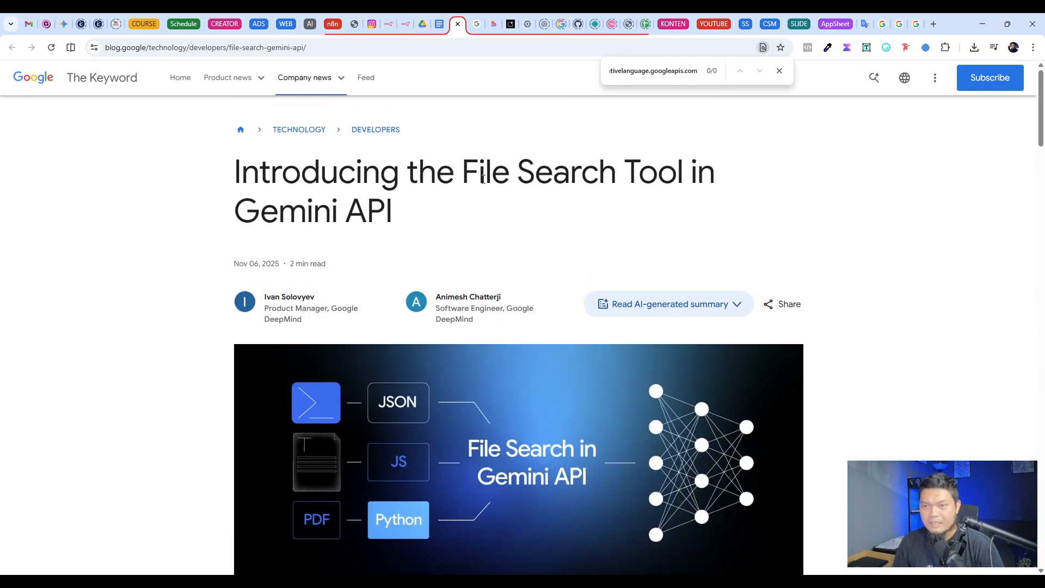
drag(464, 173, 684, 175)
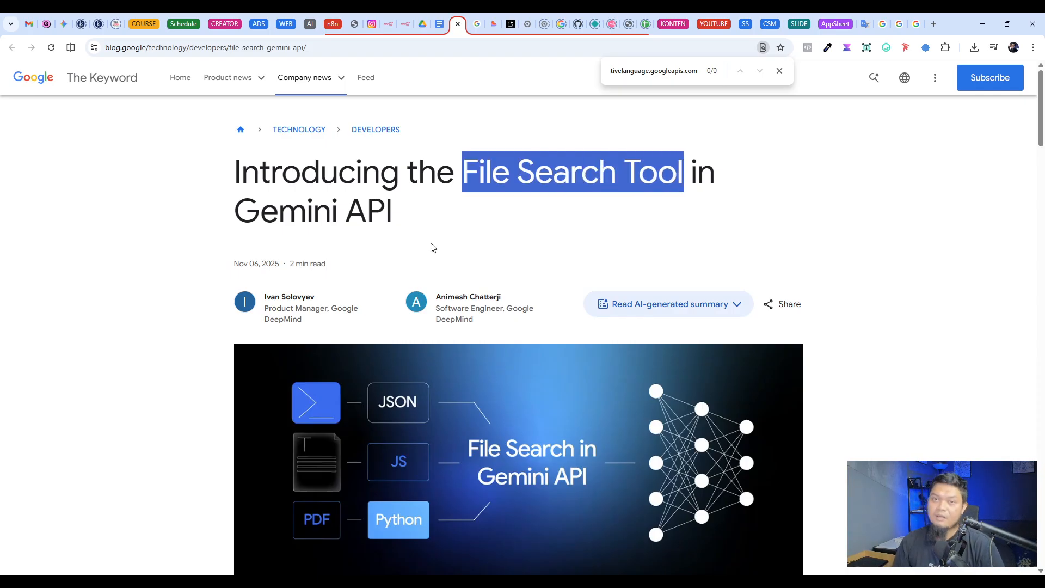
click(462, 223)
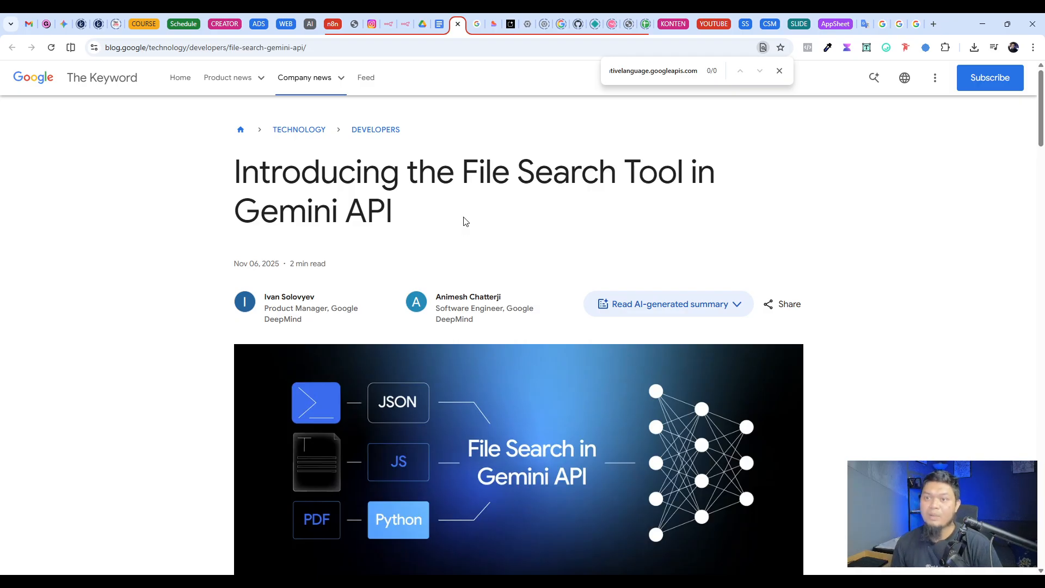
Step: Show the two knowledge documents in the Chatbot Test folder in Google Drive
click(422, 25)
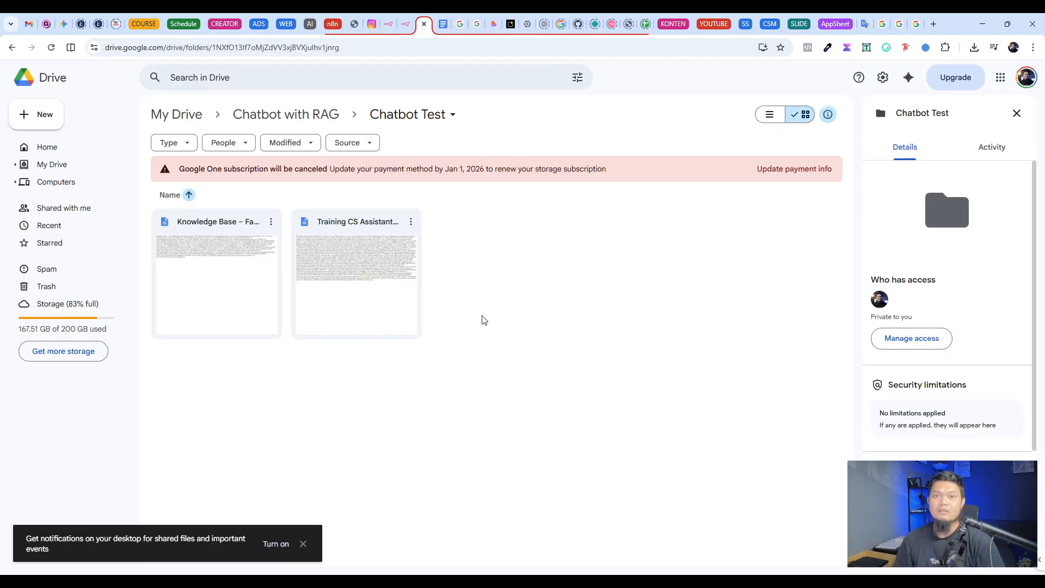
drag(474, 382, 209, 214)
click(533, 283)
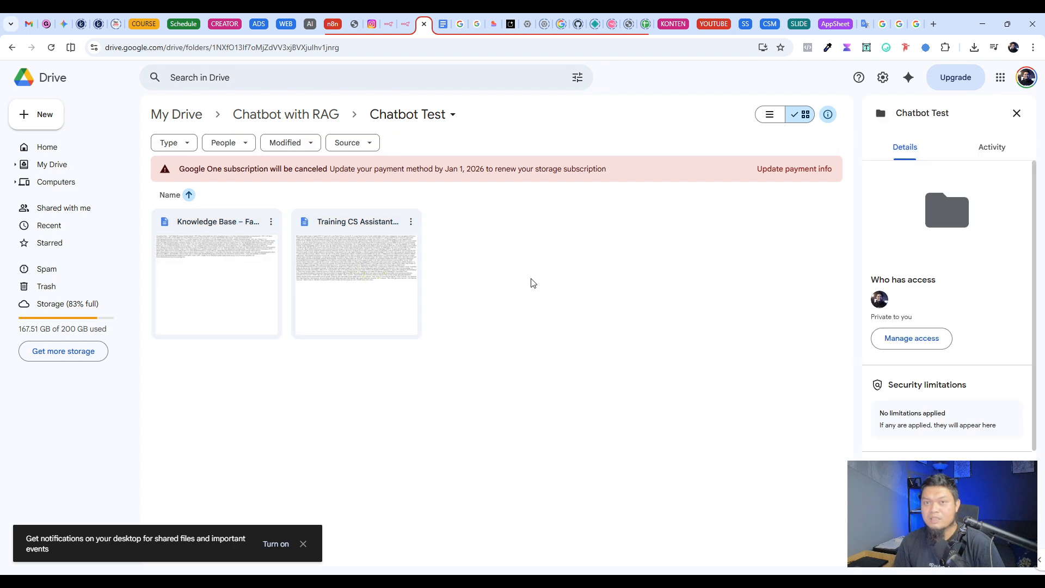
Step: Return to the n8n workflow and review its Add Knowledge, Chatbot Widget and Chatbot WhatsApp sections
click(404, 25)
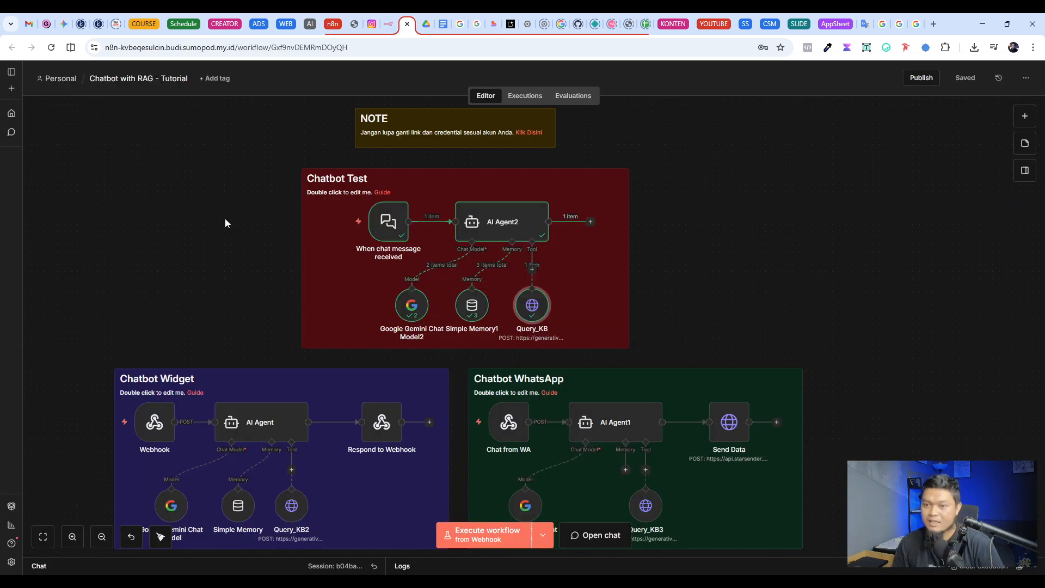
scroll(223, 218, down, 7)
scroll(234, 229, up, 1)
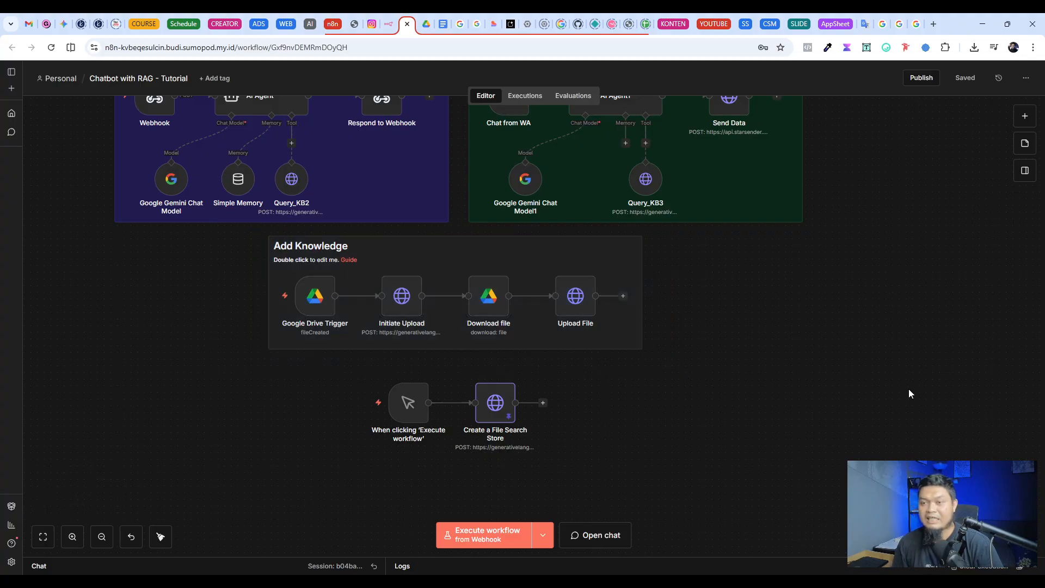
scroll(910, 389, up, 1)
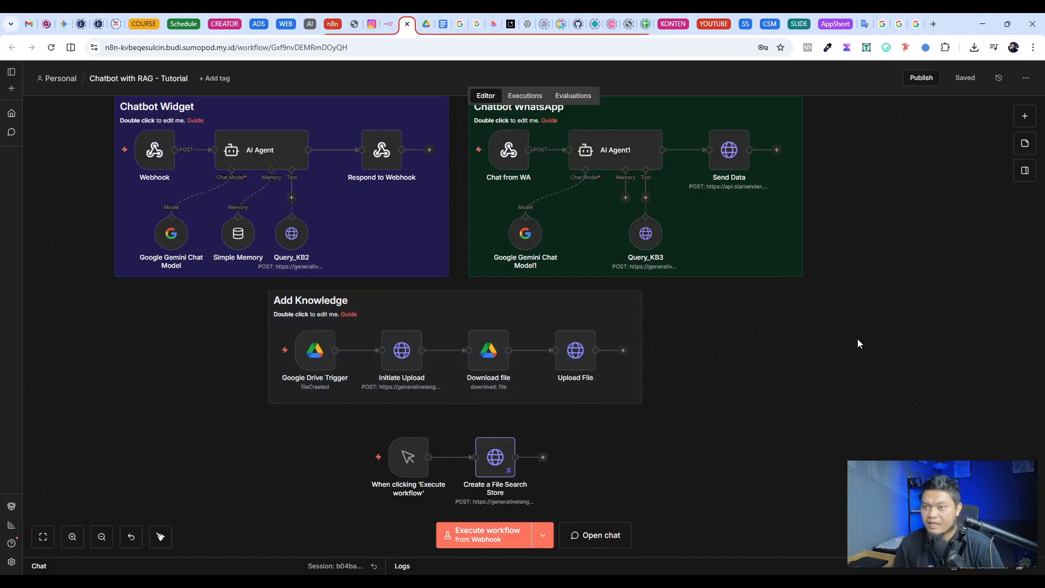
scroll(858, 343, up, 2)
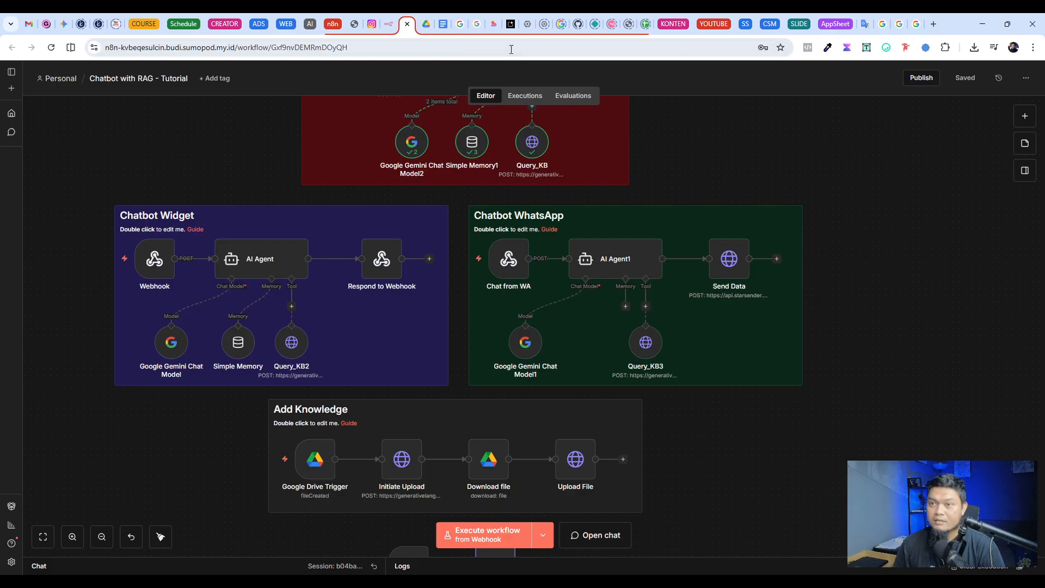
Step: View the Fadli Digital web chat page and return to the Chatbot Widget section of the n8n workflow
click(494, 24)
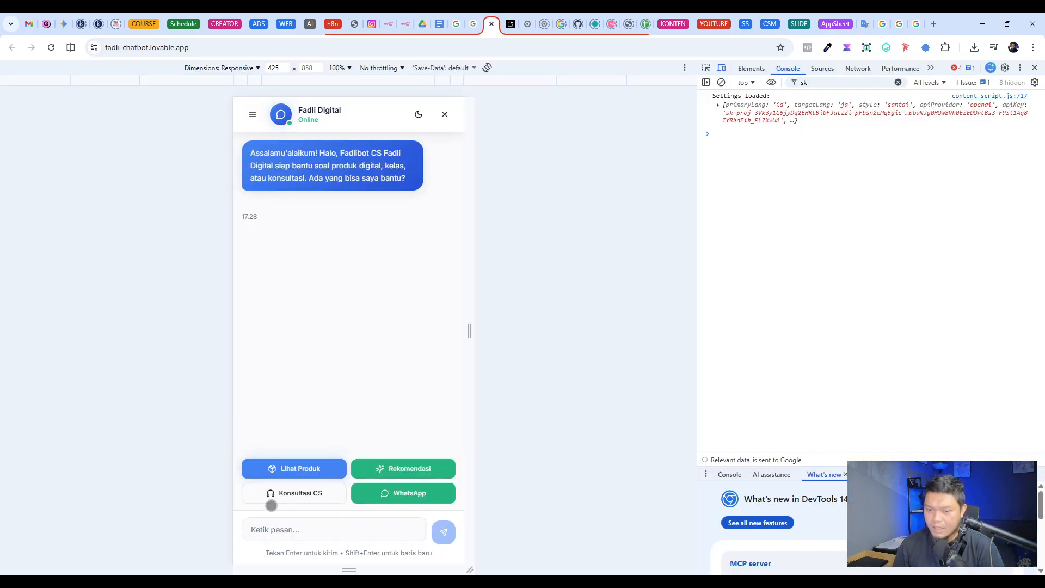
click(286, 528)
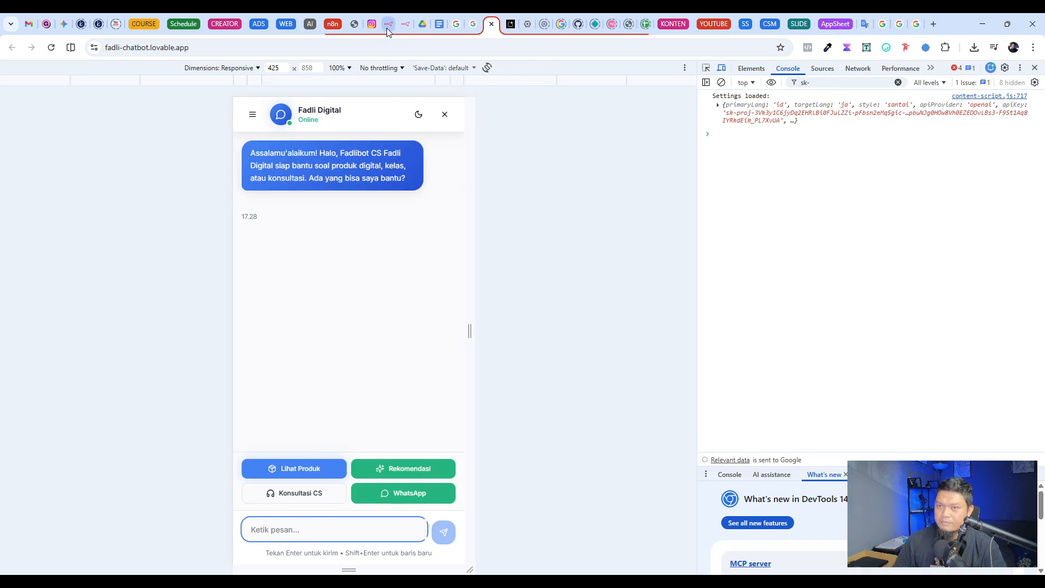
click(405, 24)
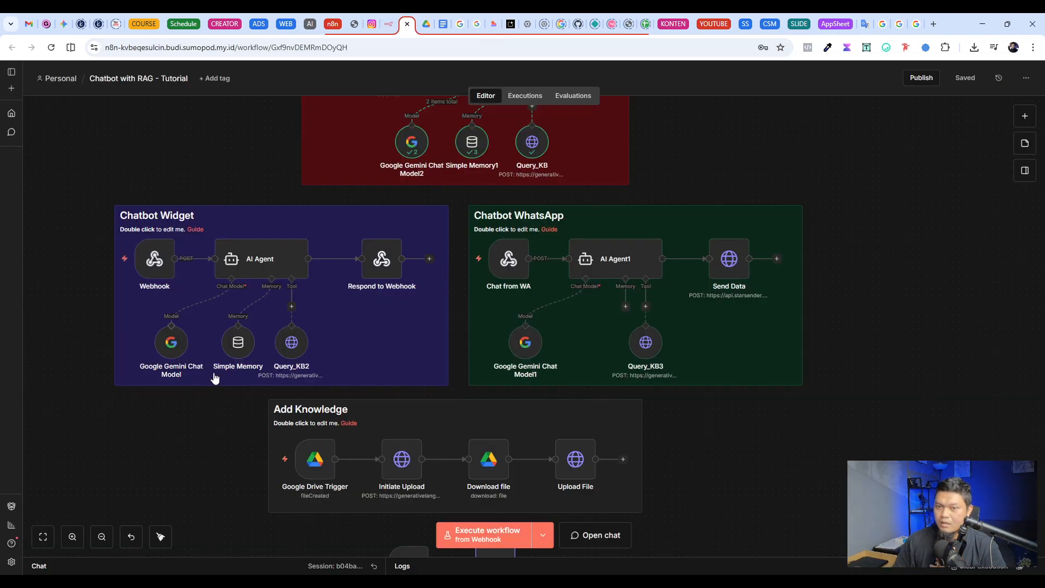
Step: Inspect the webhook URLs and parameters of the Chatbot Widget's Webhook node, and close the node
mouse_move(153, 268)
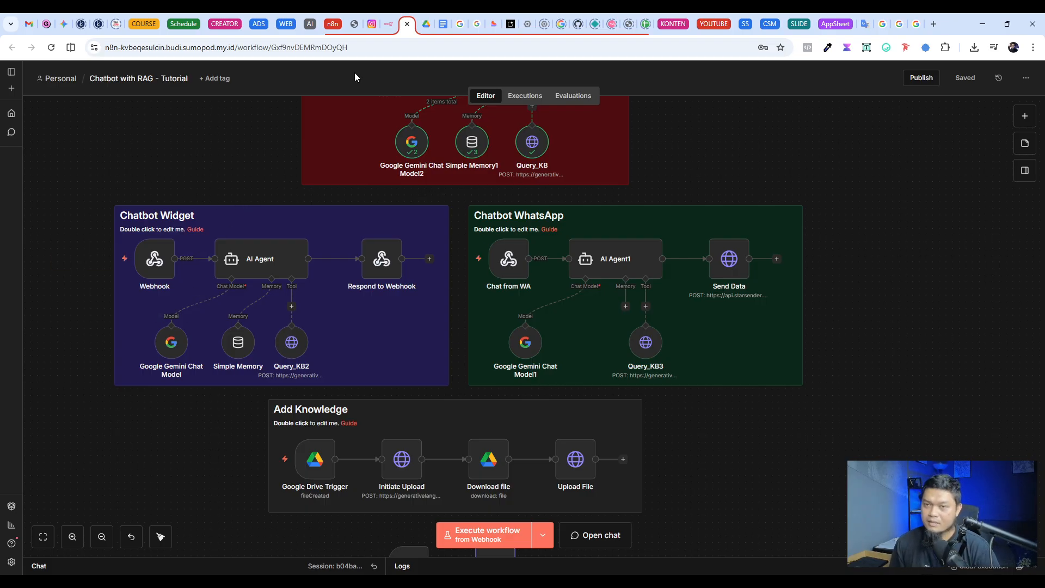
click(154, 259)
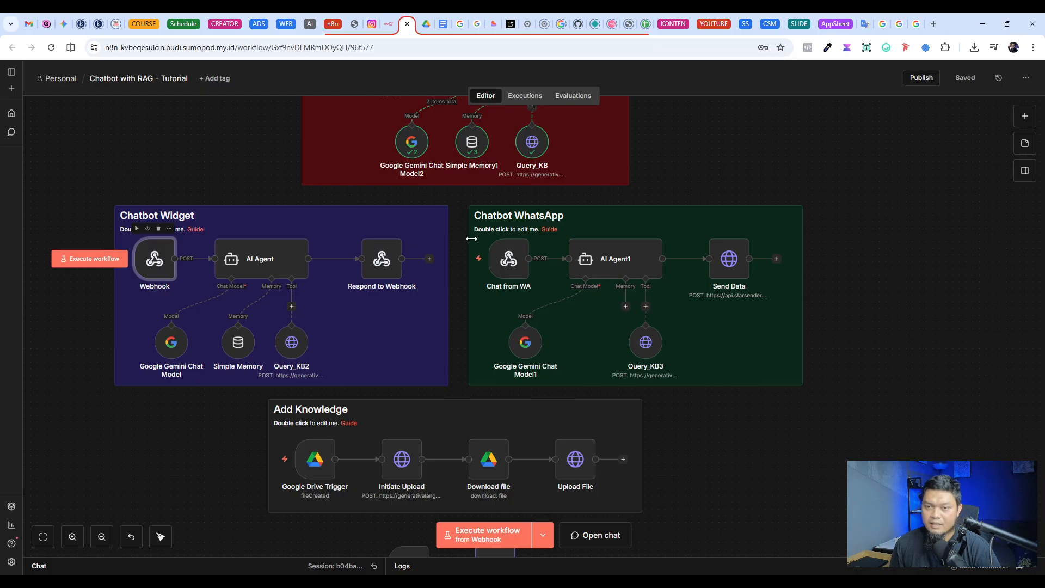
key(Return)
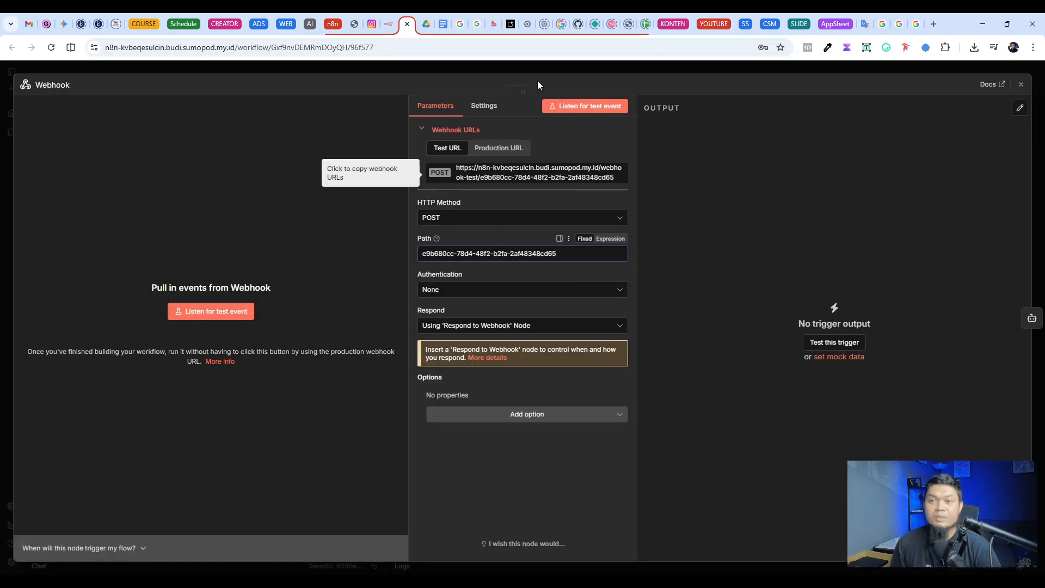
click(569, 69)
Step: Switch to the Fadli Digital web chat page and try the chatbot with the message "Halo bang"
click(494, 24)
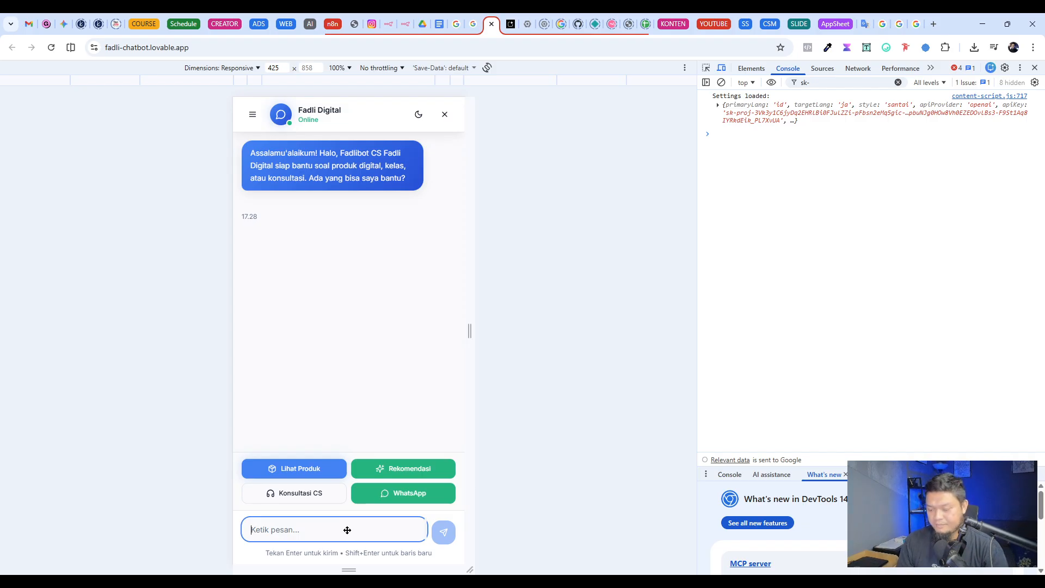
text(Halo)
text(g)
key(Return)
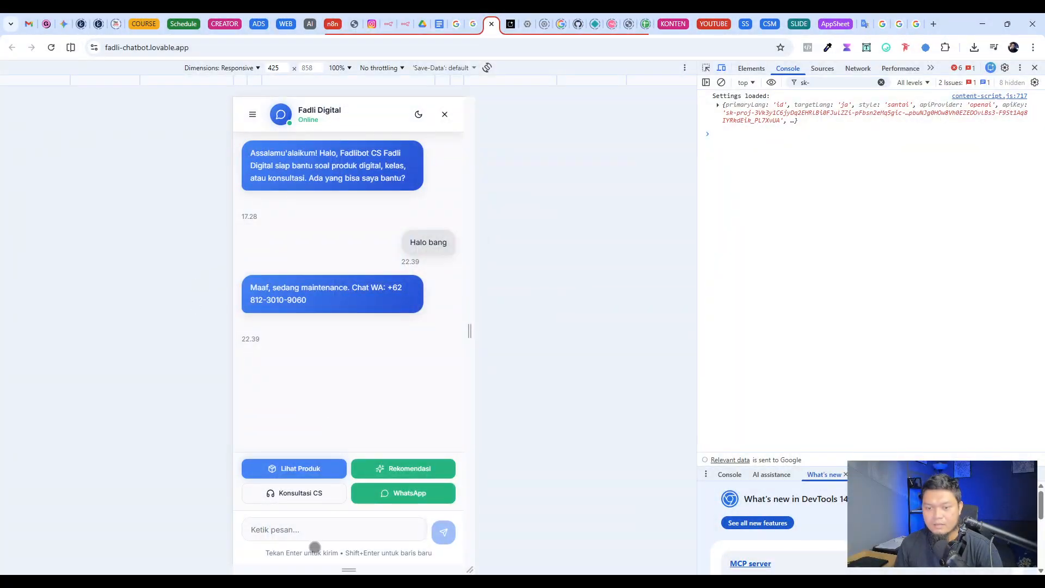
Step: Start a fresh conversation in the web chat and send the message "Halo bang"
click(319, 531)
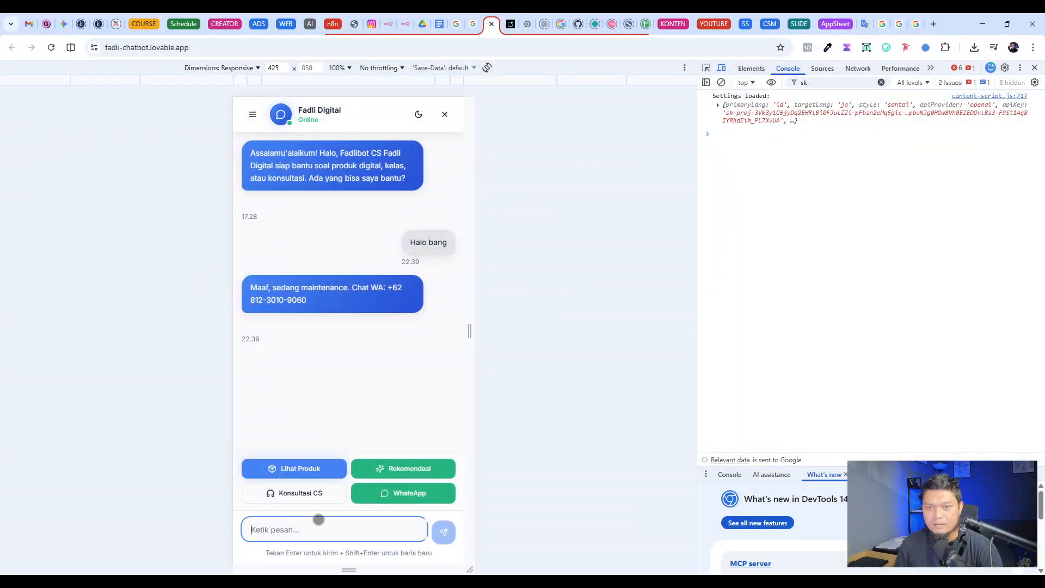
click(253, 114)
click(320, 155)
click(323, 532)
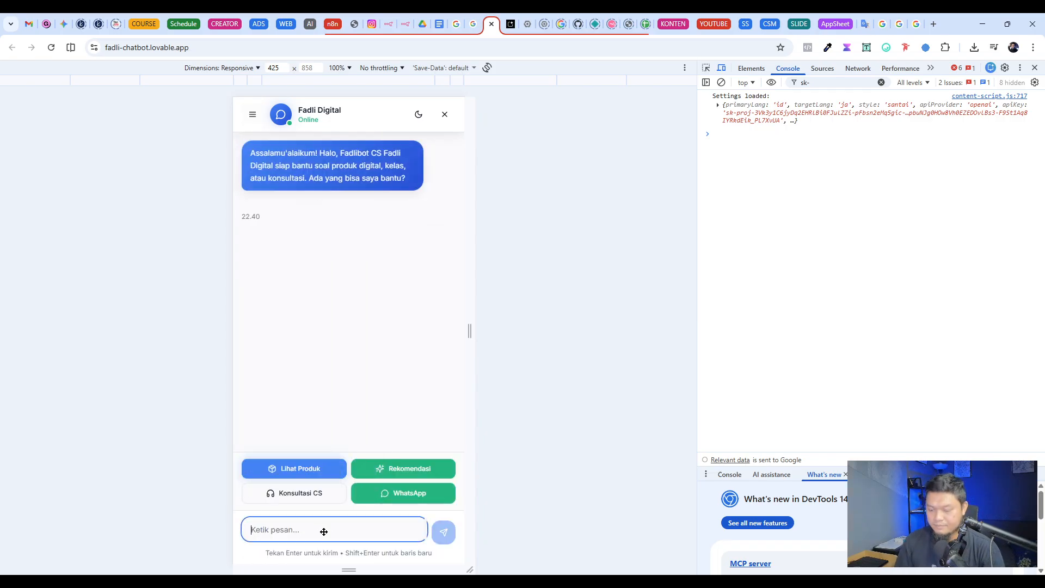
text(Halo bang)
key(Return)
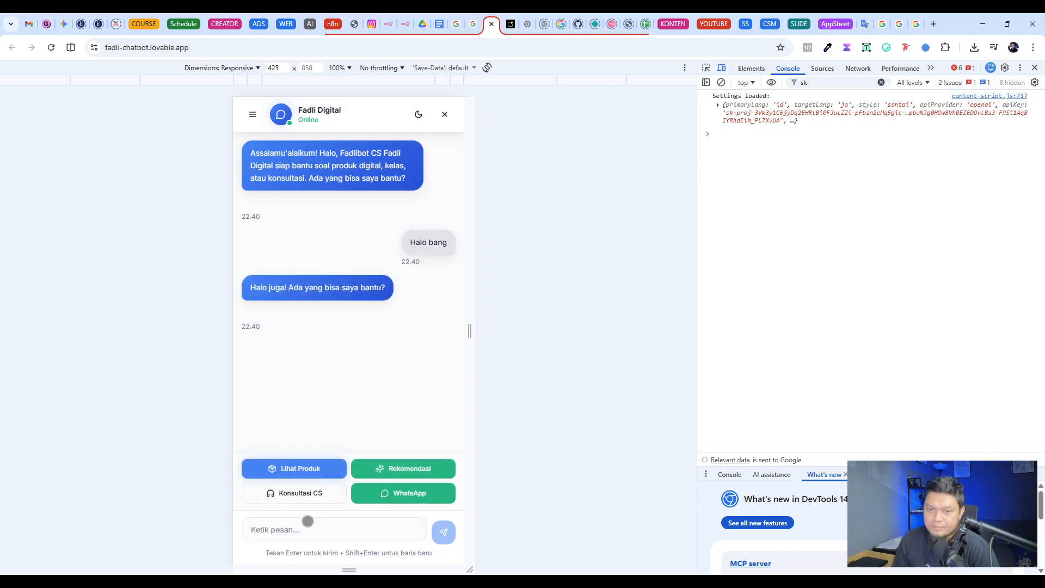
Step: Send the ready-made Lihat Produk request in the web chat and read through the chatbot's product list
click(311, 527)
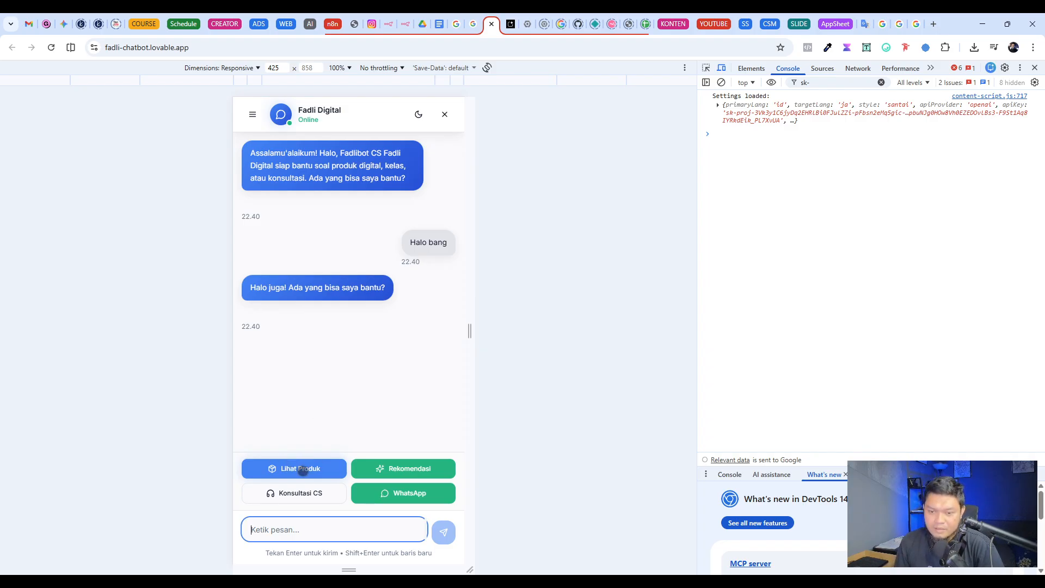
click(302, 470)
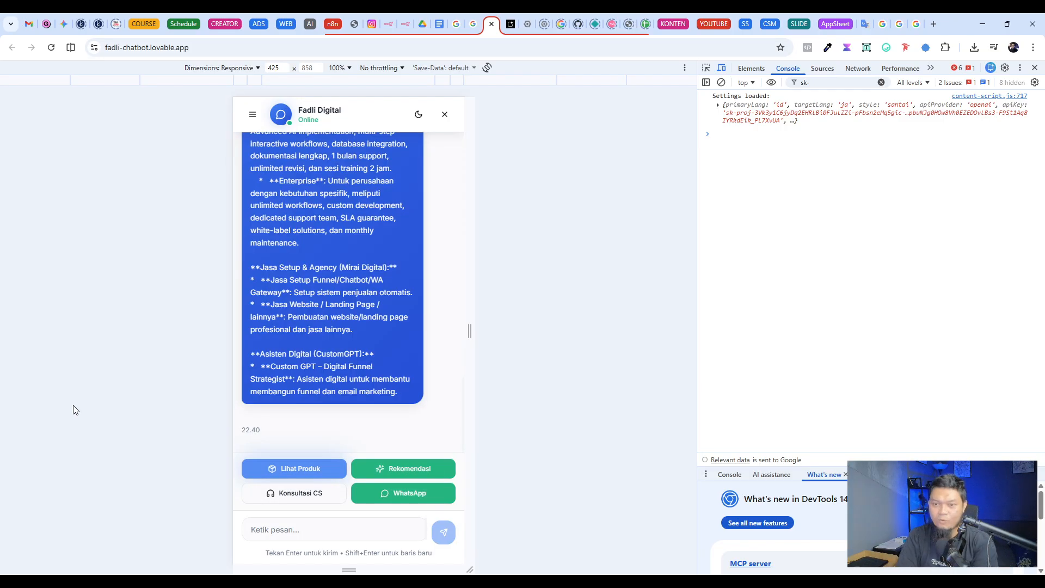
scroll(371, 287, up, 10)
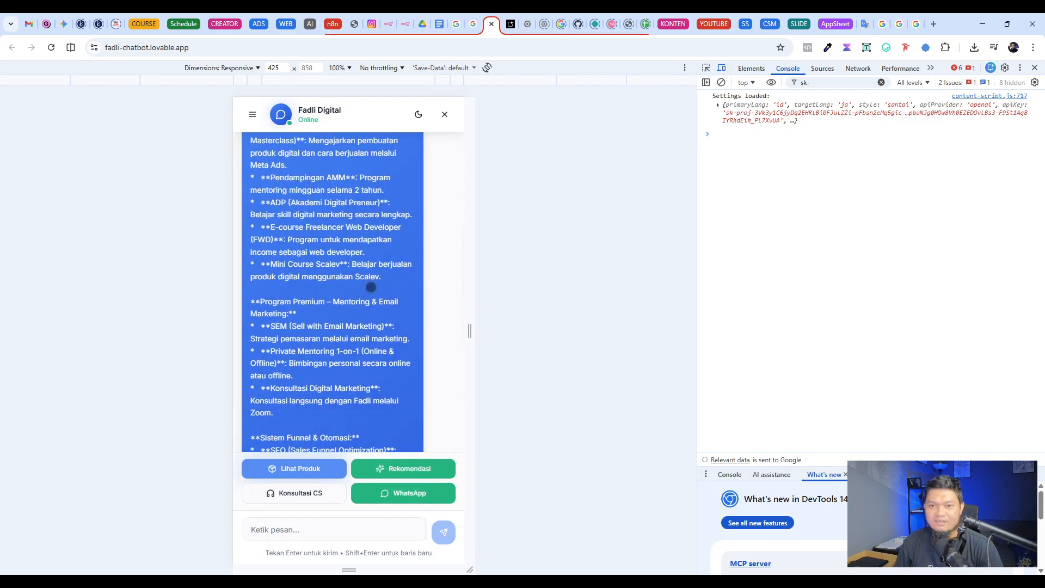
scroll(371, 287, up, 10)
scroll(368, 285, down, 5)
scroll(354, 305, up, 8)
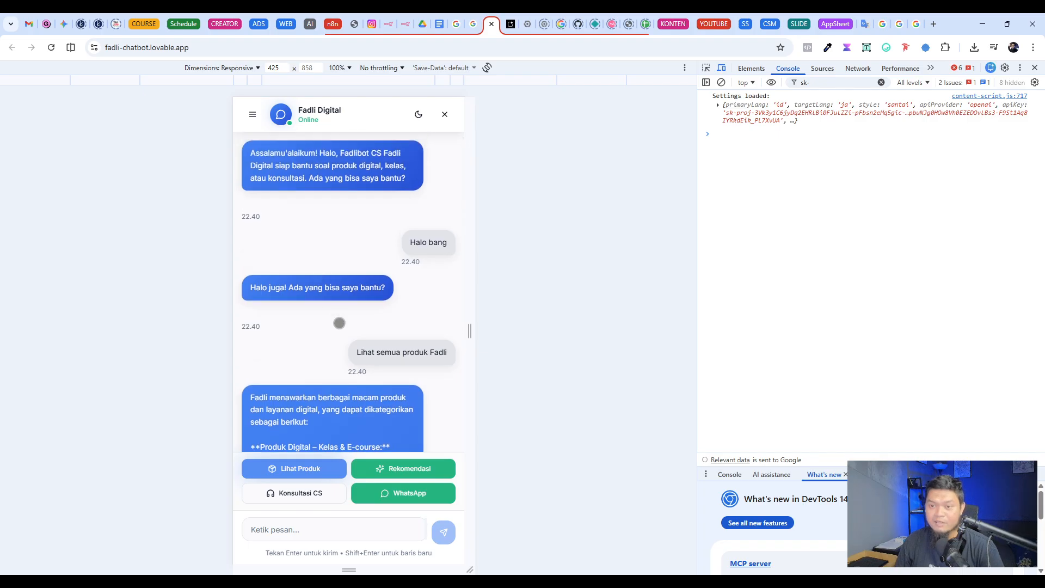
scroll(341, 329, down, 10)
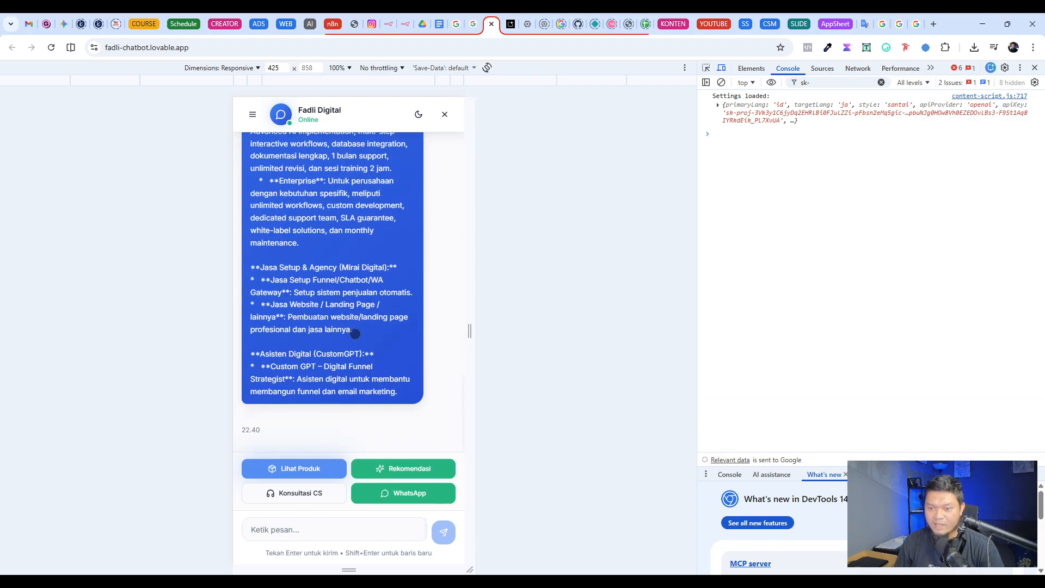
Step: Send the ready-made Rekomendasi request and answer the chatbot's question with "Saya sudah punya produk digital bang"
click(392, 468)
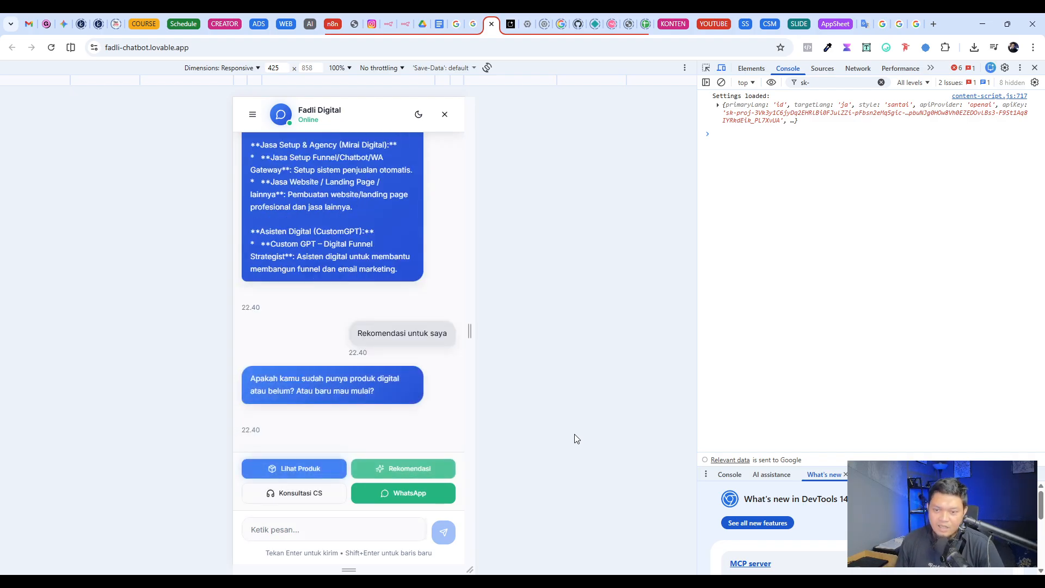
click(329, 528)
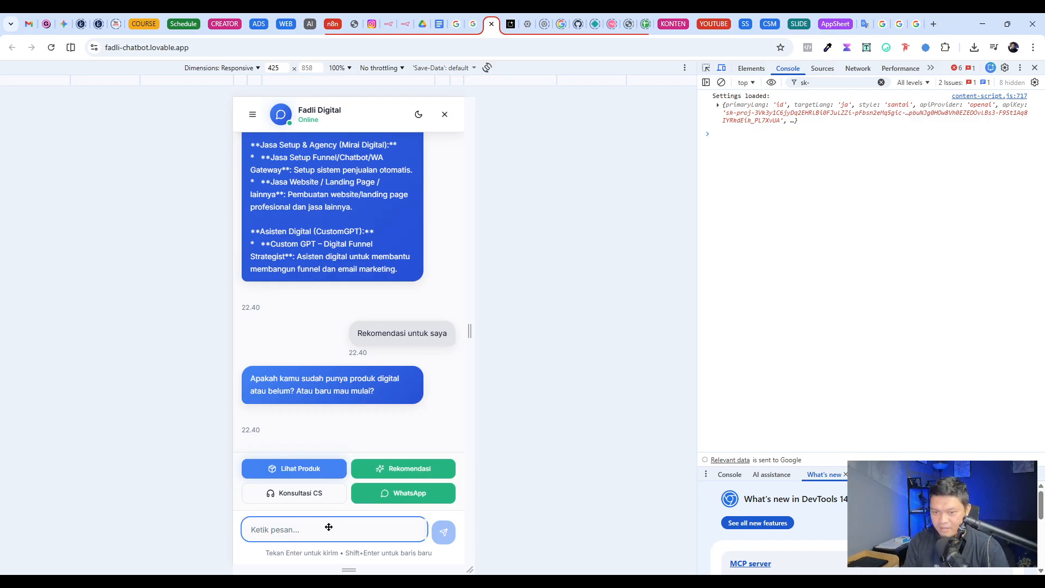
text(Saya)
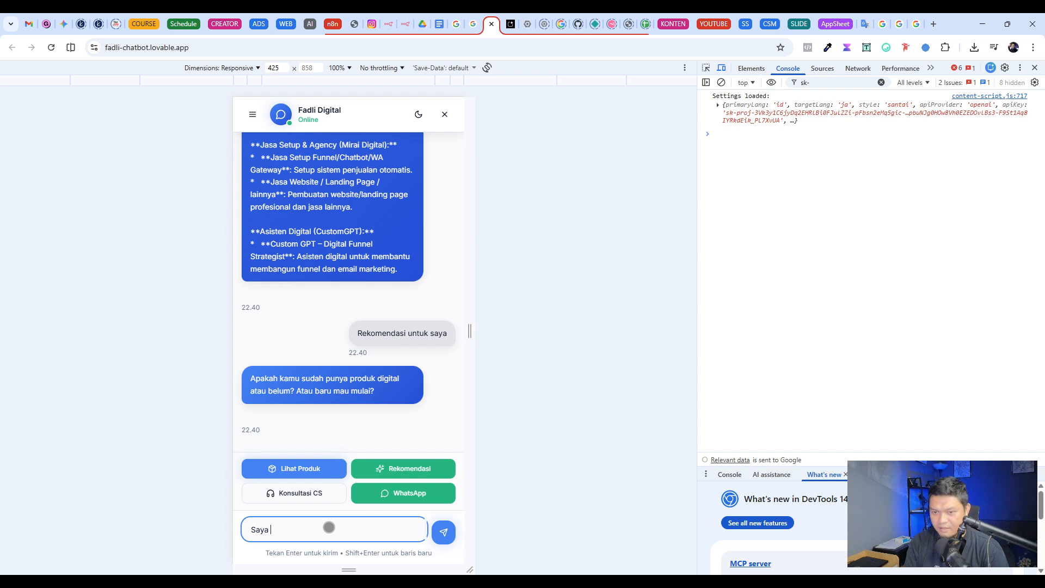
key(BackSpace)
key(BackSpace)
key(BackSpace)
key(BackSpace)
key(BackSpace)
text(Say)
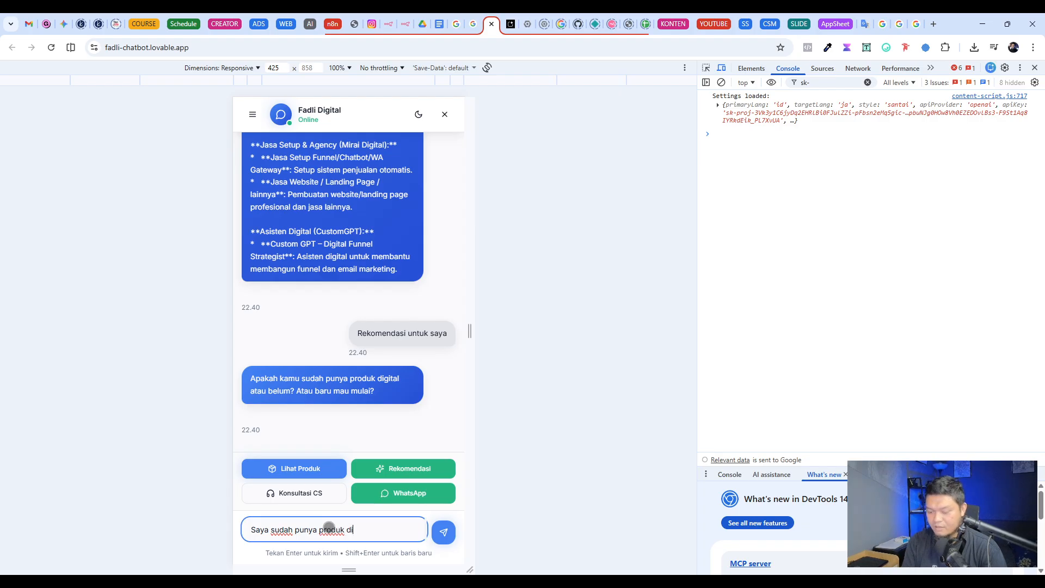
text(gital ban)
key(Return)
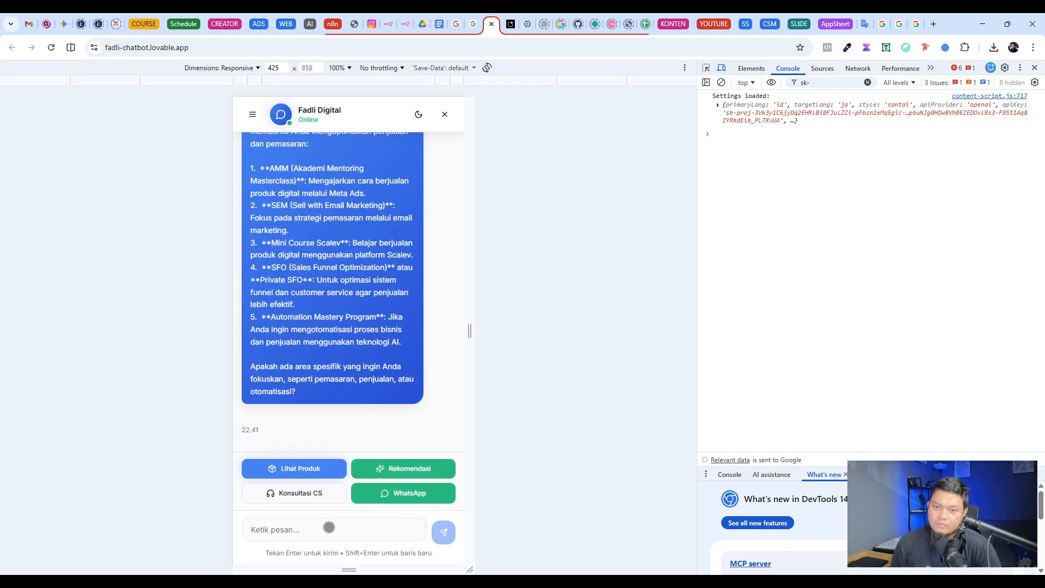
Step: Read through the chatbot's recommendations for someone who already has a digital product
scroll(341, 436, up, 4)
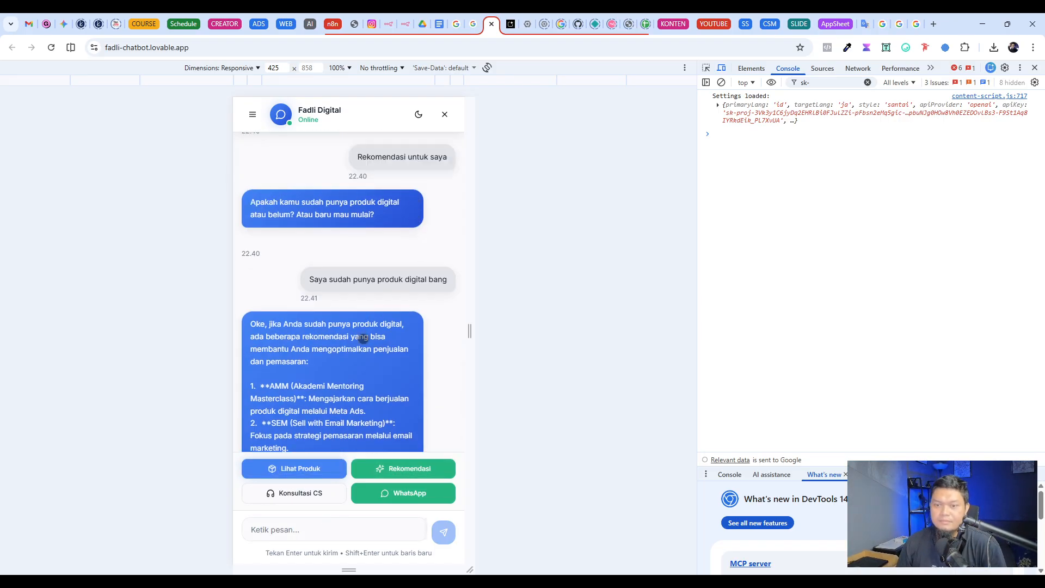
scroll(305, 333, down, 1)
scroll(307, 330, down, 1)
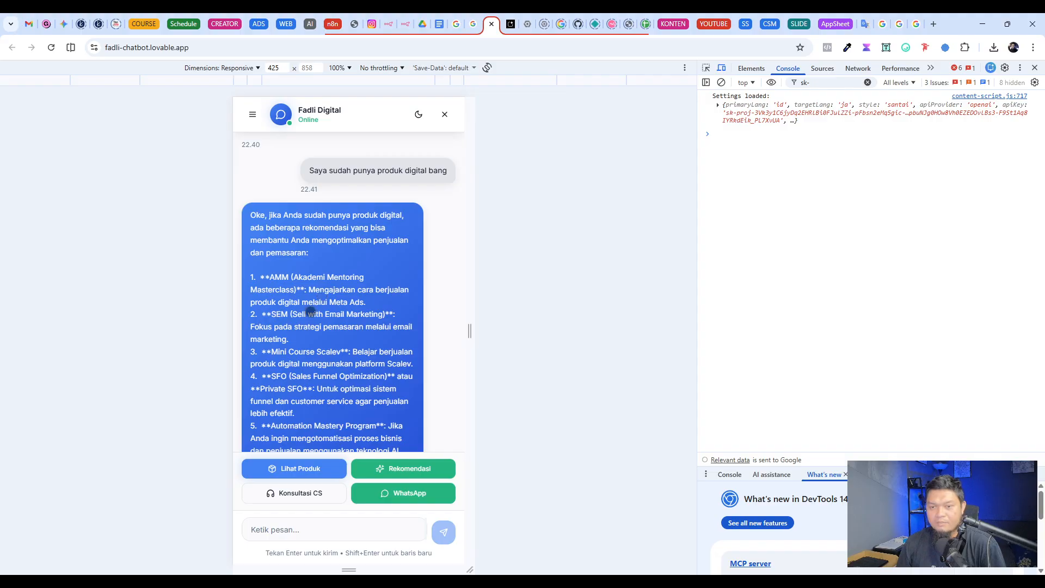
scroll(313, 312, down, 2)
scroll(359, 357, up, 3)
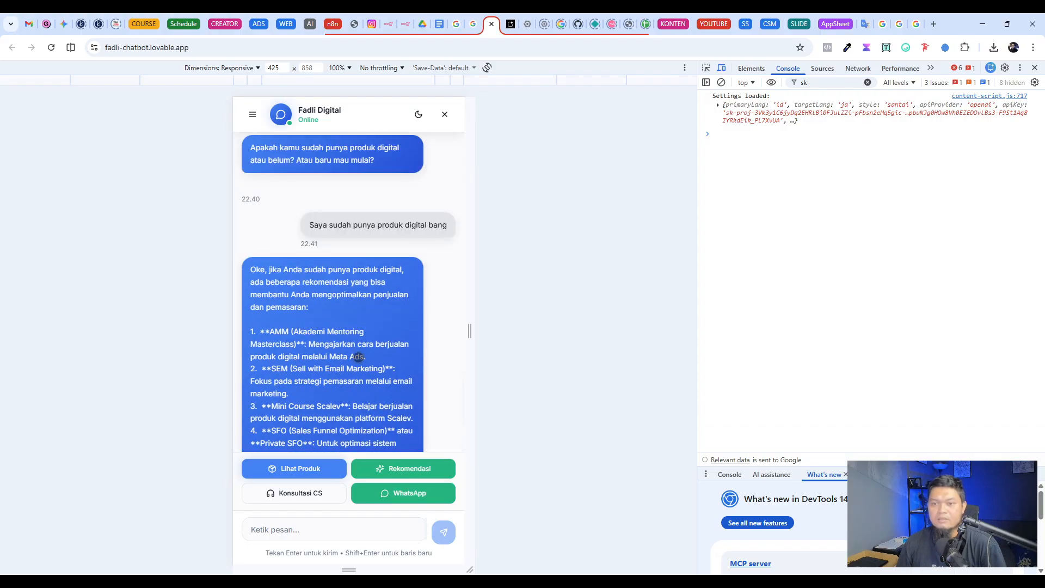
Step: Send the message "klo belum punya produk bang ?" in the web chat and read through the chatbot's reply
click(308, 529)
text(say)
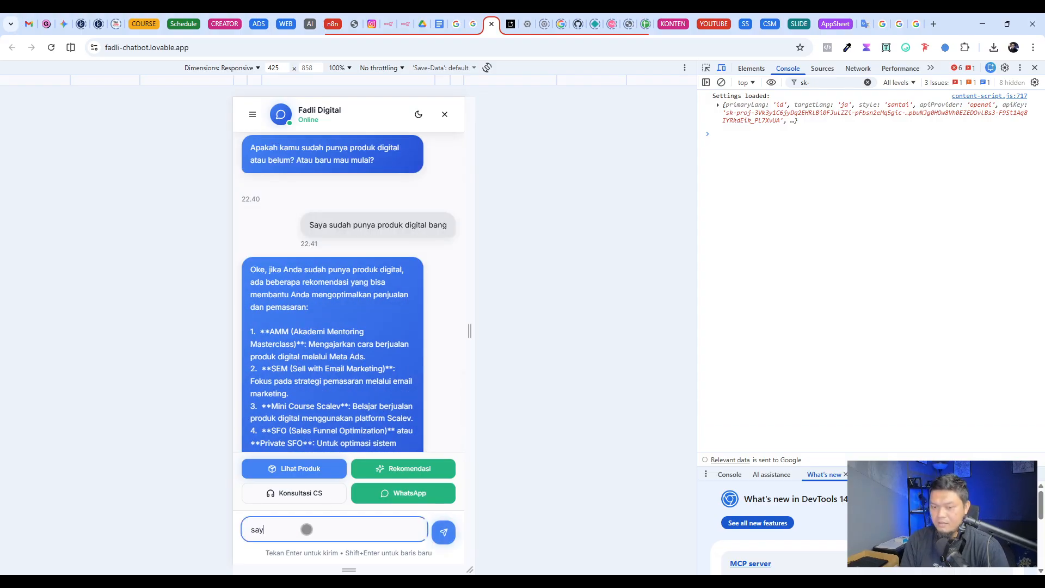
key(BackSpace)
key(BackSpace)
key(BackSpace)
text(klo belum punya produk b)
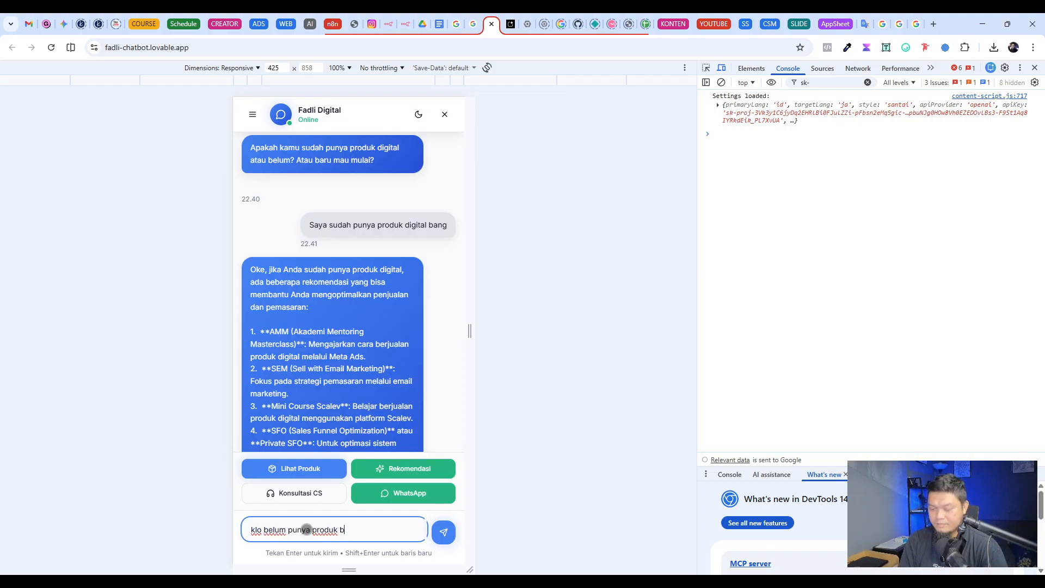
text(ang ?)
key(Return)
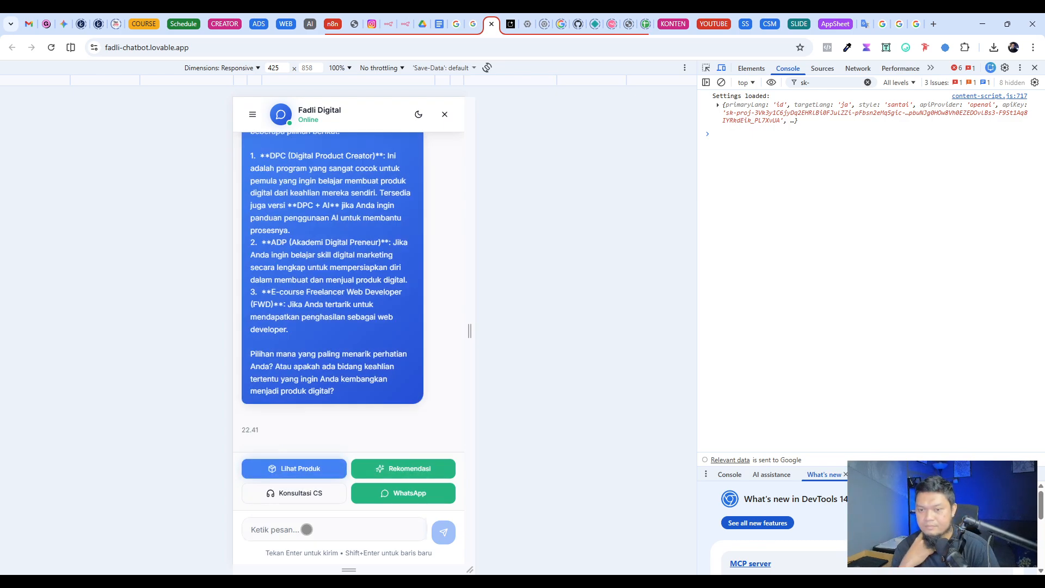
scroll(337, 425, up, 10)
scroll(346, 368, down, 6)
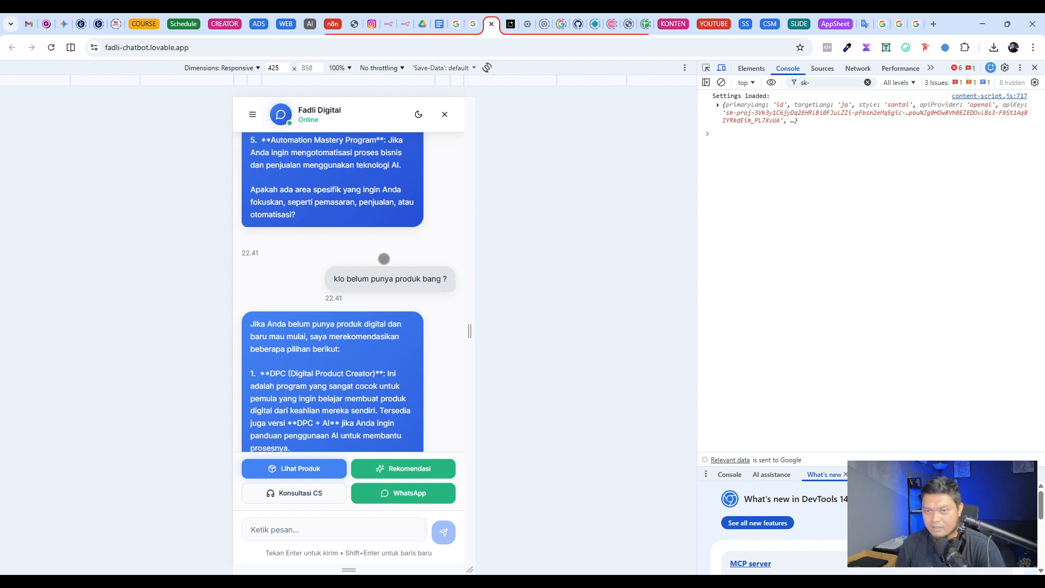
scroll(381, 256, up, 8)
scroll(381, 256, down, 7)
scroll(382, 256, down, 4)
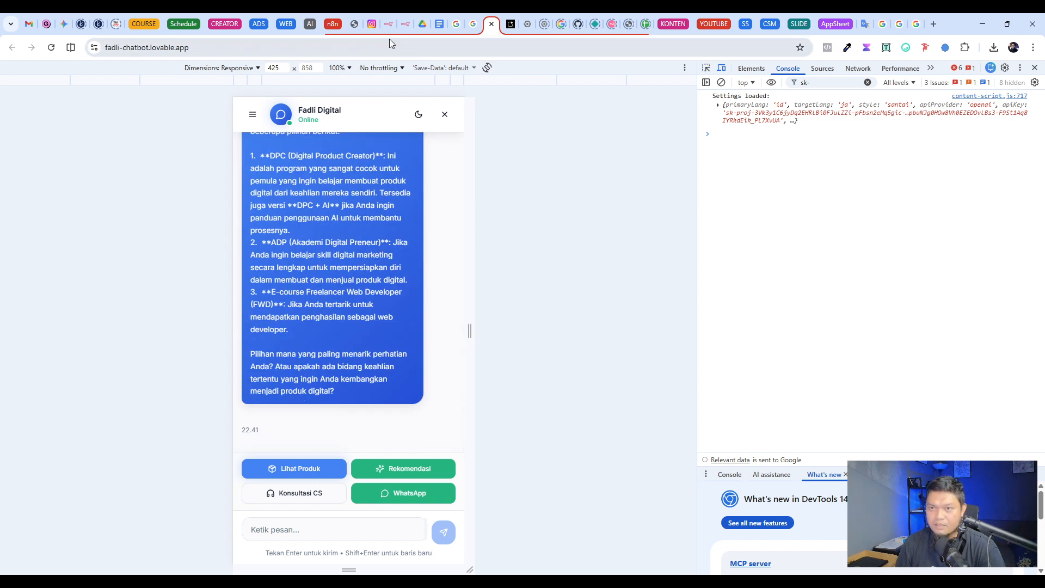
Step: Switch to the Chatbot with RAG - Tutorial workflow in n8n and look over its Chatbot Test section
click(405, 24)
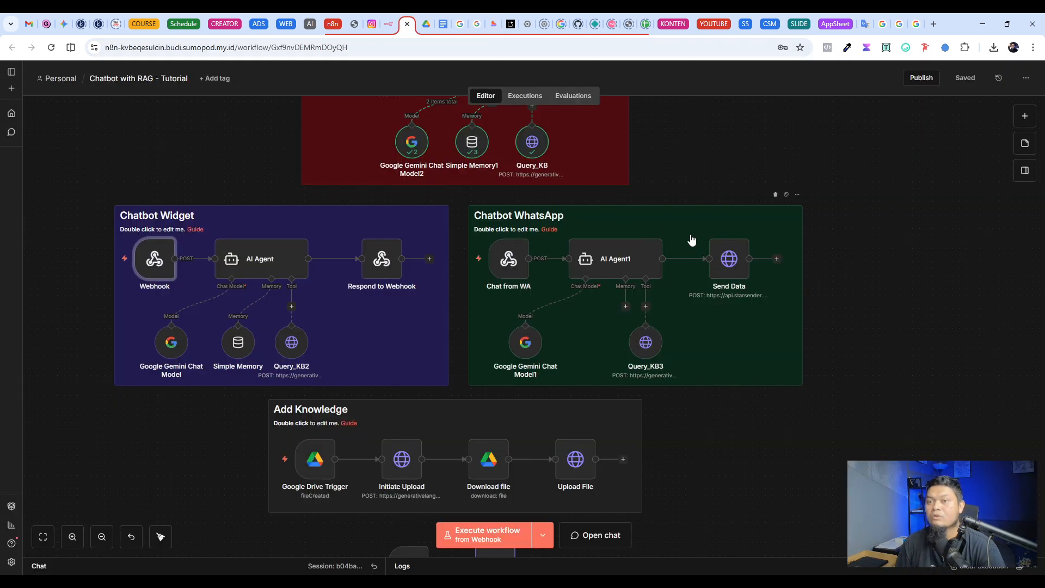
scroll(529, 275, up, 5)
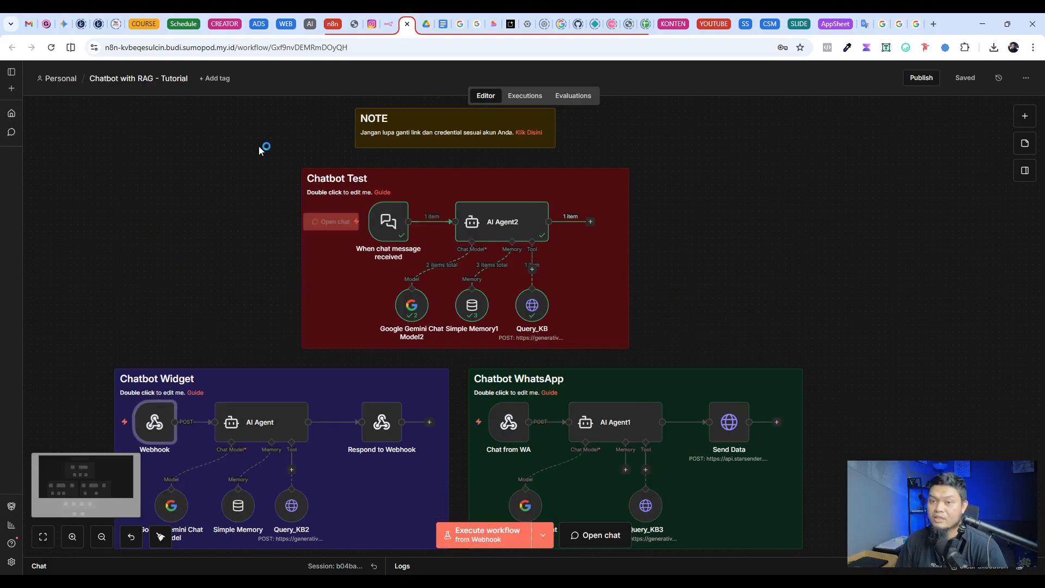
drag(260, 150, 652, 358)
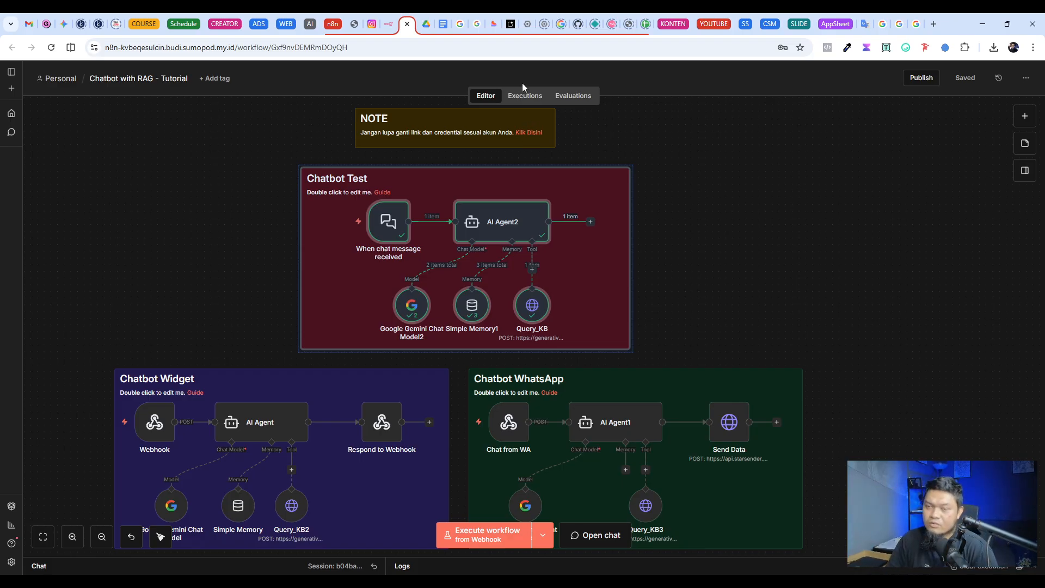
click(837, 226)
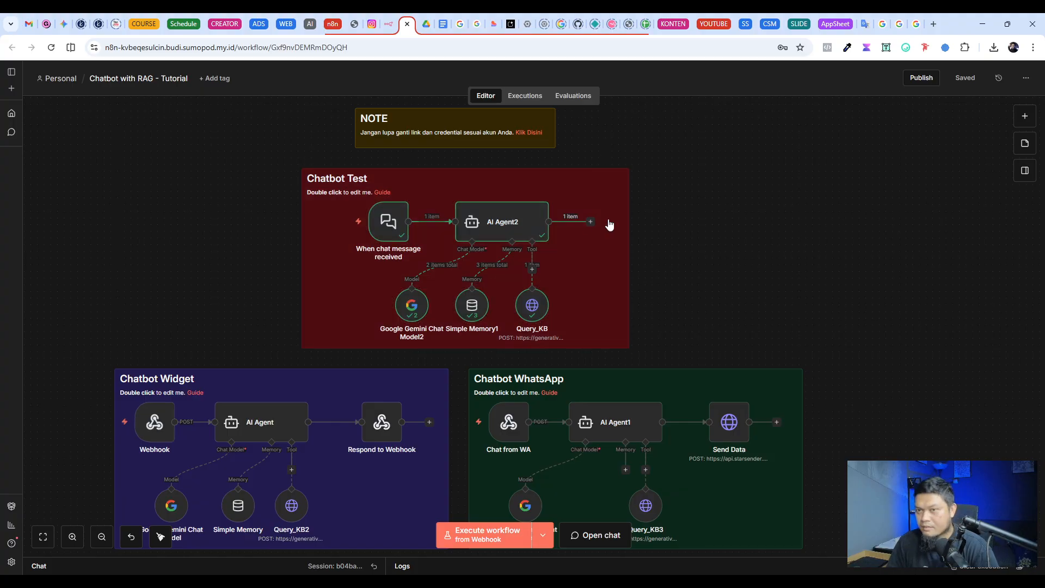
Step: View the latest execution of the Fadli Digital Chatbot workflow and open the Chatbot Widget's AI Agent node
click(390, 24)
click(526, 95)
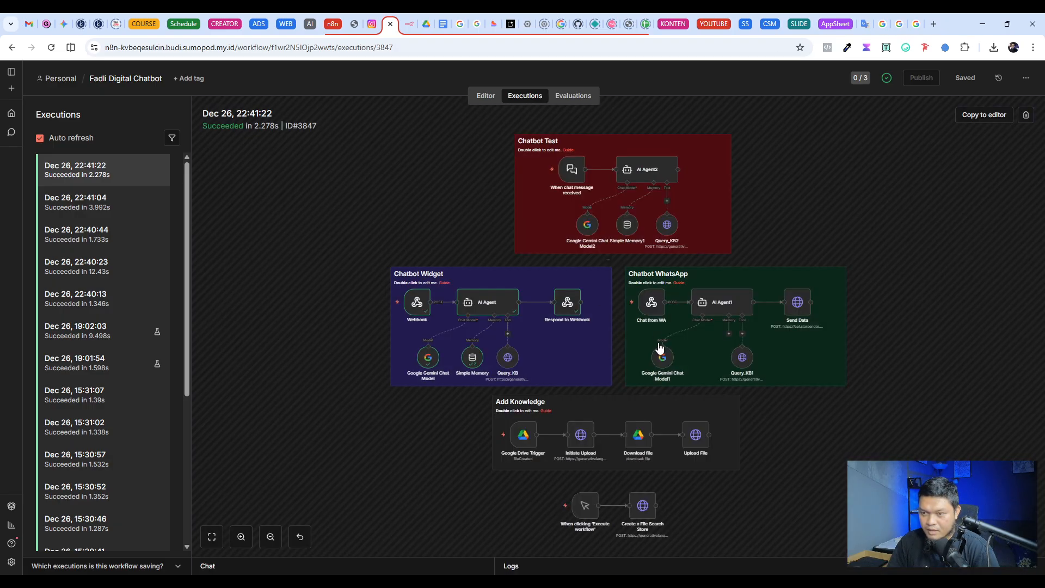
scroll(467, 303, up, 5)
scroll(465, 301, down, 1)
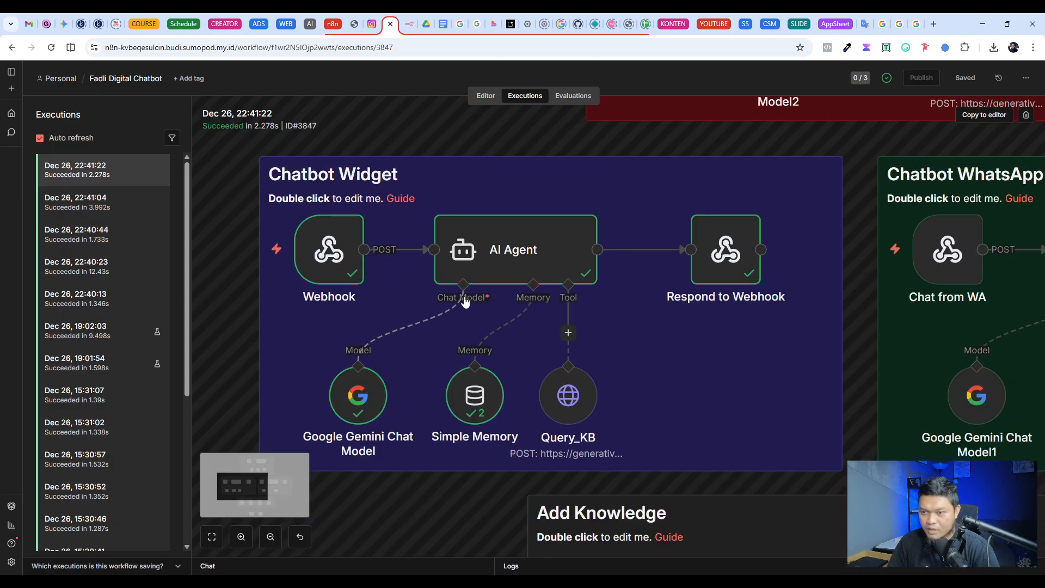
scroll(464, 301, up, 1)
scroll(468, 283, down, 3)
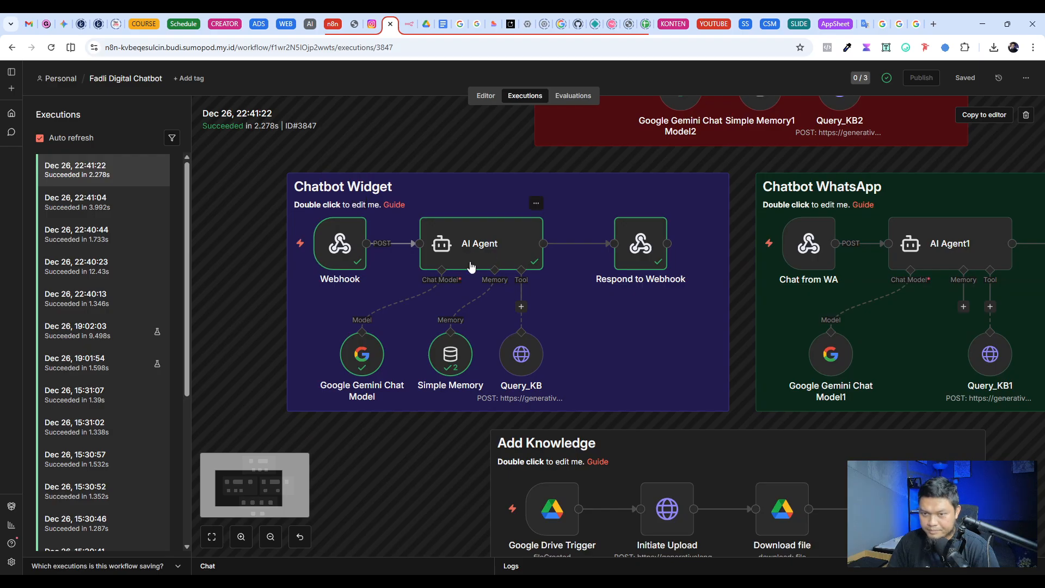
double_click(471, 267)
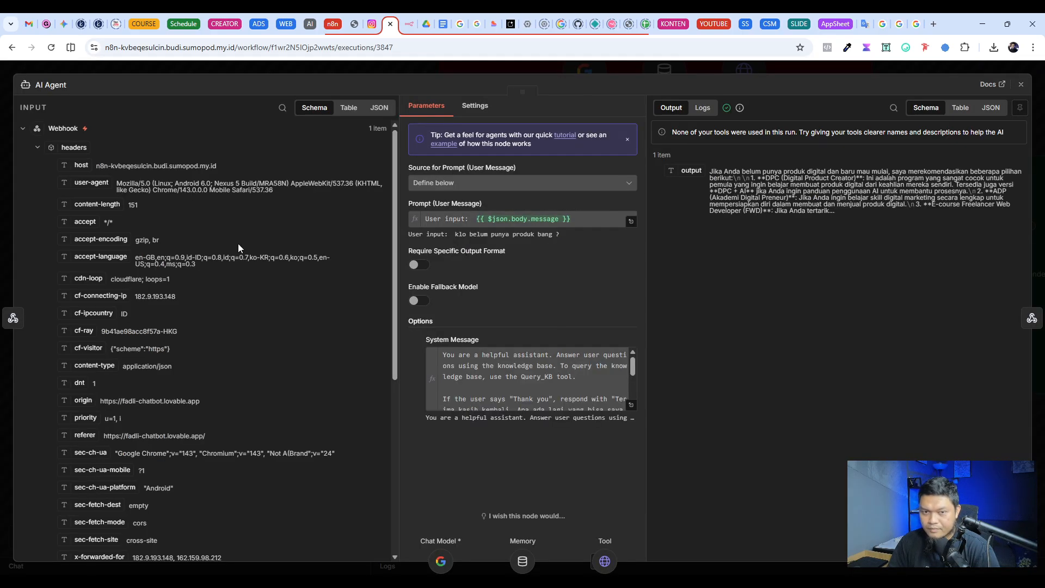
Step: Check the AI Agent's incoming message, its output in table view and its system message, and close the node
scroll(238, 363, down, 5)
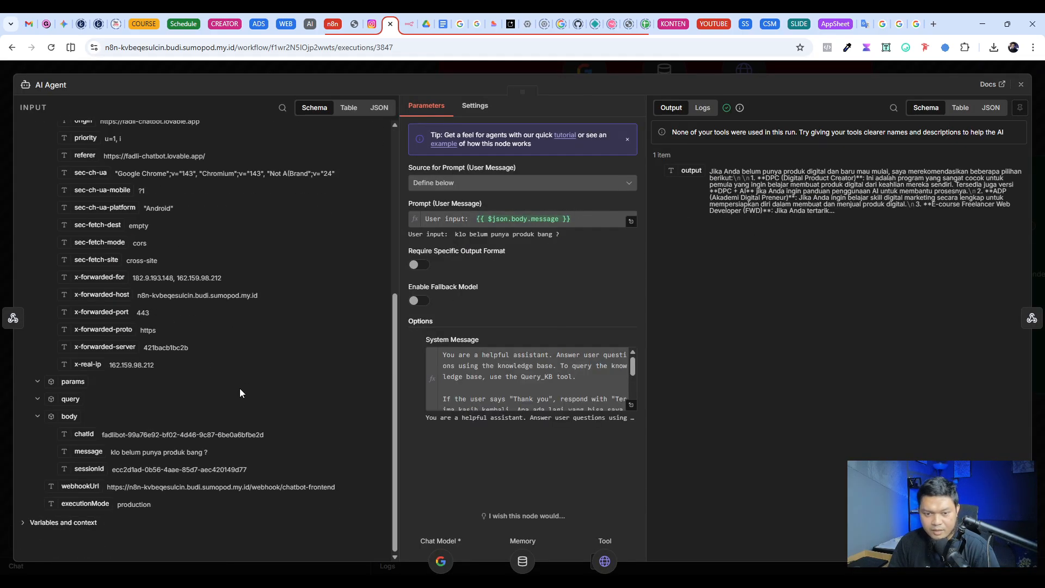
drag(207, 452, 118, 452)
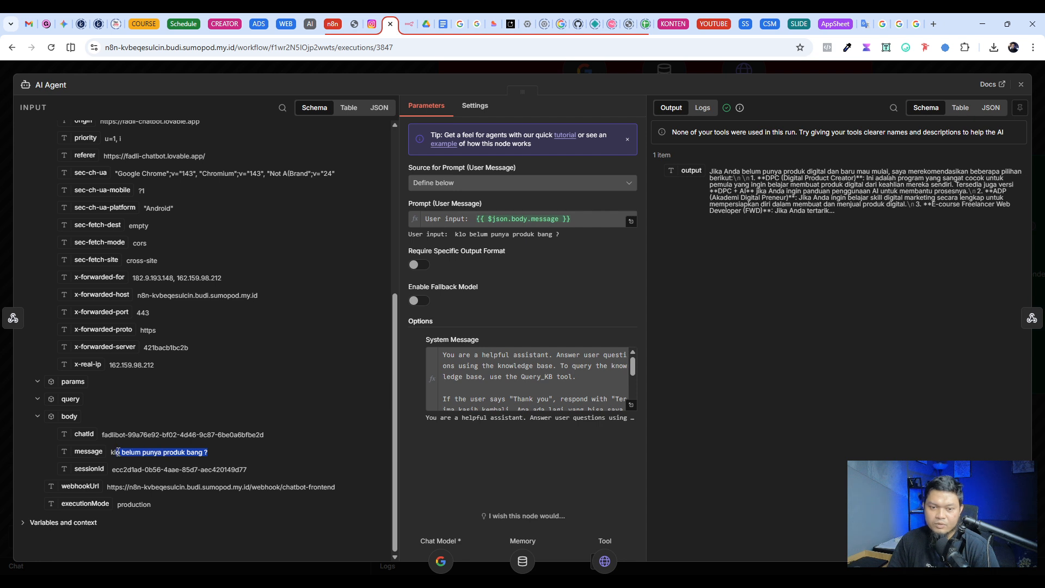
click(961, 108)
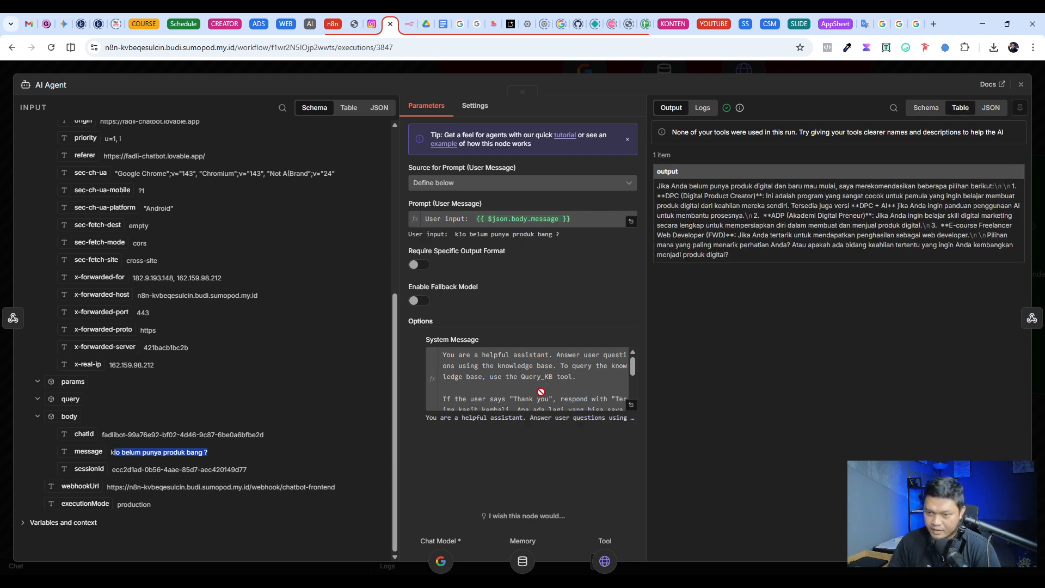
scroll(598, 380, down, 4)
scroll(581, 385, up, 4)
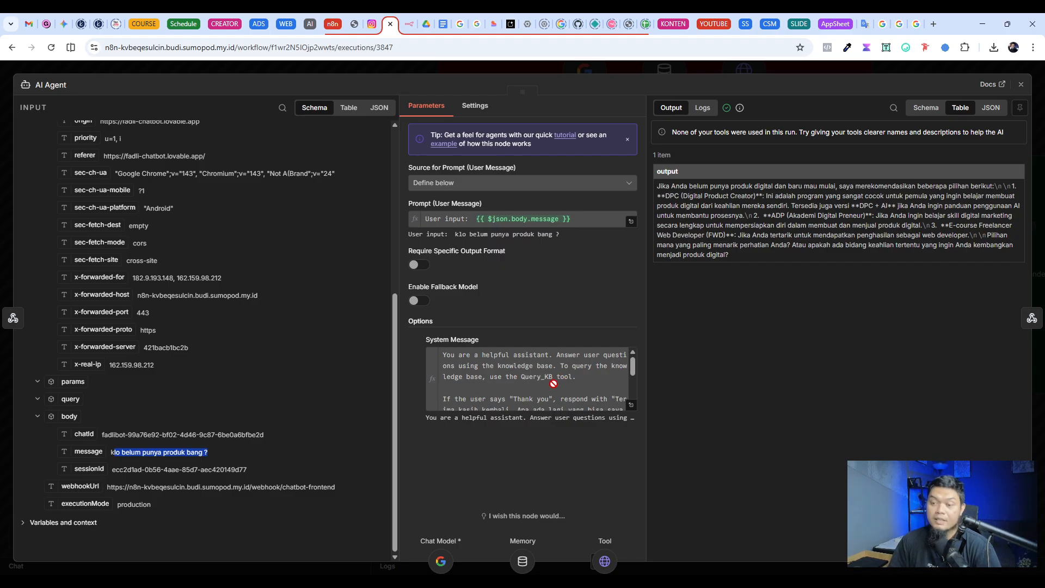
click(704, 66)
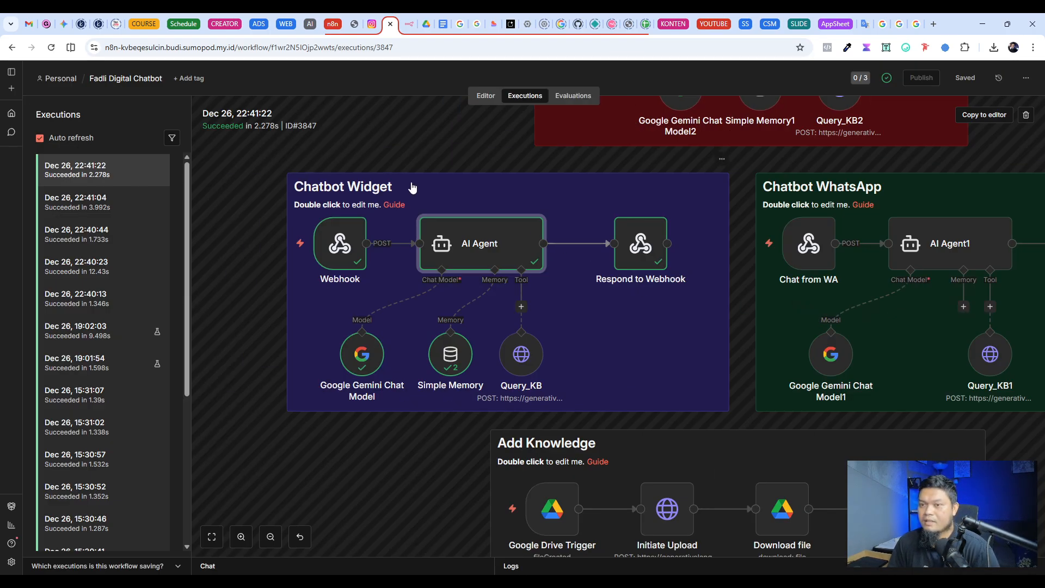
Step: Duplicate the Chatbot WhatsApp nodes in the Chatbot with RAG - Tutorial workflow and place the copy beside the original section
click(410, 25)
scroll(949, 294, down, 3)
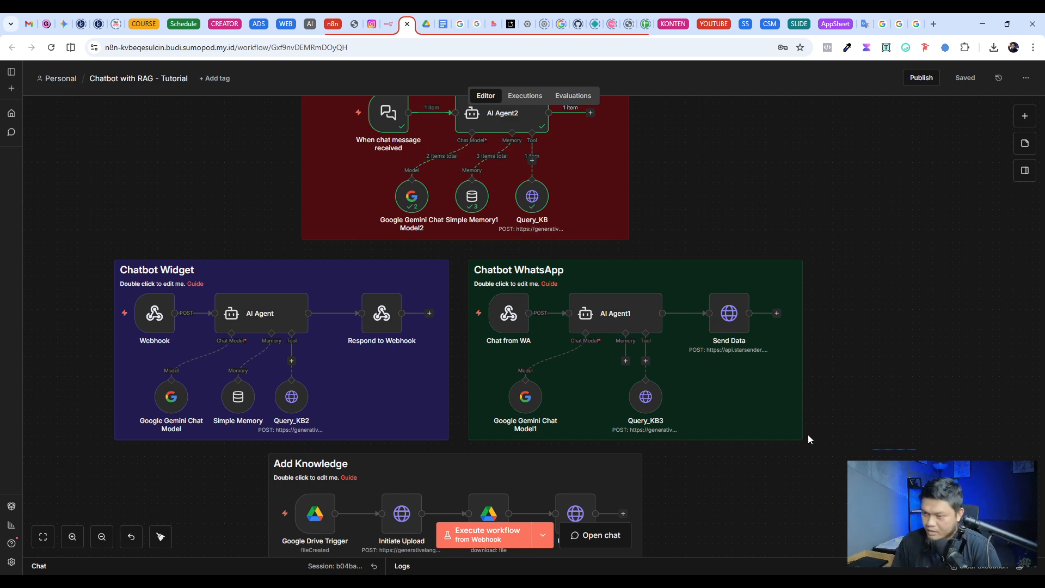
drag(808, 435, 469, 255)
drag(888, 444, 484, 279)
key(ctrl+c)
click(868, 277)
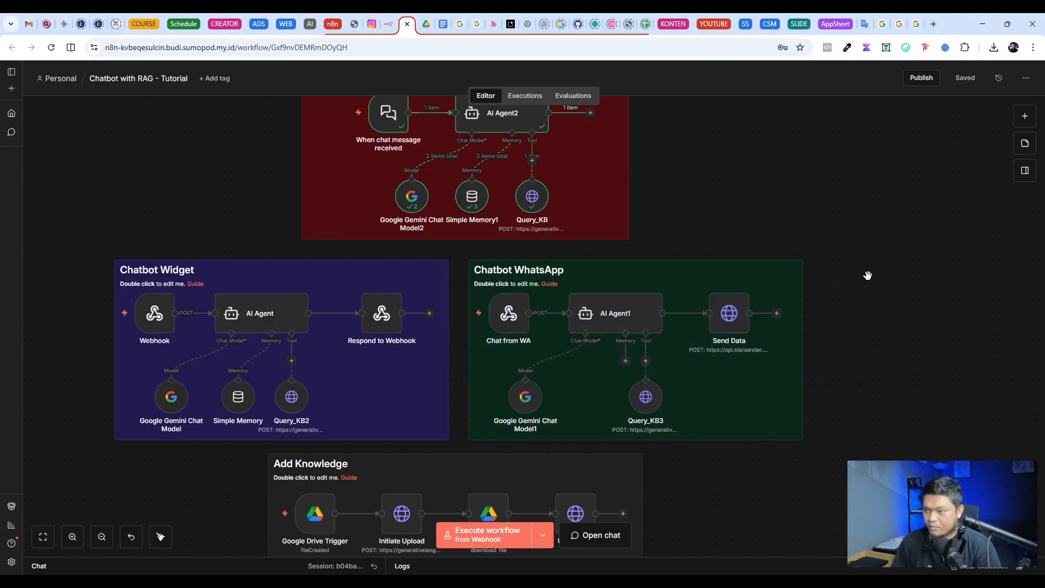
key(ctrl+v)
drag(869, 276, 971, 483)
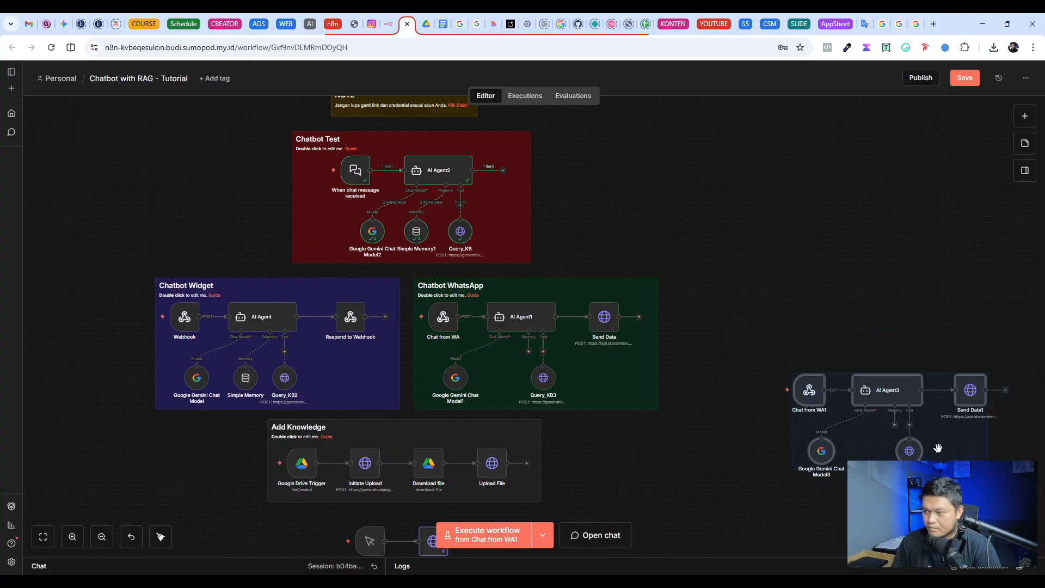
drag(937, 447, 883, 359)
Step: Replace the copied Chat from WA1 webhook with a WhatsApp Business Cloud trigger for messages
click(764, 295)
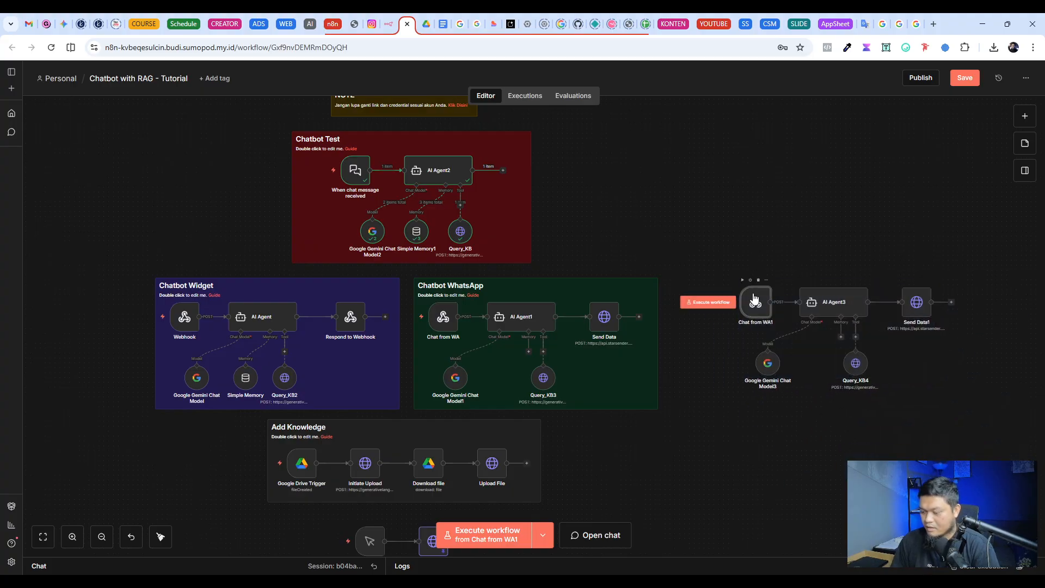
key(Delete)
right_click(735, 265)
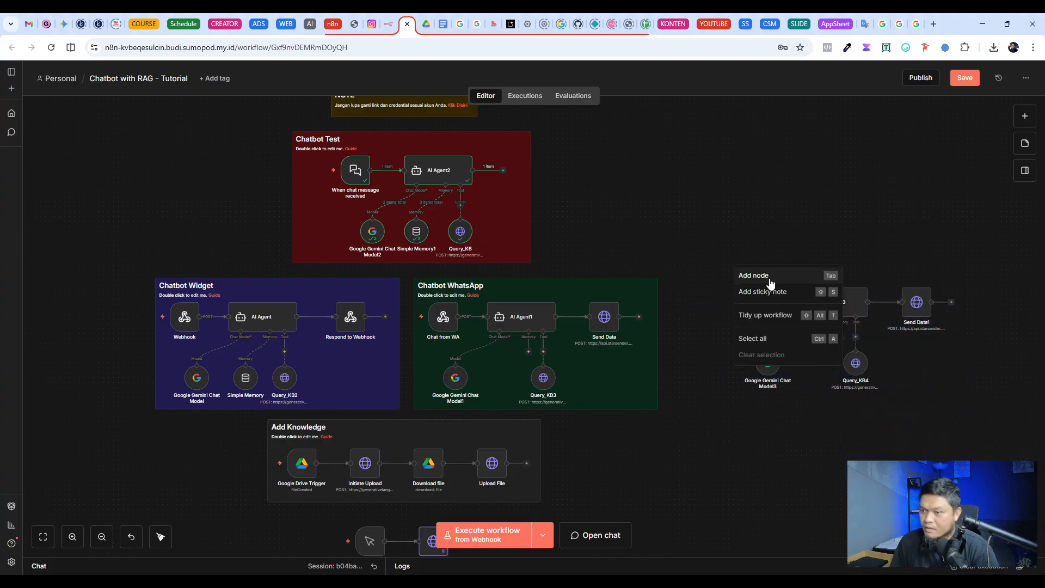
click(746, 273)
text(whats)
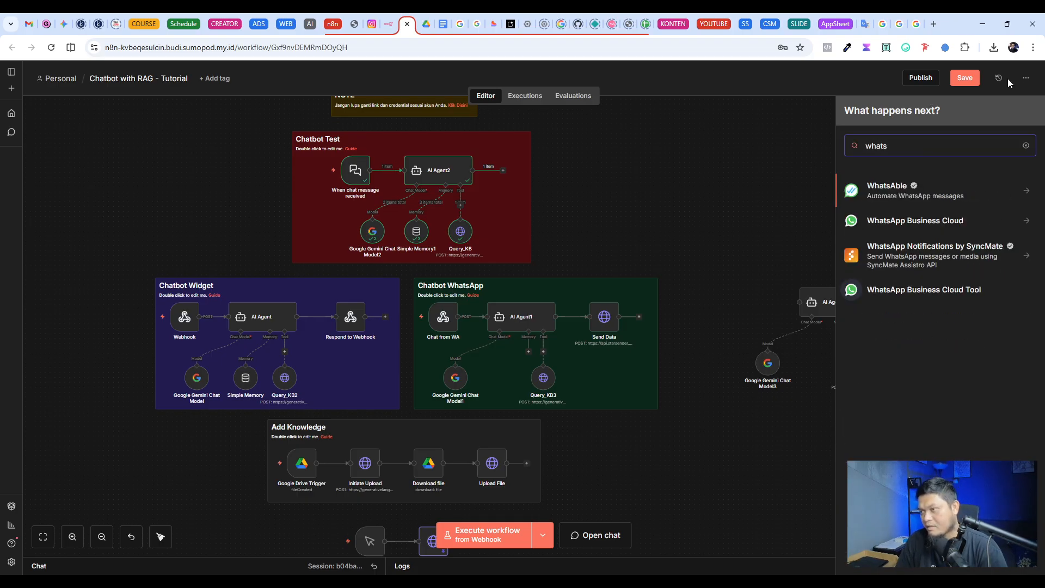
click(941, 223)
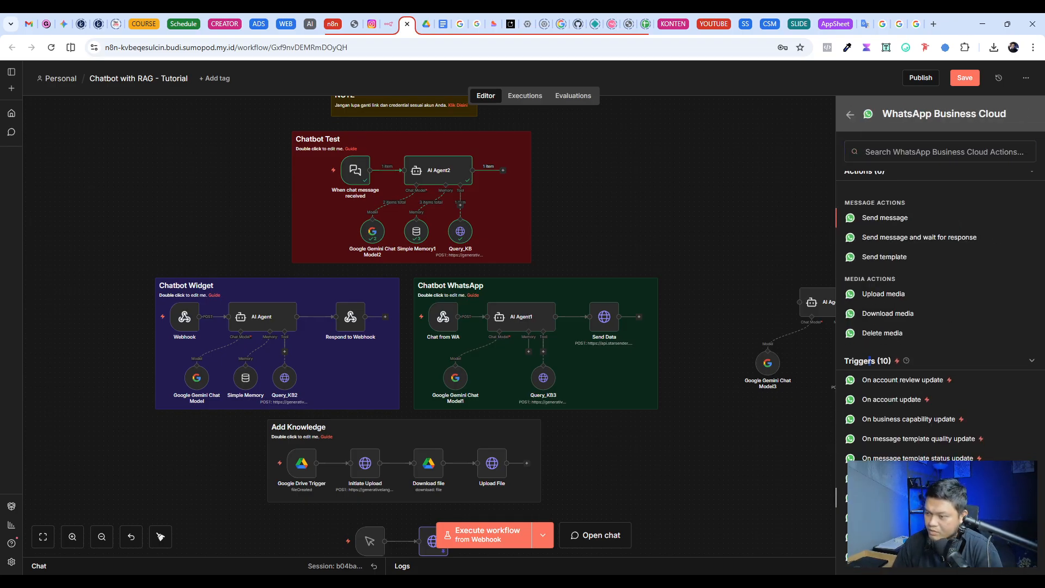
click(883, 478)
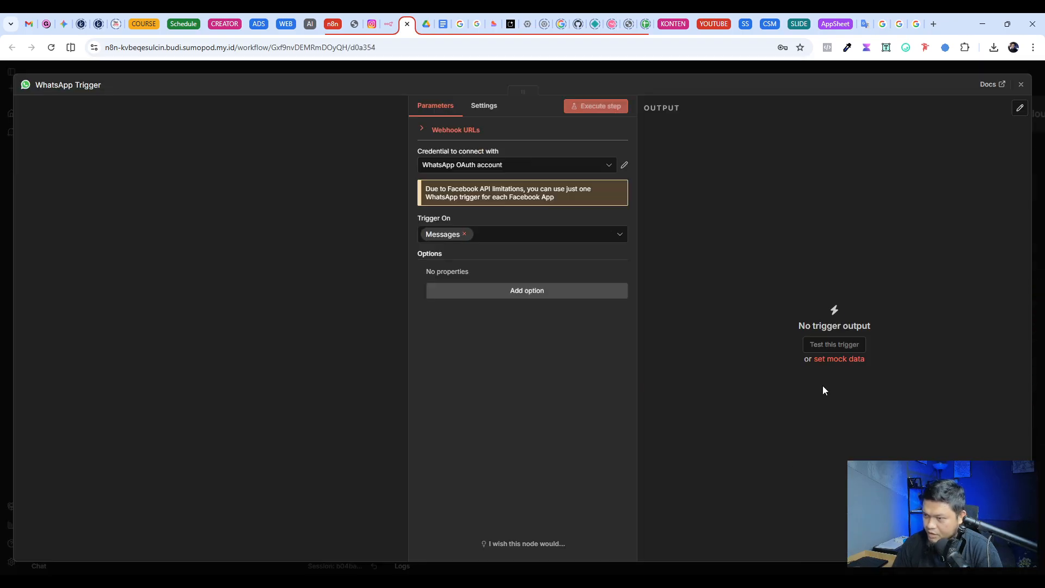
click(753, 90)
Step: Position the WhatsApp Trigger in front of AI Agent3 and connect the two nodes
drag(744, 297, 745, 306)
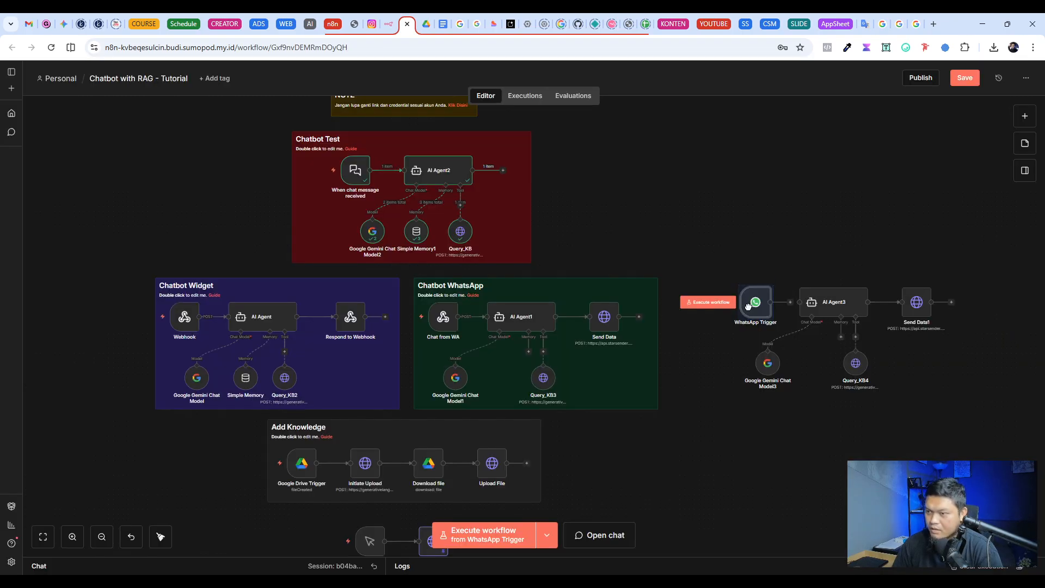
click(790, 302)
click(784, 266)
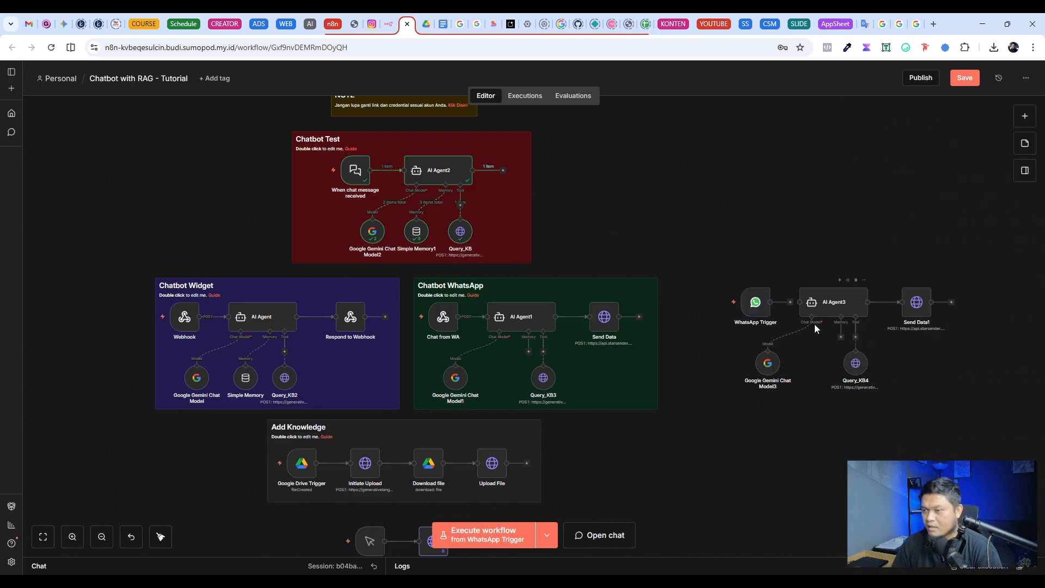
click(790, 303)
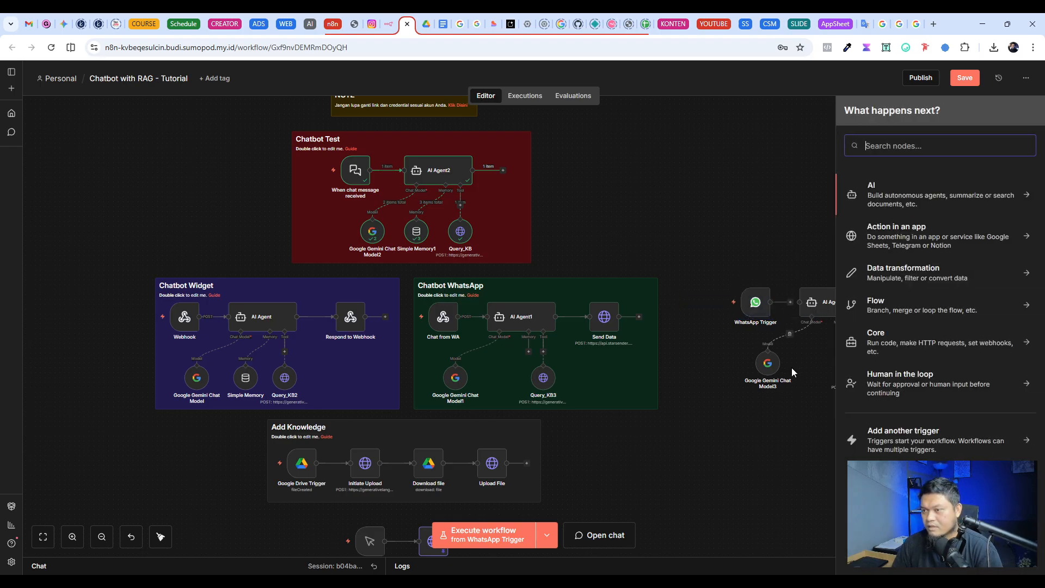
click(802, 302)
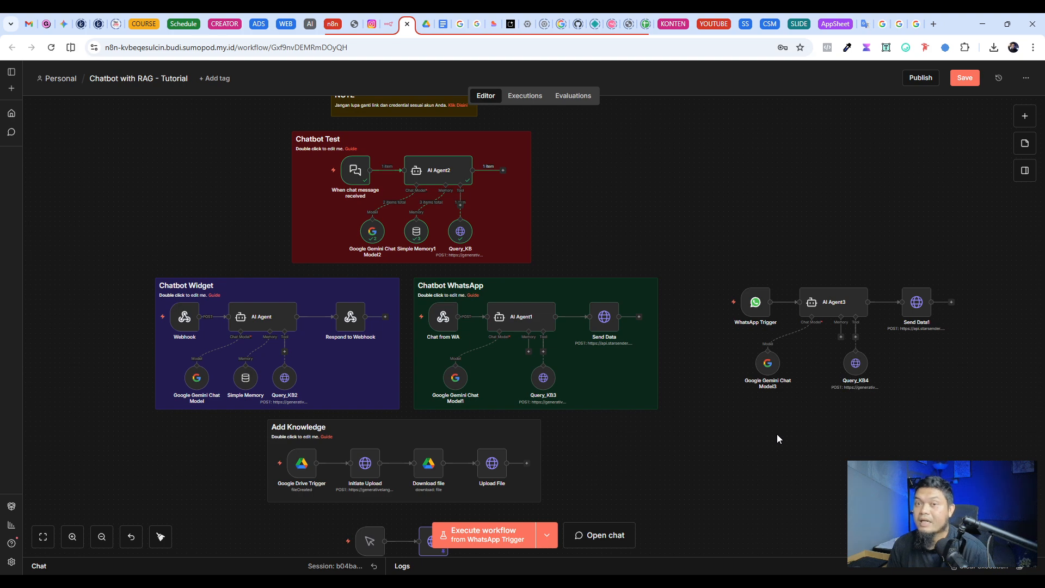
Step: Look over the duplicated WhatsApp chain and open the WhatsApp Trigger's settings
drag(698, 239, 968, 400)
scroll(791, 317, up, 4)
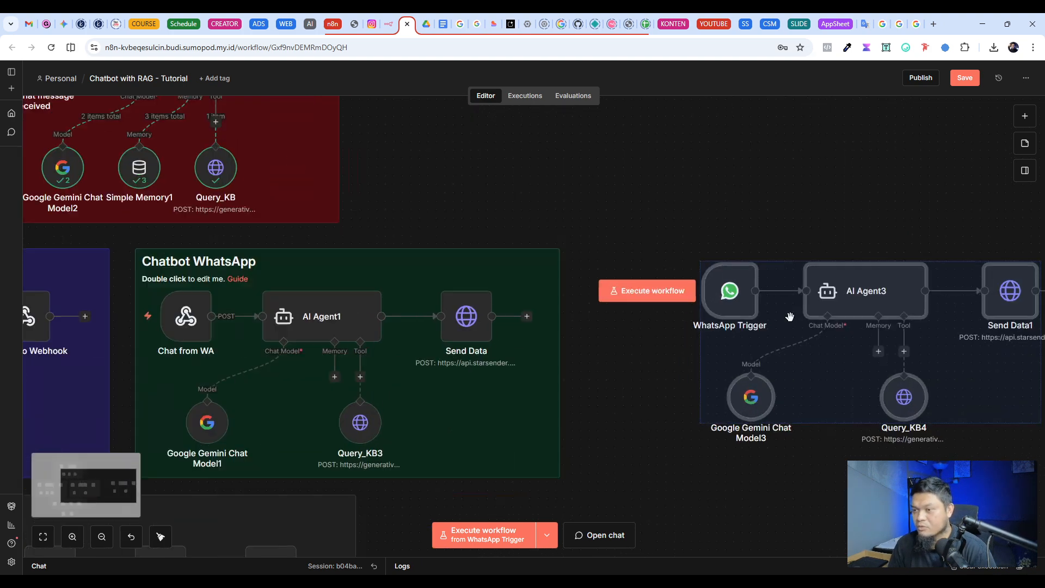
scroll(790, 317, up, 2)
scroll(720, 241, right, 5)
click(659, 223)
click(575, 291)
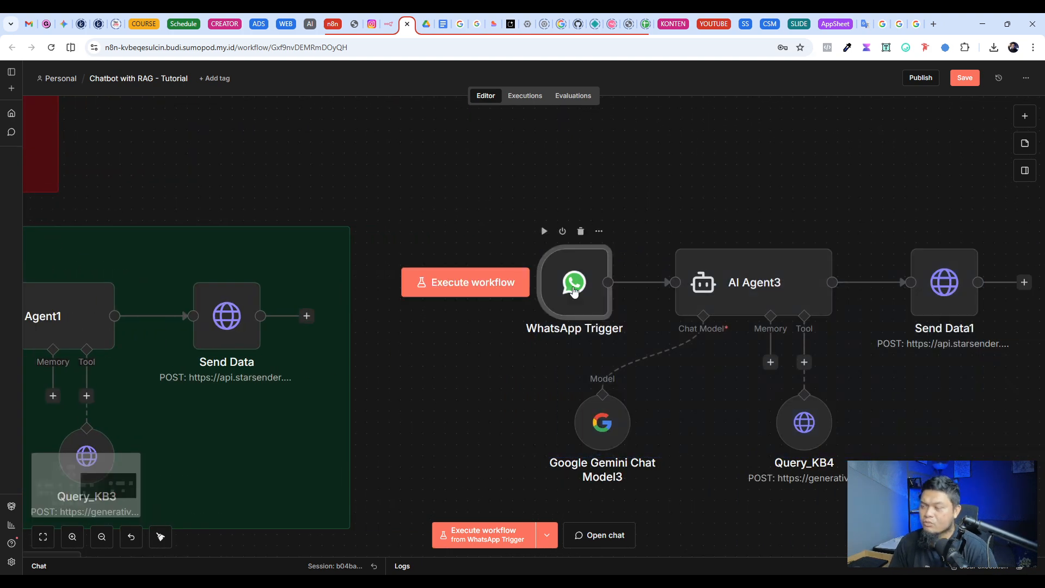
double_click(574, 291)
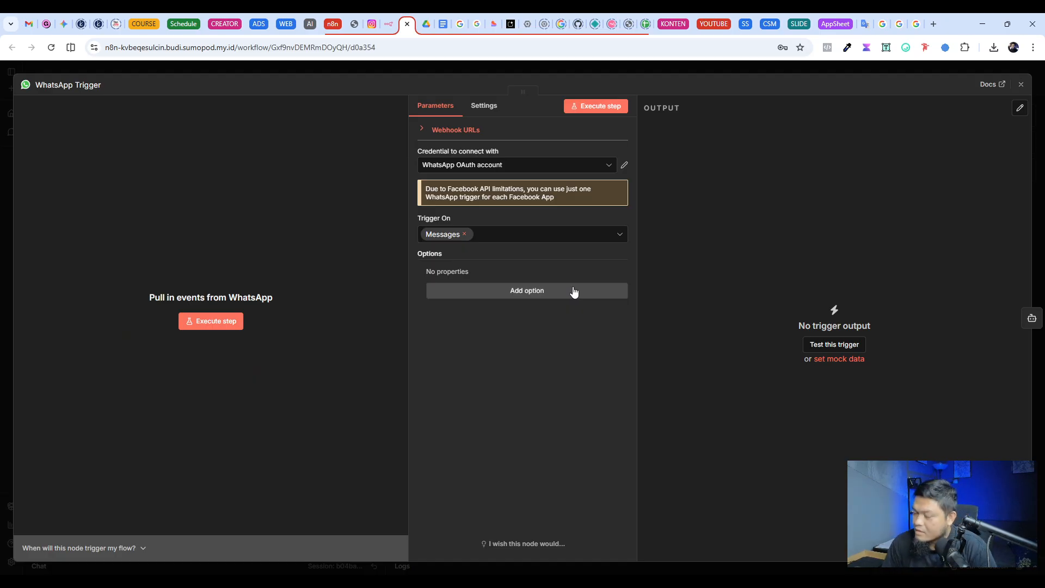
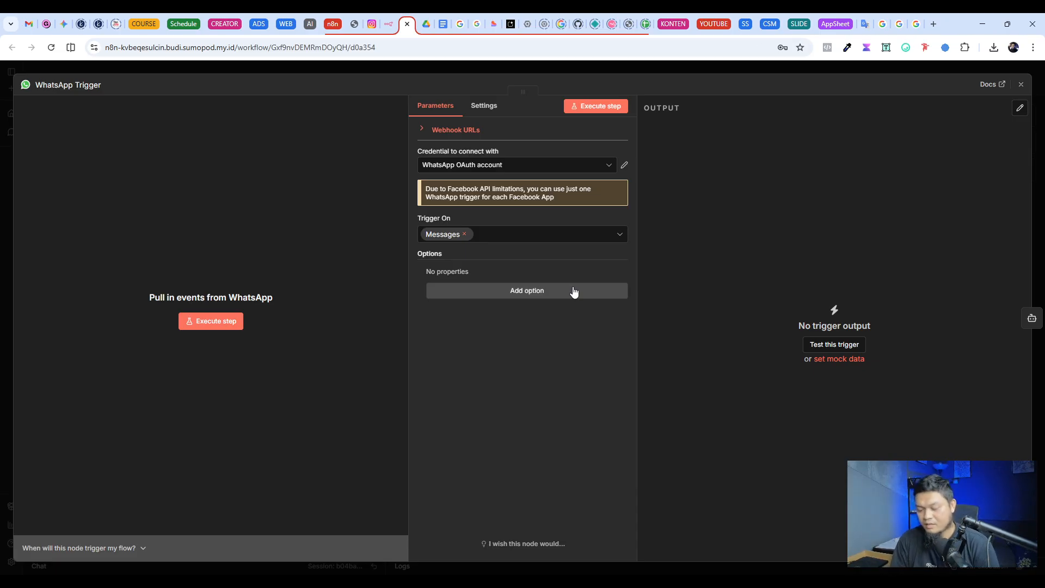
Step: Close the WhatsApp Trigger's settings and open the Meta for Developers site in a new browser tab by searching for "meta developer"
key(ctrl+t)
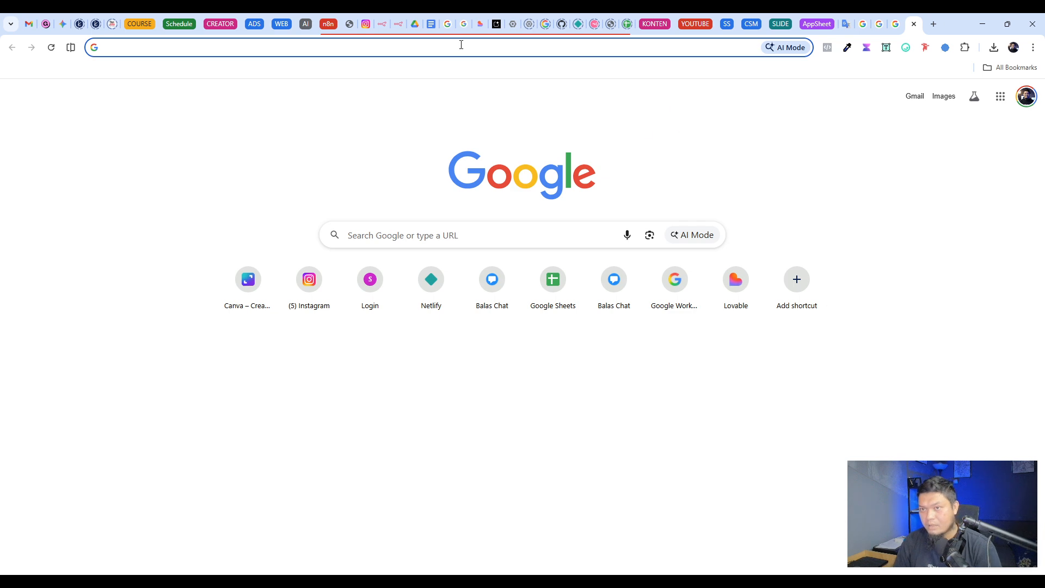
click(399, 24)
click(586, 70)
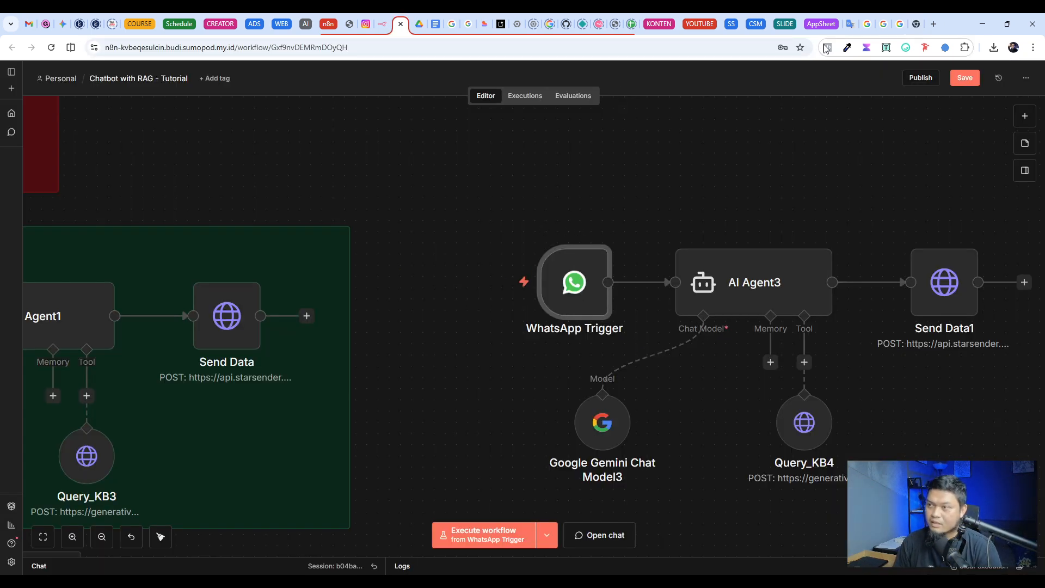
click(917, 24)
click(286, 52)
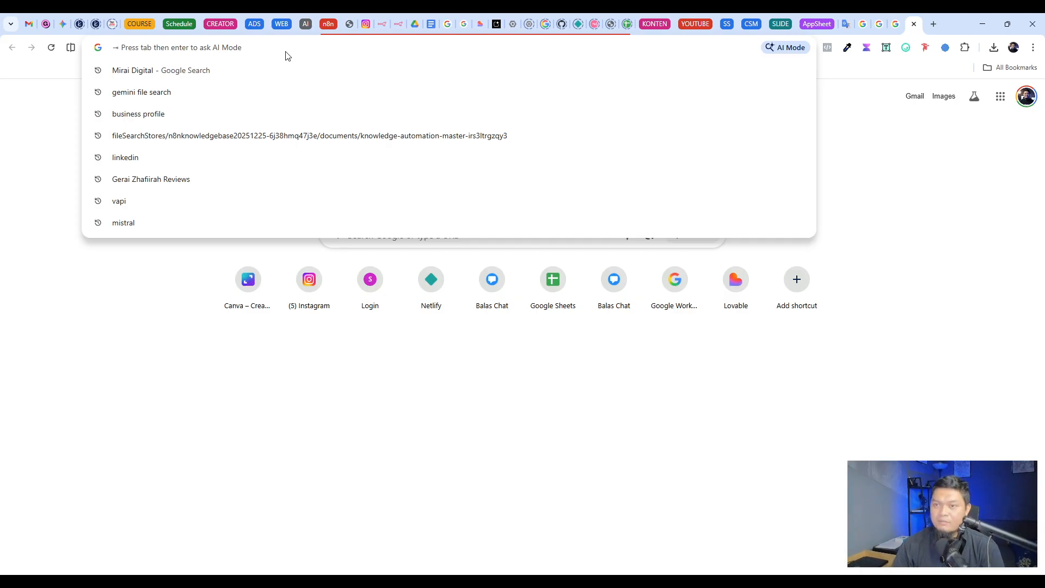
text(meta )
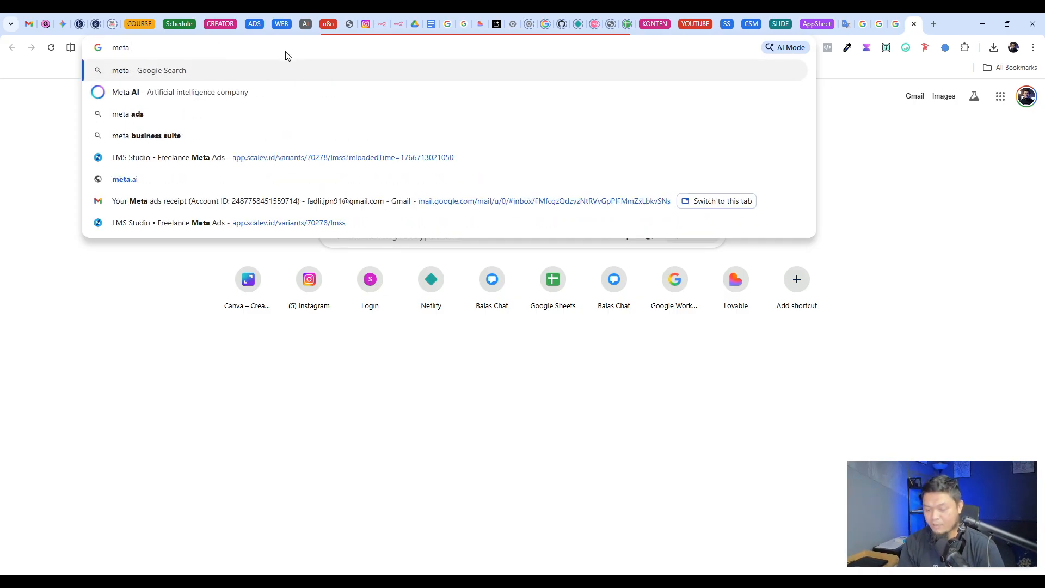
text(developer)
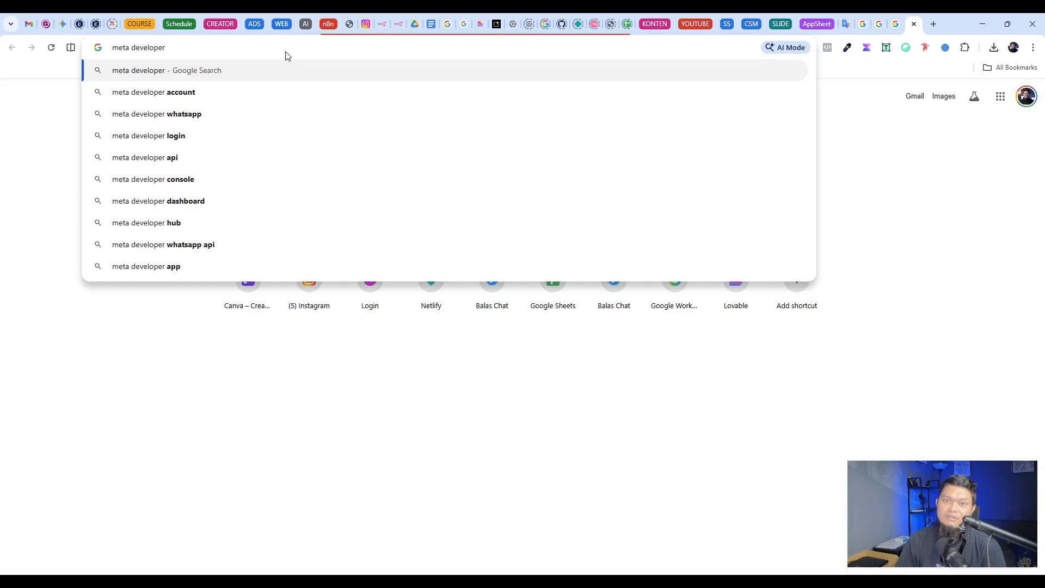
key(Return)
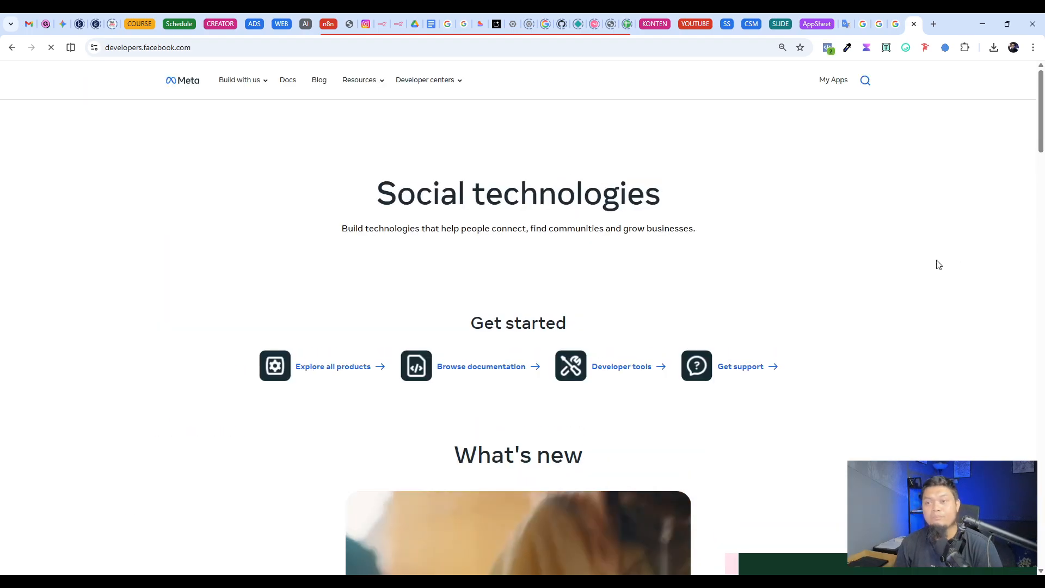
Step: Open My Apps on Meta for Developers and look through the list of existing admin apps
click(837, 87)
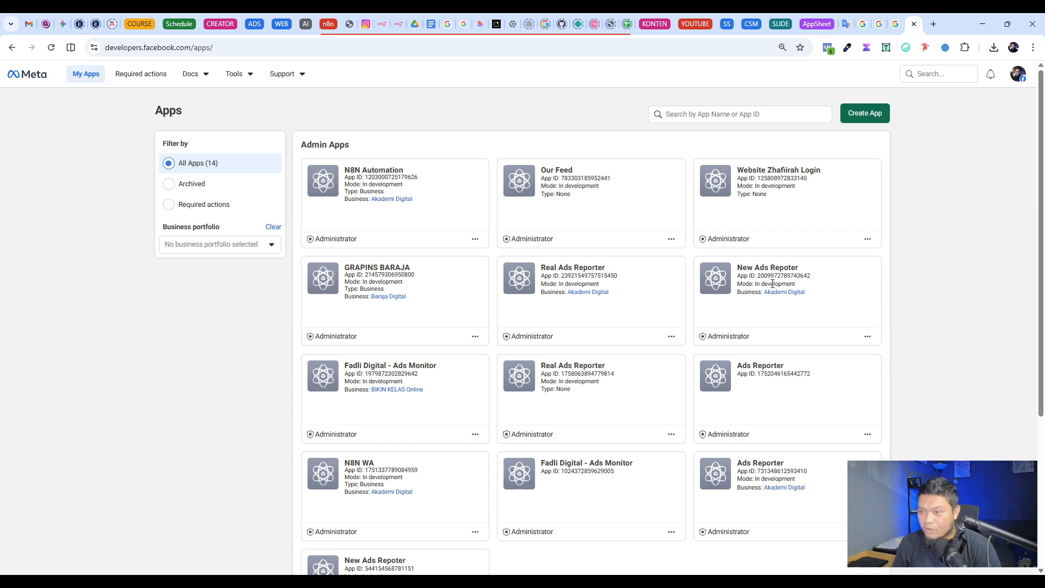
scroll(360, 450, down, 1)
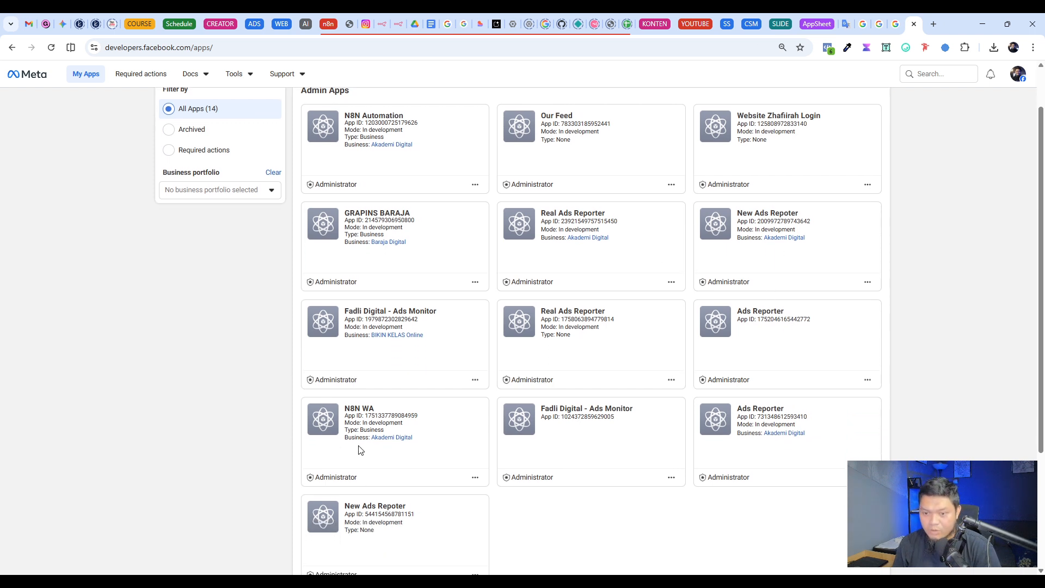
scroll(357, 424, down, 1)
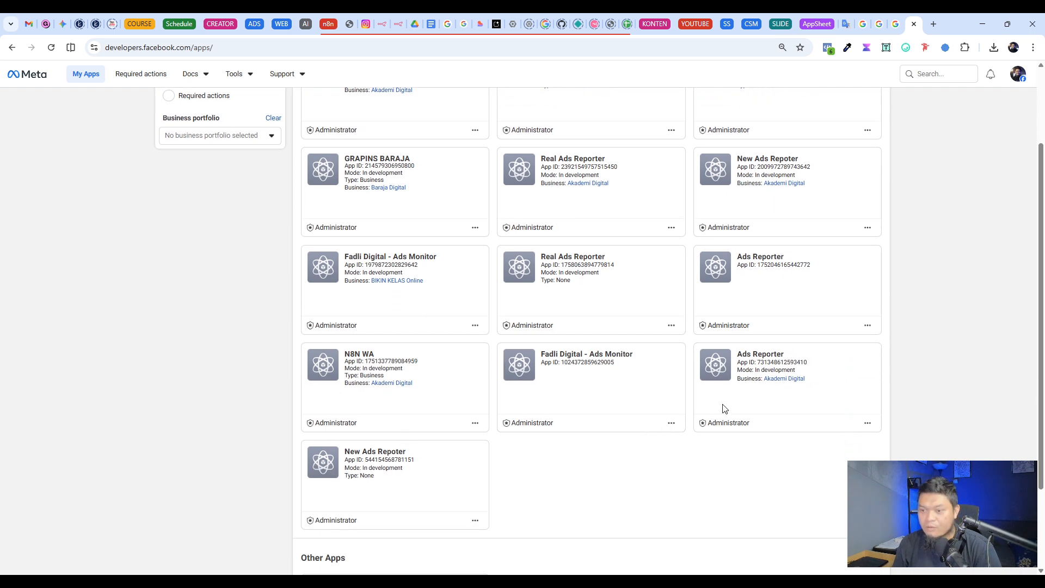
scroll(360, 491, up, 2)
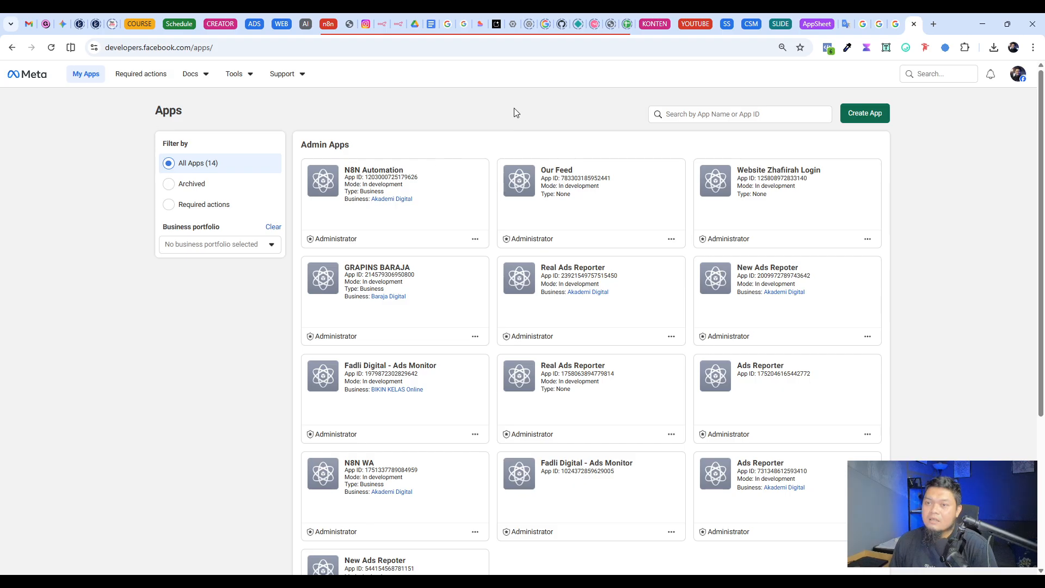
Step: Switch back to the n8n workflow and look over the chain from WhatsApp Trigger through AI Agent3 to Send Data1
click(398, 26)
scroll(799, 214, down, 1)
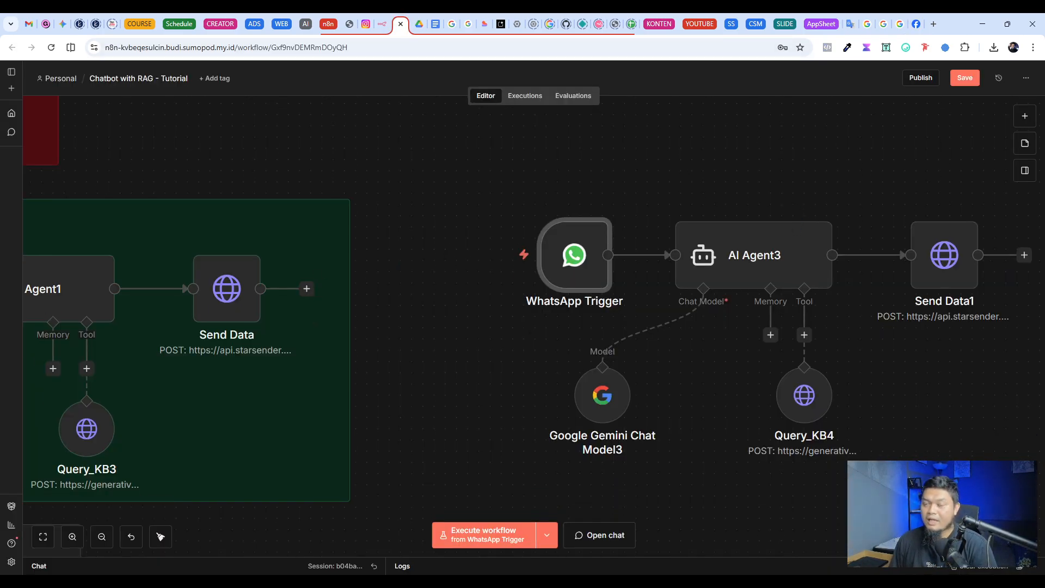
scroll(968, 440, right, 4)
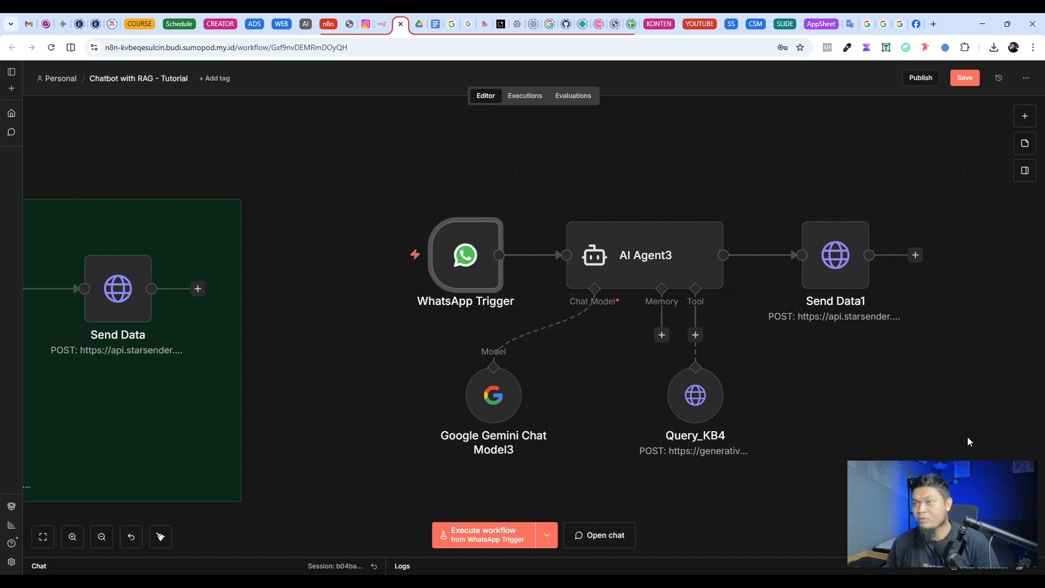
Step: Switch to the Starsender documentation and view its Webhook Premium (Add-On) page
click(755, 22)
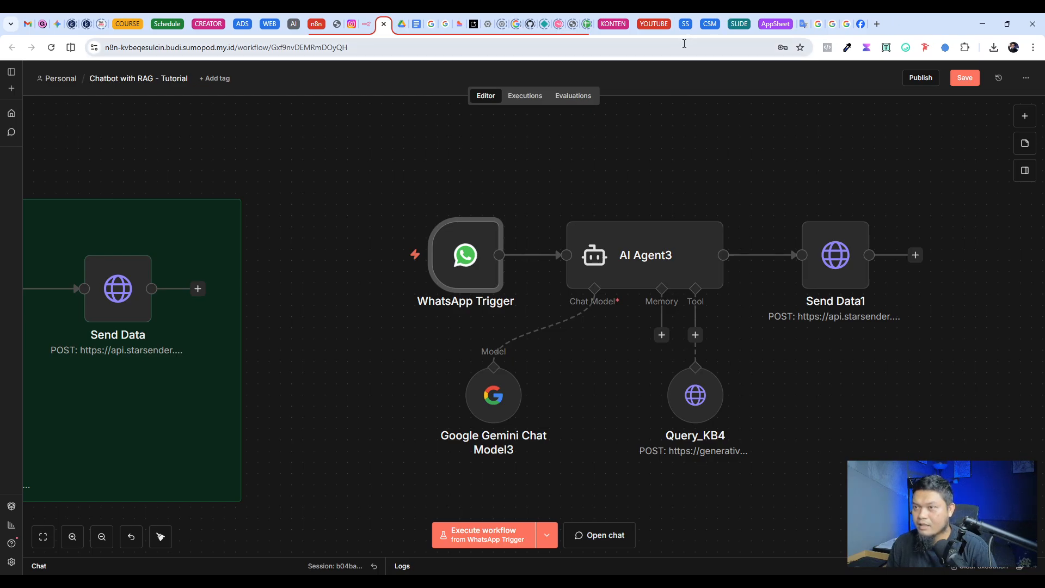
click(685, 25)
click(727, 22)
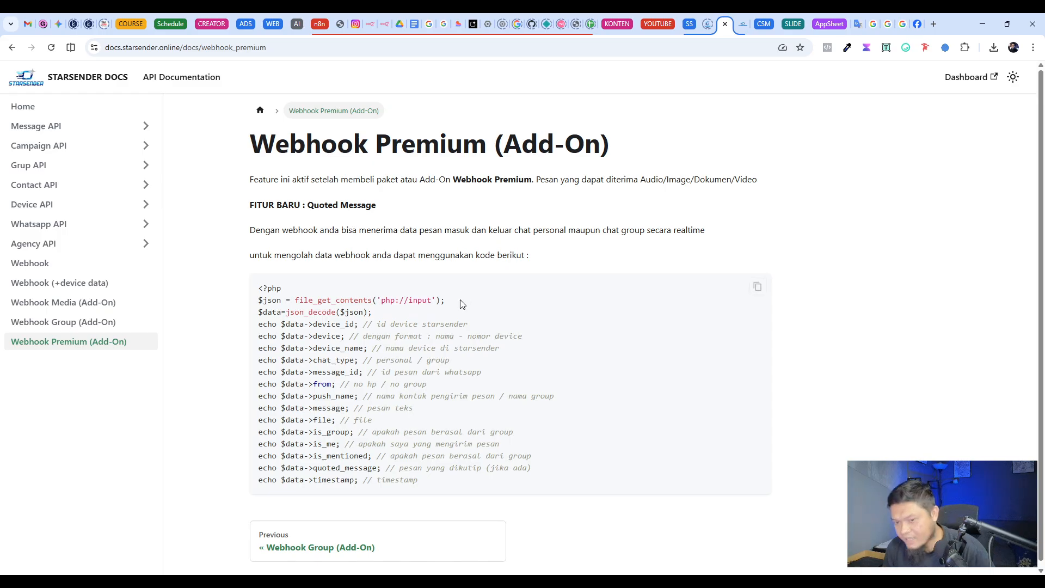
scroll(490, 338, down, 1)
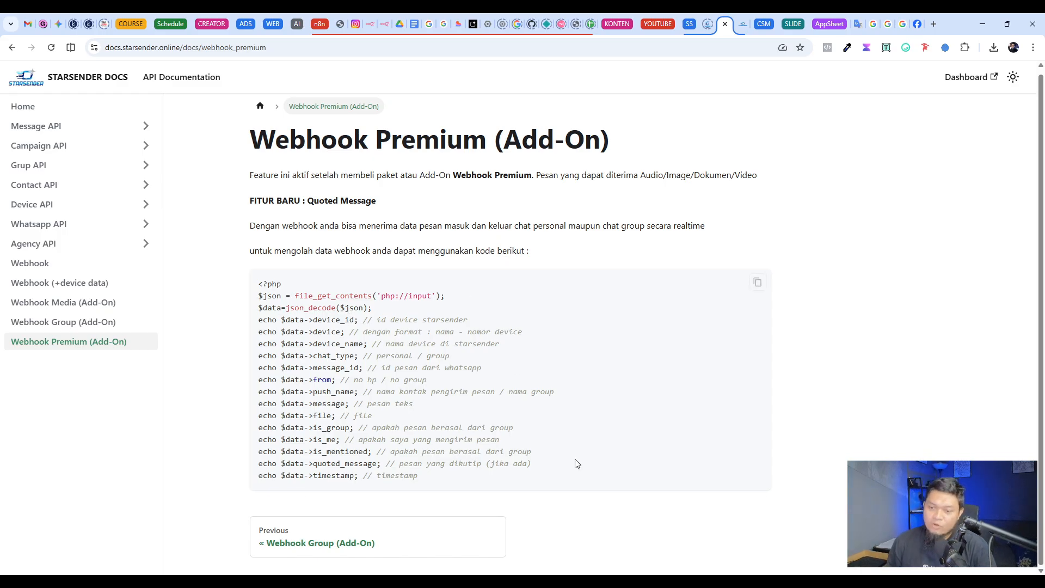
Step: Examine the sample PHP code on the Webhook Premium page, covering the data fields from device_id to timestamp
drag(471, 479, 267, 308)
click(285, 330)
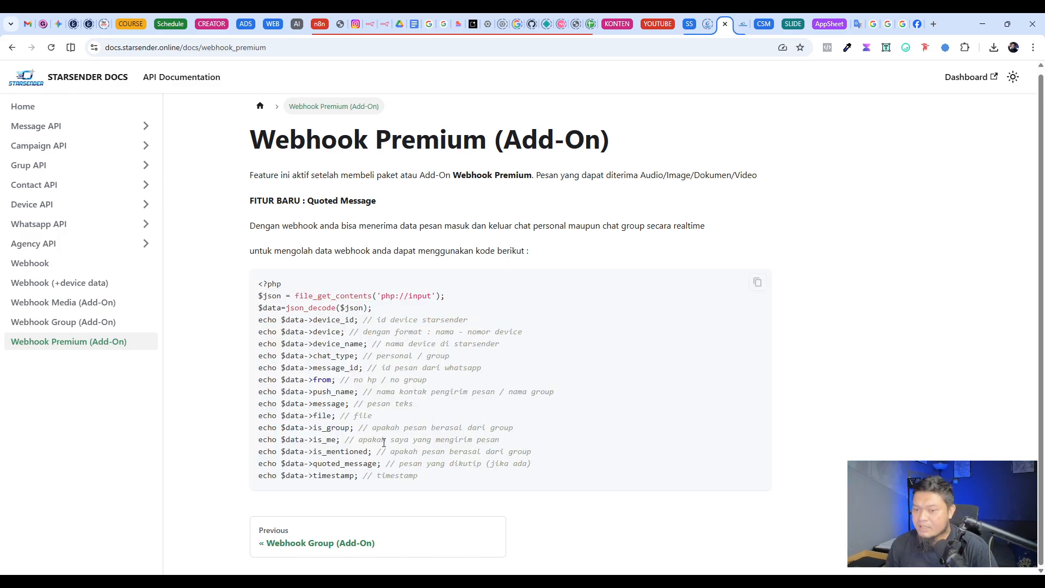
drag(426, 480, 214, 315)
click(213, 318)
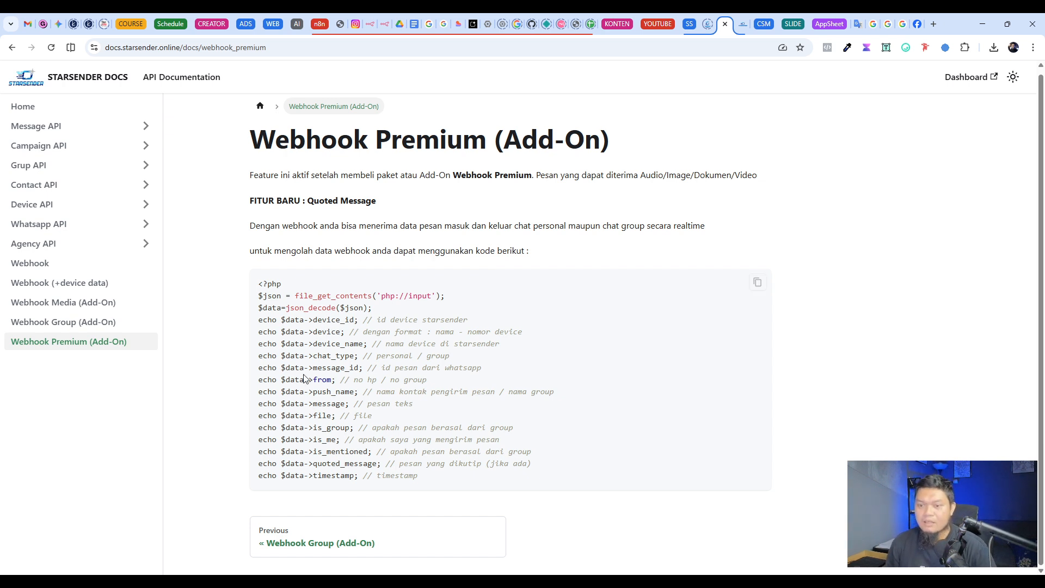
scroll(396, 403, up, 1)
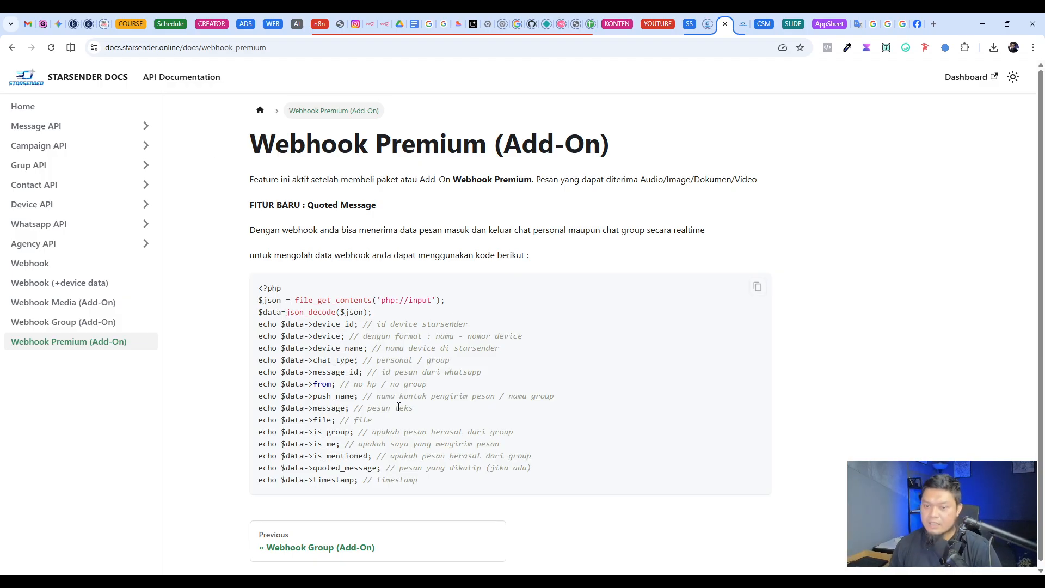
click(287, 53)
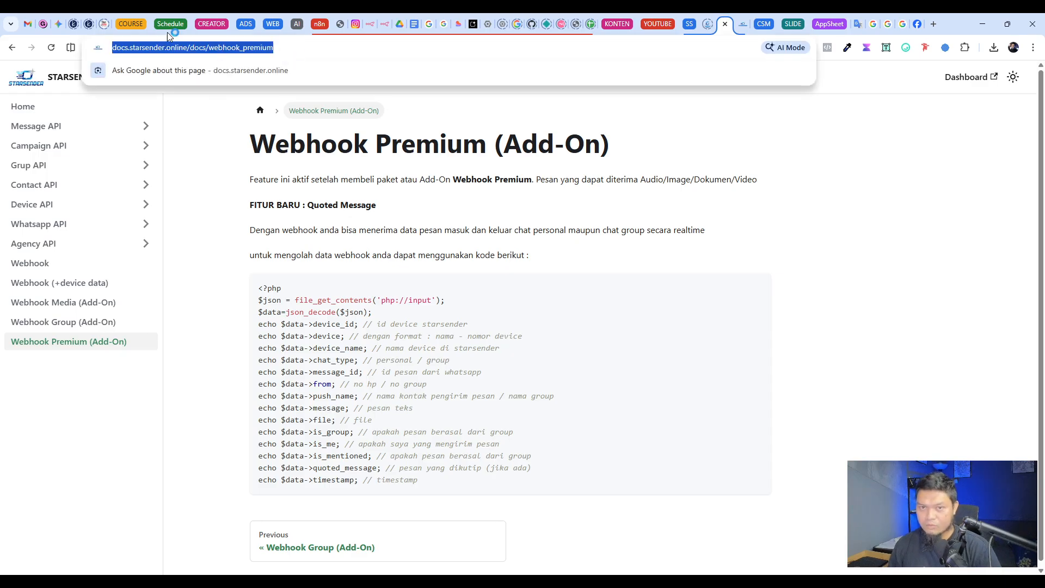
click(244, 345)
scroll(319, 439, down, 1)
drag(232, 117, 817, 502)
click(852, 453)
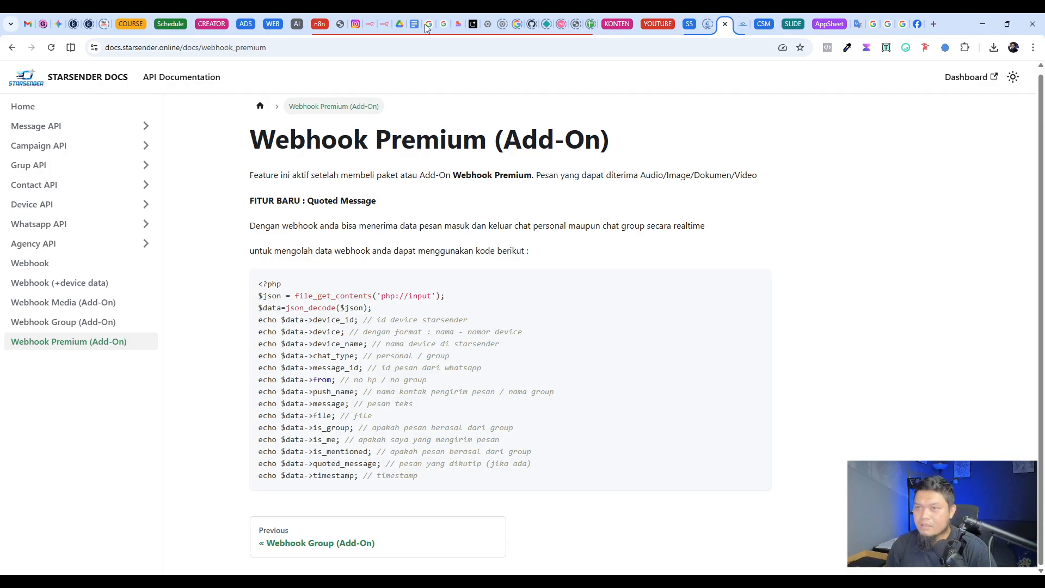
Step: Switch back to n8n and replace the Send Data1 node after AI Agent3 with a WhatsApp Business Cloud Send message node
click(384, 25)
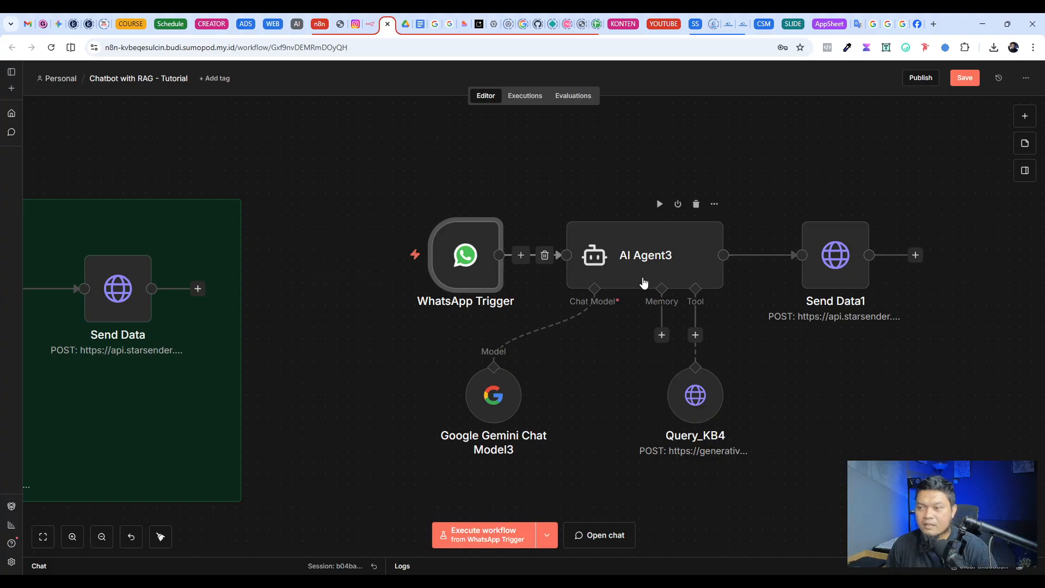
drag(424, 207, 916, 409)
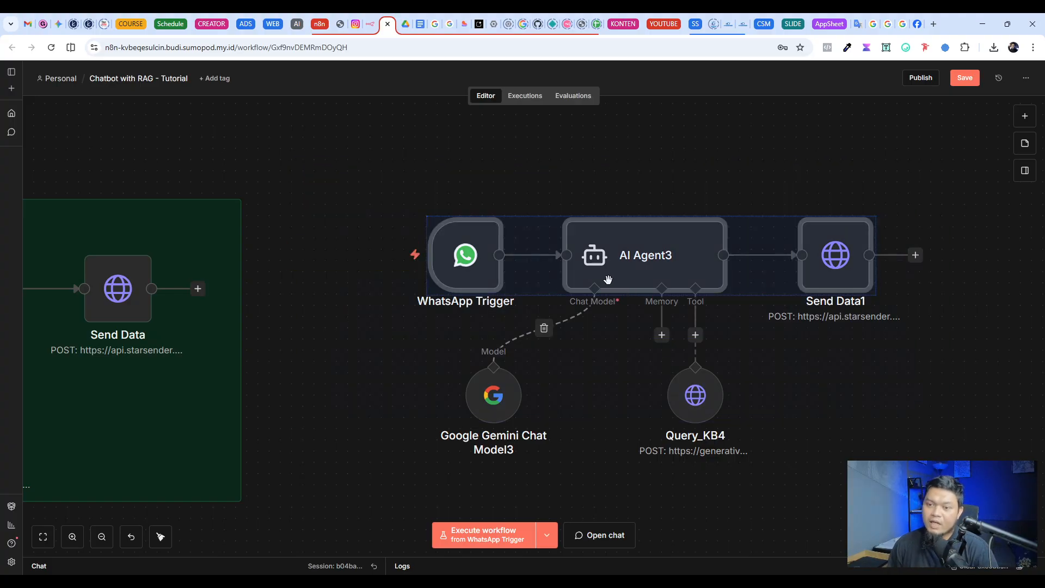
click(370, 368)
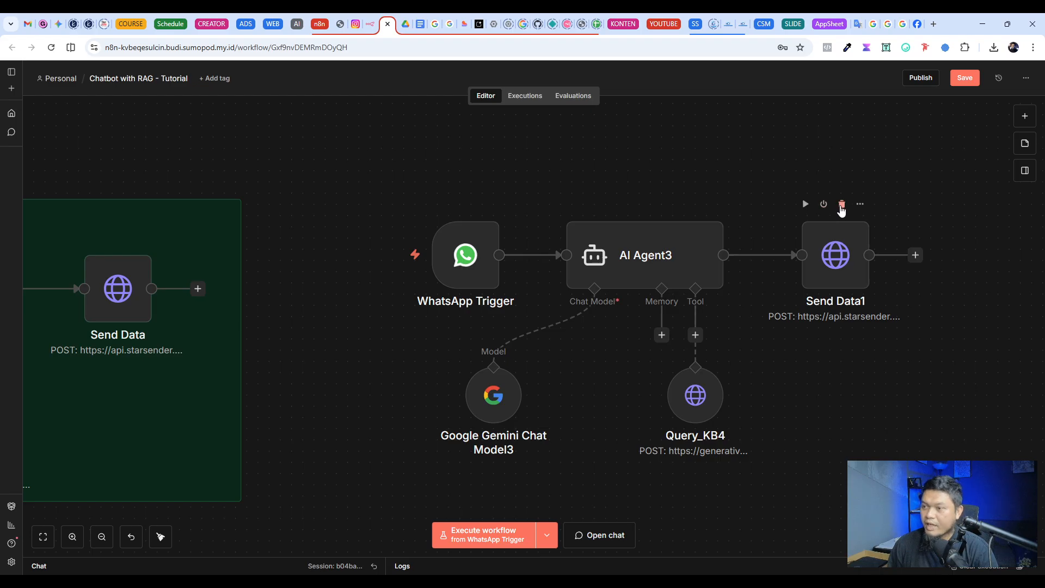
click(842, 204)
click(769, 255)
text(what)
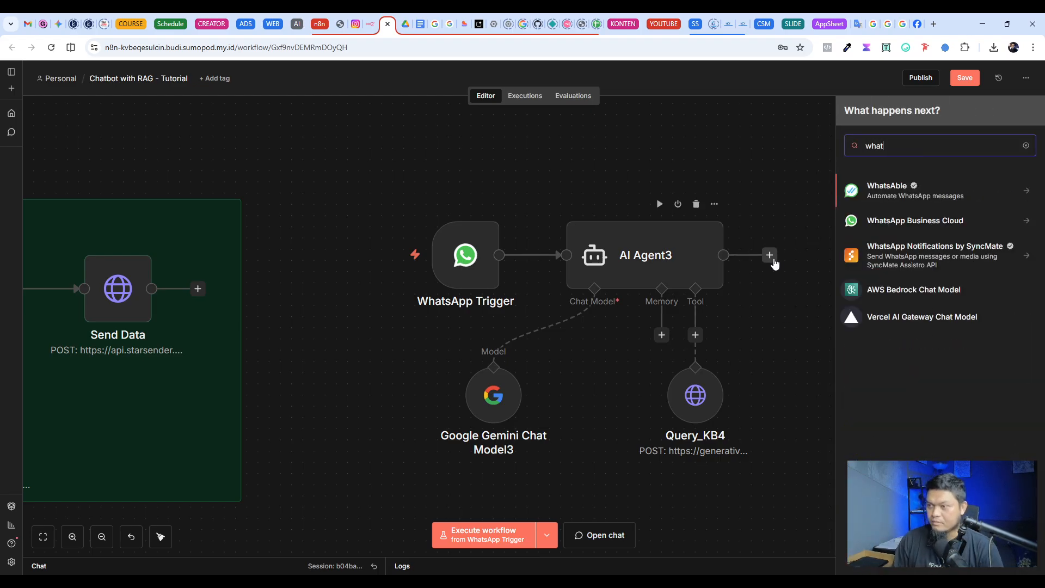
click(898, 220)
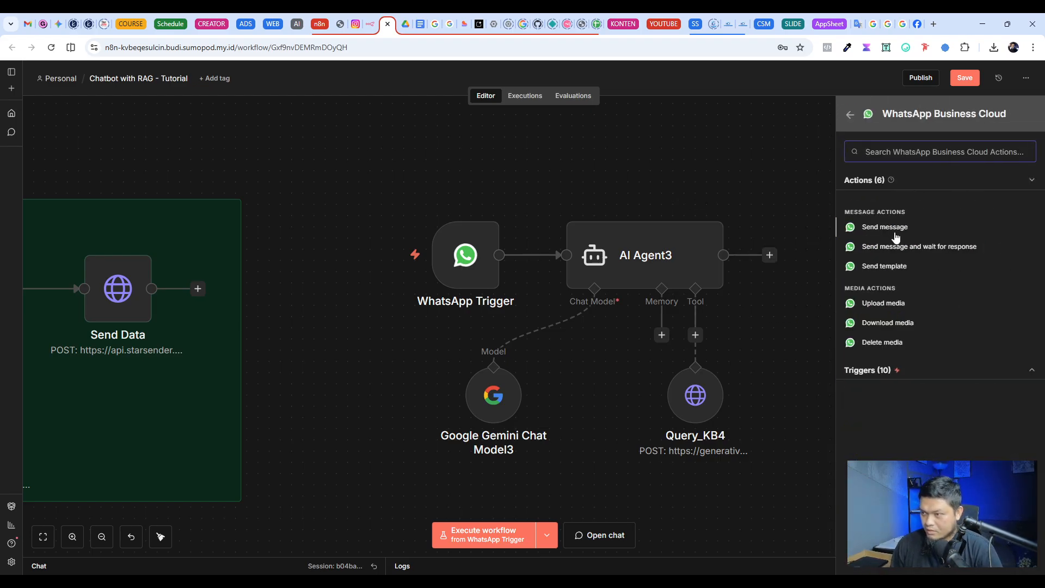
click(898, 229)
key(Escape)
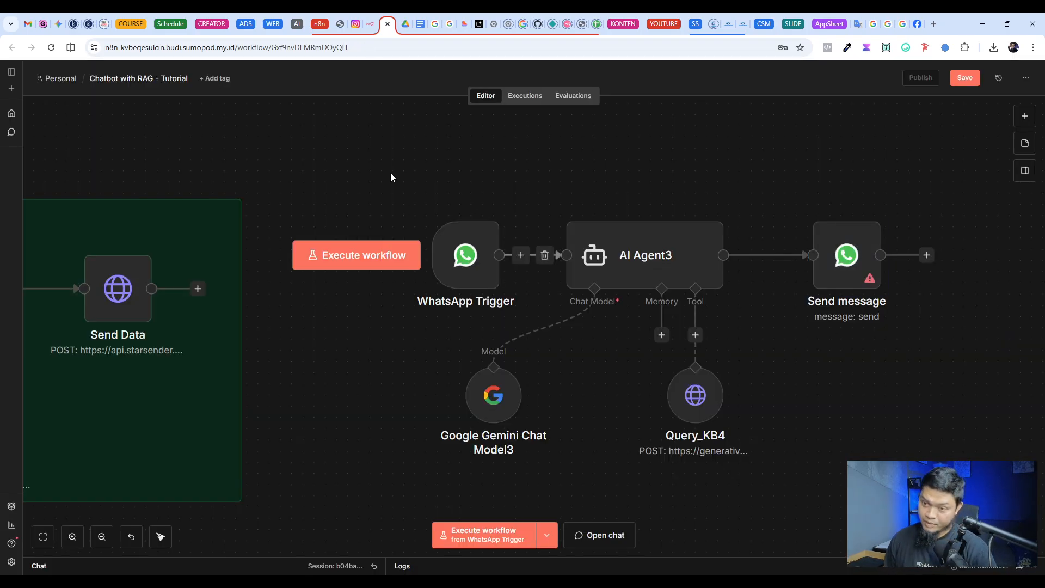
Step: Compare the WhatsApp Trigger chain with the Chatbot WhatsApp section and open the Chat from WA webhook's settings
drag(392, 175, 954, 442)
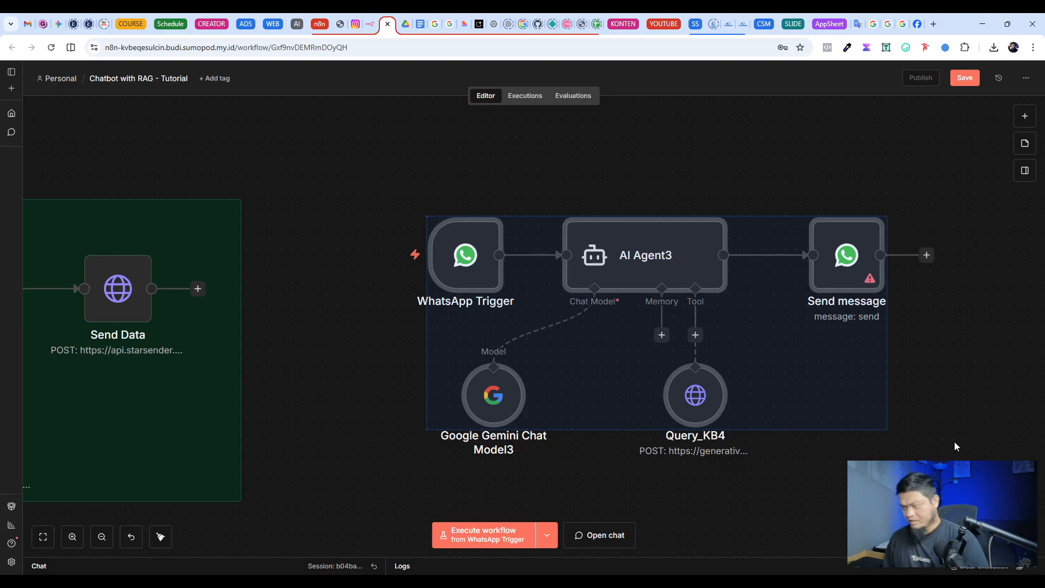
click(957, 441)
scroll(754, 392, down, 2)
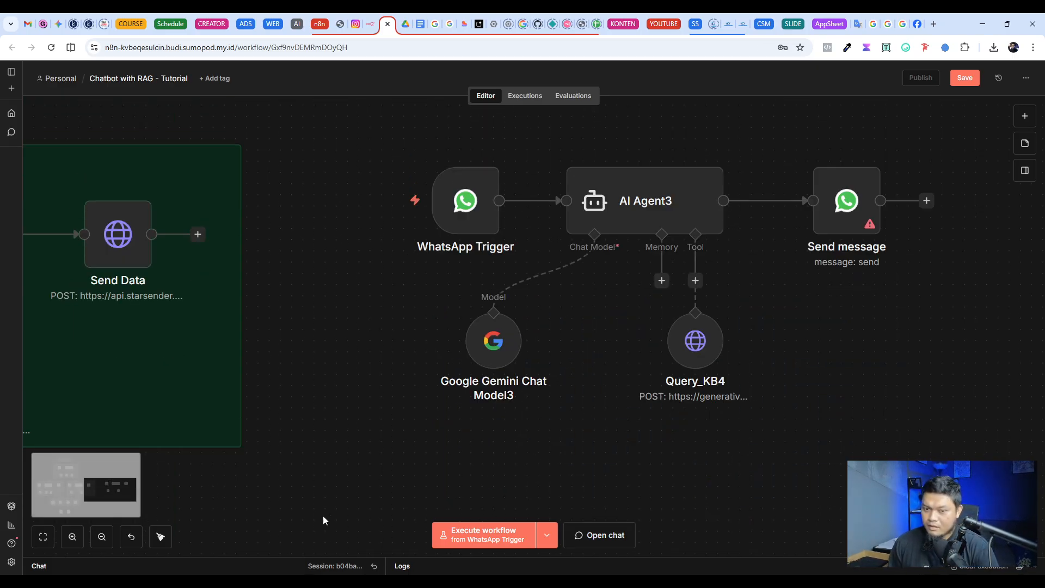
scroll(506, 344, left, 10)
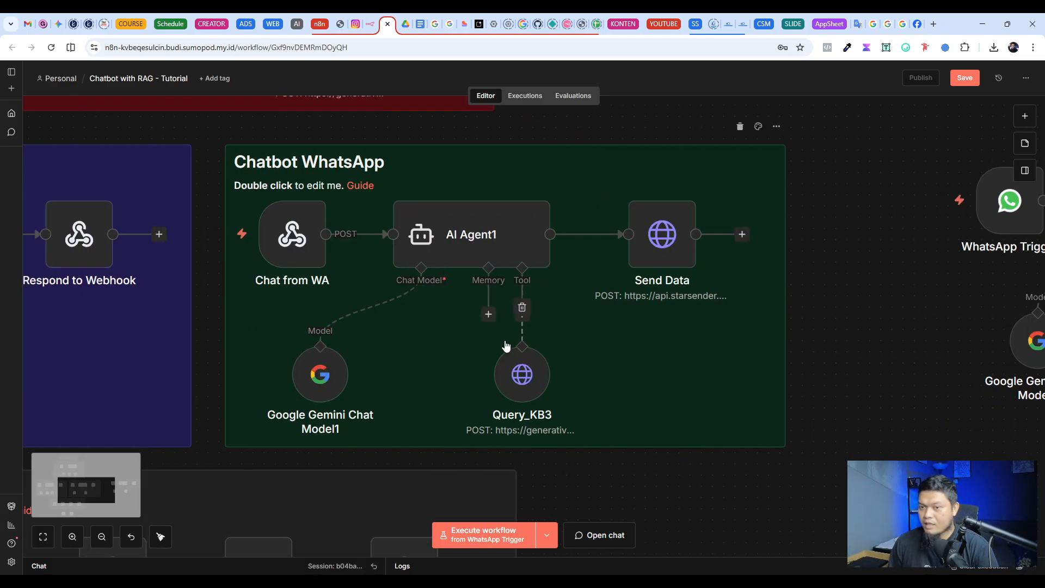
scroll(507, 345, up, 2)
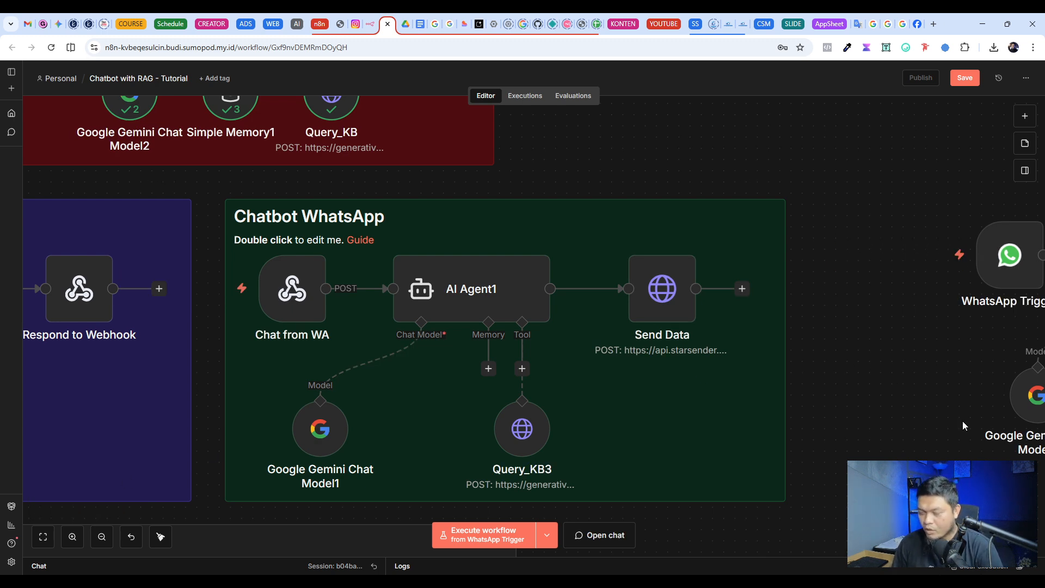
double_click(292, 288)
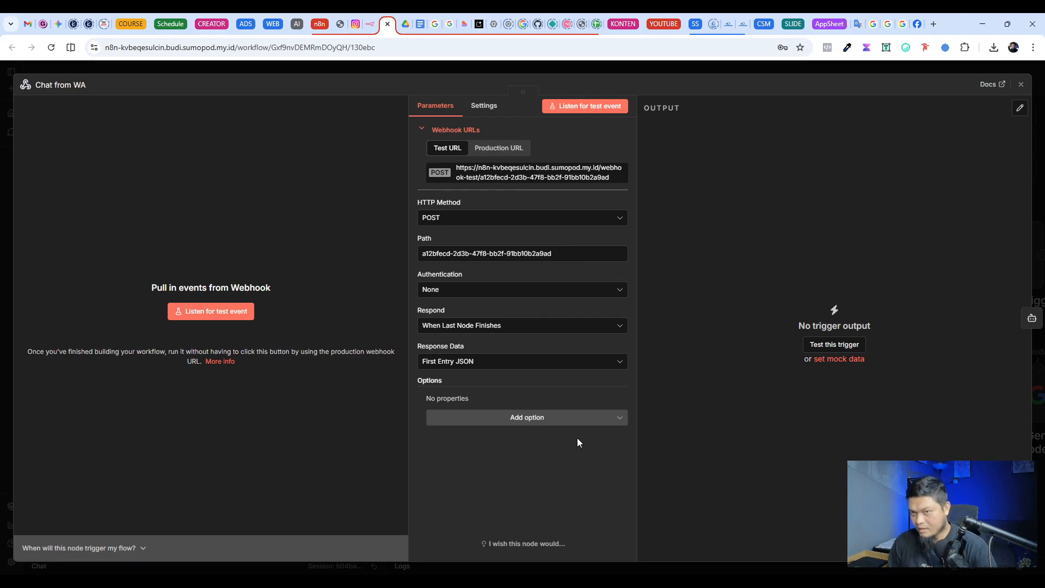
Step: Compare the sample code on the Webhook and Webhook Premium (Add-On) pages of the Starsender documentation
click(713, 24)
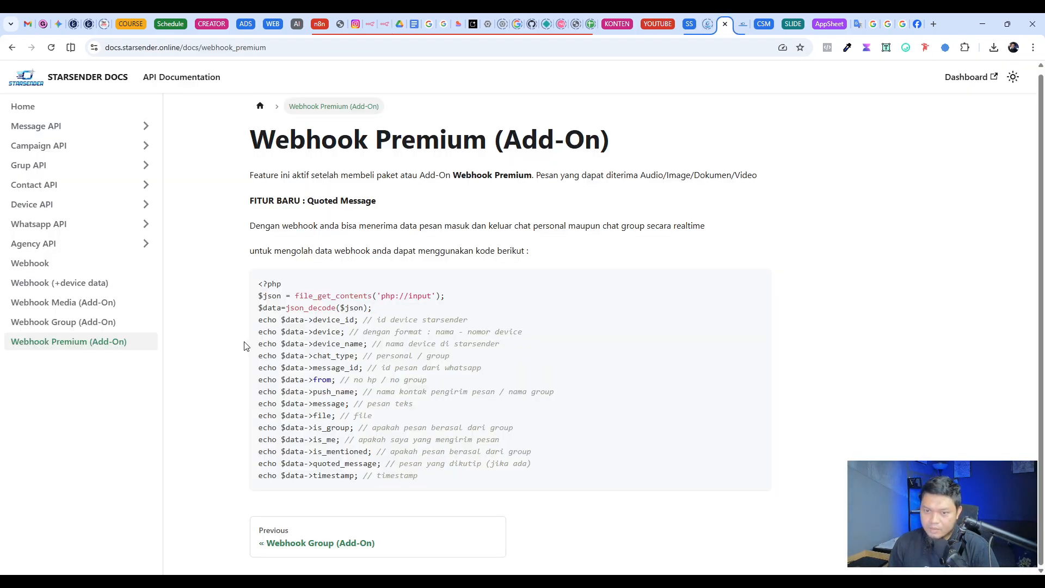
click(65, 264)
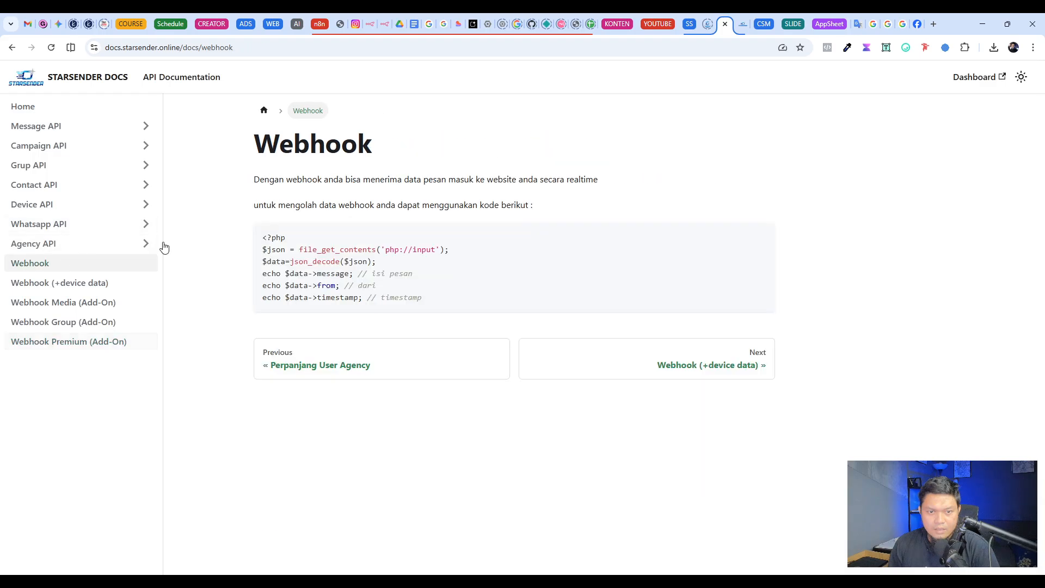
drag(427, 304, 184, 231)
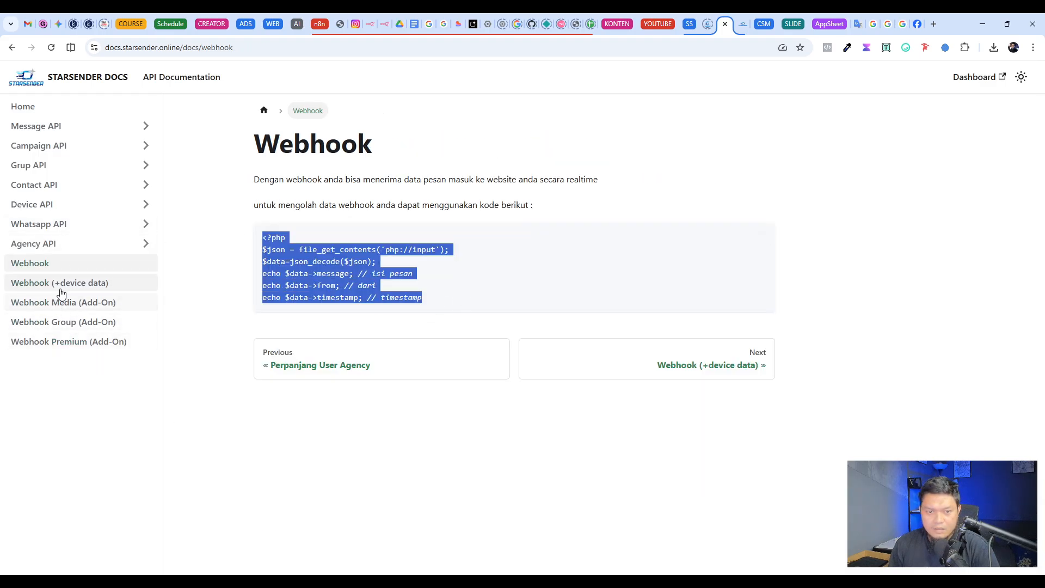
click(66, 345)
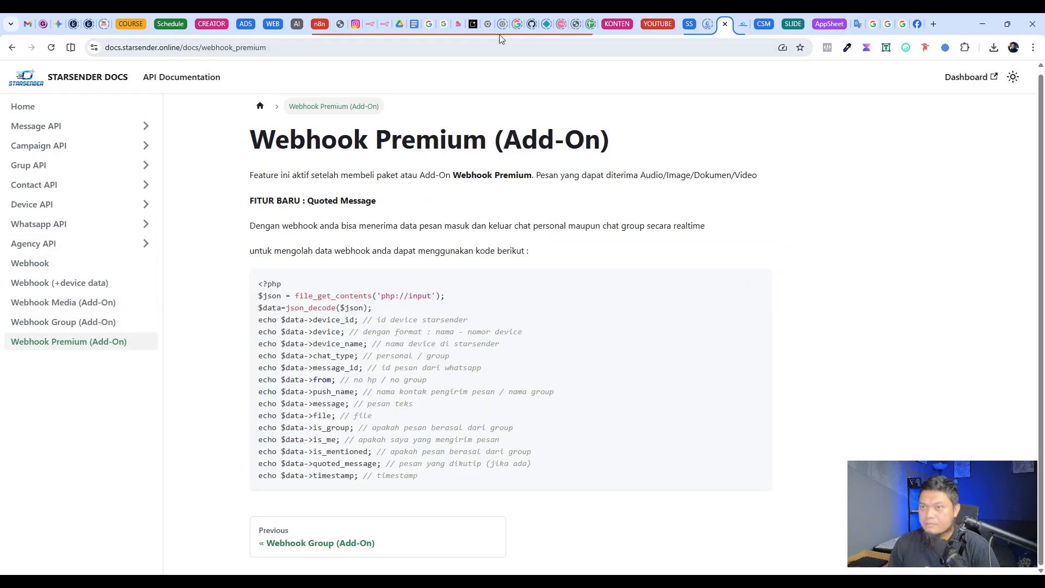
Step: Switch back to n8n, close the Chat from WA webhook's settings and view the Chatbot WhatsApp section
click(384, 24)
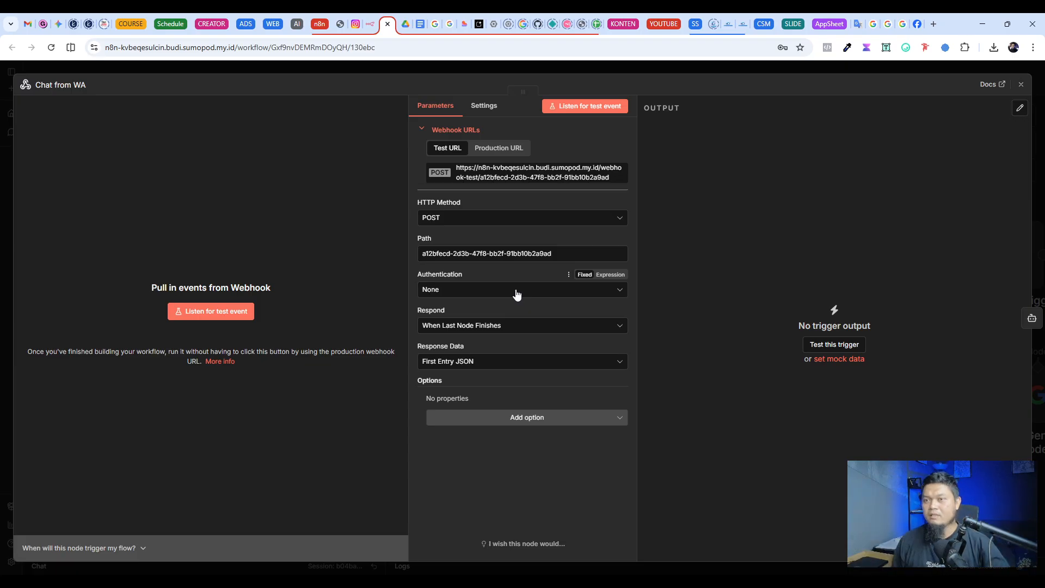
click(588, 69)
scroll(327, 314, down, 3)
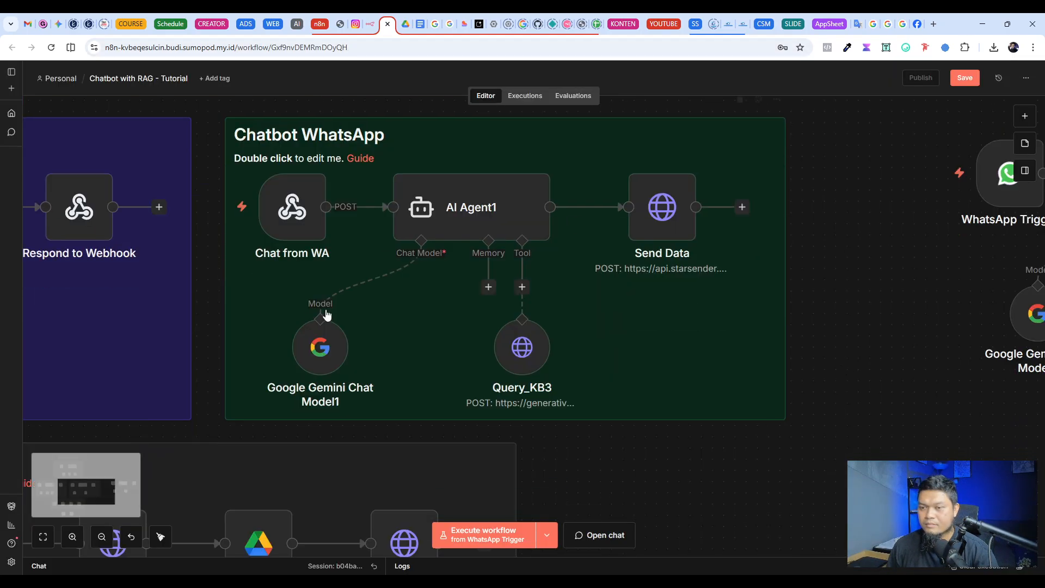
scroll(326, 315, up, 4)
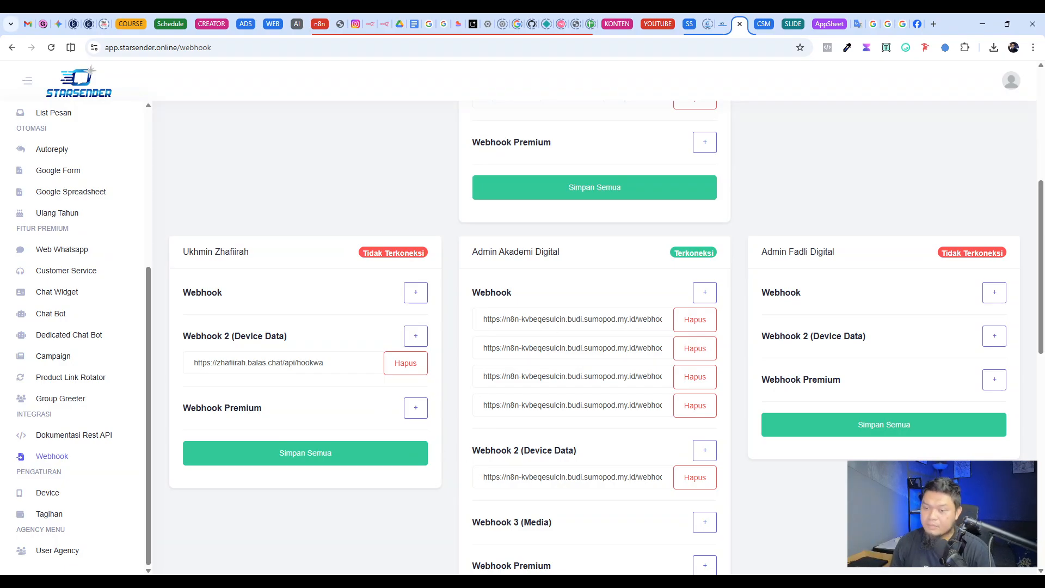
Step: Examine the webhook URLs configured for each device on the Starsender dashboard's Webhook page
scroll(505, 527, down, 2)
scroll(512, 516, up, 4)
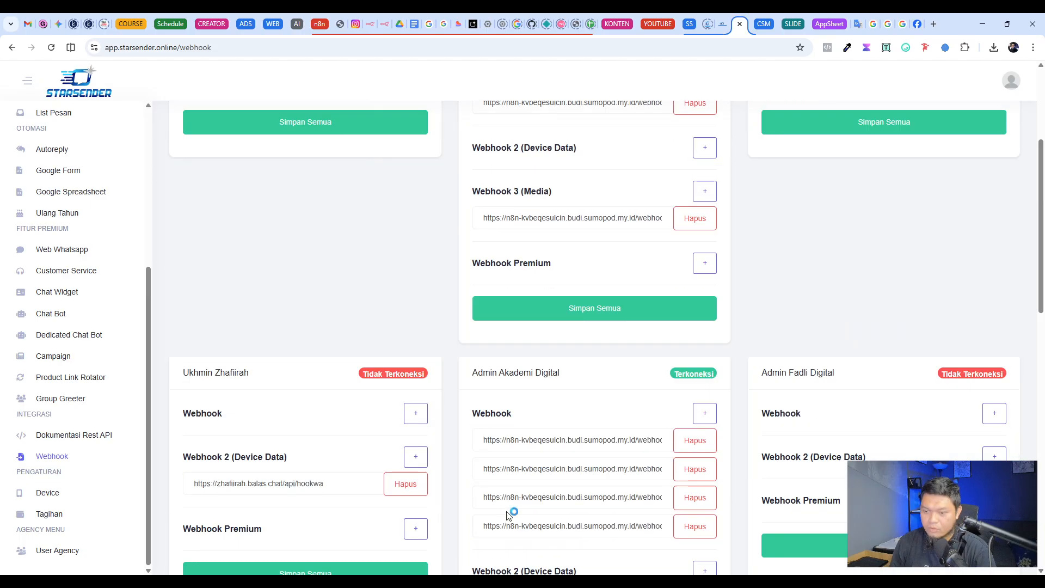
scroll(673, 544, down, 2)
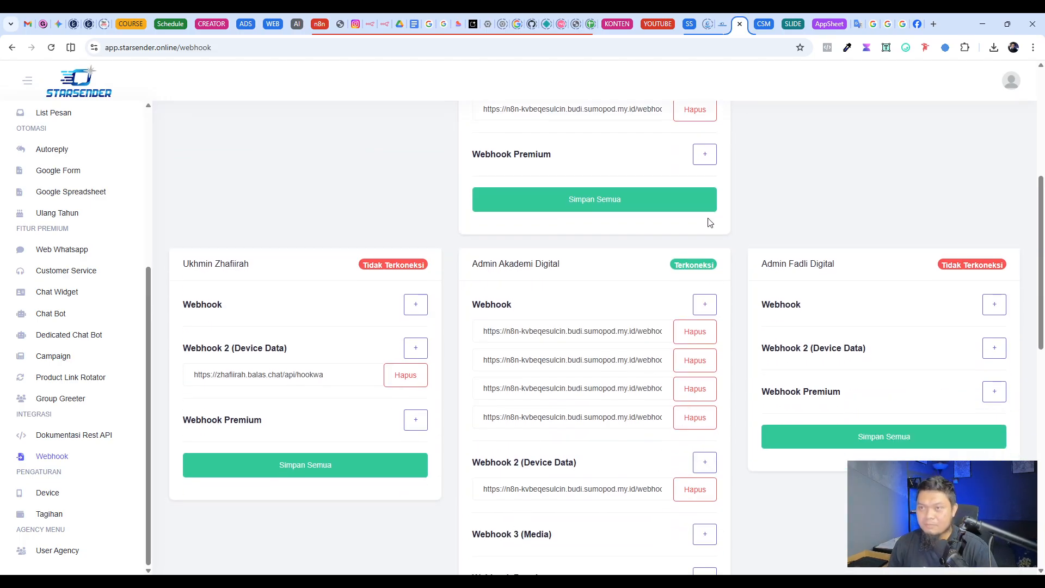
Step: Switch to the Fadli Digital Chatbot workflow in n8n, show its editor and examine the Chatbot WhatsApp section
click(384, 25)
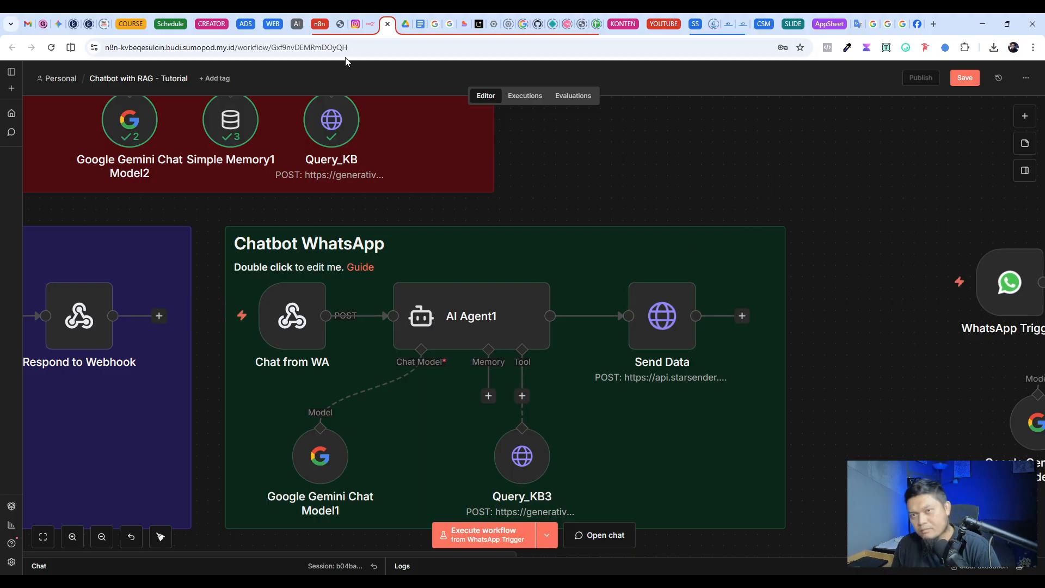
click(370, 24)
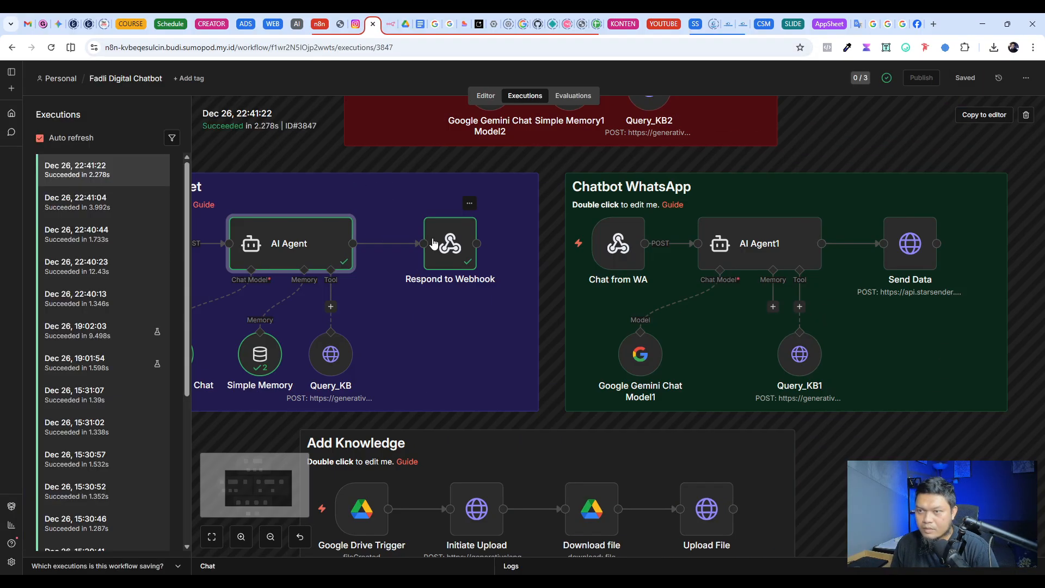
click(486, 95)
scroll(607, 316, up, 2)
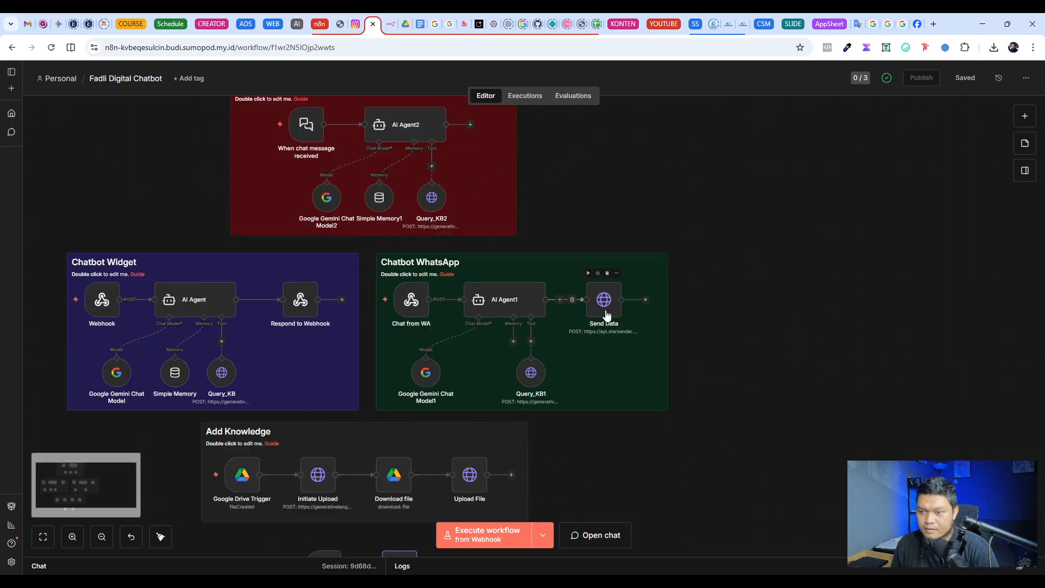
scroll(607, 316, up, 4)
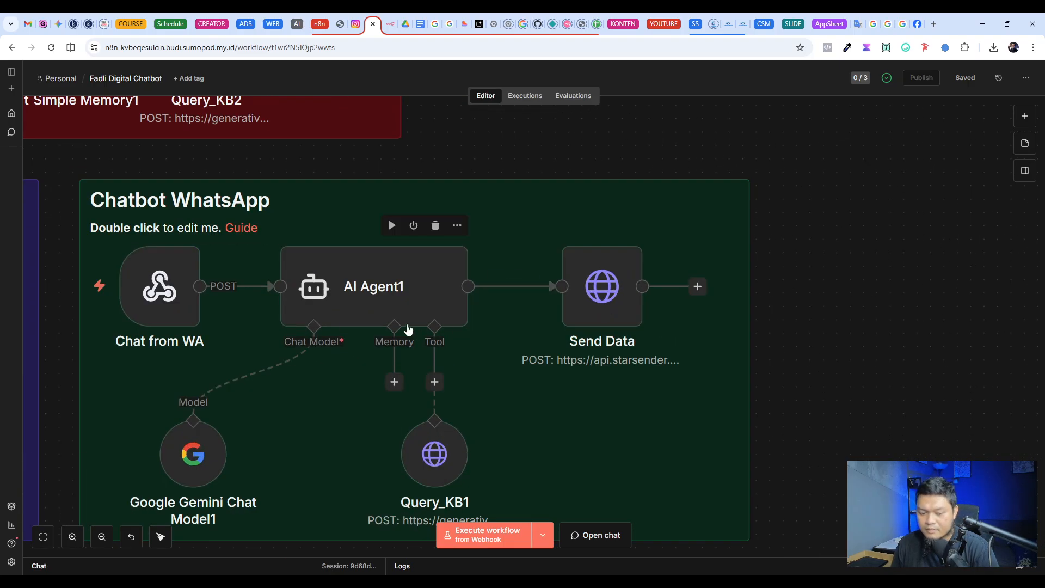
scroll(408, 330, down, 3)
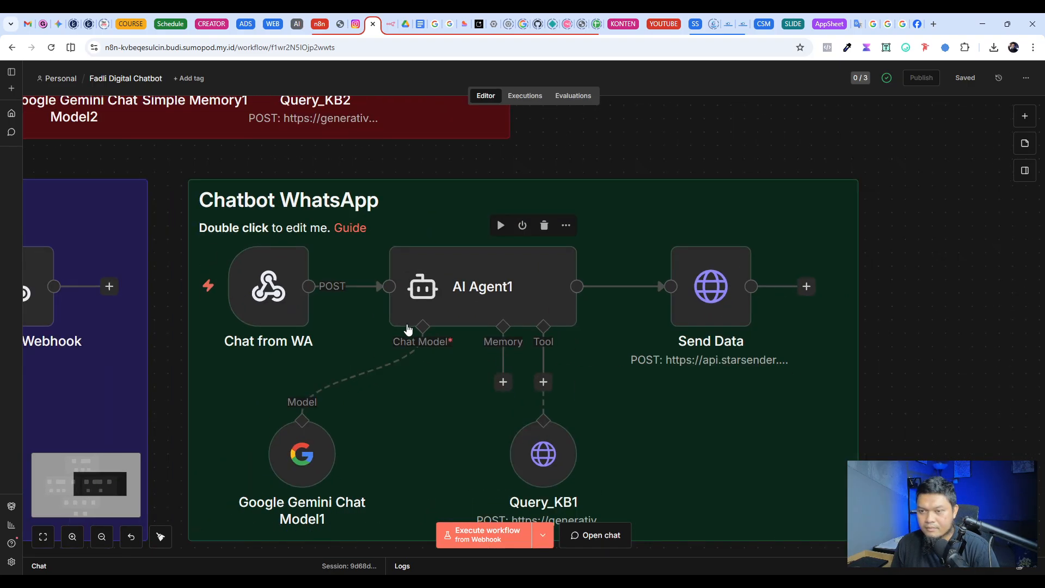
scroll(408, 332, left, 3)
scroll(417, 305, down, 1)
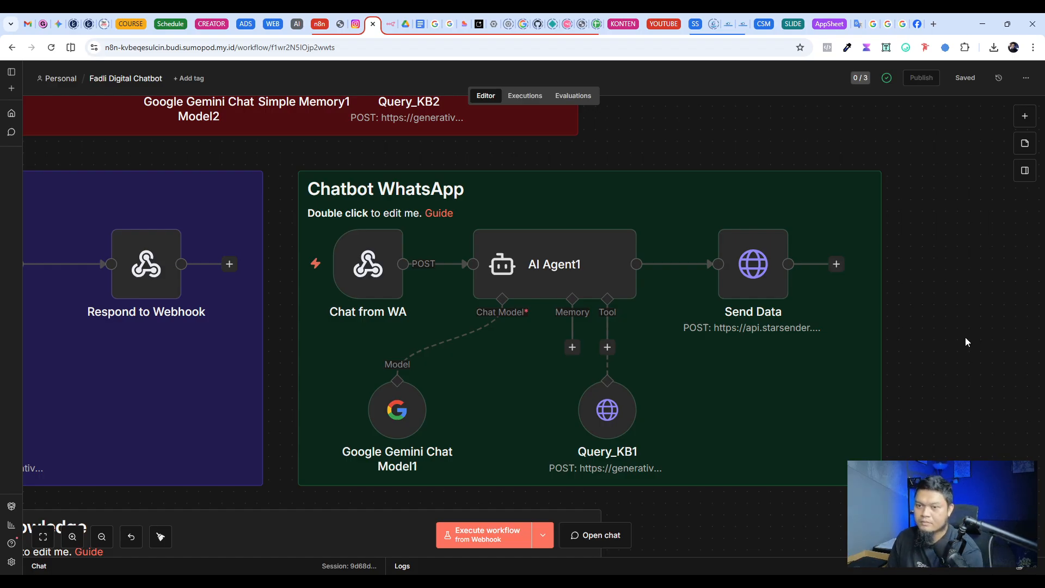
scroll(901, 271, up, 2)
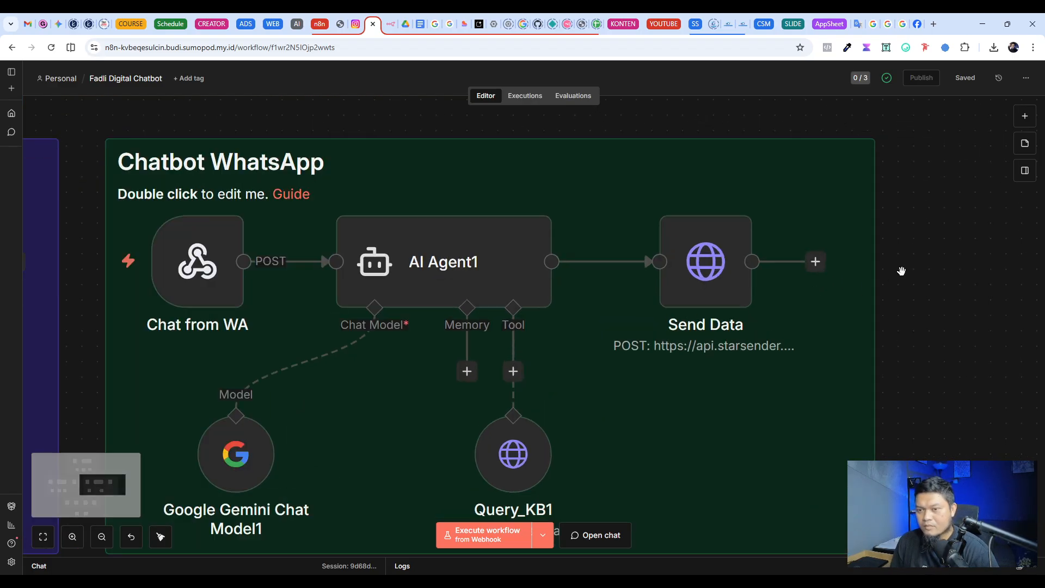
scroll(901, 271, down, 3)
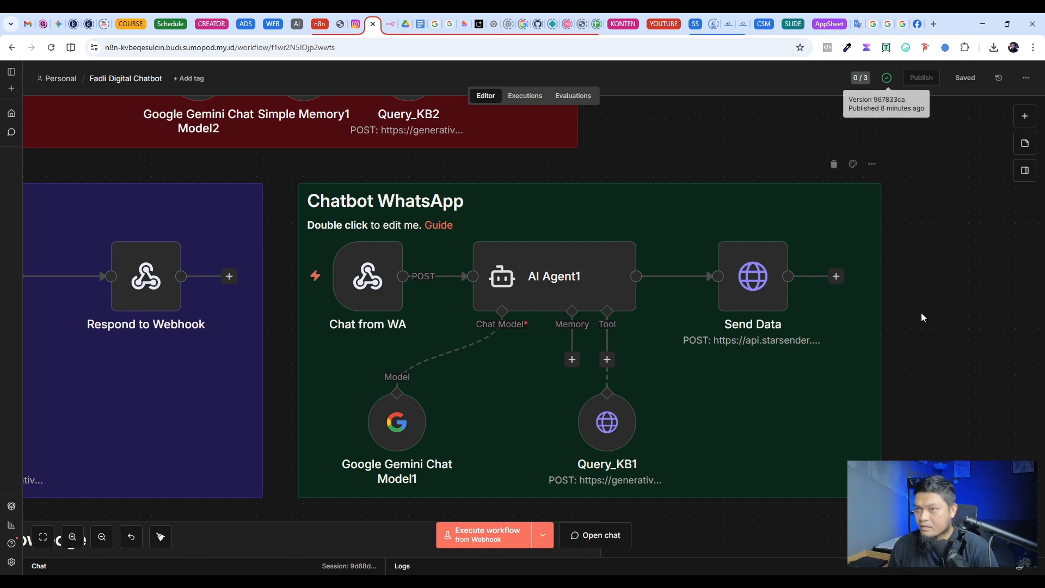
Step: Open starsender.id in a new browser tab and examine its package prices, highlighting the 6 Bulan package
click(934, 25)
text(star)
key(Return)
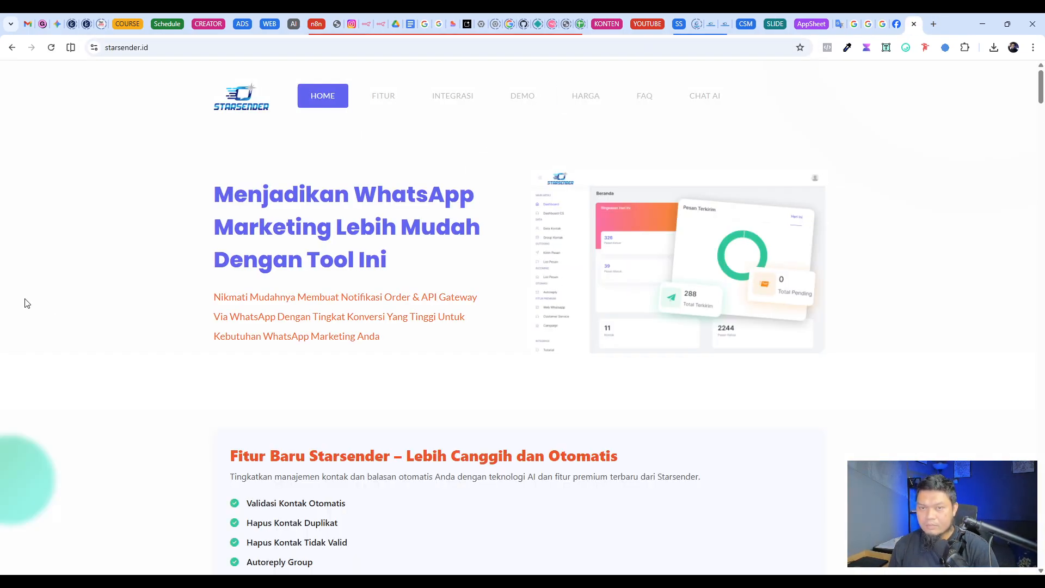
scroll(25, 303, down, 20)
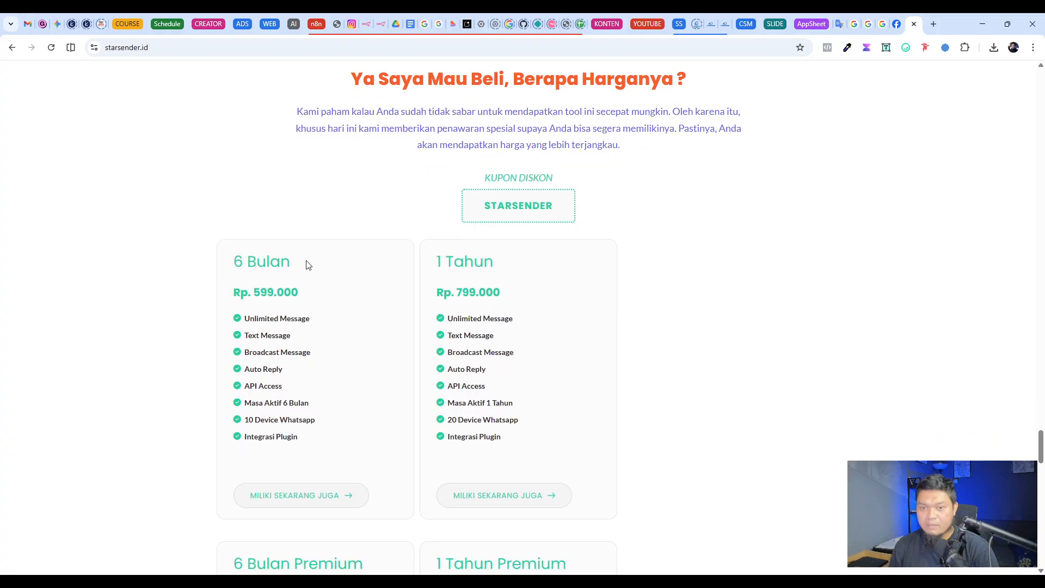
drag(307, 266, 233, 268)
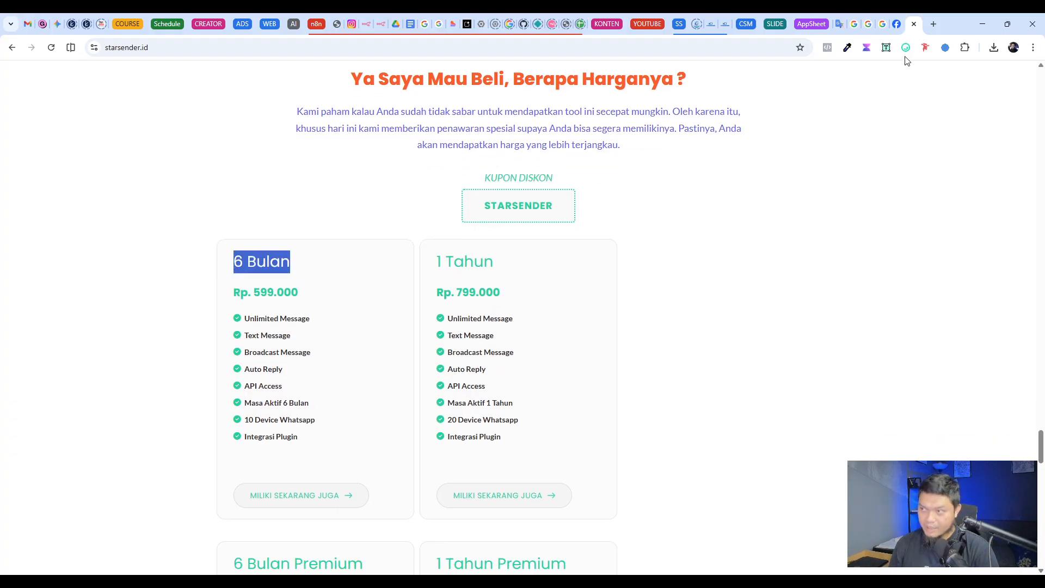
Step: Open the Starsender checkout page at fadlidigital.com/co-starsender in a new browser tab
click(934, 25)
text(star)
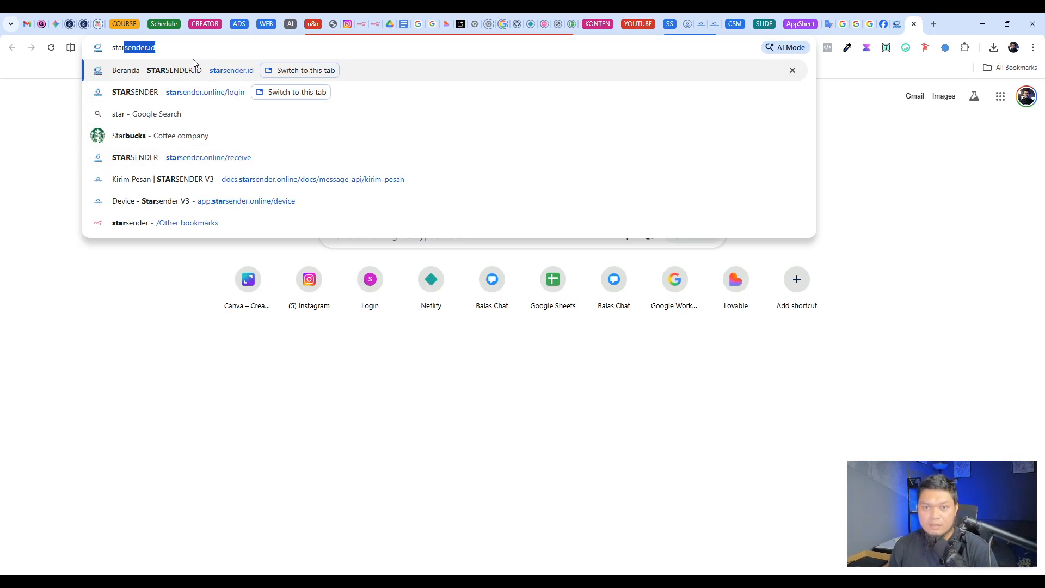
text(sender)
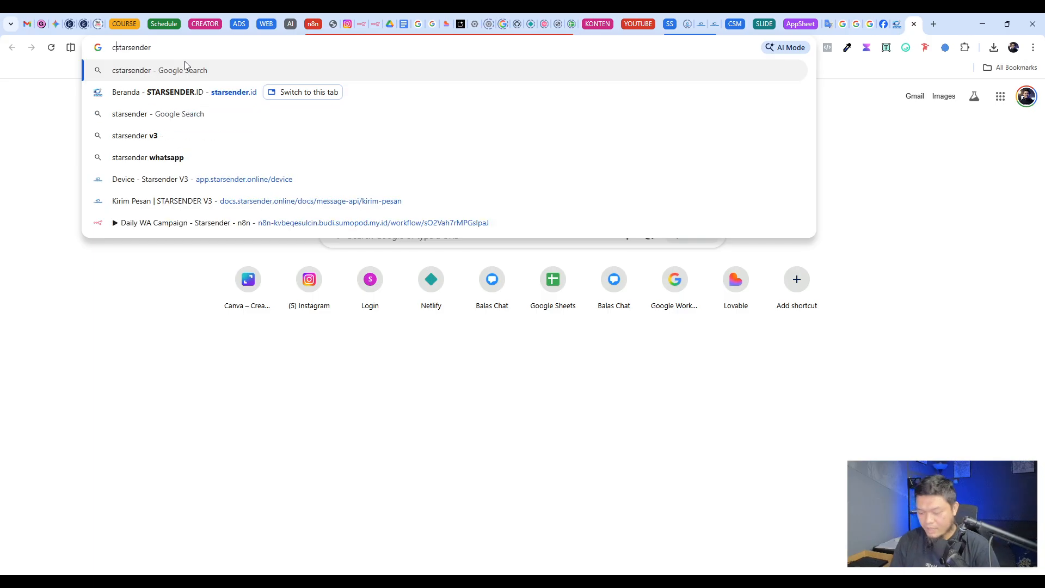
text(co-)
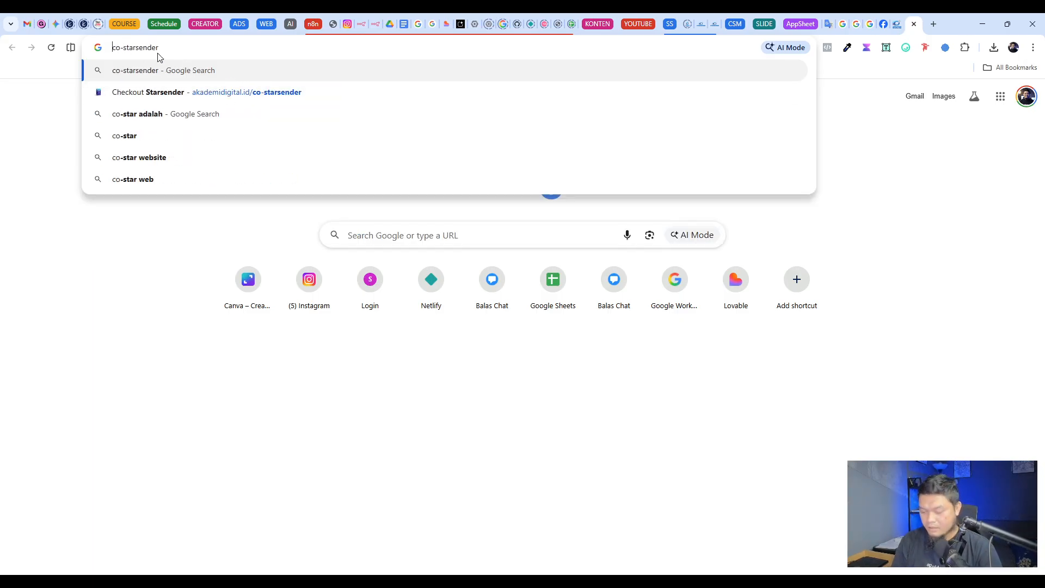
text(/)
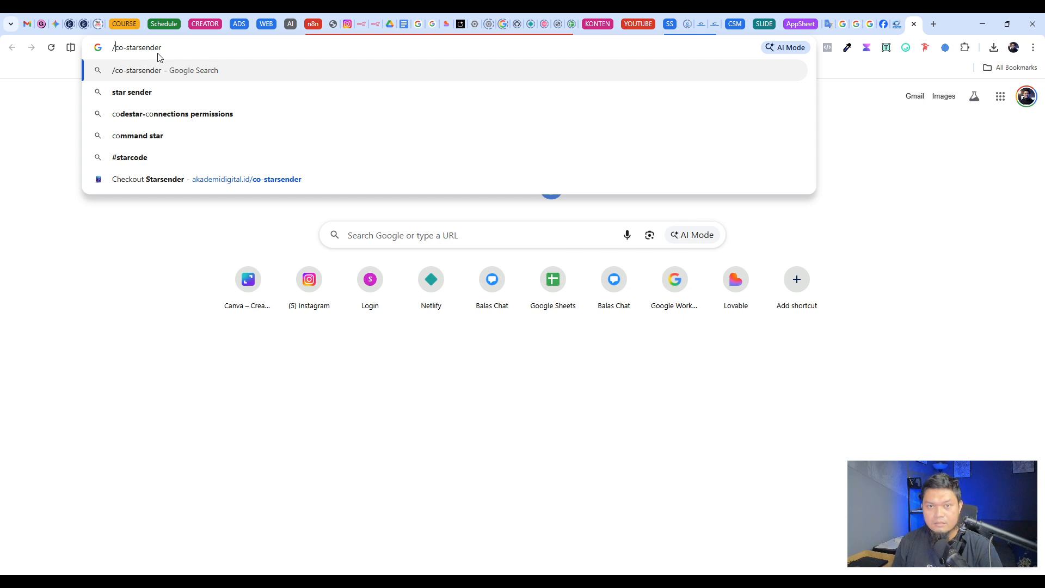
text(fadlidigital)
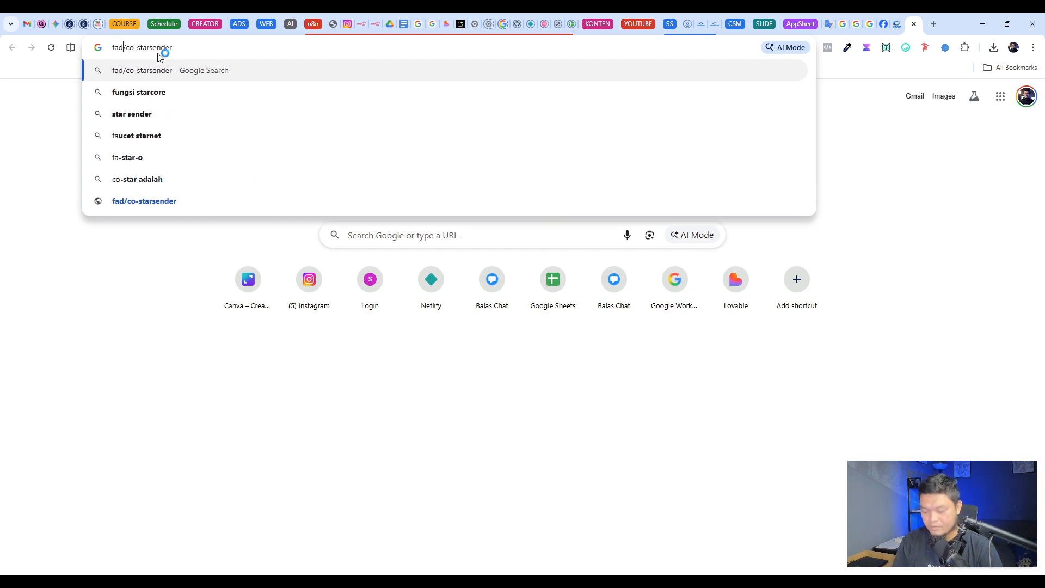
text(.com)
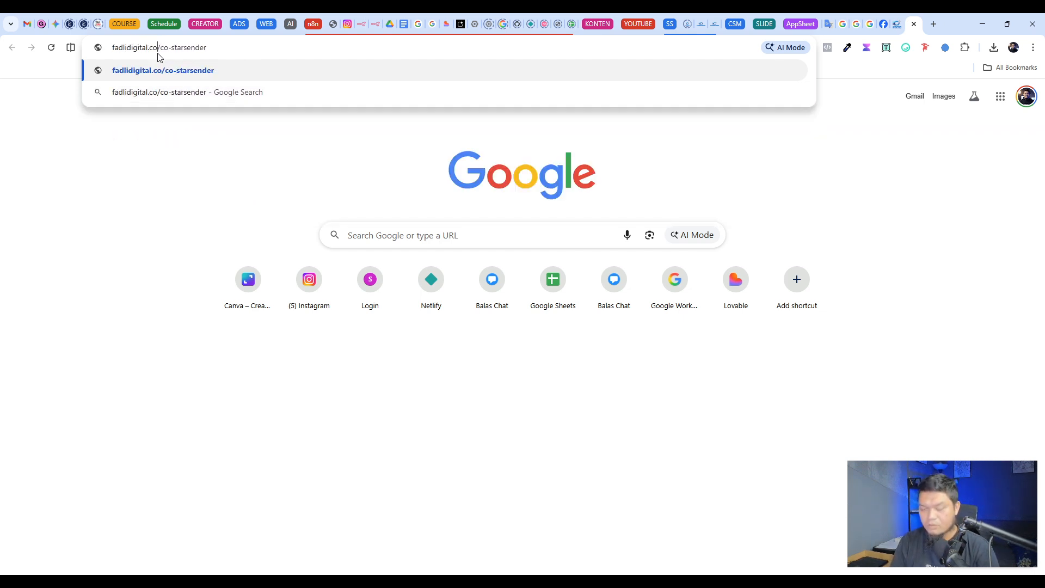
key(Return)
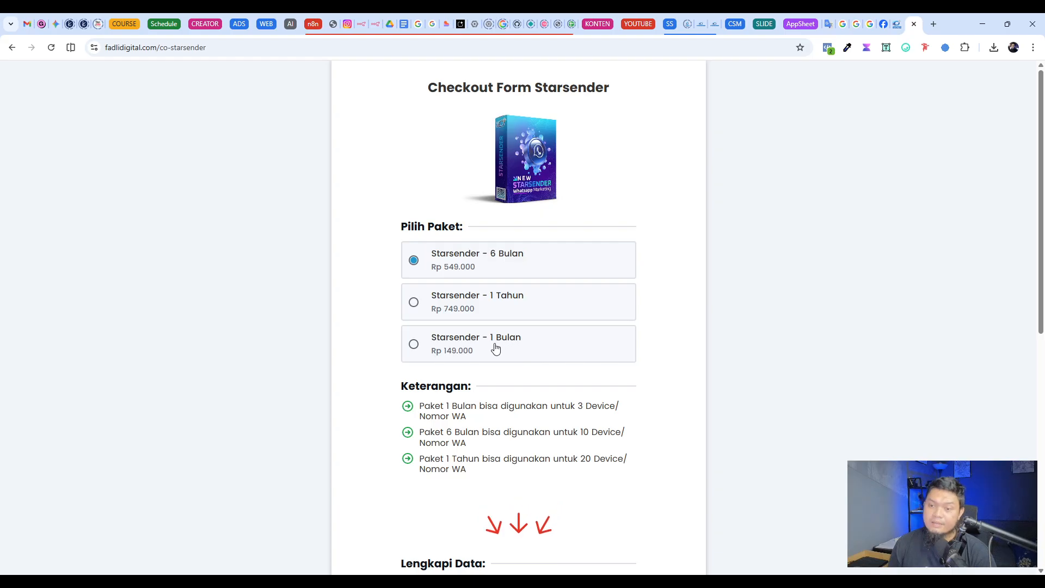
Step: Select the Starsender - 1 Bulan package on the checkout form and check its device limit in the Keterangan notes
click(497, 349)
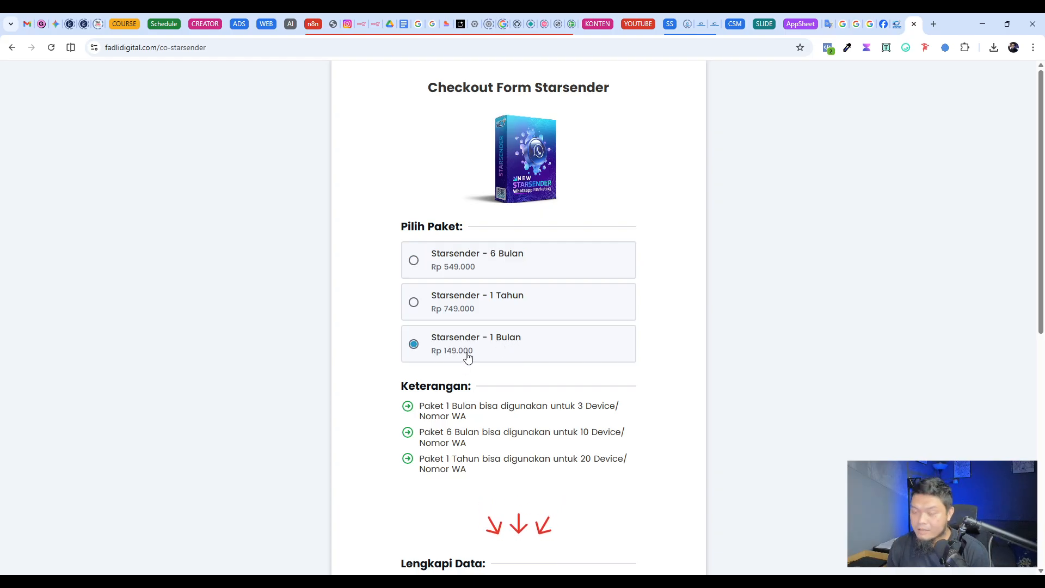
drag(618, 408, 576, 407)
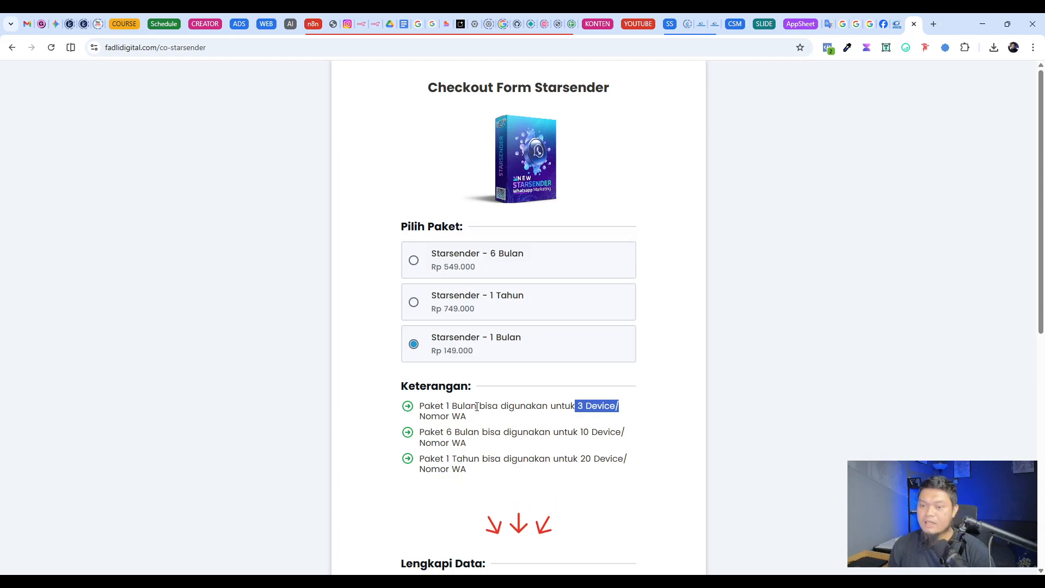
drag(470, 418, 422, 406)
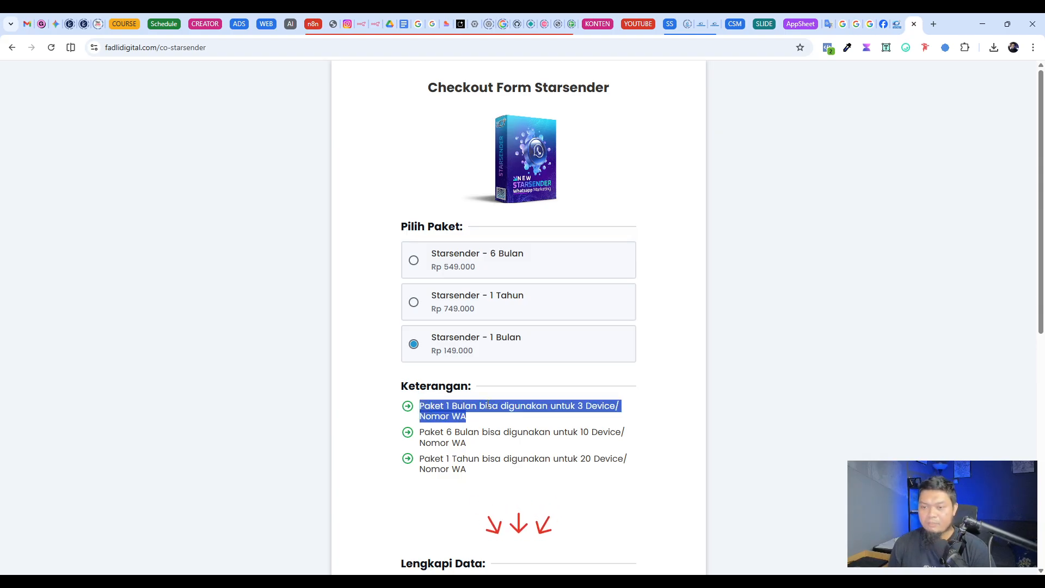
click(510, 431)
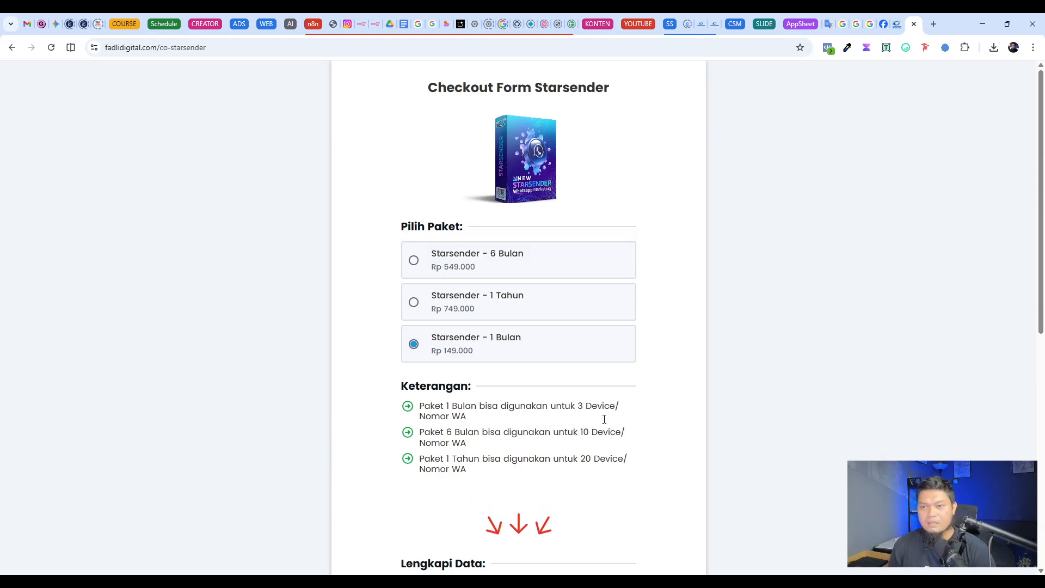
scroll(578, 452, down, 1)
scroll(579, 444, up, 1)
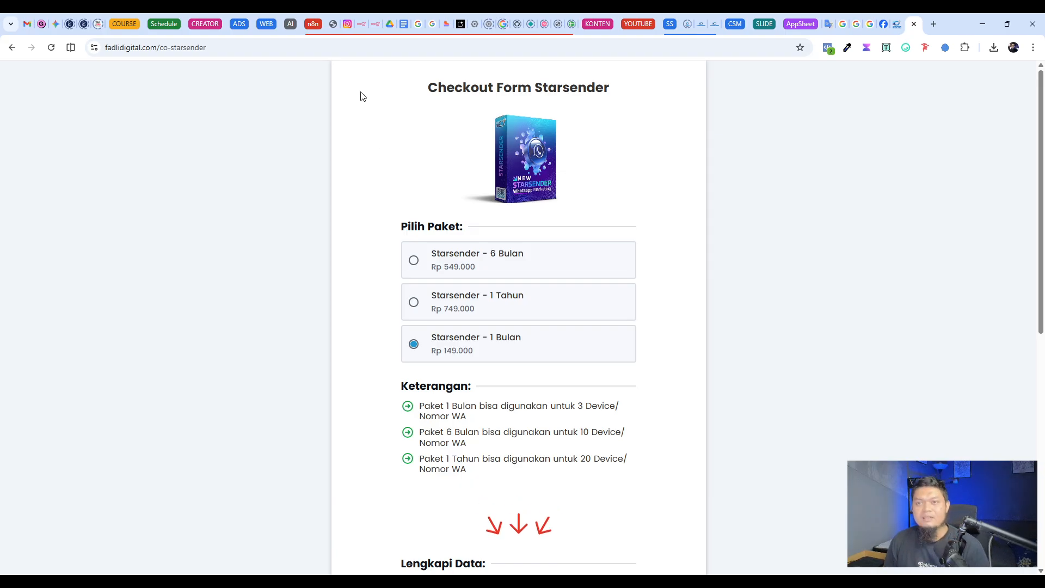
Step: Switch to the Chatbot with RAG - Tutorial workflow in n8n and move the Google Gemini Chat Model1 node closer to Query_KB3
click(375, 24)
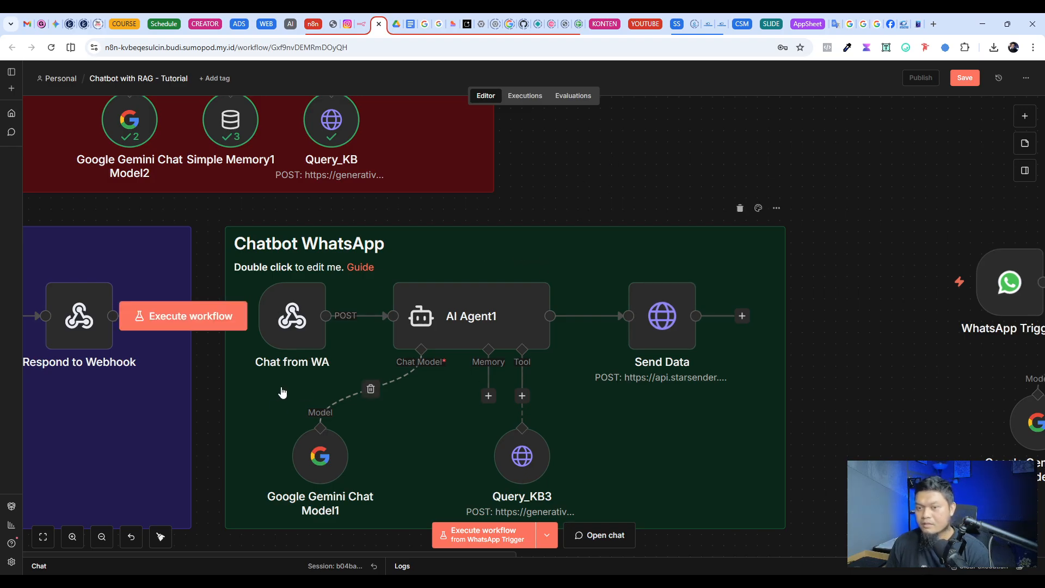
scroll(674, 427, down, 3)
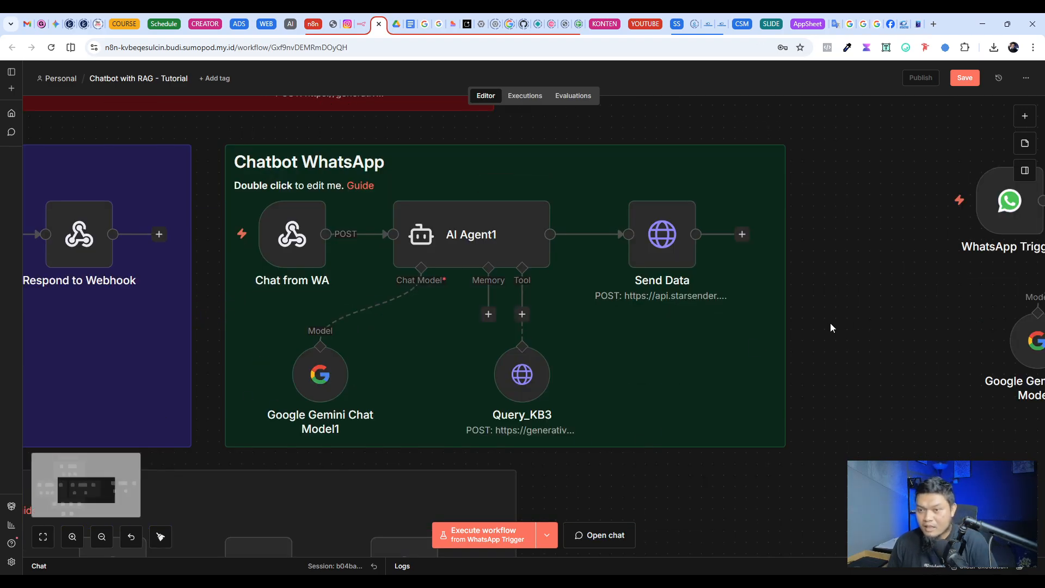
drag(320, 375, 377, 374)
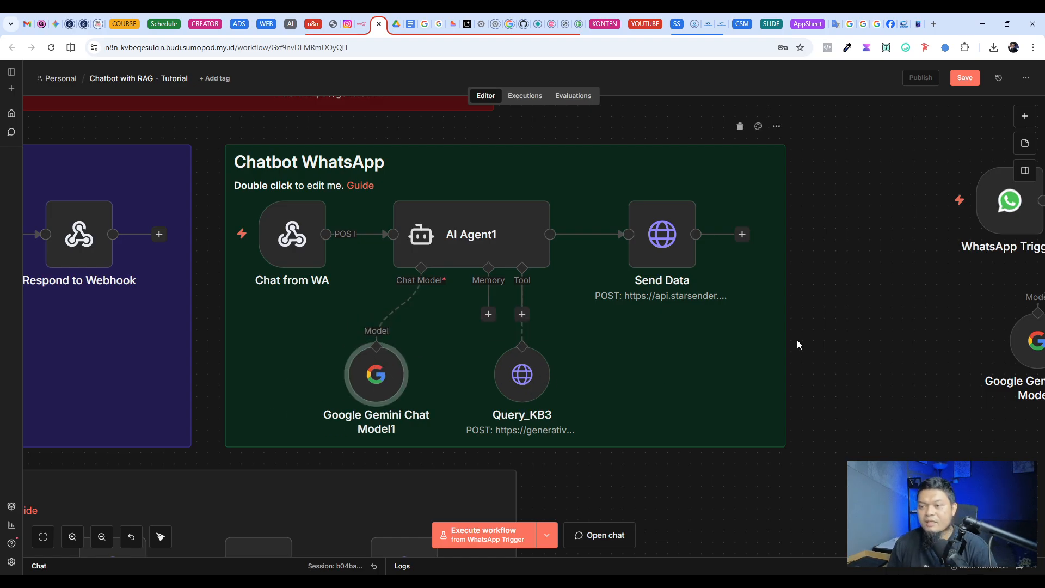
Step: Examine the Add Knowledge section from Google Drive Trigger to Upload File, briefly selecting all its nodes
scroll(914, 390, down, 5)
scroll(914, 388, down, 3)
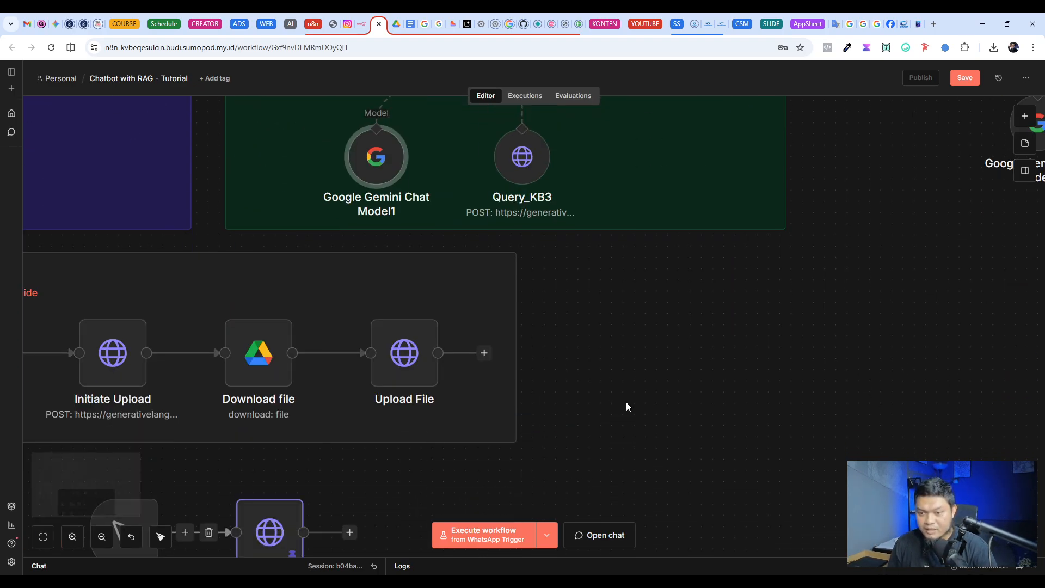
scroll(626, 402, left, 8)
scroll(625, 401, down, 1)
scroll(371, 413, up, 3)
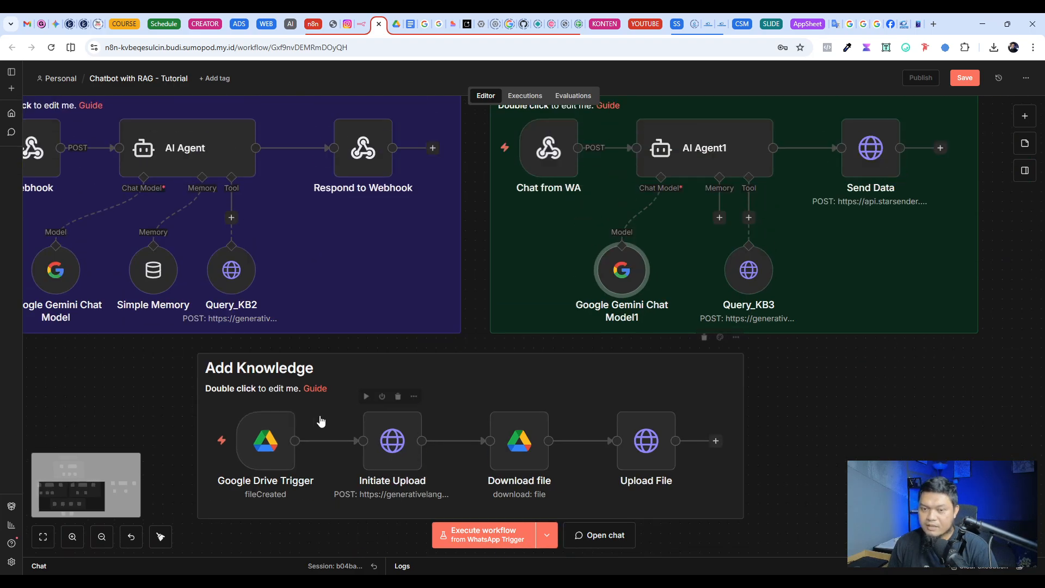
scroll(305, 403, down, 2)
drag(174, 288, 792, 464)
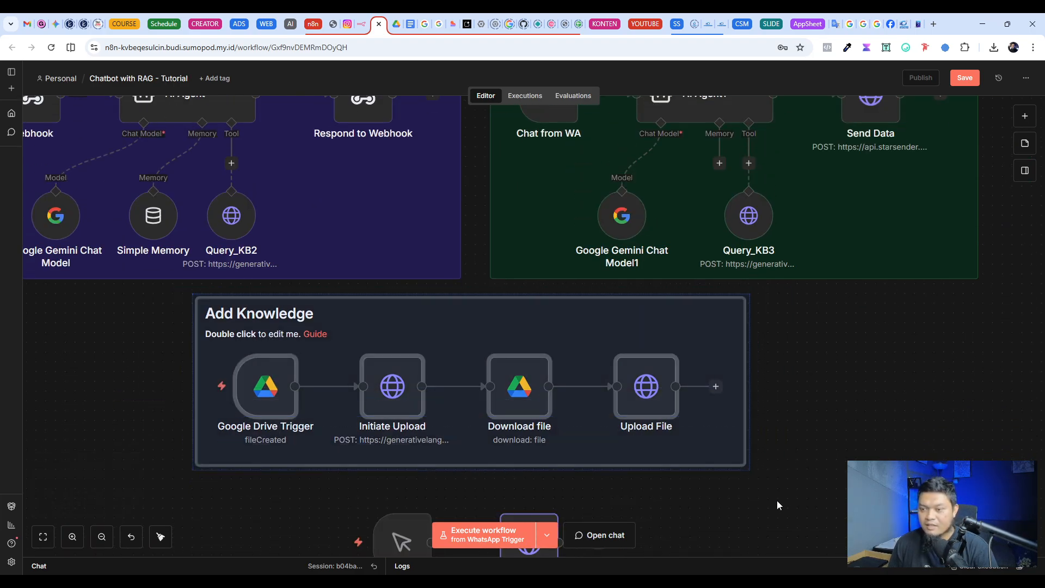
click(800, 459)
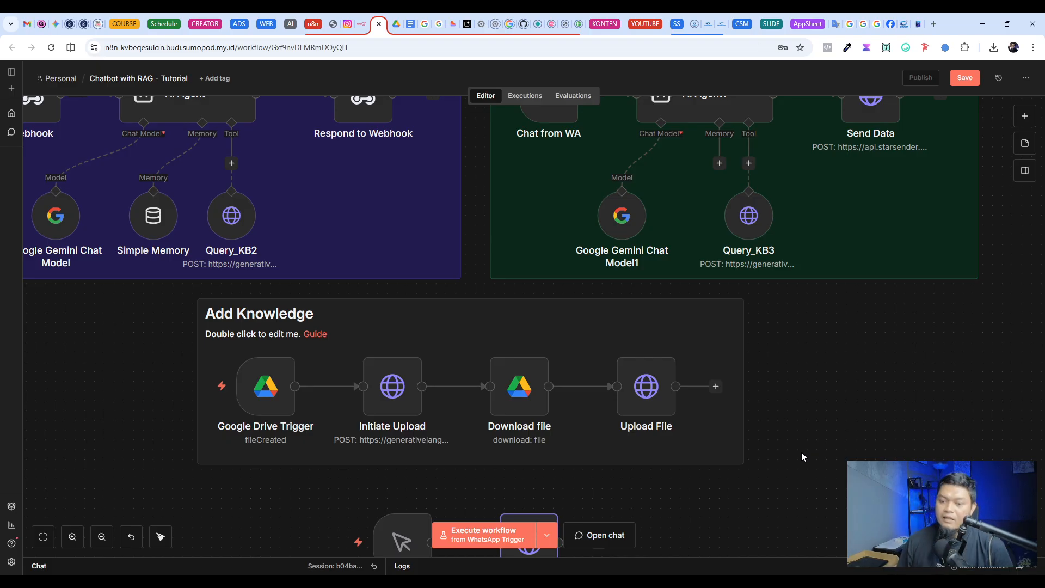
Step: Delete the standalone WhatsApp Trigger, AI Agent3 and Send message flow with its attached nodes, and save the workflow
click(43, 537)
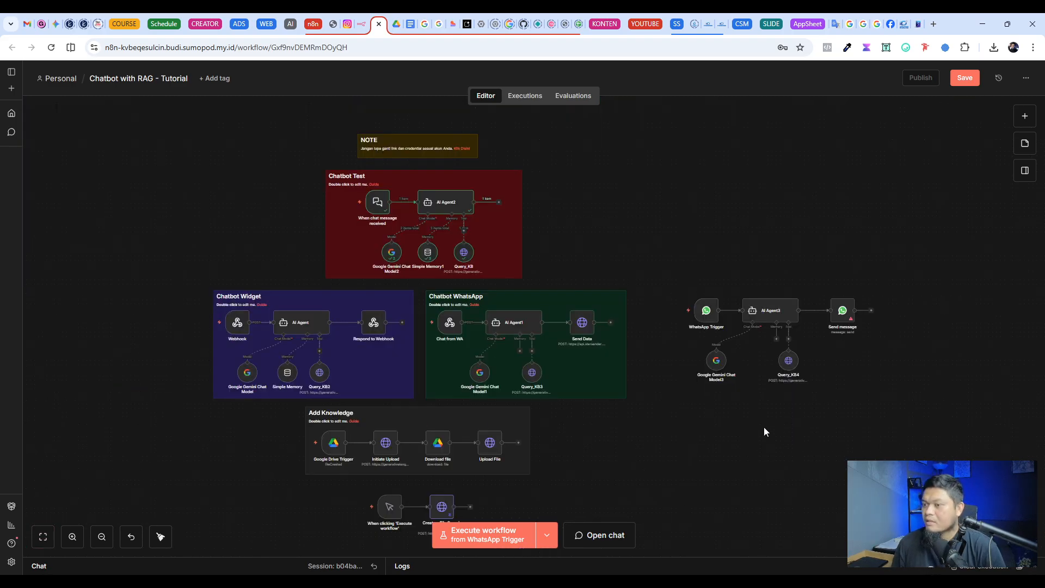
drag(678, 262, 944, 434)
key(Delete)
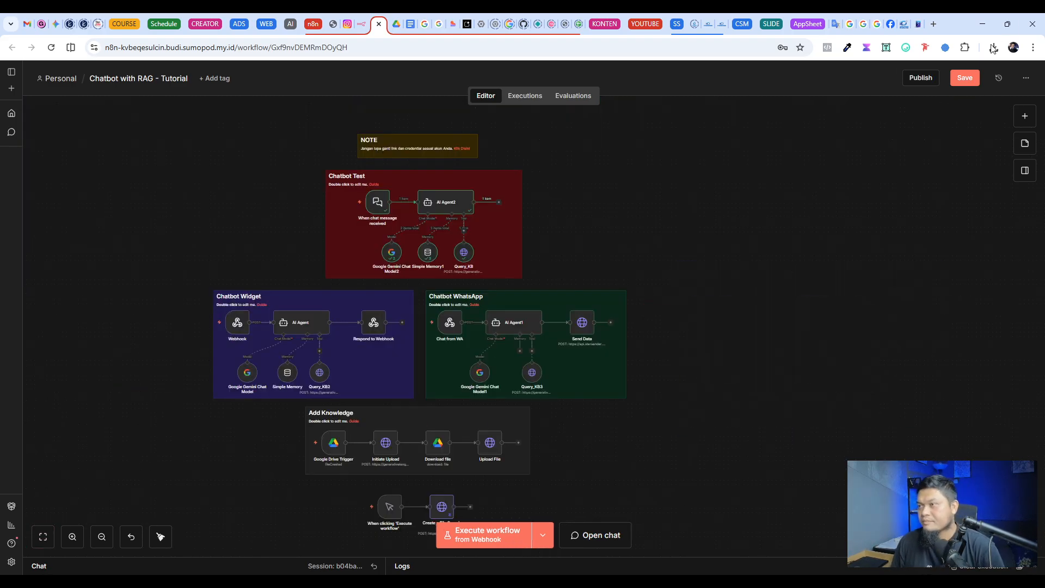
key(ctrl+s)
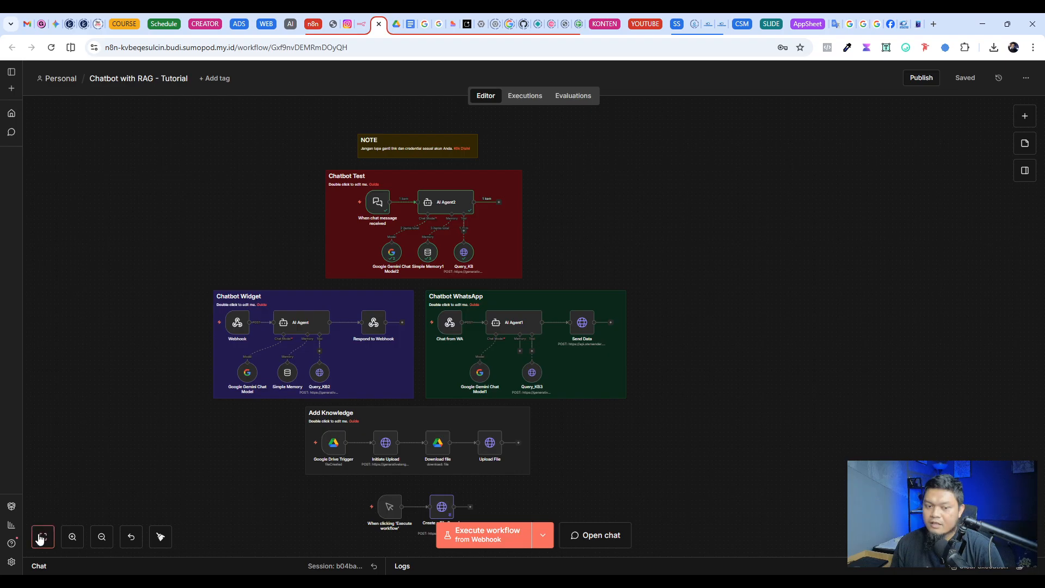
click(43, 537)
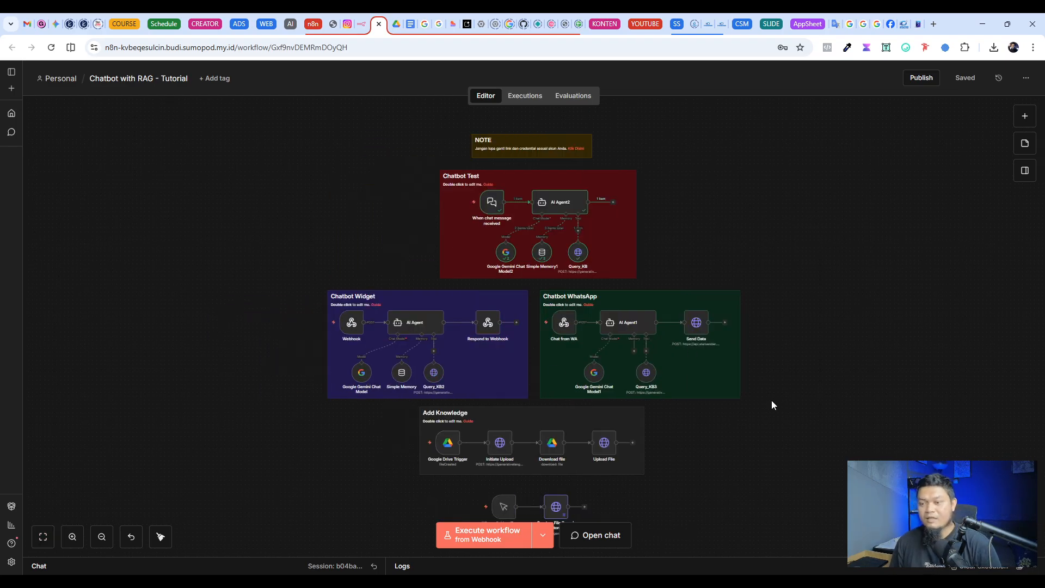
Step: Examine the Create a File Search Store flow and the Add Knowledge section by selecting each group of nodes
scroll(772, 405, down, 1)
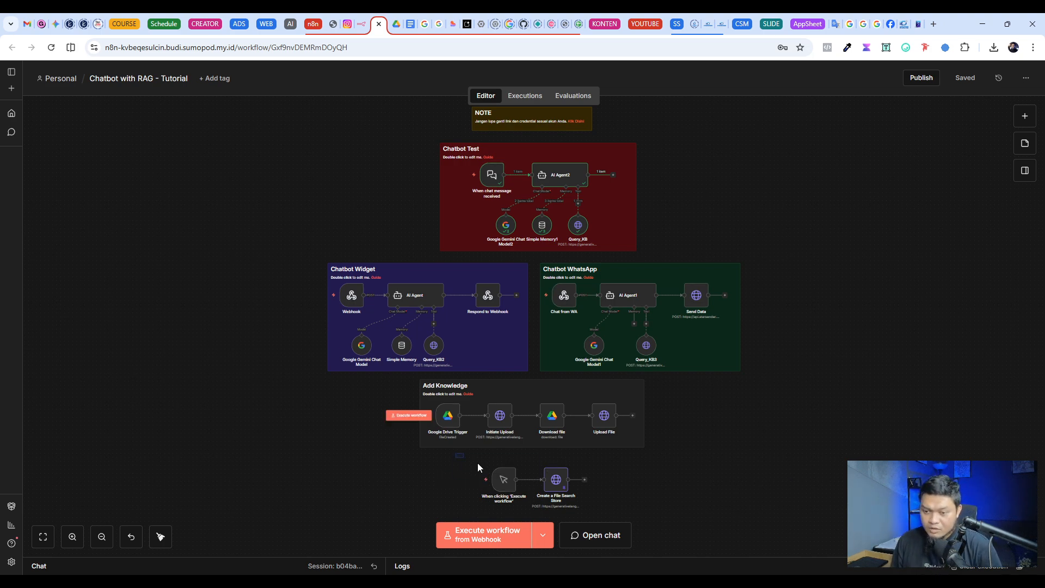
drag(456, 453, 619, 508)
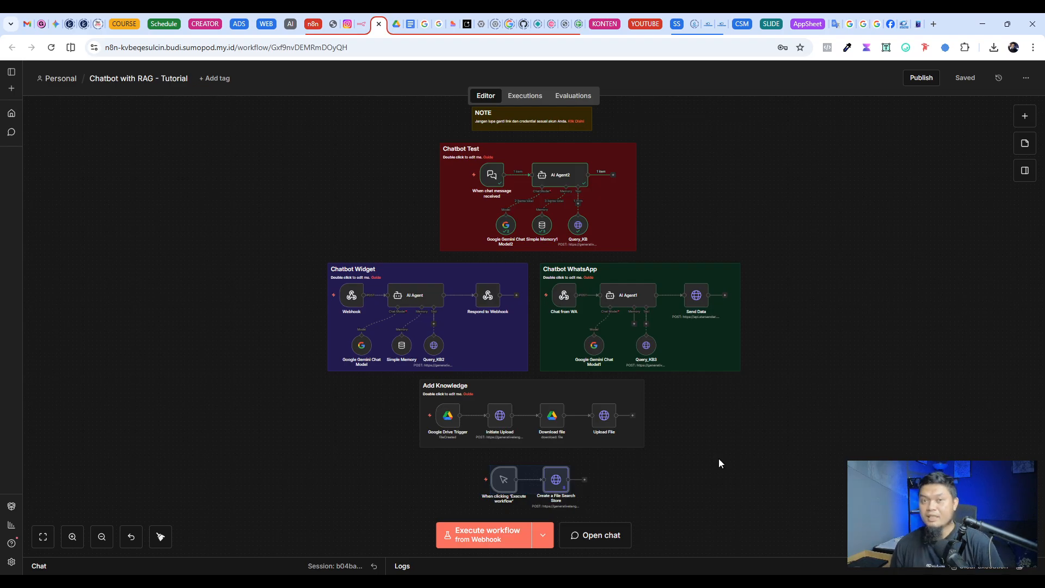
click(612, 456)
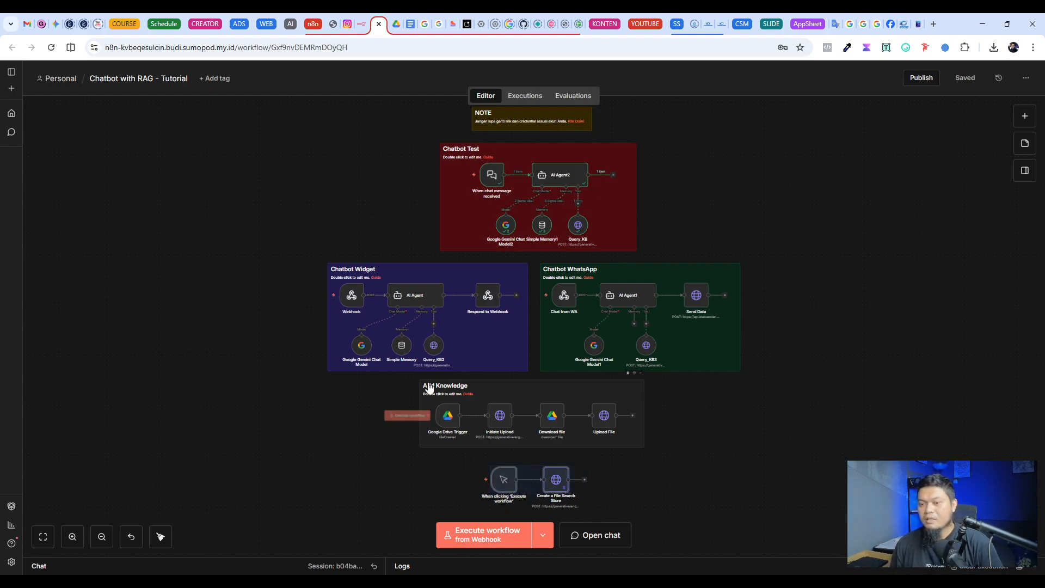
drag(404, 375, 733, 457)
scroll(775, 389, up, 1)
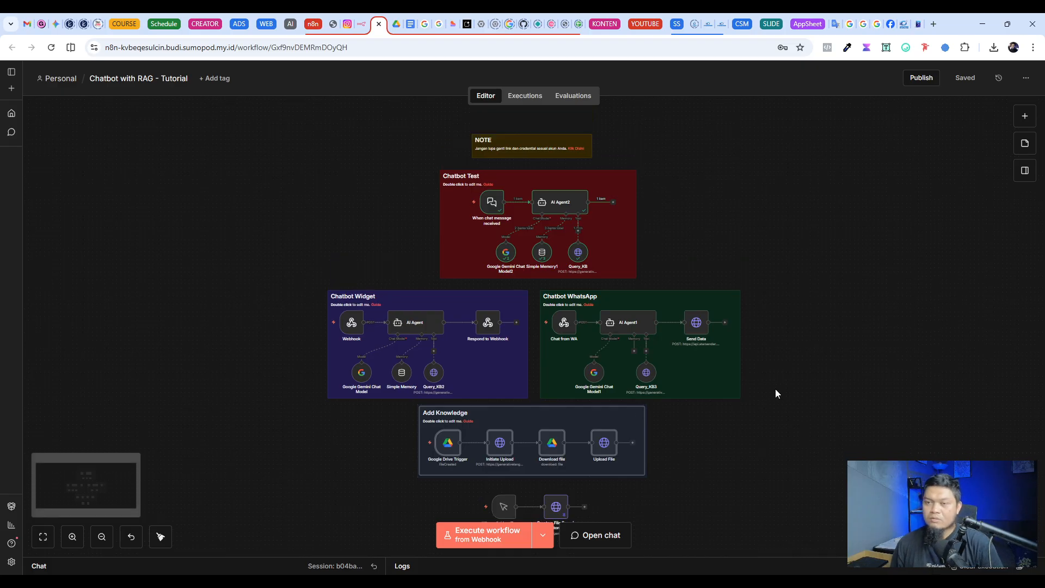
click(783, 250)
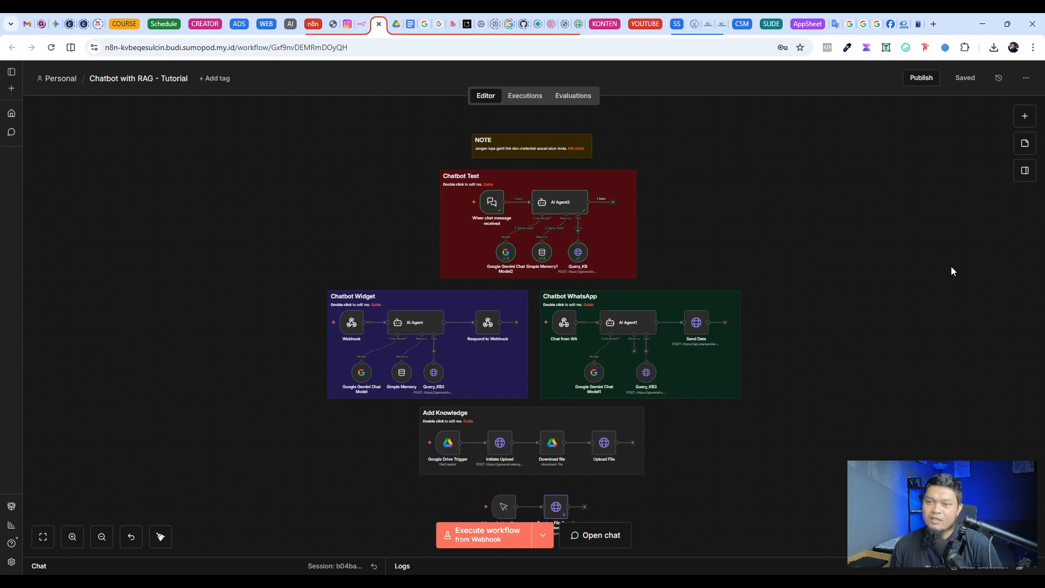
Step: Switch to the Fadli Digital chatbot at fadli-chatbot.lovable.app and read through its product recommendation conversation
click(450, 25)
scroll(351, 382, up, 12)
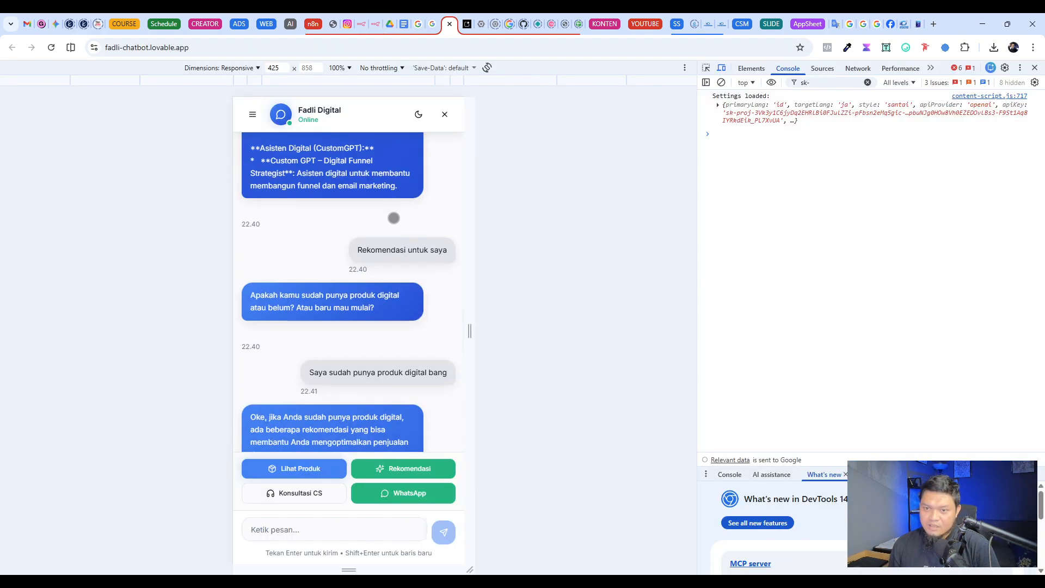
scroll(395, 217, down, 12)
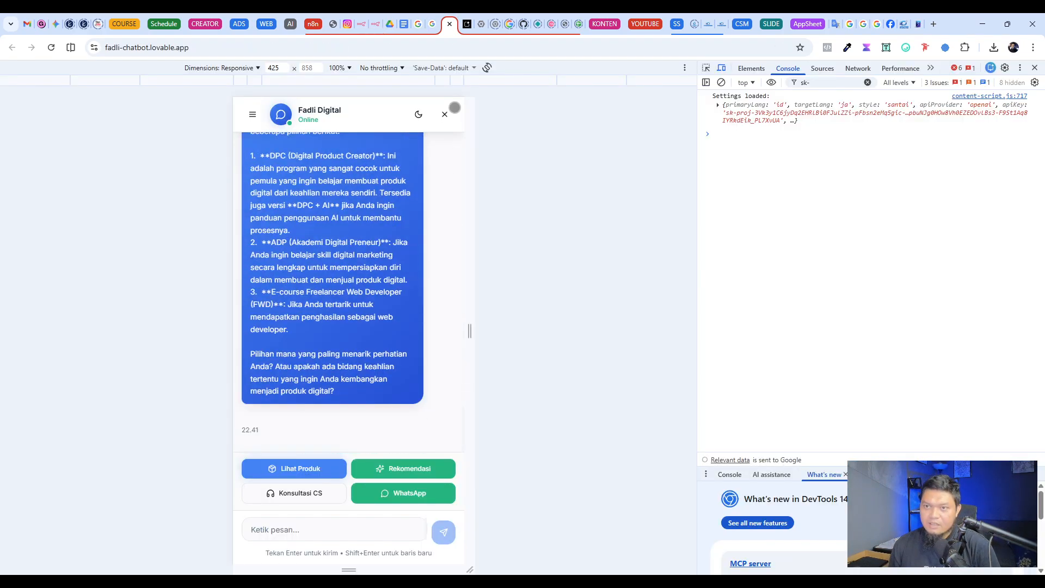
Step: Return to the Chatbot with RAG - Tutorial workflow and examine the Chatbot Test section, including AI Agent2 and Query_KB
click(375, 26)
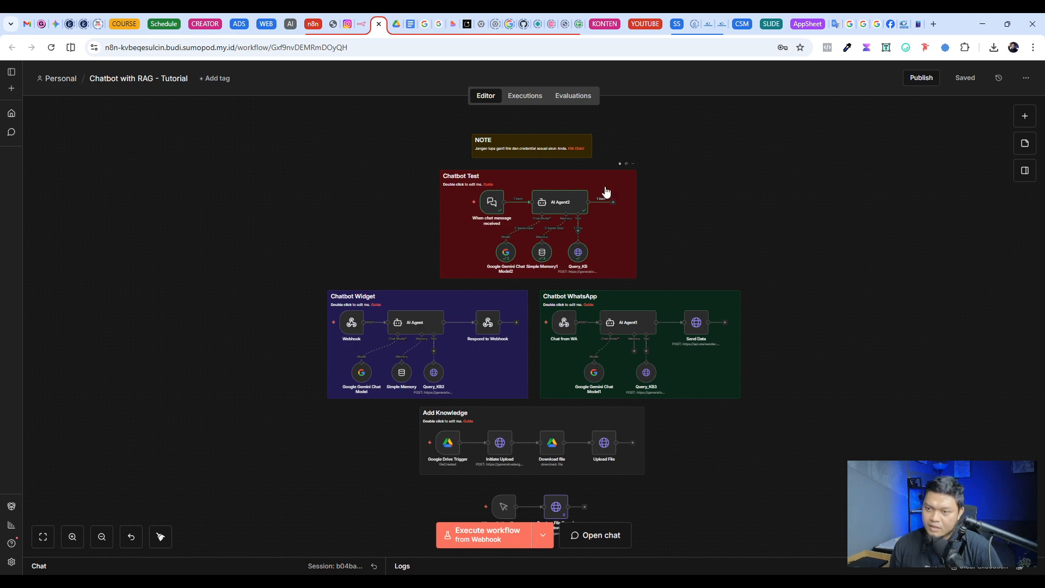
scroll(590, 214, up, 3)
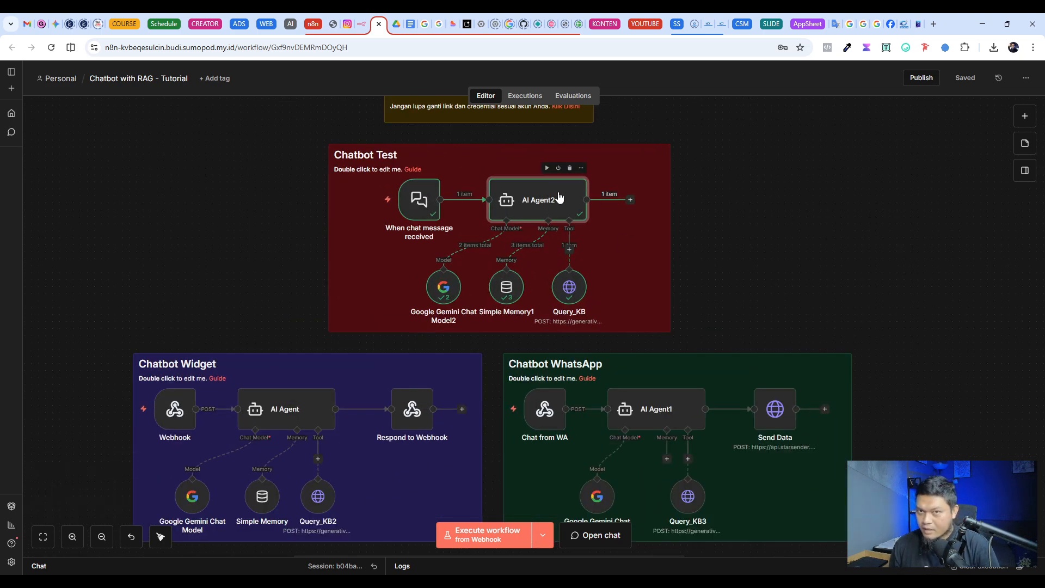
click(571, 287)
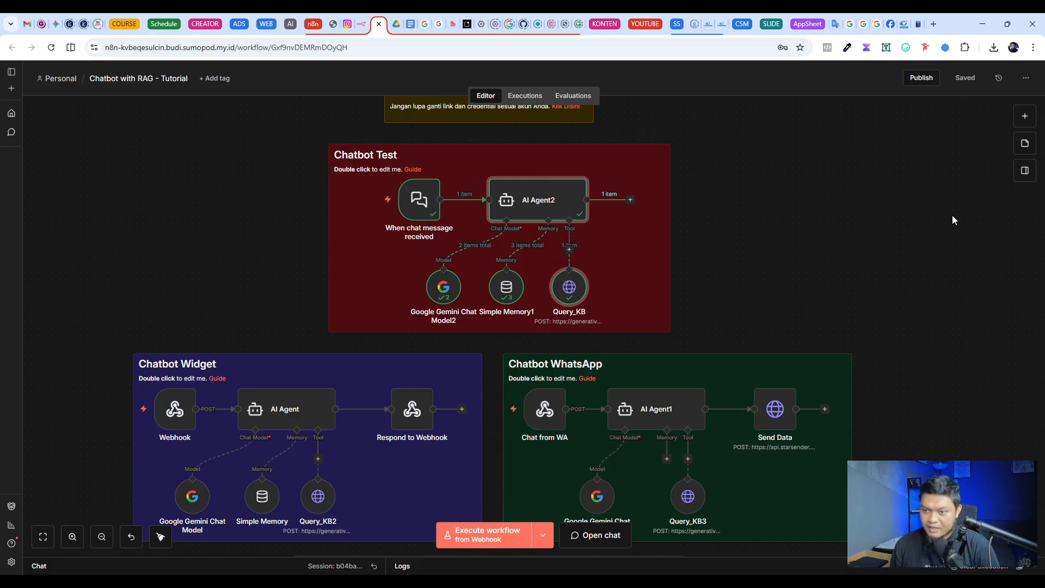
click(993, 204)
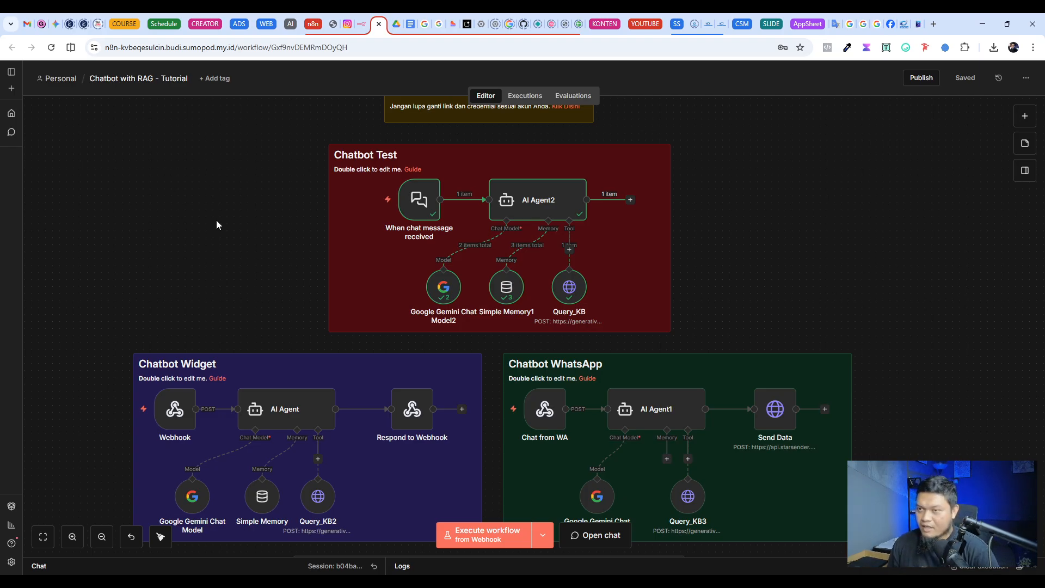
scroll(217, 220, up, 2)
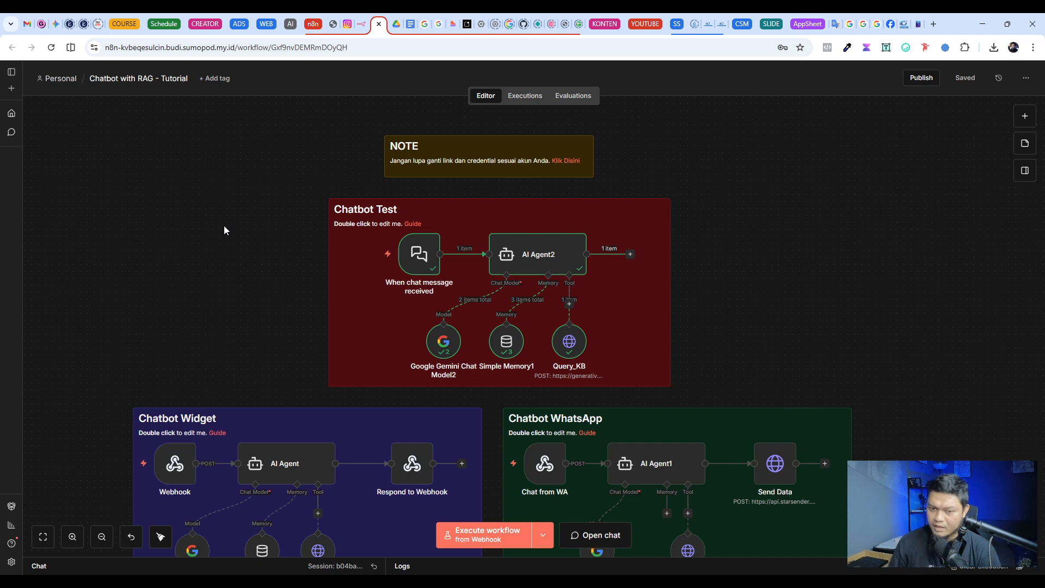
click(43, 537)
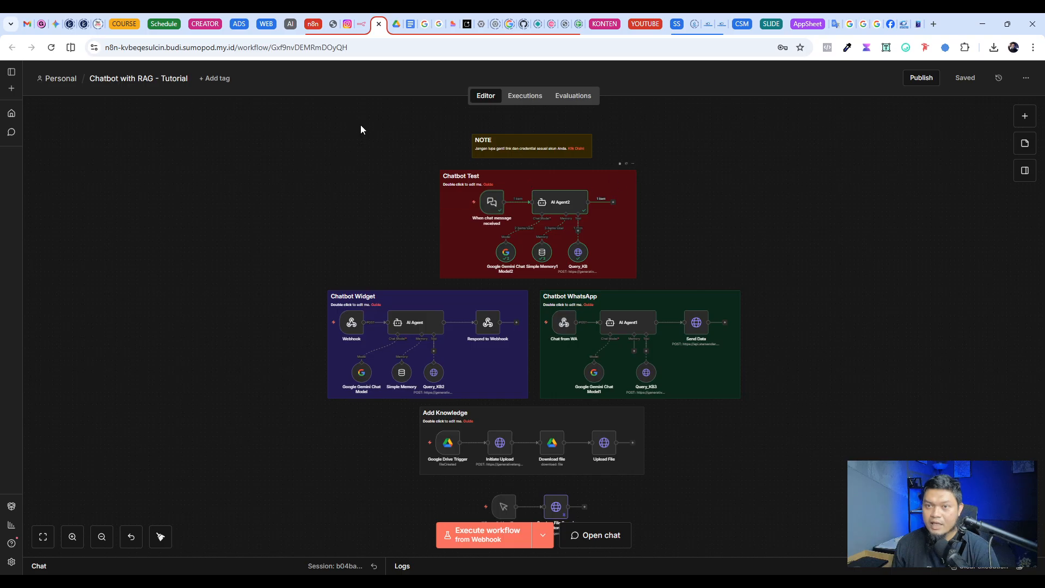
Step: Switch to the fadlidigital Instagram profile and expand its full bio
click(348, 27)
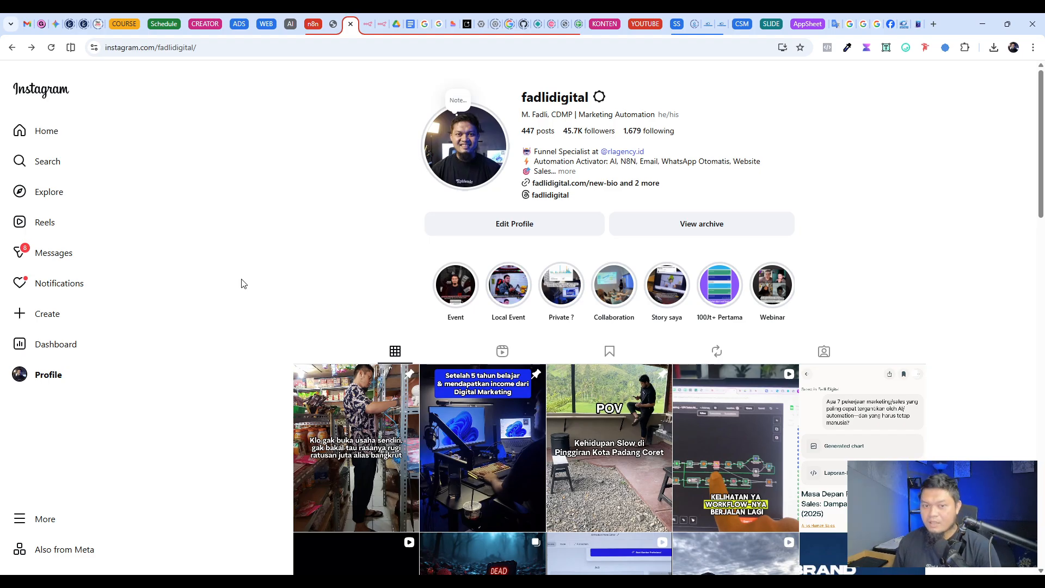
click(567, 171)
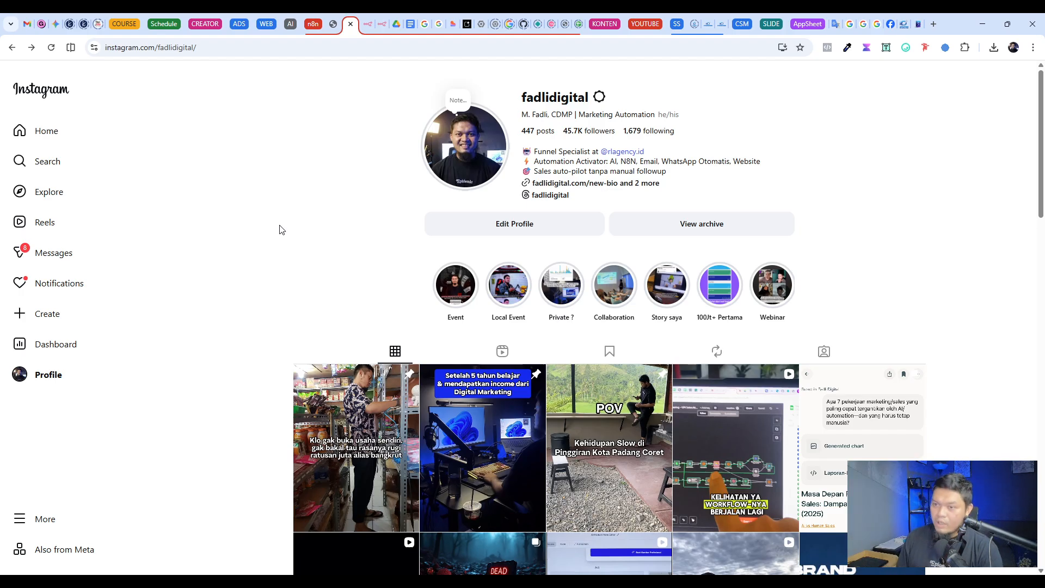
Step: Switch to the Email AI Agent workflow in n8n and check the parameters of the Social Gmail labelling node
click(382, 24)
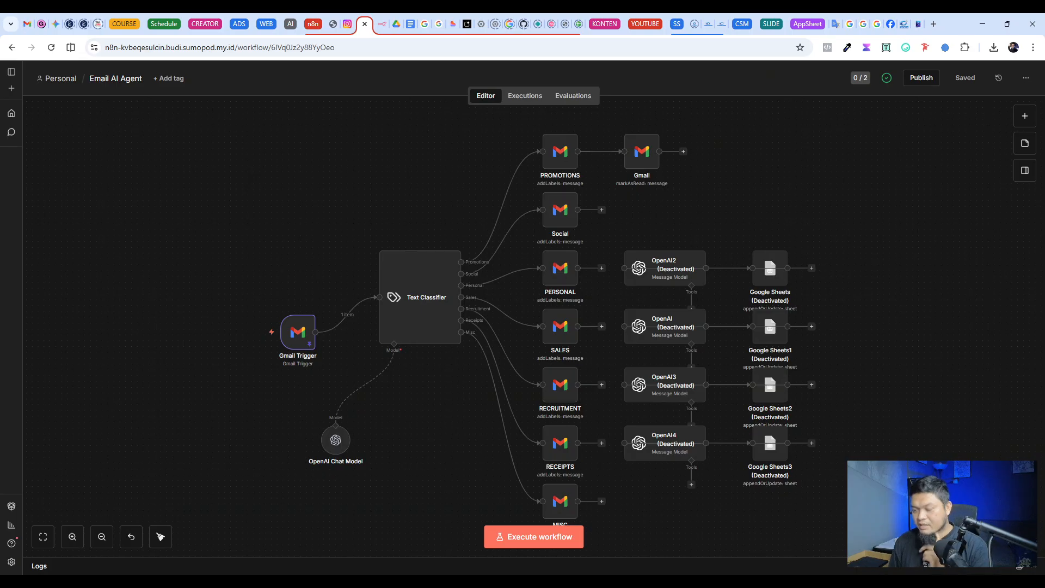
scroll(894, 298, down, 2)
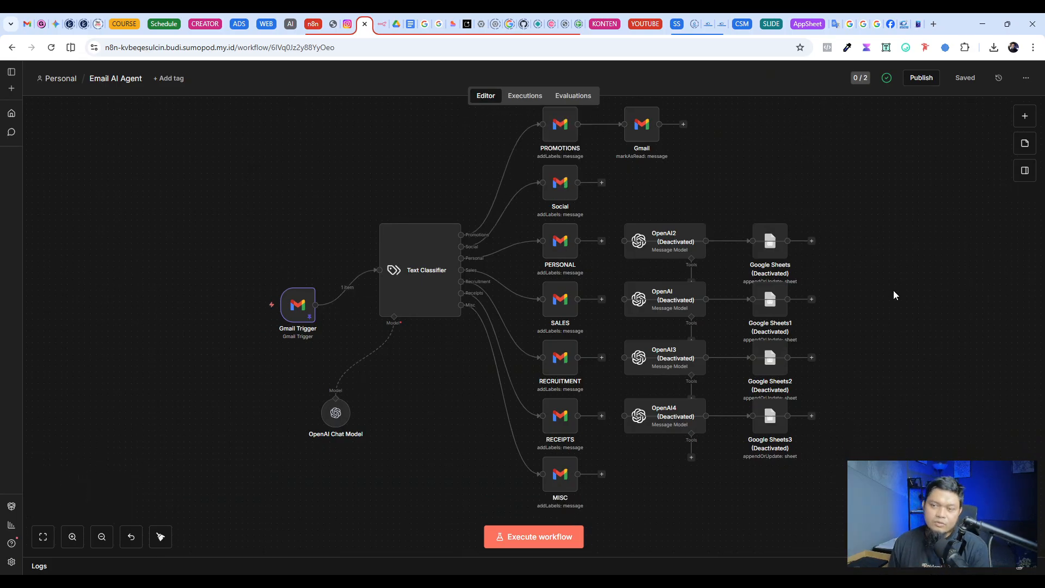
scroll(894, 295, up, 2)
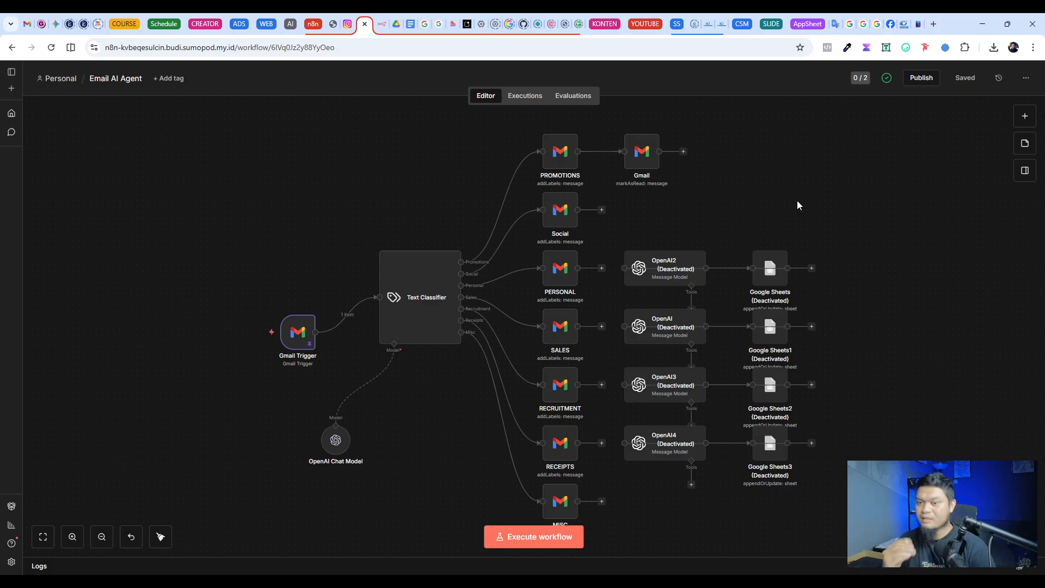
scroll(566, 177, down, 2)
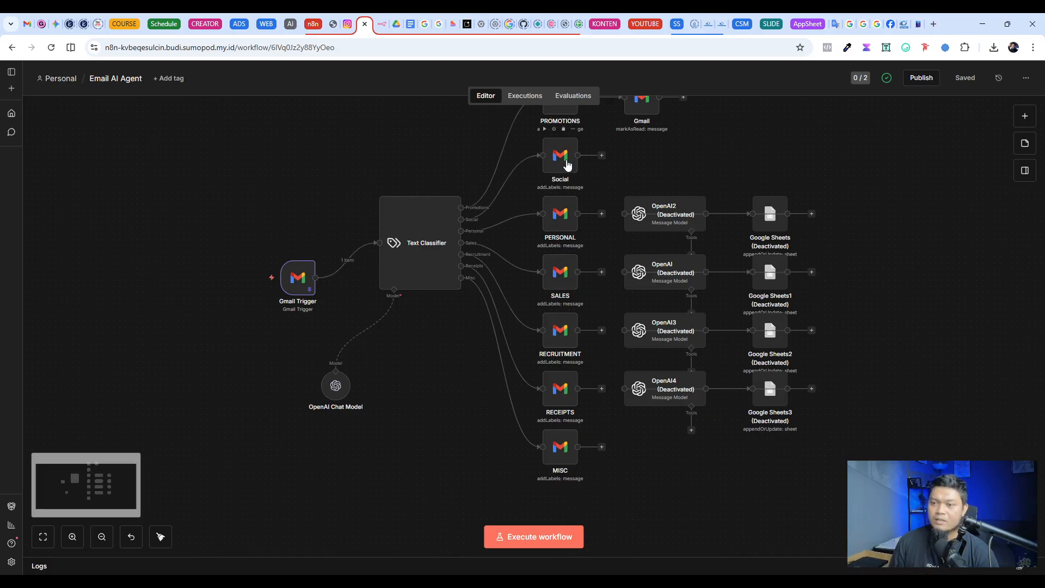
double_click(566, 163)
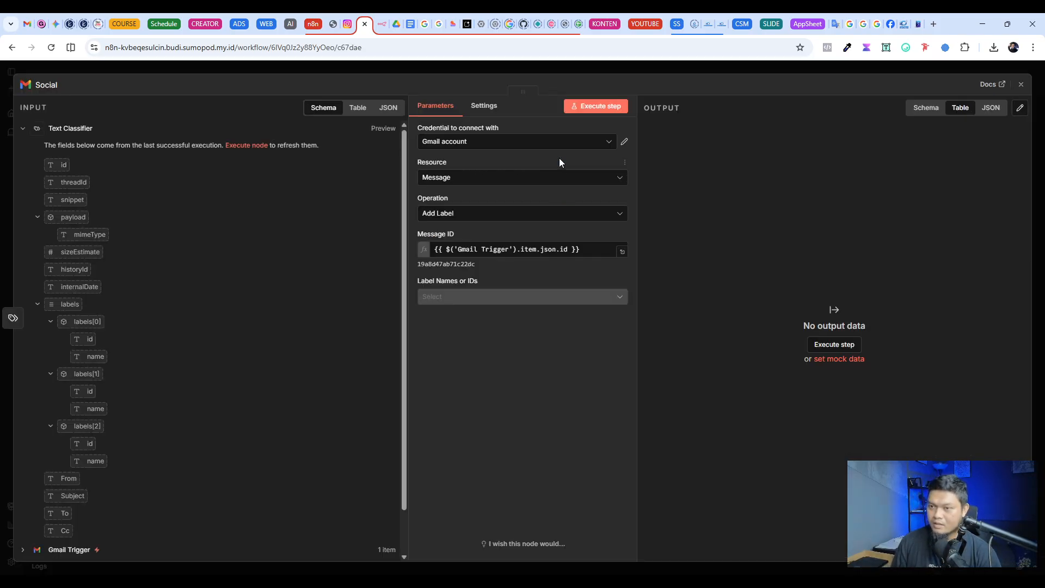
click(746, 93)
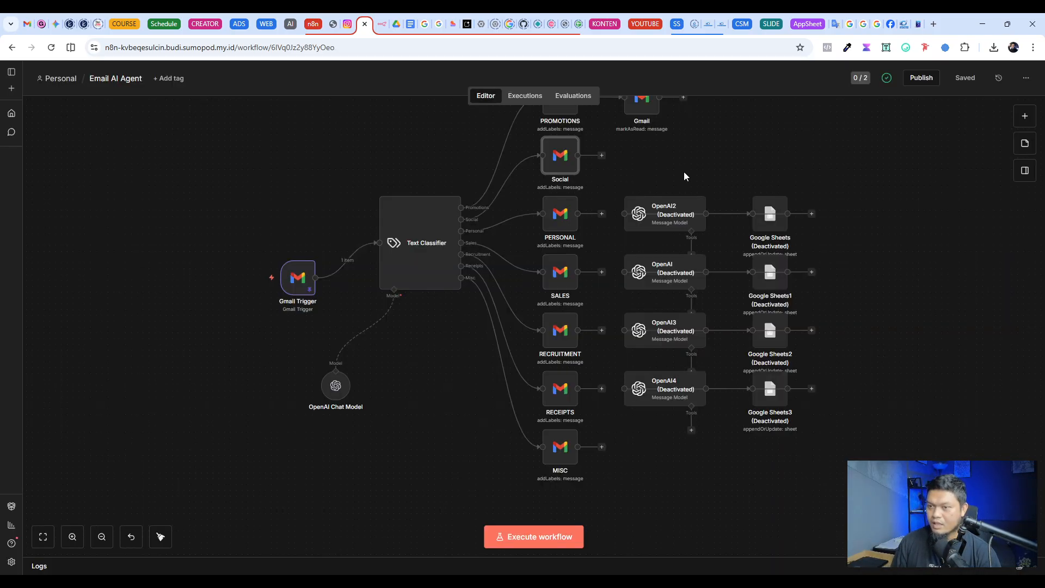
Step: Go through the SALES, RECRUITMENT, RECEIPTS and MISC labelling nodes in the Email AI Agent workflow
click(562, 265)
click(564, 340)
click(567, 398)
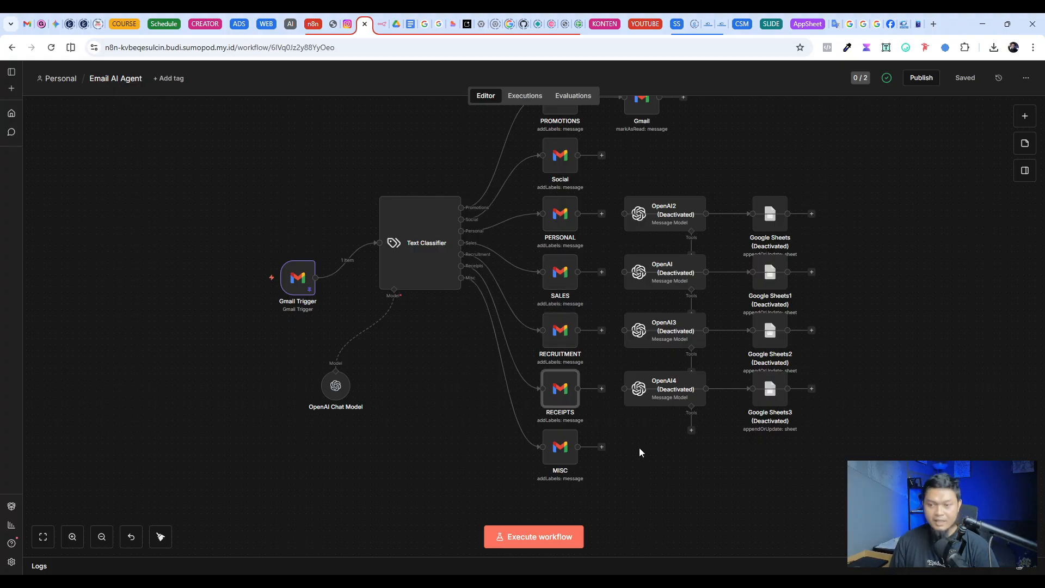
click(556, 451)
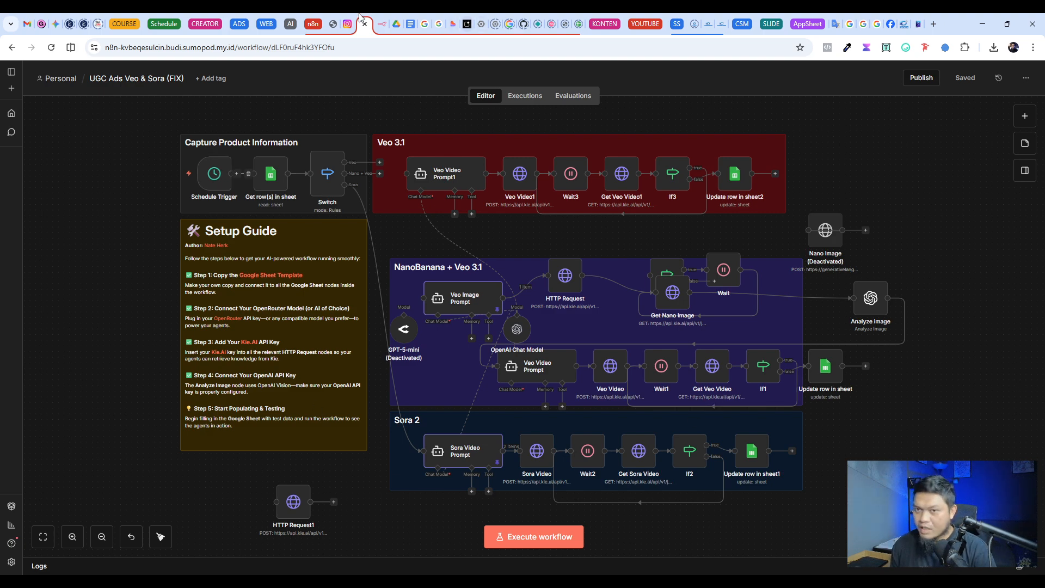
Step: Revisit the fadlidigital Instagram profile and open the employee dashboard login page at dashboard.rlagency.id in a new browser tab
click(348, 25)
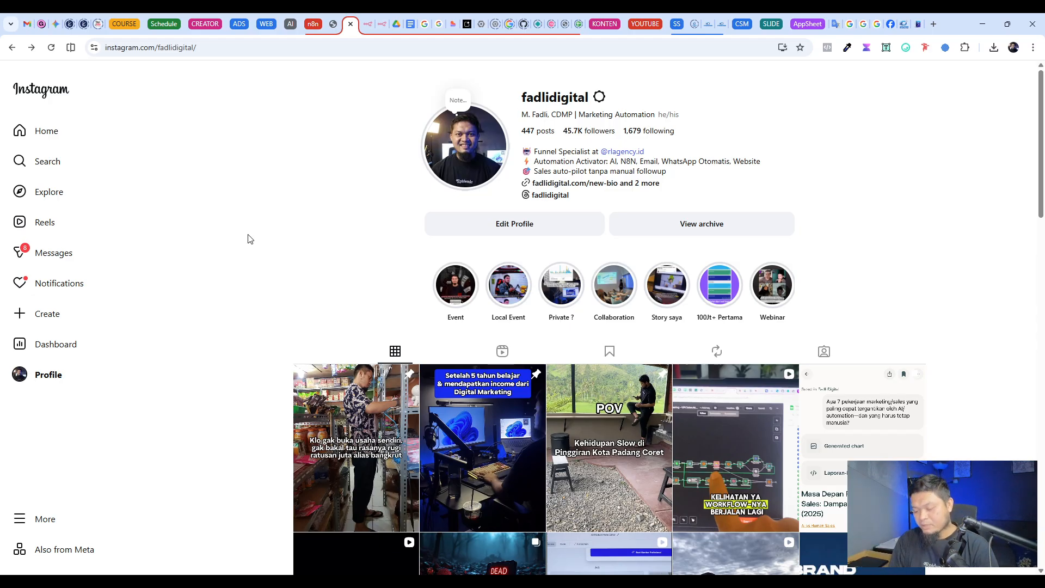
key(ctrl+t)
text(d)
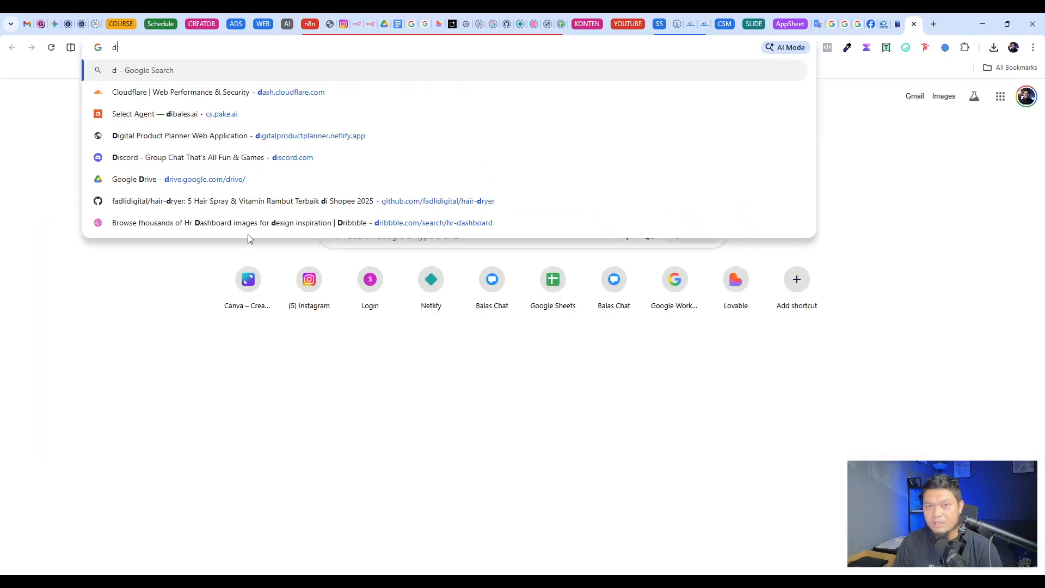
text(as)
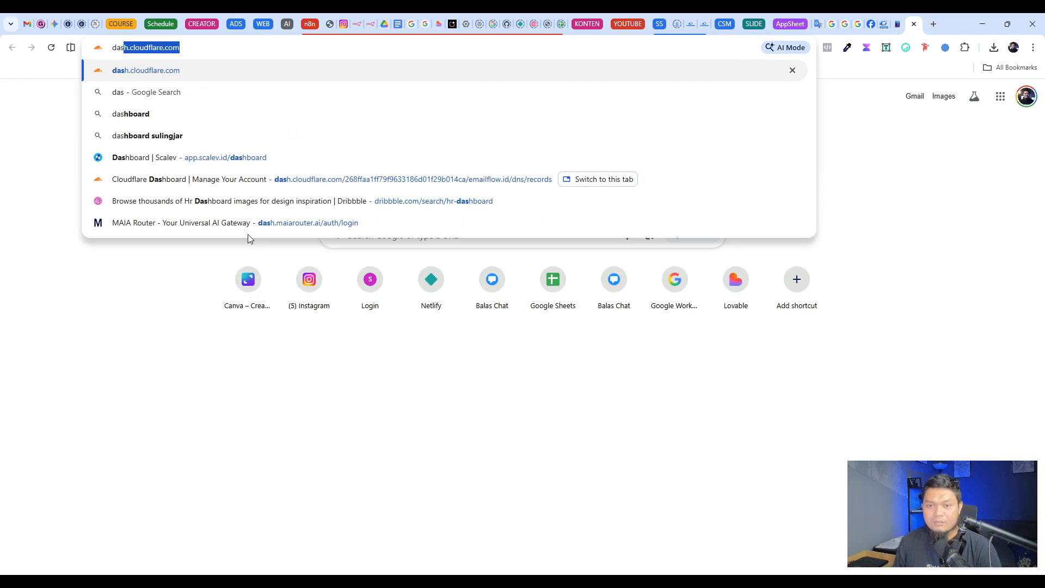
text(hboard)
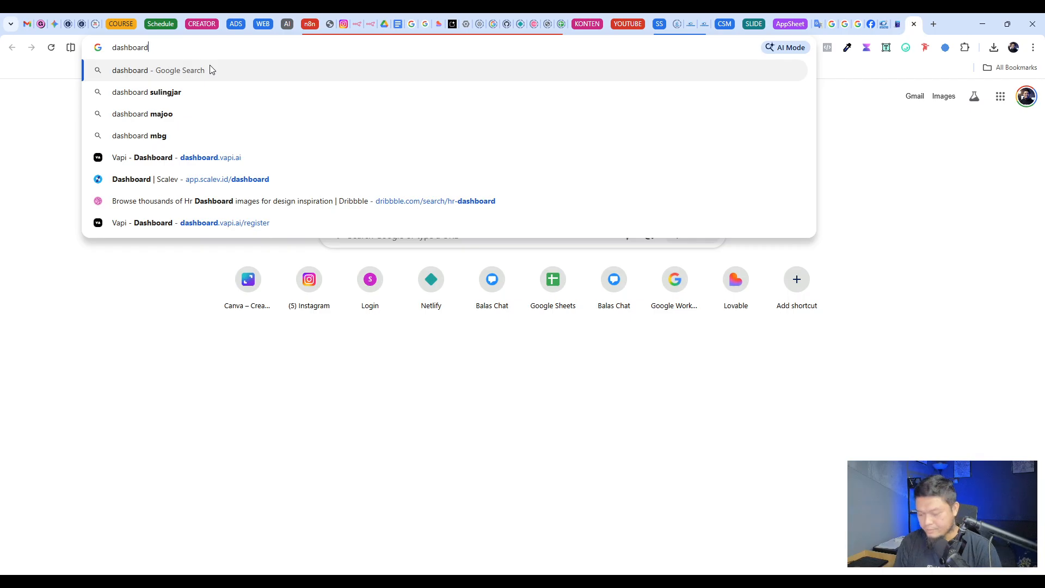
text(.rlagen)
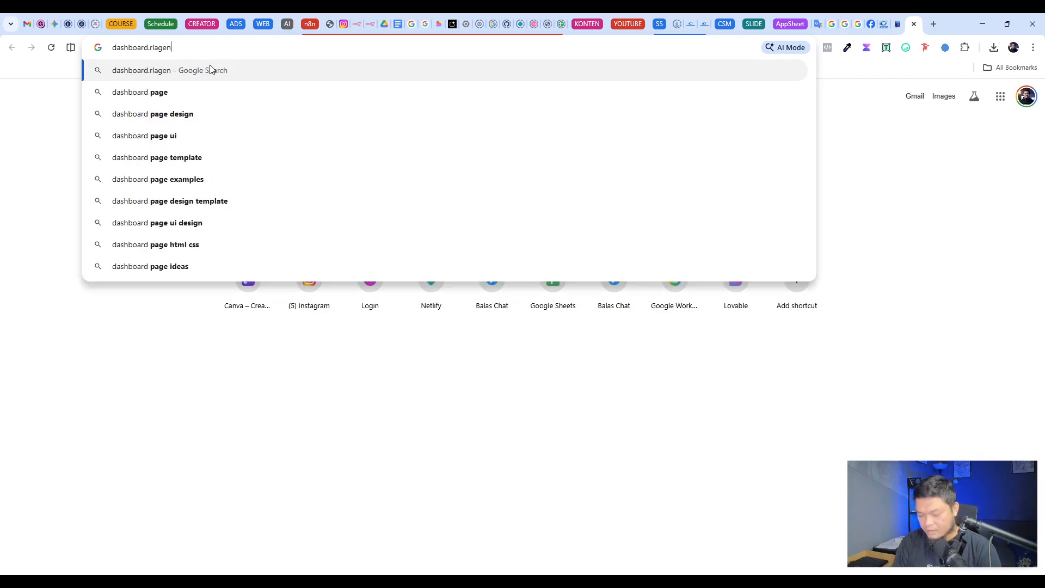
text(cy.id)
key(Return)
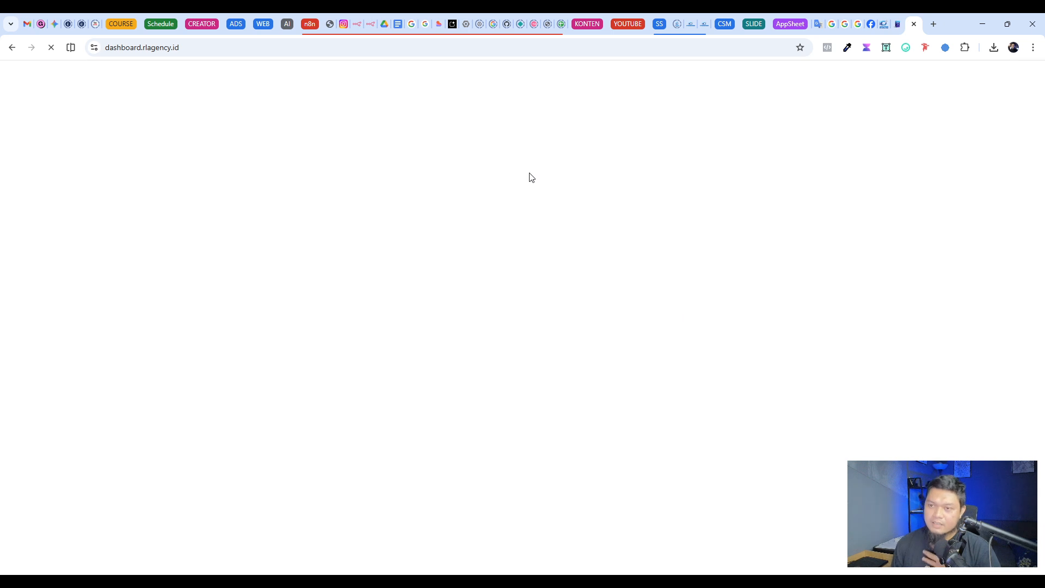
click(479, 289)
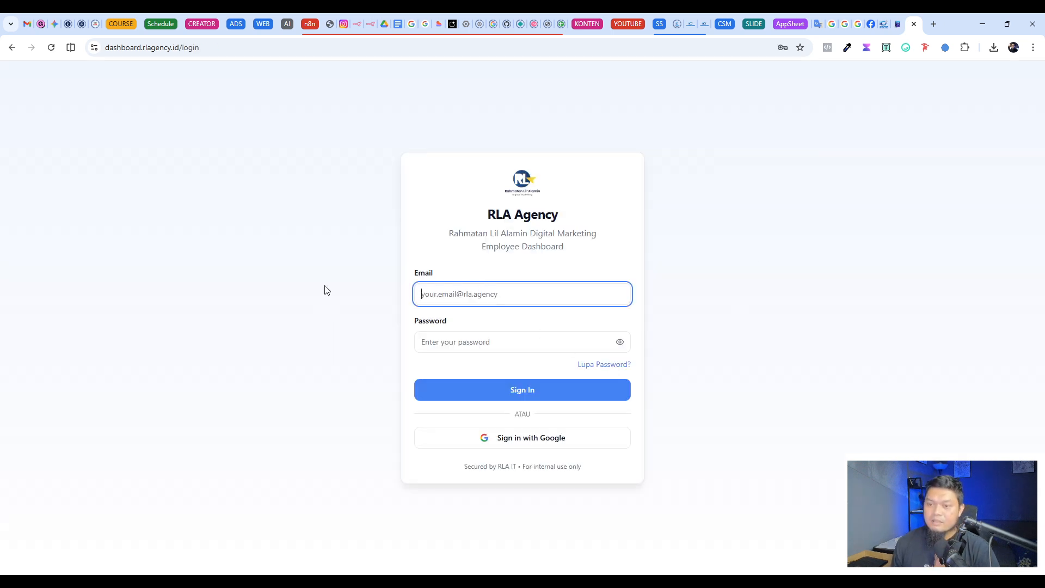
key(alt+Tab)
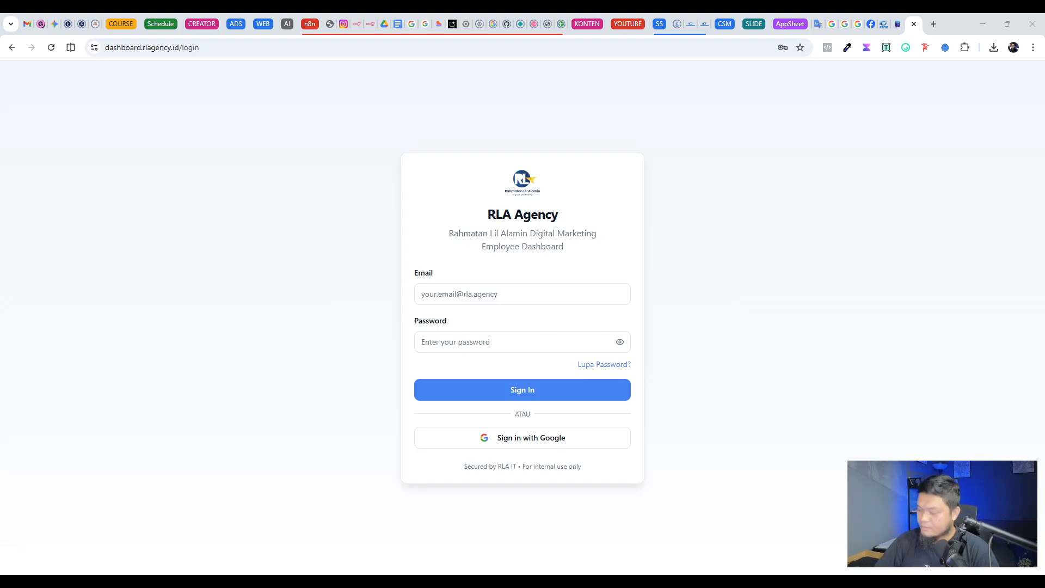
Step: Sign in to the RLA Agency employee portal and check the webhook logs, returning to the main dashboard
click(531, 396)
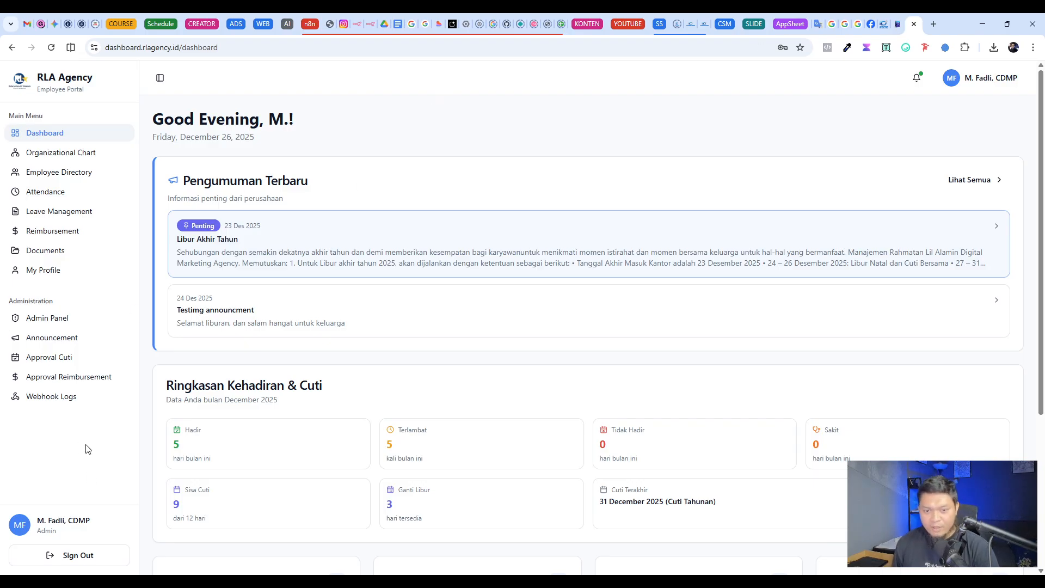
click(31, 399)
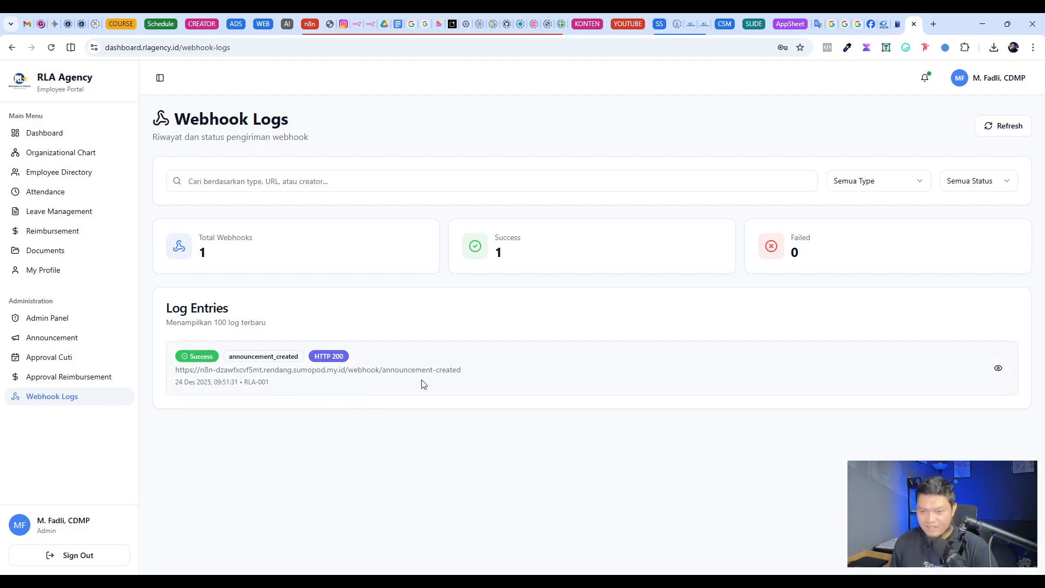
click(27, 133)
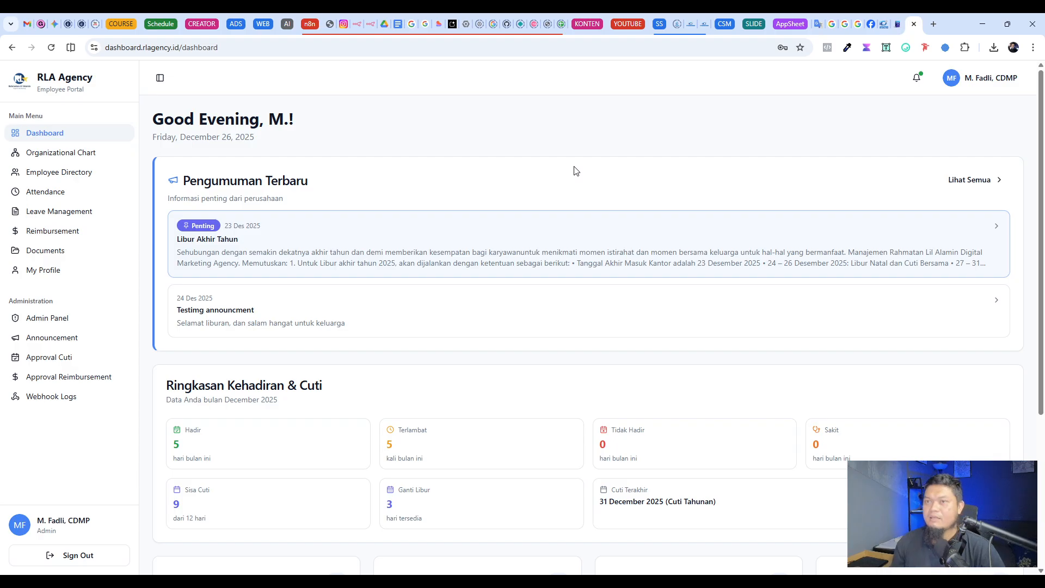
Step: Switch to the fadlidigital Instagram profile and open the Link Bio page from its bio links
click(347, 29)
drag(251, 199, 570, 221)
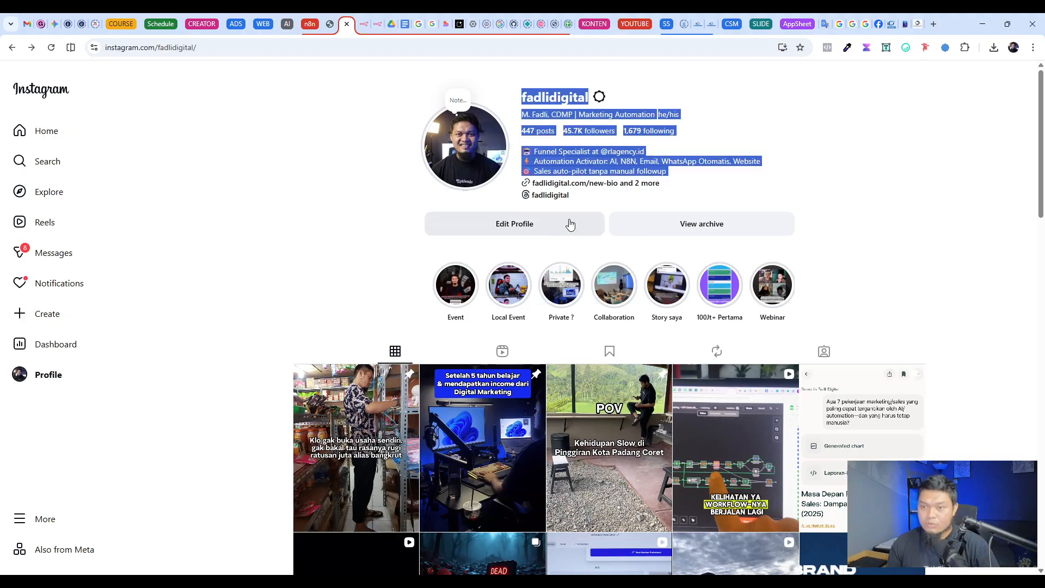
click(779, 169)
click(576, 183)
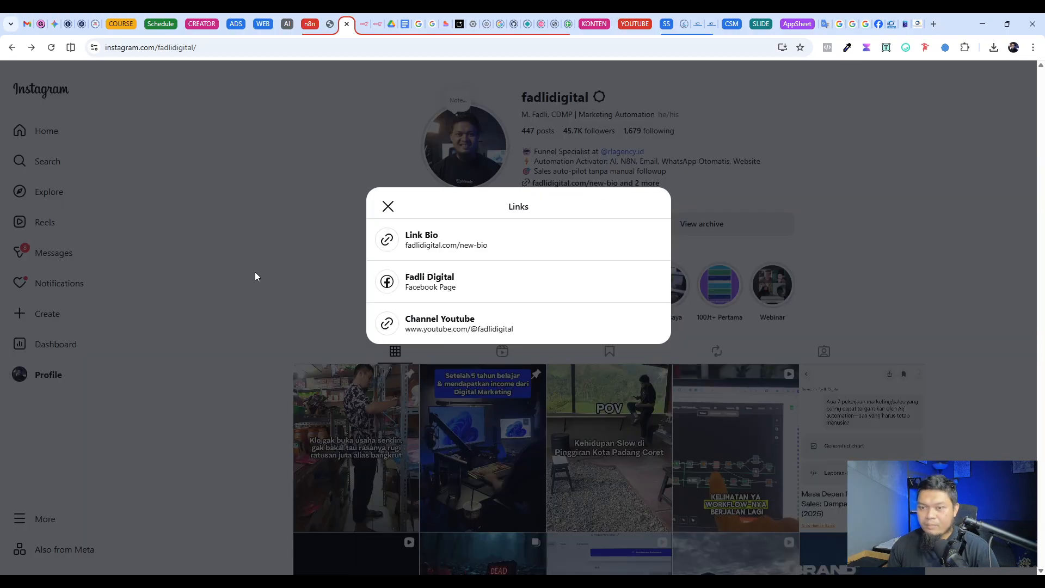
click(468, 240)
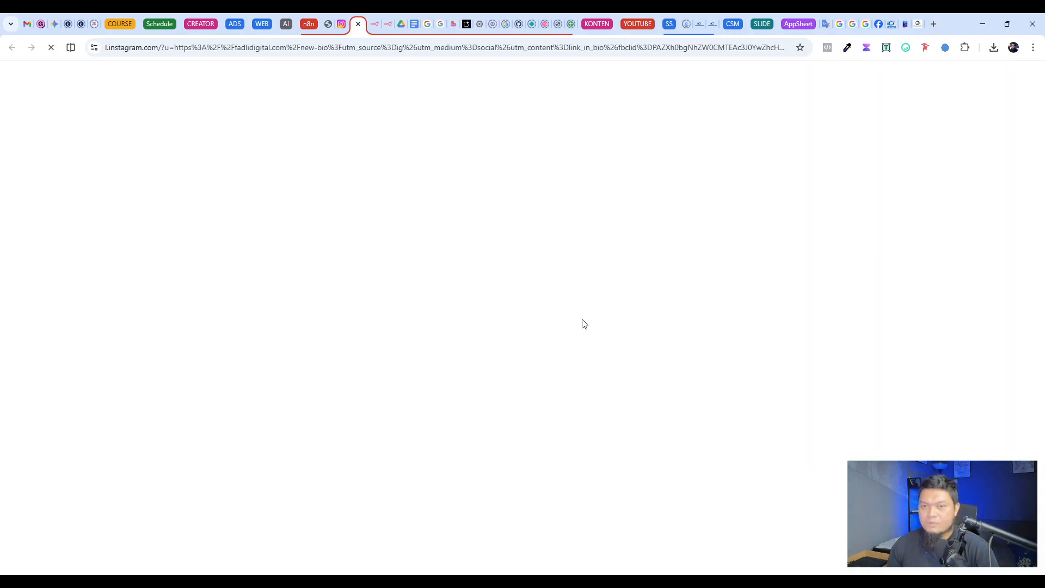
Step: Open the Automation Mastery + Complete Automation System program page and read its headline and A.I.M.S. Method description
scroll(465, 390, down, 4)
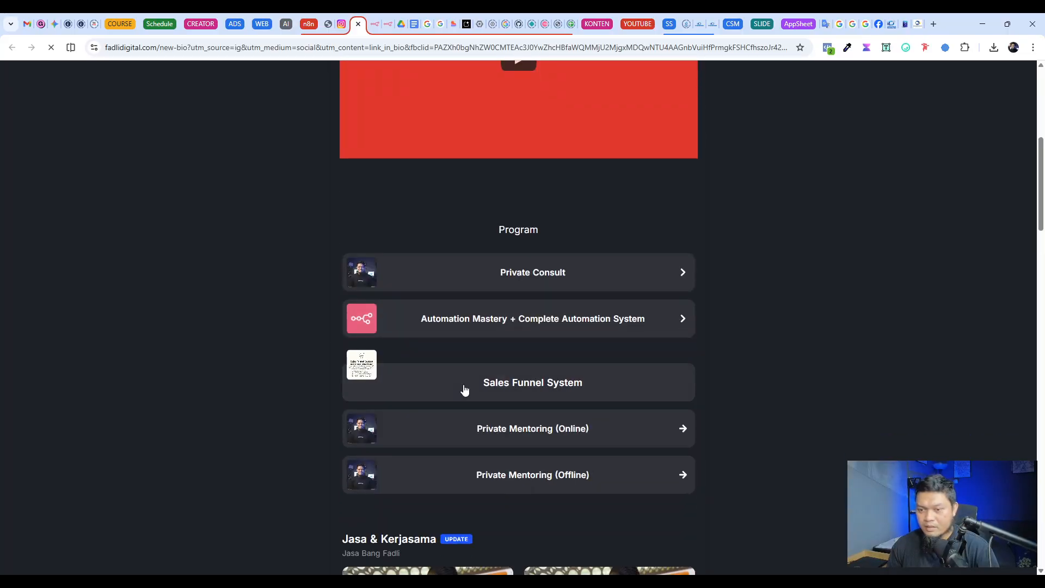
click(646, 327)
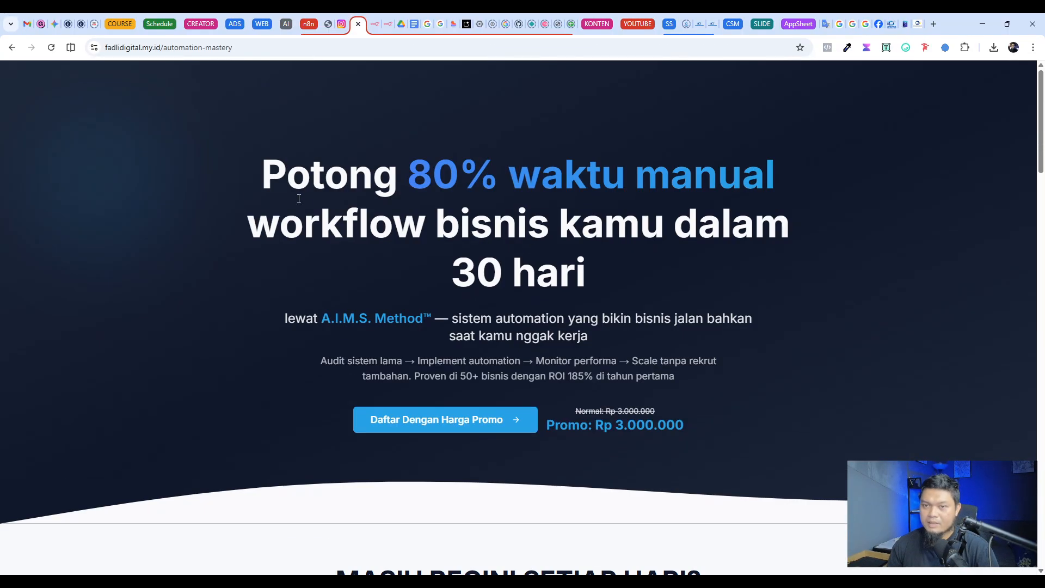
drag(261, 175, 847, 290)
scroll(848, 290, down, 2)
click(847, 290)
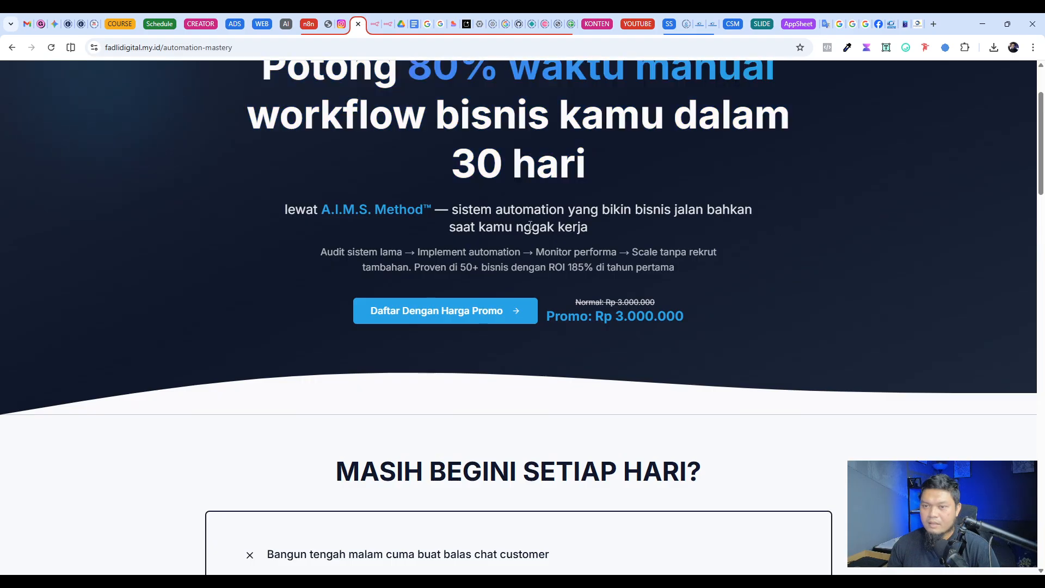
drag(285, 210, 651, 231)
drag(155, 252, 755, 259)
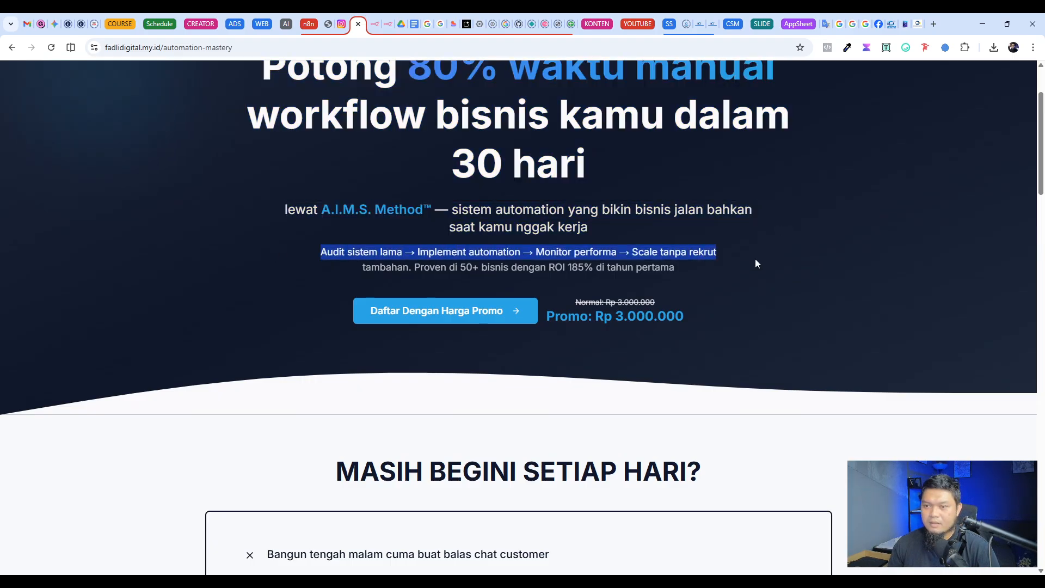
Step: Review the normal and promo prices of the Automation Mastery program and open its promo registration checkout form
scroll(756, 259, down, 2)
scroll(147, 289, down, 15)
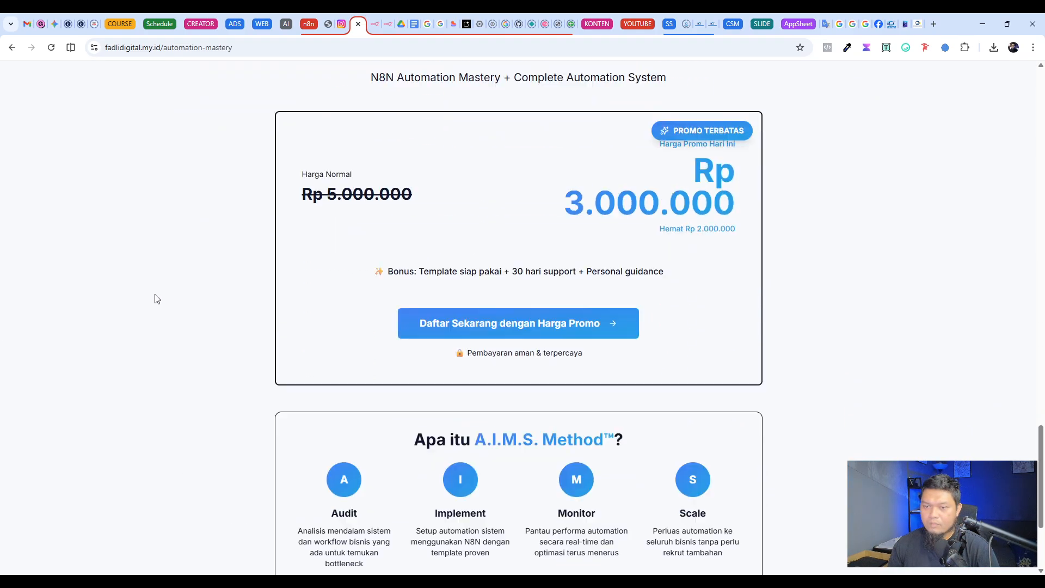
drag(301, 180, 893, 218)
click(893, 218)
scroll(884, 257, down, 2)
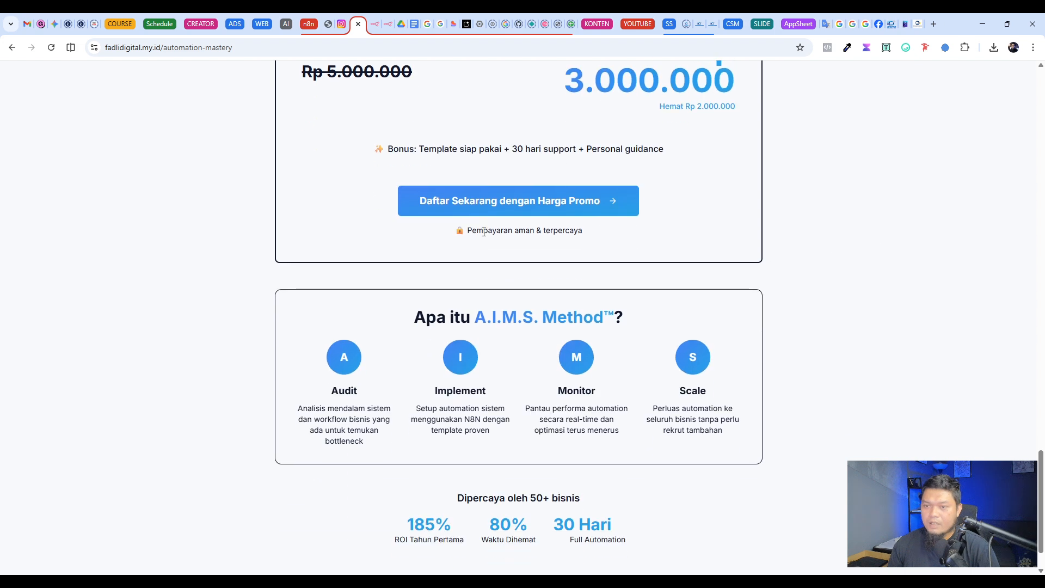
click(531, 206)
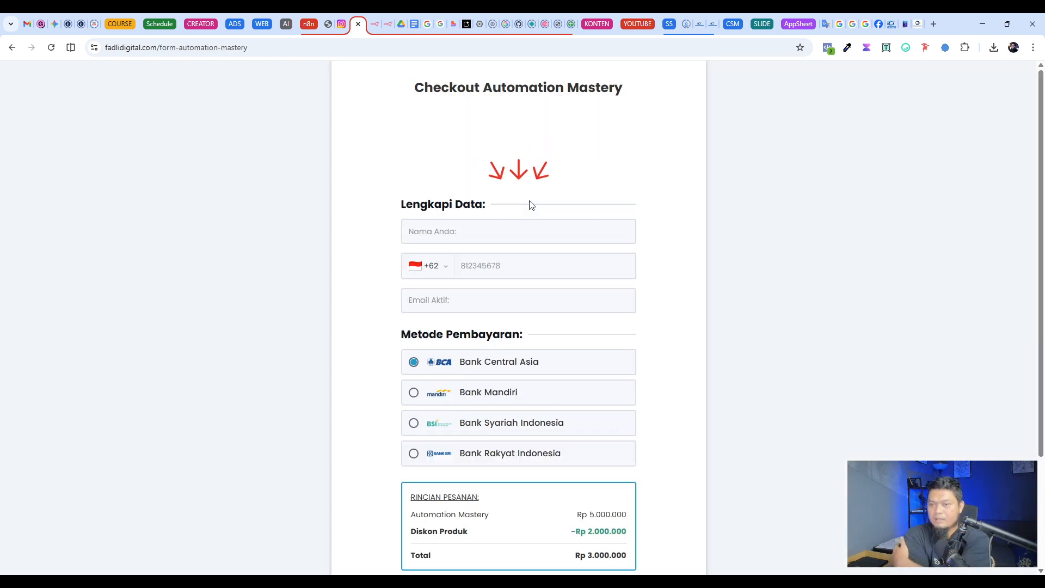
Step: Go through the checkout form's contact, discount code and payment fields, trying Bank Mandiri and reselecting Bank Central Asia as payment method
click(479, 263)
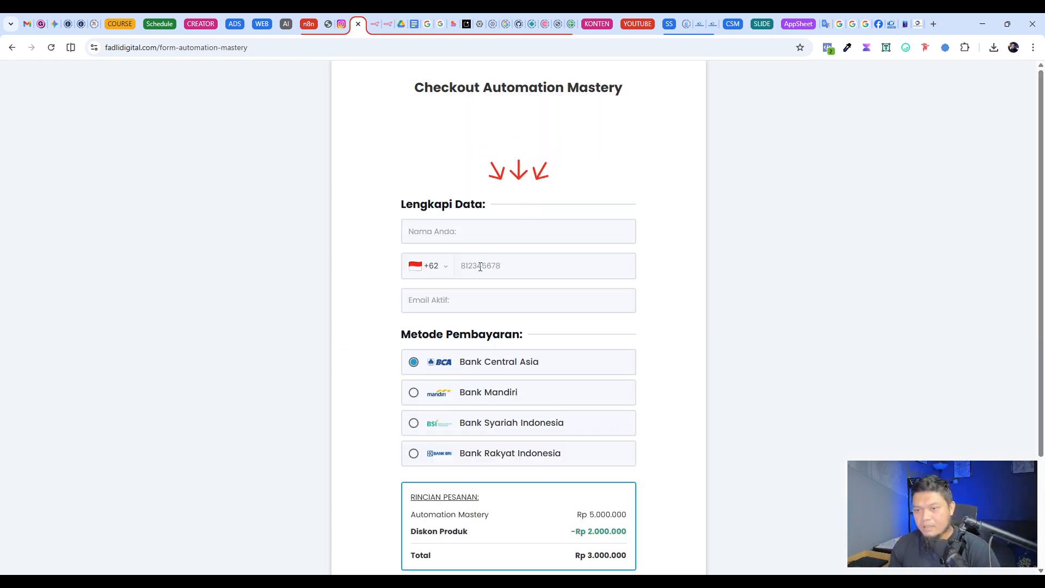
click(455, 299)
click(356, 317)
scroll(356, 317, down, 3)
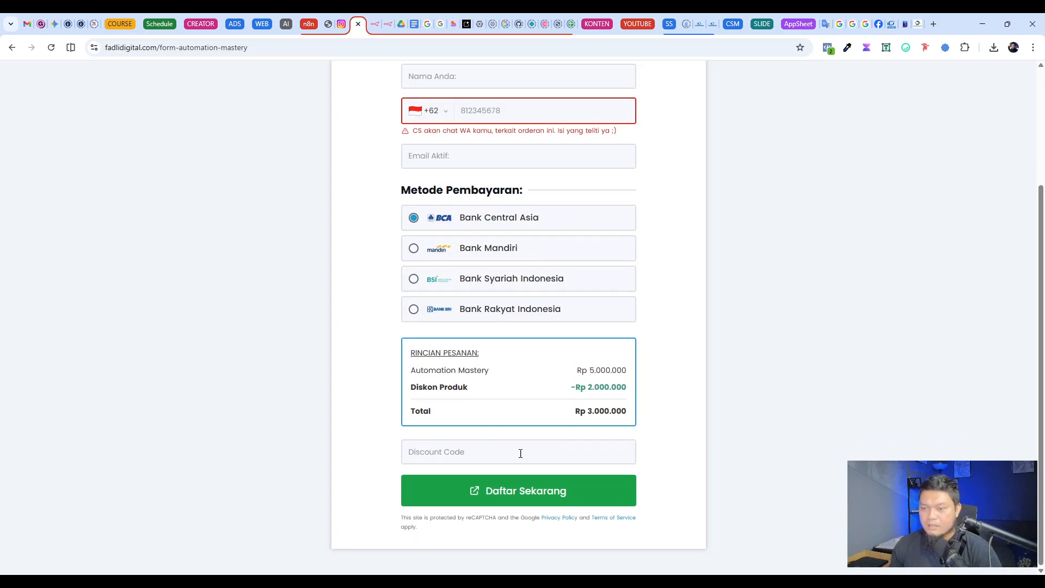
click(488, 451)
scroll(708, 454, up, 3)
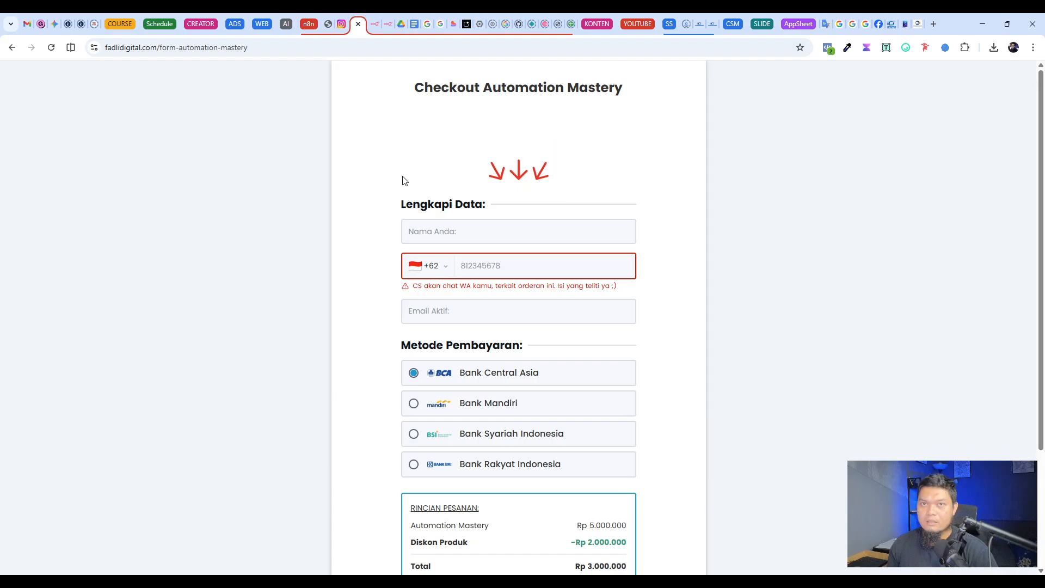
scroll(357, 256, down, 3)
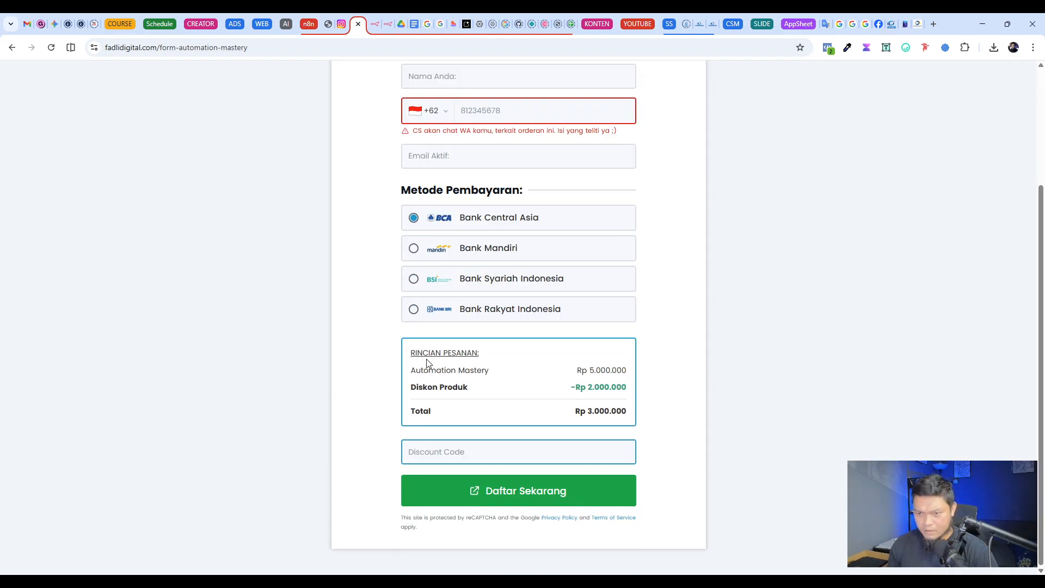
click(501, 253)
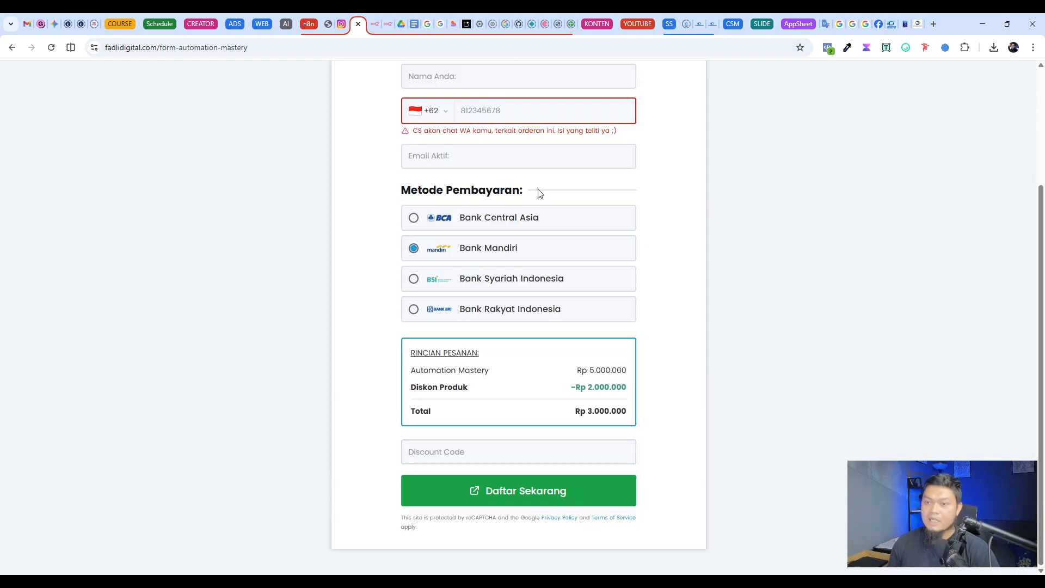
click(520, 217)
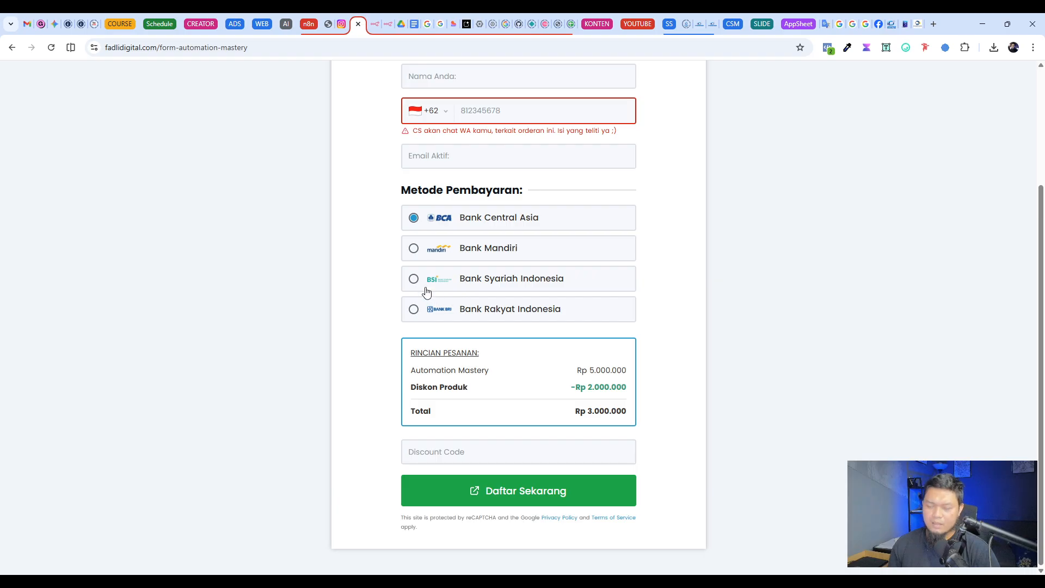
Step: Return to the fadlidigital Instagram profile and close its links list
click(341, 24)
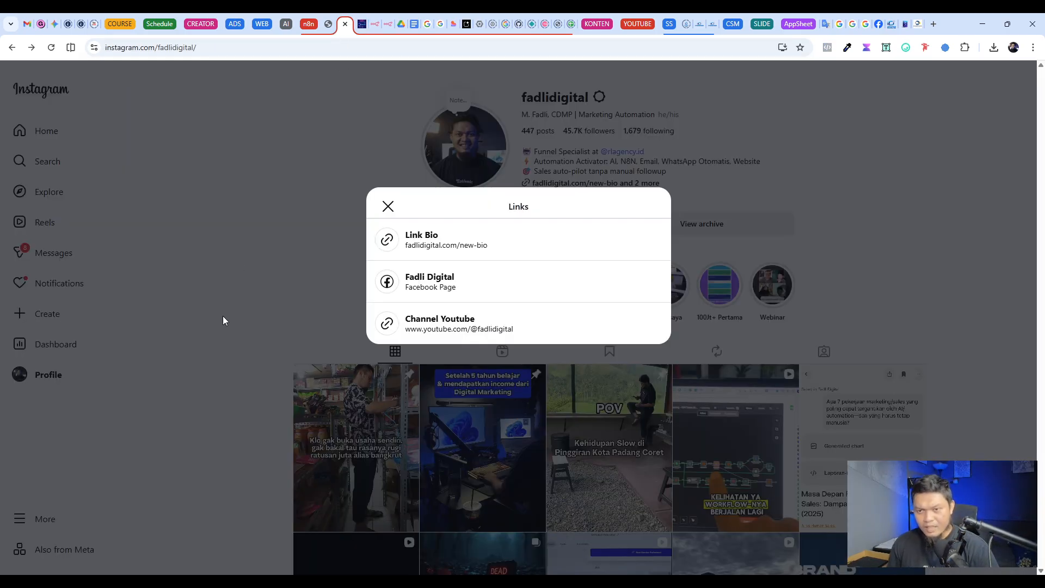
click(223, 318)
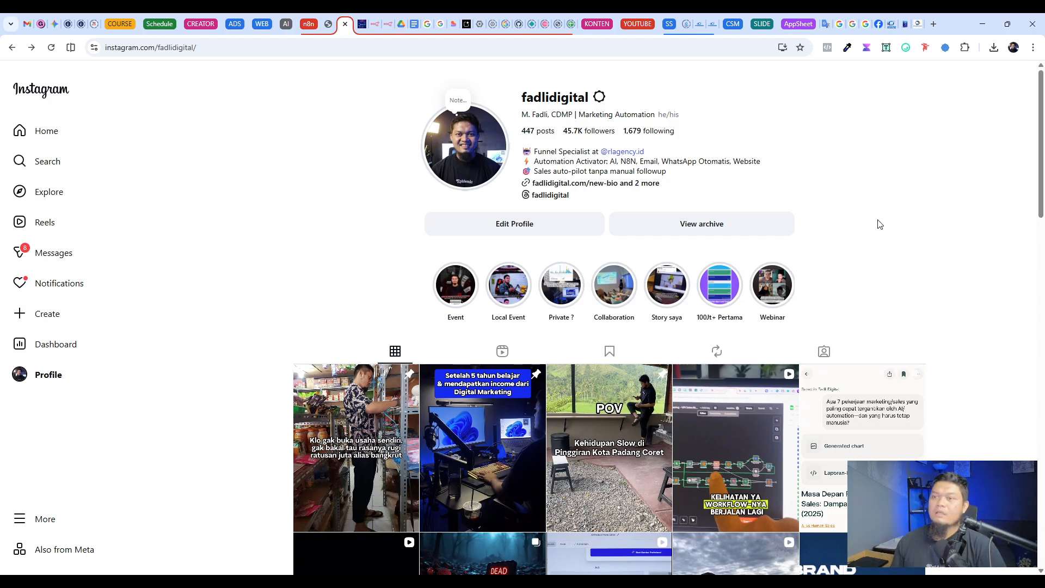